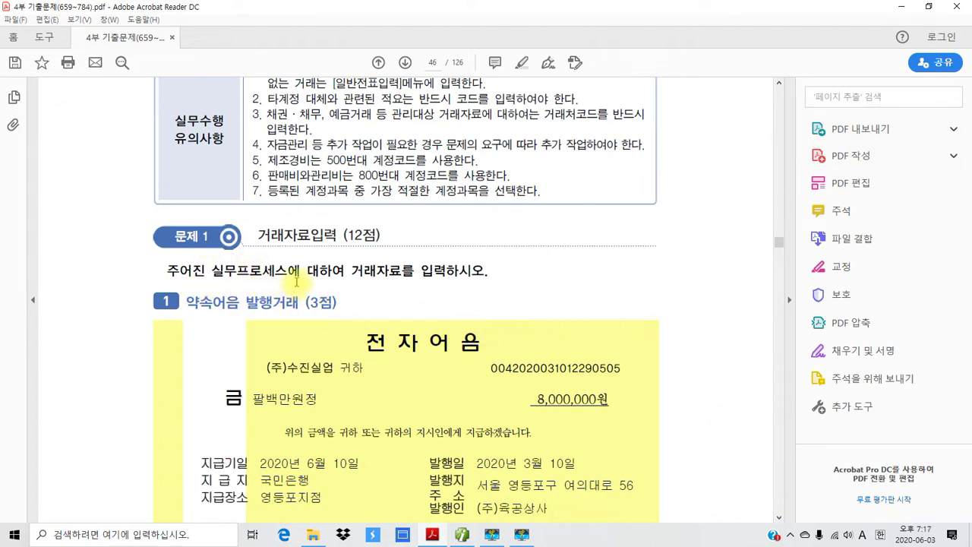
Step: Highlight the company name 육공상사 and the phrases "육류 등을 가공제조하는" and "법인기업으" in the exam's introductory paragraph
scroll(339, 262, "up", 3)
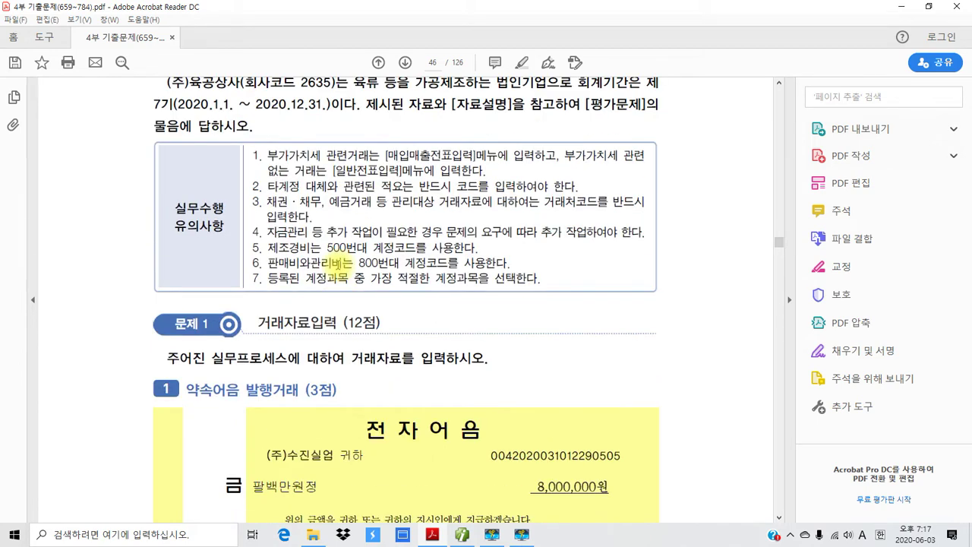
scroll(338, 262, "up", 1)
left_click_drag(189, 111, 242, 111)
right_click(244, 118)
left_click(289, 147)
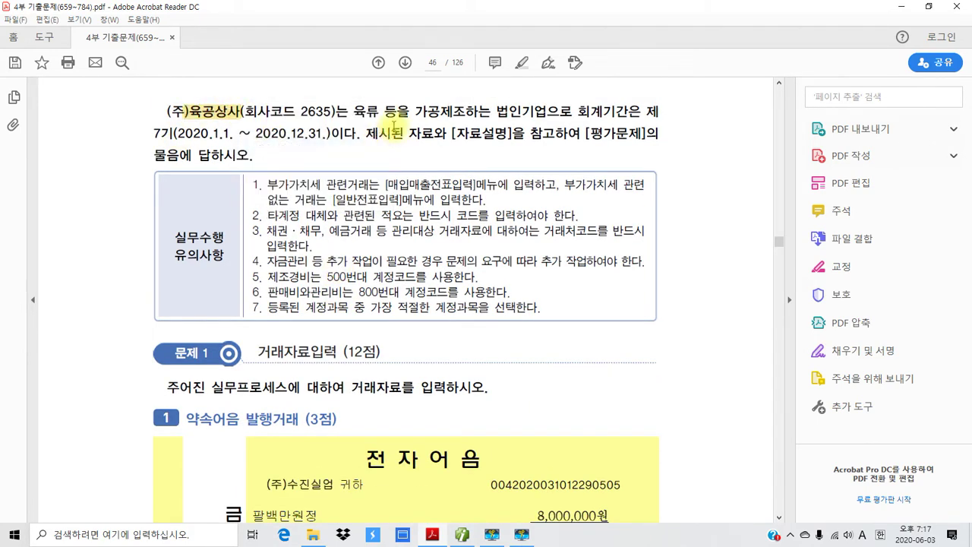
left_click_drag(354, 111, 492, 111)
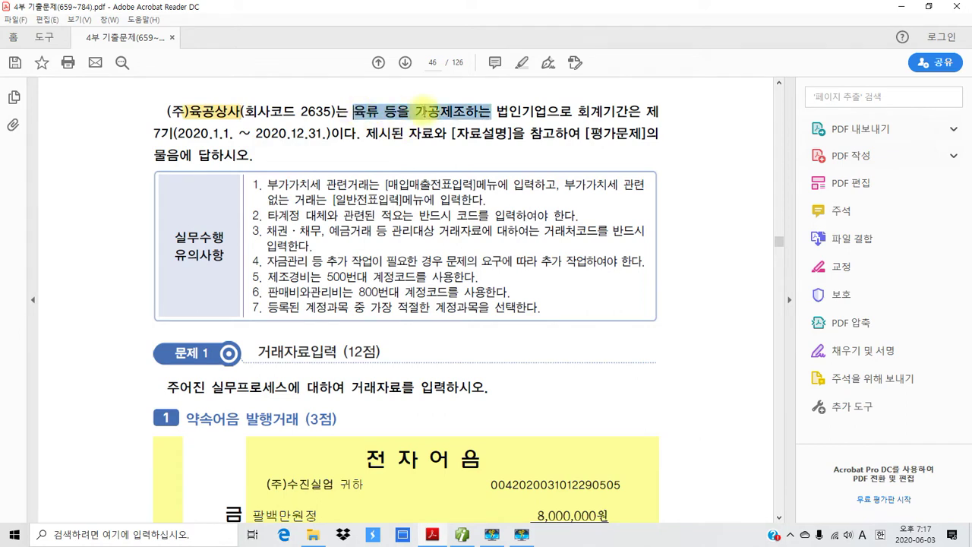
right_click(429, 115)
left_click(486, 152)
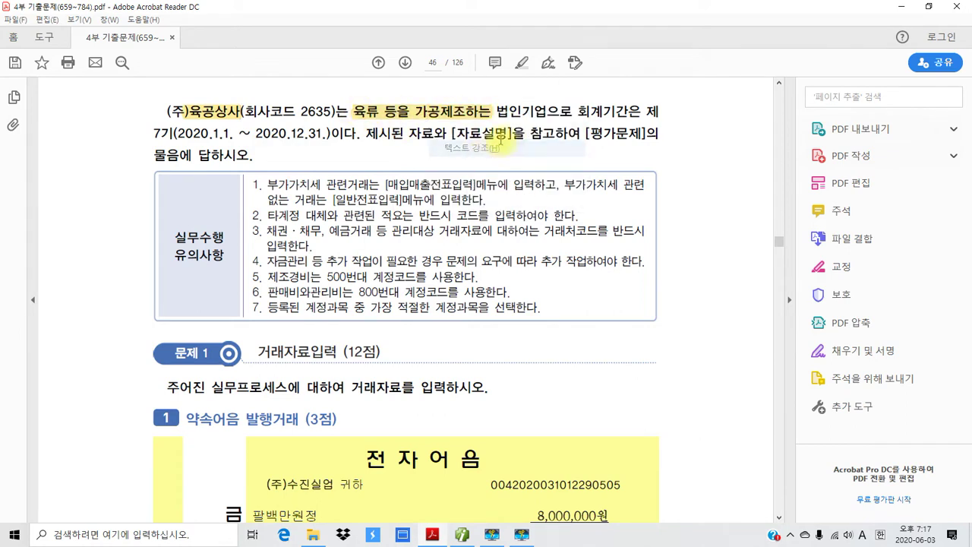
left_click_drag(496, 112, 553, 112)
right_click(553, 111)
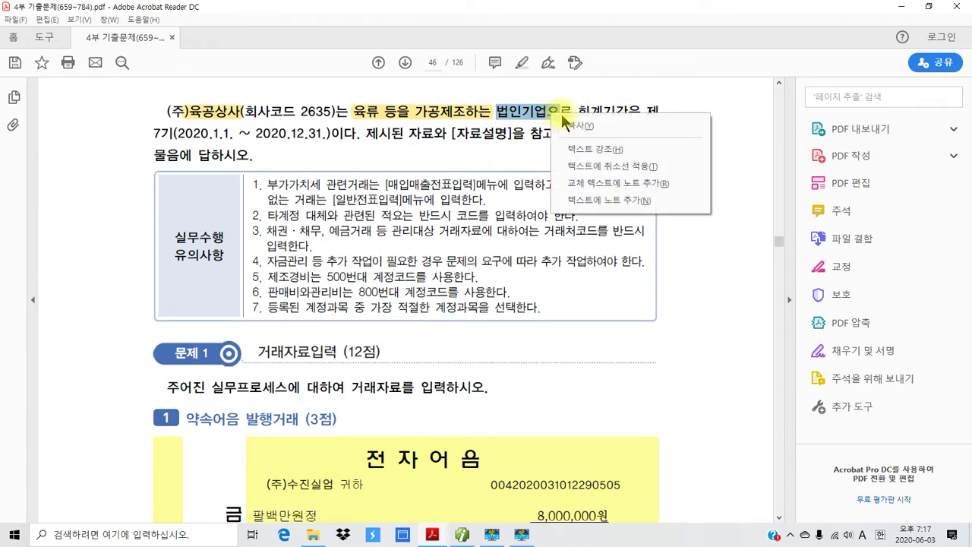
left_click(588, 146)
Step: Highlight "(주)수진실업" and "외상매입금 잔액" in the 자료설명 of question 1 on page 47
scroll(513, 267, "down", 4)
scroll(512, 267, "down", 2)
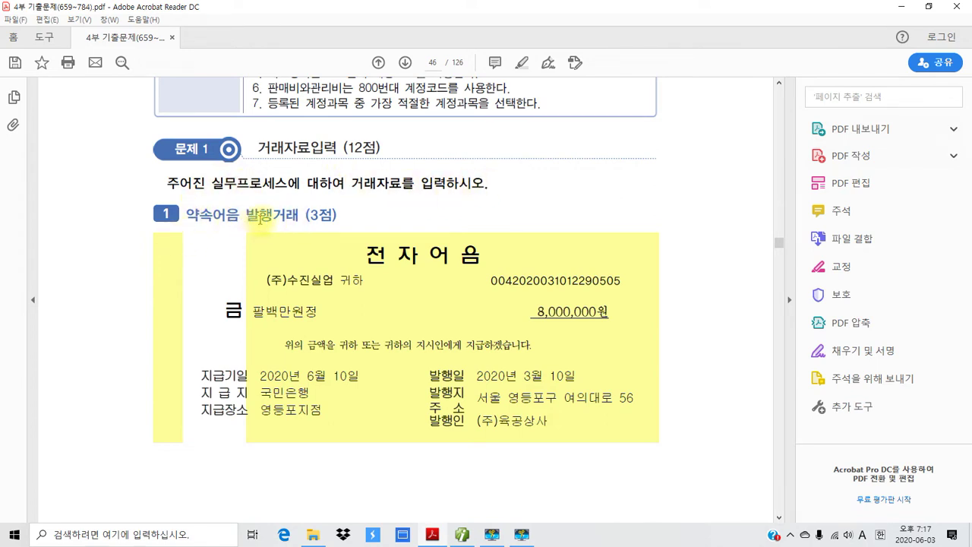
scroll(359, 258, "down", 2)
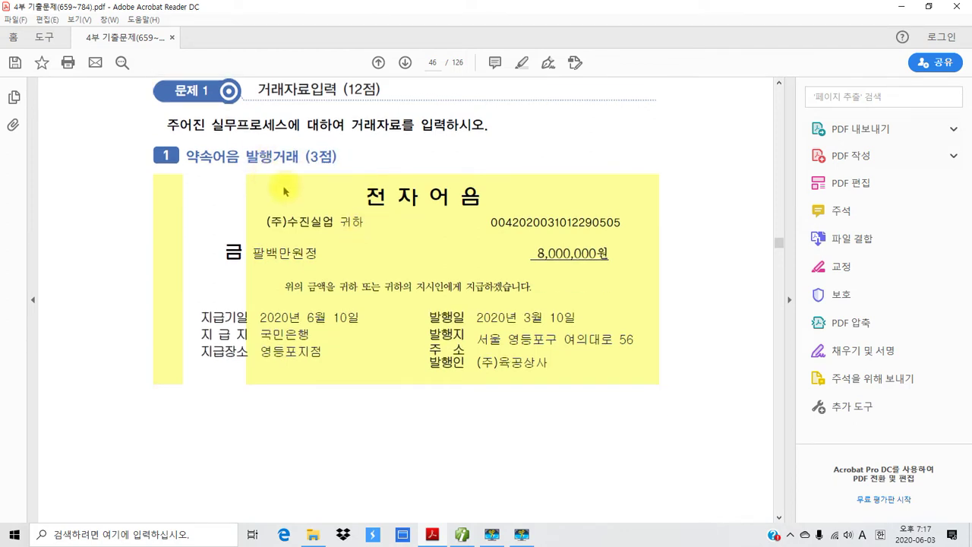
scroll(282, 205, "down", 15)
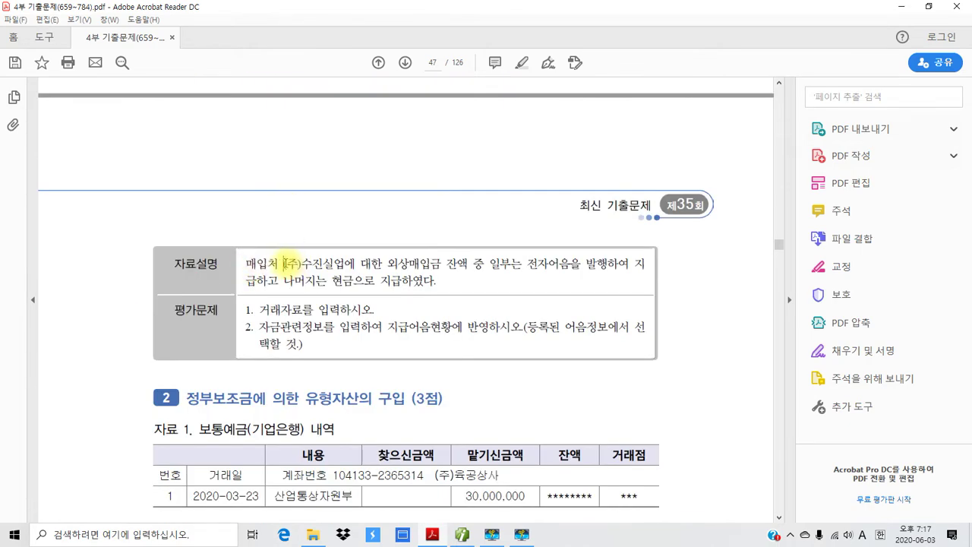
left_click_drag(284, 264, 345, 265)
right_click(343, 269)
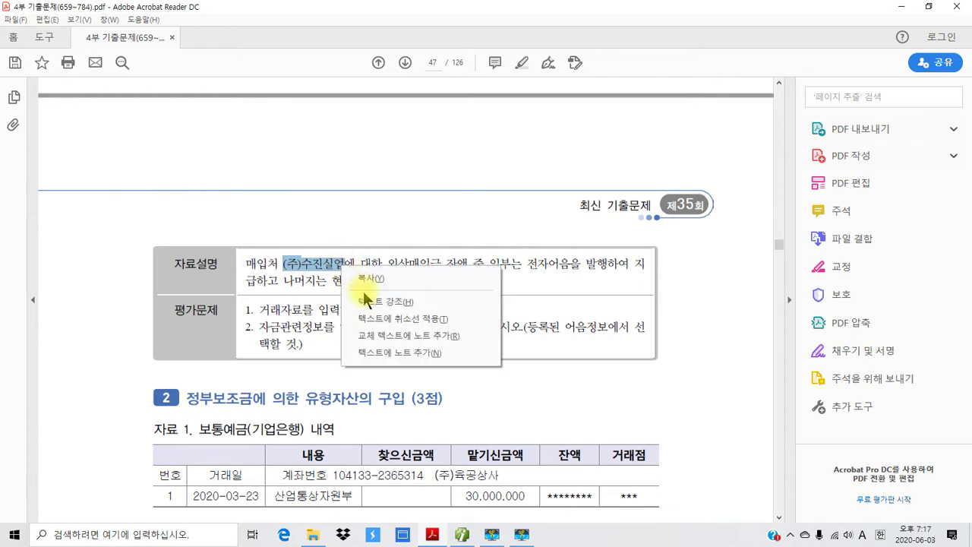
left_click(366, 301)
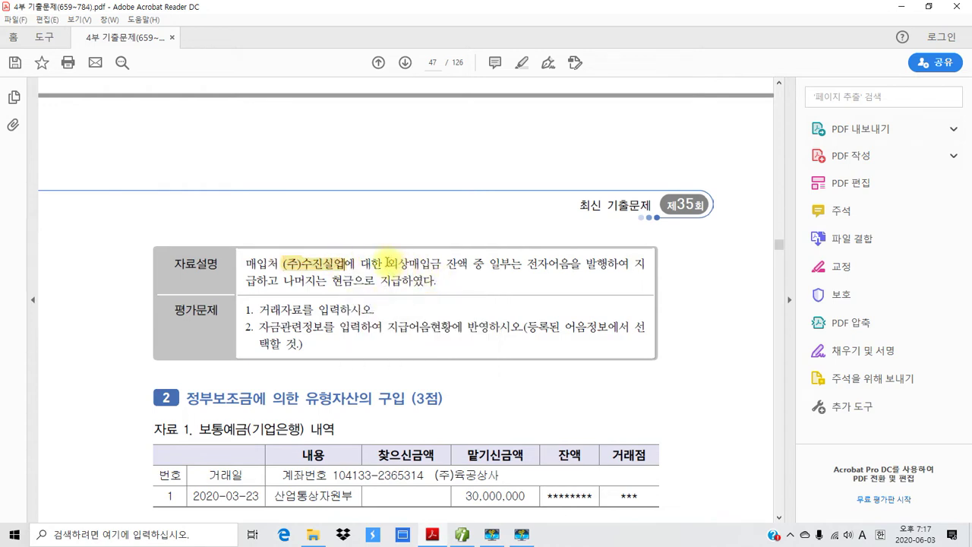
left_click_drag(388, 263, 467, 264)
right_click(460, 269)
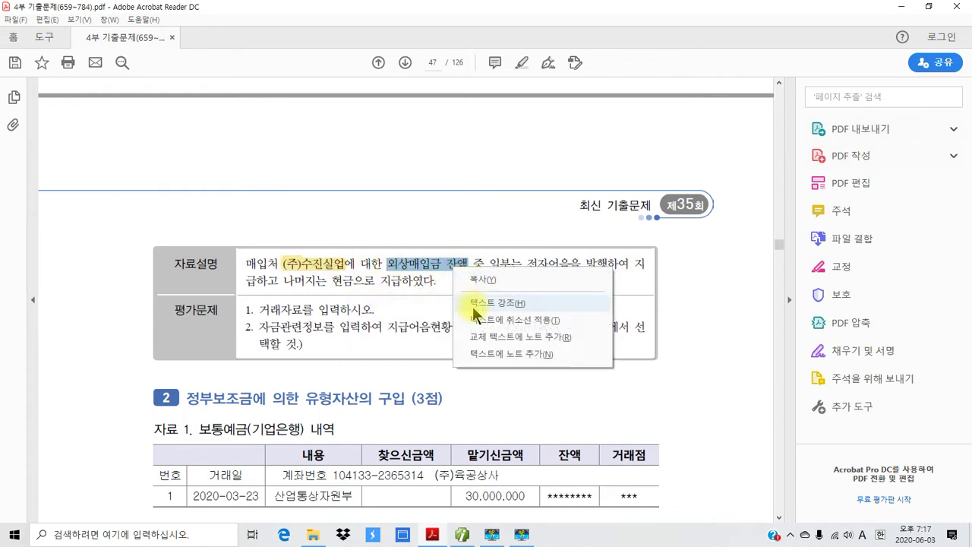
left_click(476, 304)
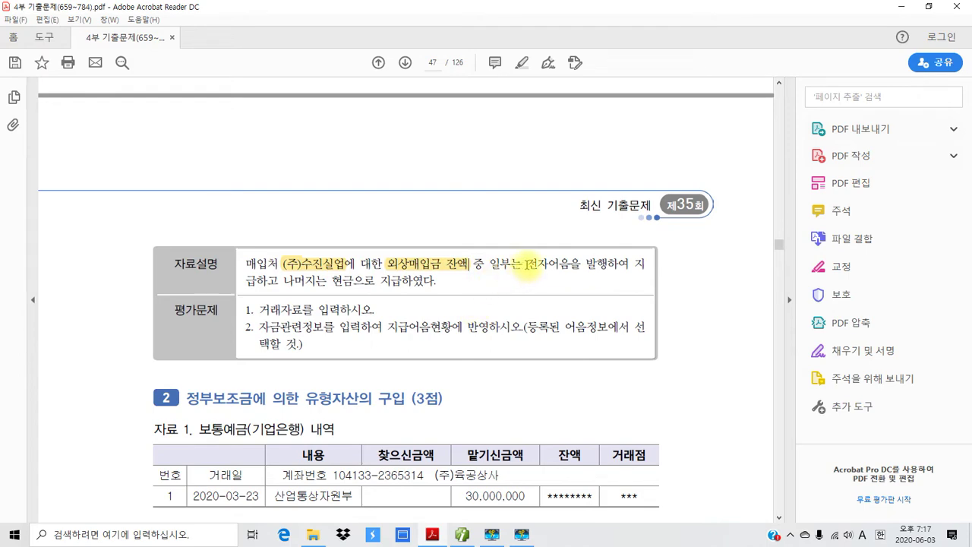
left_click_drag(527, 265, 577, 264)
left_click(517, 284)
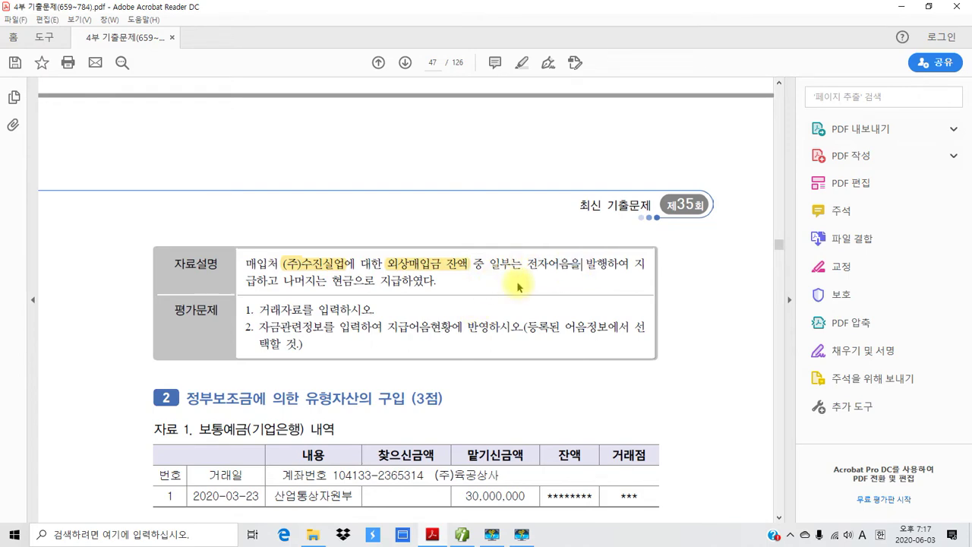
Step: Highlight "거래자료를 입력하시오" and "자금관련정보를 입력하여" in the 평가문제 of question 1
scroll(517, 286, "up", 8)
scroll(514, 284, "up", 3)
scroll(543, 339, "down", 10)
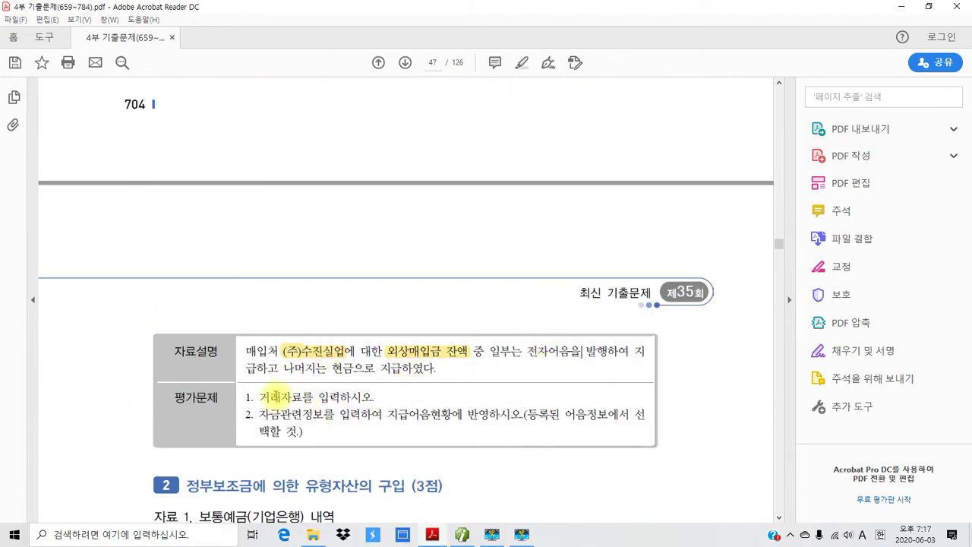
left_click_drag(261, 396, 358, 398)
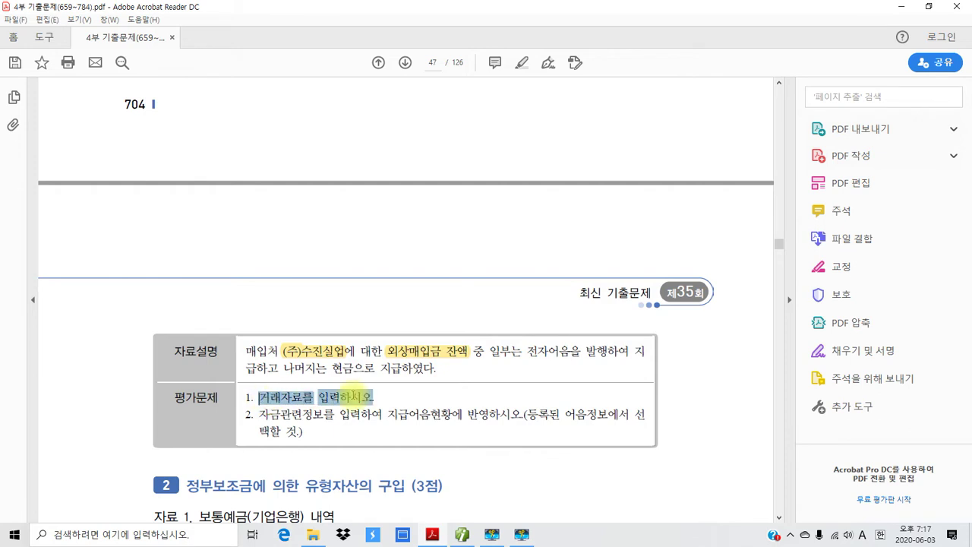
right_click(353, 398)
left_click(399, 432)
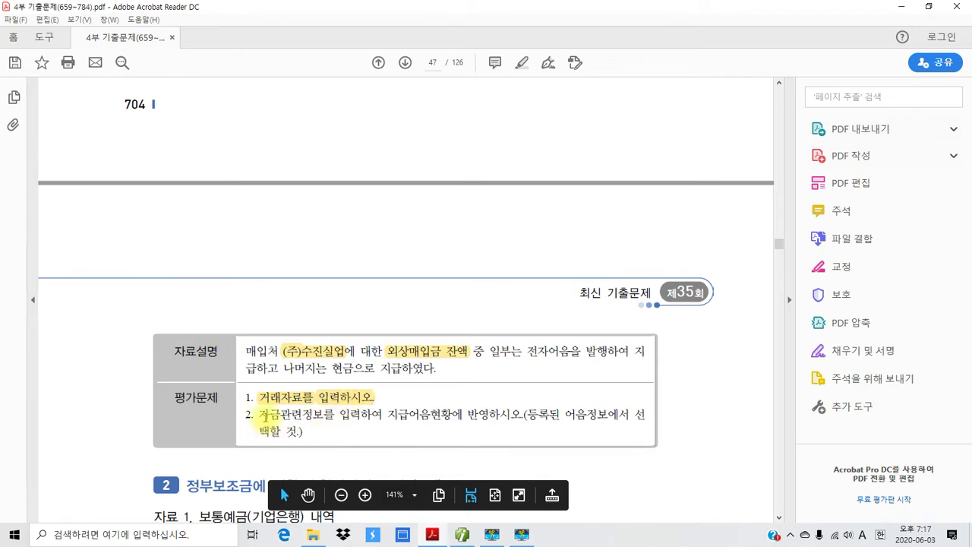
left_click_drag(261, 415, 373, 418)
right_click(375, 420)
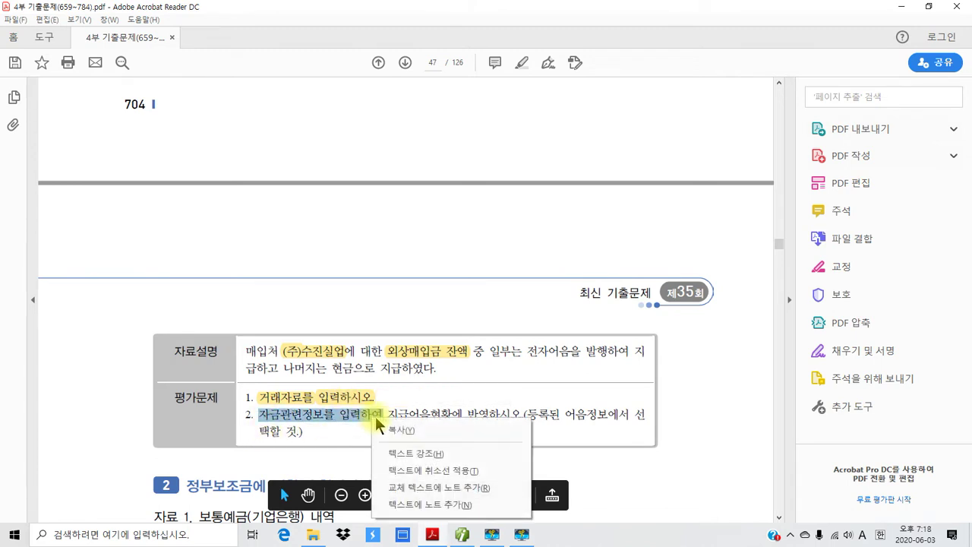
left_click(408, 455)
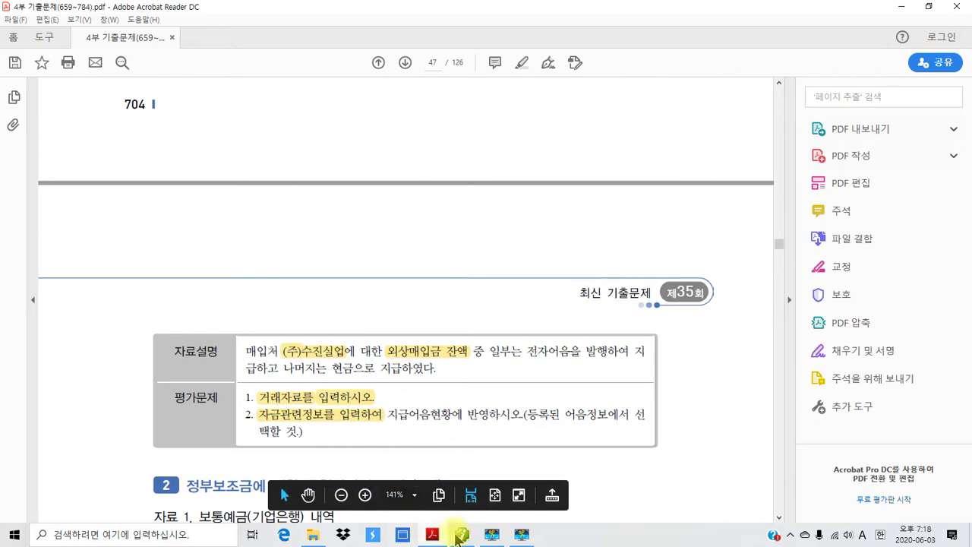
Step: Switch to 더존 Smart A, maximize its window and open the 거래처원장 from the accounting module
left_click(462, 535)
left_click(155, 100)
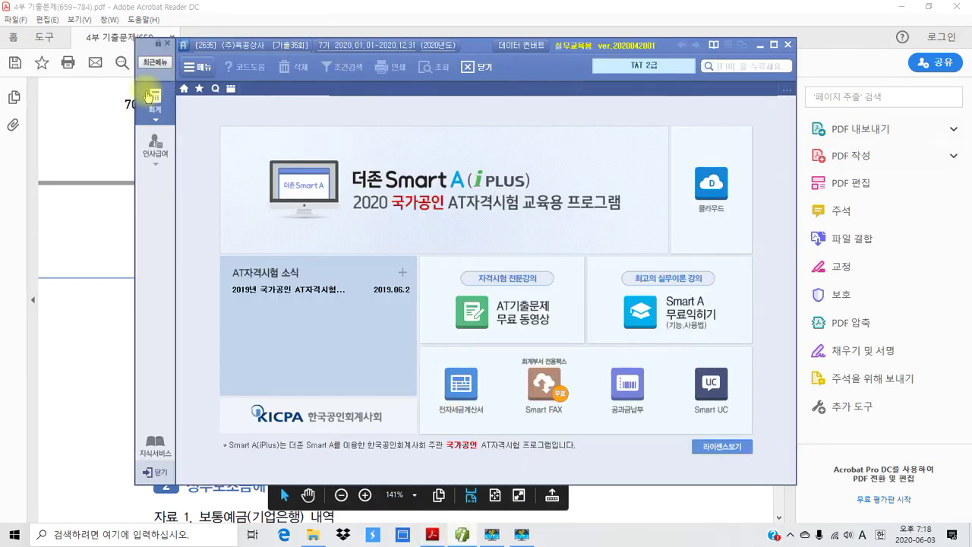
left_click(773, 44)
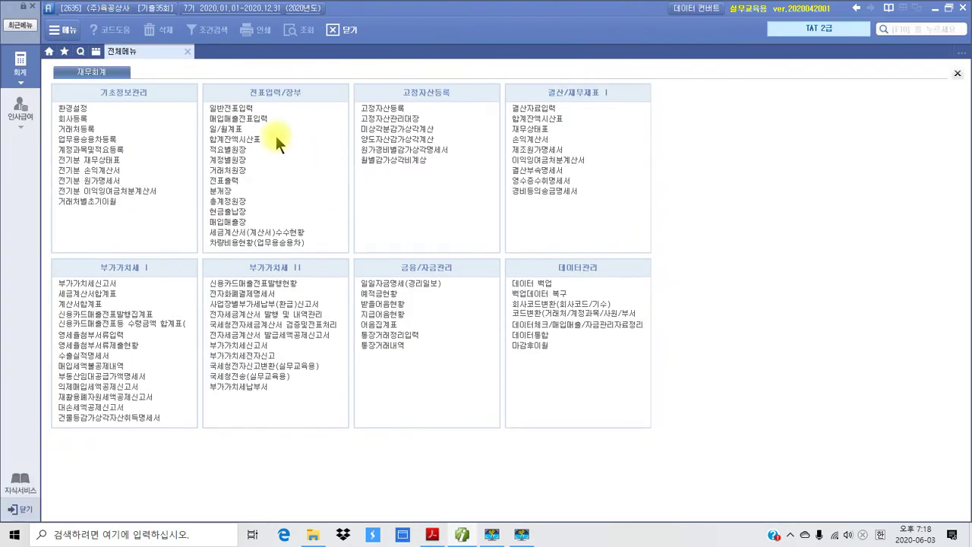
left_click(218, 171)
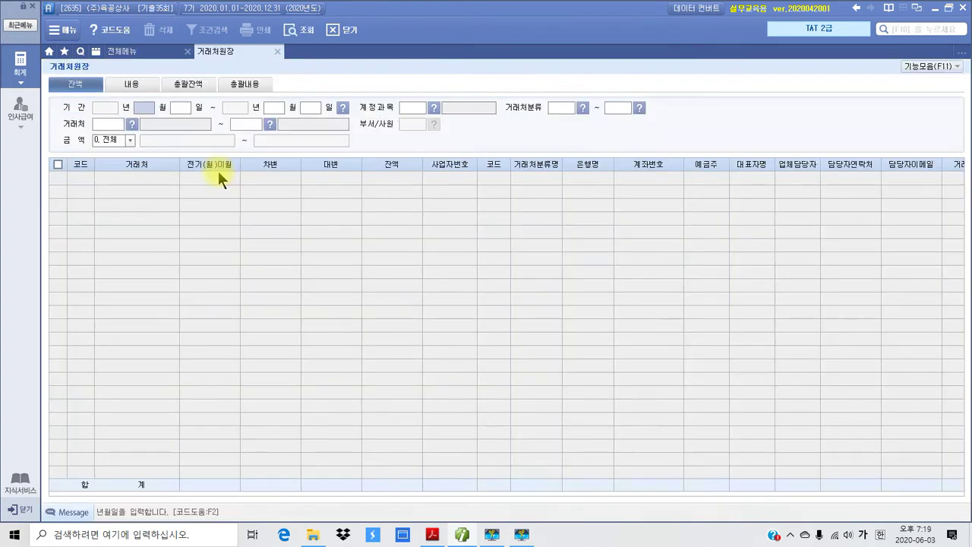
Step: Check the electronic note's issue date in the PDF and set the 거래처원장 period to March 10, 2020 for both start and end
left_click(460, 536)
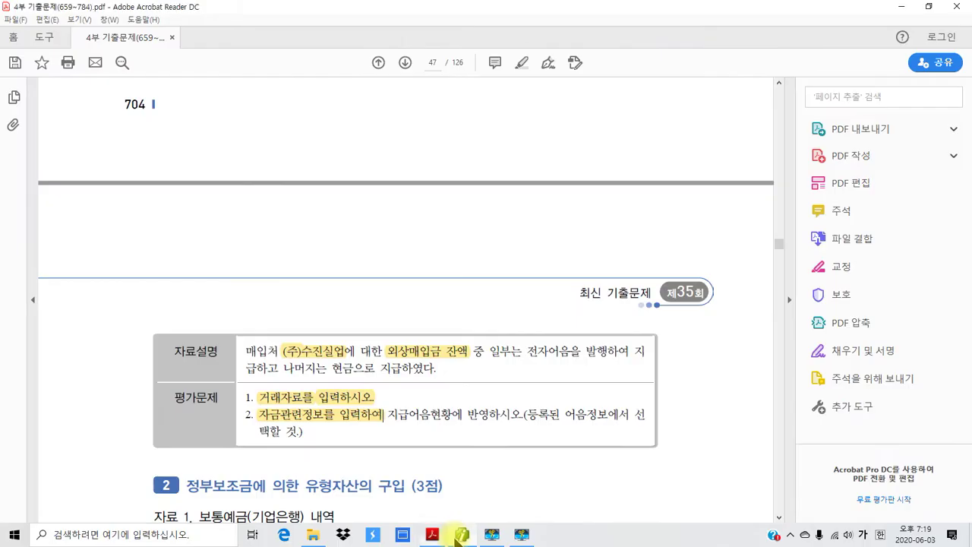
scroll(295, 387, "up", 5)
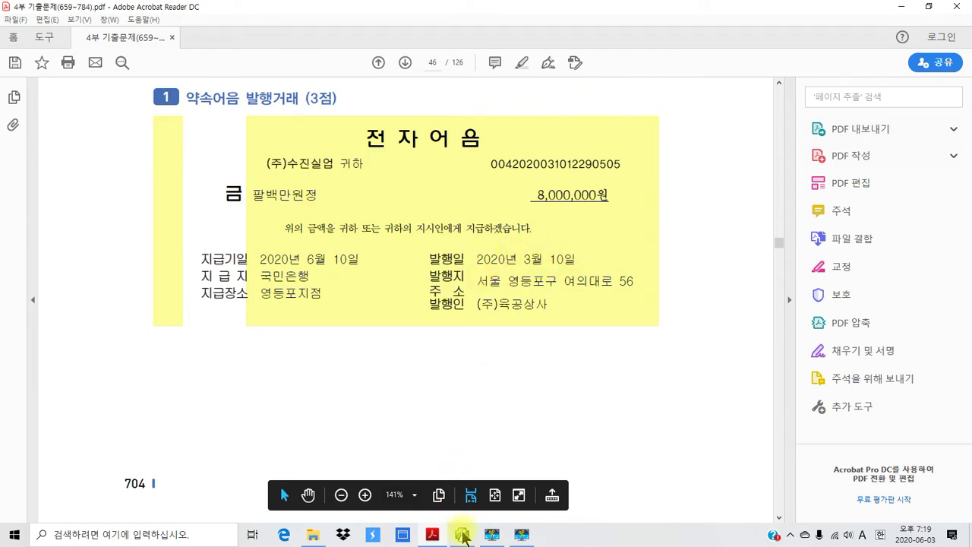
left_click(461, 534)
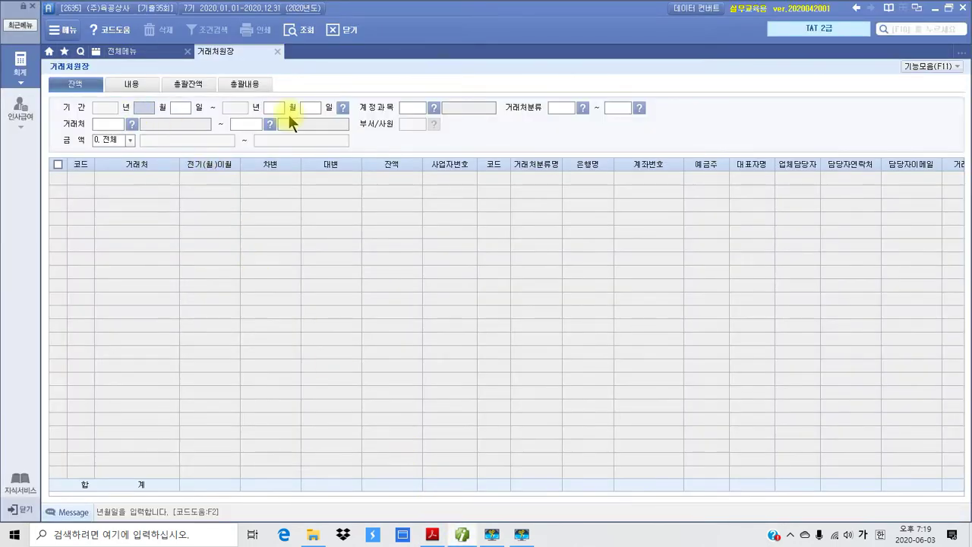
type("0120030")
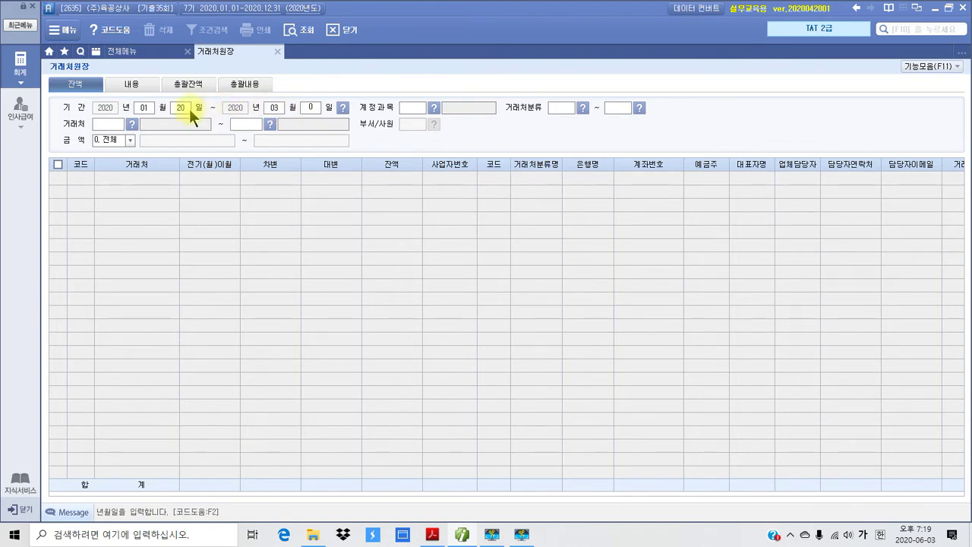
left_click(141, 110)
type("03")
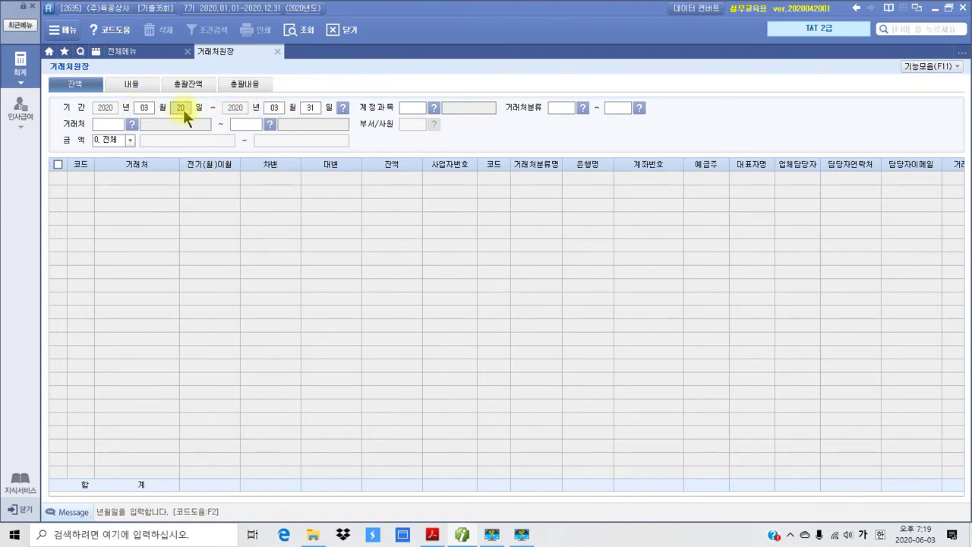
type("10")
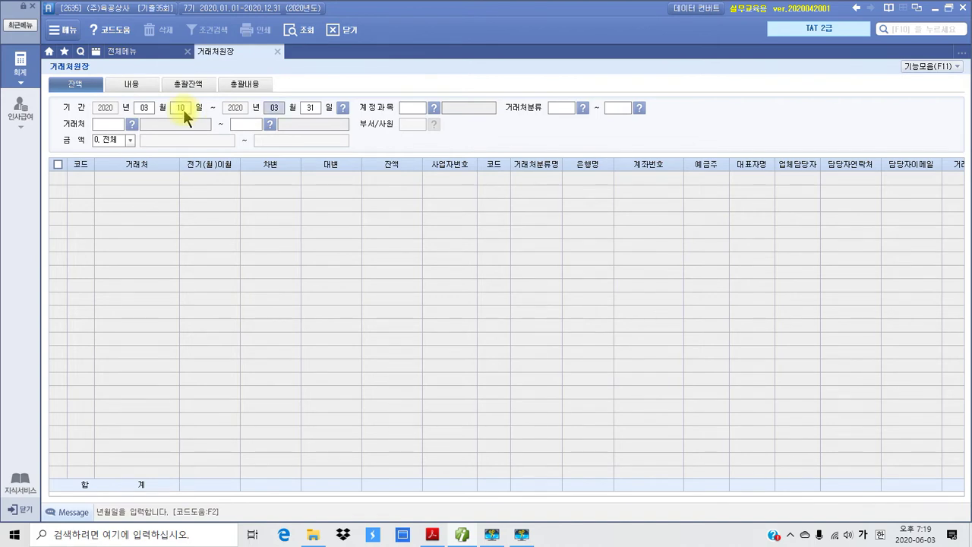
key("Return")
type("10")
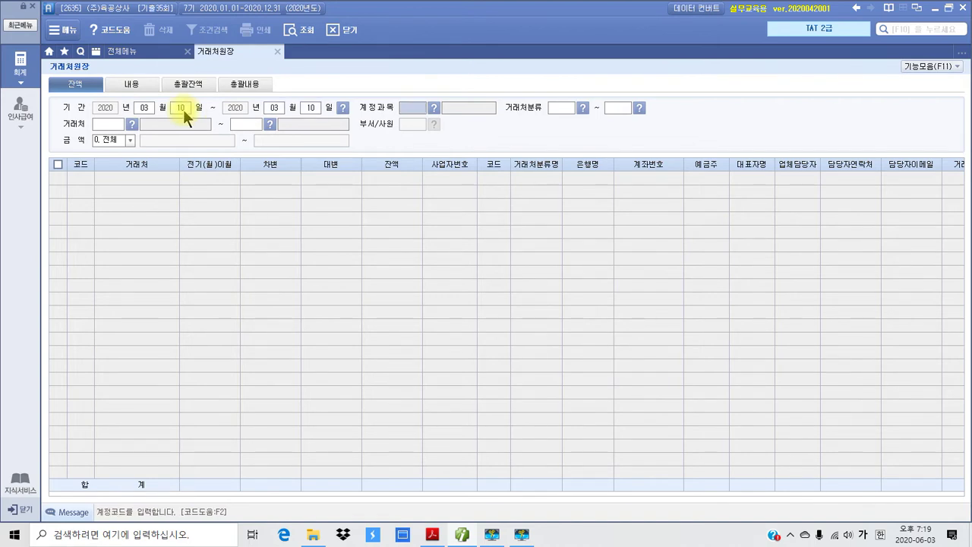
Step: Query the 거래처원장 balances for account 251 외상매입금 across vendors 00101 to 99609 with the amount range 0. 전체
type("251")
key("Return")
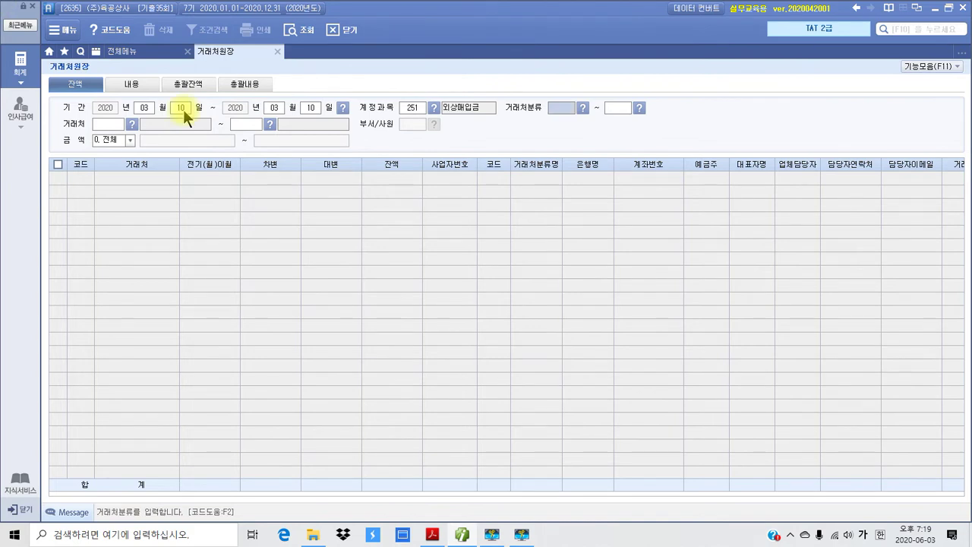
key("Return")
key("Return")
key("Return")
key("Return")
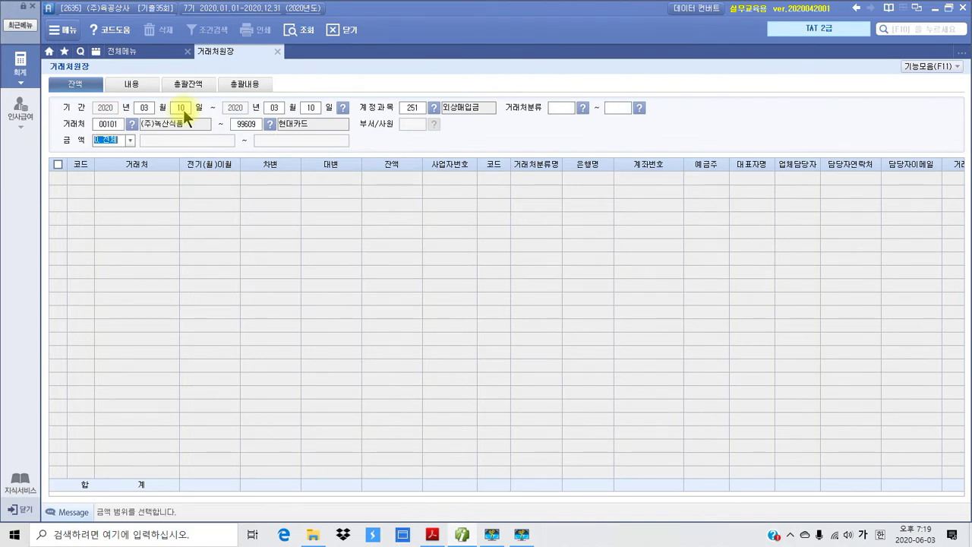
key("Return")
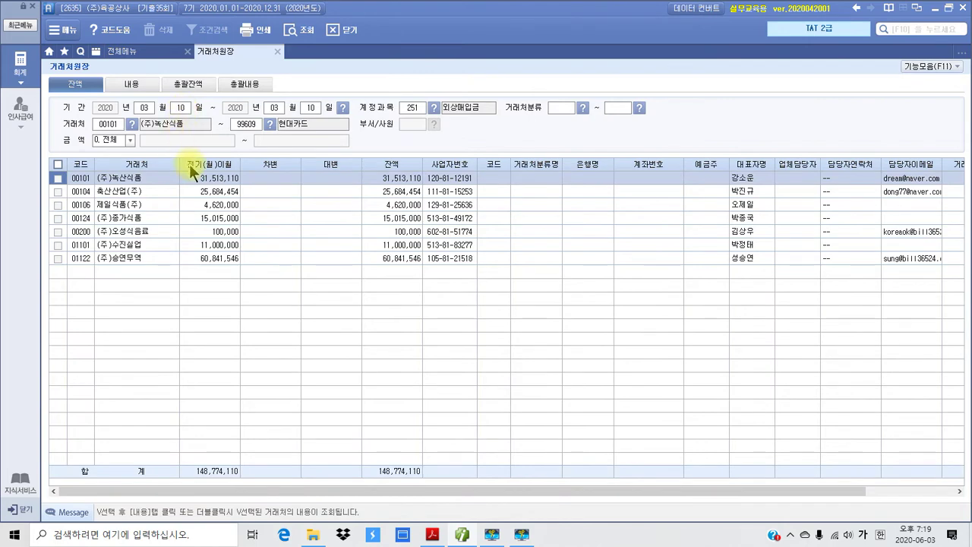
Step: Select the (주)수진실업 row and check its 외상매입금 balance
left_click(125, 244)
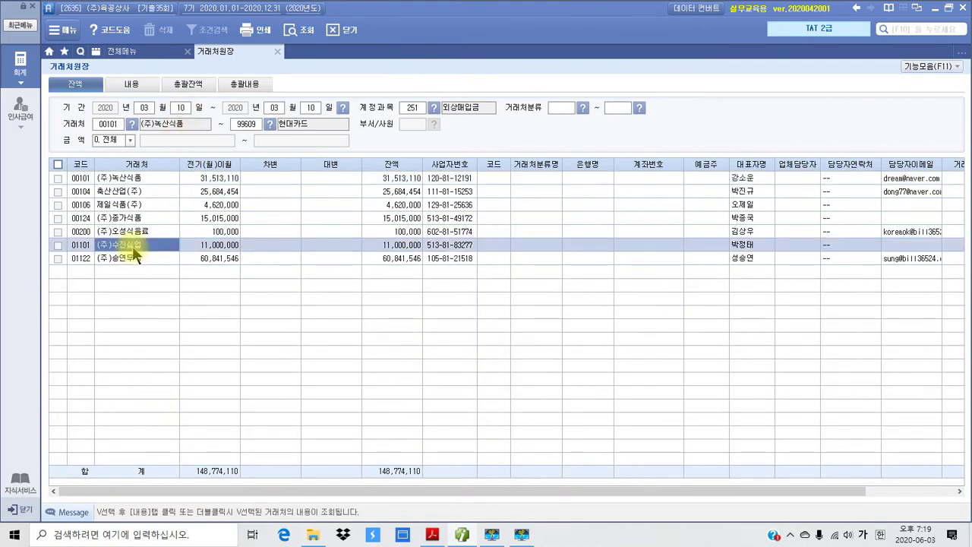
left_click_drag(91, 237, 157, 254)
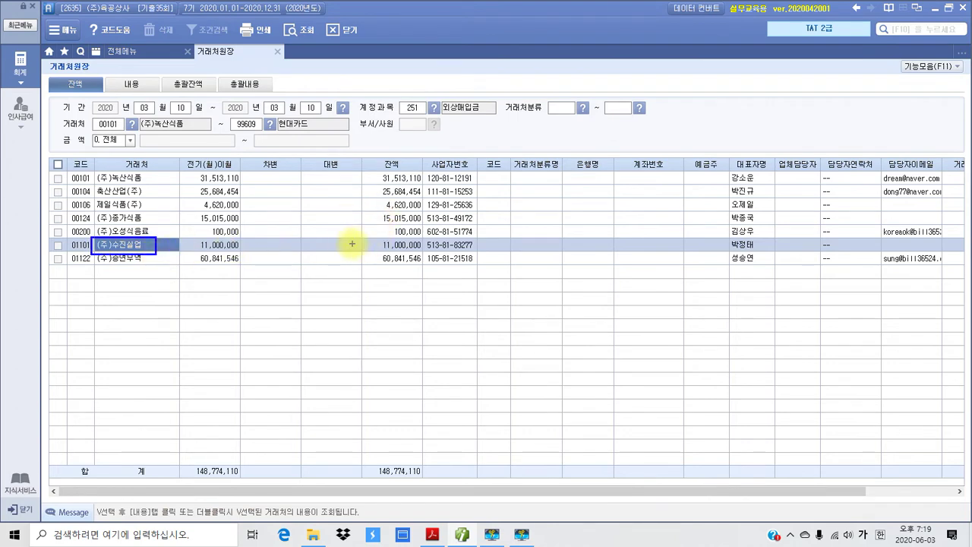
left_click_drag(367, 237, 431, 253)
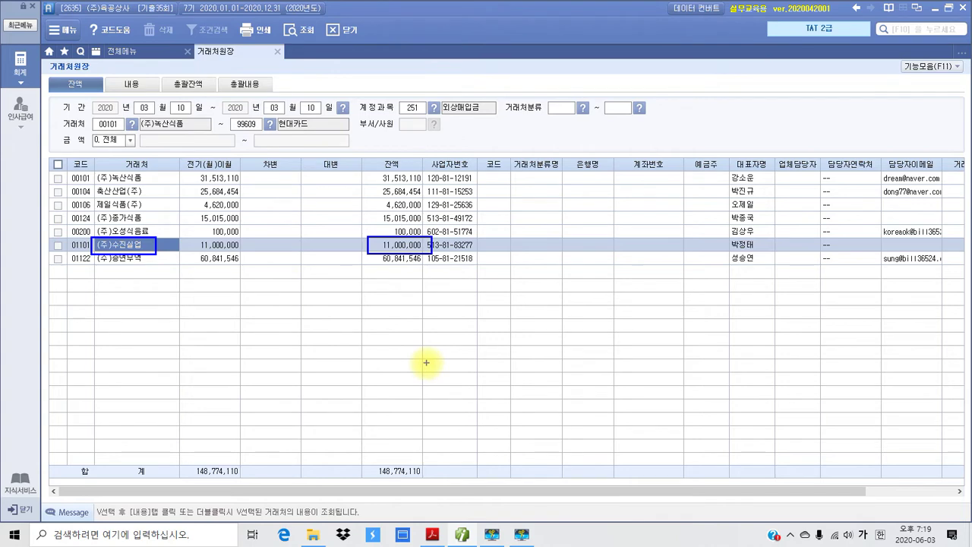
key("Escape")
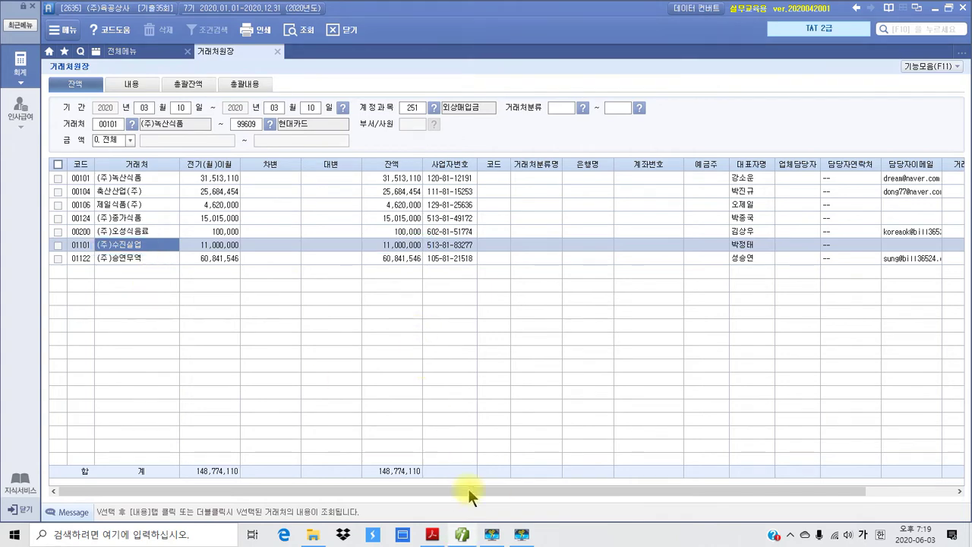
Step: Review the electronic note in the PDF, return to Smart A and open 일반전표입력 for March 10
left_click(434, 536)
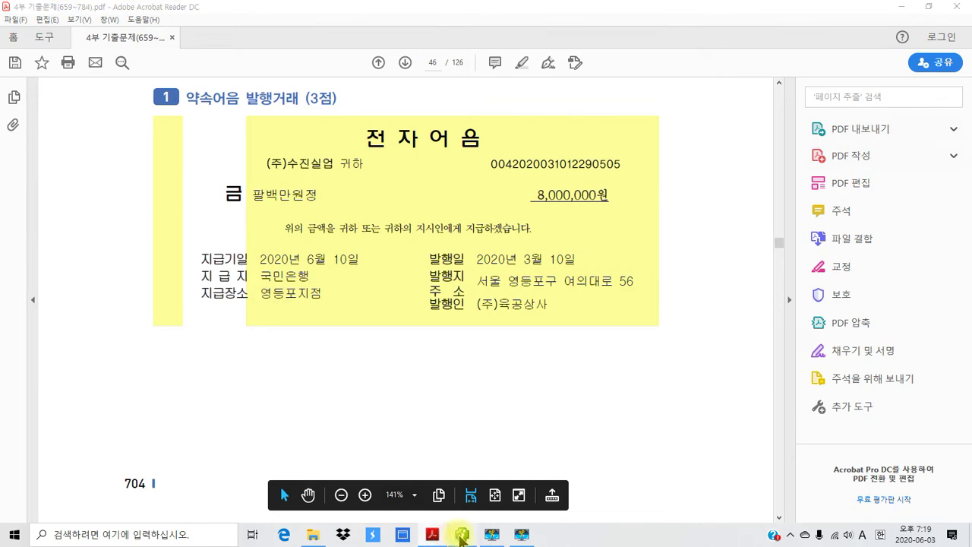
left_click(492, 535)
left_click(161, 51)
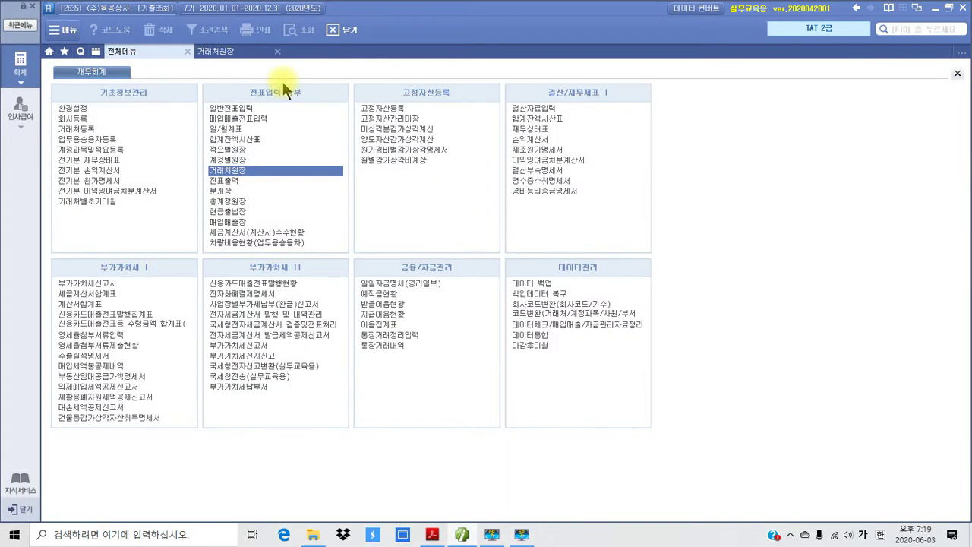
left_click(242, 109)
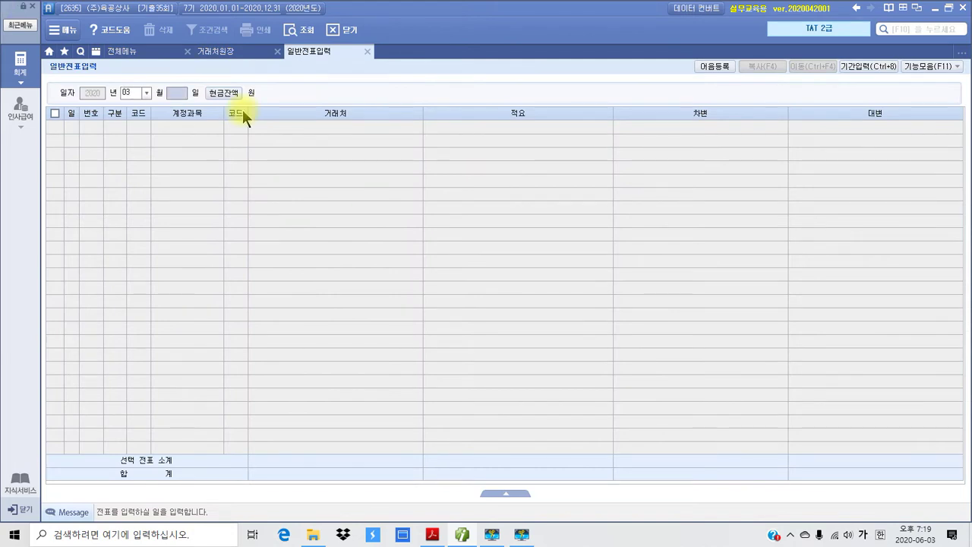
type("10")
key("Return")
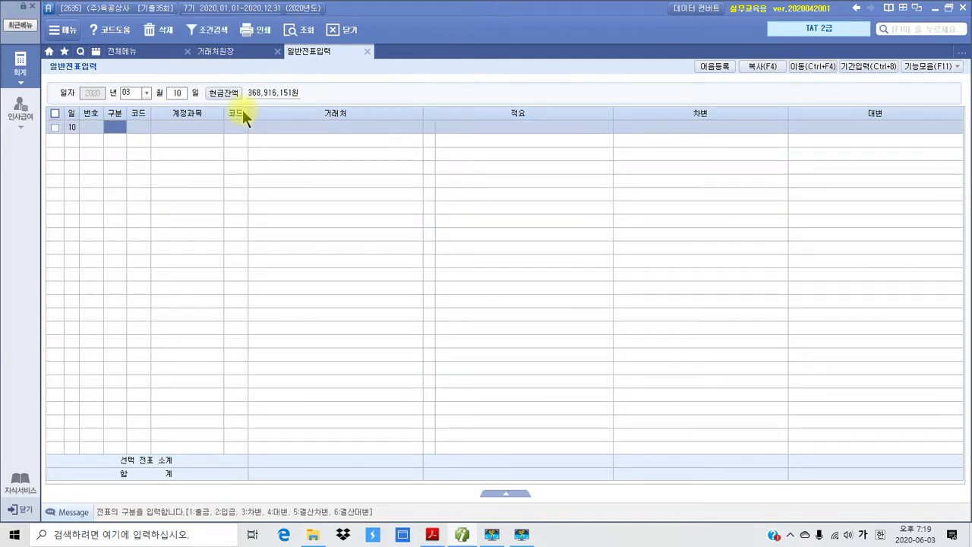
Step: Enter a debit (차변) line for account 251 외상매입금 with vendor (주)수진실업 and an amount of 11,000,000
type("3")
key("Return")
type("251")
key("Return")
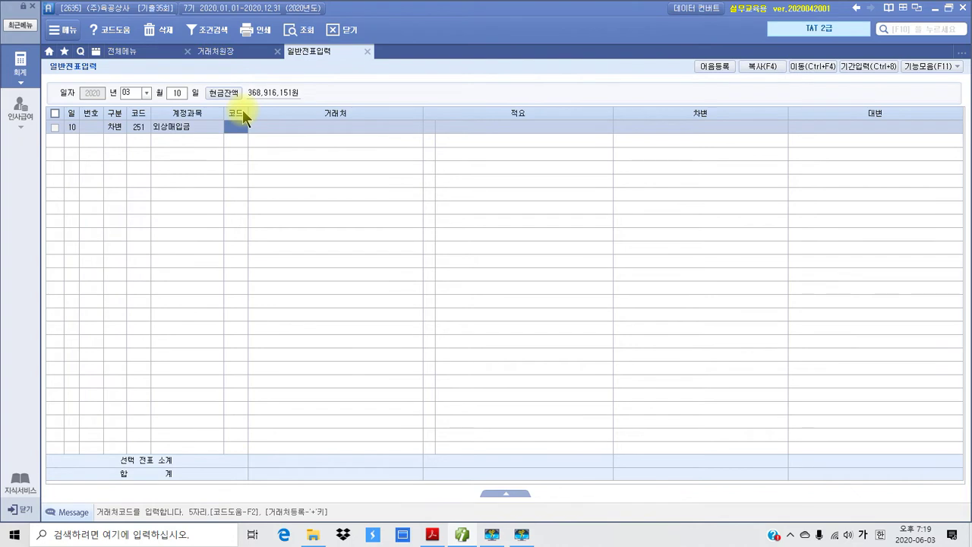
type("수제")
key("Return")
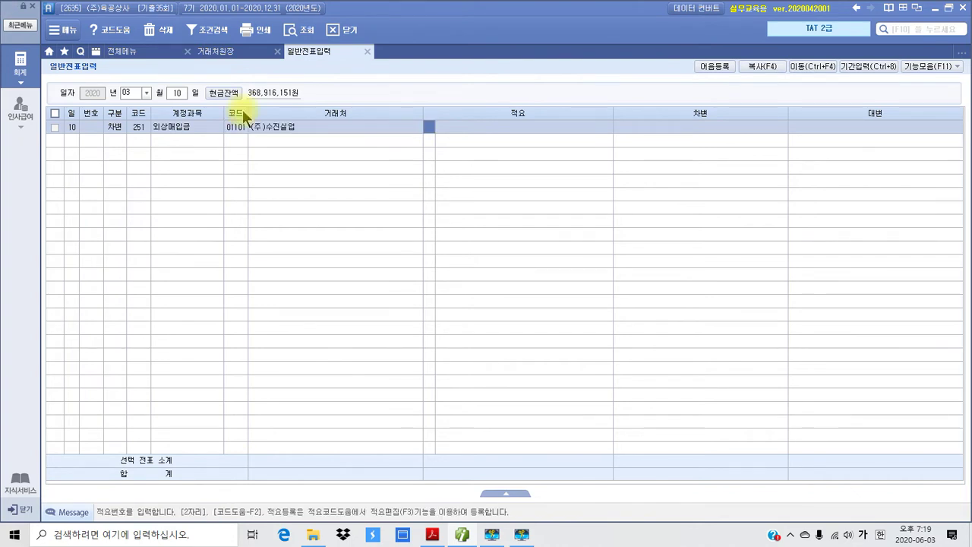
key("Return")
type("11000000")
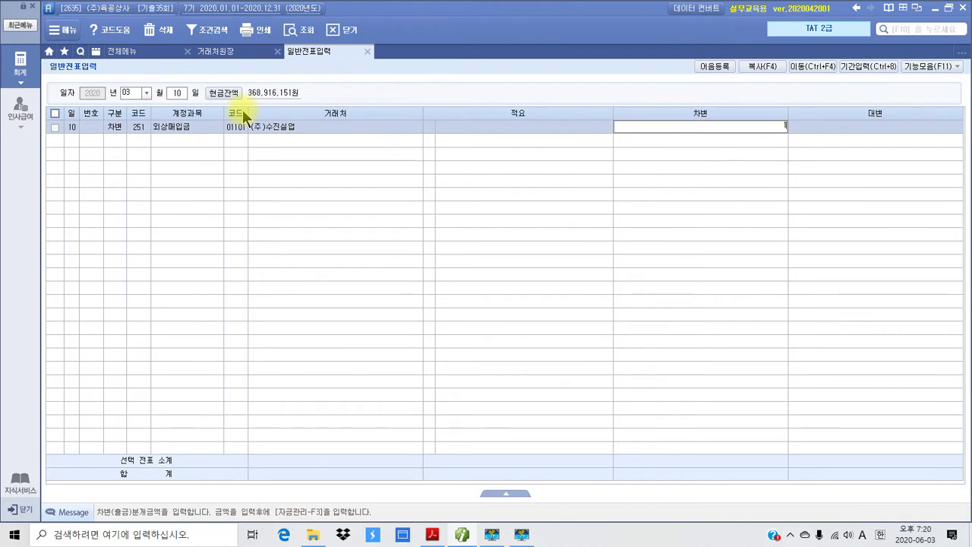
key("Return")
Step: Add a credit (대변) line for account 252 지급어음 with vendor 01101 (주)수진실업 and an amount of 11,000,000
type("4")
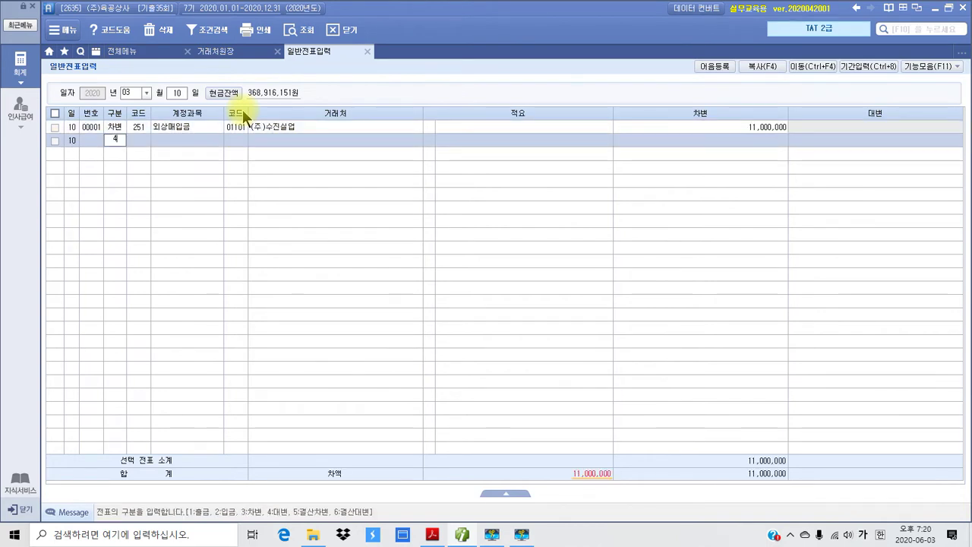
key("Return")
type("252")
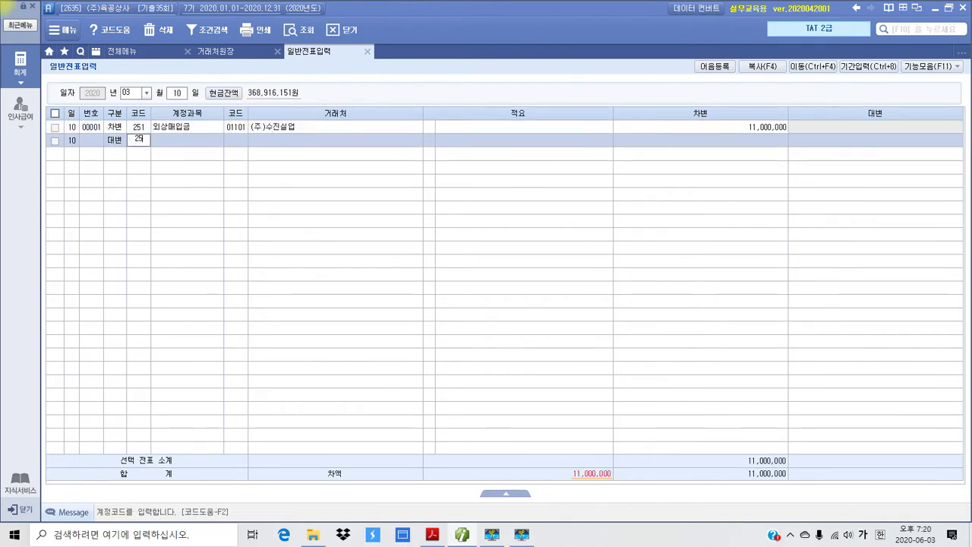
key("Return")
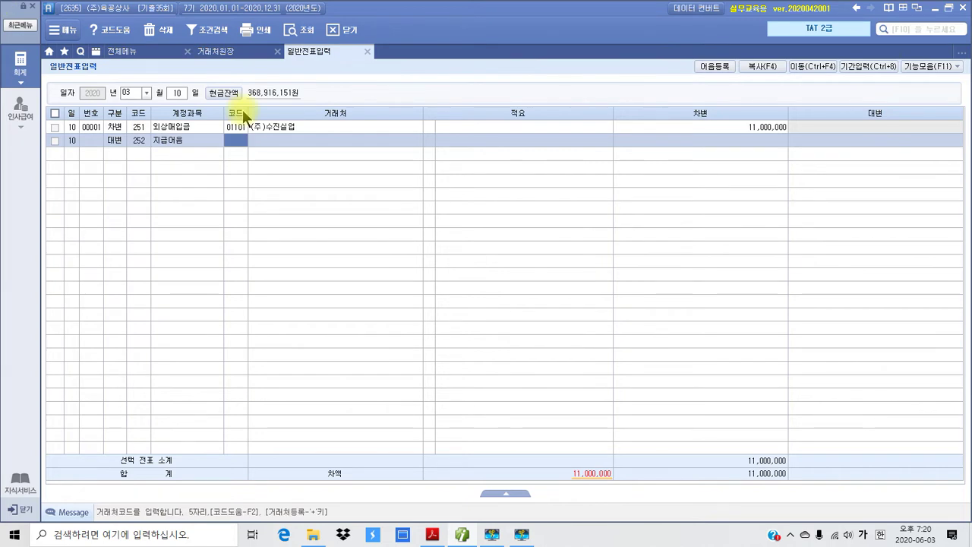
type("01101")
key("Return")
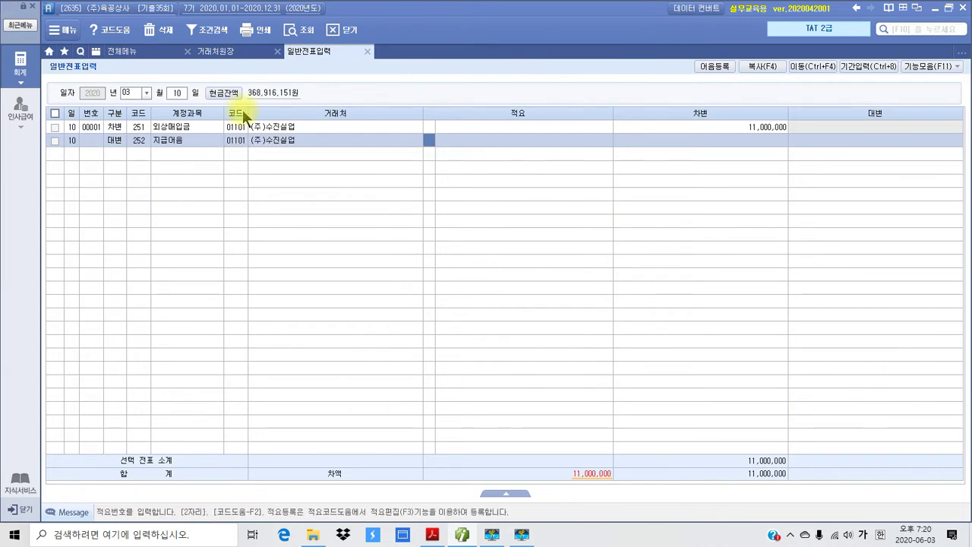
key("Return")
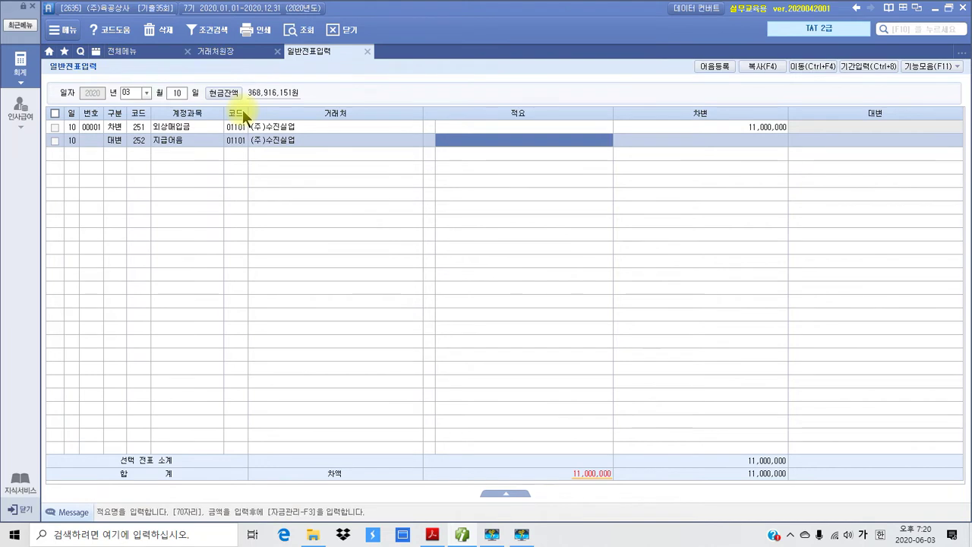
key("Return")
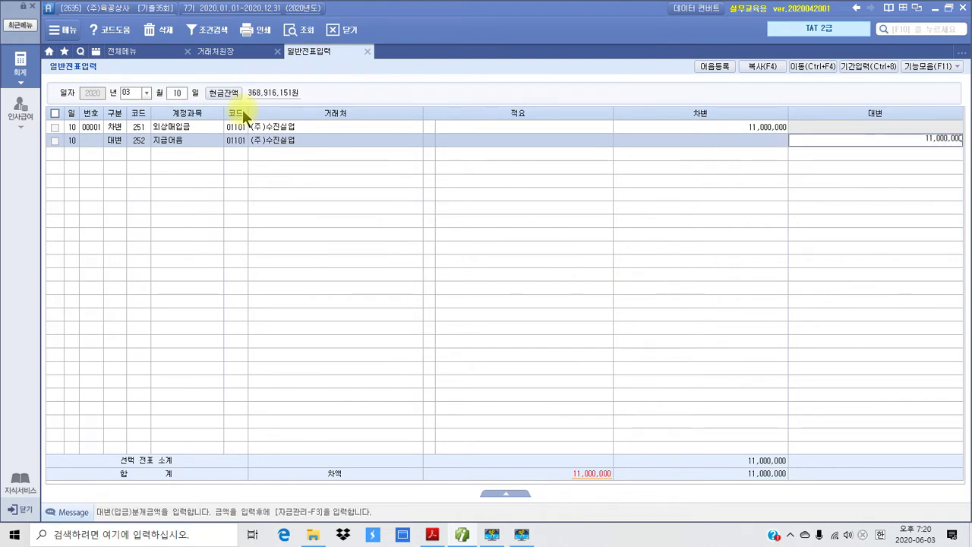
key("Return")
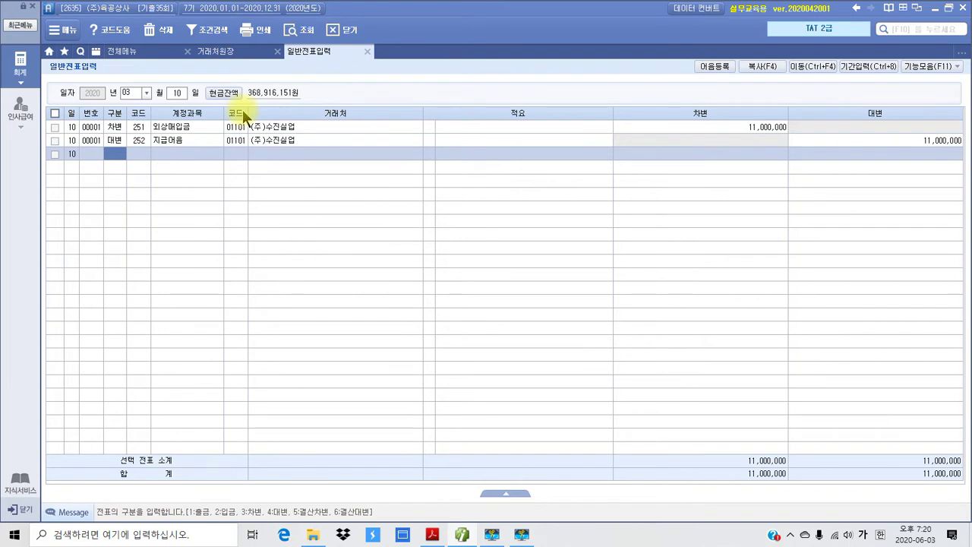
Step: Add a credit (대변) line for account 101 현금 with an amount of 3,000,000 and no vendor code
type("4")
key("Return")
type("10")
key("Return")
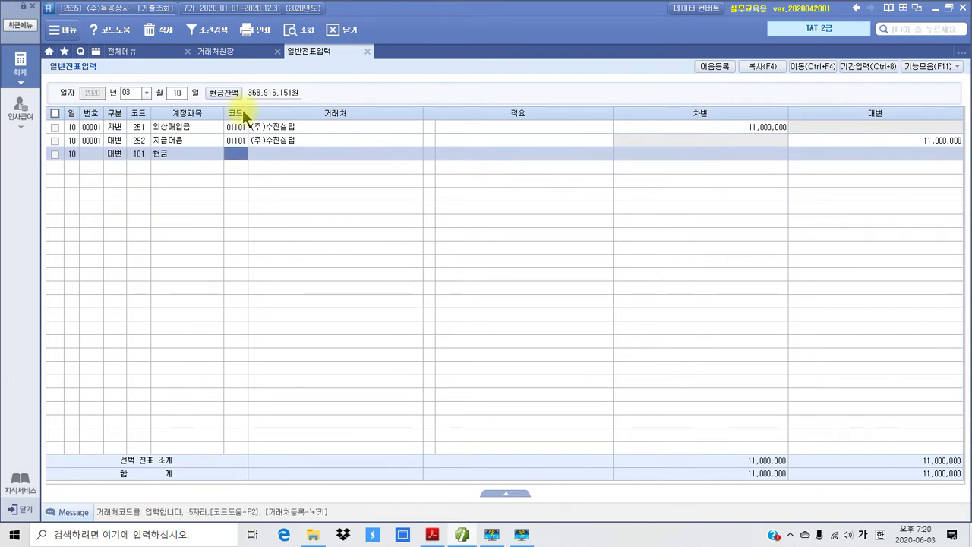
key("Return")
key("Return")
key("Return")
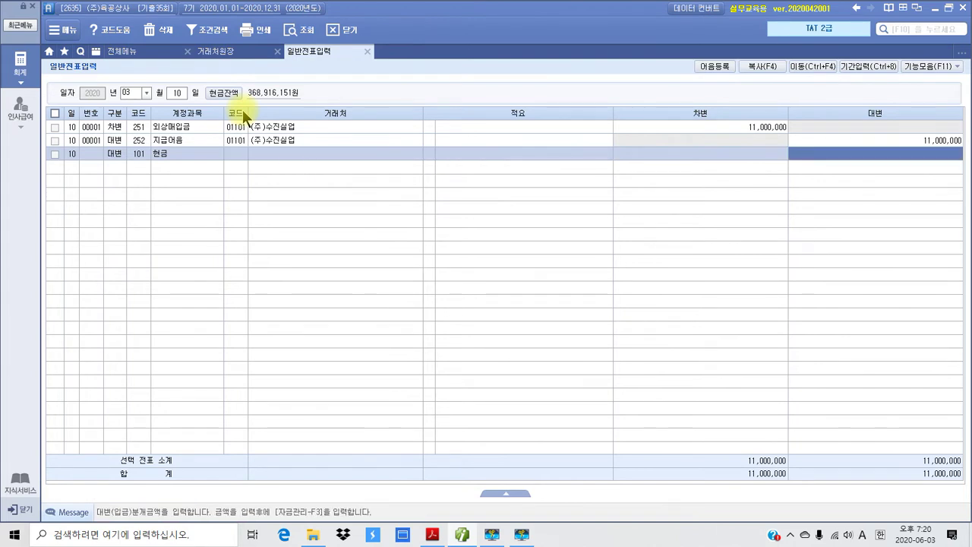
type("3")
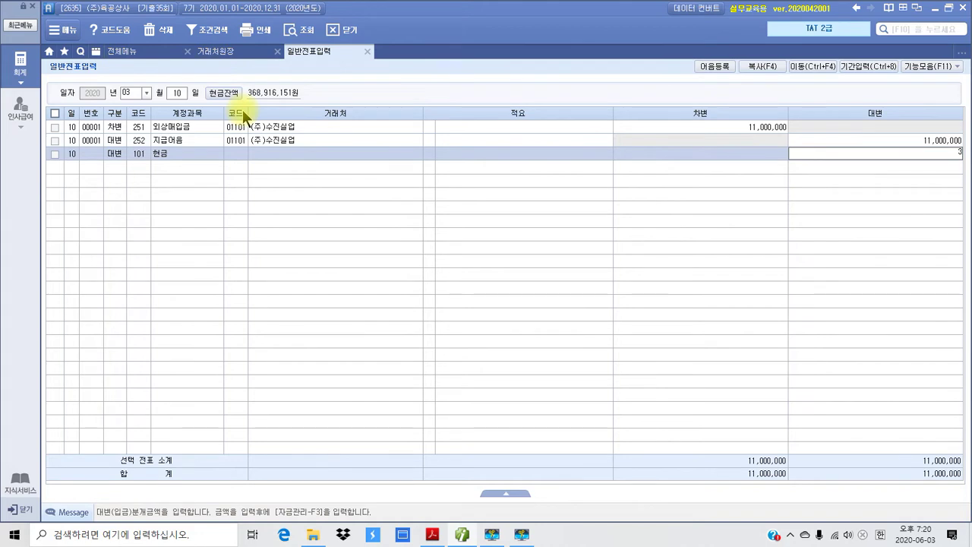
type(",000,000")
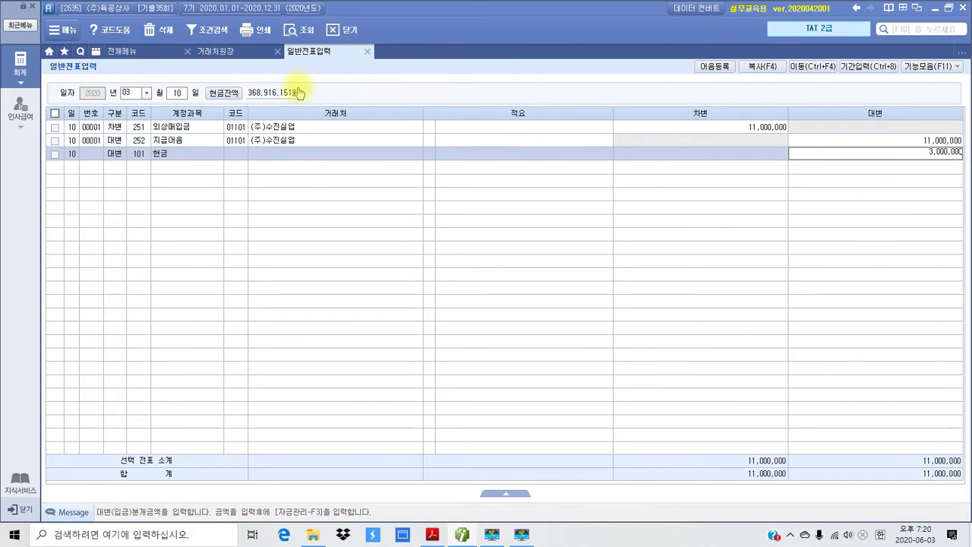
key("Return")
Step: Set the credit amount of the 252 지급어음 line to 8,000,000
left_click(940, 141)
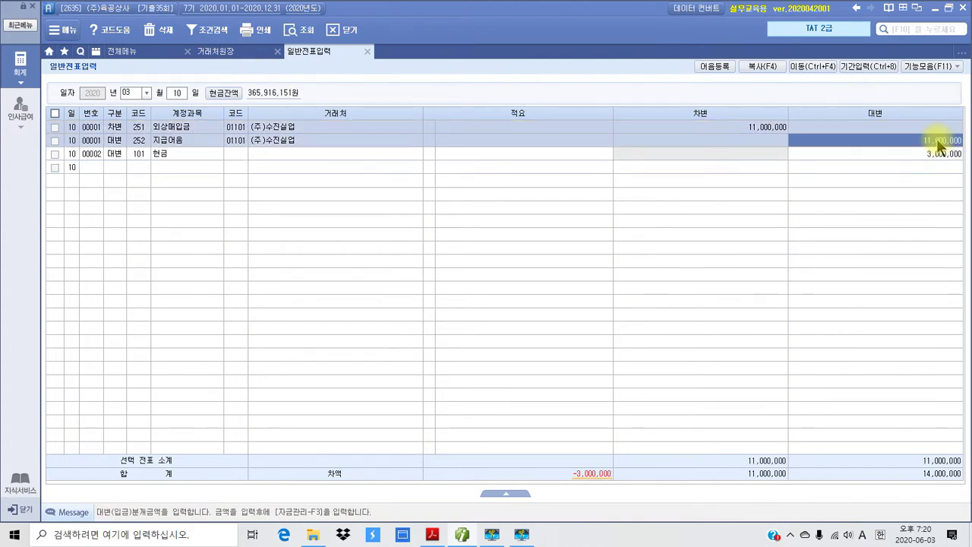
type("8000000")
key("Return")
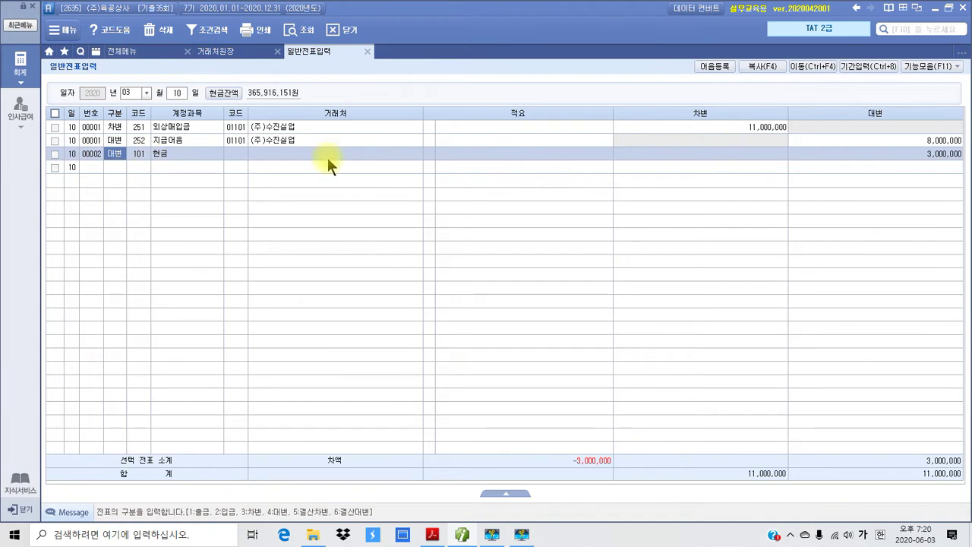
left_click(916, 140)
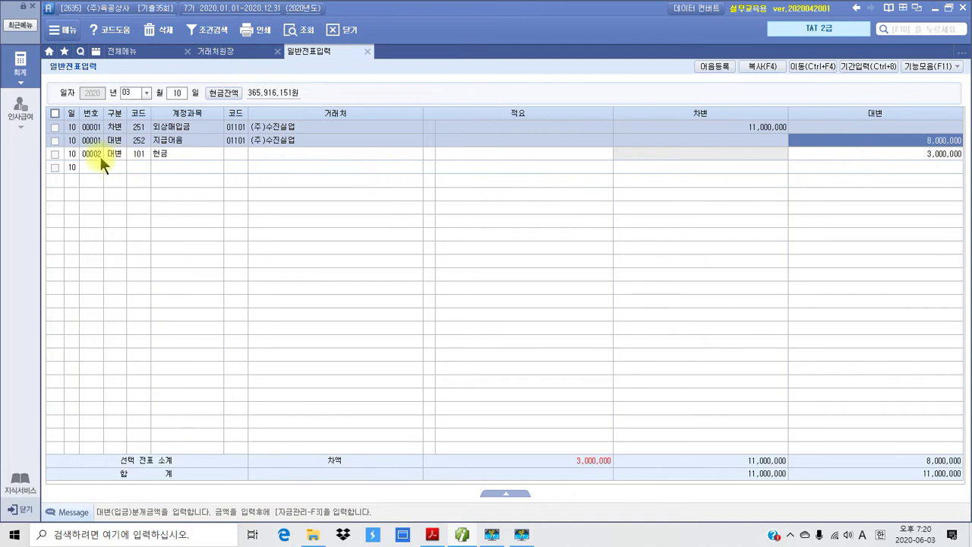
key("Down")
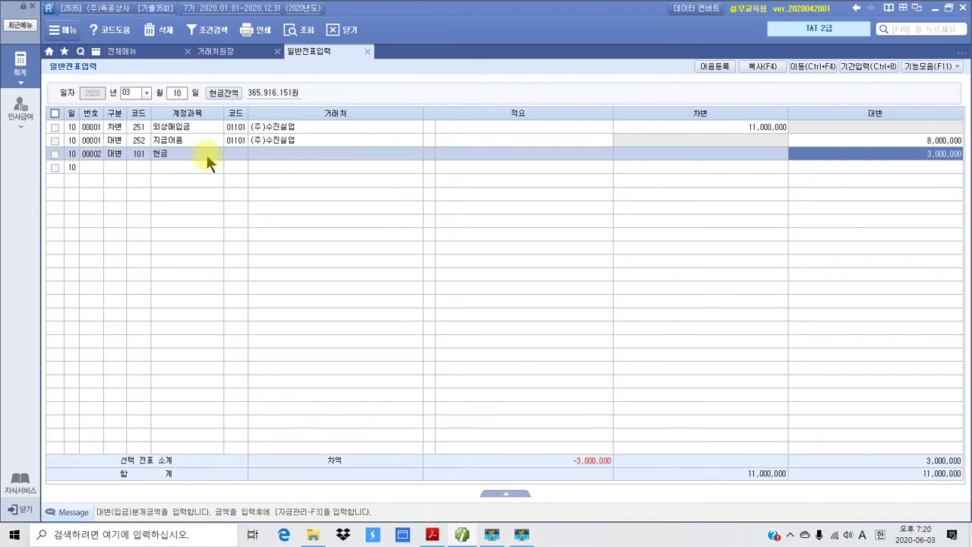
Step: Change the voucher number of the 101 현금 line to 1 using 번호수정 and clear that line's check mark
left_click(54, 155)
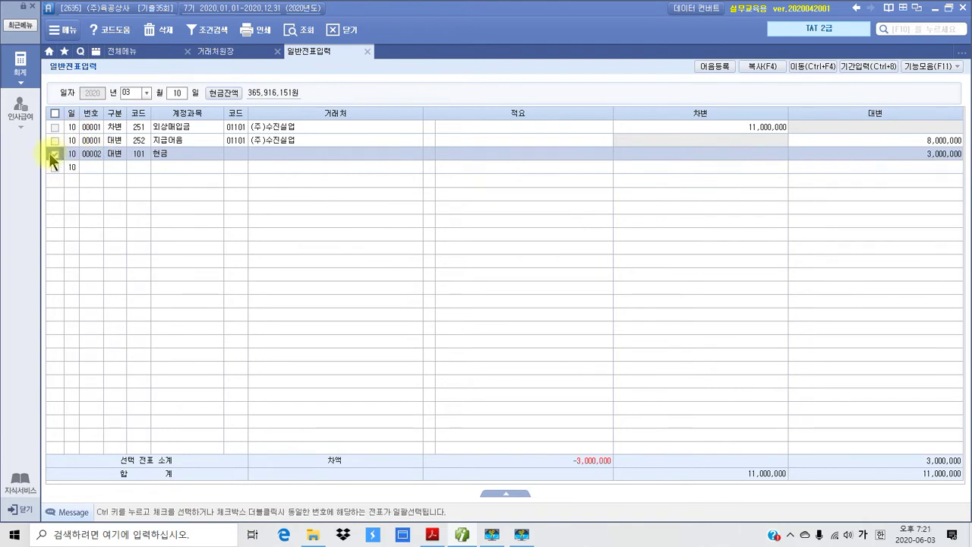
left_click(54, 154)
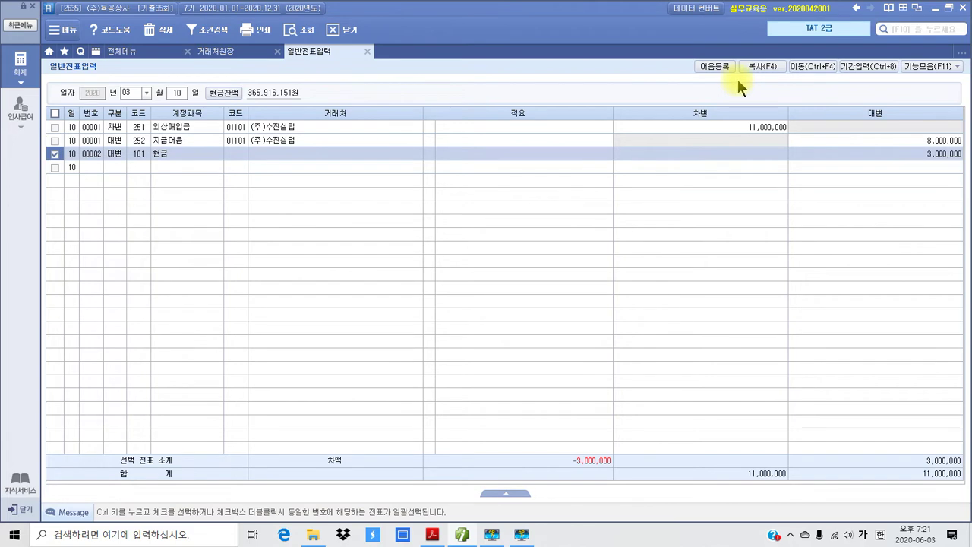
left_click(929, 68)
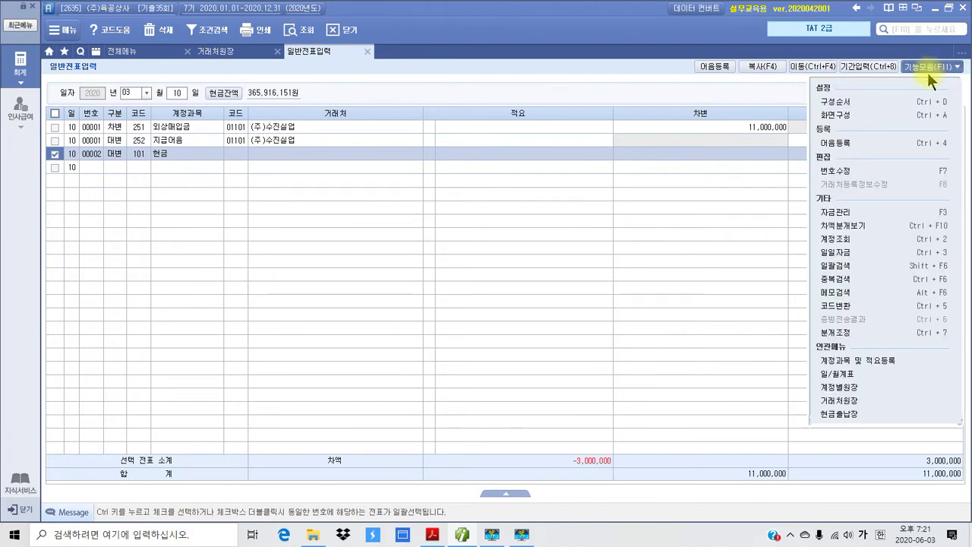
left_click(839, 172)
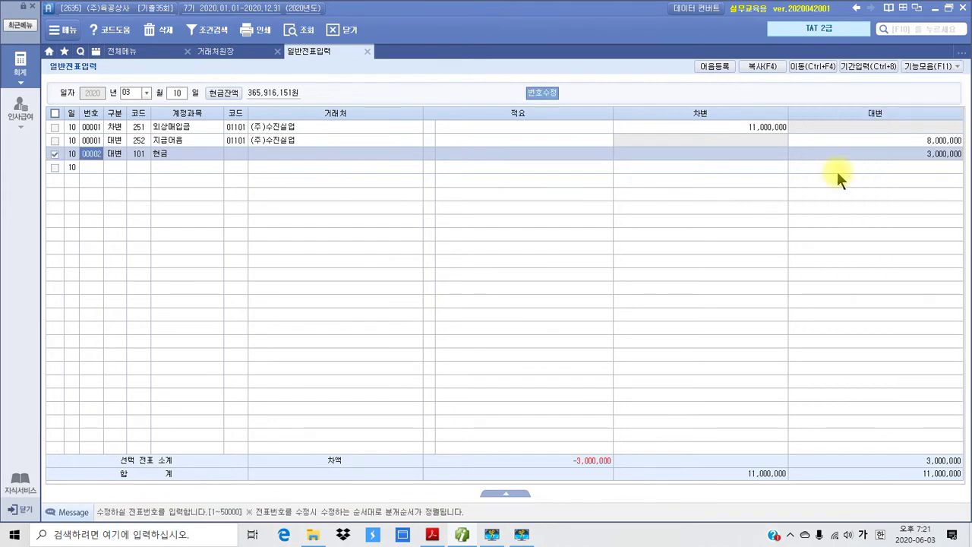
type("1")
key("Return")
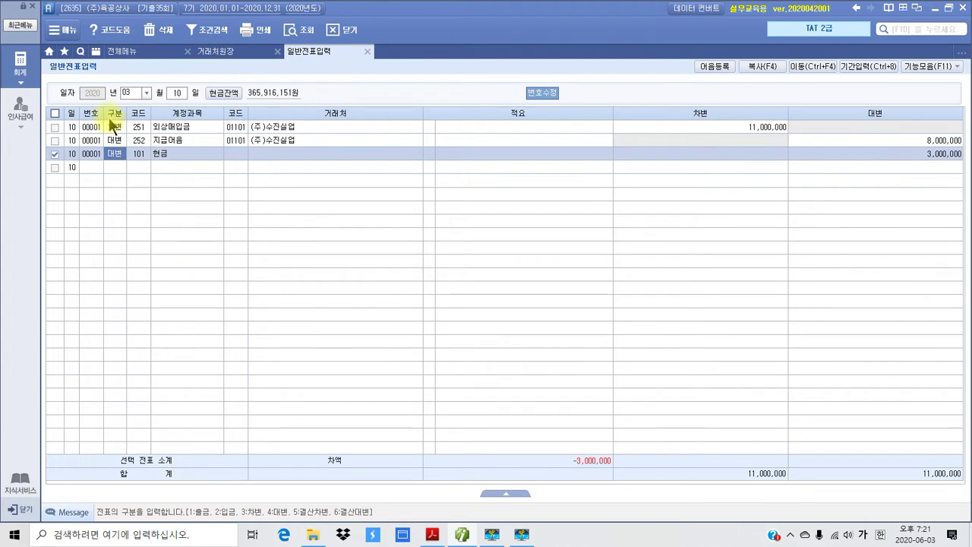
key("Return")
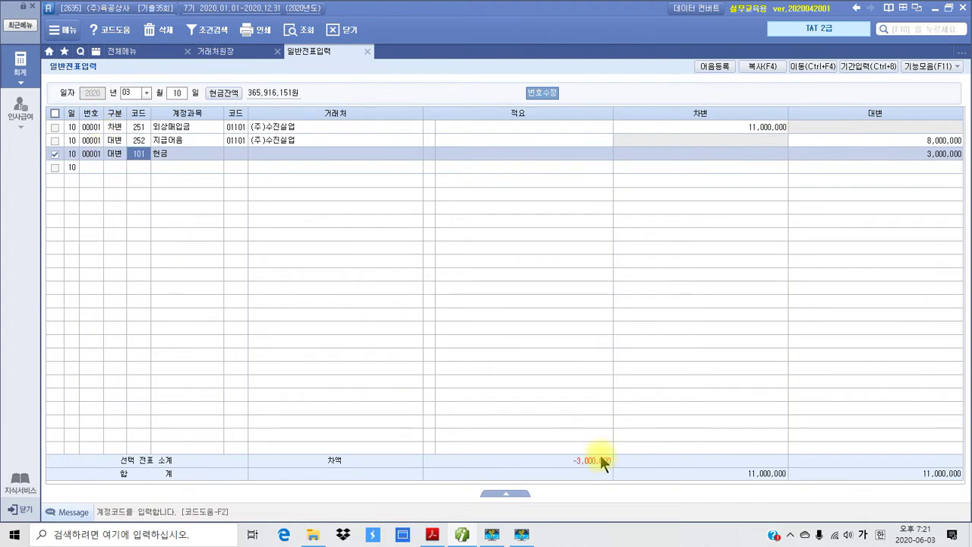
key("Return")
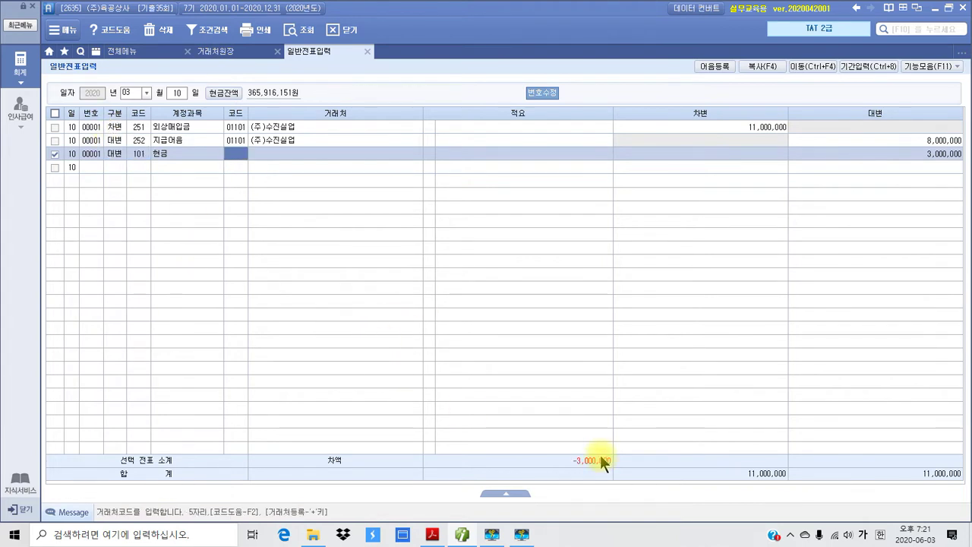
left_click(55, 154)
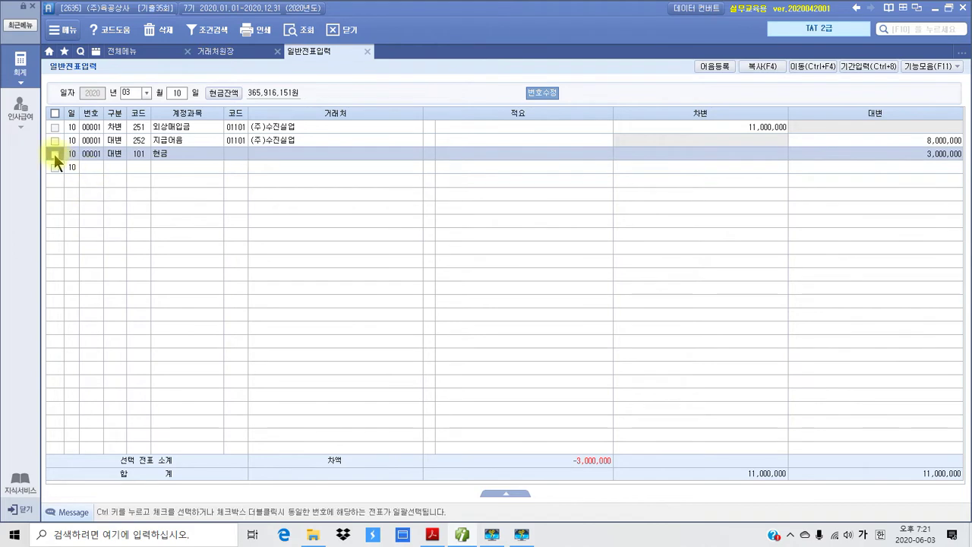
Step: Carry the vendor name (주)수진실업 into the 101 현금 line and accept the line's remaining fields
key("Return")
key("Return")
key("Return")
key("Return")
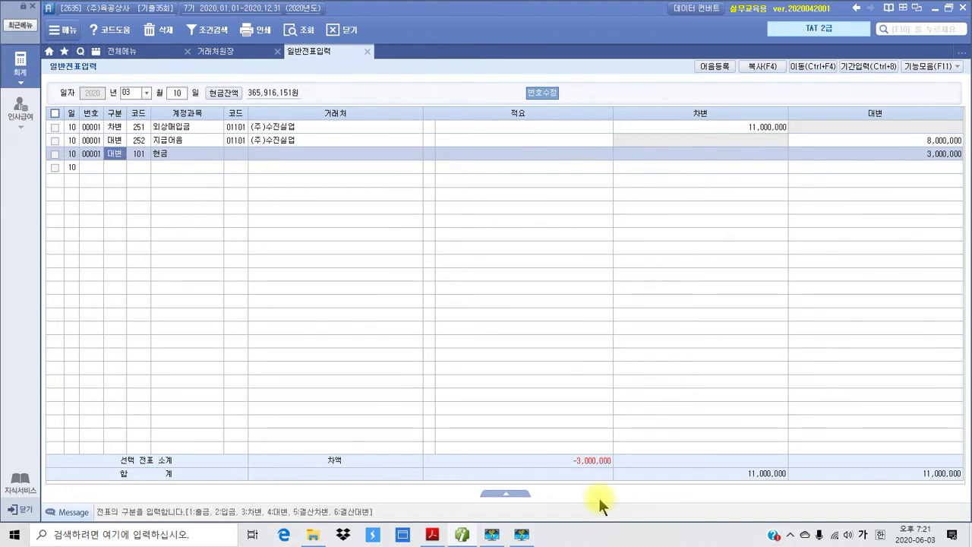
key("Return")
key("Return")
key("Return")
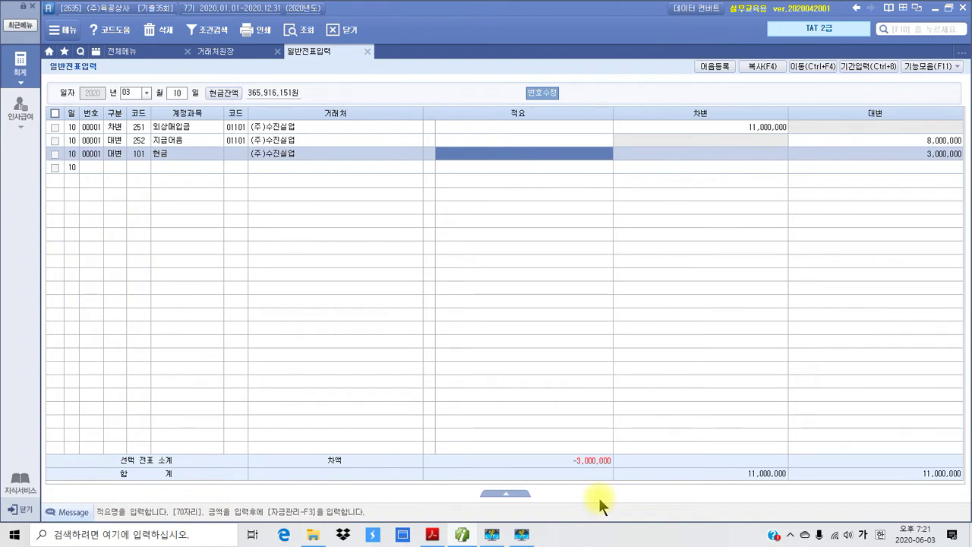
key("Return")
key("Return")
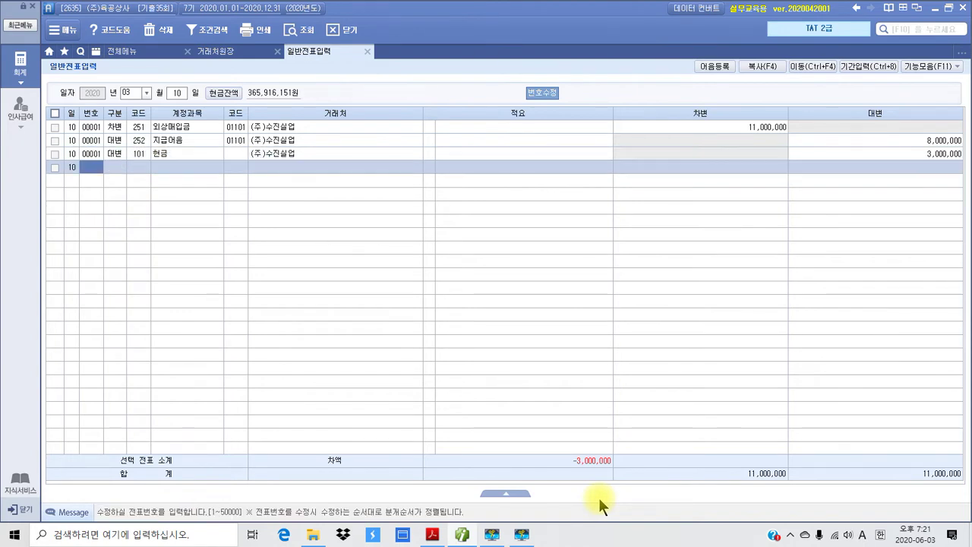
Step: Open the 지급어음 관리 details for the 252 지급어음 line and assign the registered 국민은행 electronic note dated 2020-03-10
left_click(928, 153)
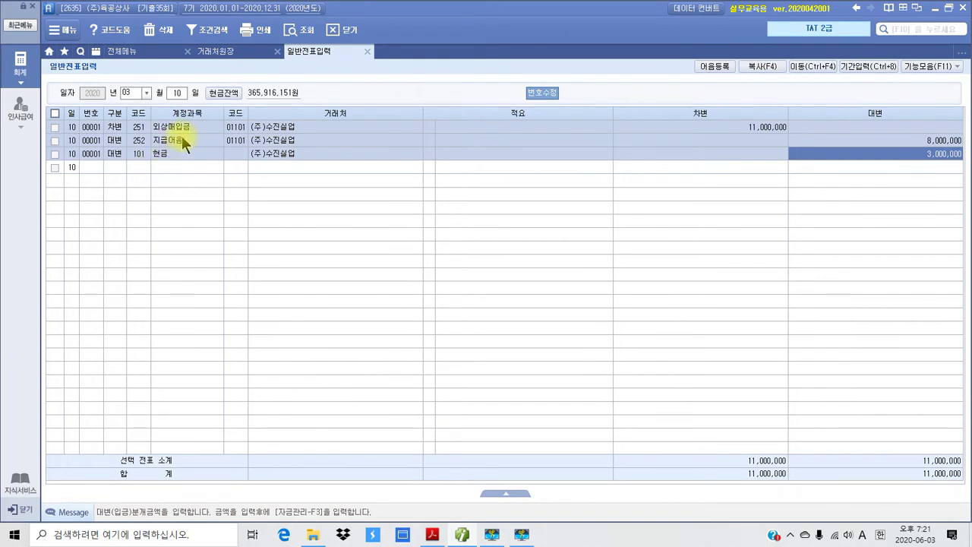
left_click(304, 142)
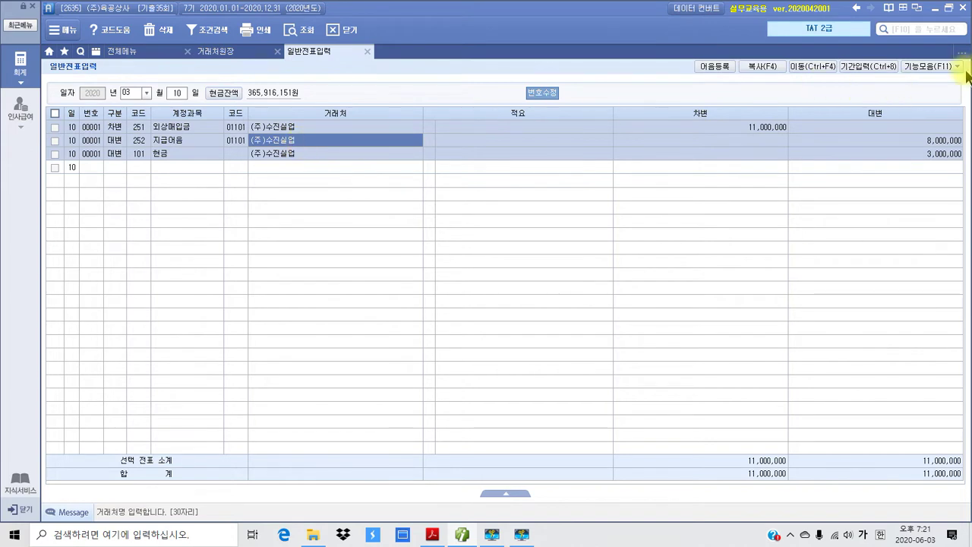
left_click(940, 68)
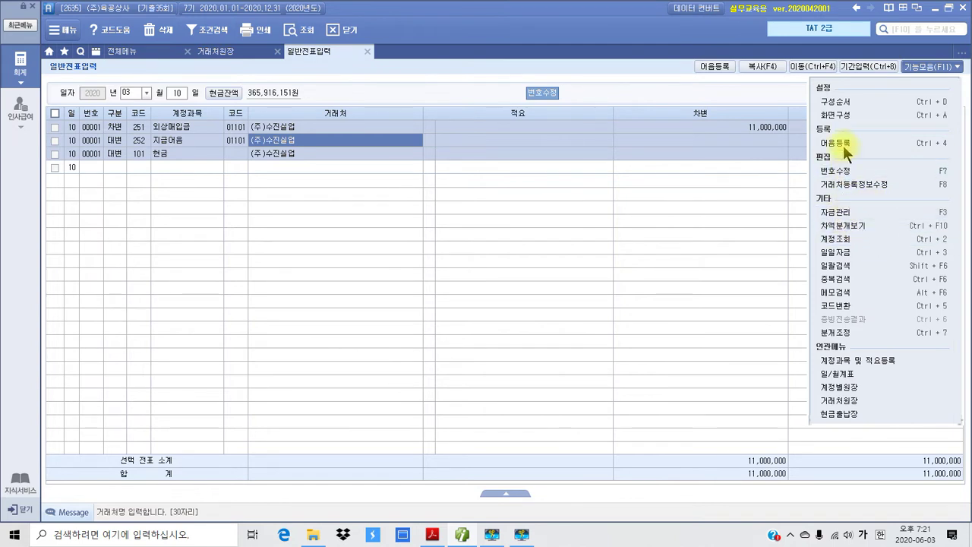
left_click(712, 76)
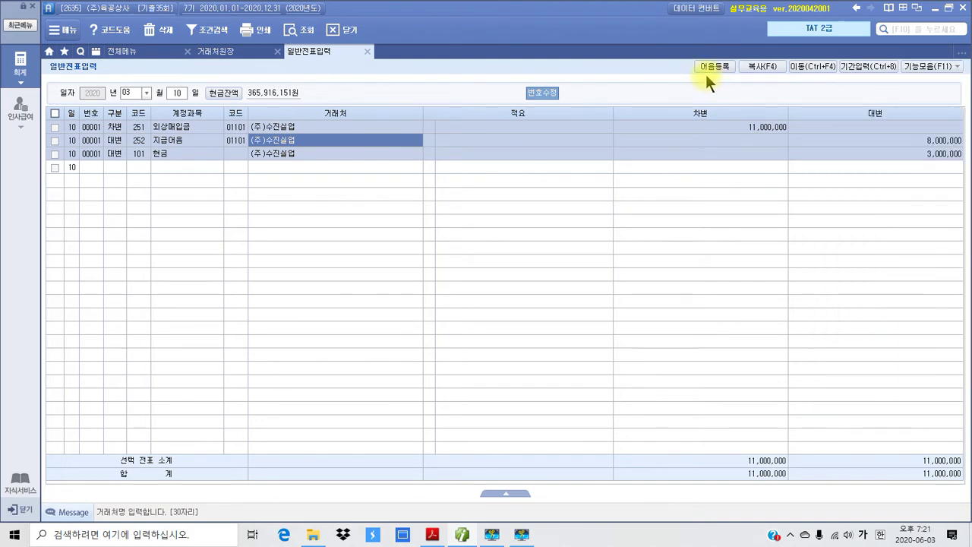
left_click(704, 70)
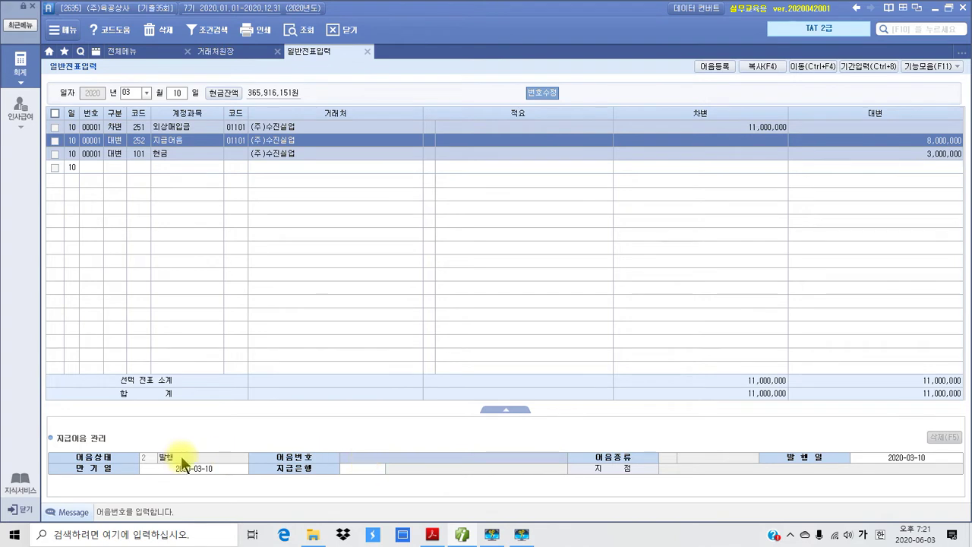
key("F2")
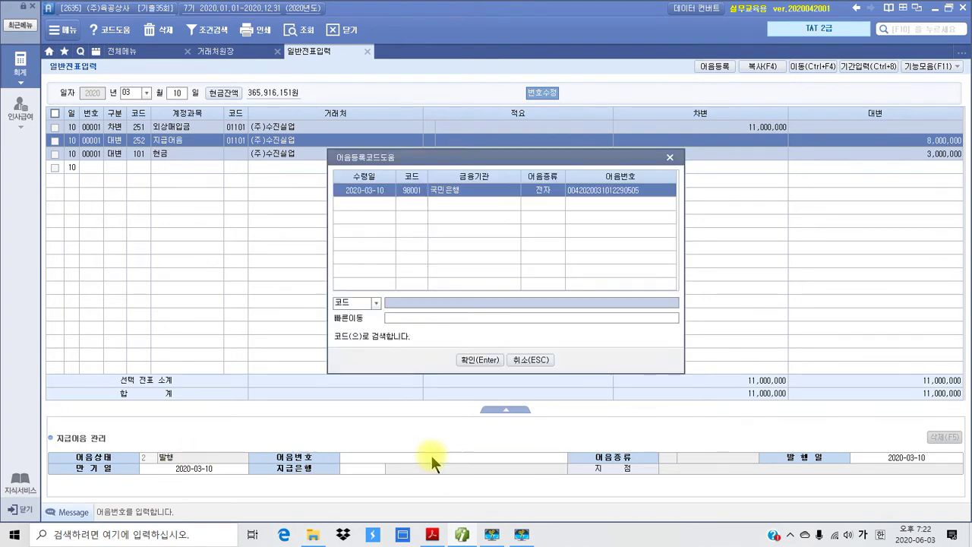
left_click(479, 360)
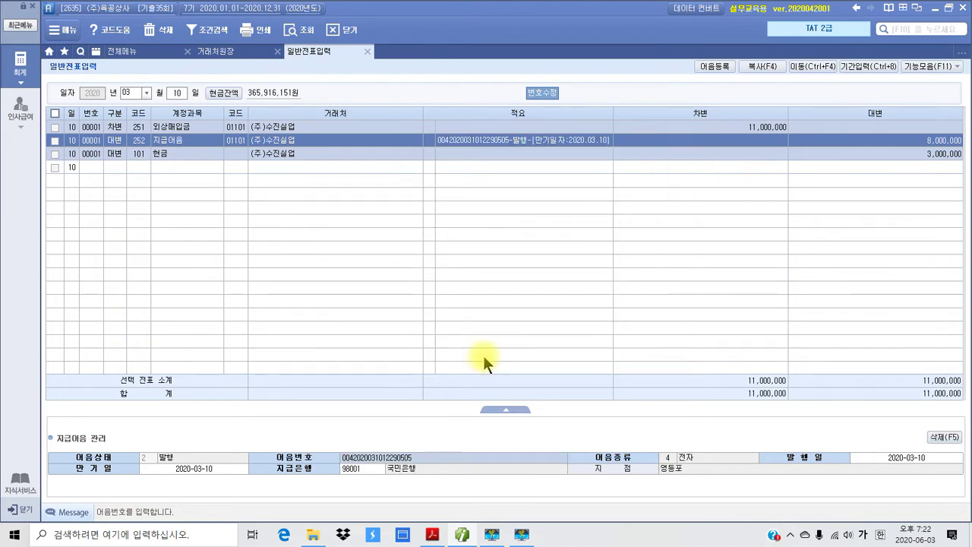
Step: Set the note's maturity date (만기일) to 2020-06-10 and accept the paying bank
key("Return")
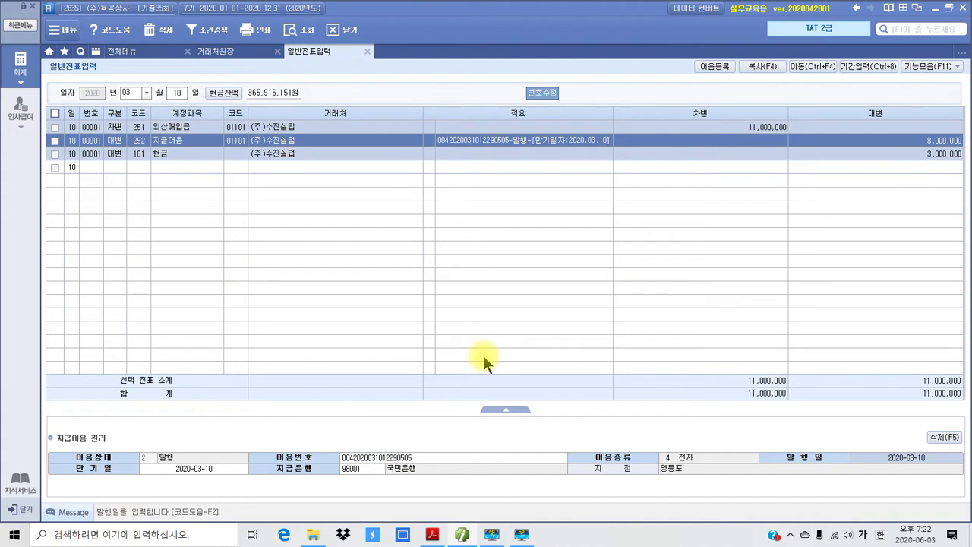
key("Return")
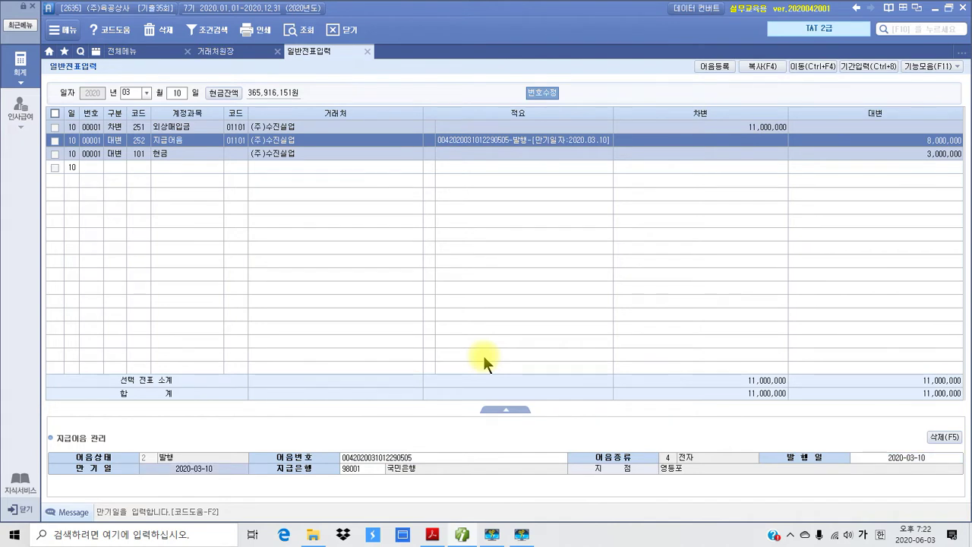
type("2020-0")
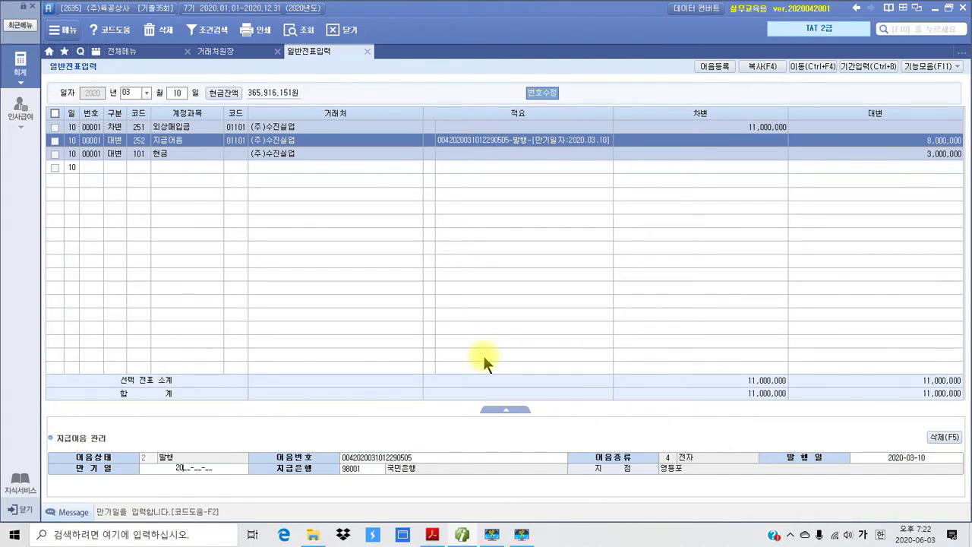
type("6-10")
key("Return")
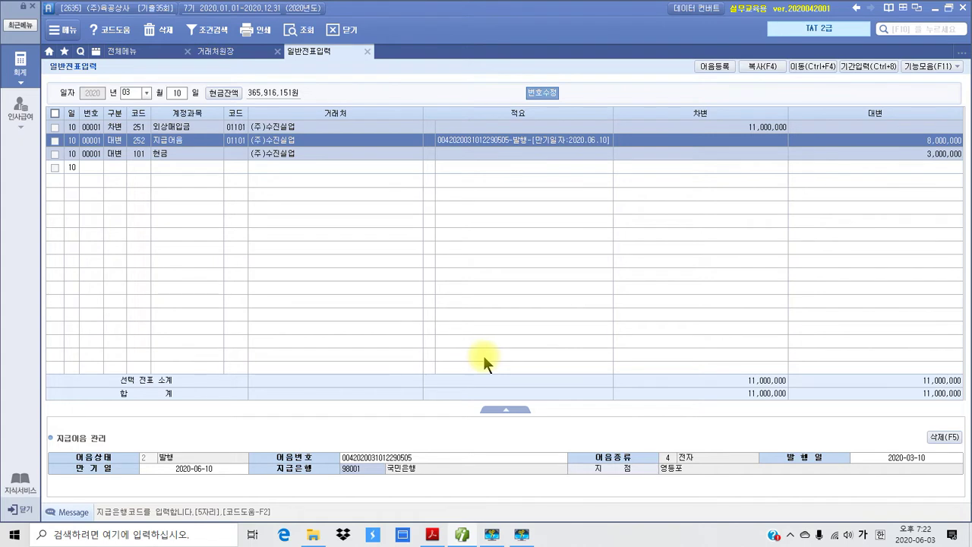
key("Return")
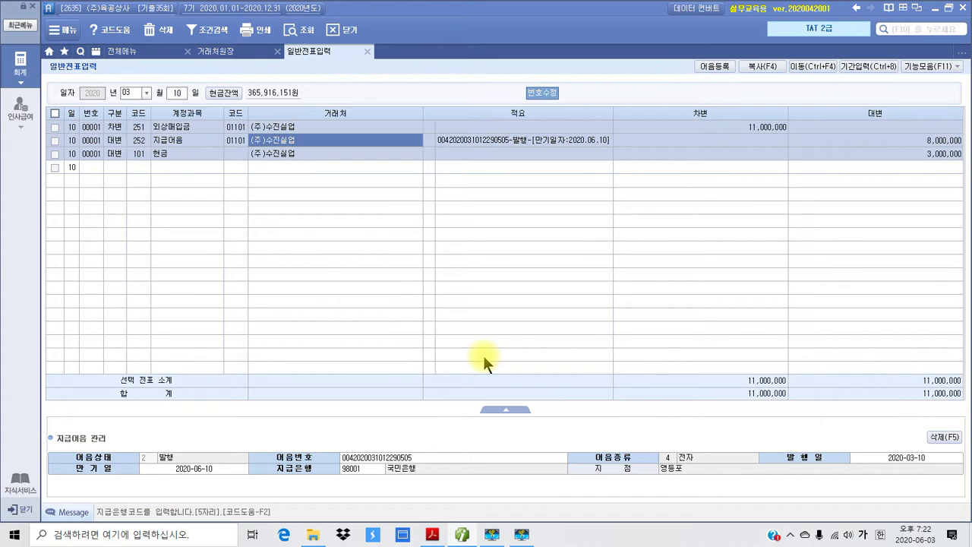
Step: Switch to the exam PDF in Acrobat Reader and highlight the 30,000,000 deposit in question 2's 보통예금 table
left_click(434, 534)
scroll(401, 403, "down", 10)
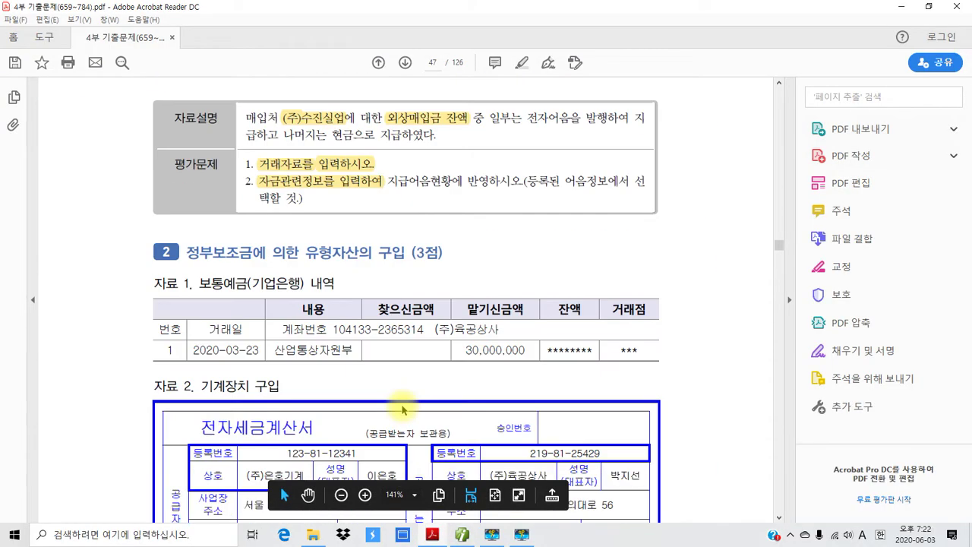
scroll(401, 403, "down", 1)
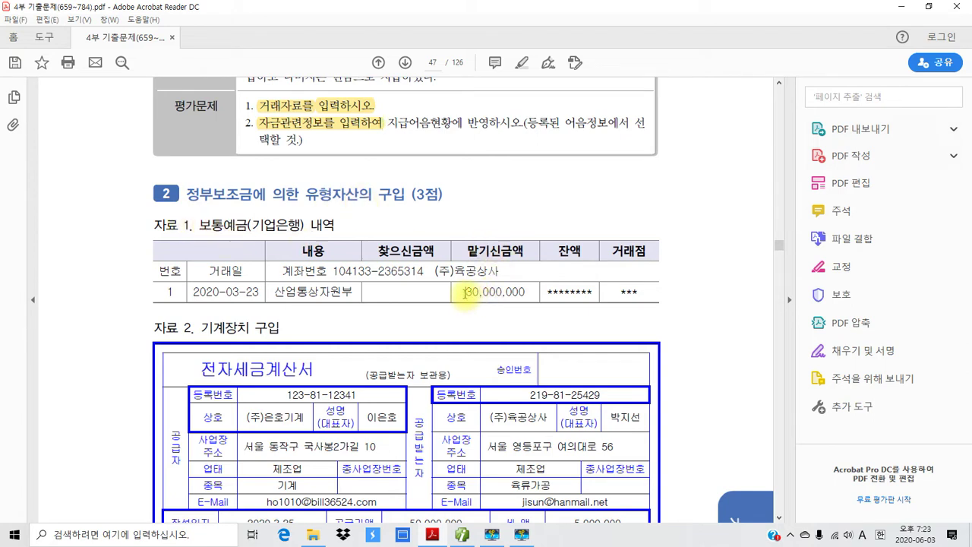
left_click_drag(465, 292, 525, 294)
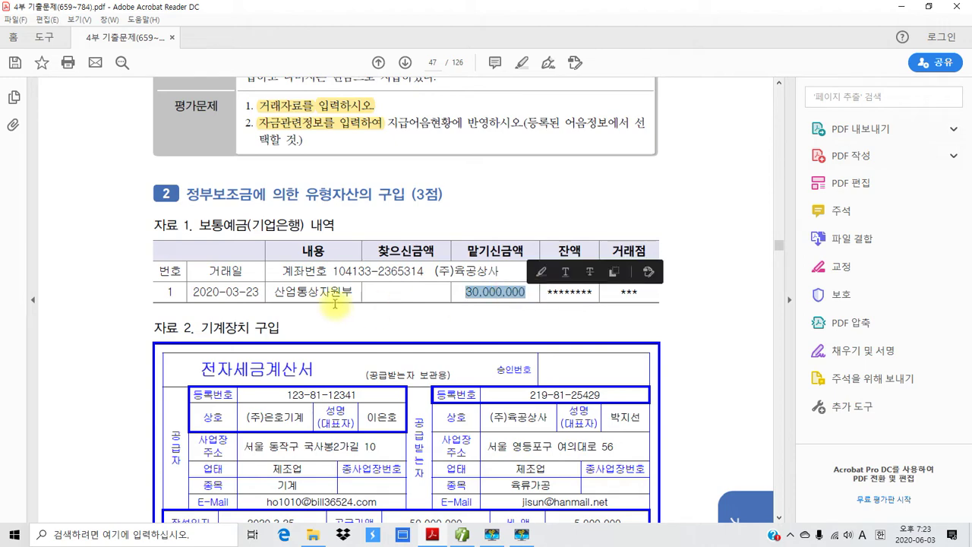
right_click(495, 297)
left_click(529, 331)
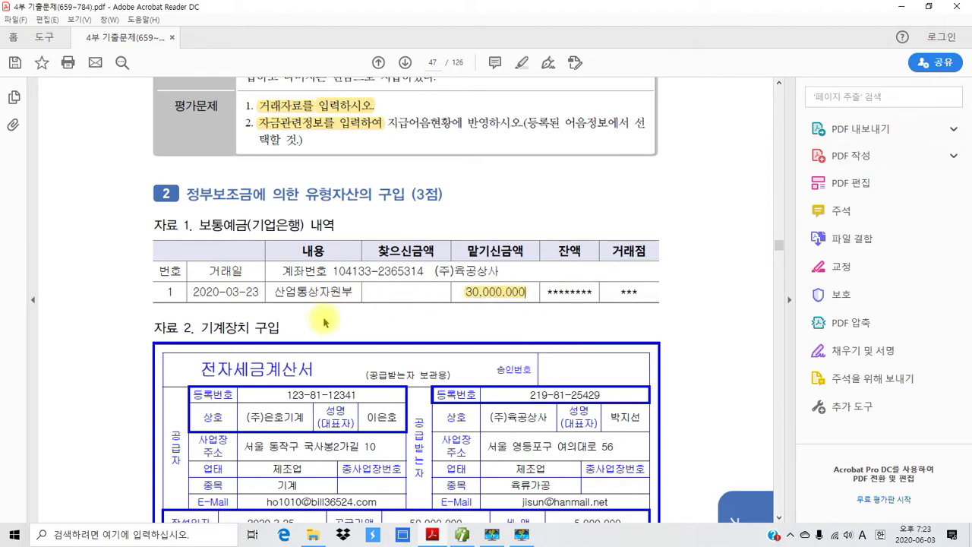
Step: Highlight the issue date 2020.3.25. in the machinery purchase's electronic tax invoice
scroll(247, 309, "down", 4)
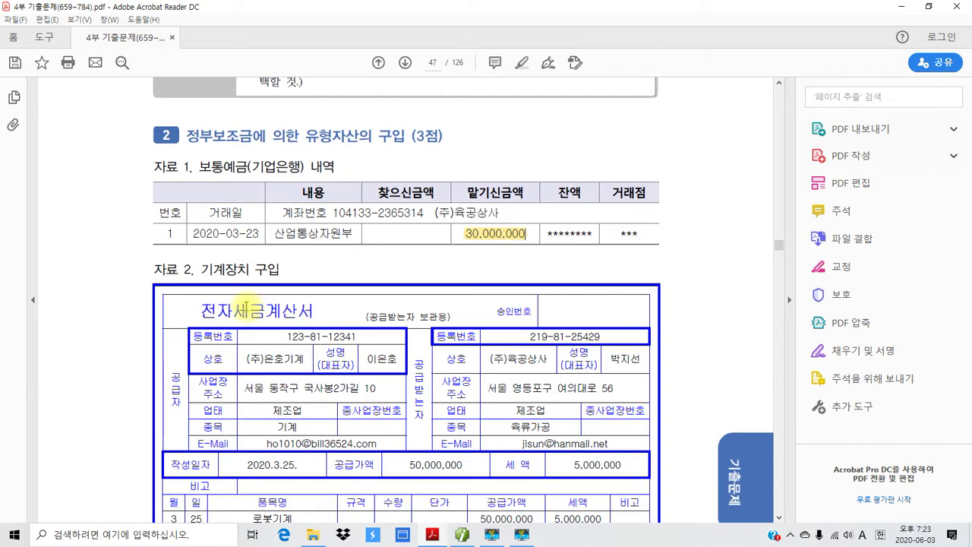
scroll(231, 332, "down", 1)
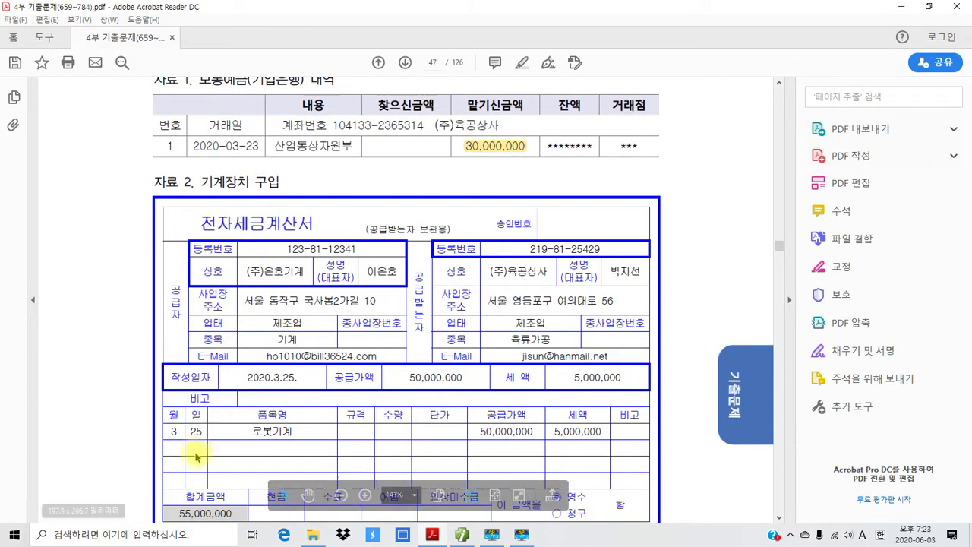
left_click_drag(247, 377, 296, 378)
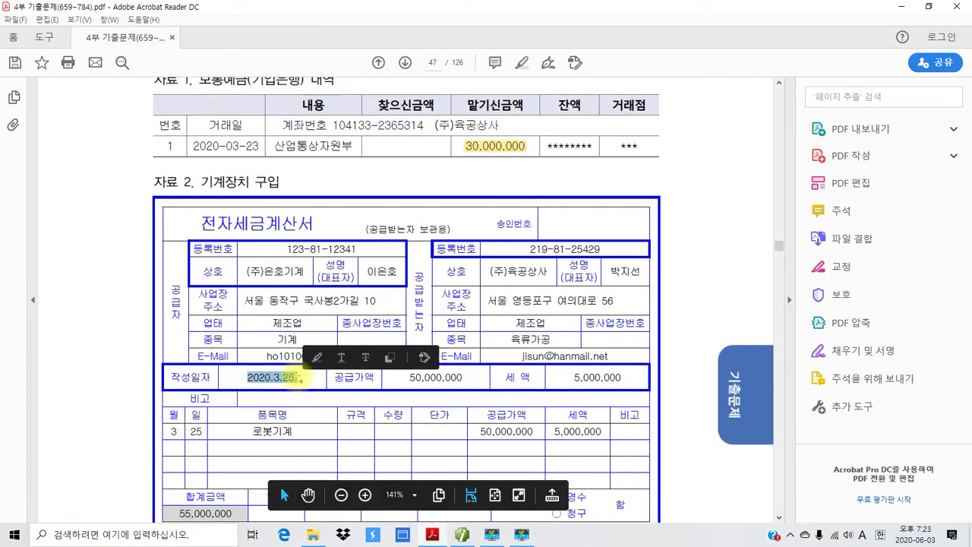
right_click(296, 377)
left_click(332, 416)
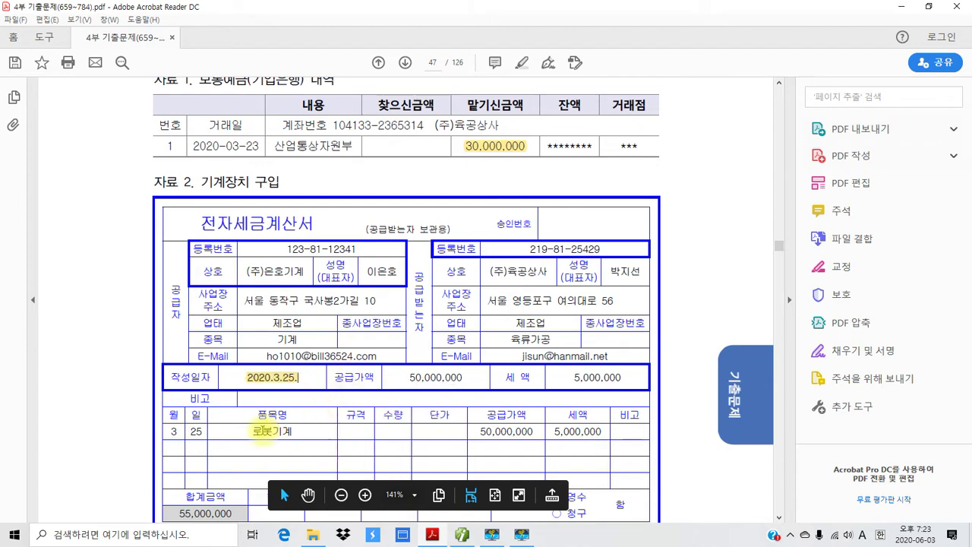
Step: Examine the 로봇기계 tax invoice together with question 2's 자료설명 and 평가문제 about the government subsidy
scroll(273, 421, "down", 3)
scroll(502, 348, "up", 4)
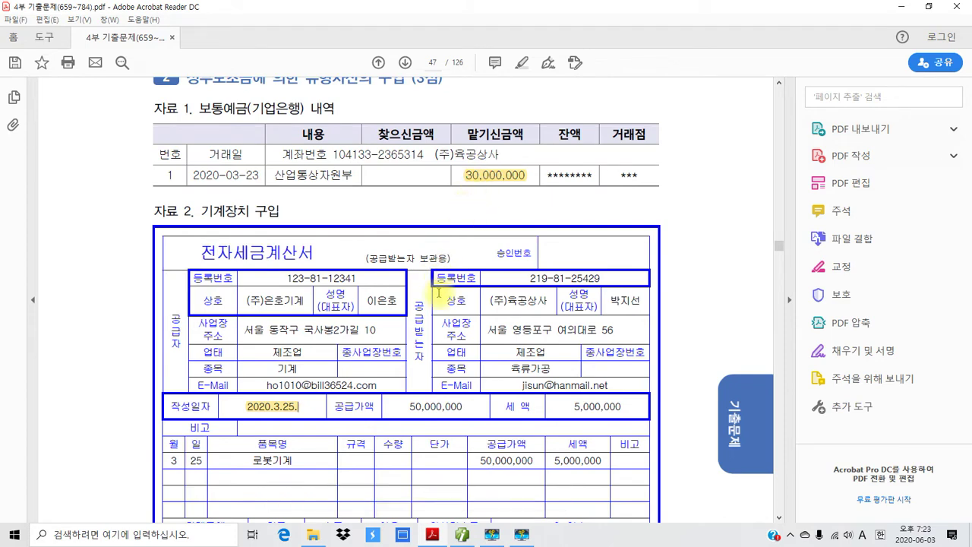
scroll(438, 281, "down", 3)
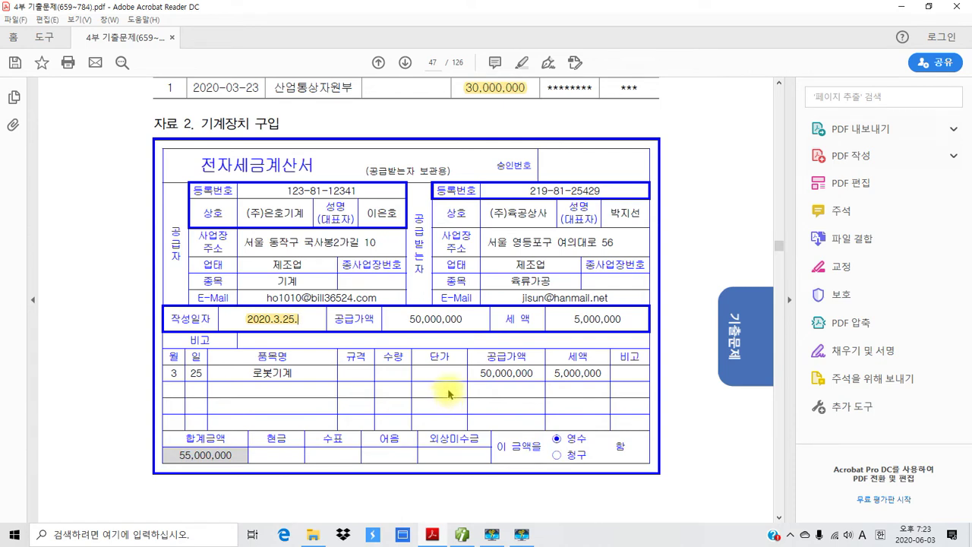
scroll(250, 456, "down", 3)
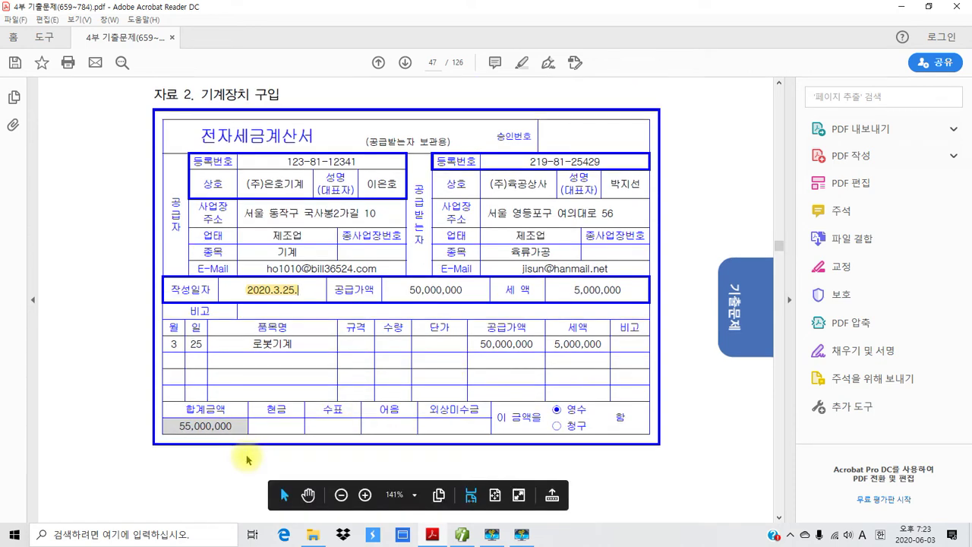
scroll(246, 458, "down", 12)
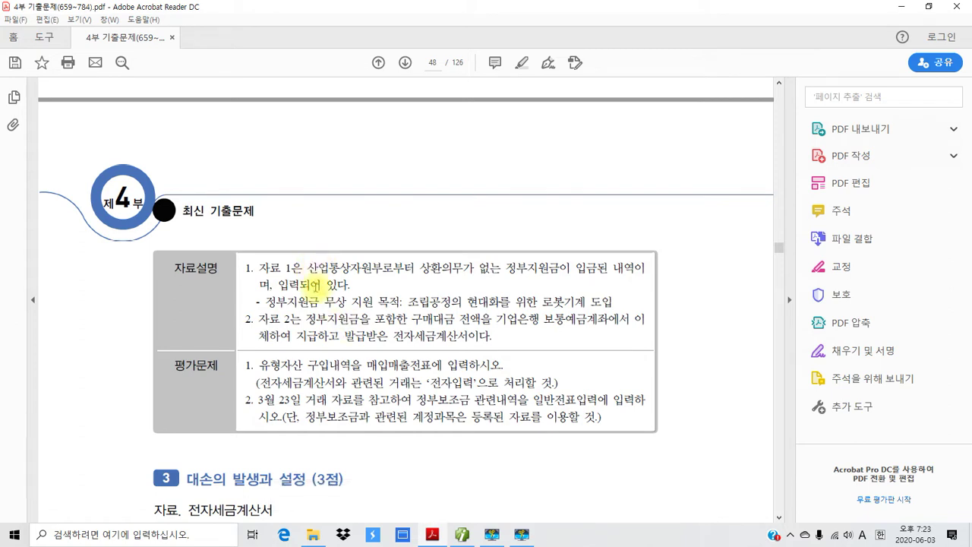
left_click_drag(278, 285, 349, 285)
left_click(300, 267)
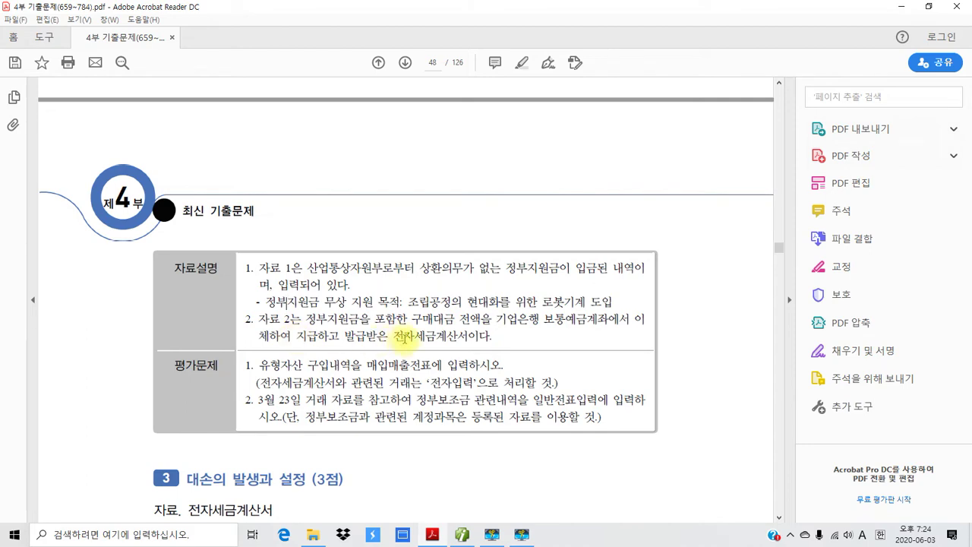
scroll(372, 354, "up", 10)
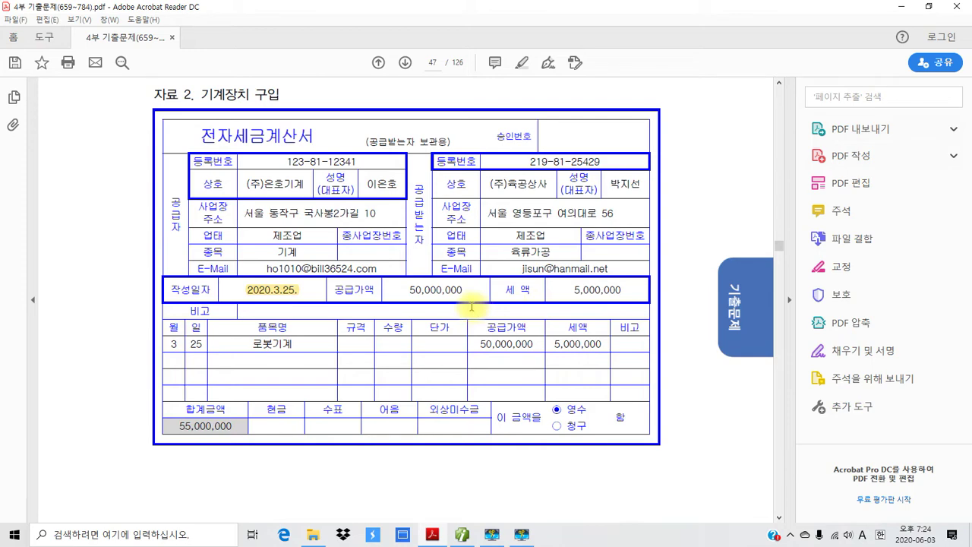
scroll(471, 307, "down", 10)
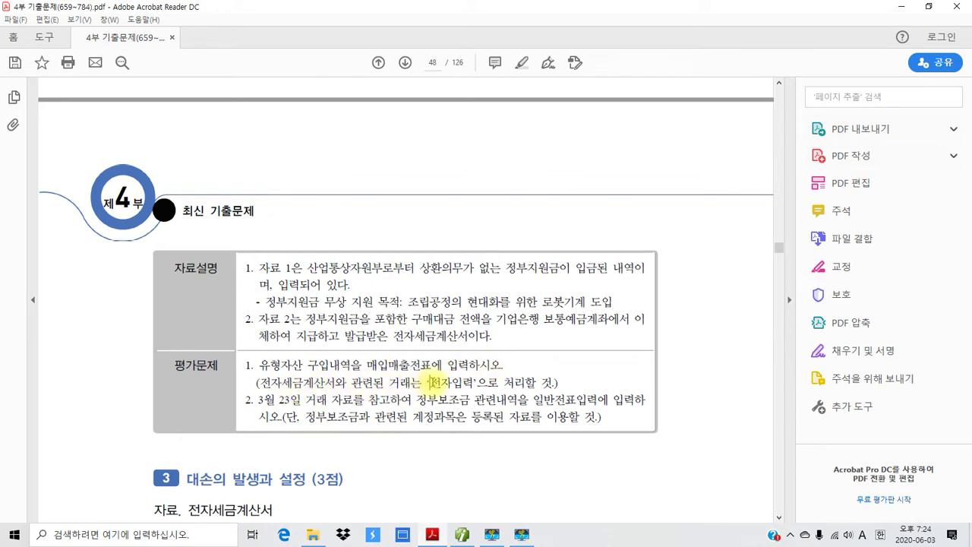
Step: Highlight '전자입력' and '일반전표입력에 입력하' in question 2's 평가문제 instructions
left_click_drag(430, 382, 486, 382)
right_click(472, 383)
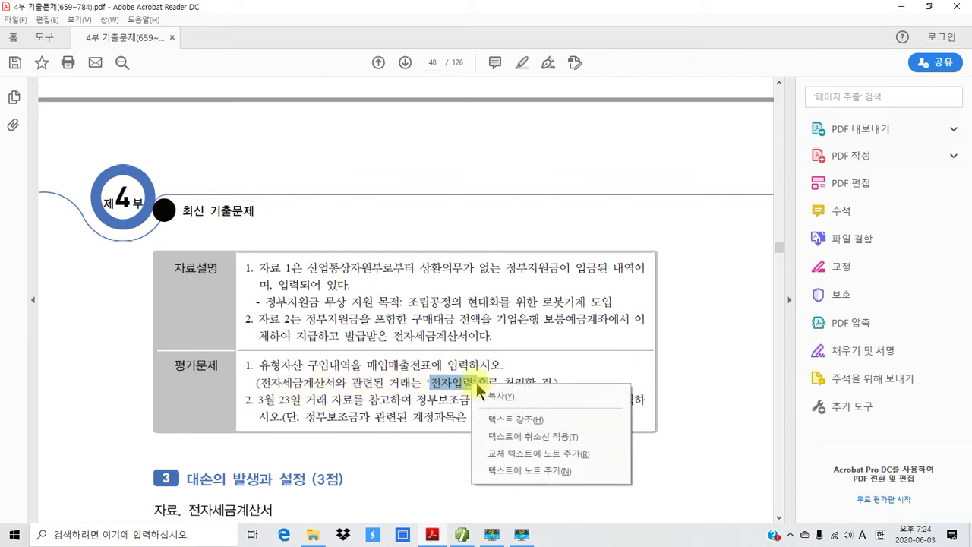
left_click(505, 422)
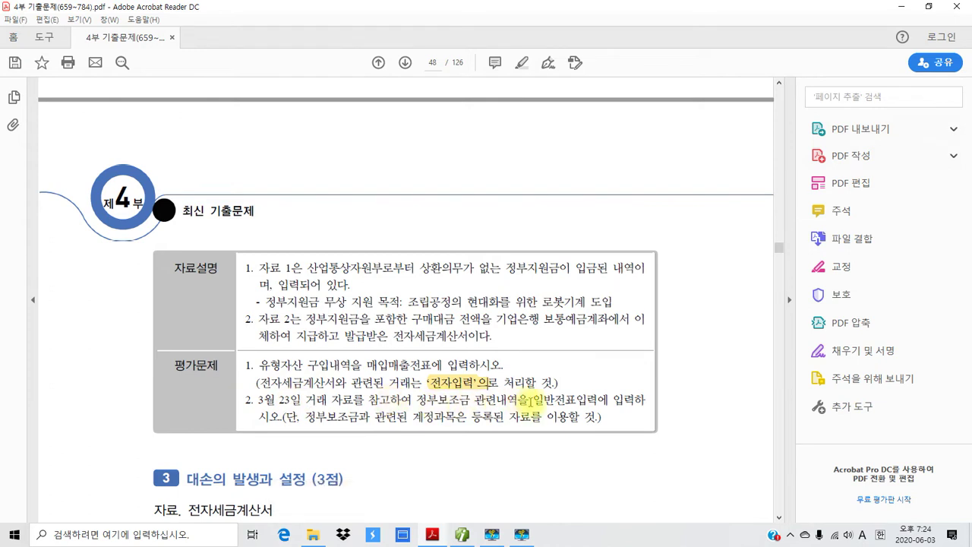
left_click_drag(531, 398, 631, 395)
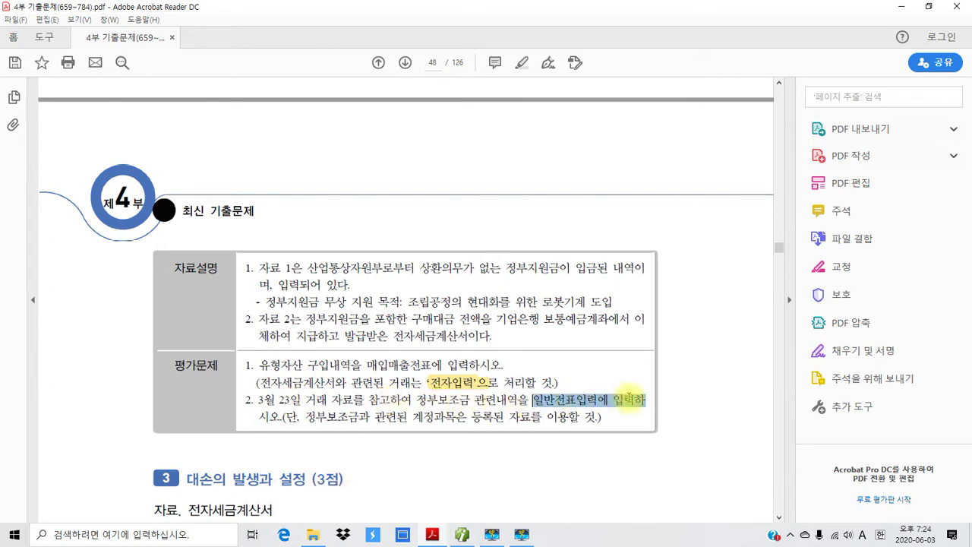
right_click(627, 400)
left_click(635, 432)
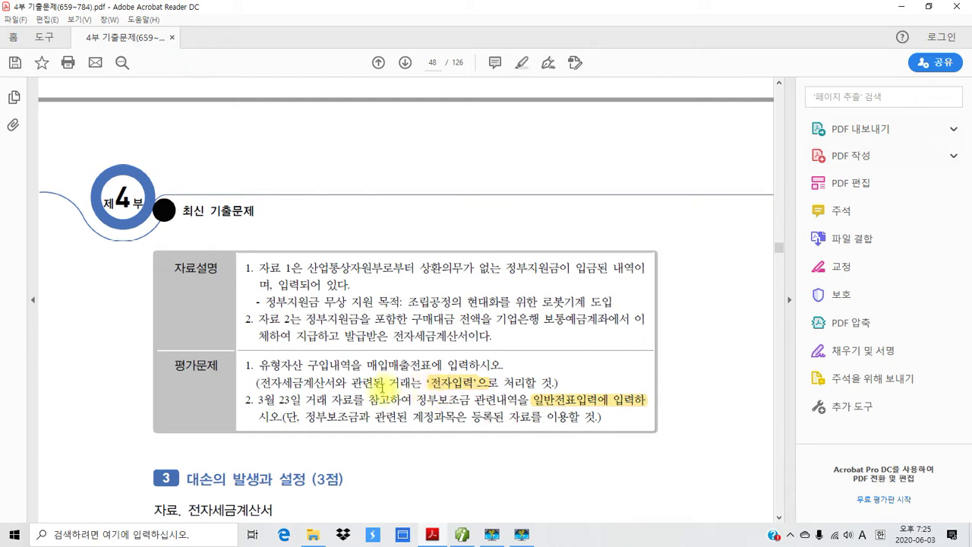
Step: Switch back to Smart A, open 매입매출전표입력 and set the voucher date to March 25
scroll(382, 389, "up", 8)
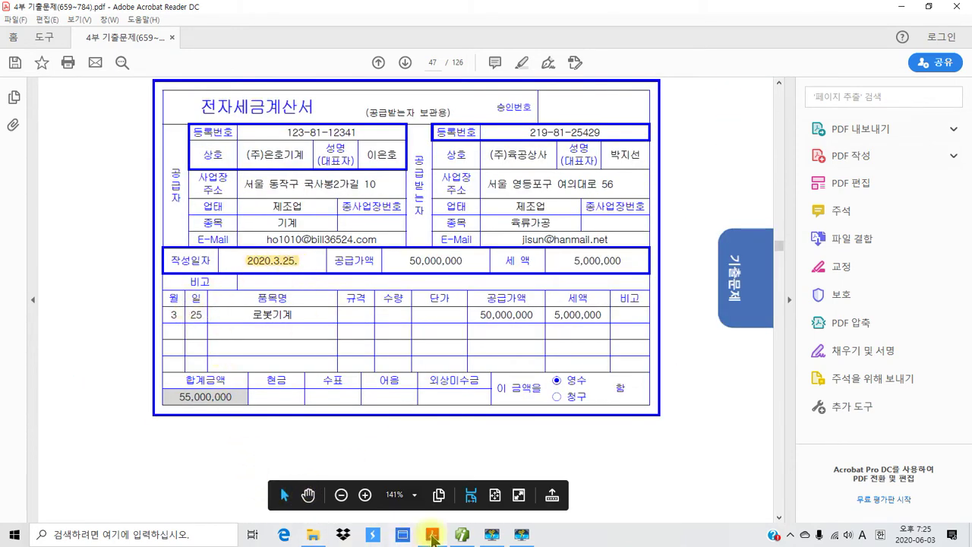
left_click(462, 534)
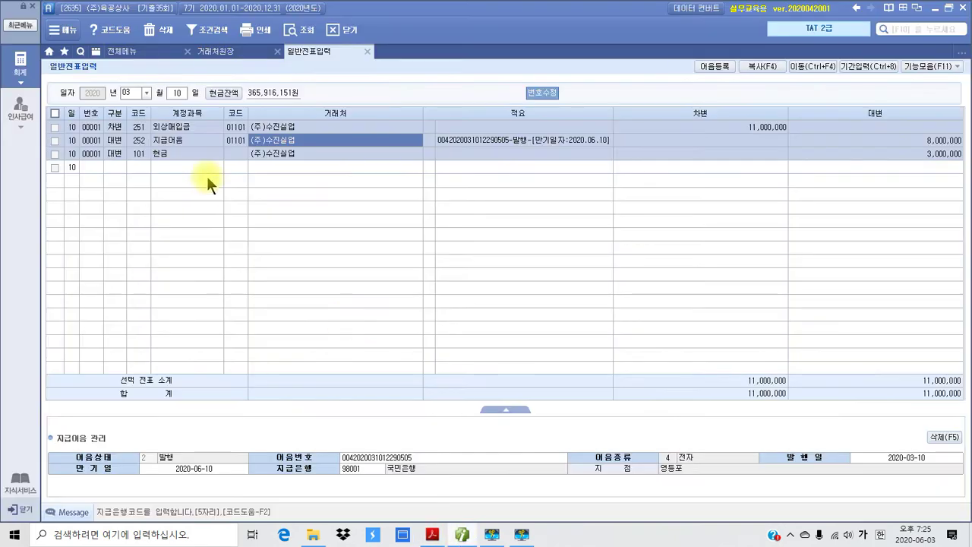
left_click(149, 52)
left_click(249, 118)
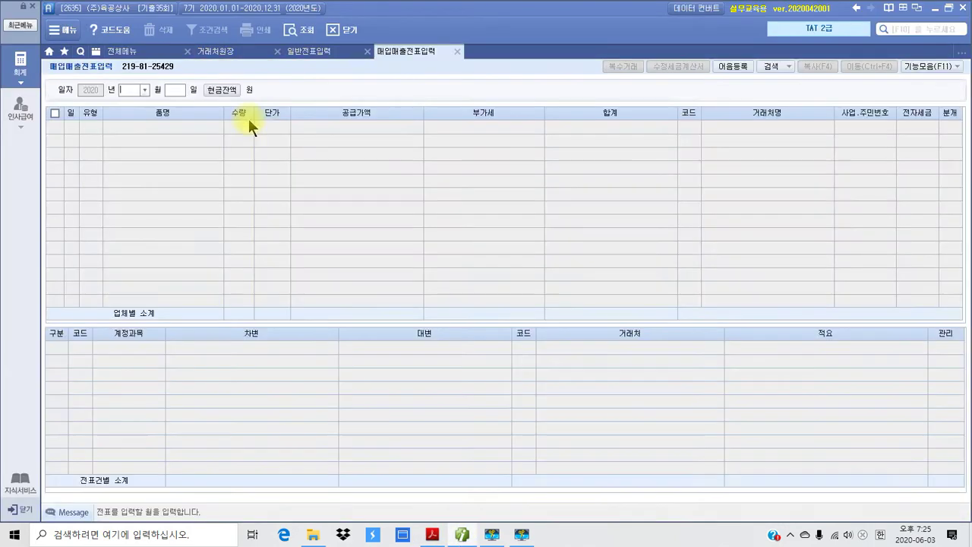
type("0325")
key("Return")
key("Return")
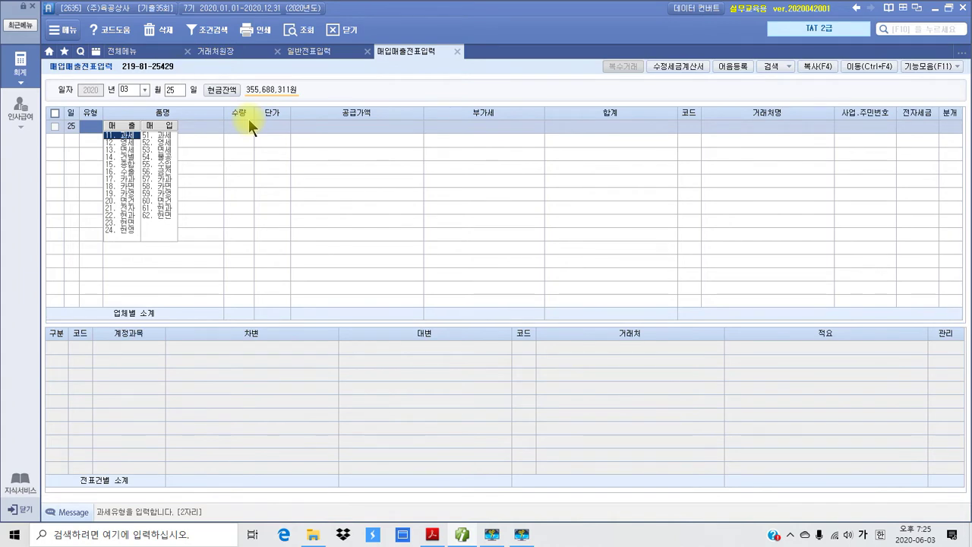
Step: Enter the March 25 purchase line as type 51 과세 with item 로봇기계 and a supply amount of 50,000,000
type("51")
key("Return")
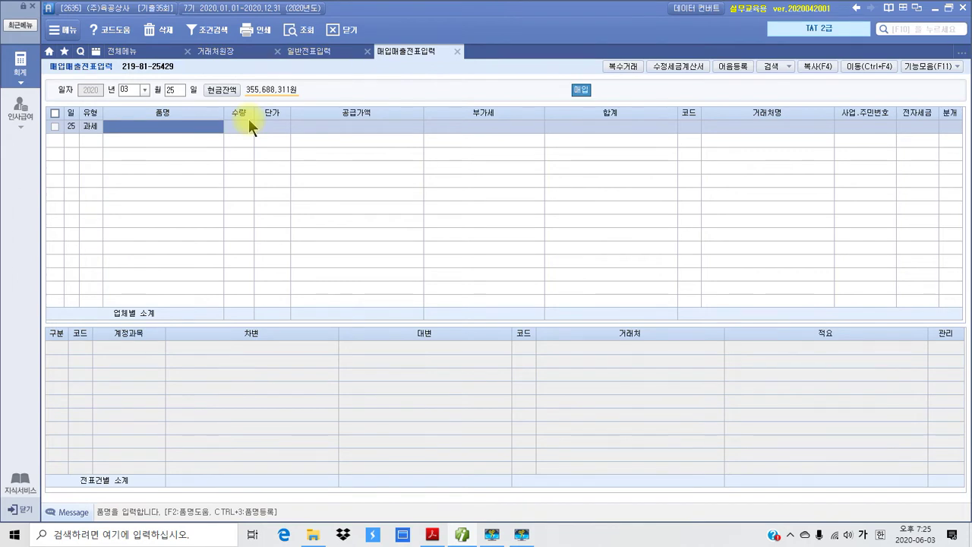
type("로봇기계")
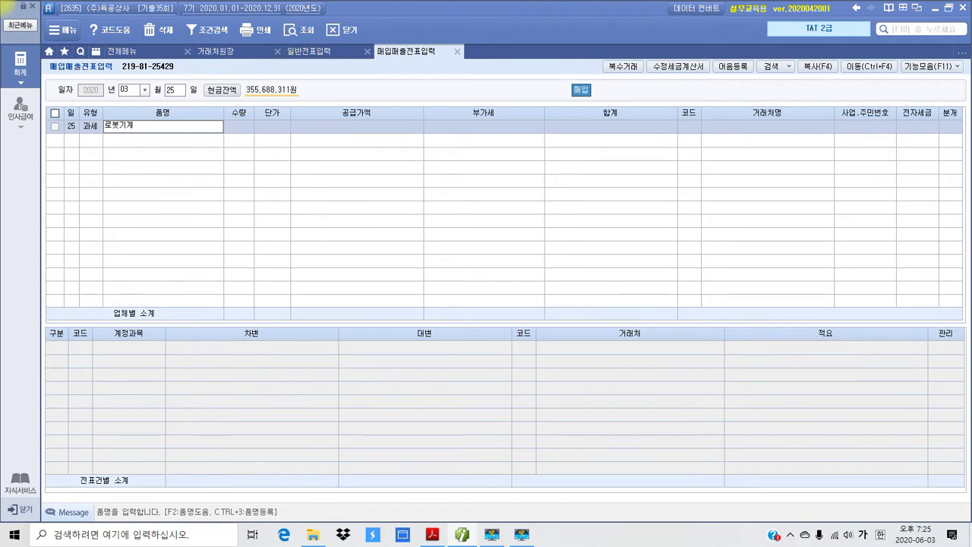
key("Return")
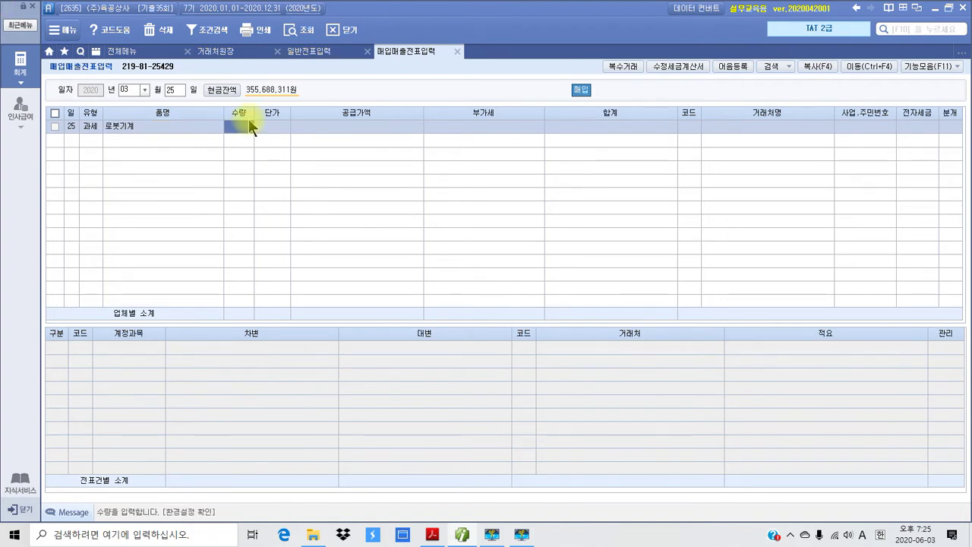
key("Return")
key("Return")
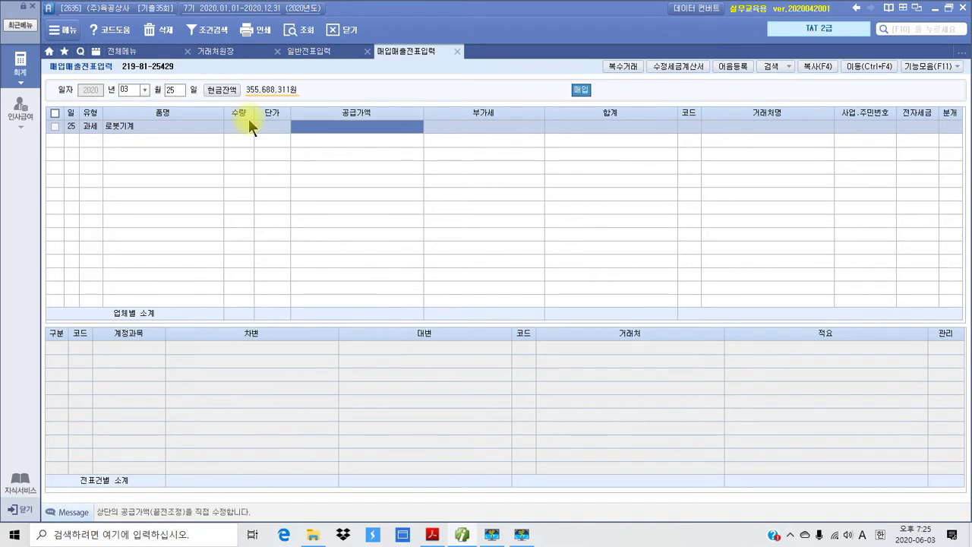
type("50000000")
key("Return")
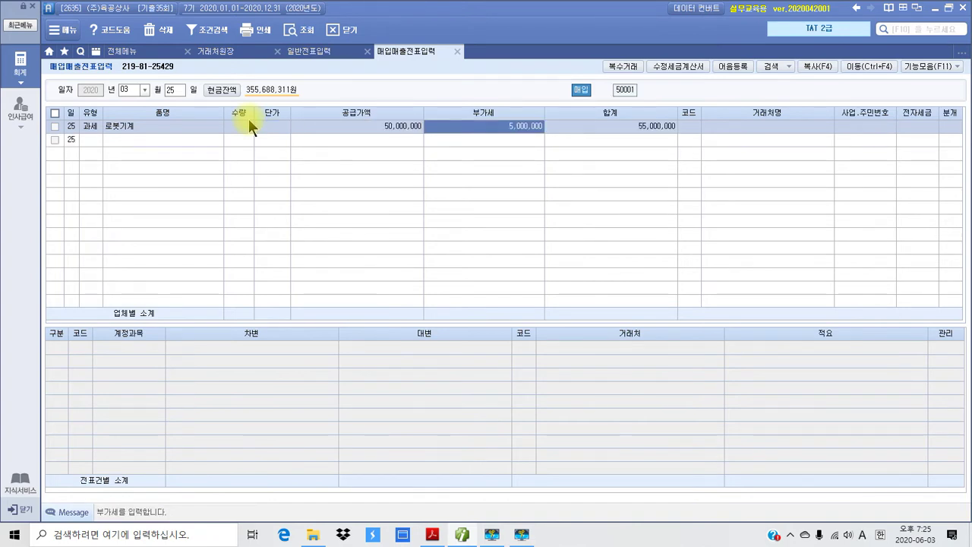
key("Return")
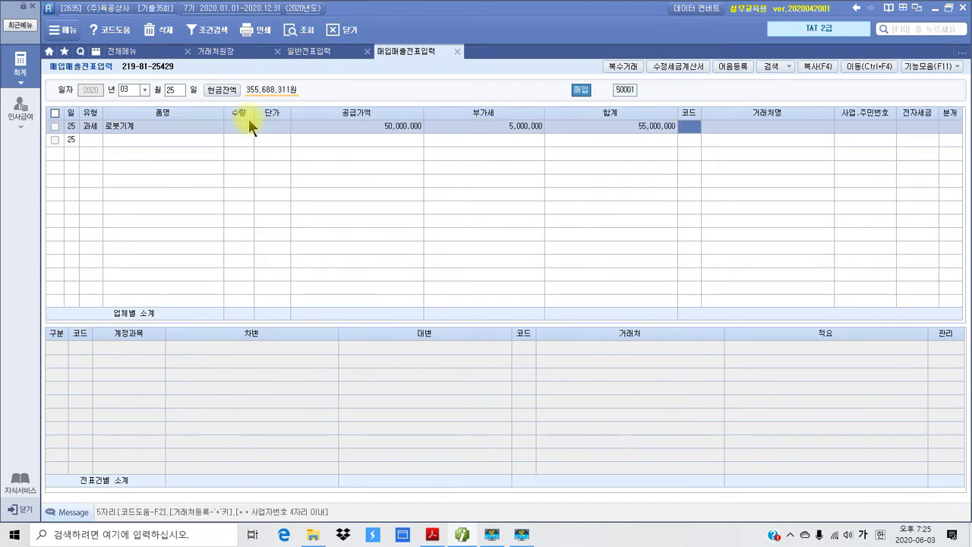
Step: Set the purchase line's supplier to (주)은호기계 and its electronic tax invoice field to 전자입력
type("은호")
key("Return")
key("Return")
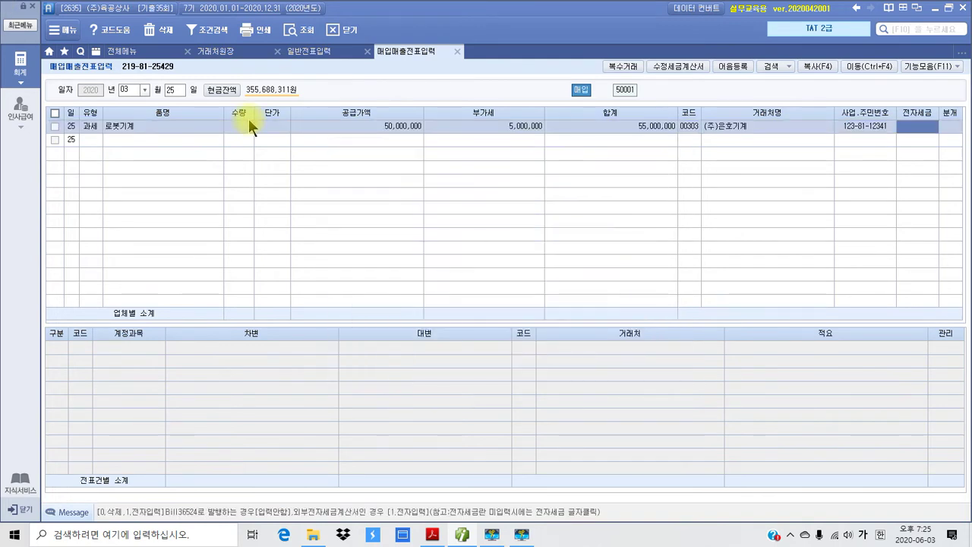
type("1")
key("Return")
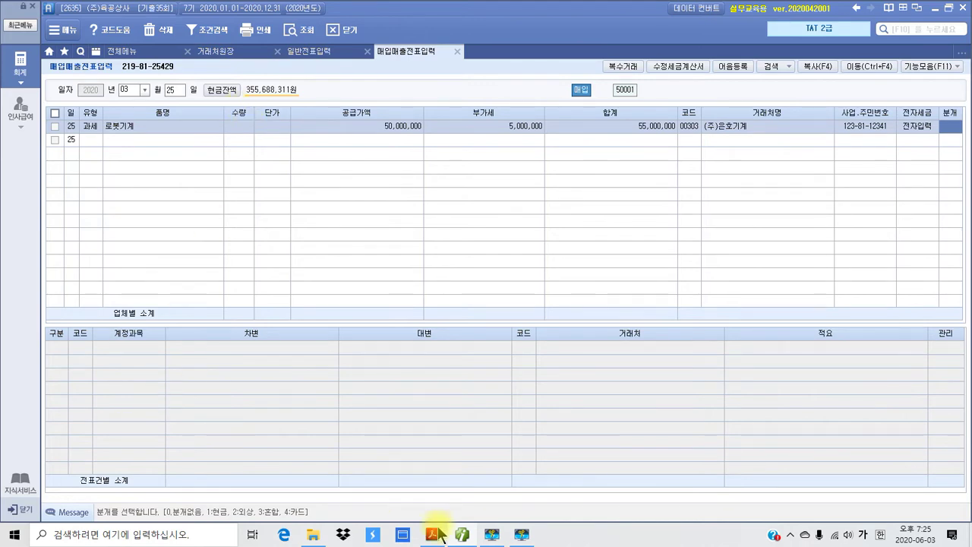
Step: Check the machinery's payment terms in the PDF's invoice and 자료설명, and set the purchase line's 분개 to 3 혼합 in Smart A
left_click(461, 536)
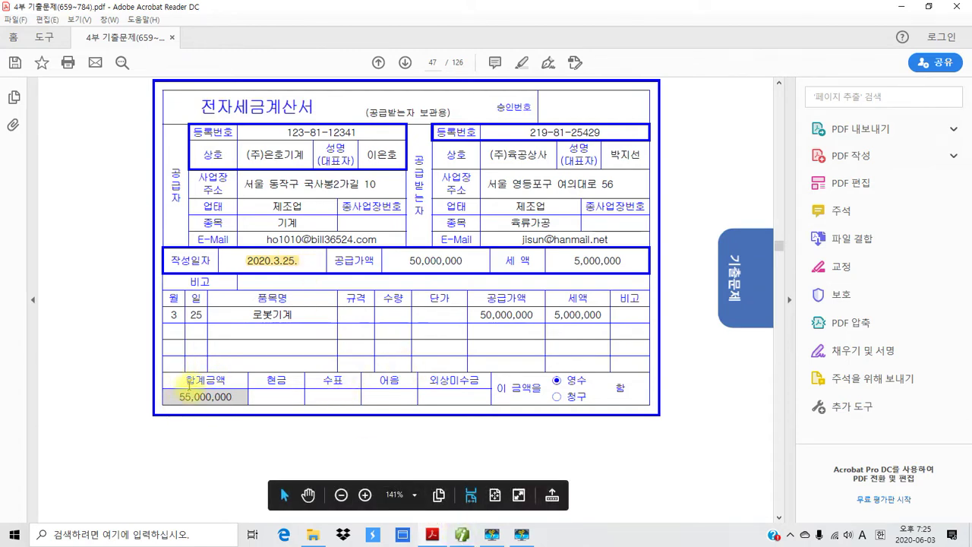
scroll(402, 380, "down", 10)
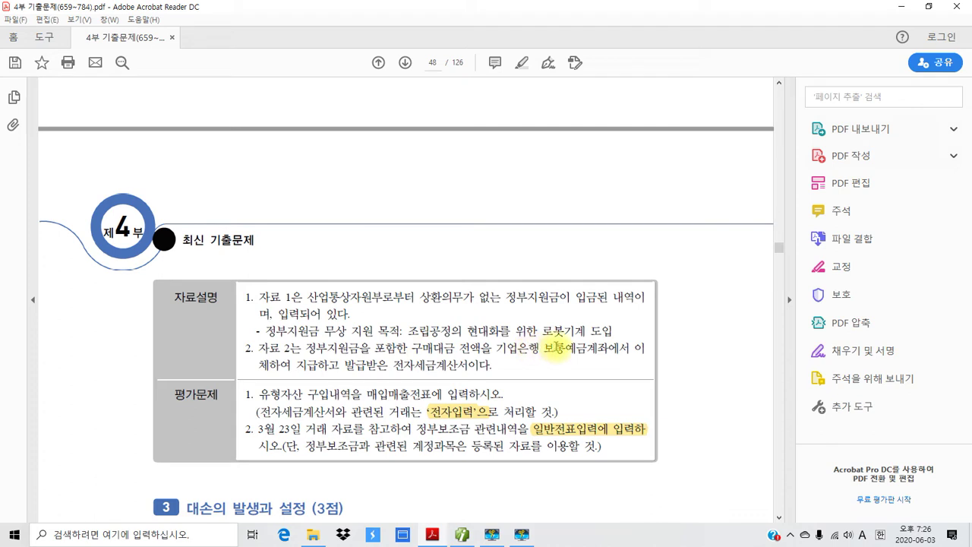
left_click(466, 529)
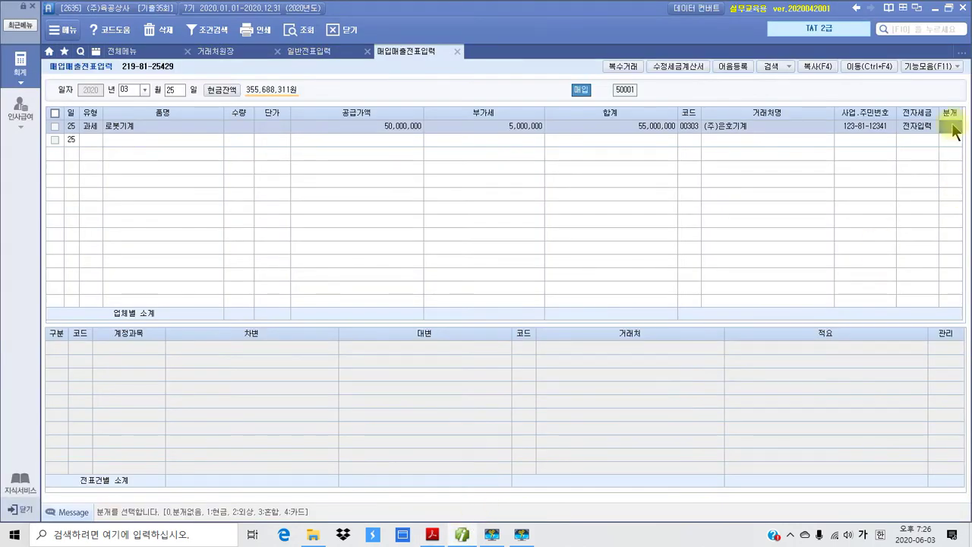
type("3")
key("Return")
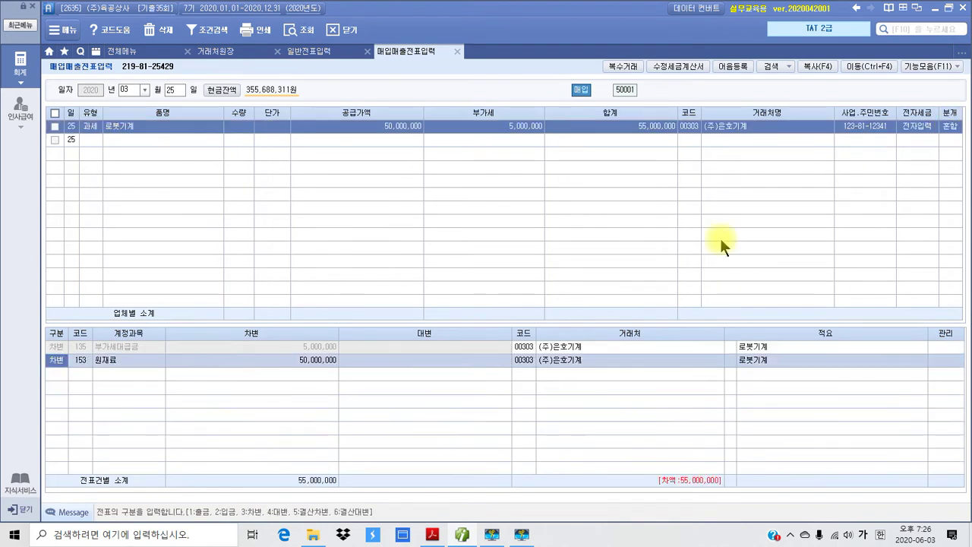
Step: Change the 원재료 debit line's account to 206 기계장치, keeping its amount of 50,000,000
left_click(78, 362)
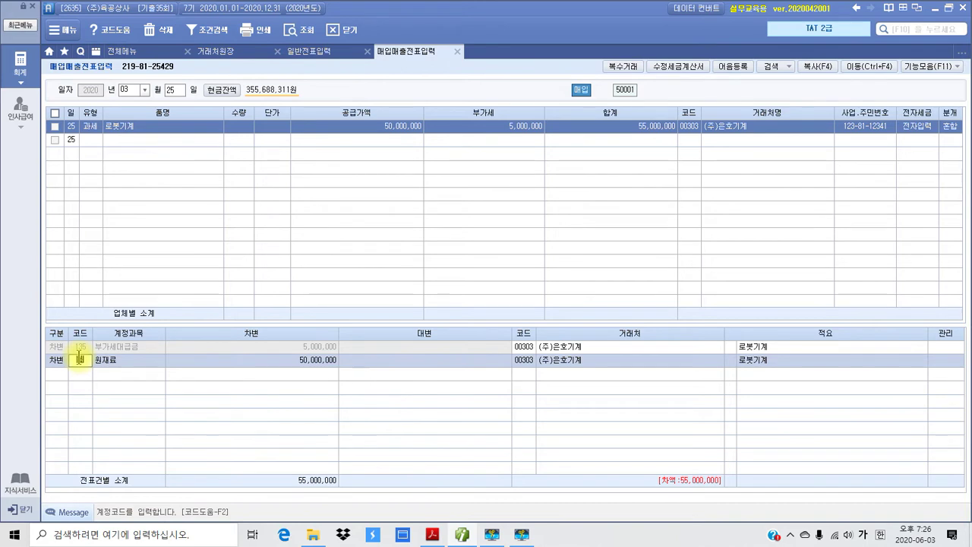
type("기계")
key("Return")
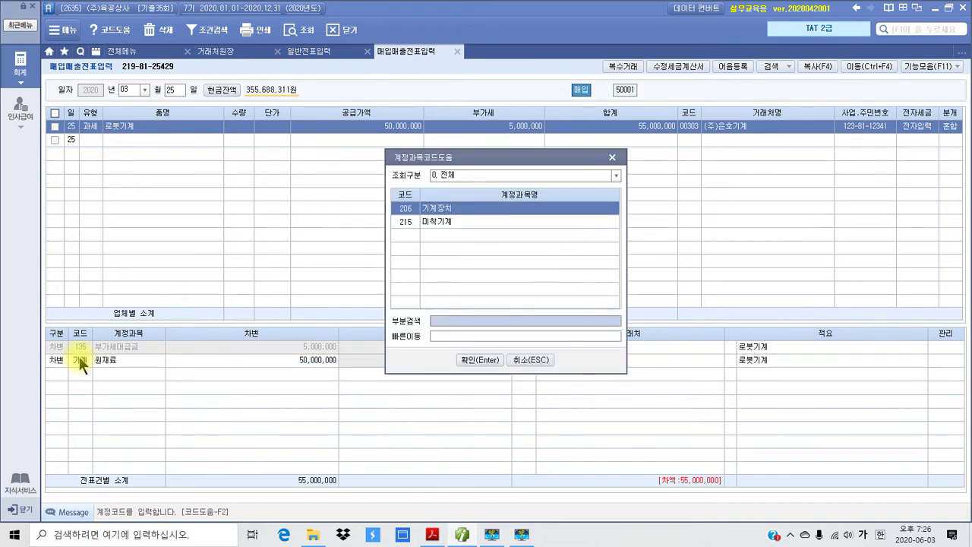
key("Return")
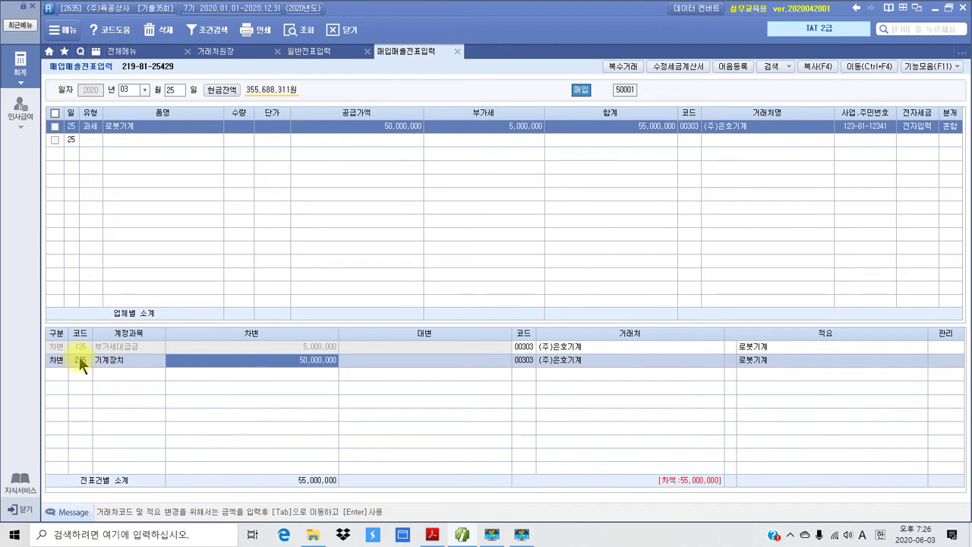
key("Return")
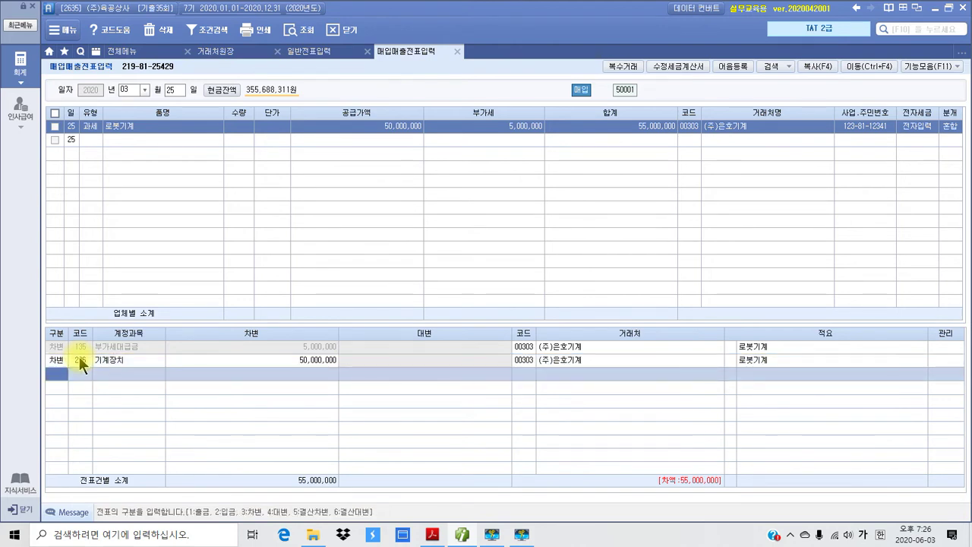
Step: Add a credit line of 55,000,000 to account 103 보통예금 with 기업은행 as the counterparty
type("4103")
key("Return")
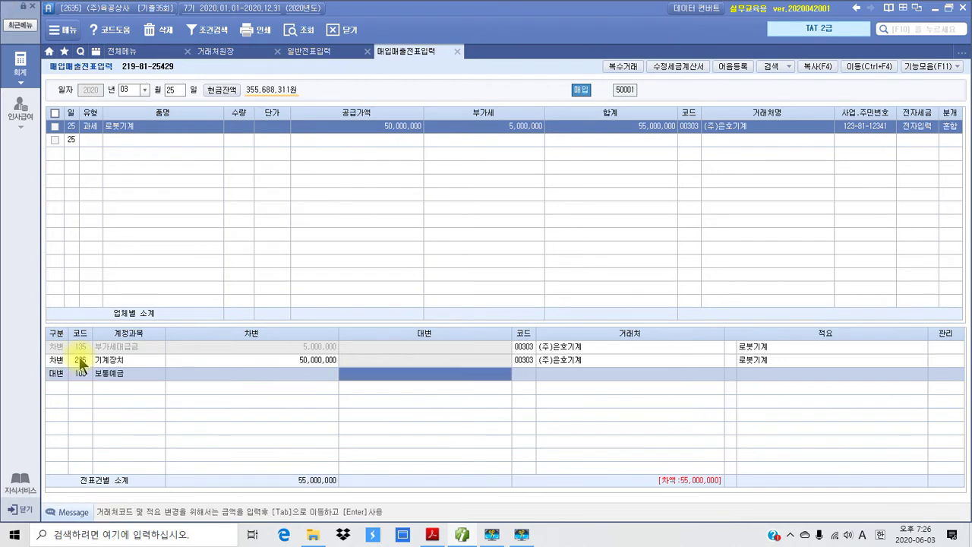
type("55000000")
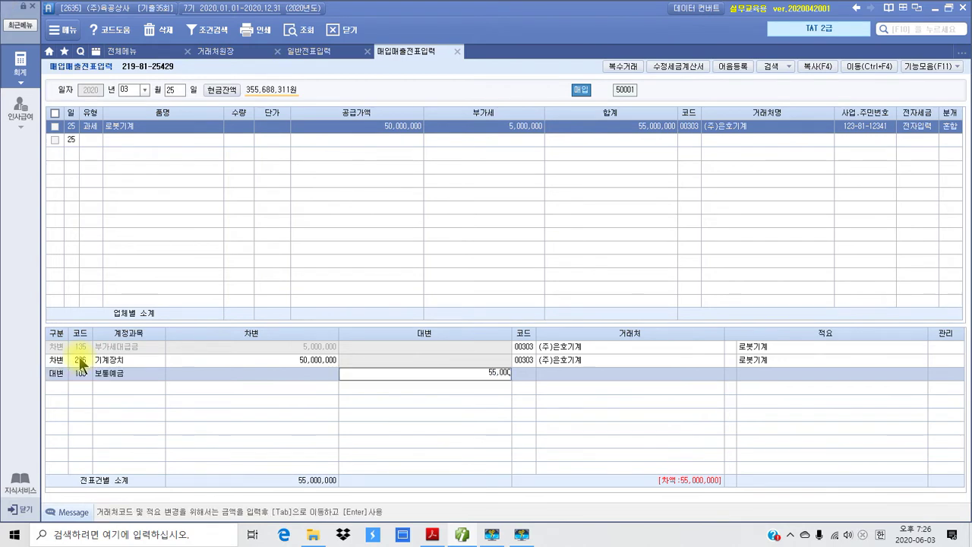
key("Return")
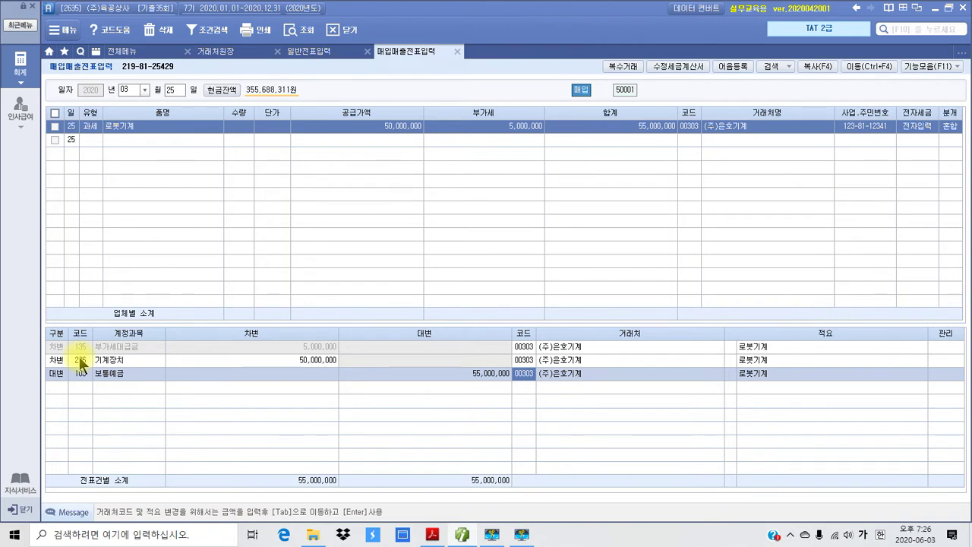
type("기계")
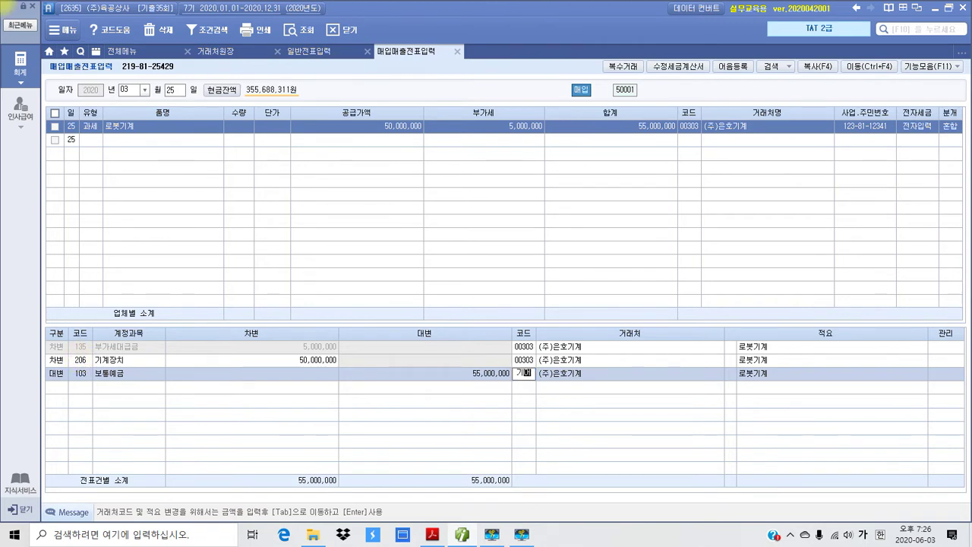
key("Return")
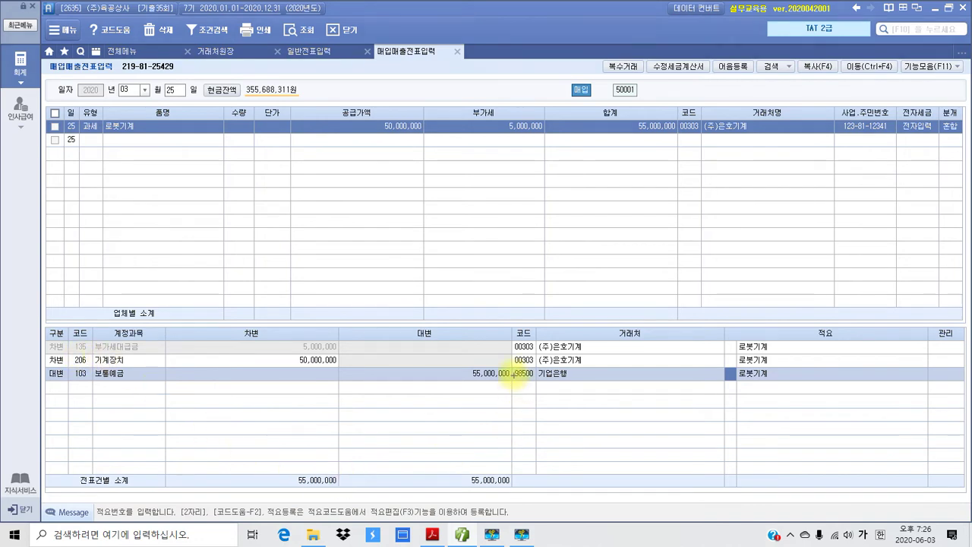
left_click_drag(505, 363, 597, 391)
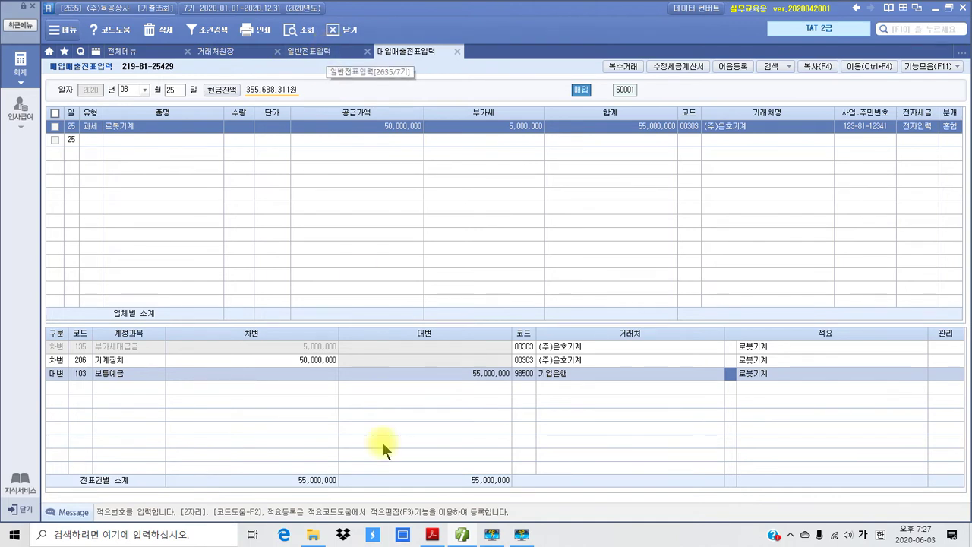
Step: Switch to the PDF and examine question 2's subsidy deposit record in 자료 1, marking its date 03-23, and the 자료 2 invoice
left_click(433, 535)
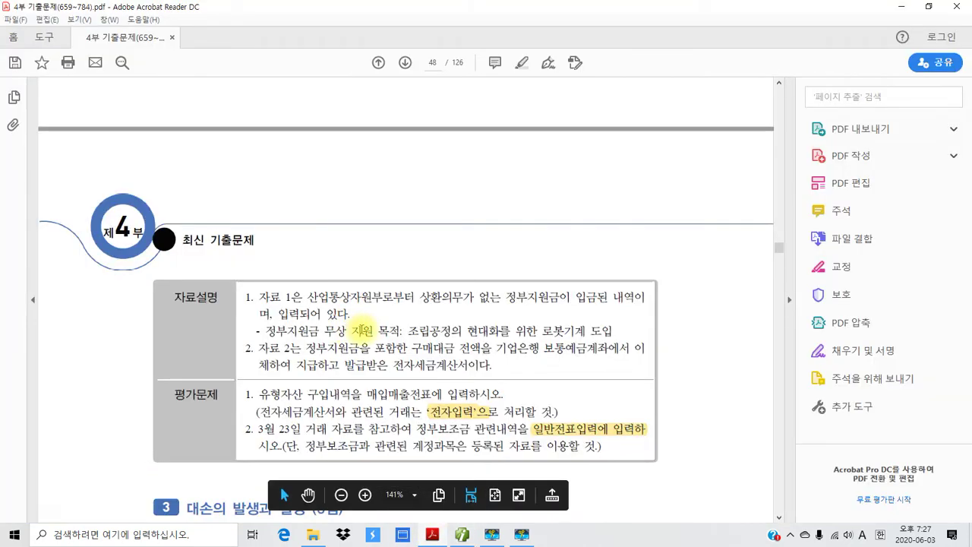
scroll(358, 332, "up", 10)
scroll(359, 334, "up", 3)
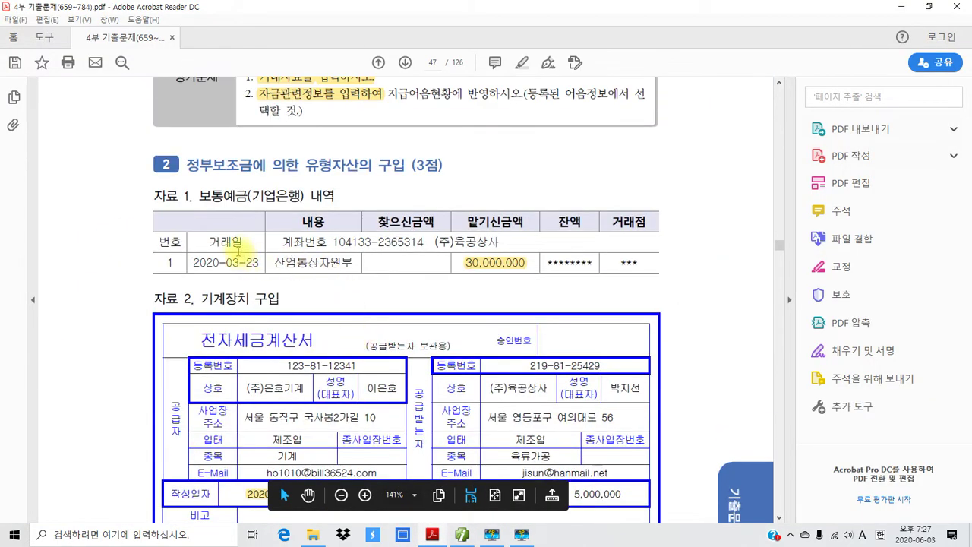
left_click_drag(225, 262, 259, 263)
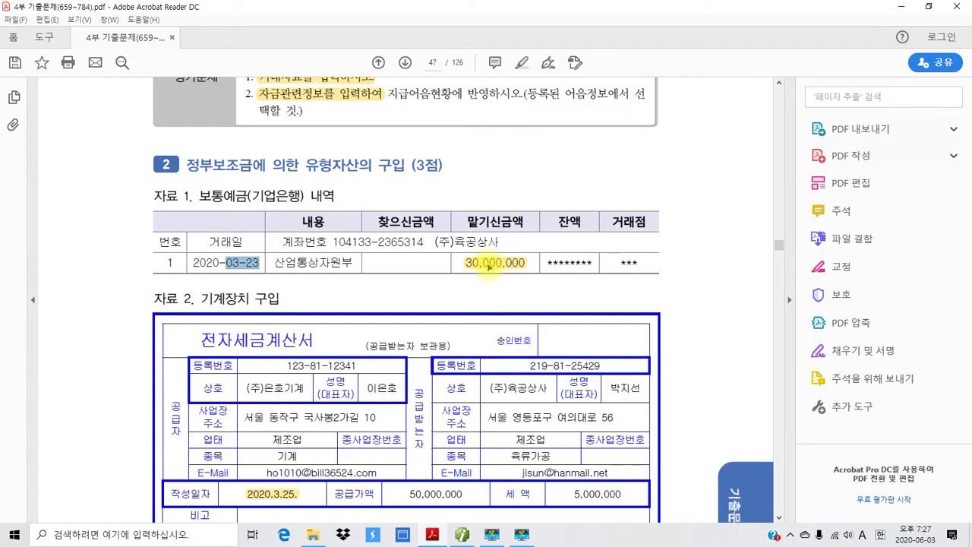
scroll(490, 265, "down", 3)
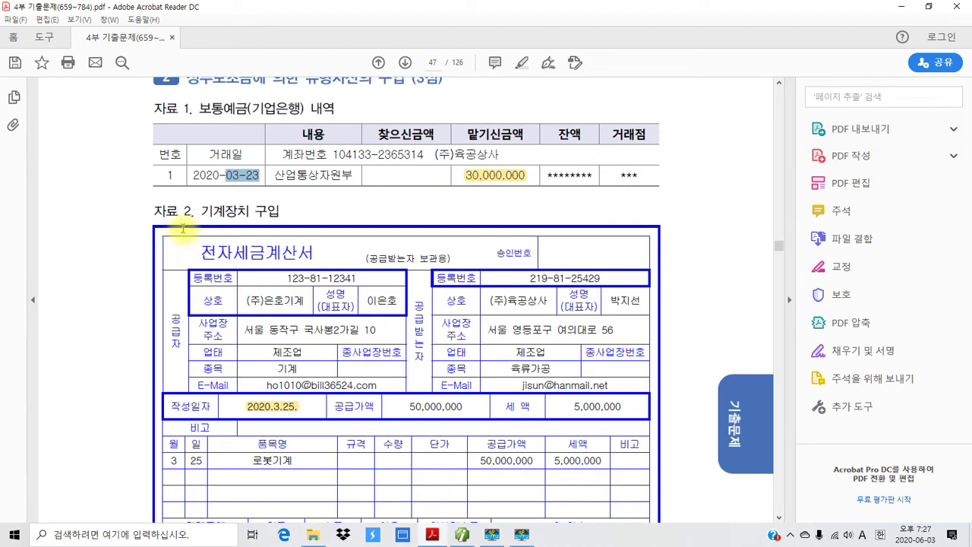
scroll(243, 282, "down", 2)
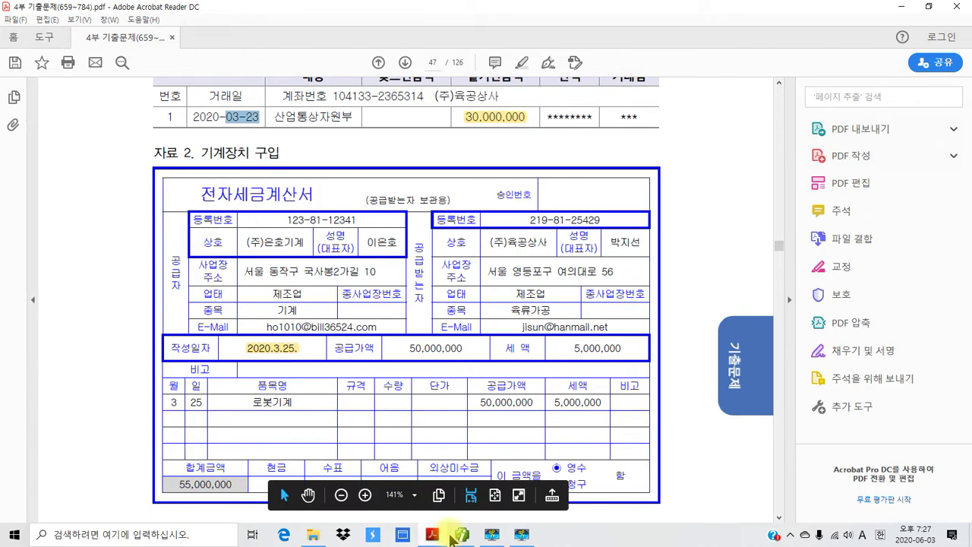
Step: Switch back to Smart A, go to 일반전표입력 and set the voucher date to March 25
left_click(456, 536)
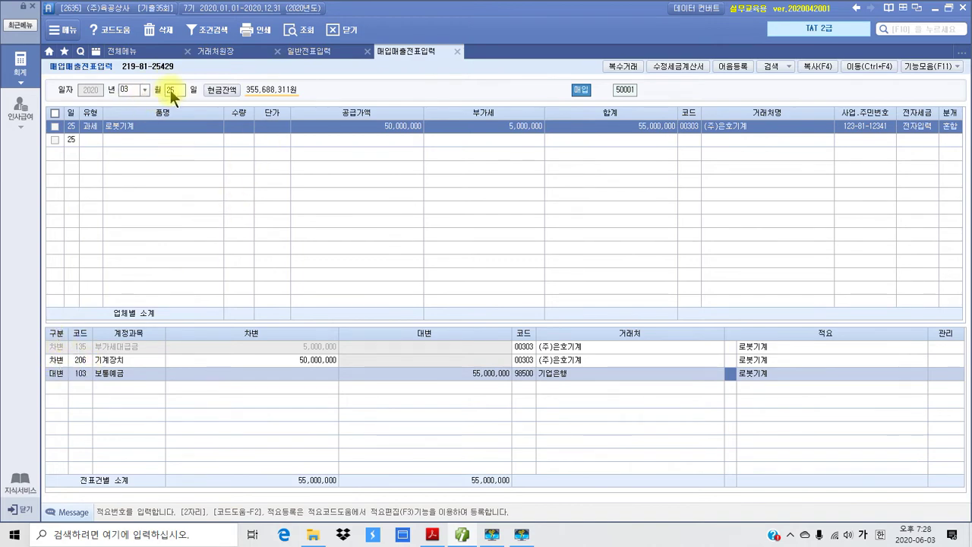
left_click(316, 52)
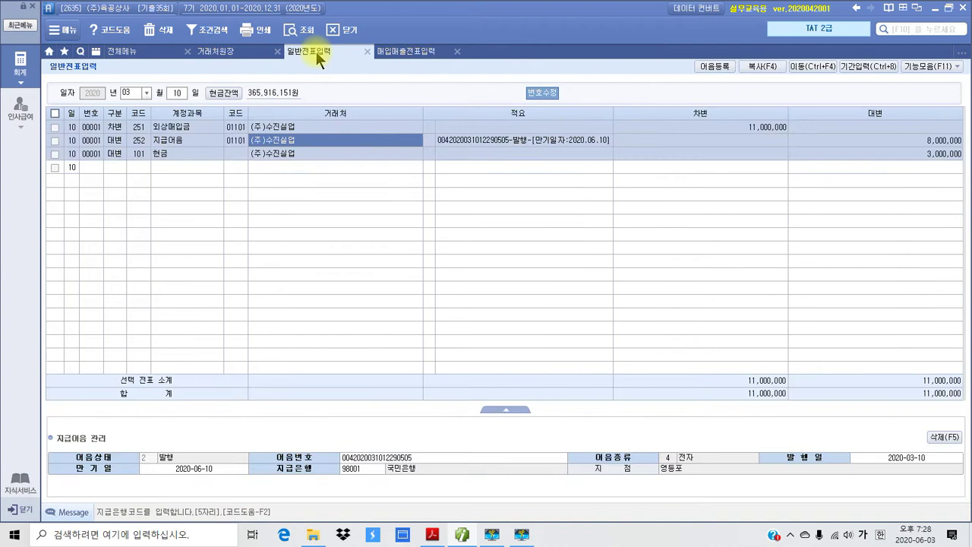
left_click(178, 92)
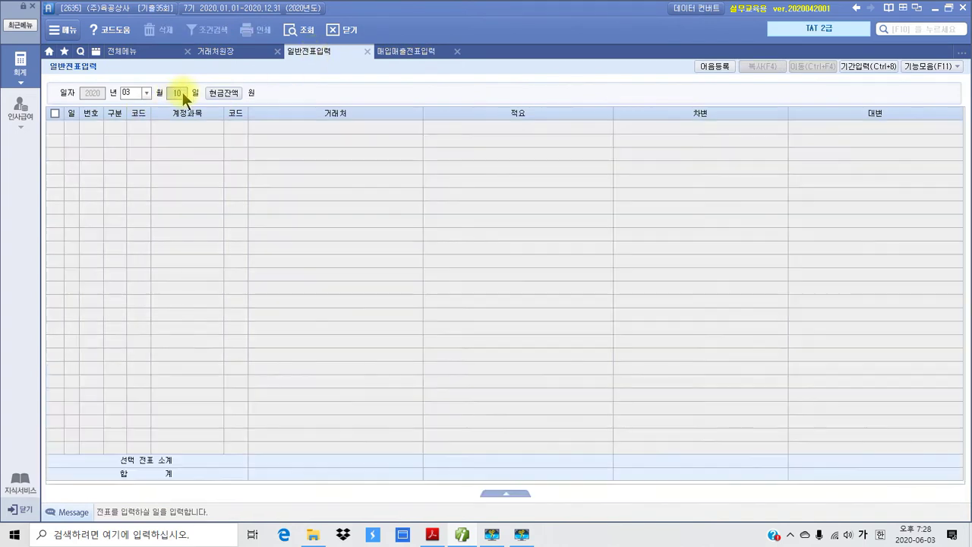
type("25")
key("Return")
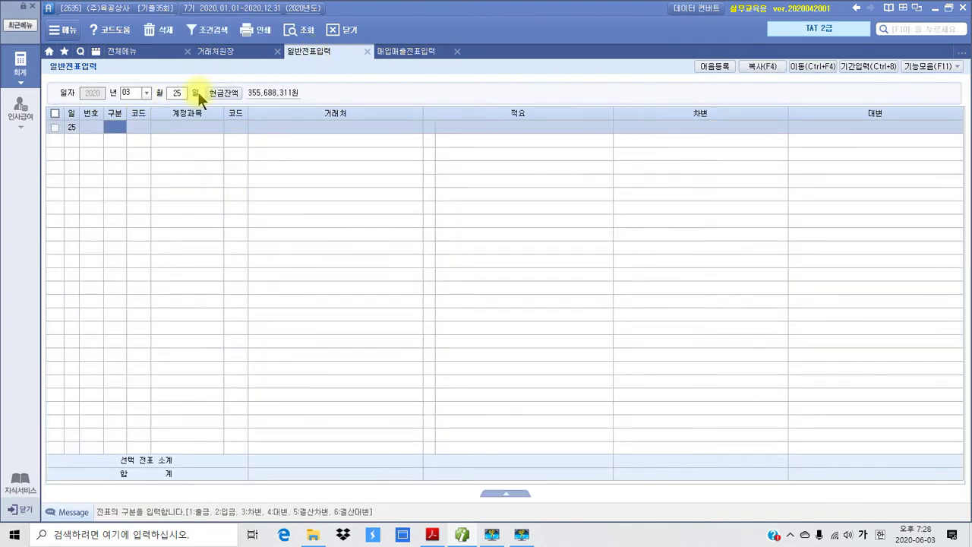
Step: Enter a March 25 debit line of 30,000,000 to account 104 정부보조금, leaving the counterparty and description blank
type("3")
key("Return")
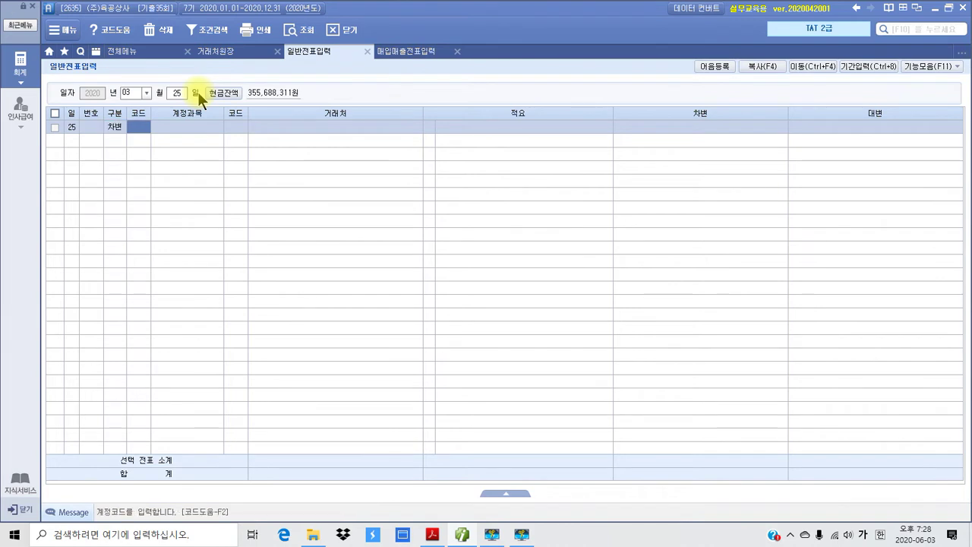
type("정부")
key("Return")
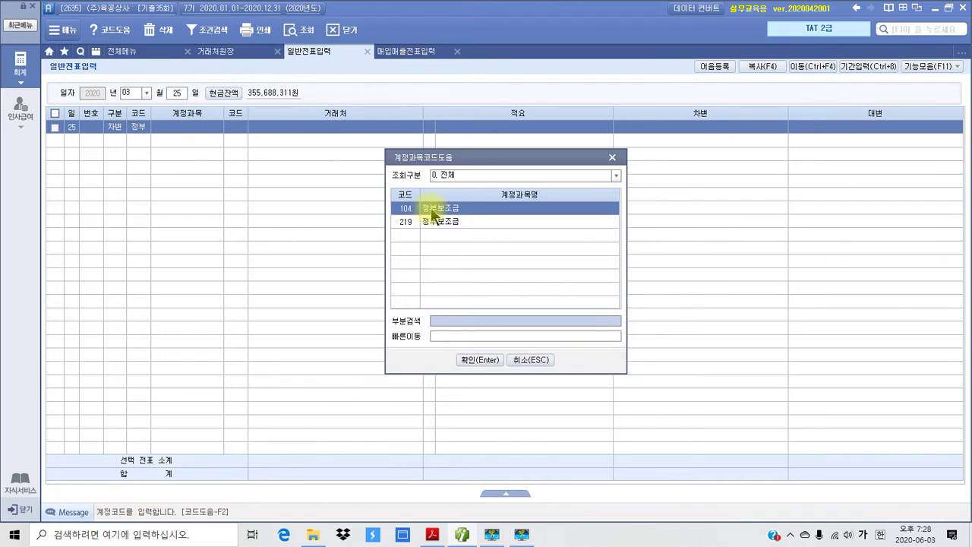
left_click(464, 357)
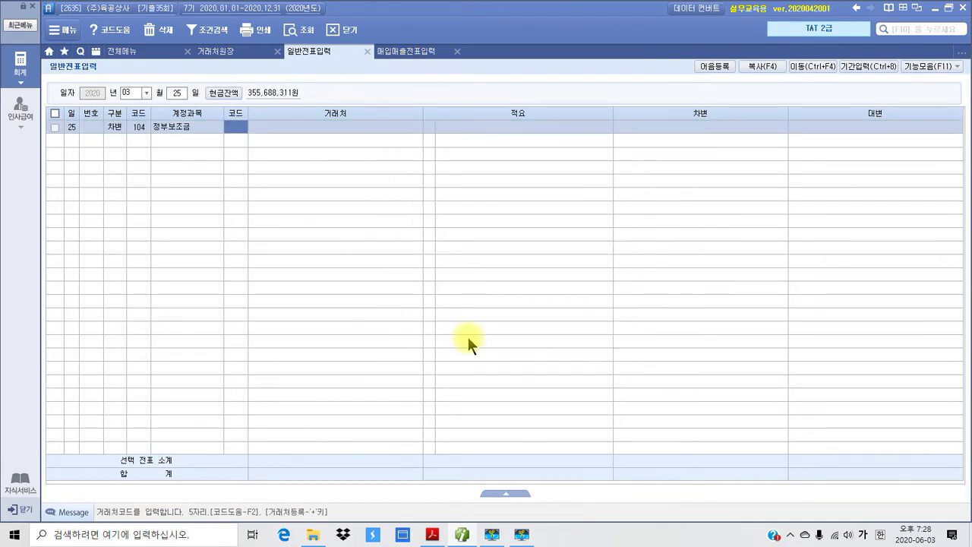
key("Return")
key("Return")
key("Return")
type("30")
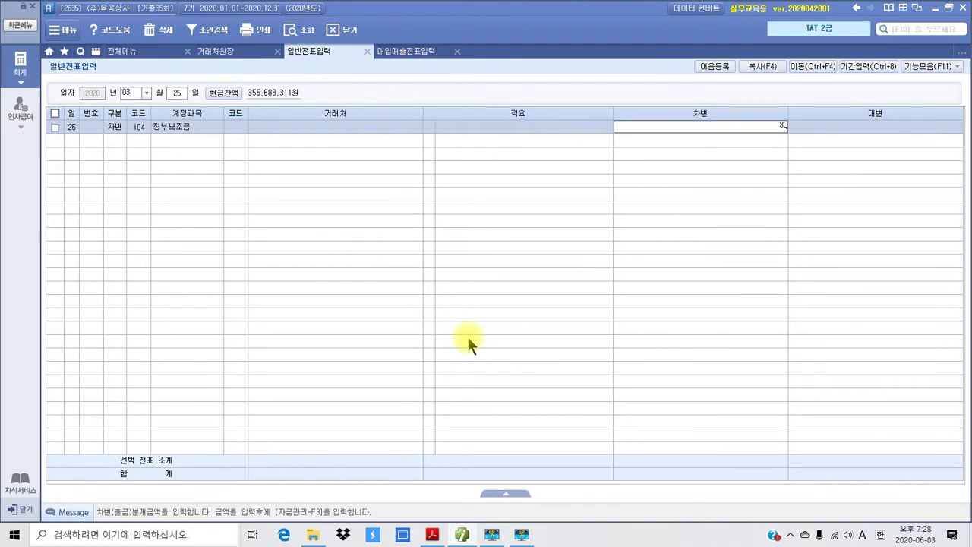
type(",000,000")
key("Return")
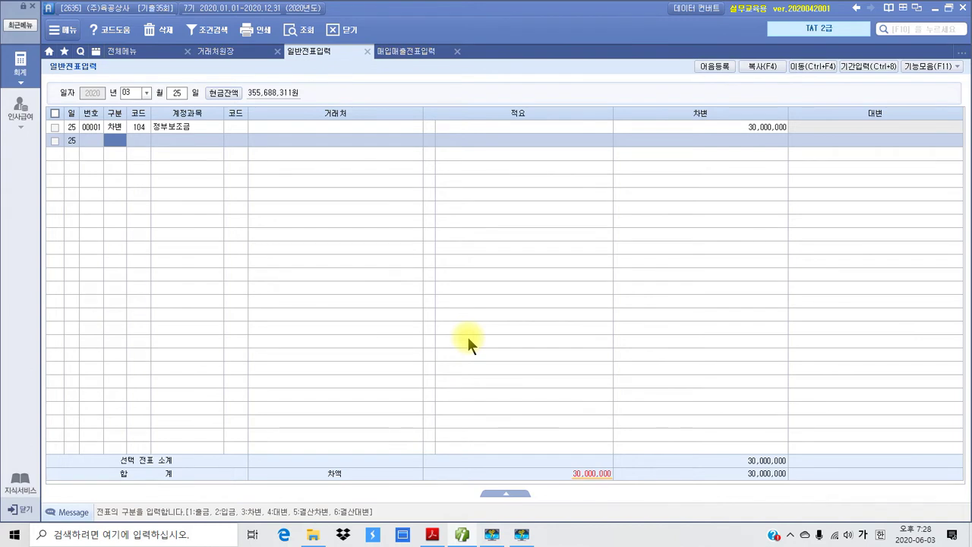
Step: Add a credit line of 30,000,000 to account 219 정부보조금 without a counterparty or description
type("4")
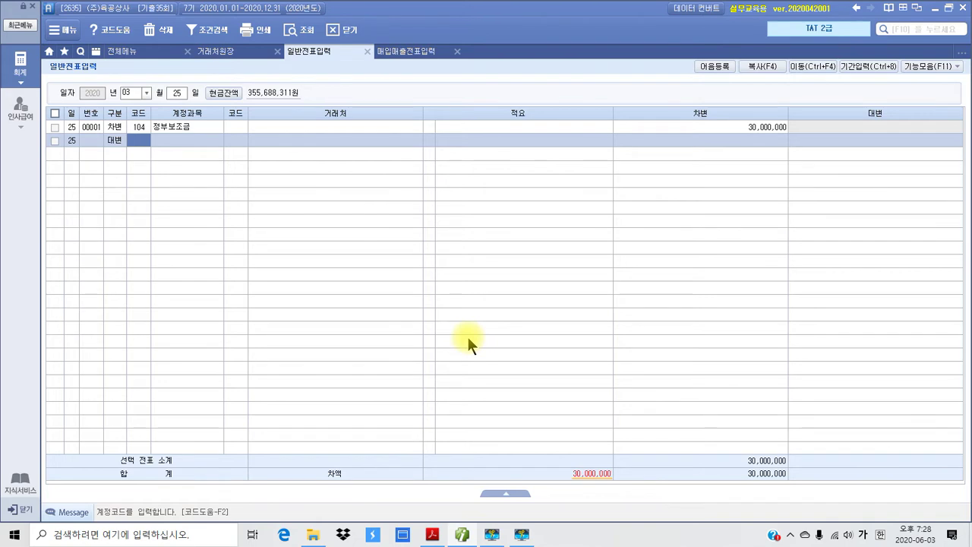
type("정부")
key("Return")
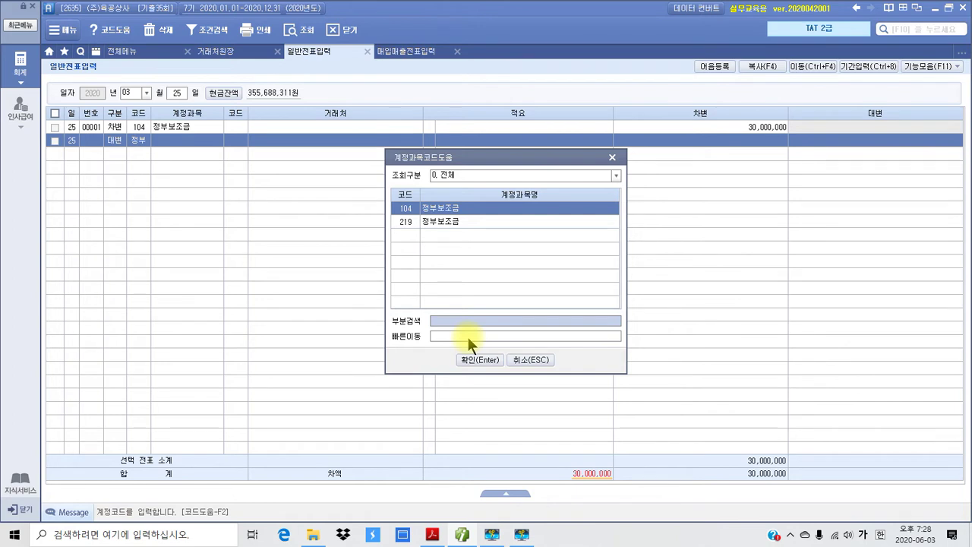
type("0")
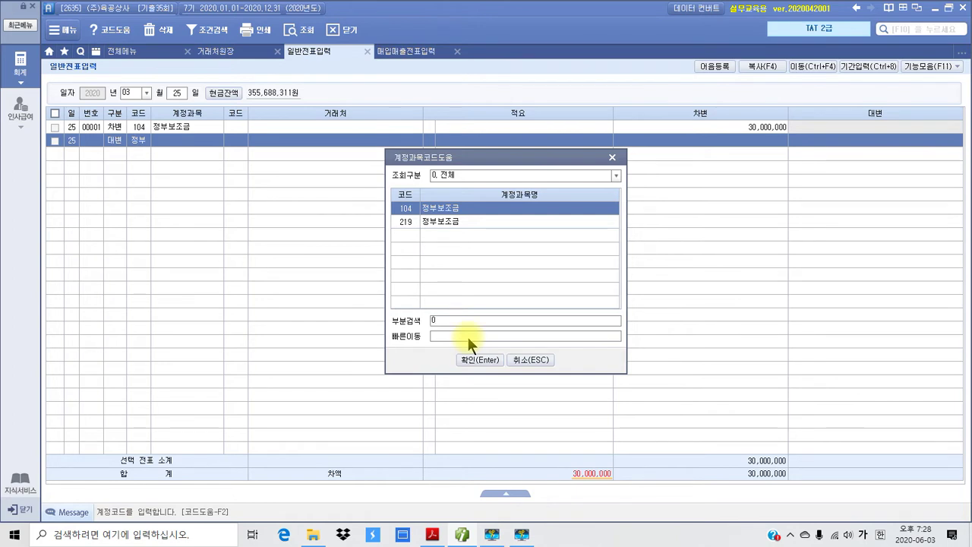
left_click(443, 223)
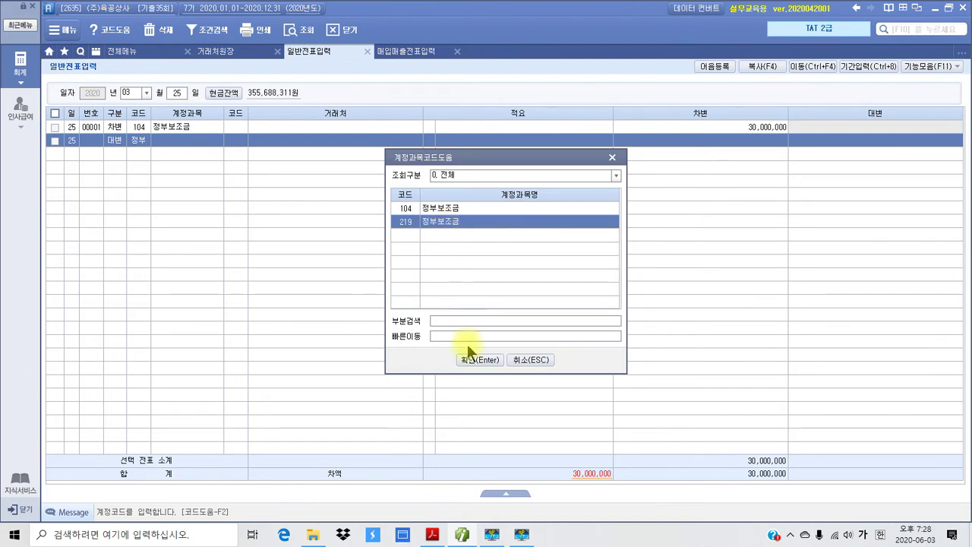
left_click(468, 359)
key("Return")
key("Return")
key("Return")
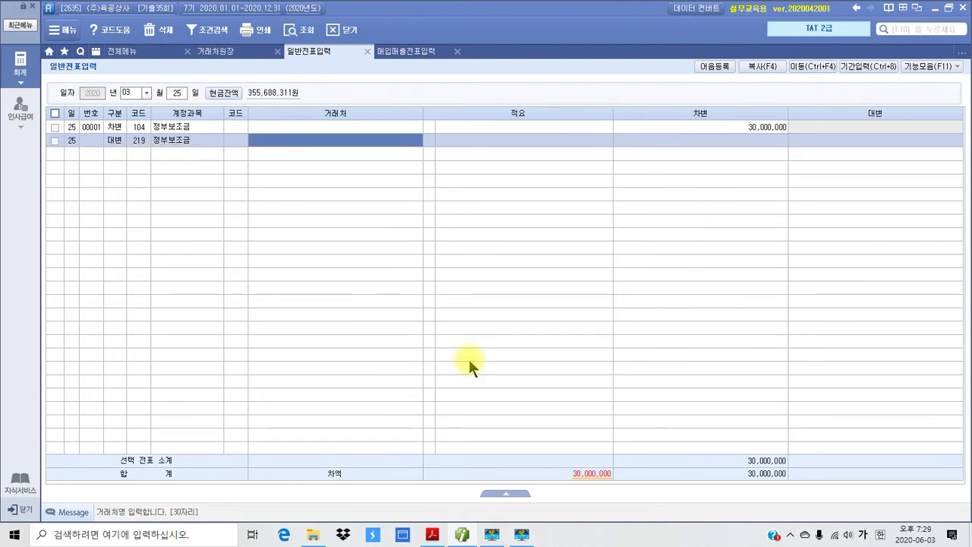
type("30,000,000")
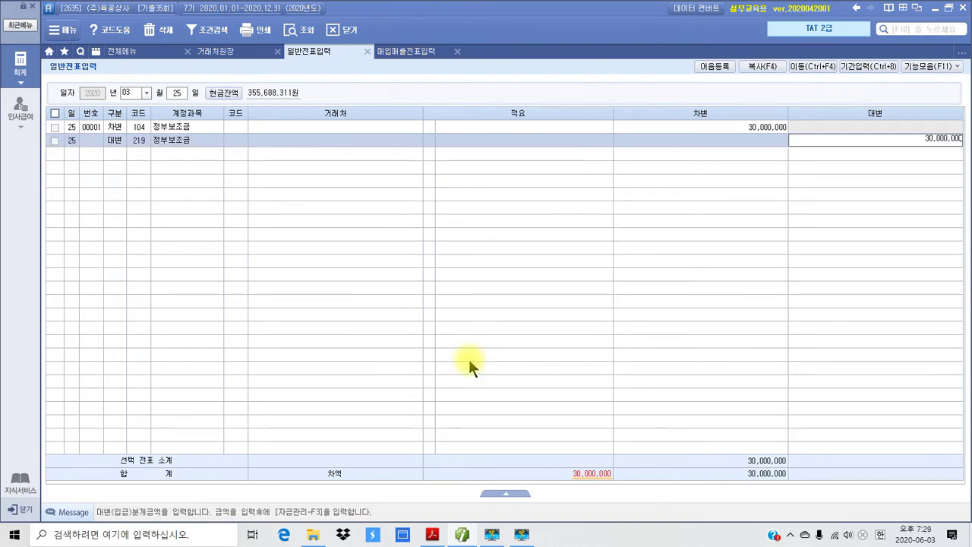
key("Return")
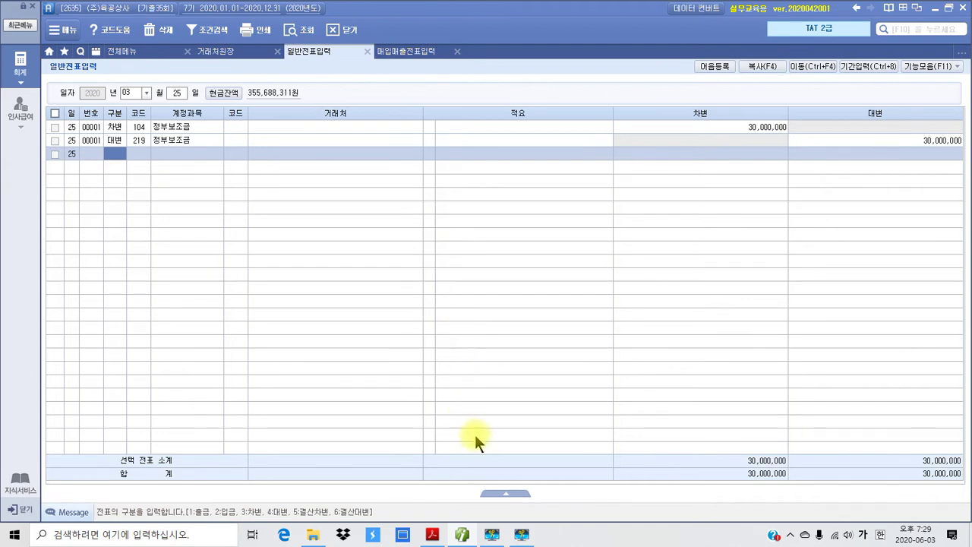
Step: Switch to the PDF and examine question 3 on bad debts: the electronic tax invoice, the 자료설명 notes and the 평가문제 instructions
left_click(431, 534)
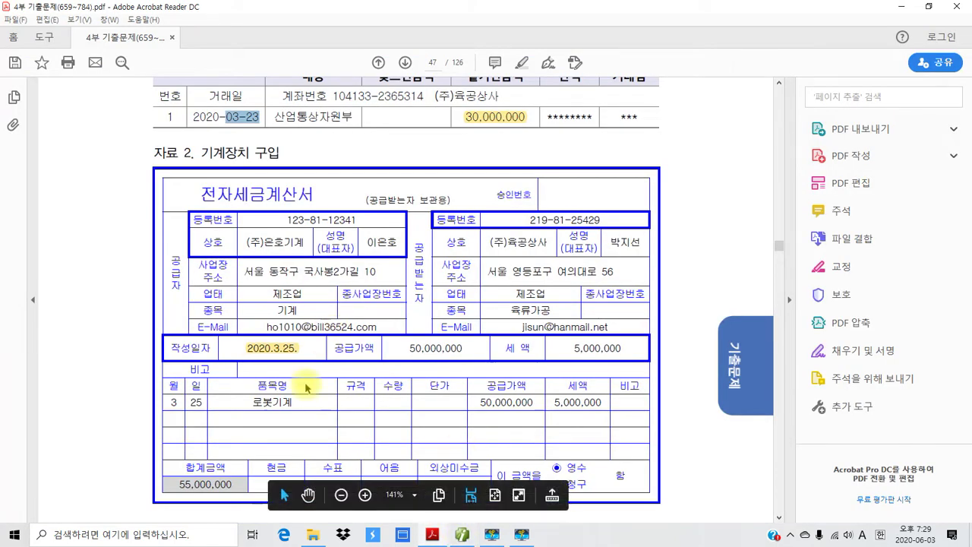
scroll(304, 395, "up", 4)
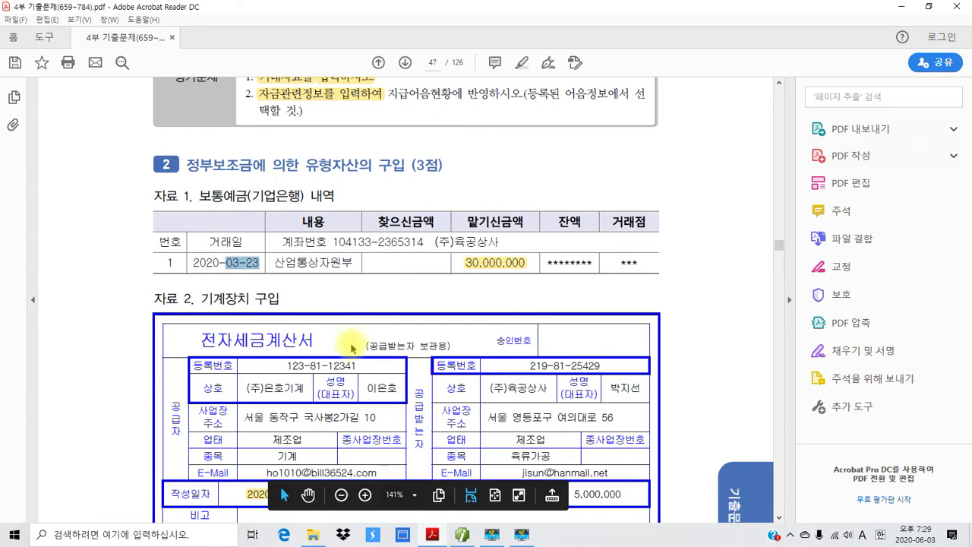
scroll(351, 347, "down", 2)
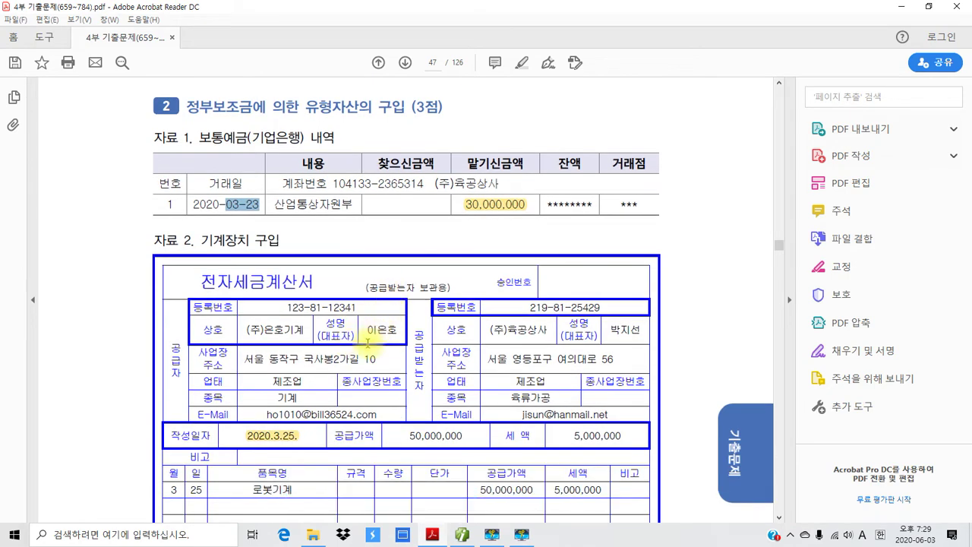
scroll(368, 344, "down", 13)
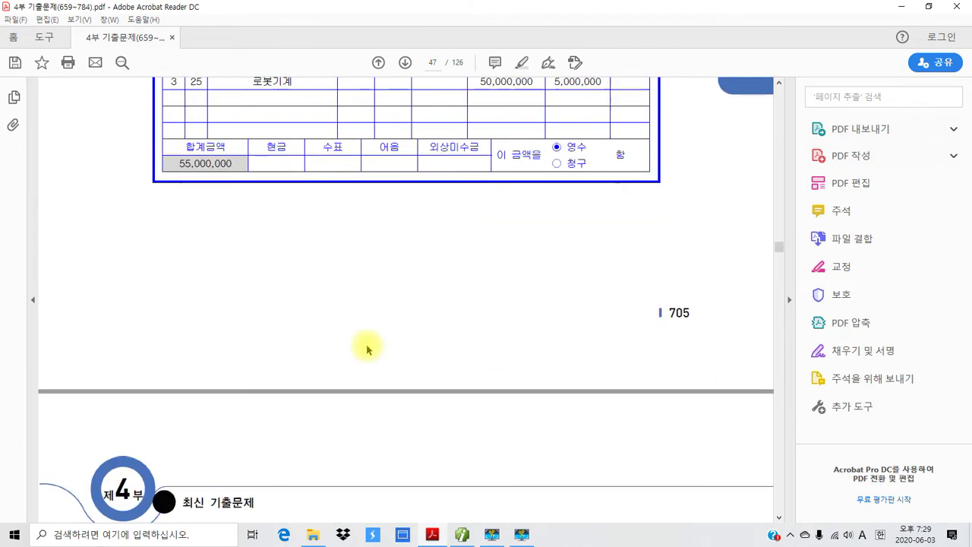
scroll(367, 349, "down", 16)
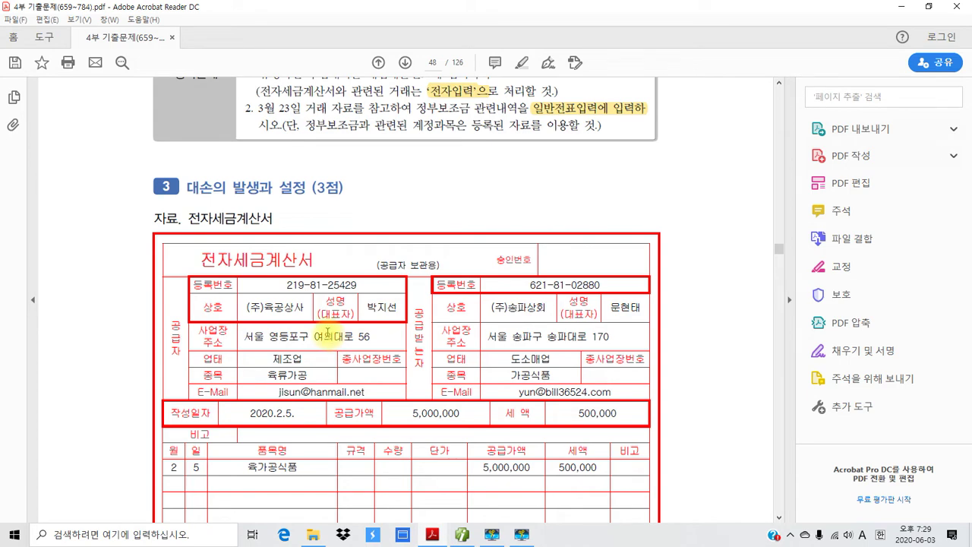
scroll(327, 334, "down", 1)
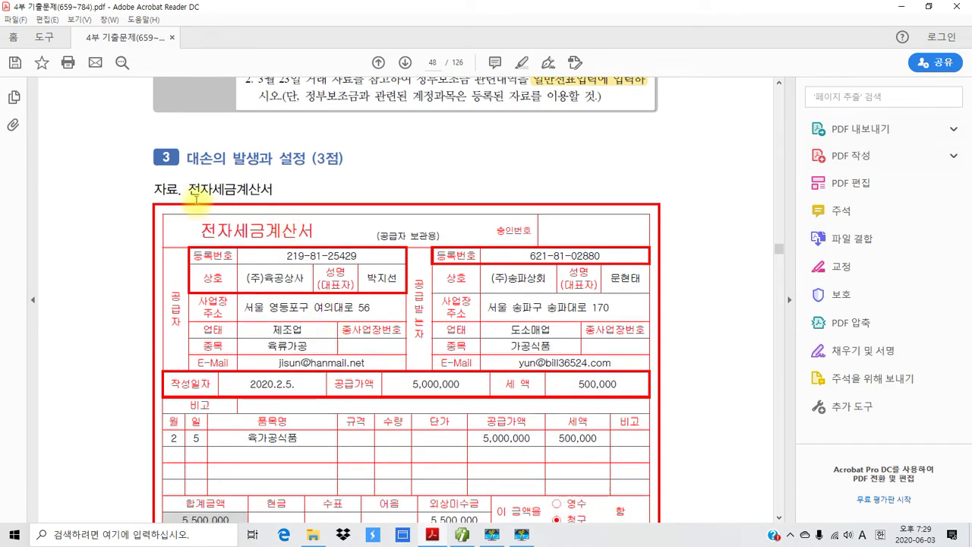
scroll(381, 317, "down", 2)
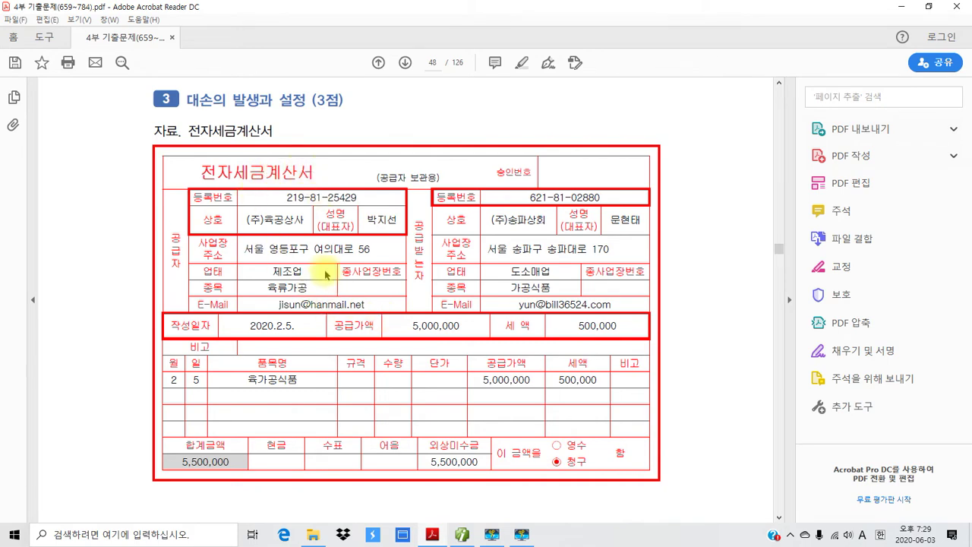
scroll(325, 273, "down", 10)
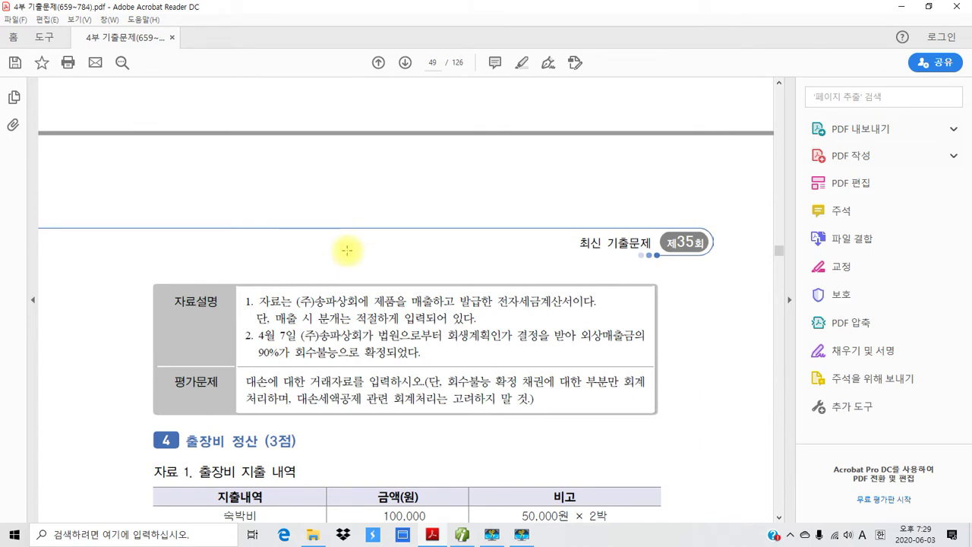
scroll(334, 328, "up", 8)
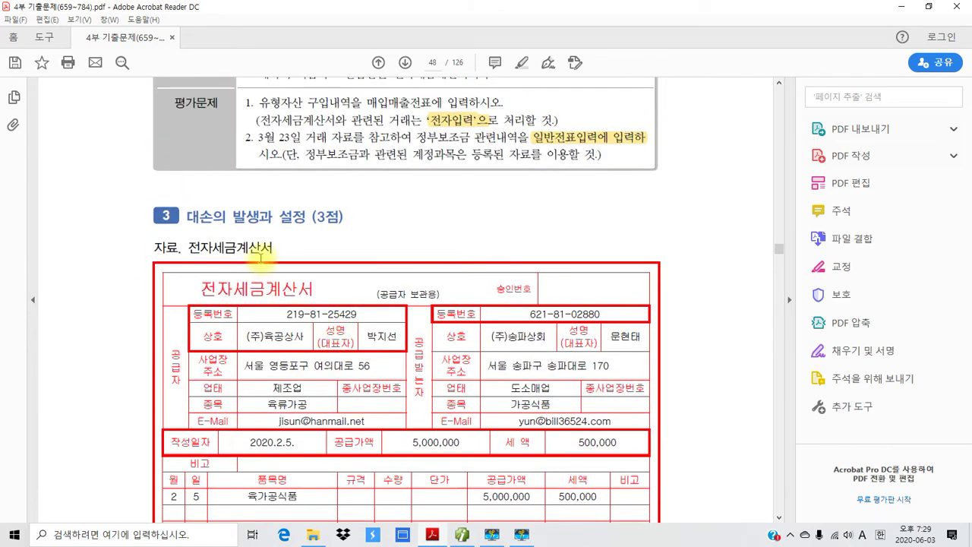
scroll(310, 387, "down", 6)
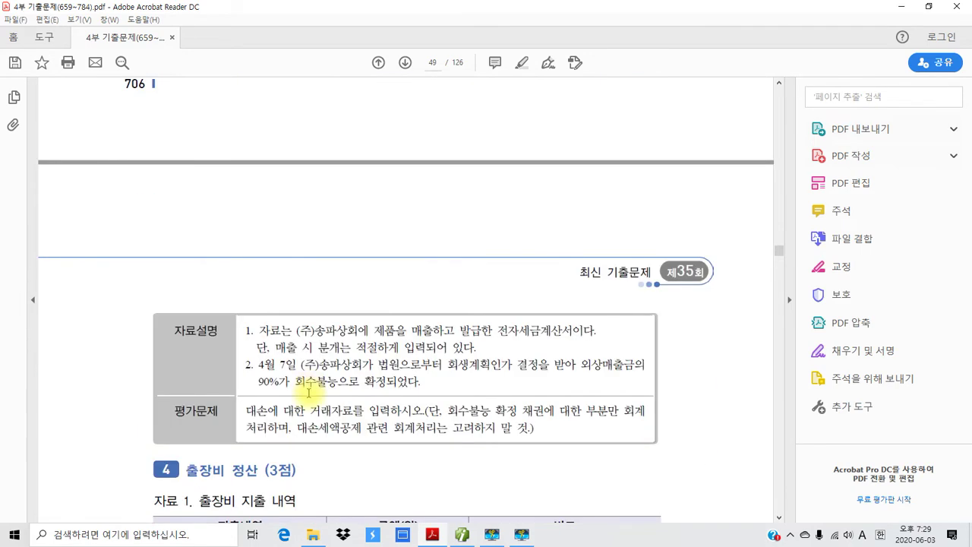
scroll(309, 396, "up", 3)
scroll(310, 396, "up", 5)
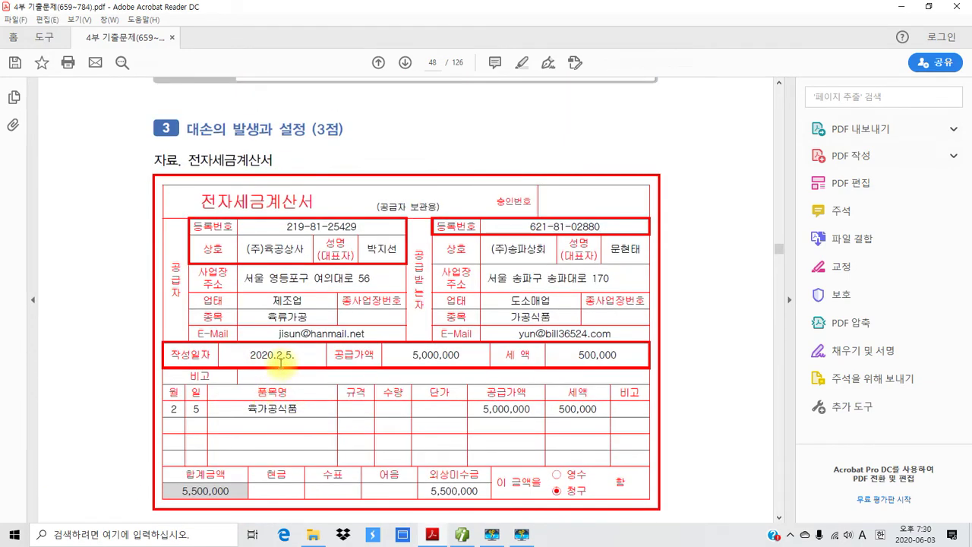
scroll(293, 366, "down", 3)
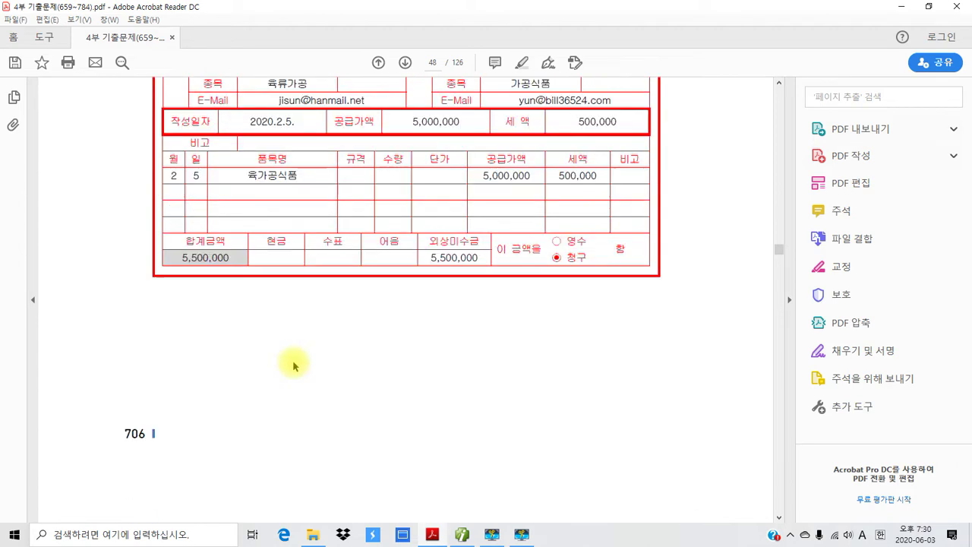
scroll(293, 366, "down", 6)
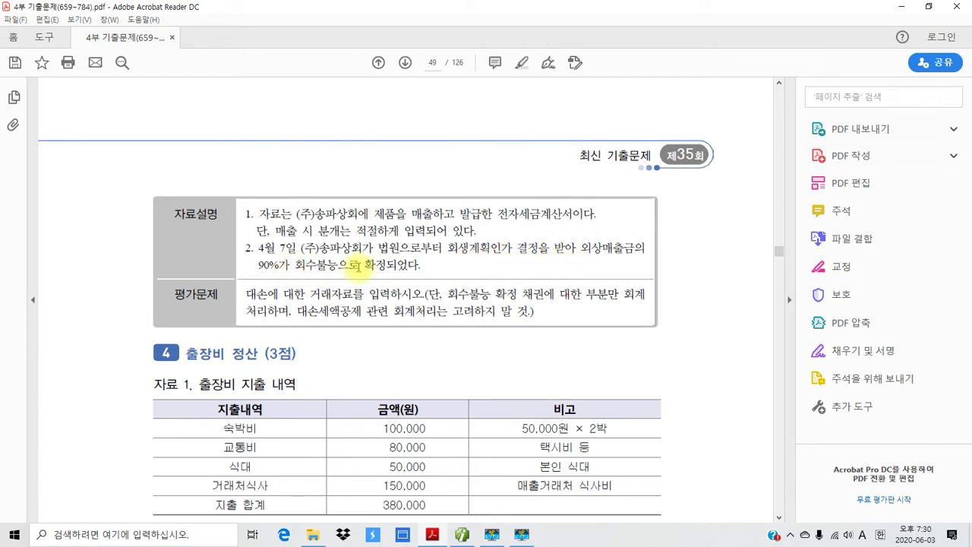
scroll(356, 281, "up", 10)
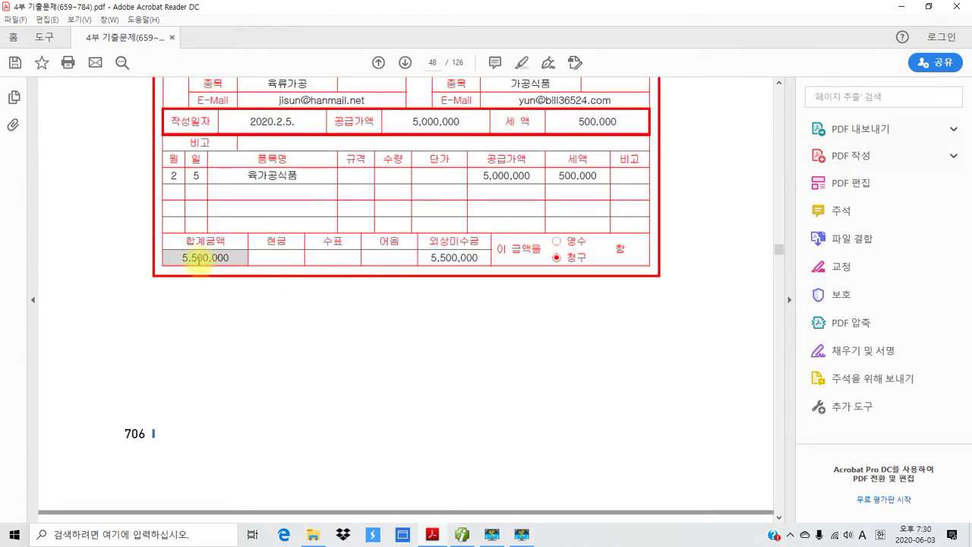
scroll(289, 319, "down", 10)
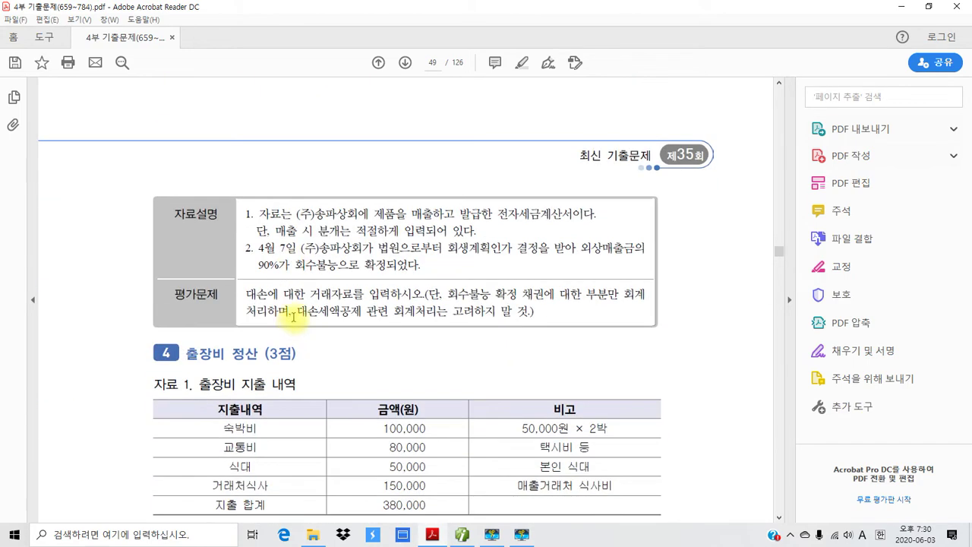
Step: Highlight the phrase 회수불능으로 확정되었다 in question 3's 자료설명
left_click_drag(293, 266, 419, 266)
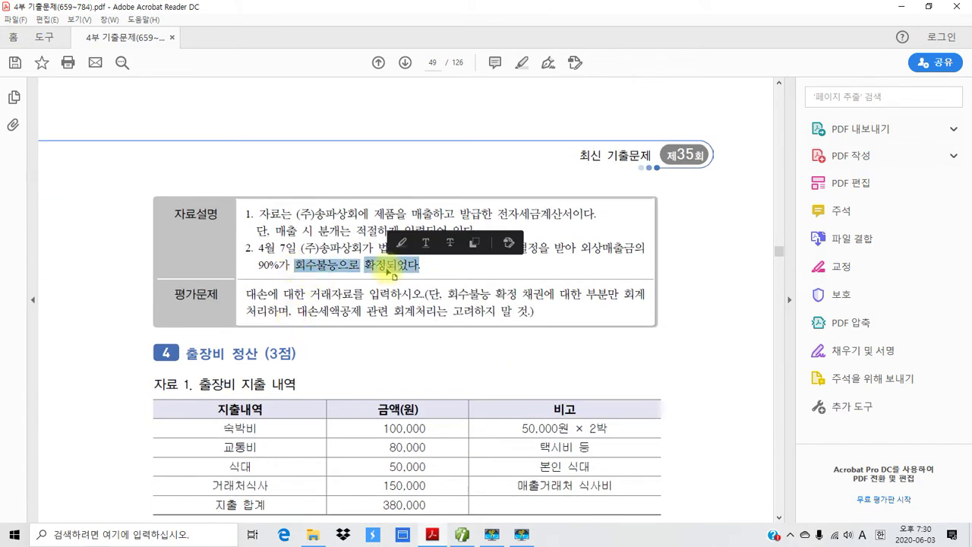
right_click(386, 265)
left_click(425, 294)
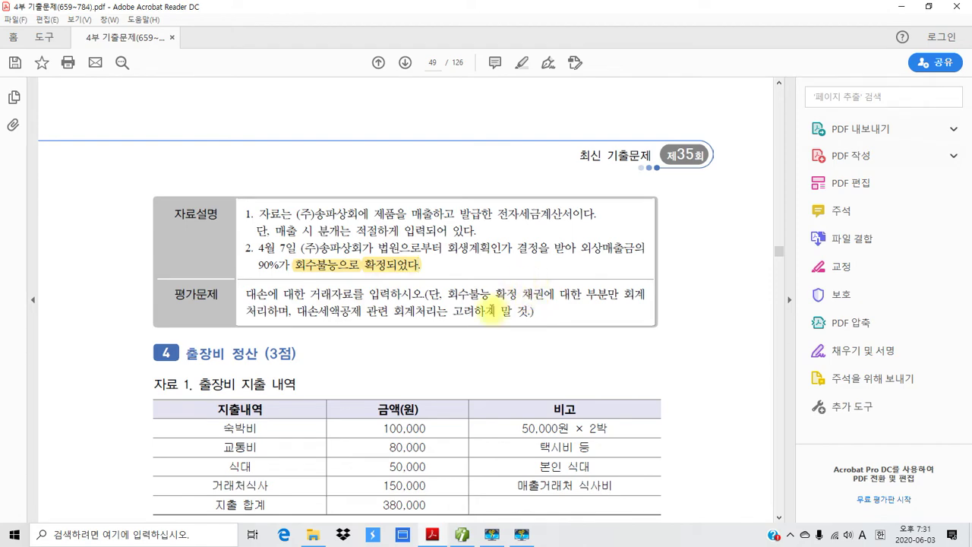
Step: Recheck question 3's electronic tax invoice total and compute the uncollectible 90% in the Calculator as 5,500,000 × 0.9
scroll(462, 310, "up", 5)
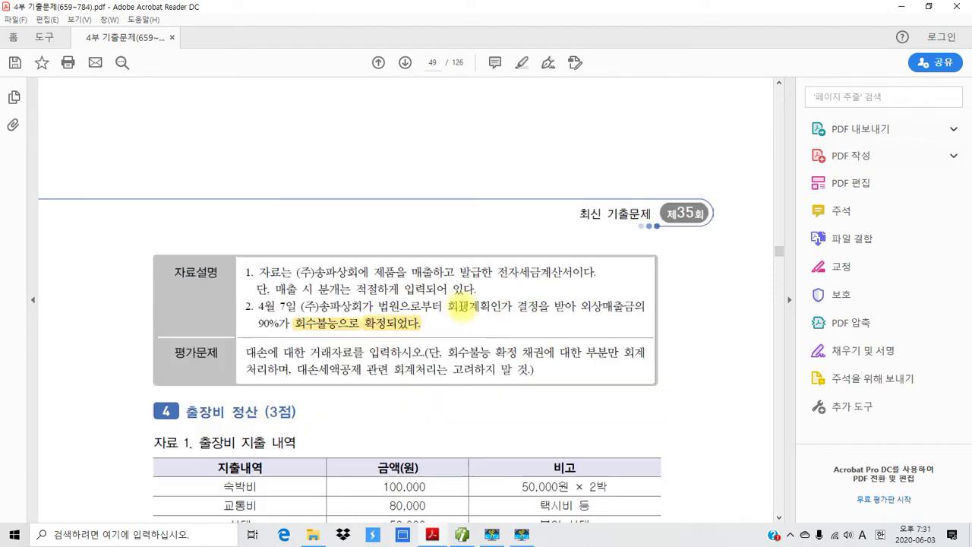
scroll(461, 310, "up", 3)
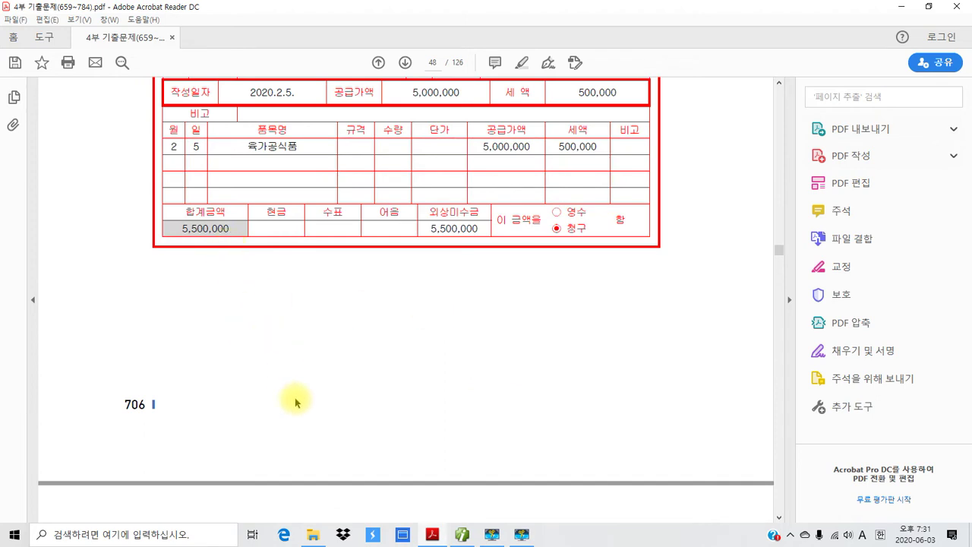
scroll(295, 399, "down", 5)
scroll(296, 398, "up", 3)
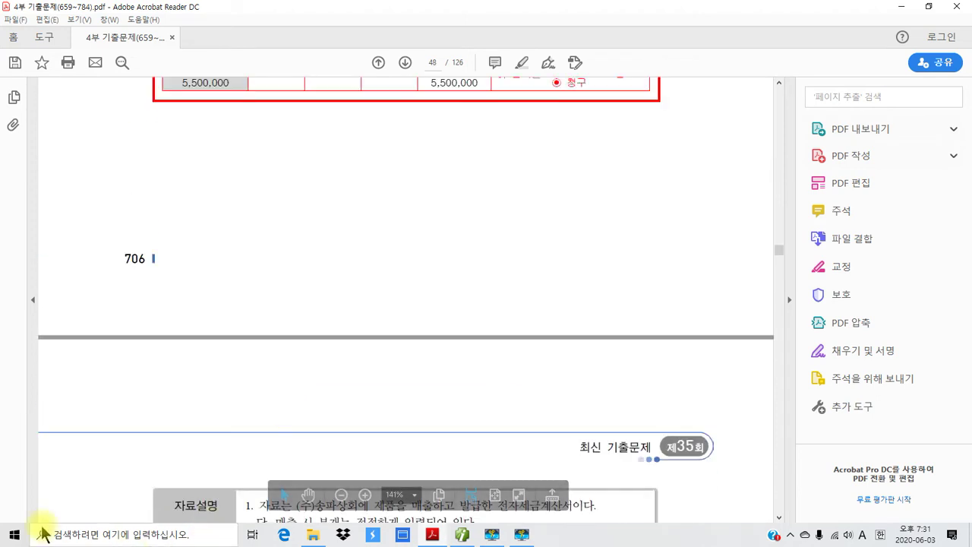
left_click(15, 533)
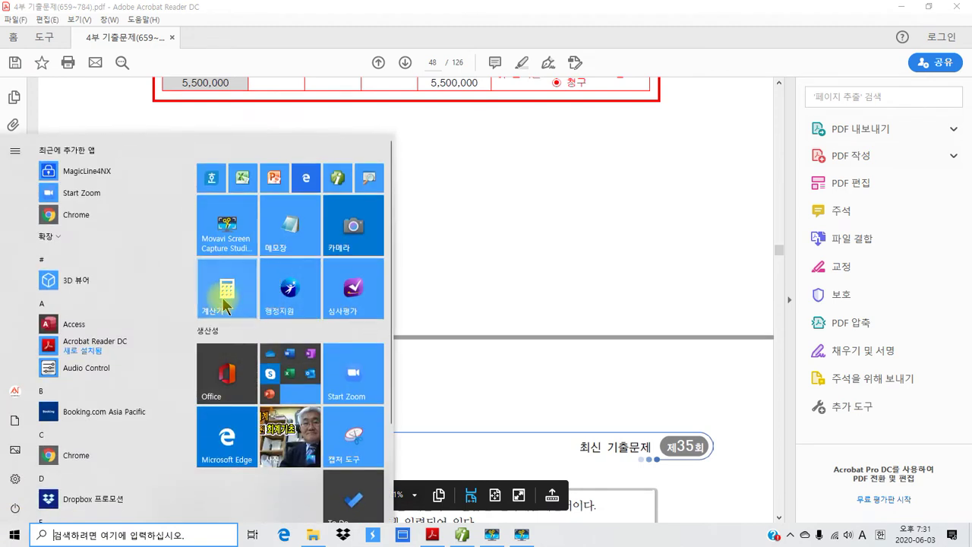
left_click(219, 306)
left_click(736, 418)
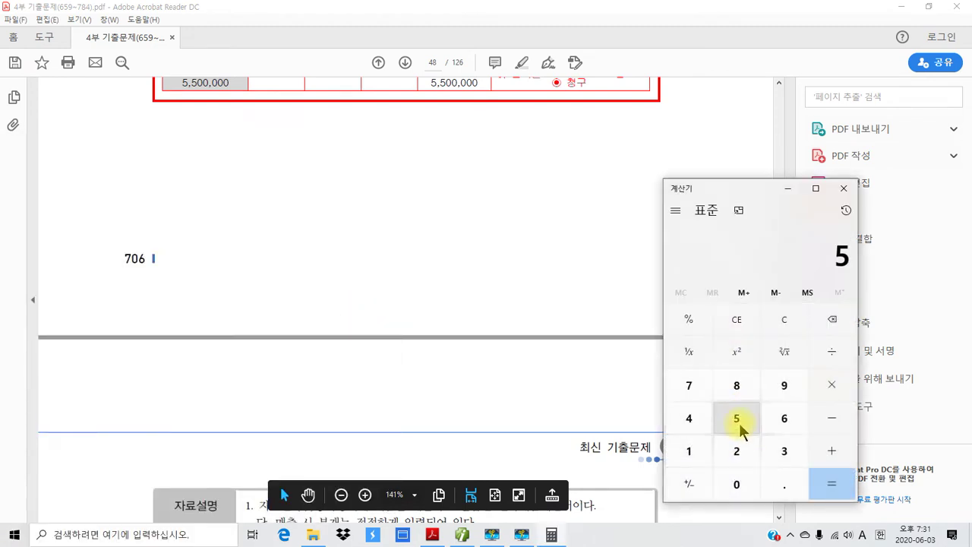
left_click(736, 418)
left_click(735, 484)
left_click(736, 484)
left_click(735, 484)
left_click(736, 484)
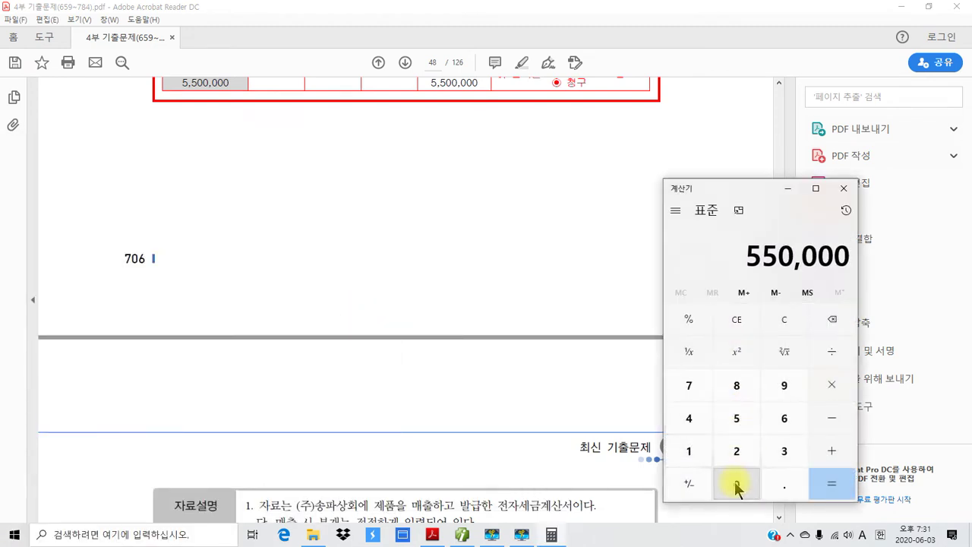
left_click(736, 484)
left_click(831, 385)
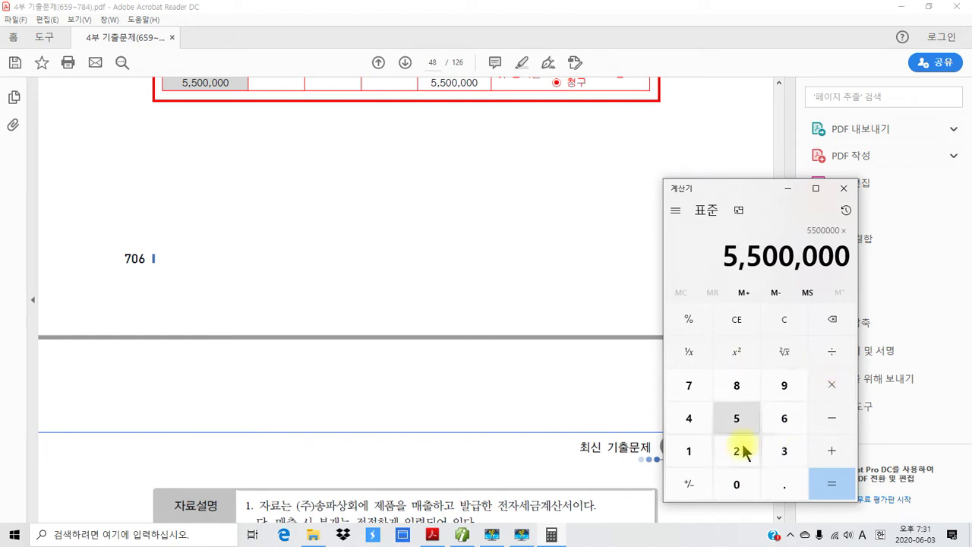
left_click(776, 486)
left_click(783, 385)
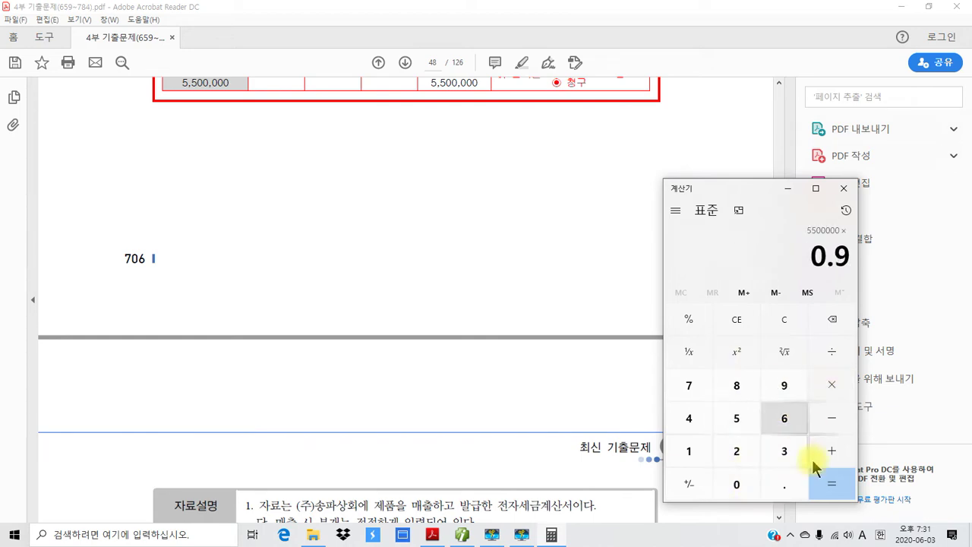
left_click(821, 482)
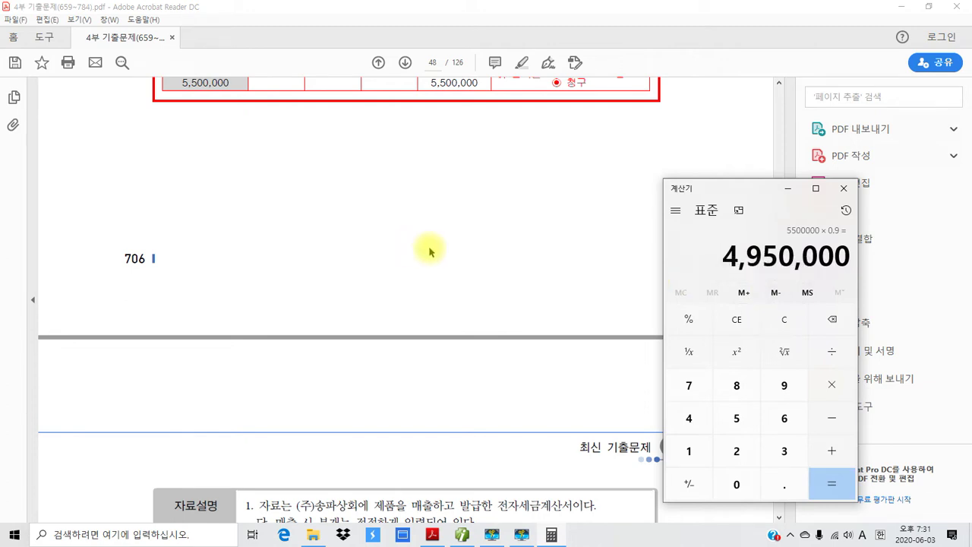
Step: Return to the PDF and highlight the date 4월 7일 in question 3's 자료설명
left_click(308, 294)
scroll(308, 294, "up", 5)
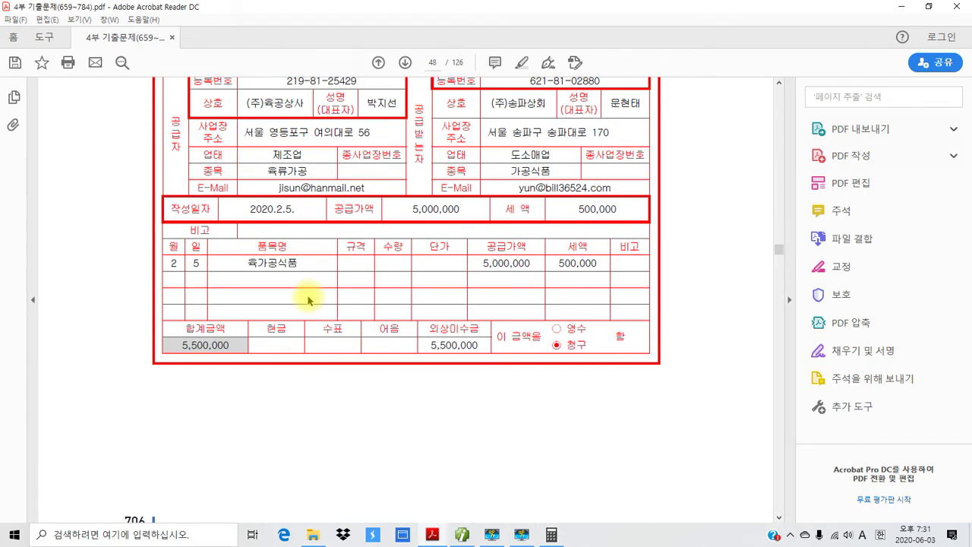
scroll(226, 357, "down", 4)
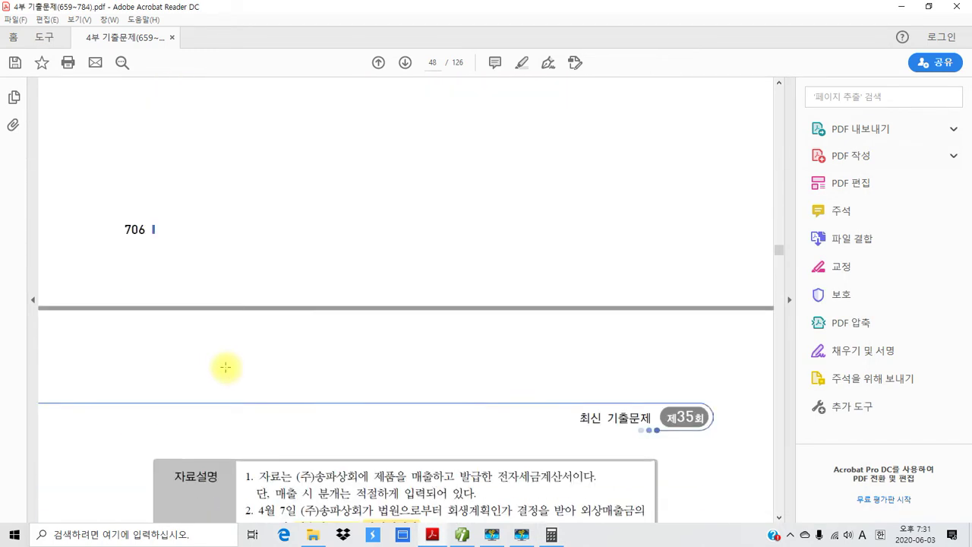
scroll(226, 367, "down", 2)
left_click_drag(258, 336, 296, 336)
right_click(282, 334)
left_click(308, 369)
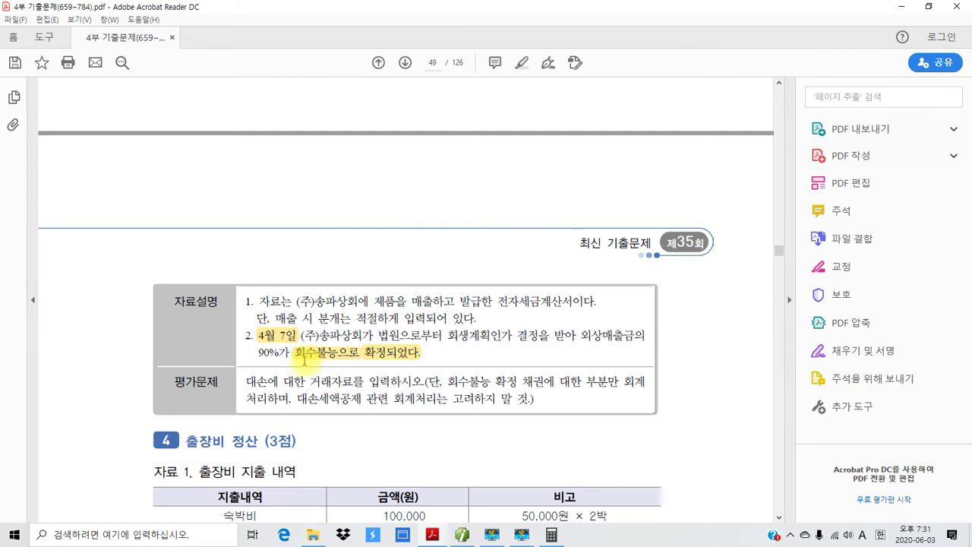
Step: Highlight the word 외상매출금 in the second note of question 3's 자료설명
scroll(305, 365, "up", 3)
scroll(303, 369, "down", 3)
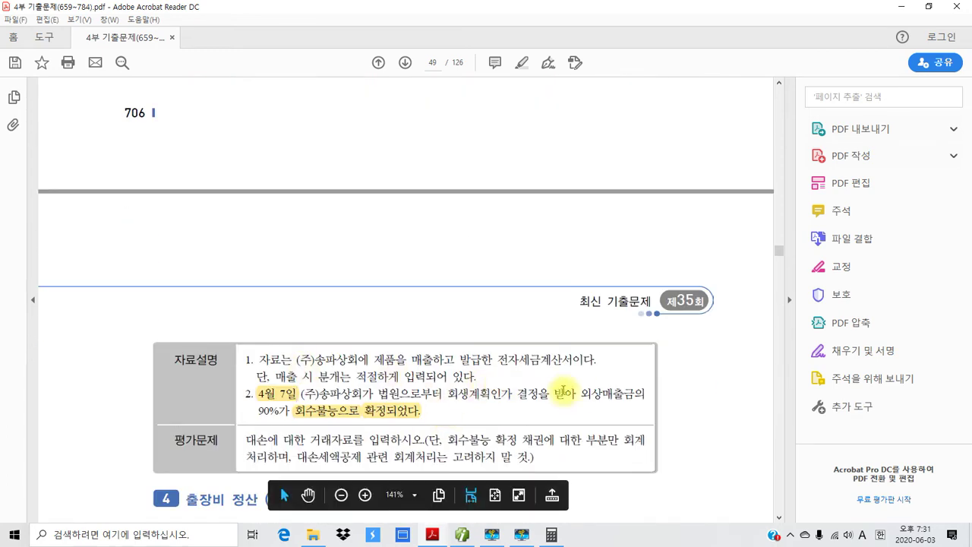
left_click_drag(580, 394, 637, 394)
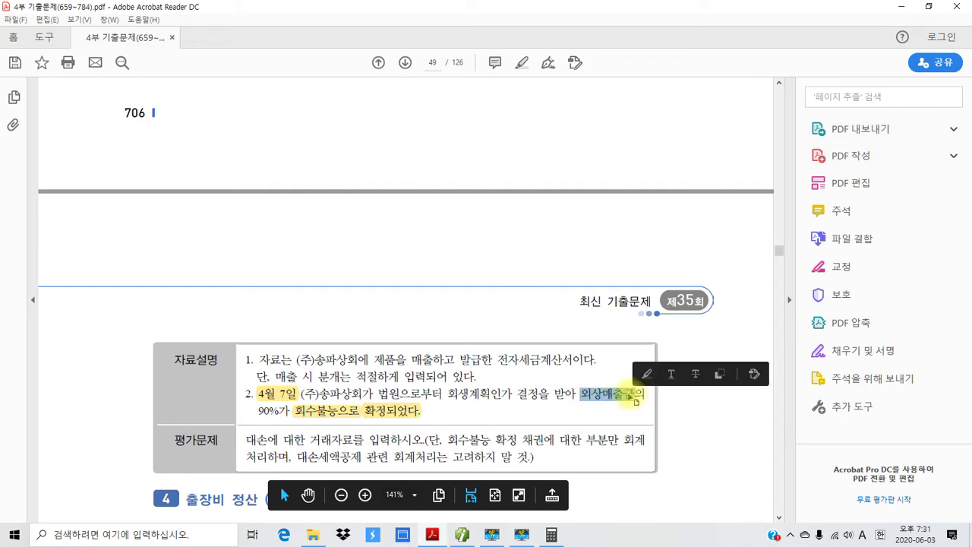
right_click(637, 394)
left_click(651, 429)
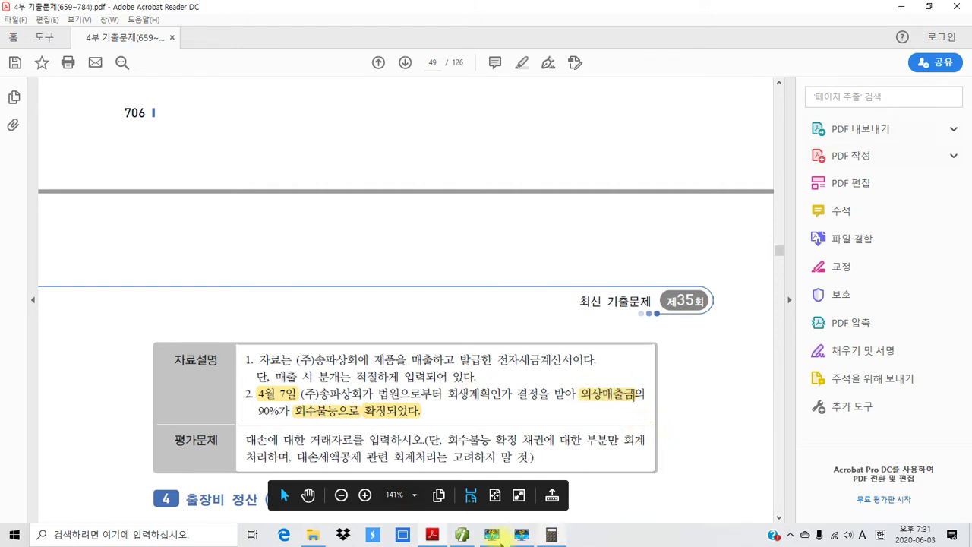
Step: Switch to Smart A and query the 합계잔액시산표 as of April 7, 2020
mouse_move(463, 536)
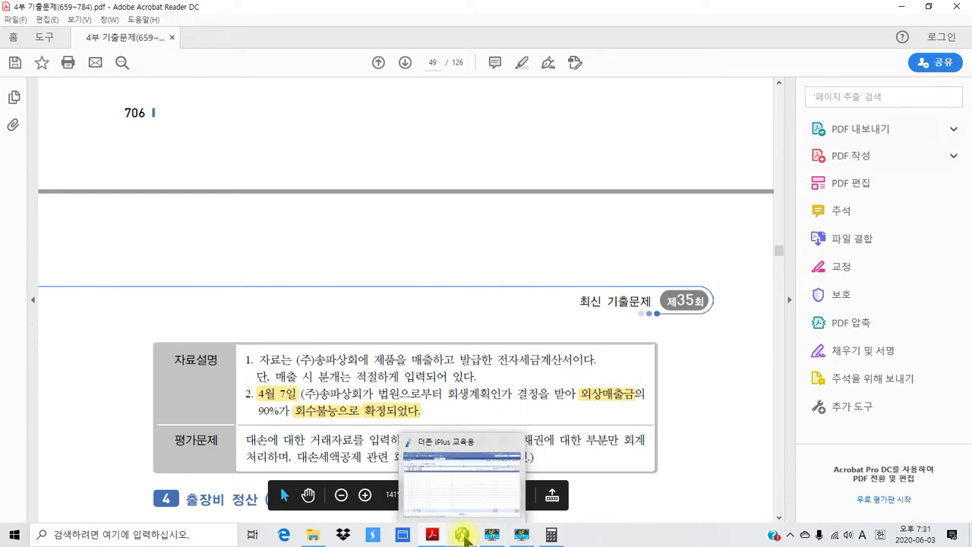
left_click(462, 537)
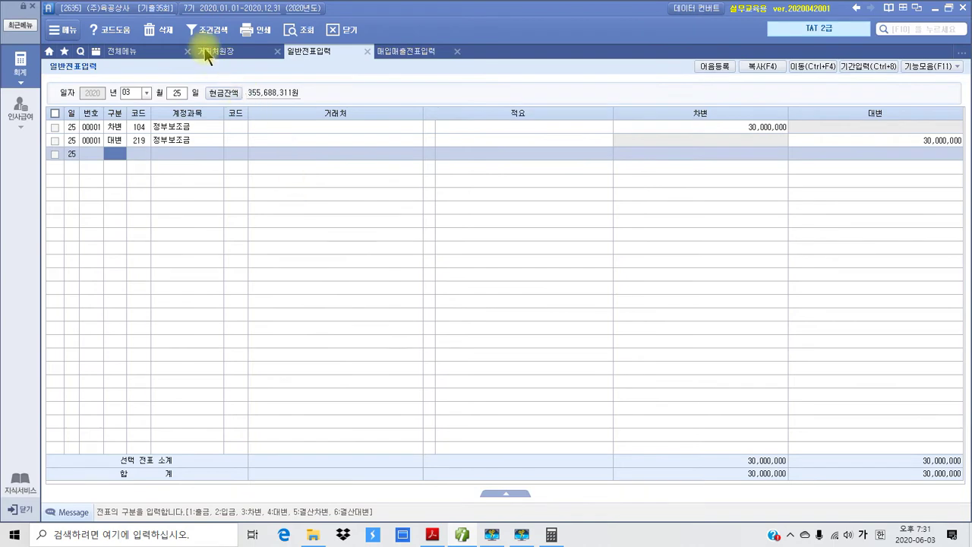
left_click(134, 55)
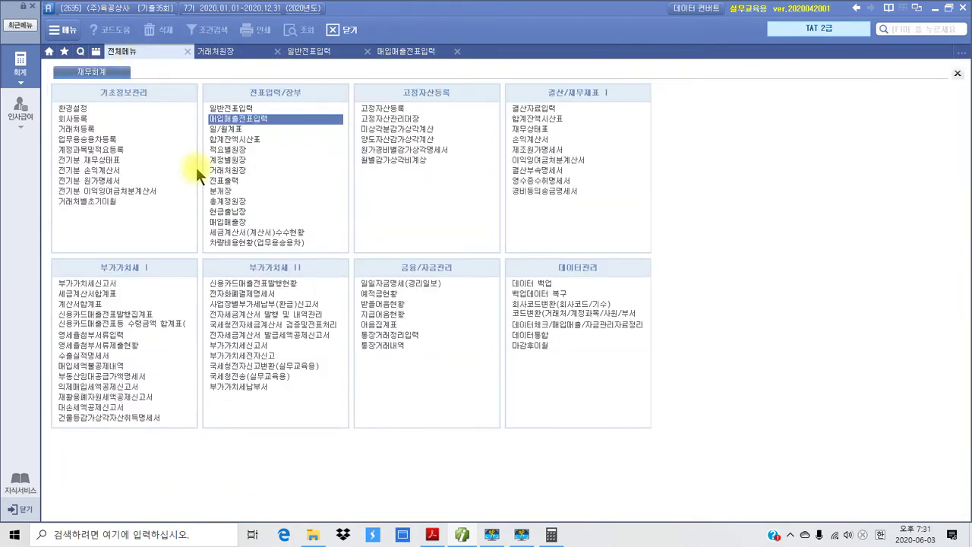
left_click(226, 139)
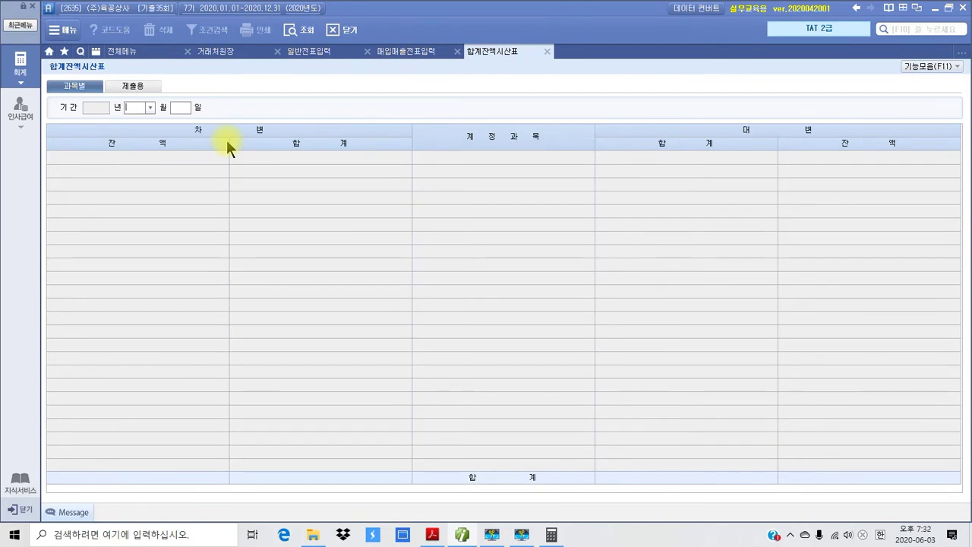
type("4")
key("Return")
type("07")
key("Return")
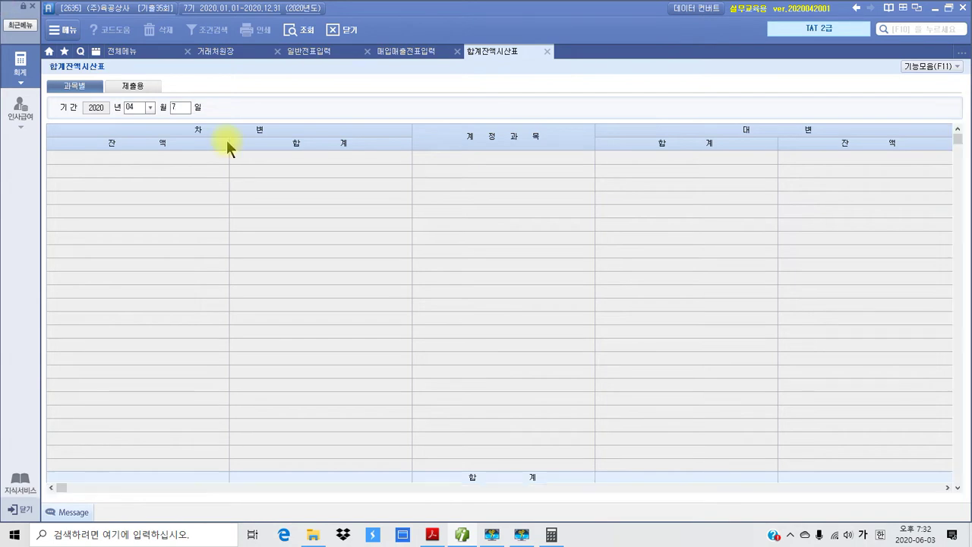
Step: Check the 대손충당금 balance belonging to 외상매출금 and compare it with the write-off amount in the Calculator
left_click(455, 248)
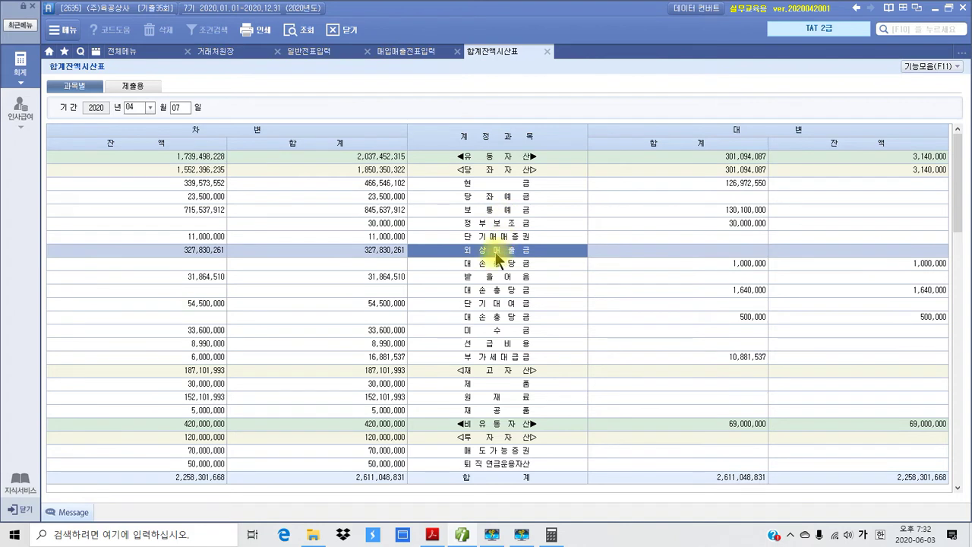
left_click(497, 263)
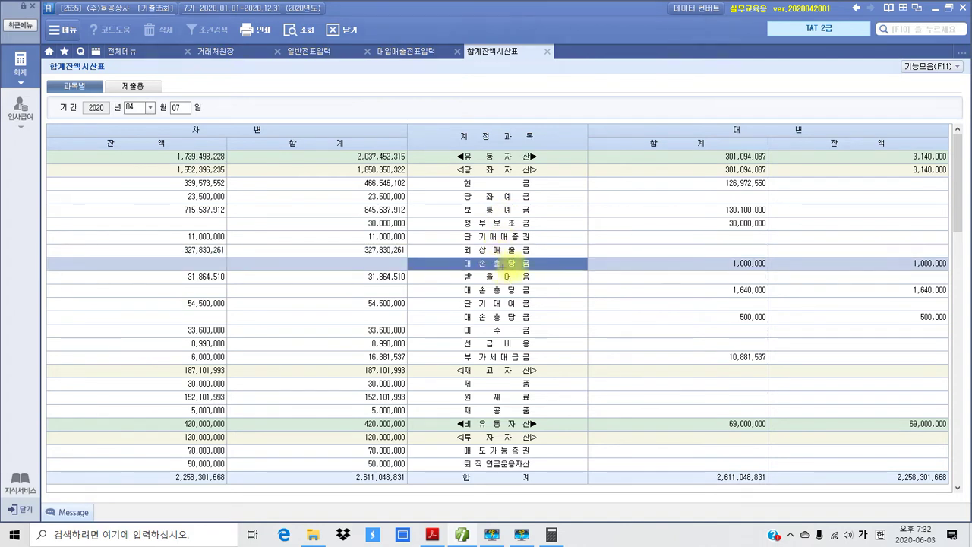
left_click(873, 263)
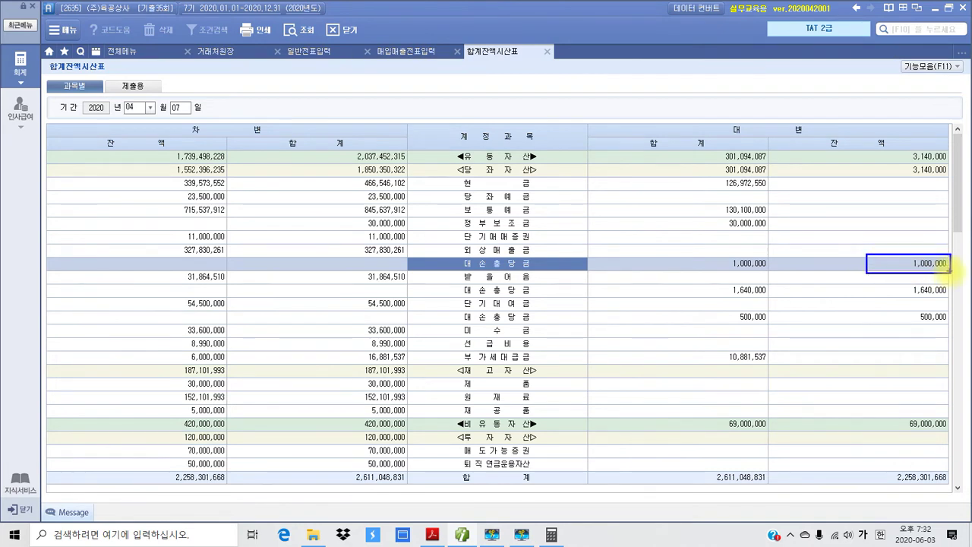
left_click(501, 266)
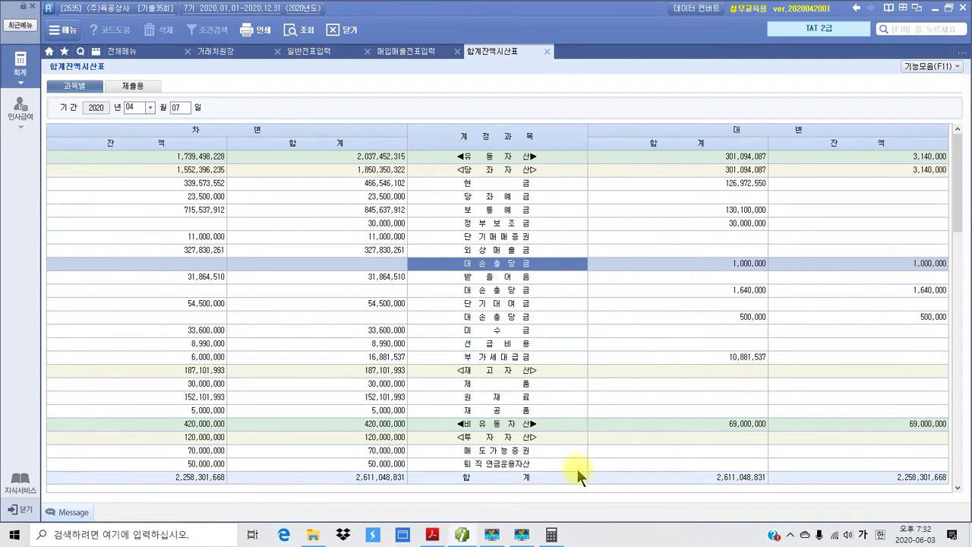
left_click(552, 534)
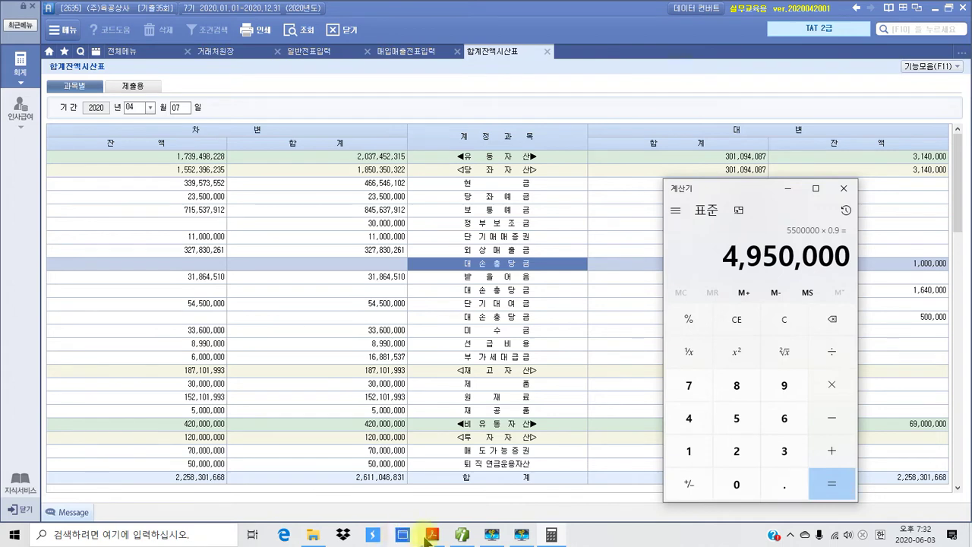
left_click(461, 534)
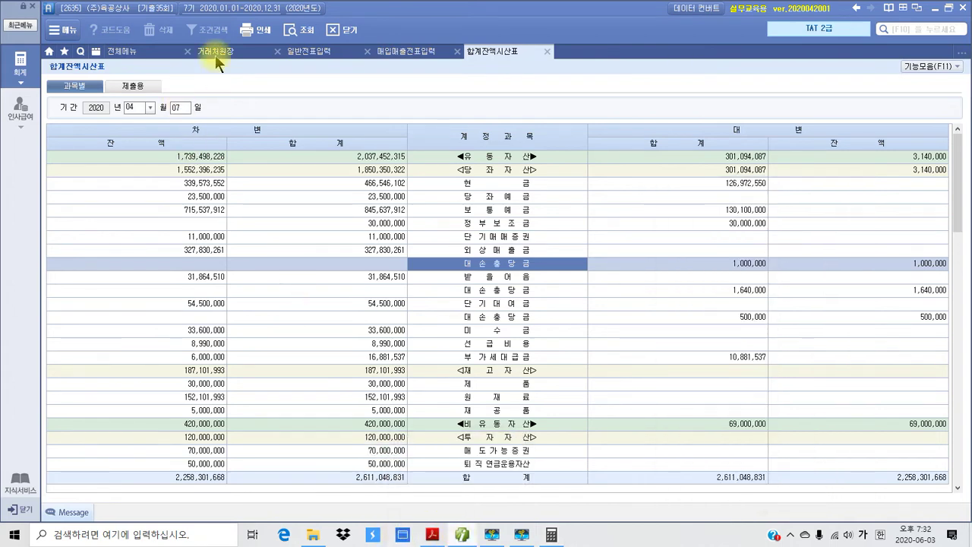
Step: Return to 일반전표입력 and set the voucher date to April 7
left_click(299, 53)
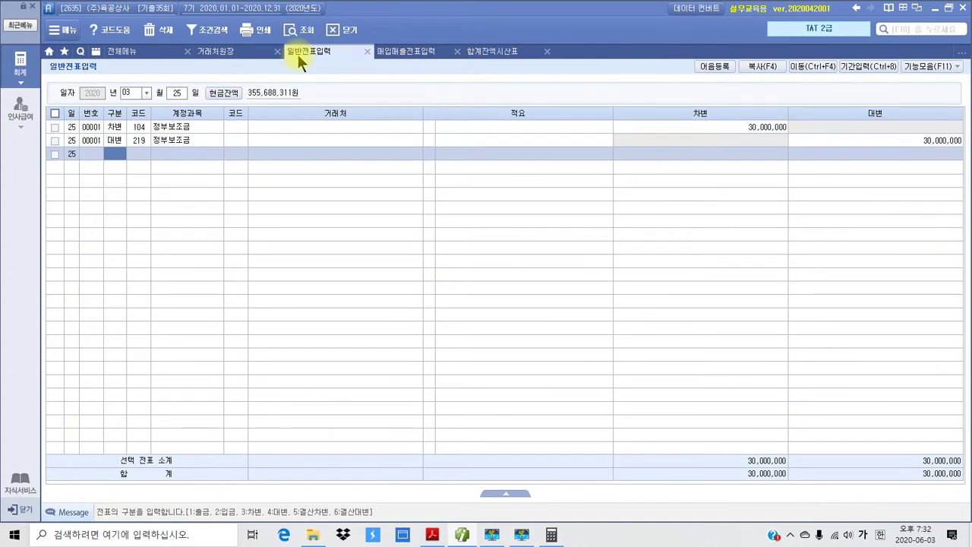
left_click(137, 92)
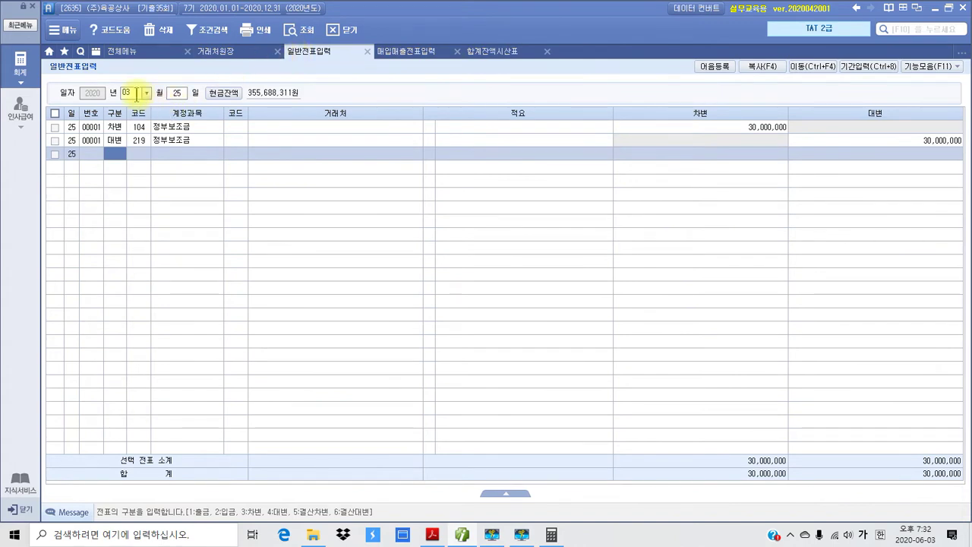
type("7")
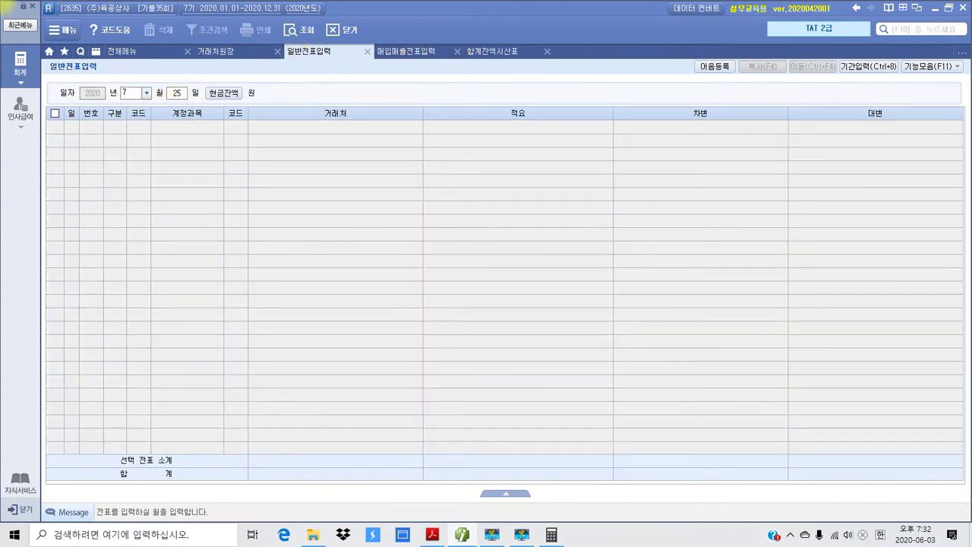
key("BackSpace")
left_click(146, 93)
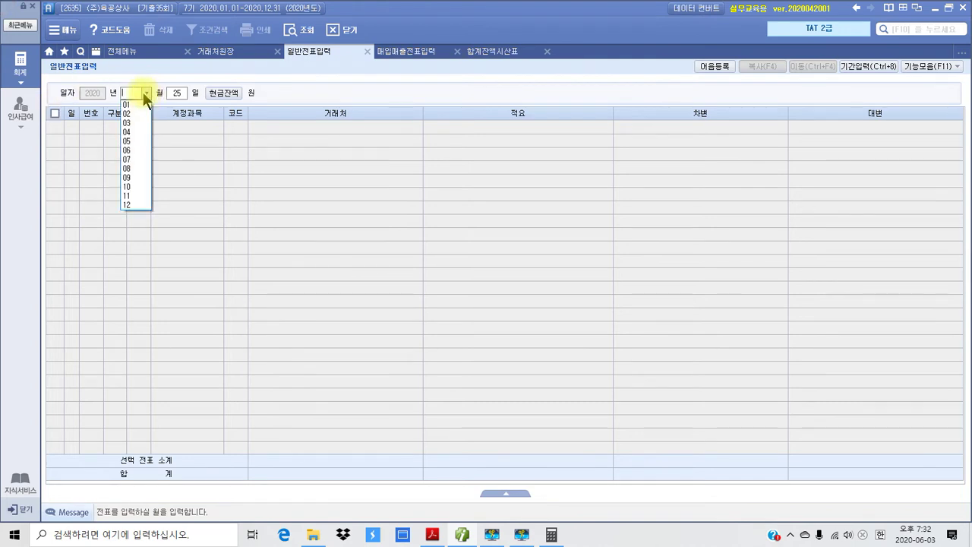
left_click(135, 130)
type("7")
key("Return")
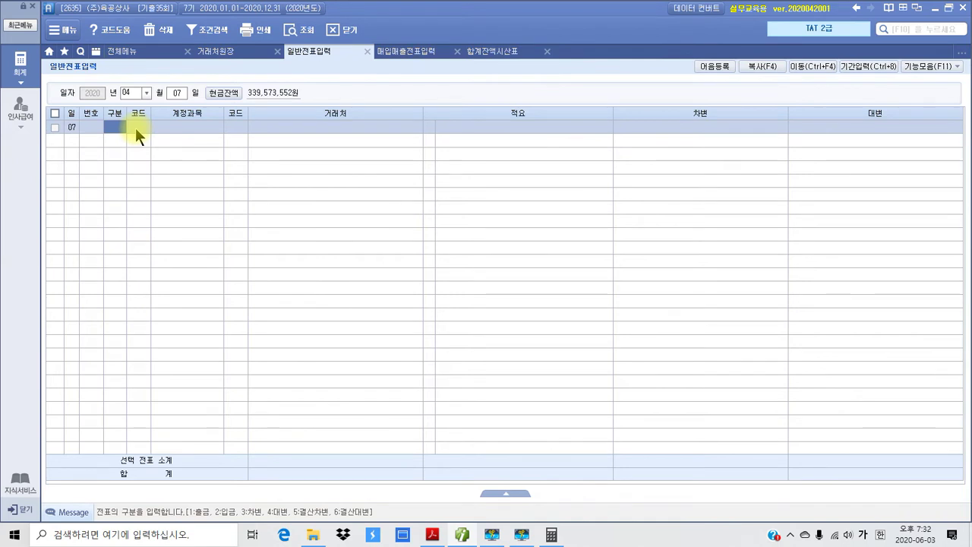
Step: Enter a credit line for account 108 외상매출금 with customer (주)송파상회 and an amount of 4,950,000
type("4")
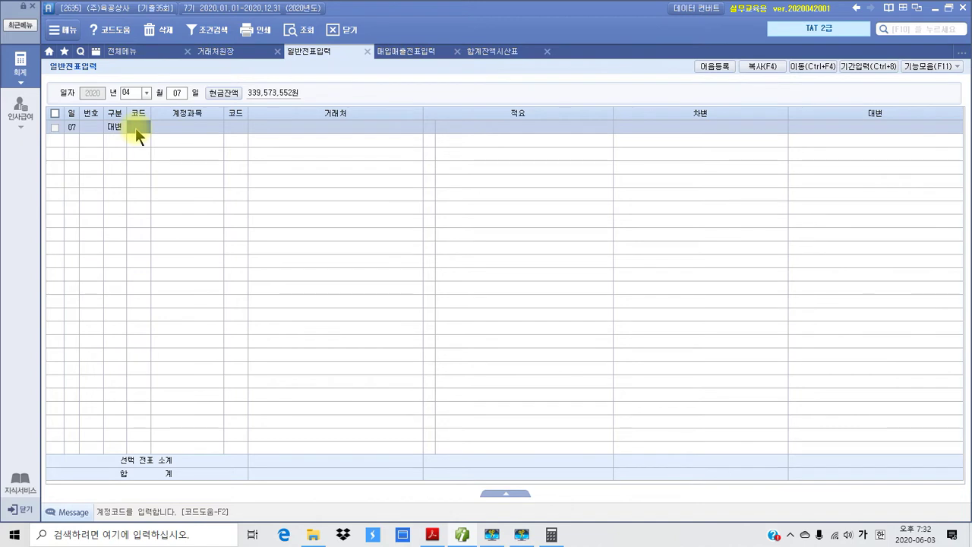
type("108")
key("Return")
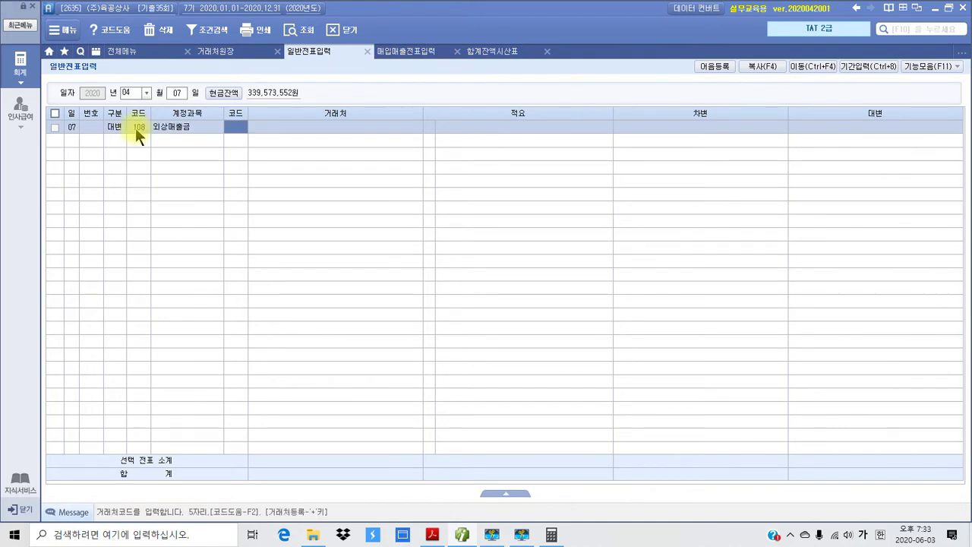
type("송")
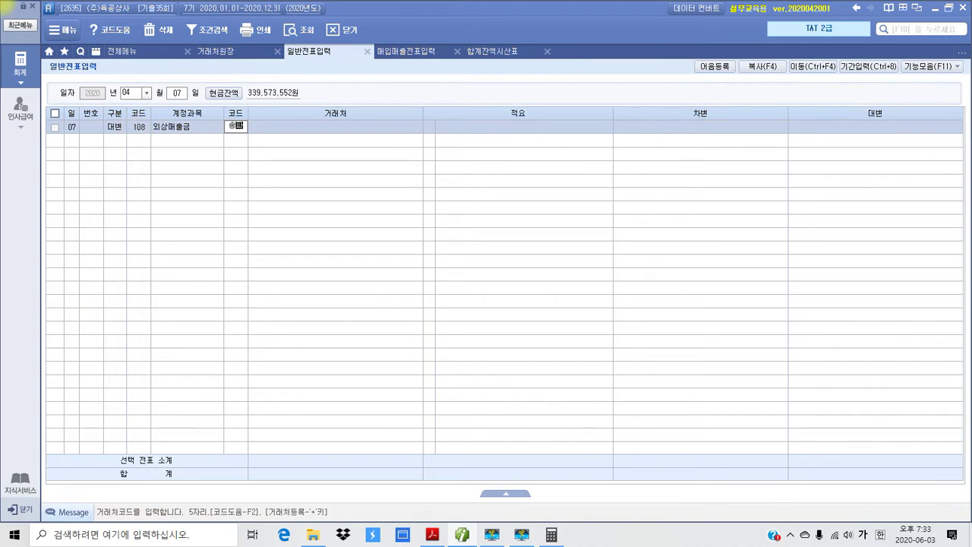
key("Return")
key("Return")
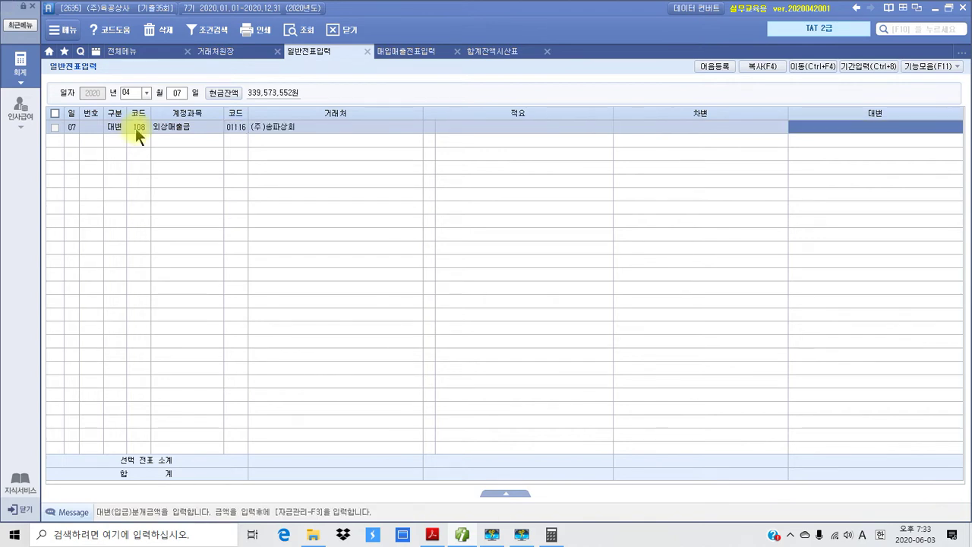
left_click(552, 535)
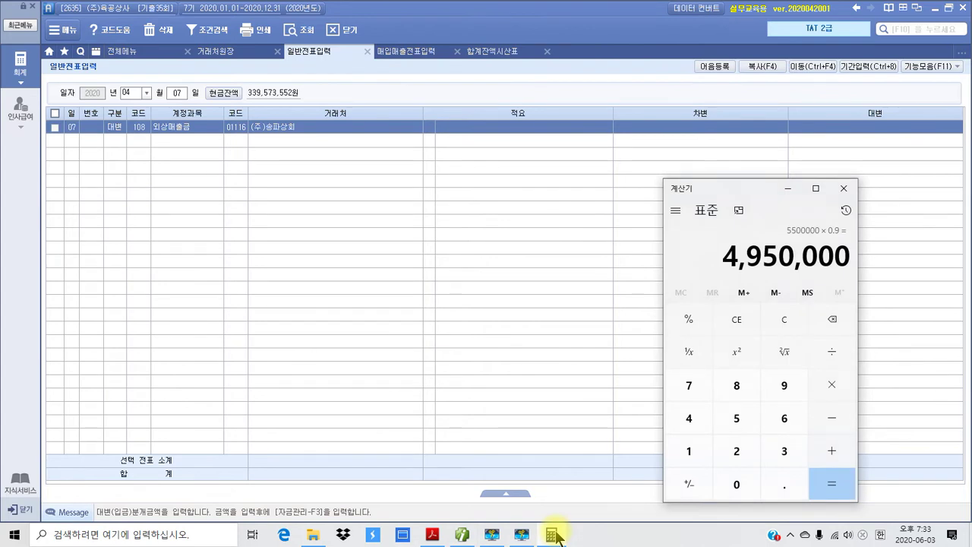
left_click(553, 535)
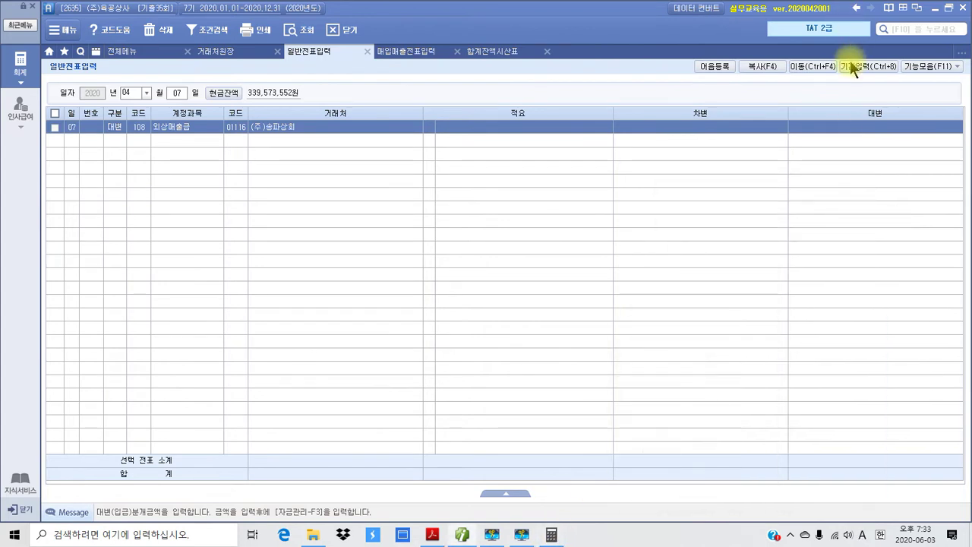
left_click(837, 124)
type("4950000")
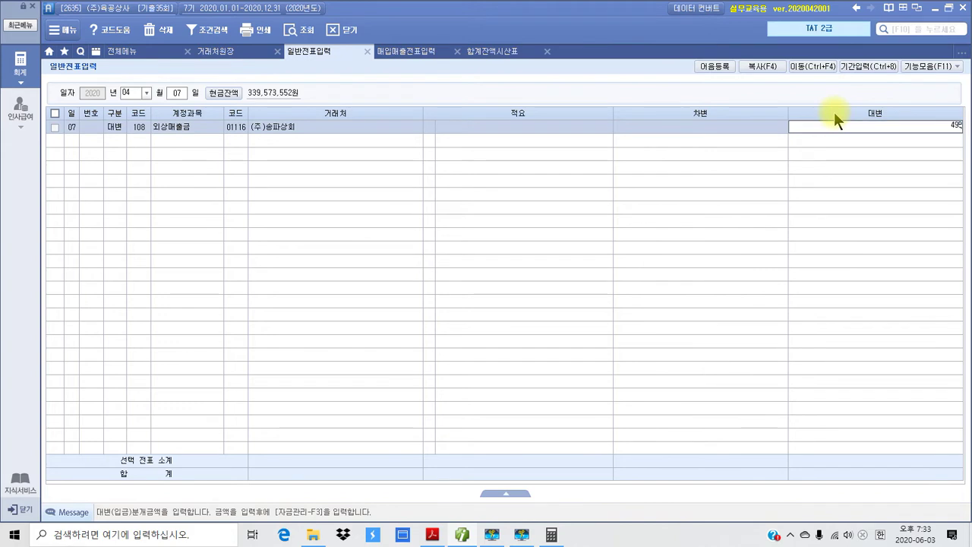
key("Return")
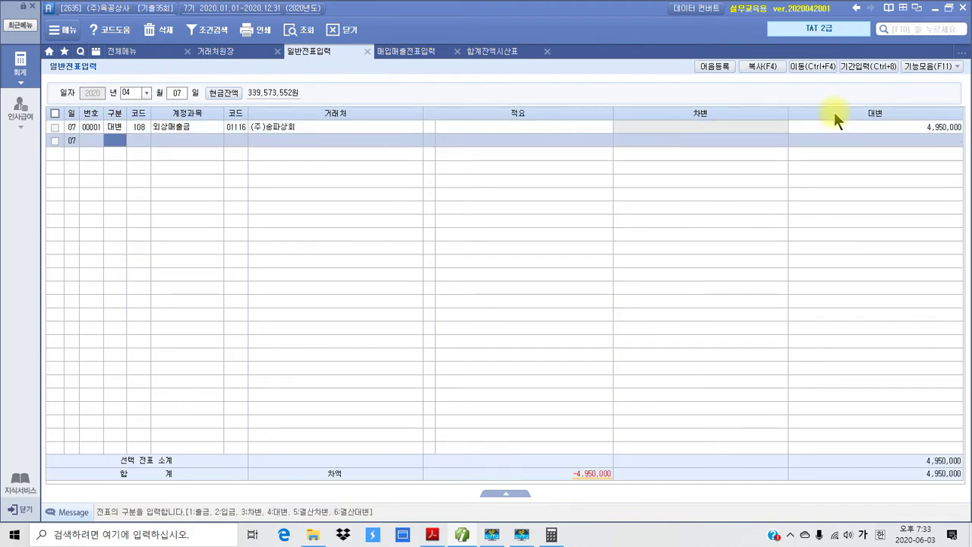
Step: Add a debit line for account 109 대손충당금 with an amount of 1,000,000 and no customer
type("3")
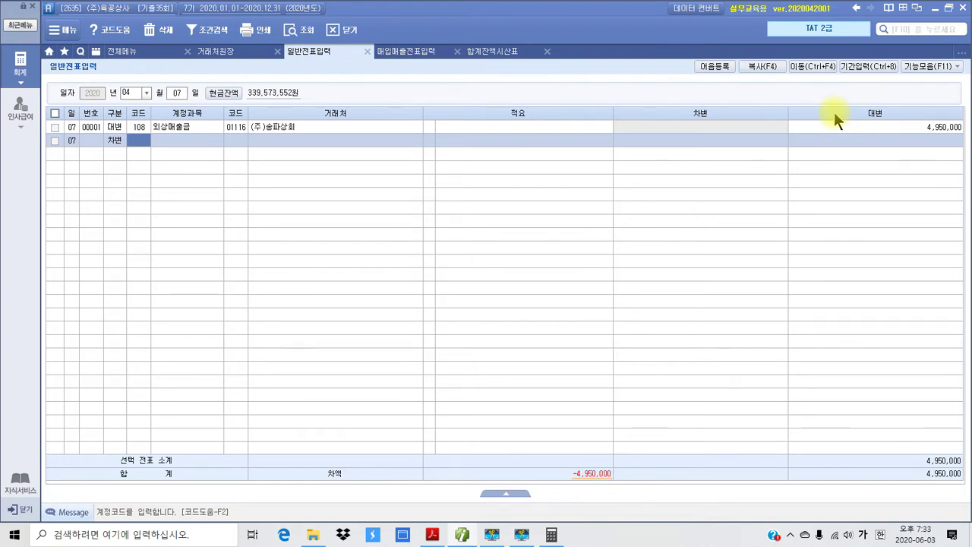
type("109")
key("Return")
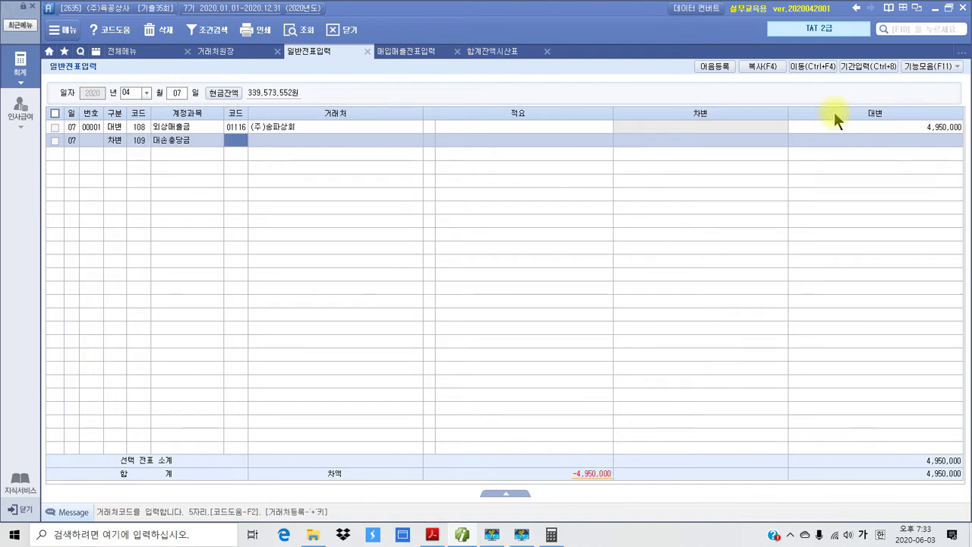
key("Return")
key("Return")
key("Return")
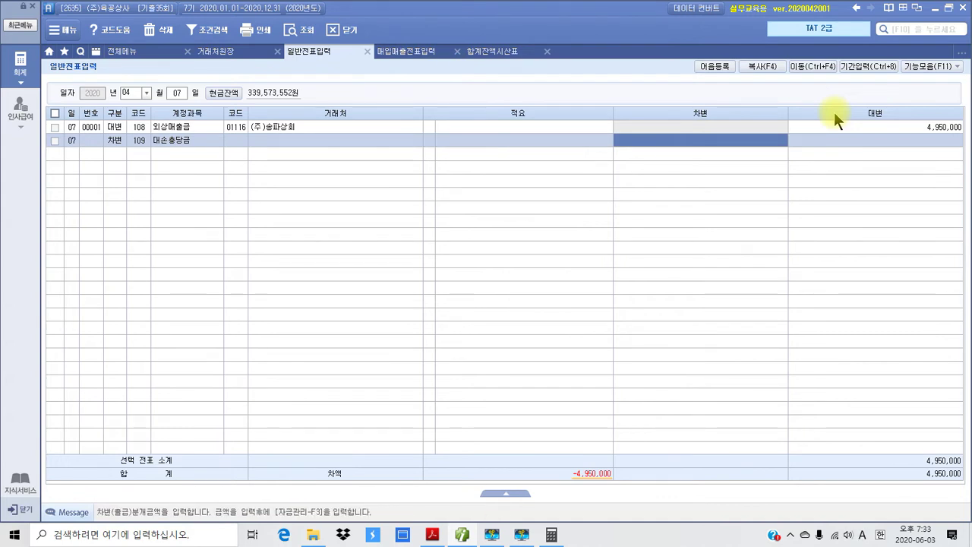
type("1000000")
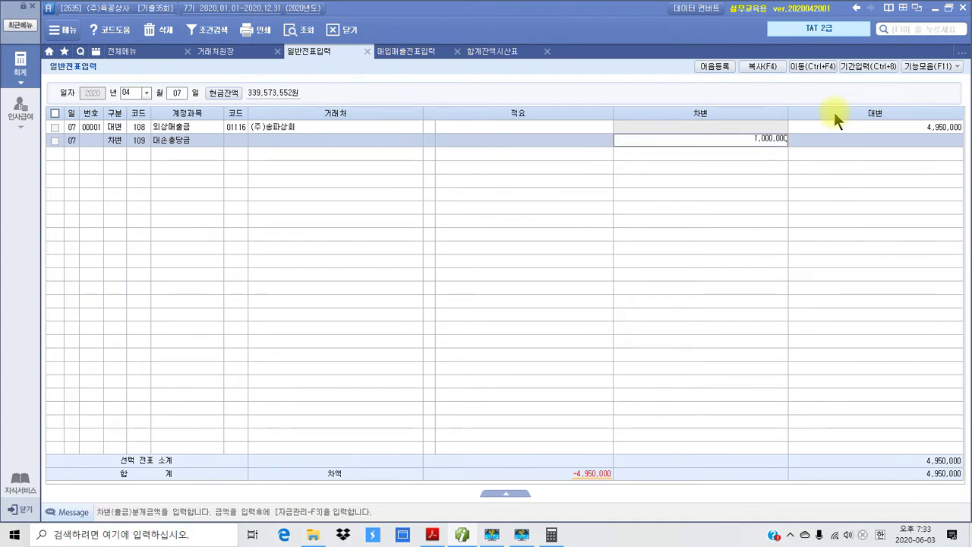
key("Return")
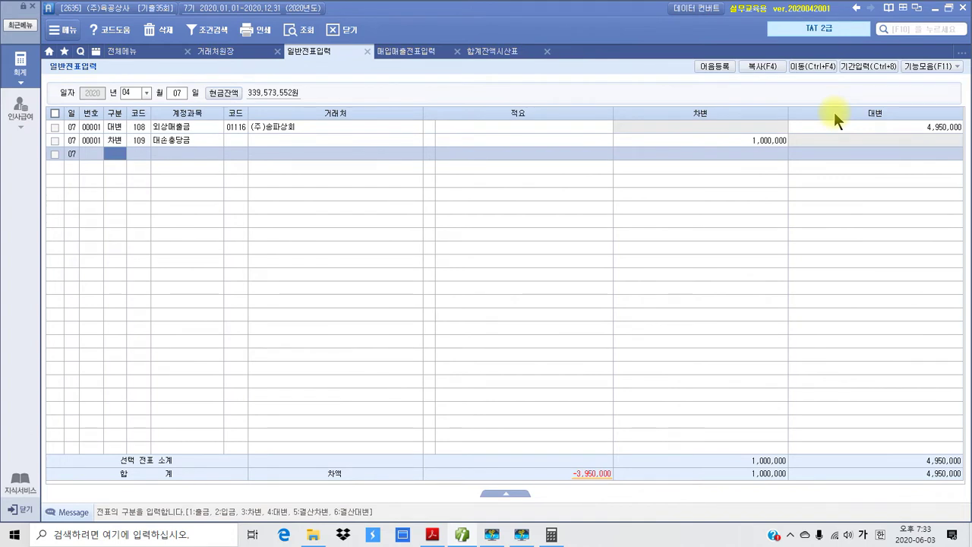
Step: Start another debit line and assign it account 835 대손상각비 by looking up 대손
type("3")
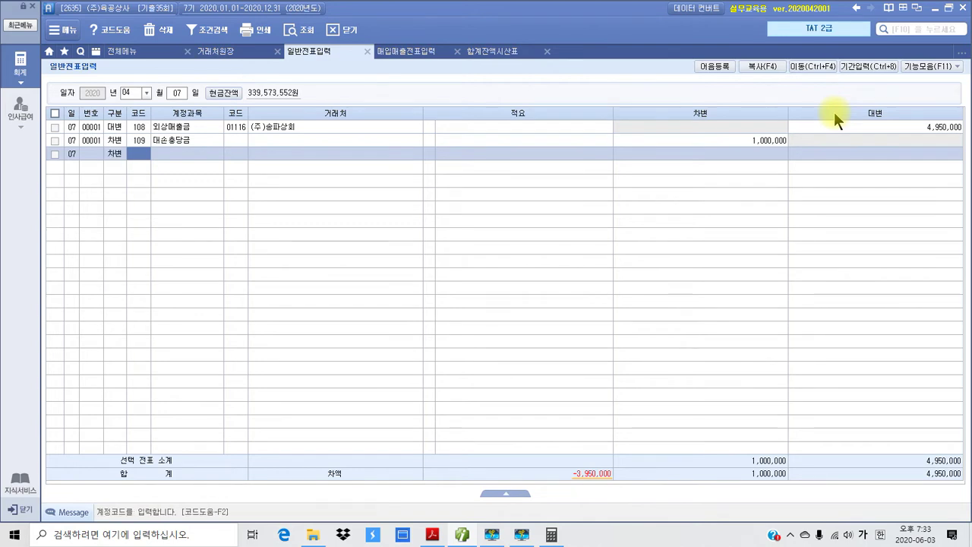
type("대손")
key("Return")
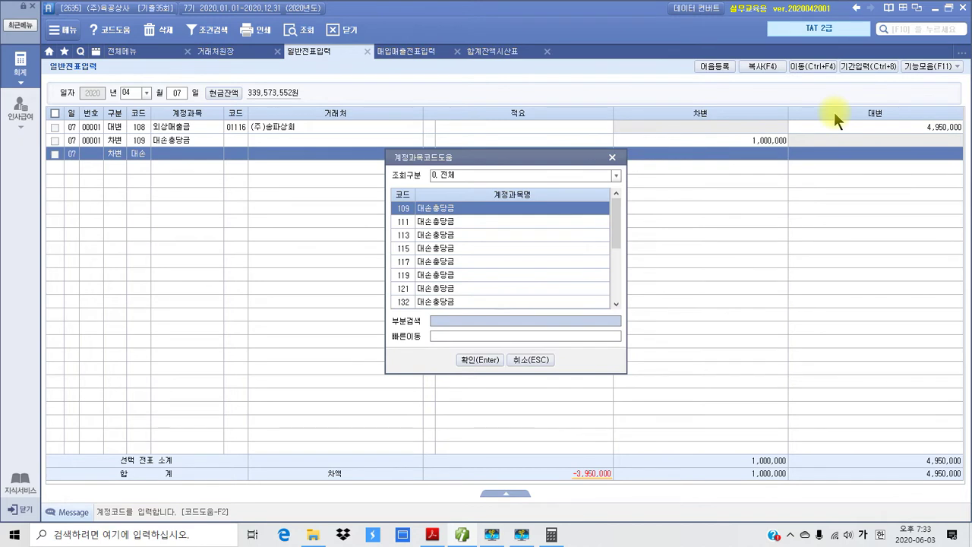
key("Down")
key("Down")
key("Down")
key("Down")
key("Down")
key("Down")
key("Down")
key("Down")
key("Down")
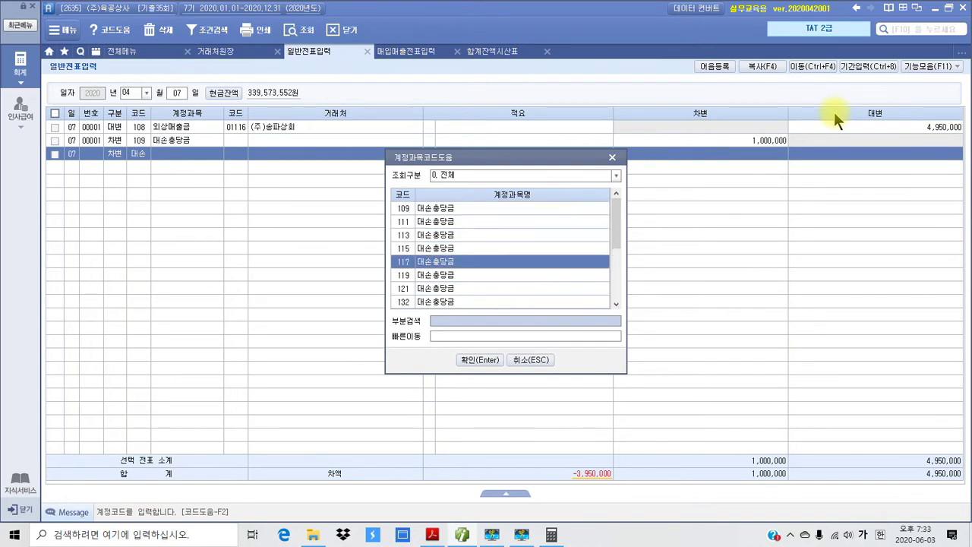
key("Down")
key("Down")
key("Up")
key("Up")
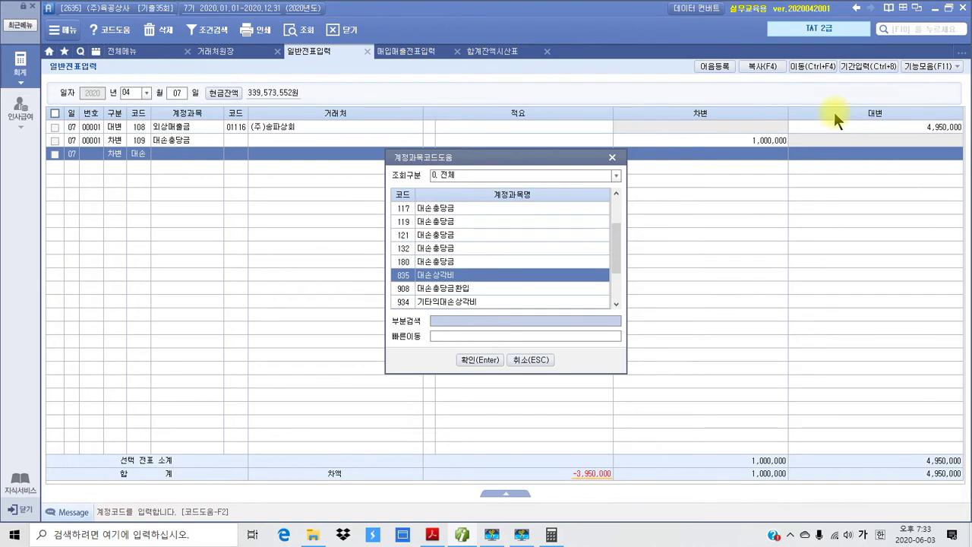
key("Return")
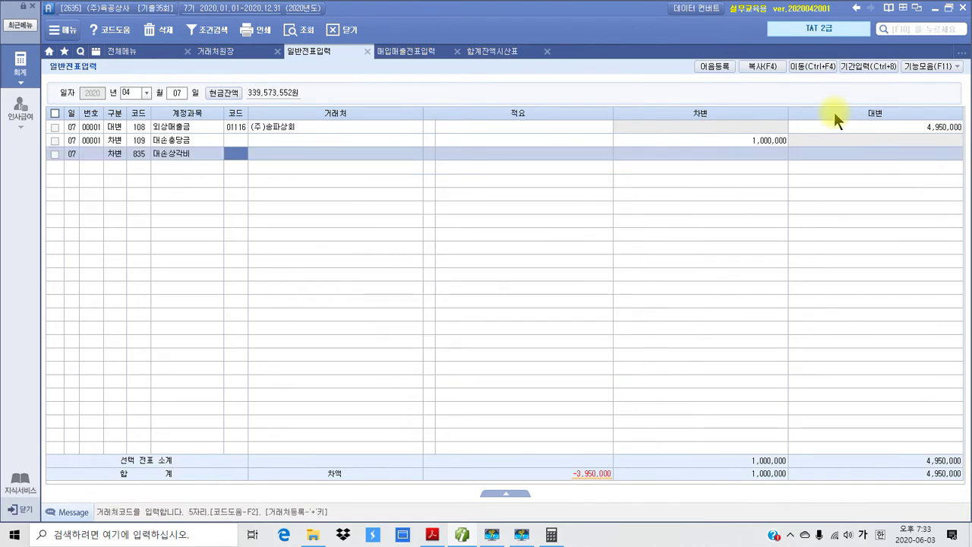
Step: Enter 3,950,000 as the debit amount of the 대손상각비 line, leaving its customer and description blank
key("Return")
key("Return")
key("Return")
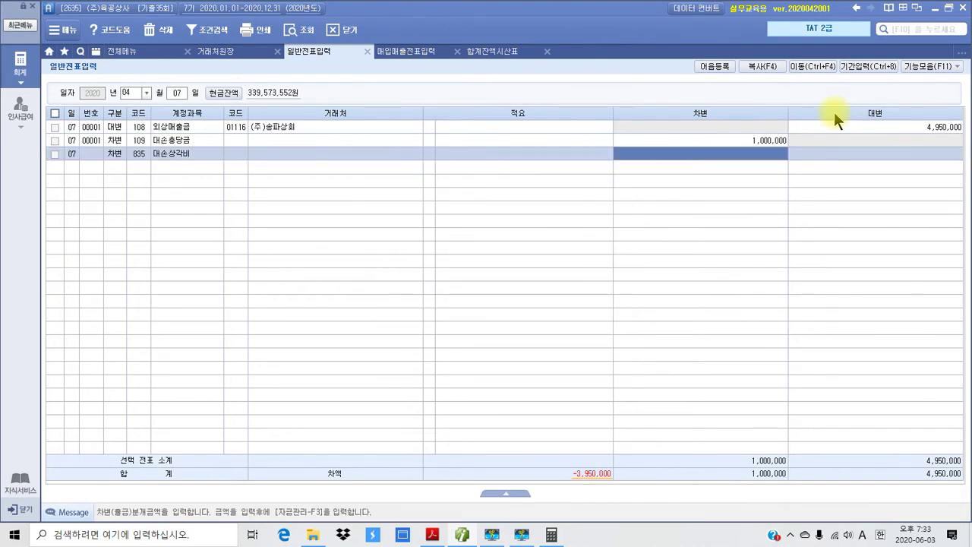
type("3950000")
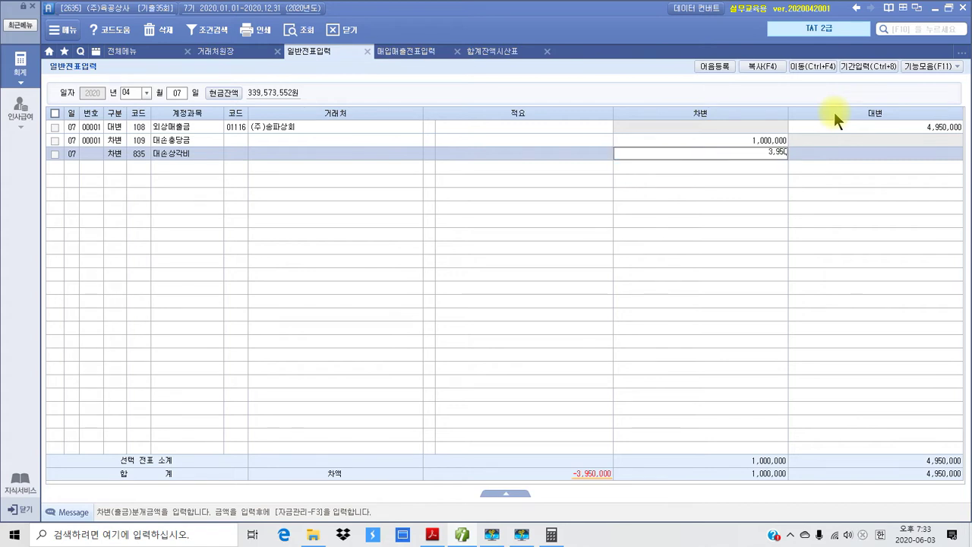
key("Return")
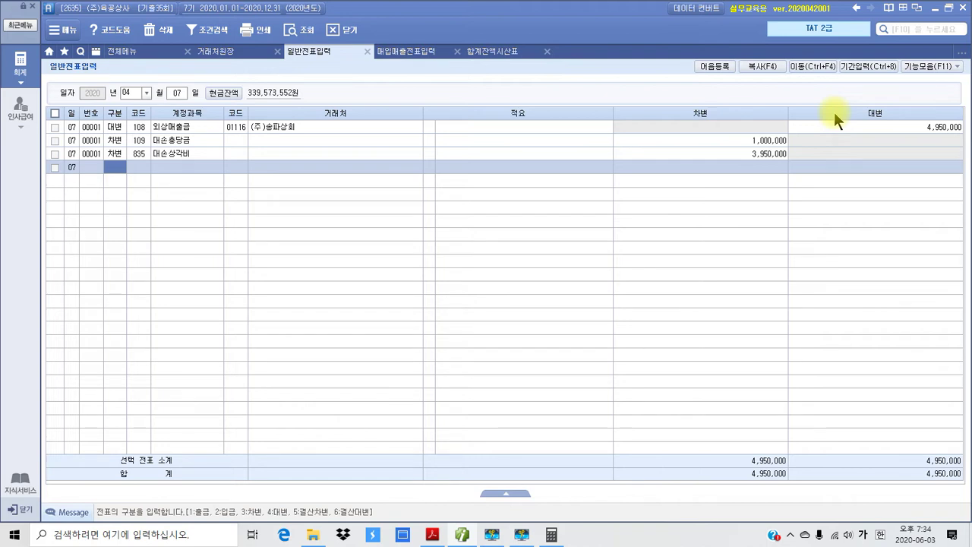
Step: Switch to the exam PDF in Acrobat Reader and mark question 4's 숙박비, 교통비, 식대 and 거래처식사 expenses
left_click(430, 537)
scroll(460, 390, "down", 5)
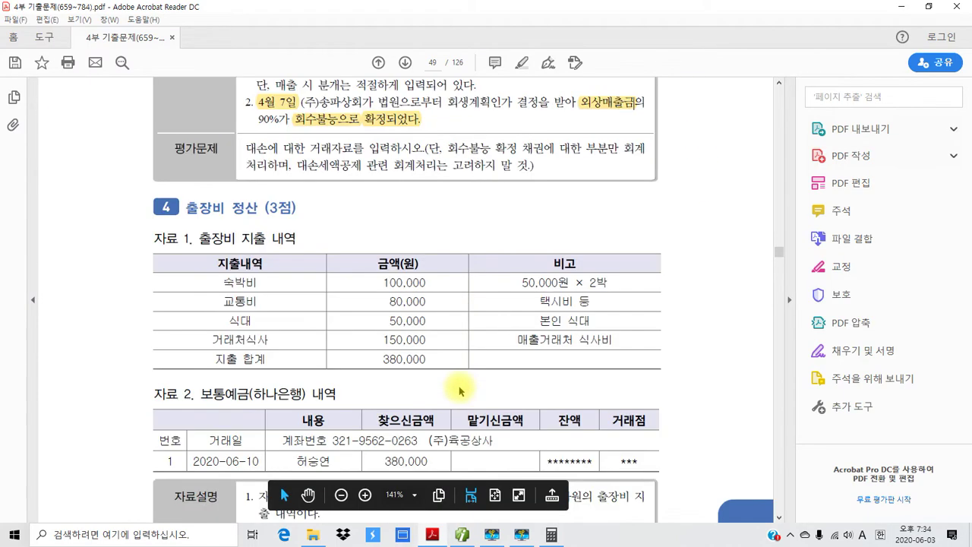
scroll(459, 390, "down", 1)
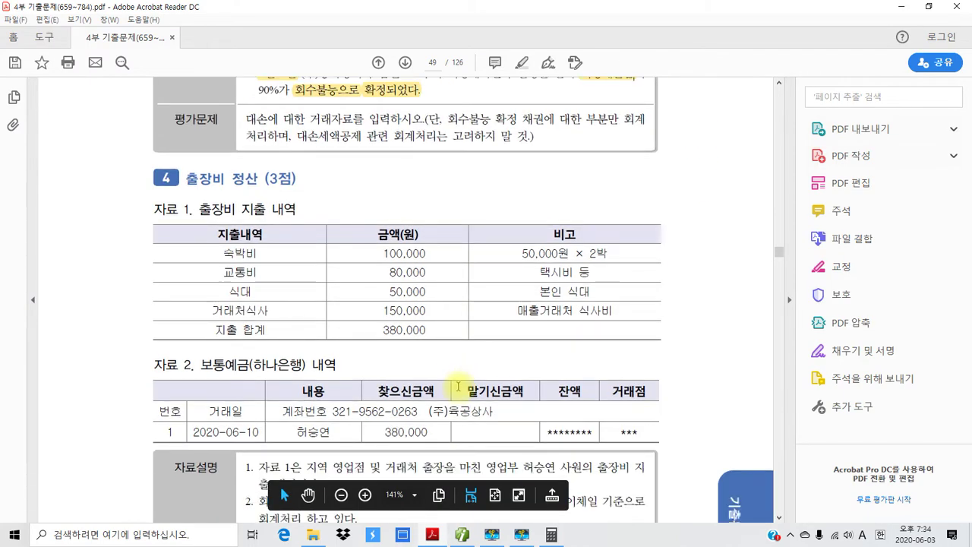
scroll(458, 387, "down", 2)
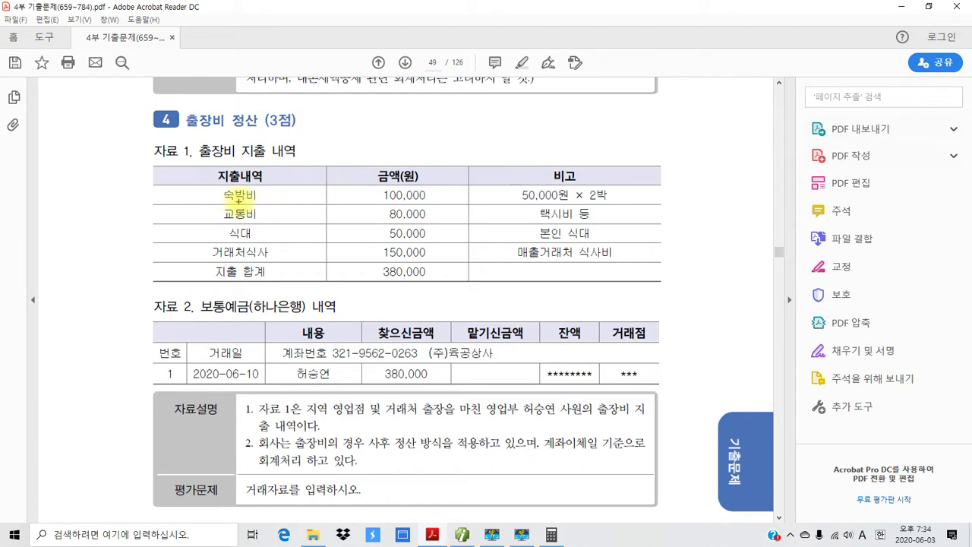
mouse_move(222, 202)
left_mouse_down()
mouse_move(261, 202)
mouse_move(265, 220)
mouse_move(252, 239)
left_mouse_up()
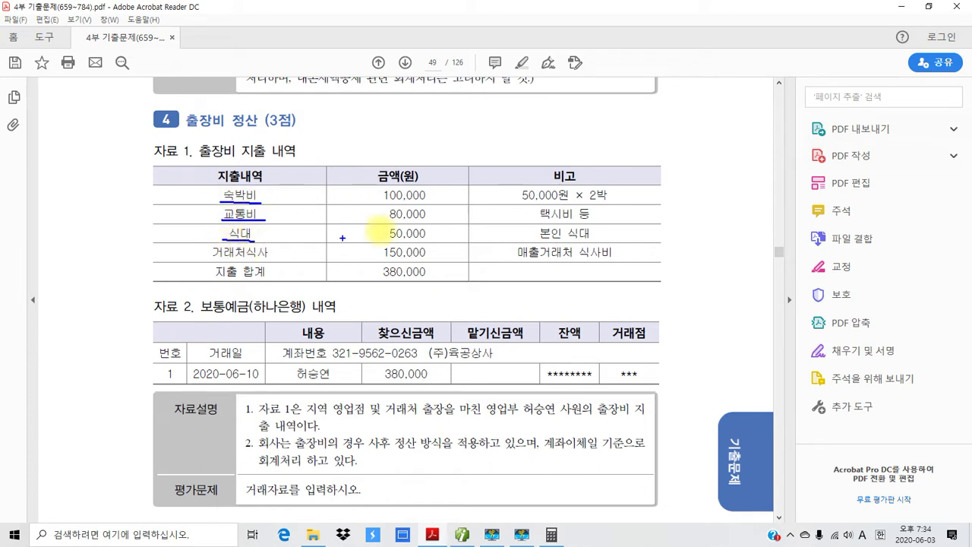
mouse_move(384, 191)
left_mouse_down()
mouse_move(363, 212)
mouse_move(374, 241)
left_mouse_up()
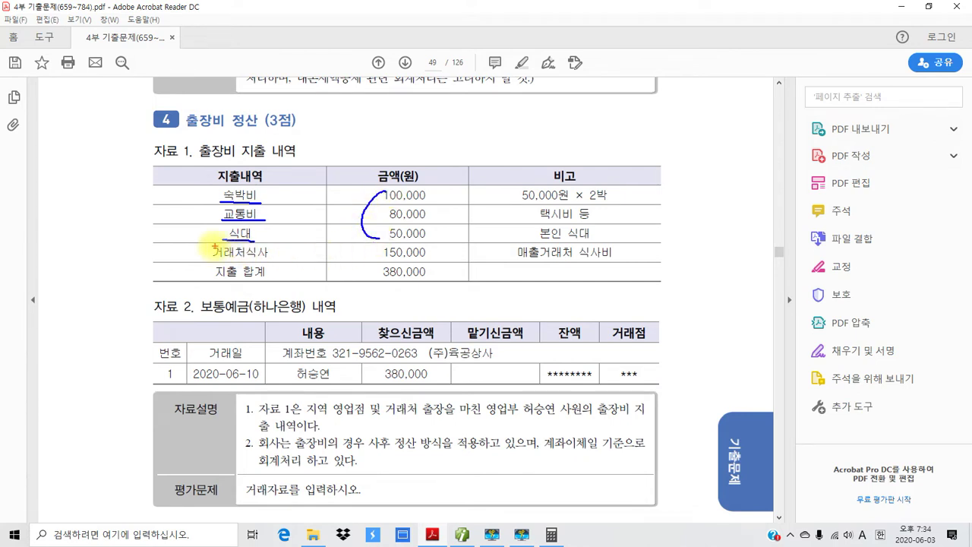
left_click_drag(207, 243, 439, 261)
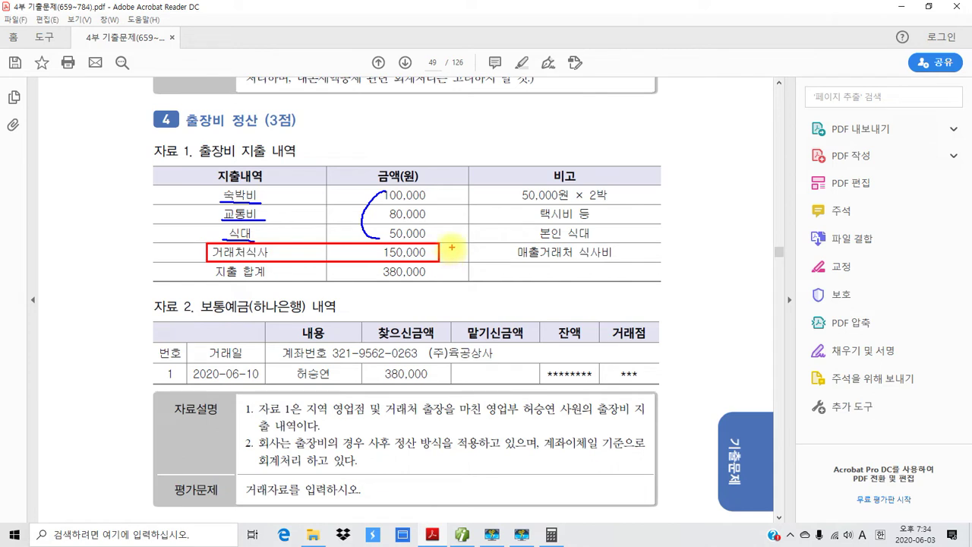
left_click_drag(455, 250, 459, 246)
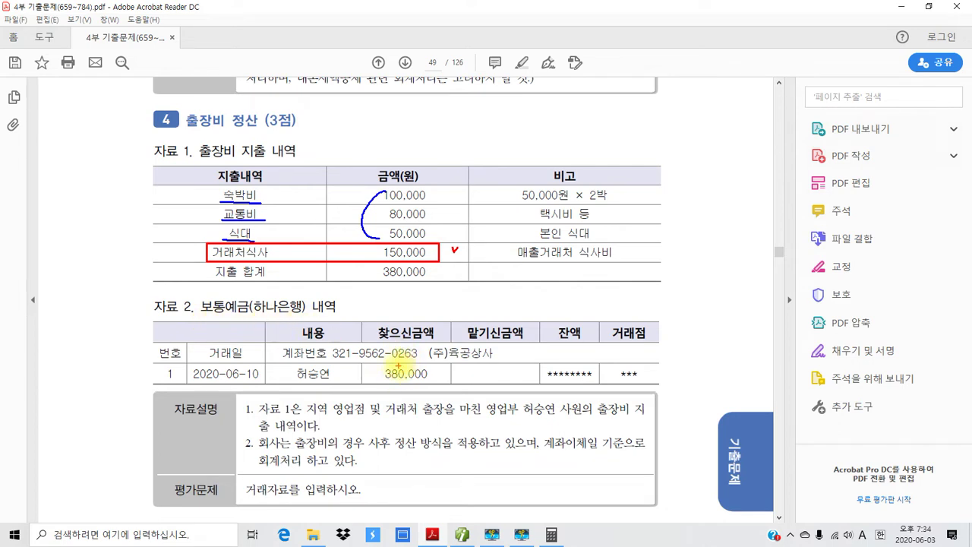
Step: Mark question 4's 380,000 withdrawal, the 사후 정산 방식 note and the 06-10 transaction date
mouse_move(403, 365)
left_mouse_down()
mouse_move(380, 375)
mouse_move(410, 382)
mouse_move(440, 365)
left_mouse_up()
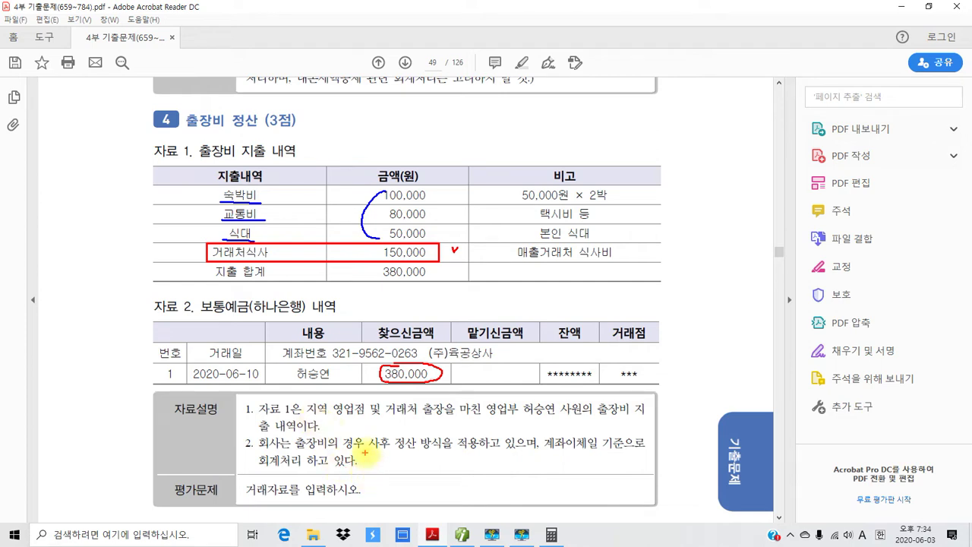
left_click_drag(354, 446, 530, 464)
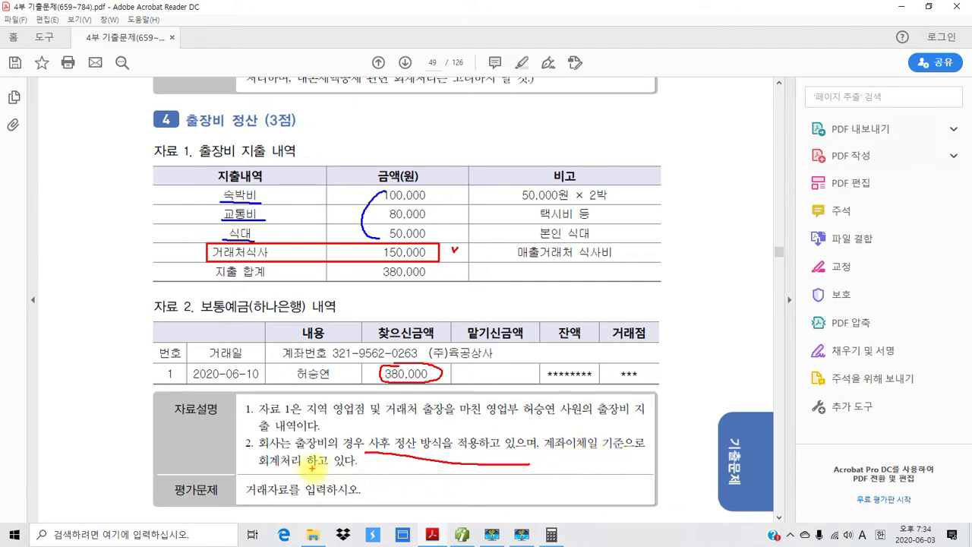
mouse_move(227, 360)
left_mouse_down()
mouse_move(220, 385)
mouse_move(269, 366)
mouse_move(222, 357)
left_mouse_up()
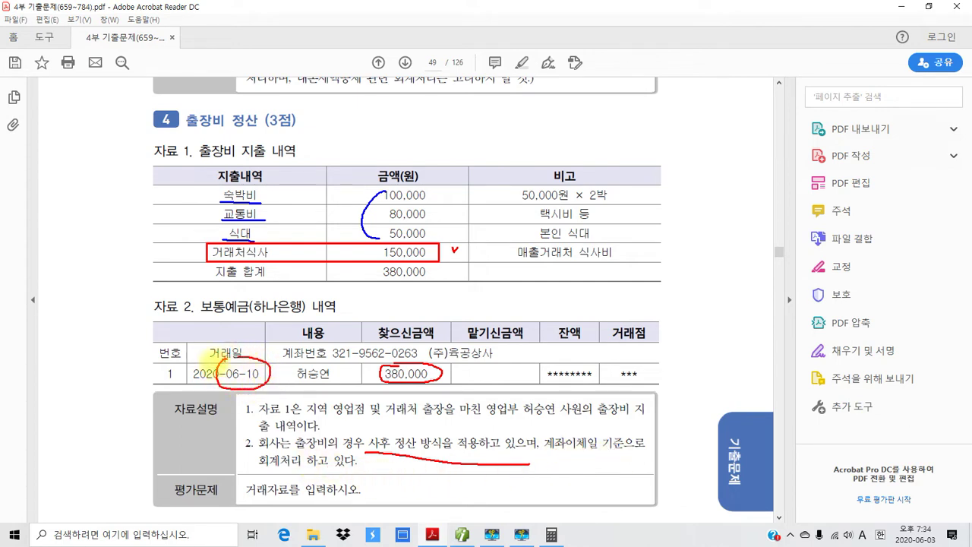
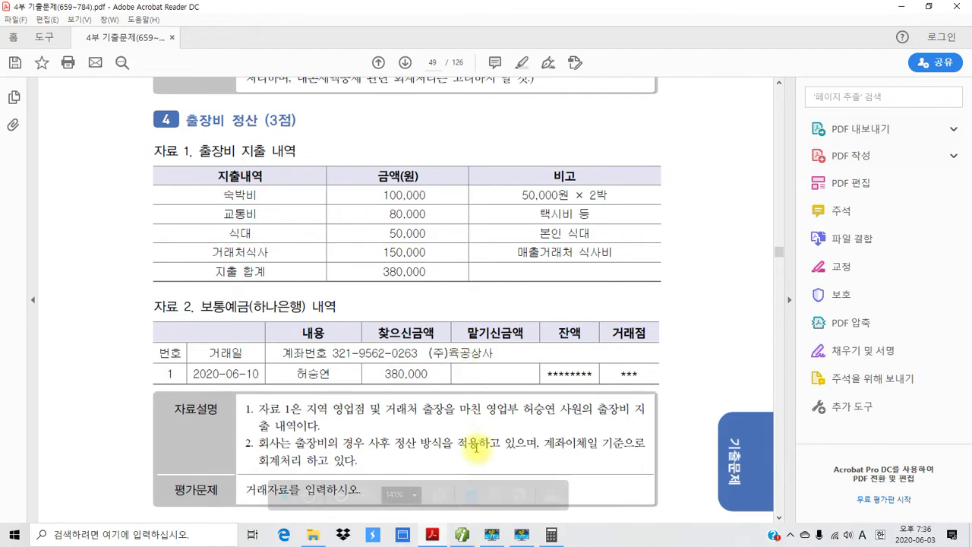
Step: Switch back to Smart A and set the 일반전표입력 voucher date to June 10
left_click(462, 534)
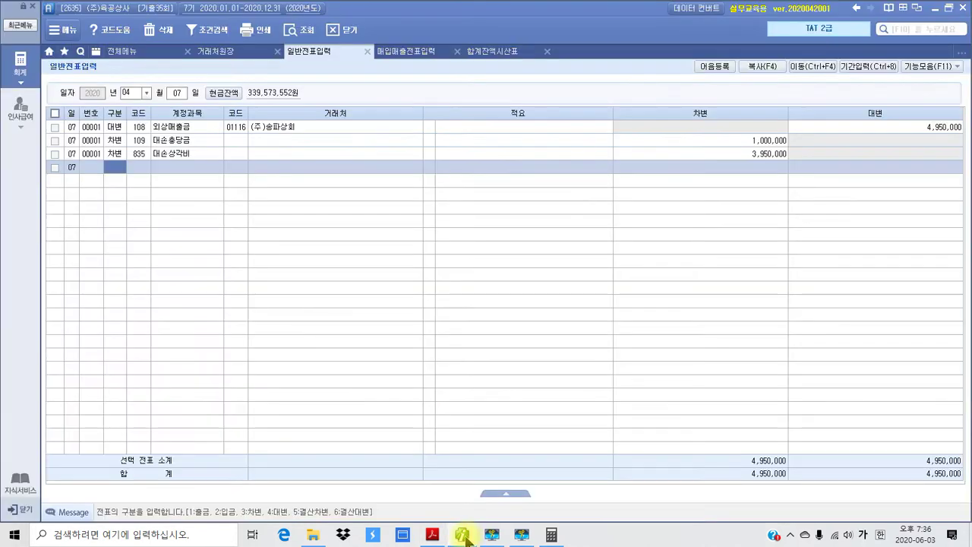
left_click(133, 93)
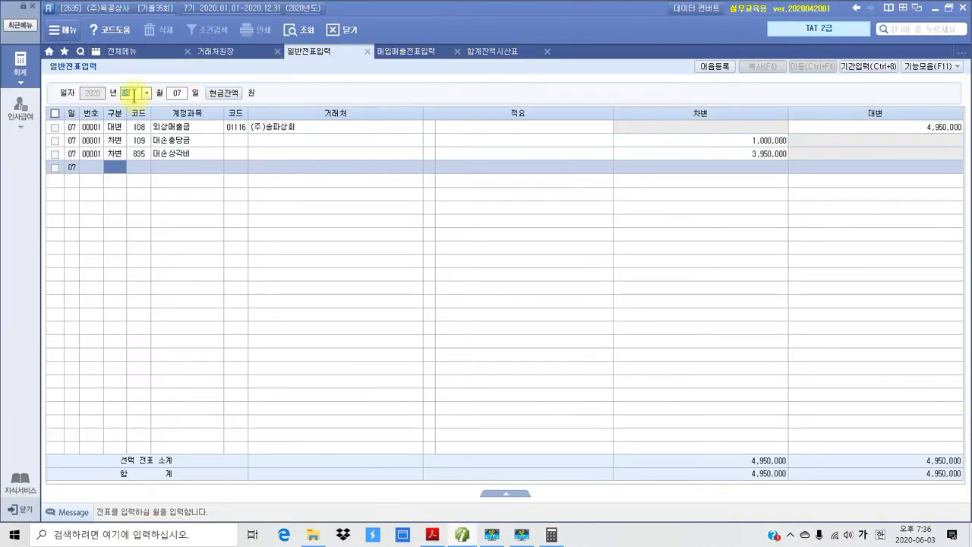
type("06")
key("Return")
type("10")
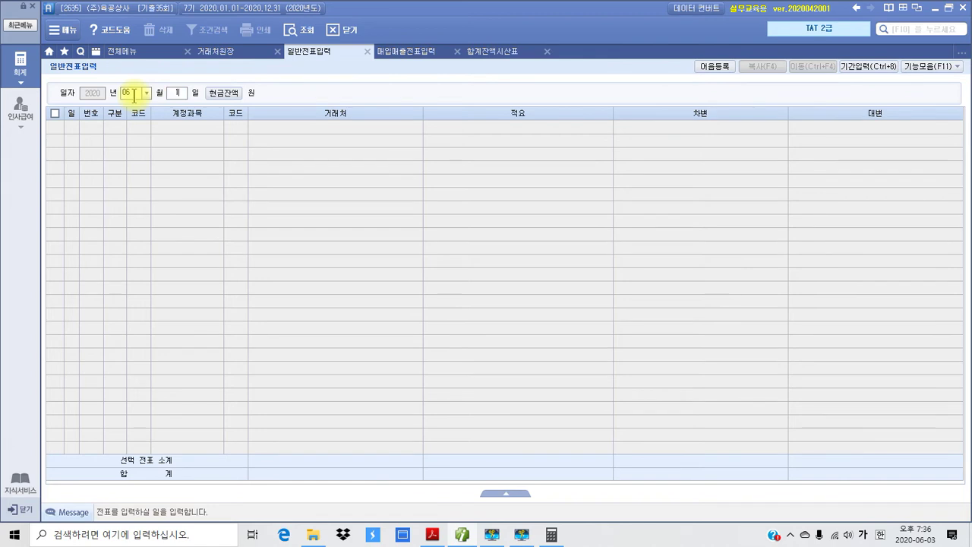
Step: Enter a credit line on the June 10 voucher for account 103 보통예금 with customer 하나은행 and an amount of 380,000
key("Return")
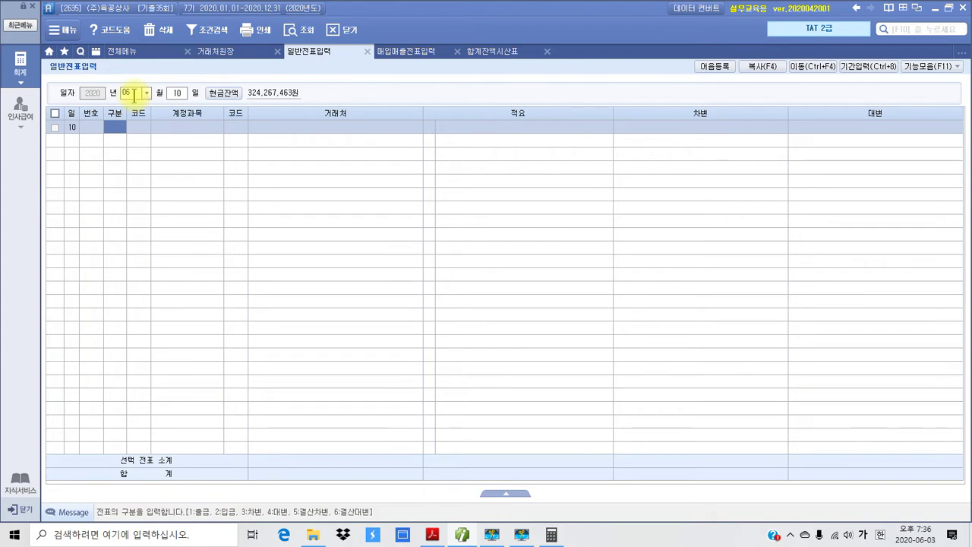
type("4")
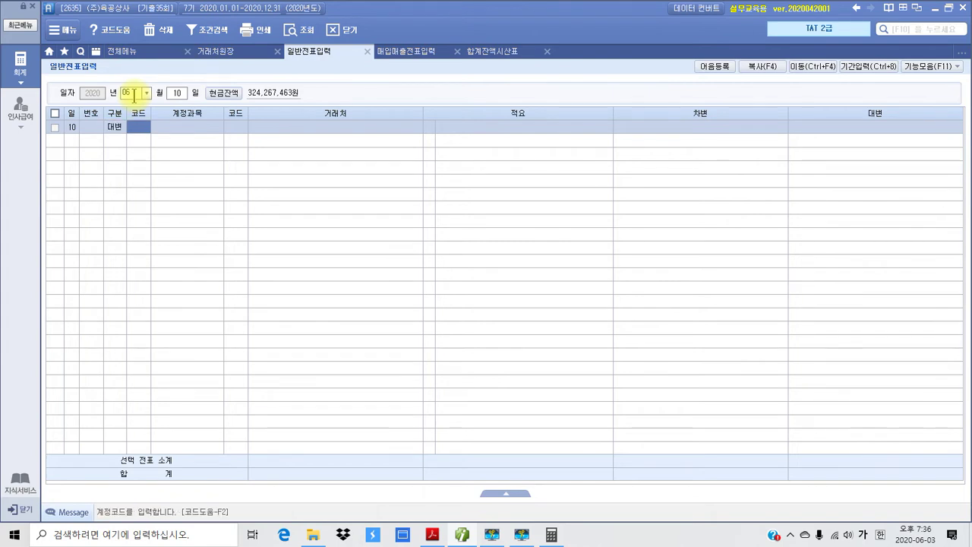
type("103")
key("Return")
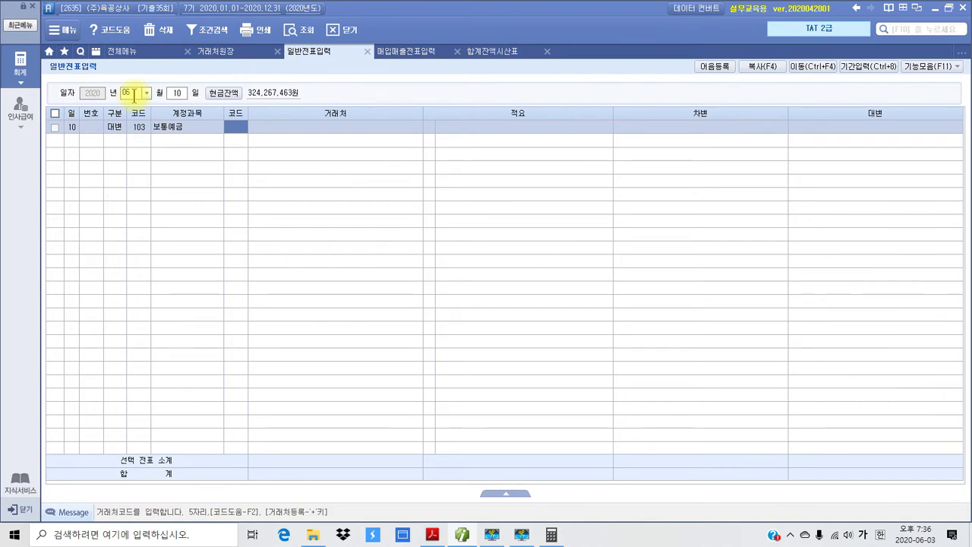
type("하나")
key("Return")
key("Return")
key("Return")
key("Return")
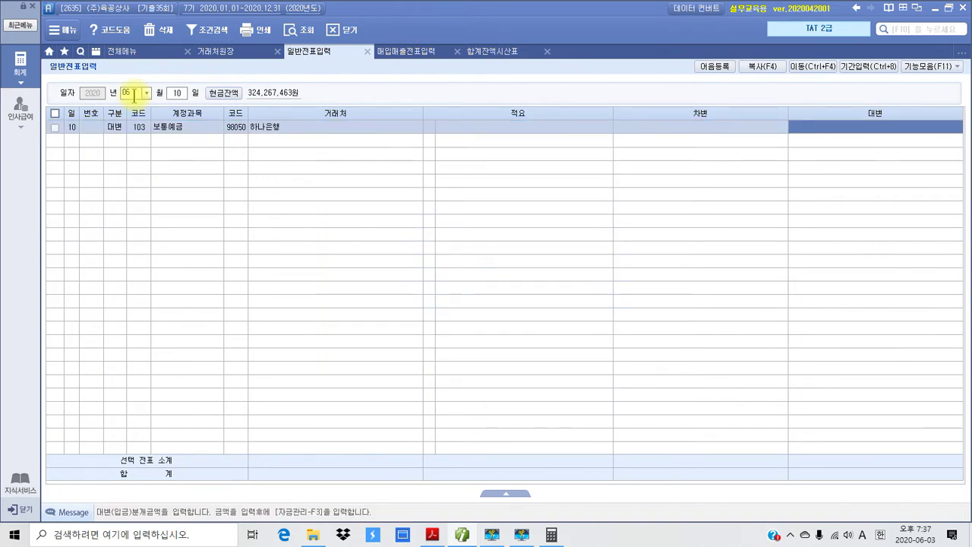
type("3800000")
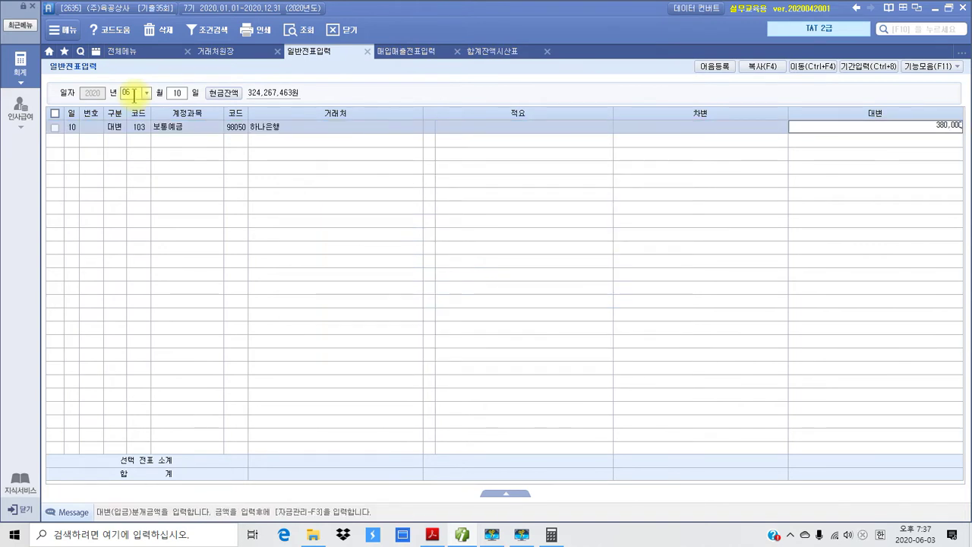
key("Return")
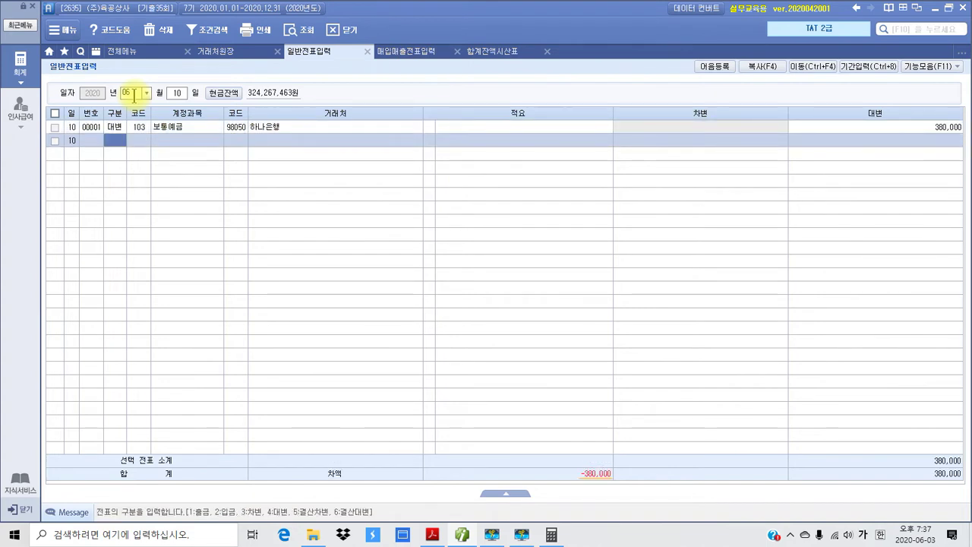
Step: Start a debit line below the 보통예금 line and look up 여비 to assign account 812 여비교통비
type("3")
key("Return")
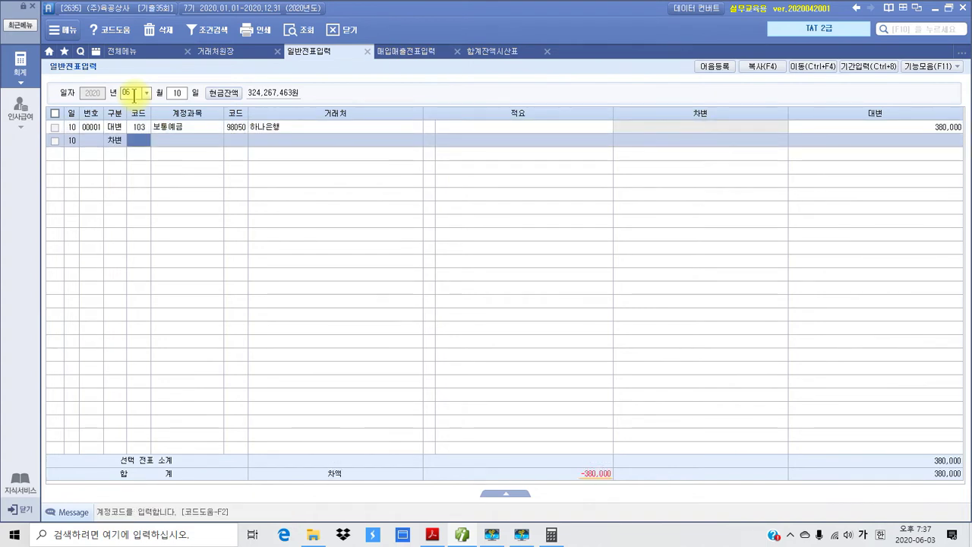
type("임차")
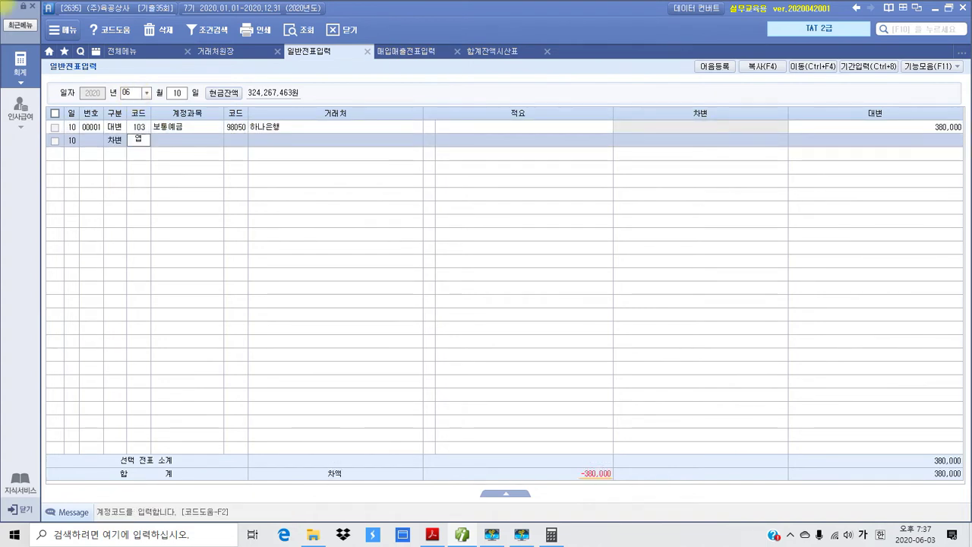
key("Return")
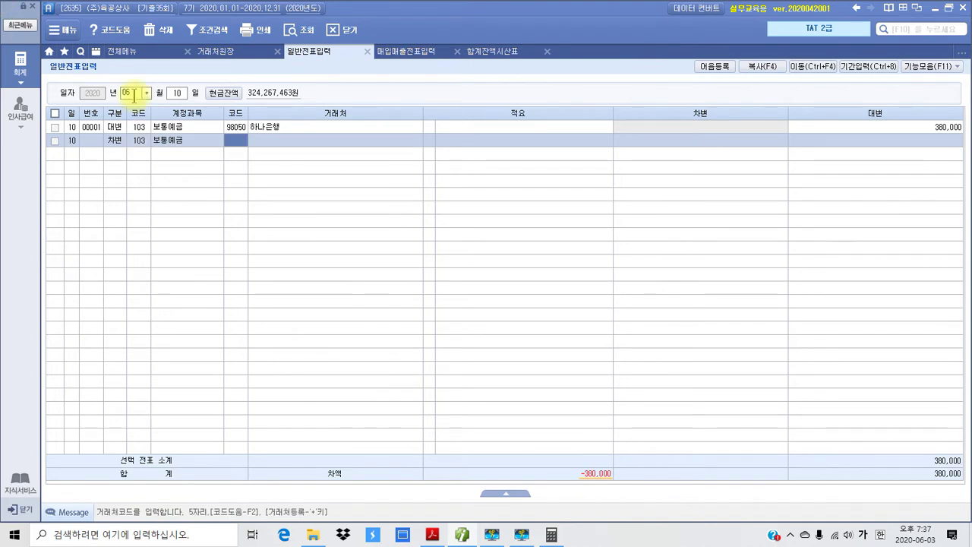
key("shift+Tab")
type("여비")
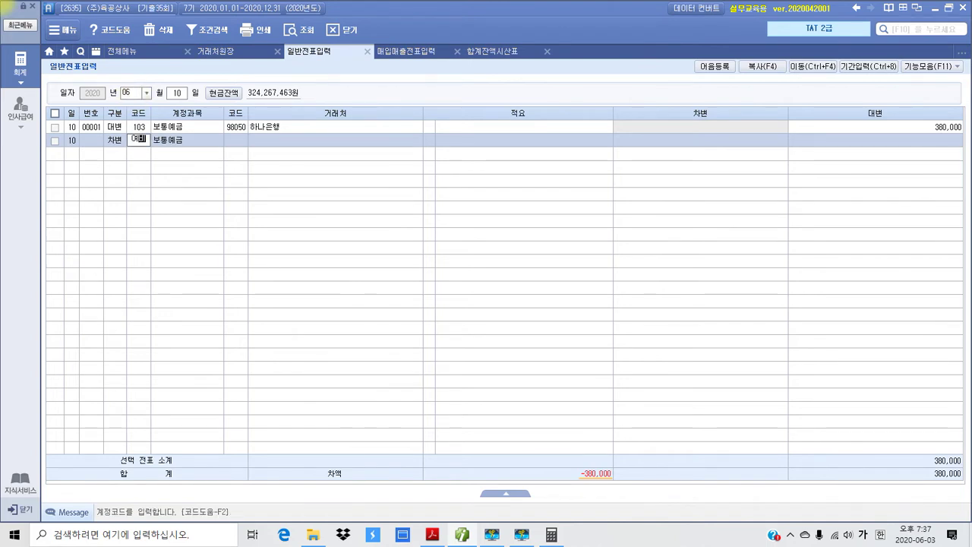
key("Return")
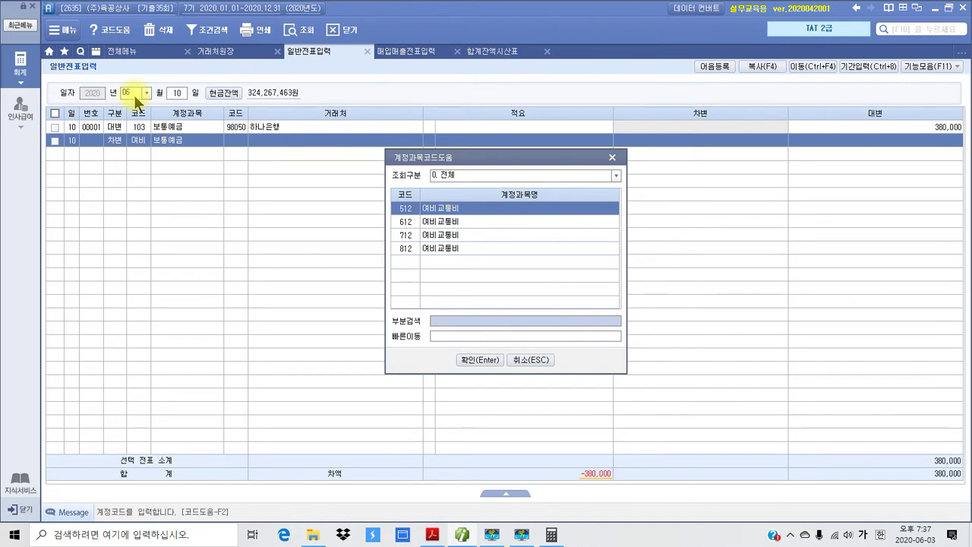
key("Down")
key("Down")
key("Down")
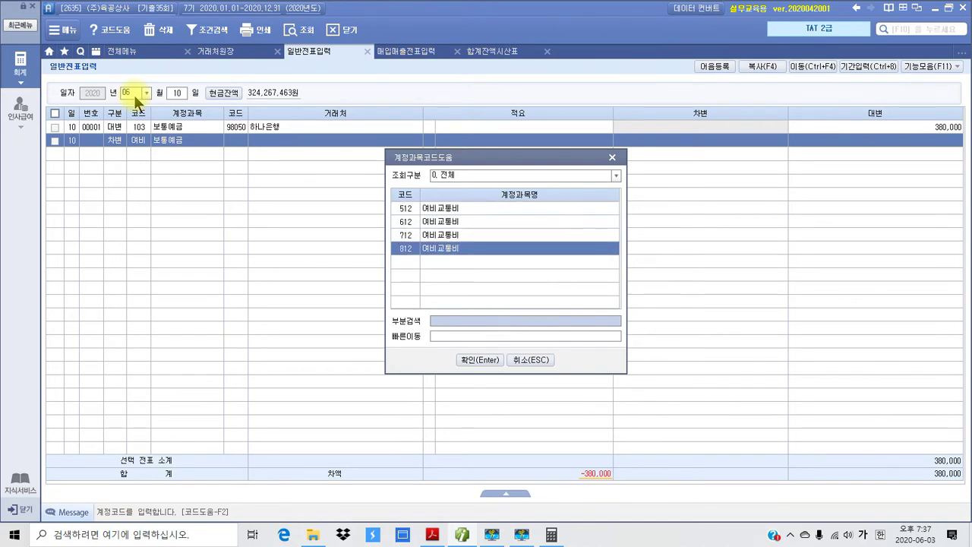
key("Return")
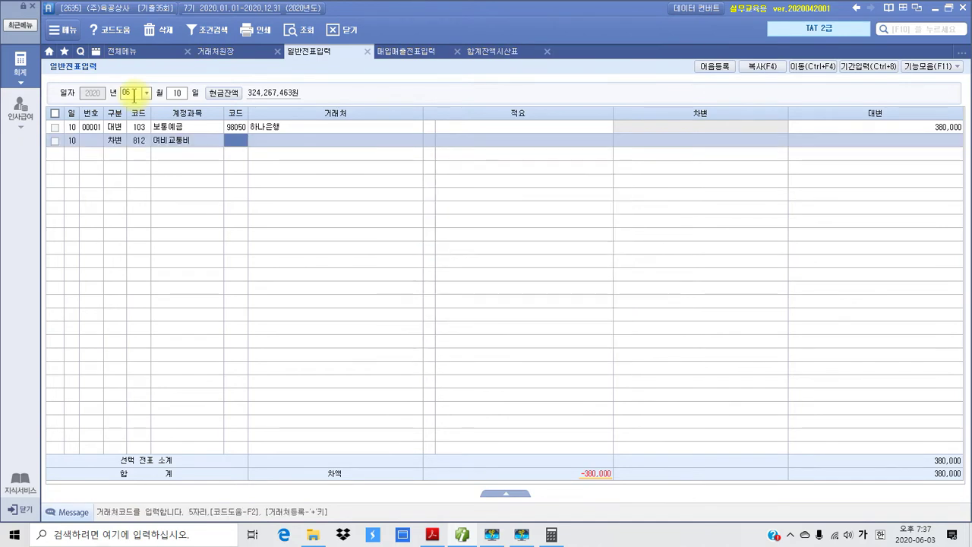
Step: Switch to the exam PDF, mark the 영업부 employee reference in question 4's 자료설명, and return to Smart A
left_click(439, 533)
left_click_drag(486, 409, 556, 410)
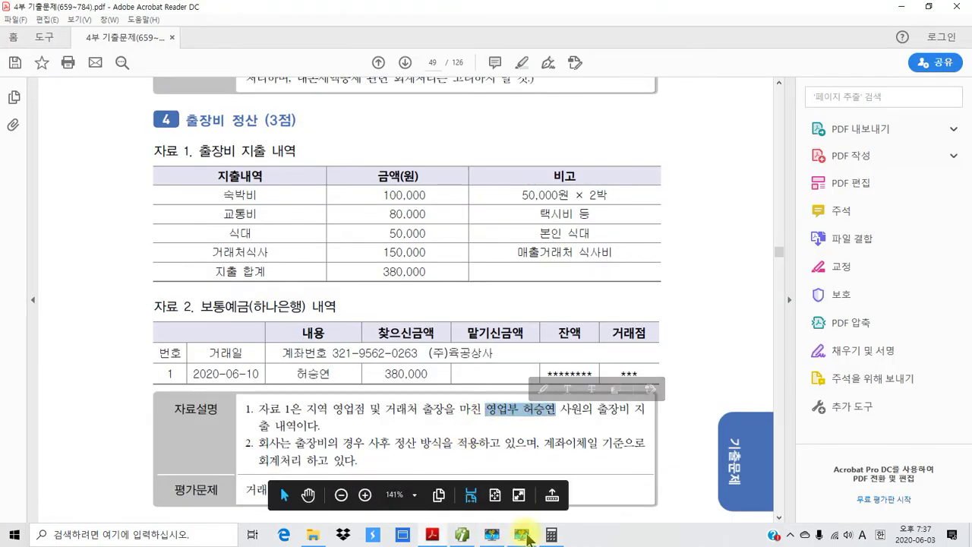
left_click(522, 534)
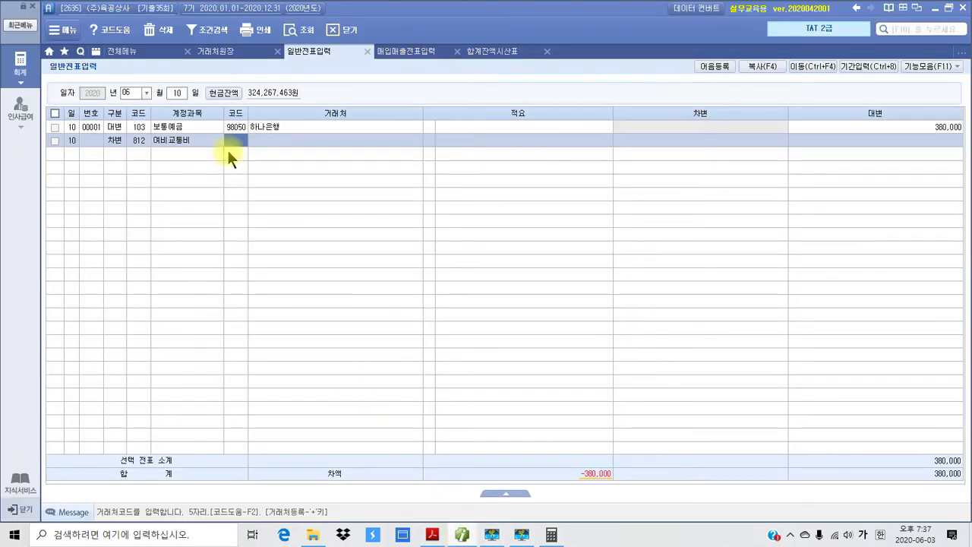
Step: Recheck question 4 in the exam PDF and enter 230,000 as the debit amount of the 여비교통비 line, leaving its customer blank
left_click(657, 143)
left_click(431, 535)
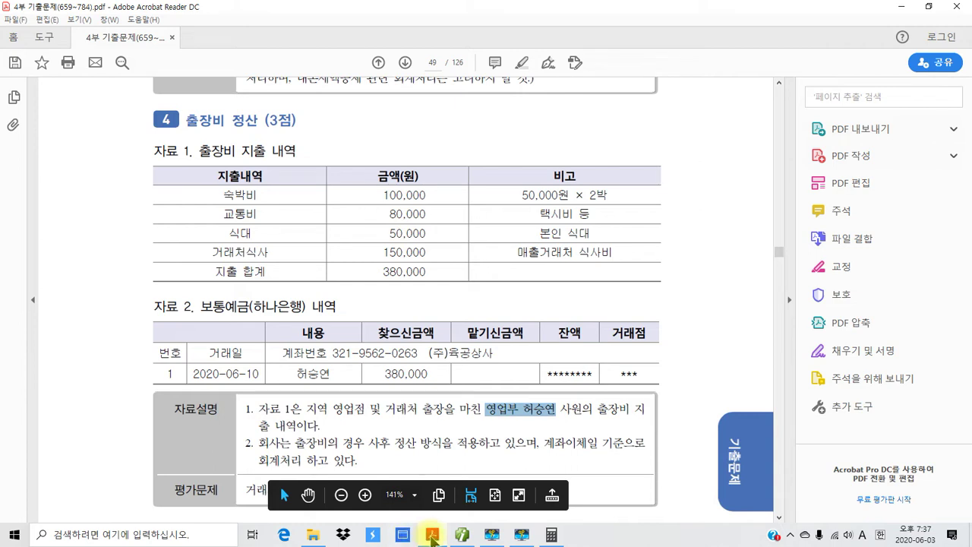
left_click(430, 535)
left_click(776, 140)
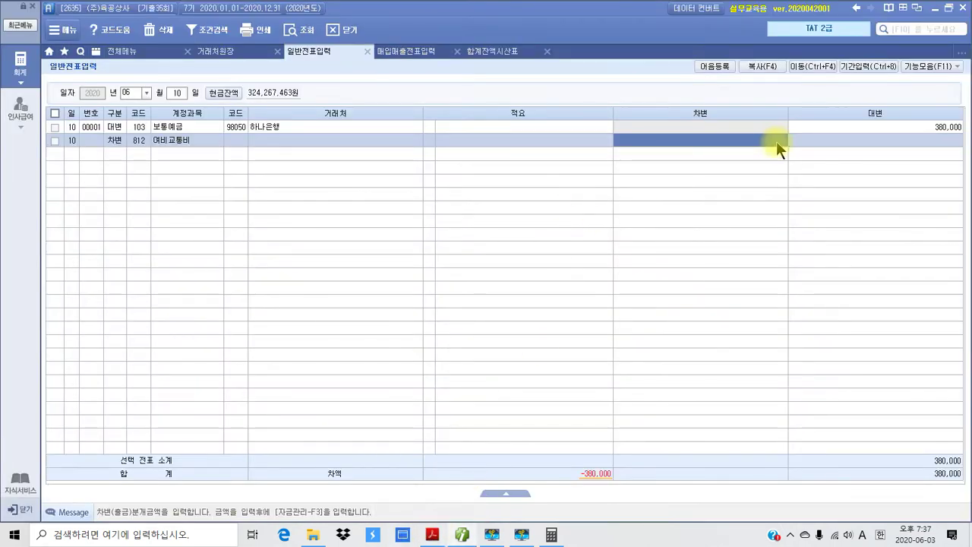
type("2300000")
key("Return")
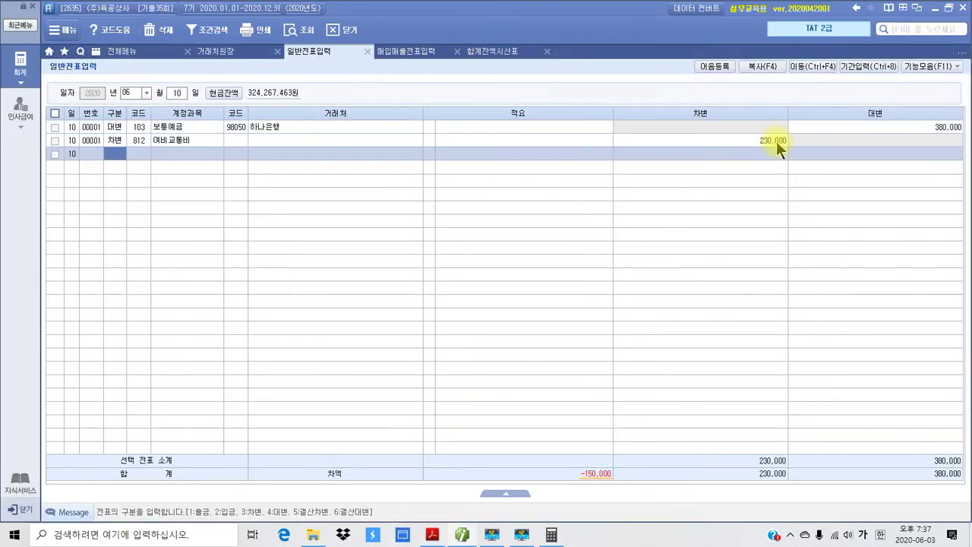
Step: Add a debit line for account 813 접대비 with an amount of 150,000, leaving its customer and description blank
type("3")
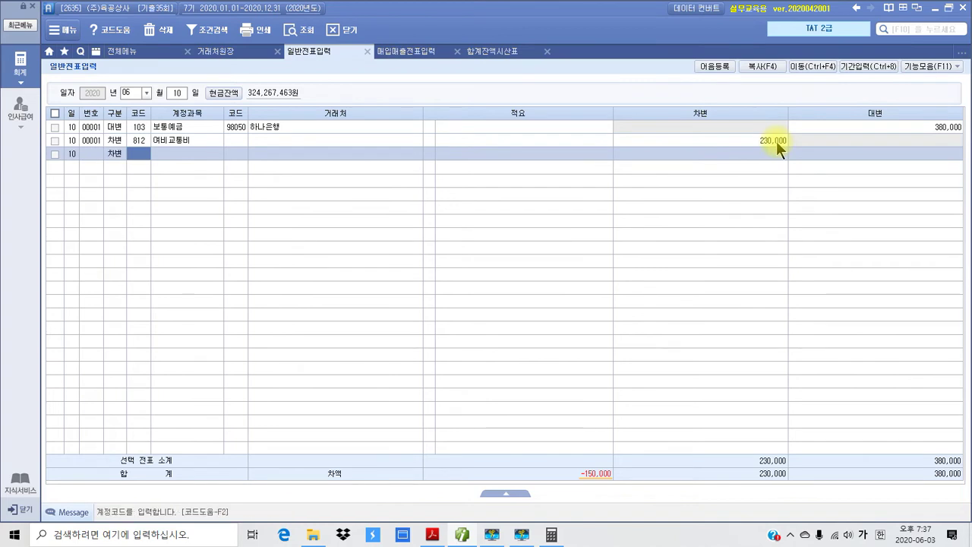
type("813")
key("Return")
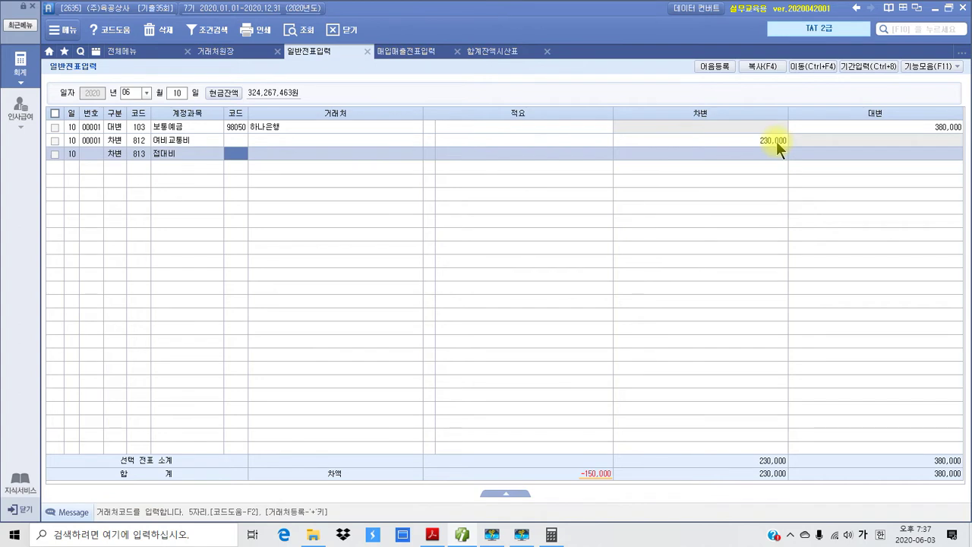
key("Return")
key("Return")
key("Return")
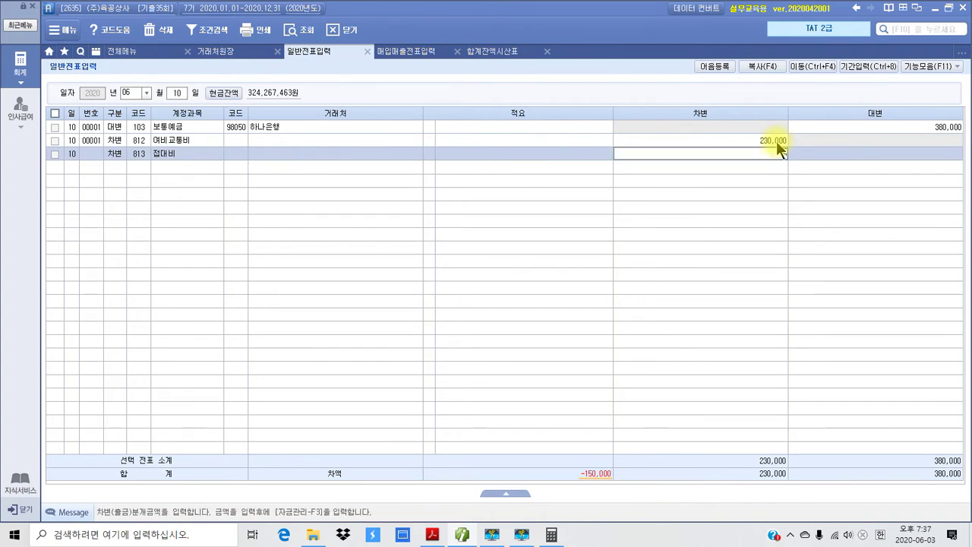
type("150000")
key("Return")
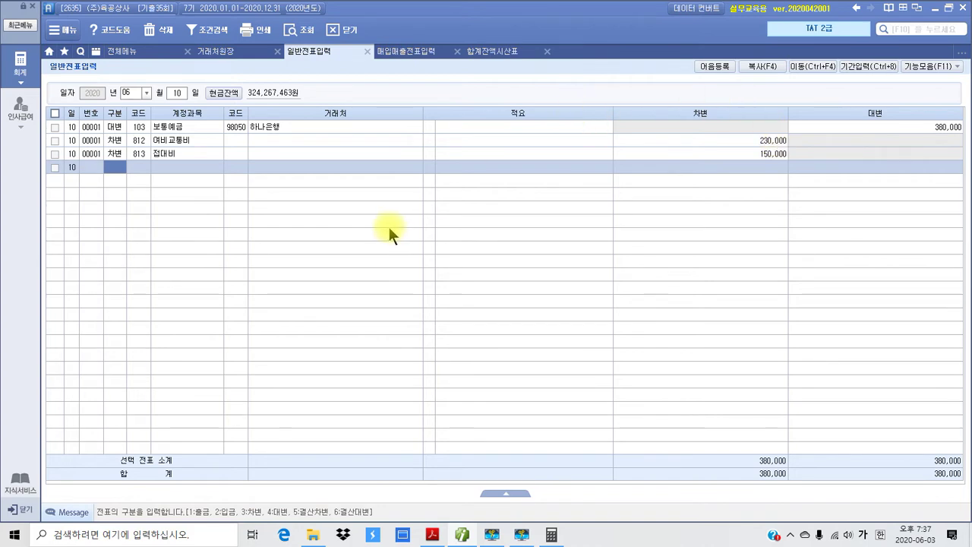
Step: Switch to the exam PDF, review question 4's expense table and notes, and read on to 문제 2 부가가치세, question 1
left_click(436, 539)
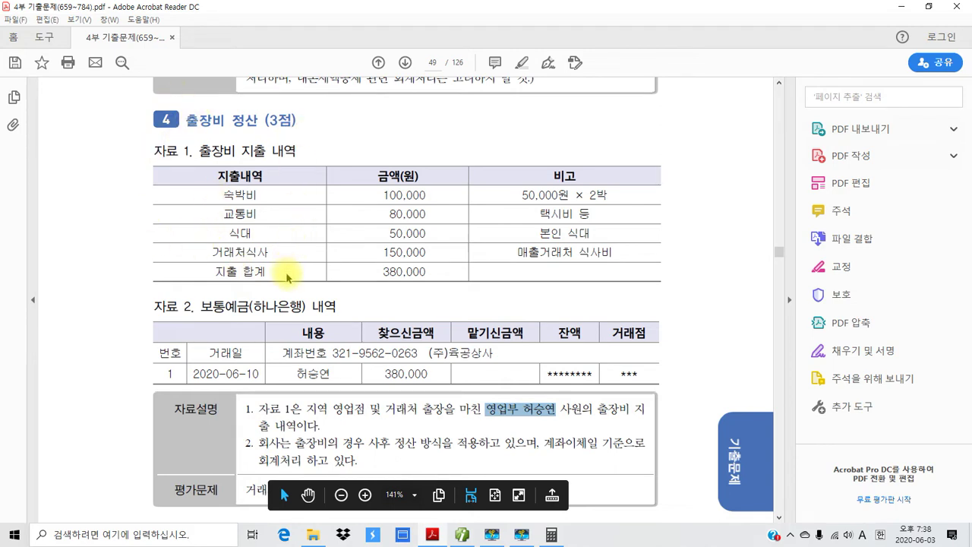
left_click(674, 343)
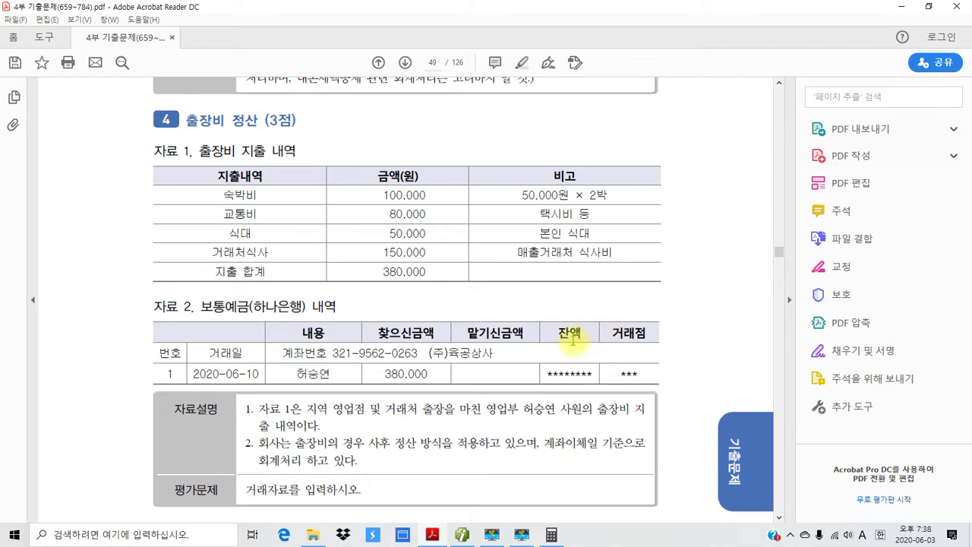
scroll(565, 373, "down", 2)
scroll(573, 376, "down", 1)
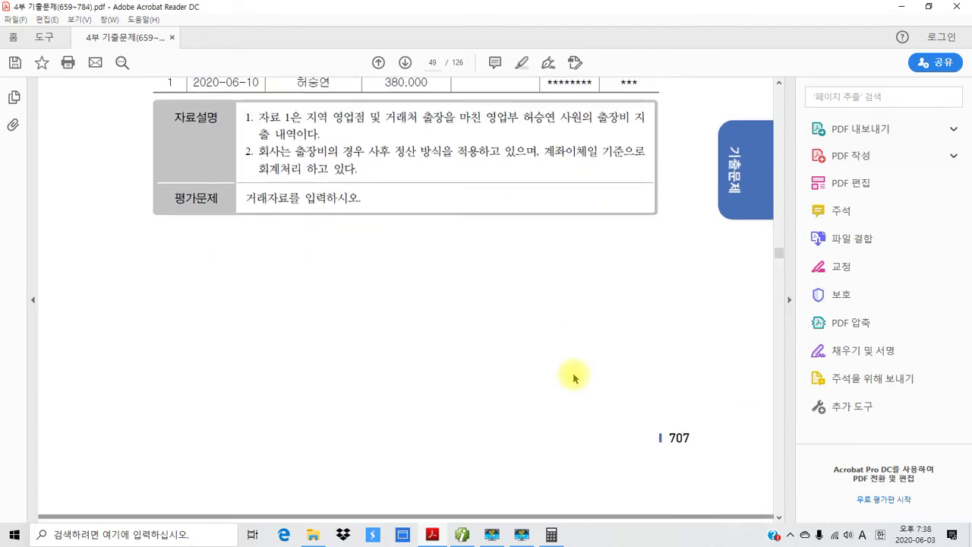
scroll(563, 389, "down", 2)
scroll(562, 393, "down", 1)
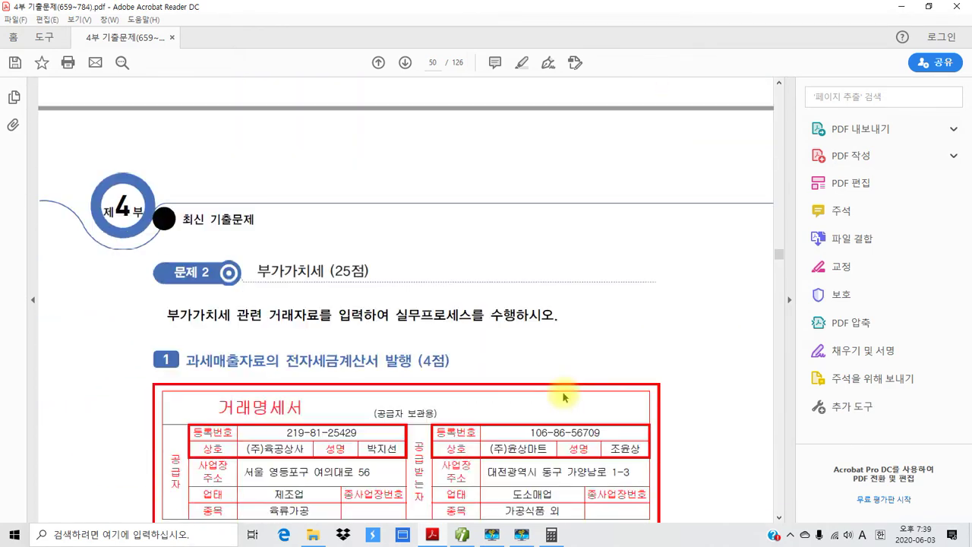
scroll(546, 392, "down", 1)
scroll(612, 401, "down", 1)
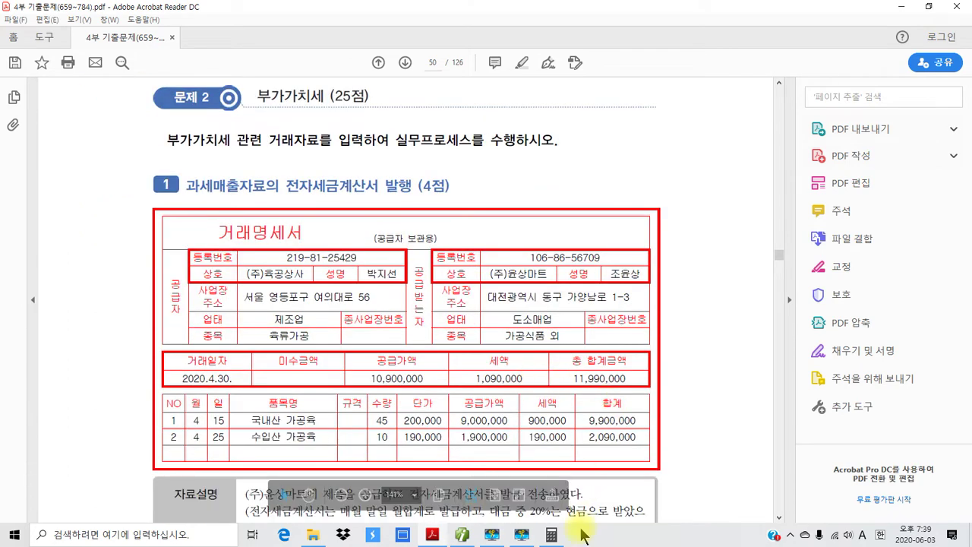
Step: Return to the 문제 2 부가가치세 heading in the exam PDF and highlight its (25점) text
left_click(521, 534)
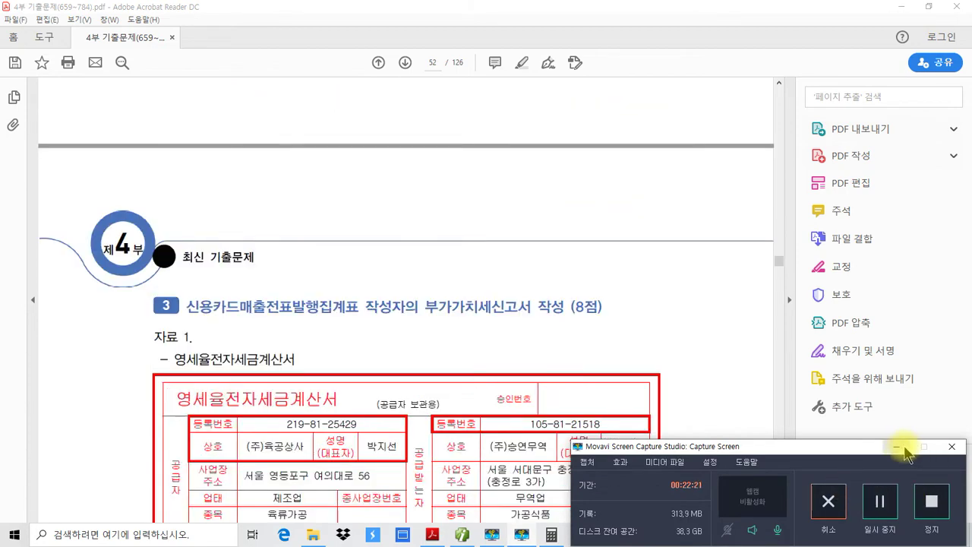
left_click(898, 447)
scroll(419, 327, "up", 4)
scroll(417, 330, "up", 15)
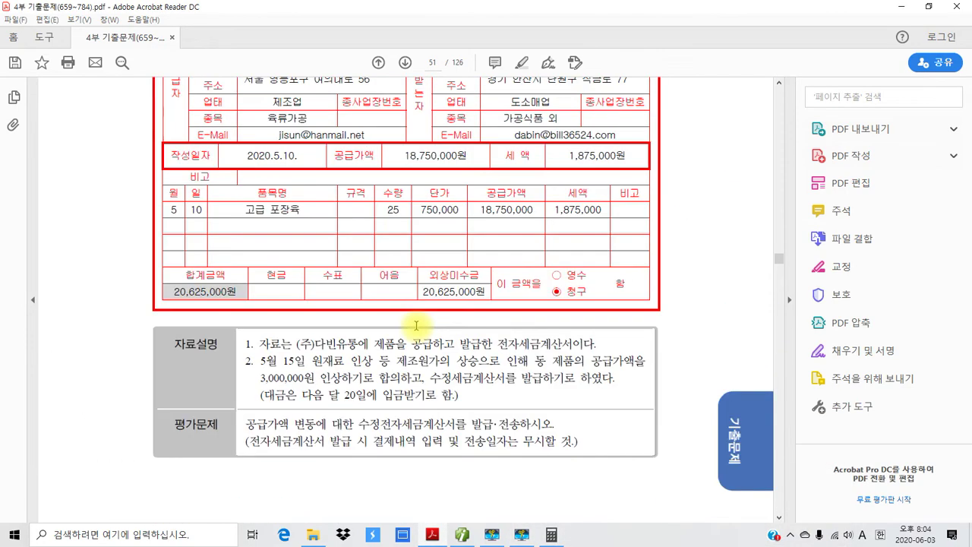
scroll(416, 324, "up", 5)
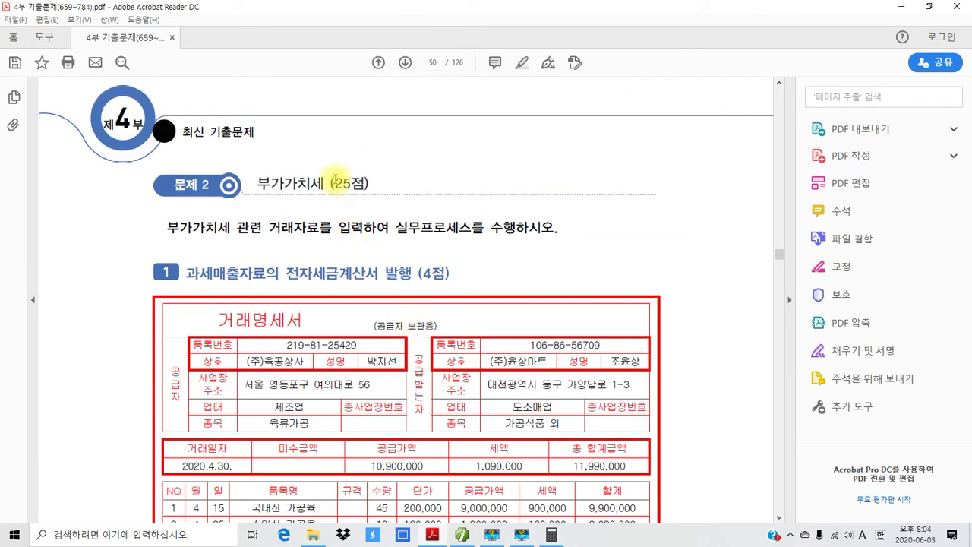
left_click_drag(331, 183, 367, 183)
right_click(359, 183)
left_click(400, 218)
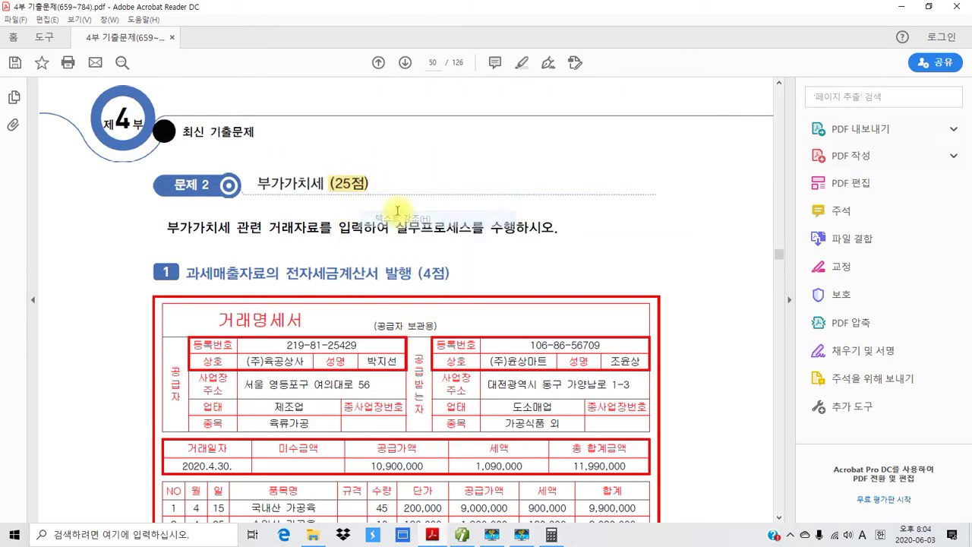
Step: Highlight 과세매출자 in the title of 문제 2's question 1 about issuing the 전자세금계산서
scroll(425, 252, "down", 2)
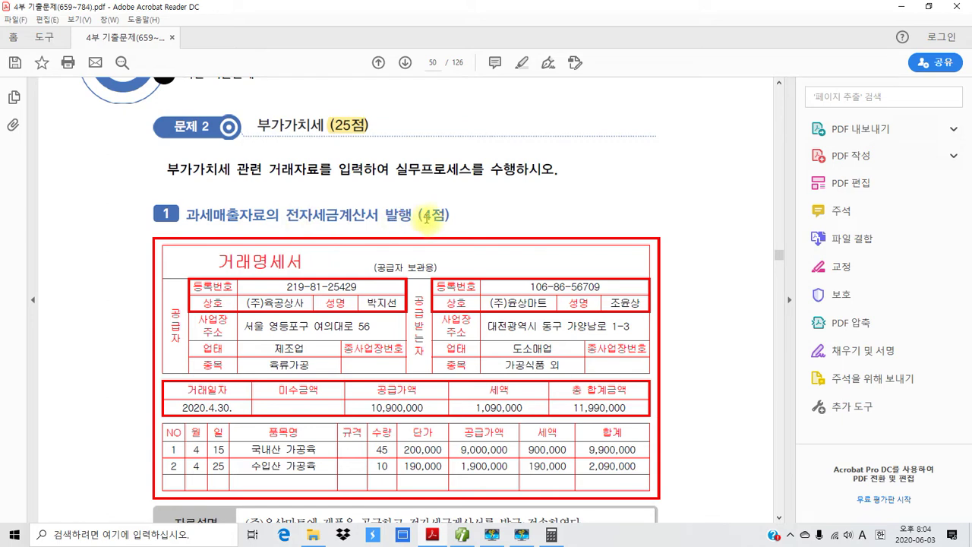
scroll(426, 218, "down", 3)
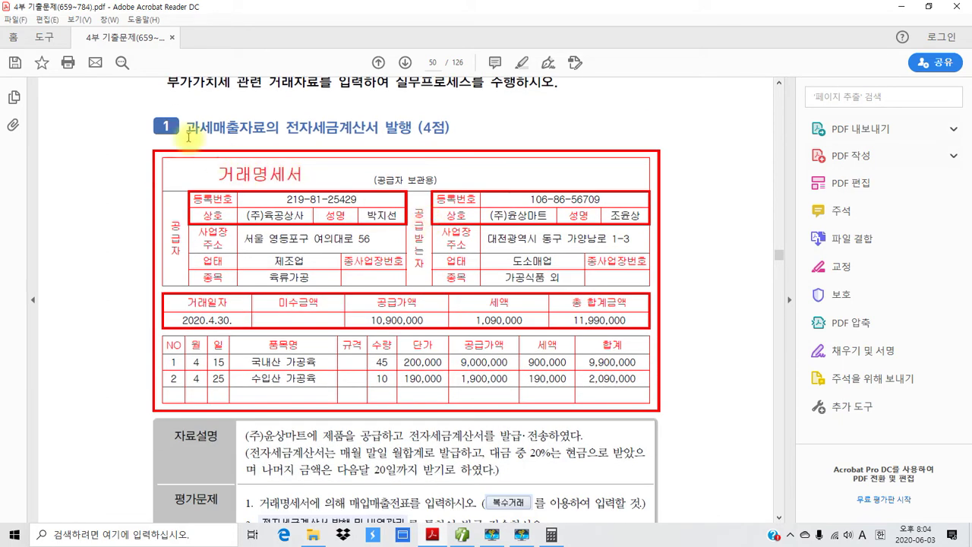
left_click_drag(186, 129, 246, 135)
right_click(246, 135)
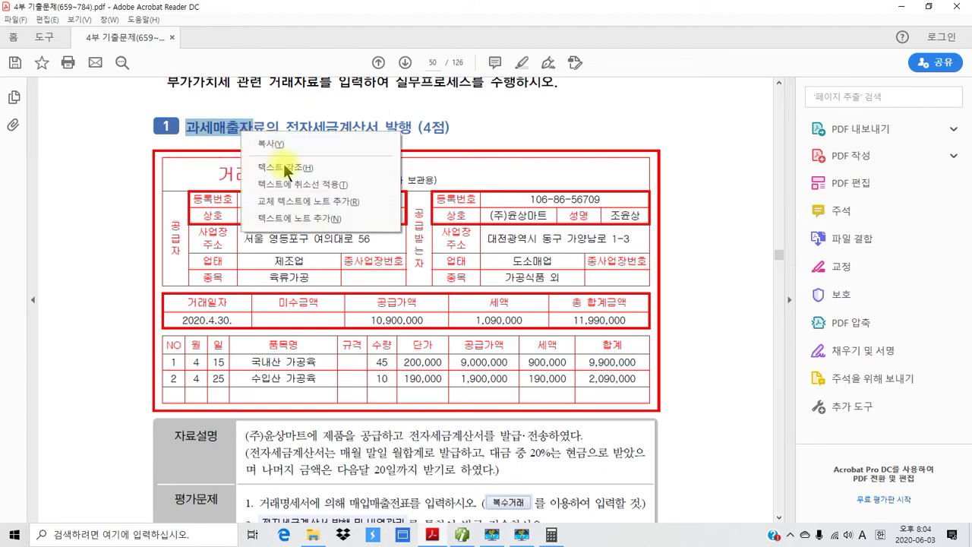
left_click(236, 123)
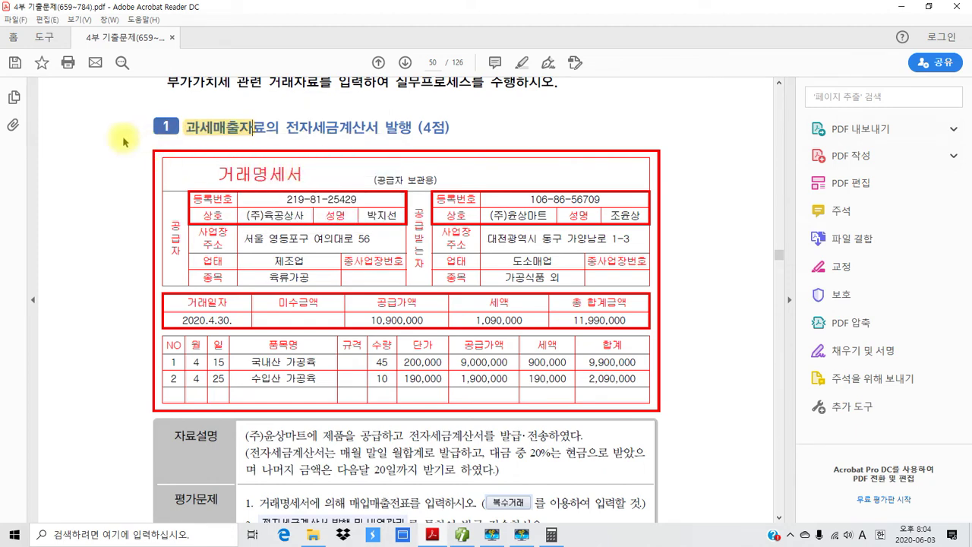
Step: Write a temporary 11 beside question 1's title and underline the month-end, 20% cash and 20일까지 terms in 자료설명
mouse_move(120, 139)
left_mouse_down()
mouse_move(113, 166)
mouse_move(141, 162)
mouse_move(98, 159)
mouse_move(152, 136)
mouse_move(136, 184)
left_mouse_up()
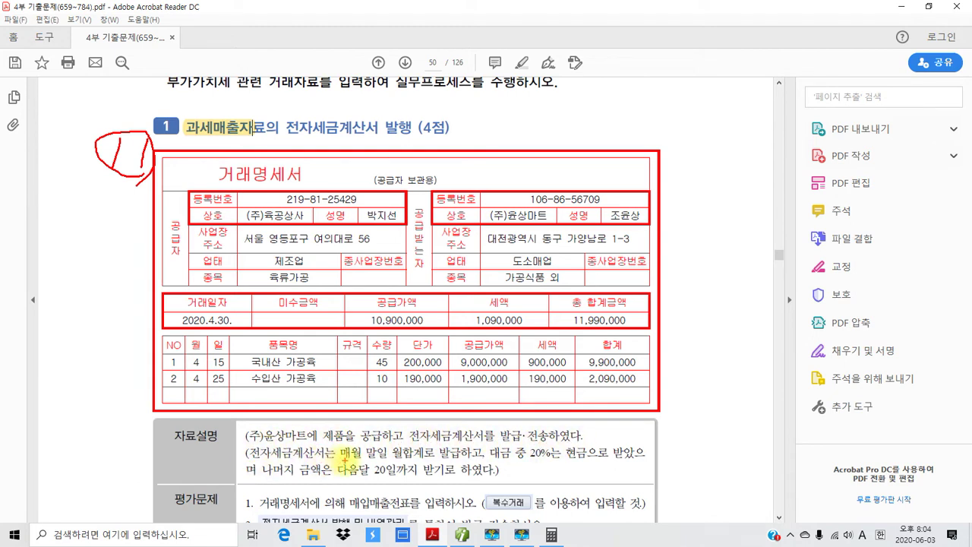
left_click_drag(344, 459, 395, 460)
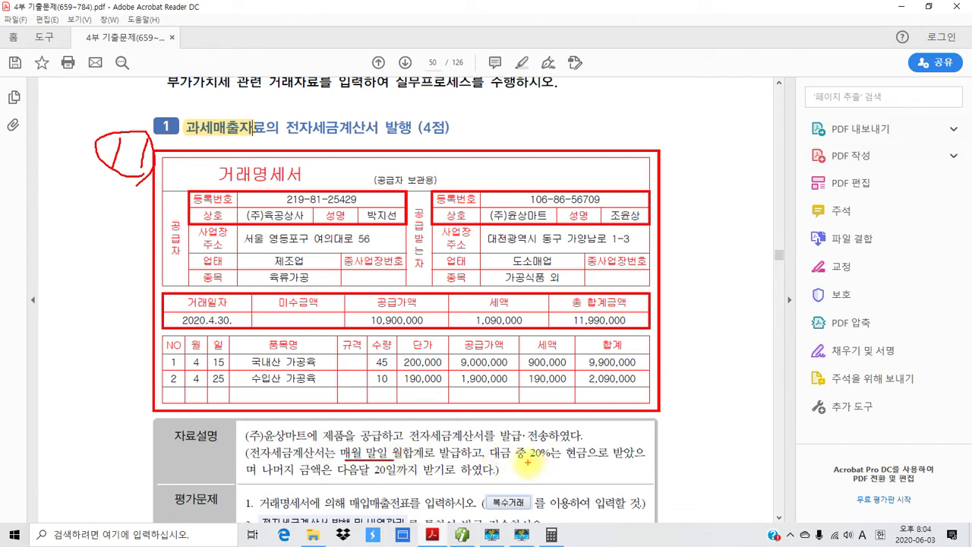
left_click_drag(529, 460, 563, 460)
left_click_drag(565, 464, 583, 465)
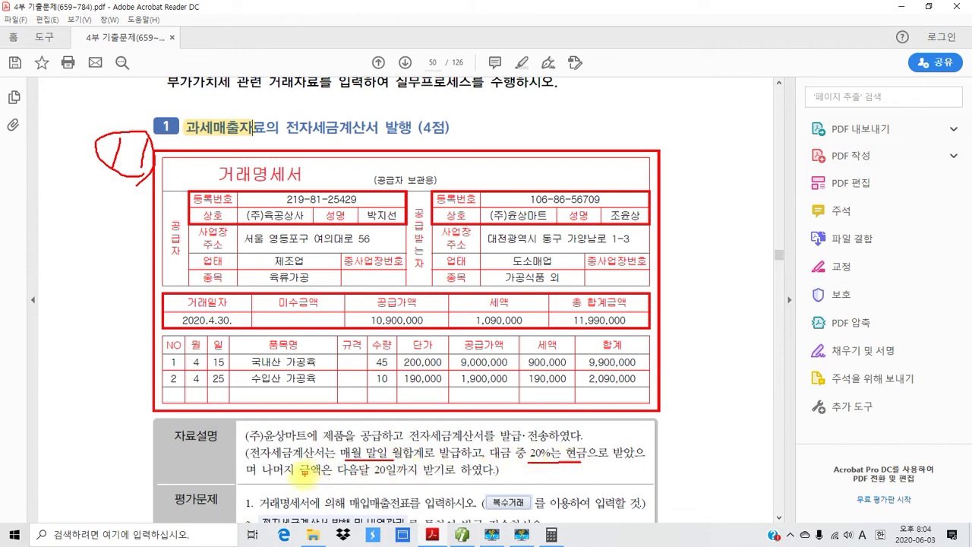
left_click_drag(356, 476, 418, 477)
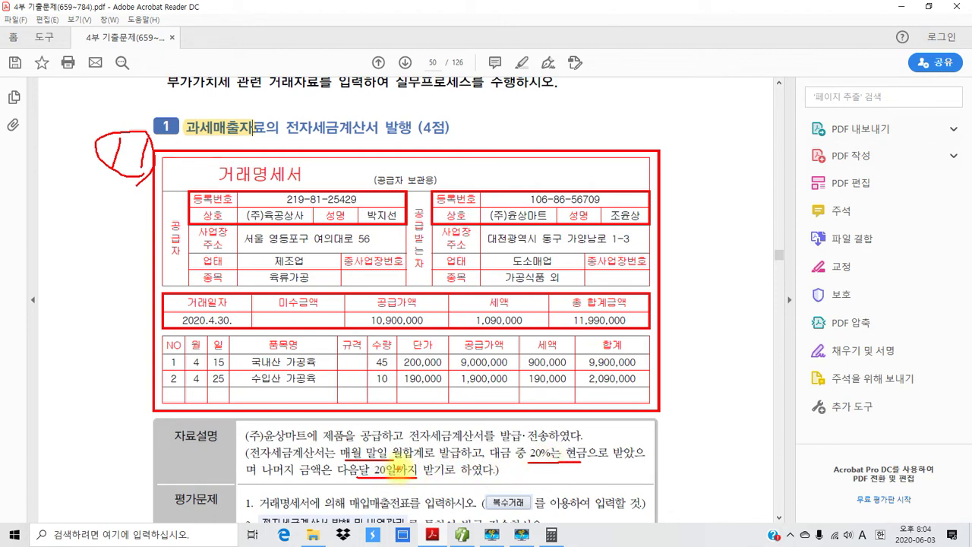
key("Escape")
Step: Read question 1's 평가문제 in the exam PDF, and switch to 매입매출전표입력 in Smart A
scroll(120, 130, "down", 4)
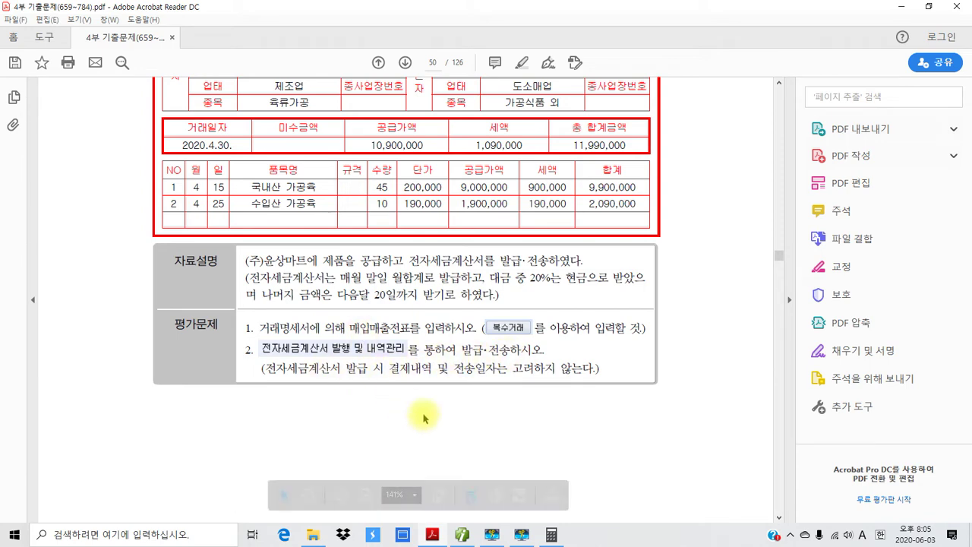
scroll(423, 417, "down", 1)
scroll(400, 426, "up", 2)
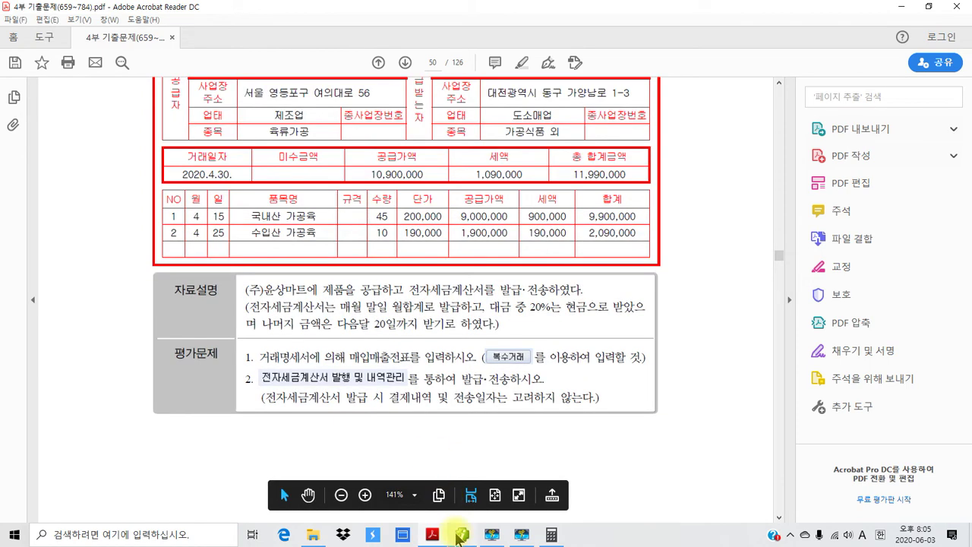
left_click(461, 534)
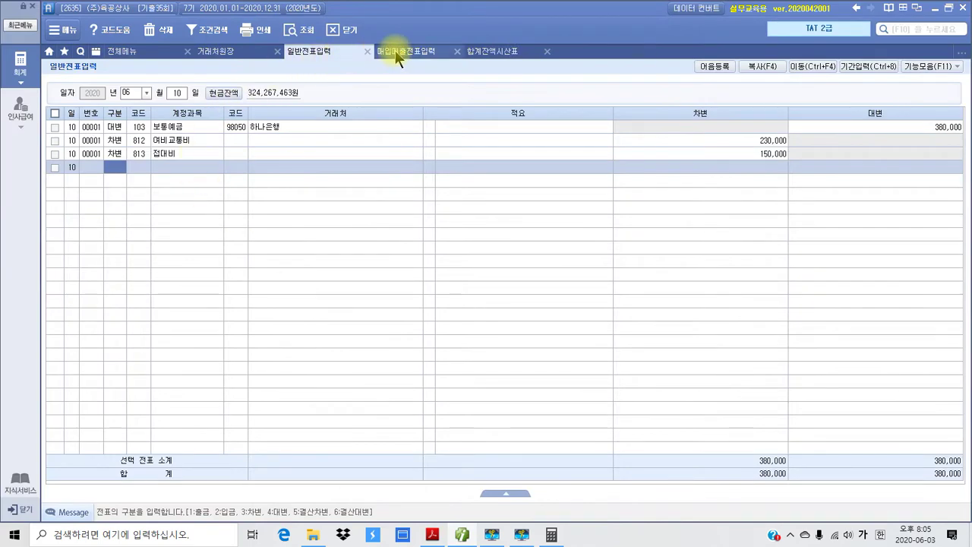
left_click(395, 51)
left_click(170, 91)
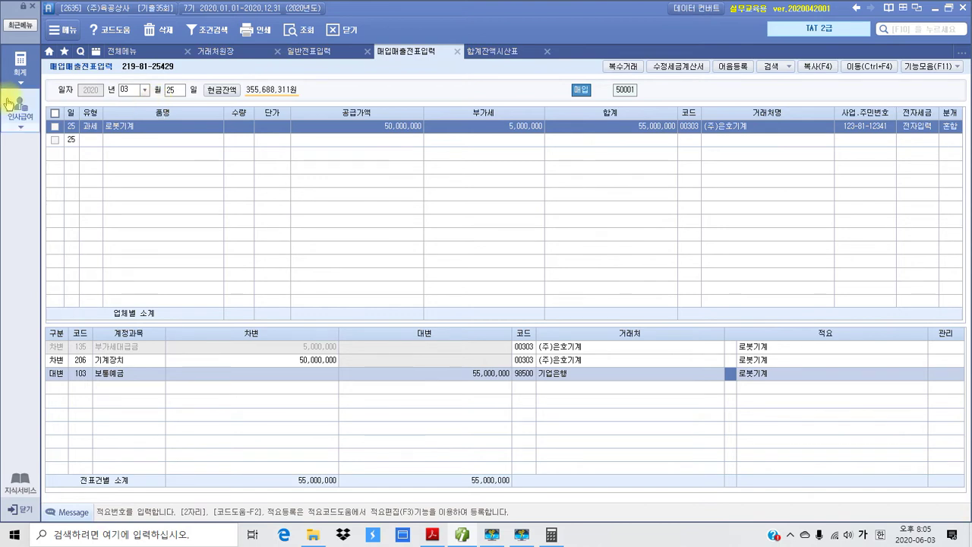
Step: Set the voucher date to April 30 and start a sales entry of type 11 과세
left_click(144, 90)
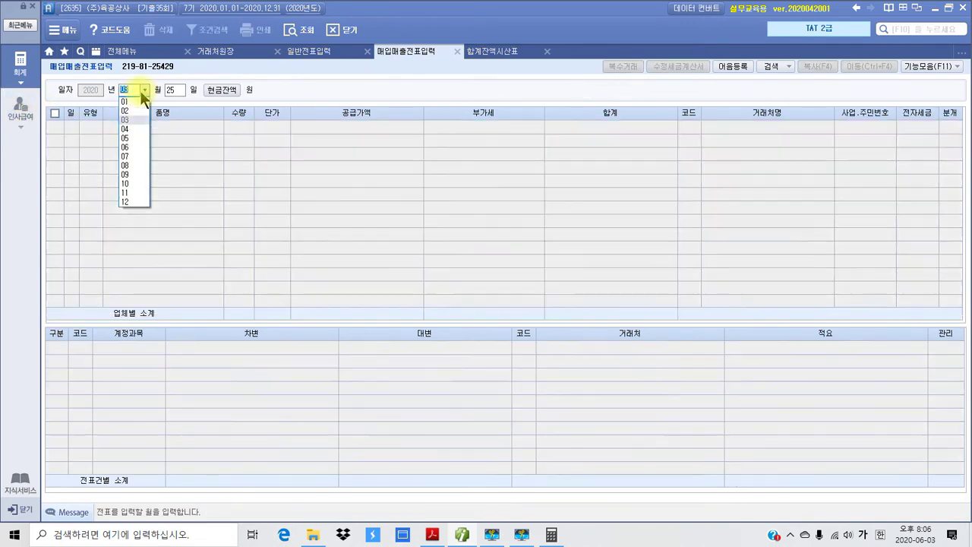
left_click(126, 130)
type("30")
key("Return")
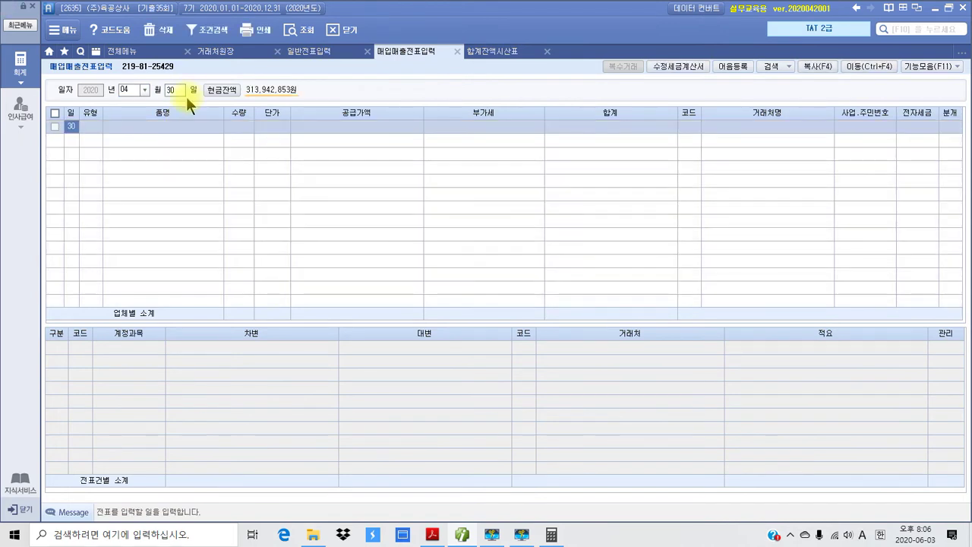
key("Return")
type("11")
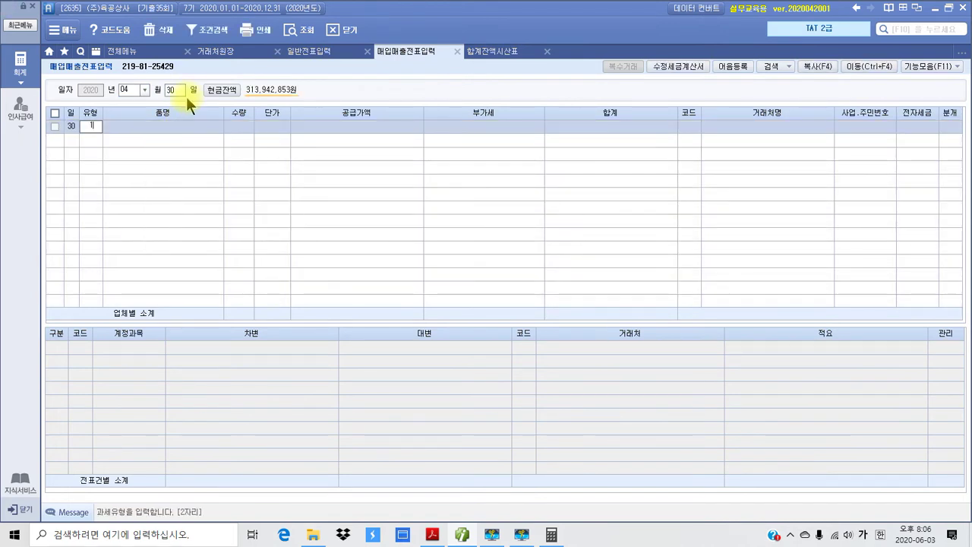
key("Return")
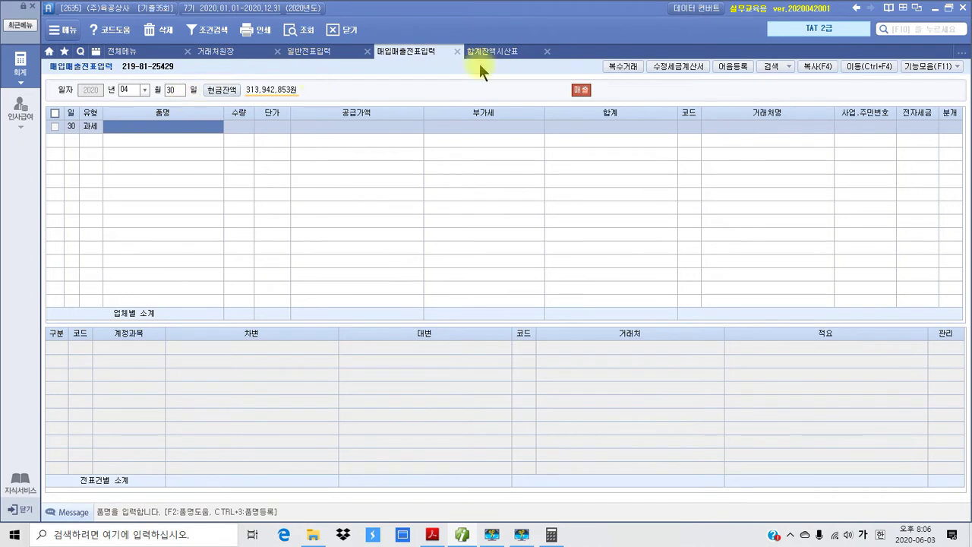
Step: Open 복수거래 for the April 30 sale and enter 국내산 육가공 as the first item's name
left_click(629, 66)
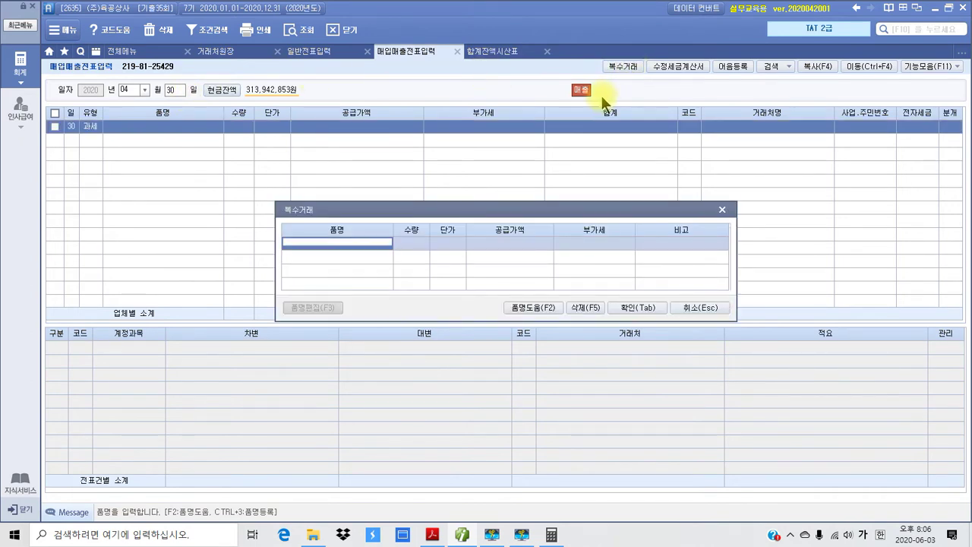
type("국내쌀")
type(" 쌀")
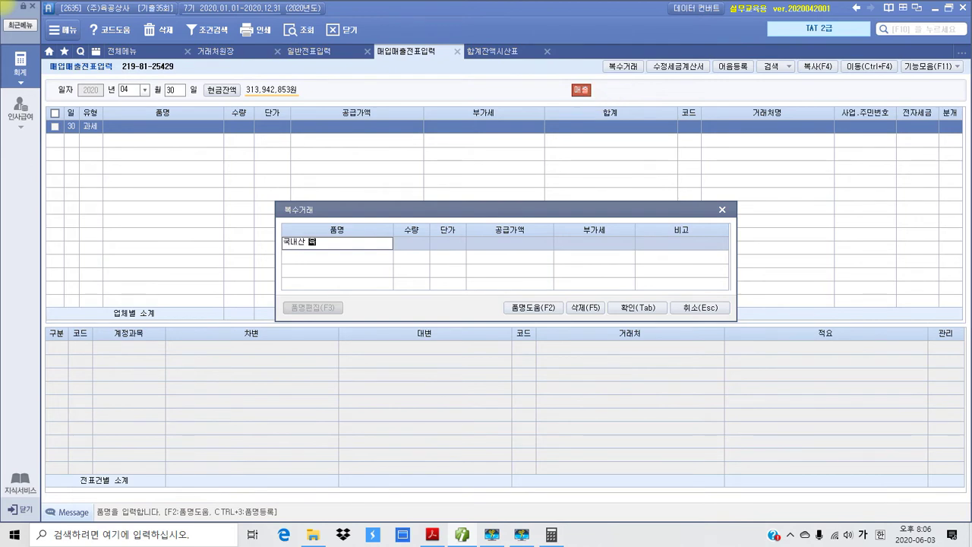
type("가")
key("BackSpace")
key("BackSpace")
key("BackSpace")
type("육개공")
key("Return")
Step: Set the first item's quantity to 45 and unit price to 200,000, accepting the calculated supply amount and VAT
type("45")
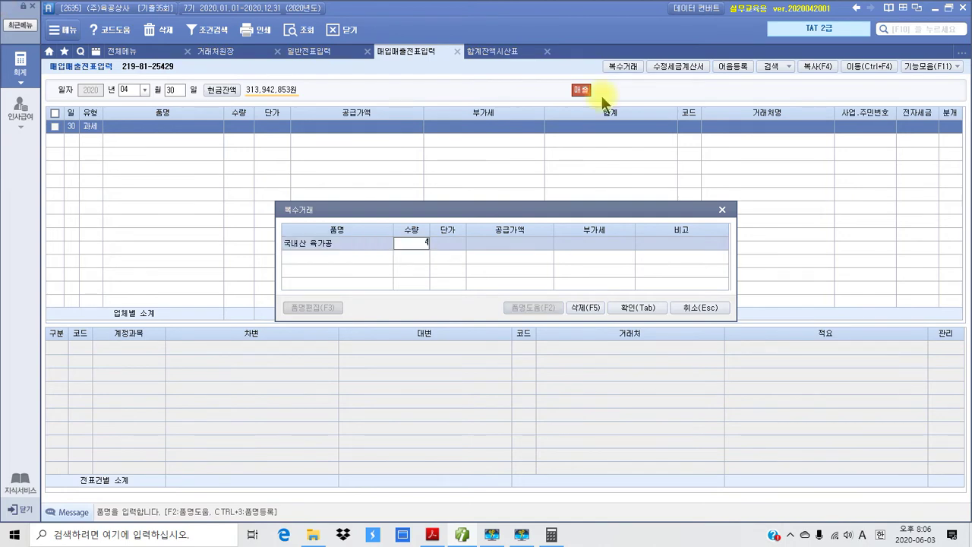
key("Return")
type("200000")
key("Return")
key("Return")
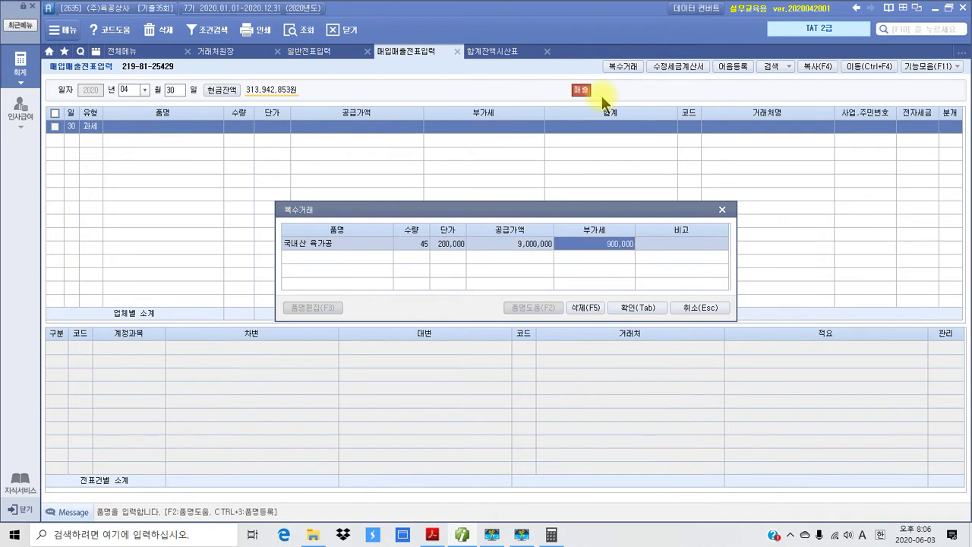
key("Return")
key("Return")
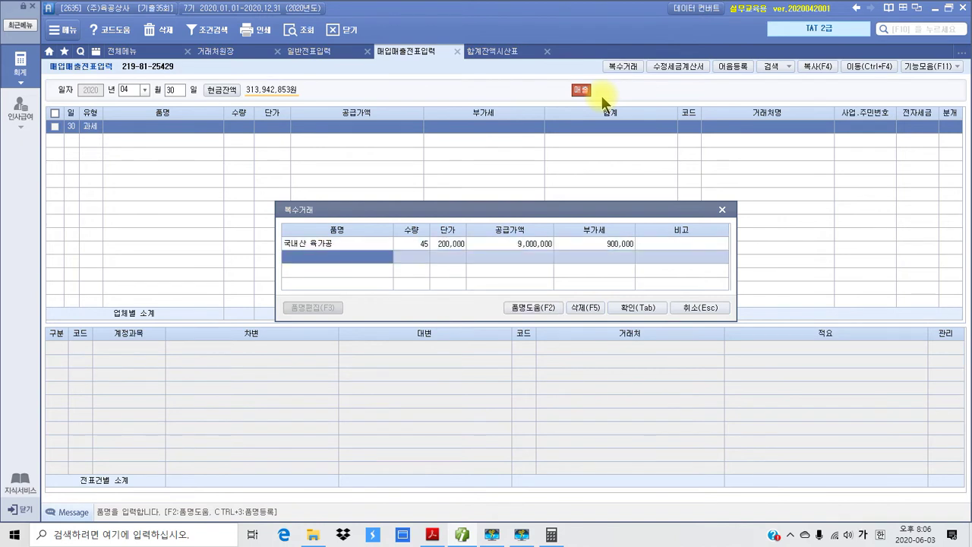
Step: Add a second item 수입산 가공육 with quantity 10 and unit price 190,000, and confirm the 복수거래 items
type("수입")
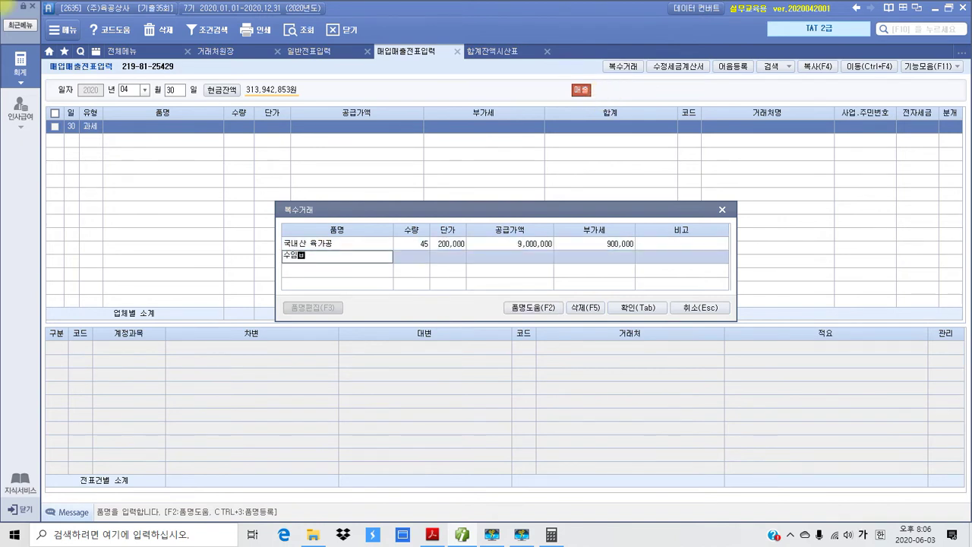
type("산 가공육")
key("Return")
type("10")
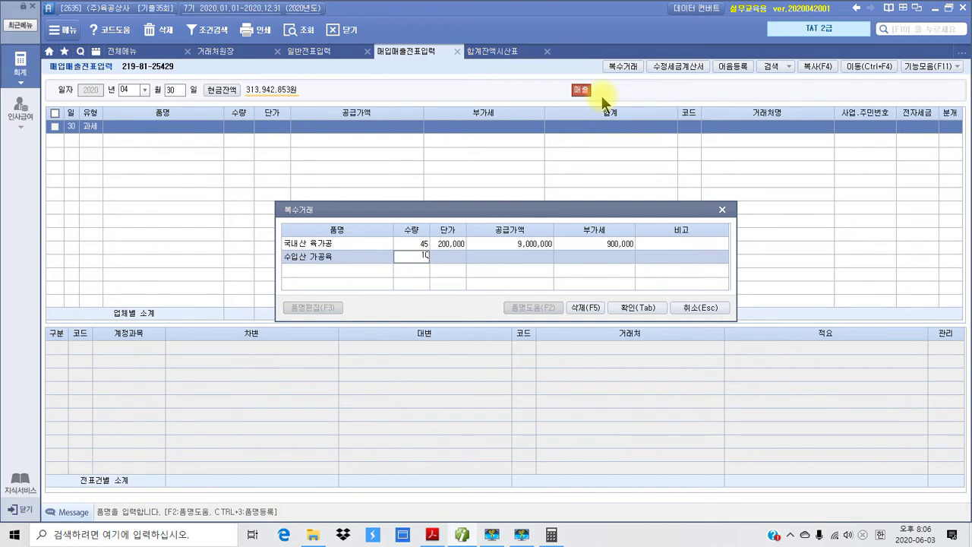
key("Return")
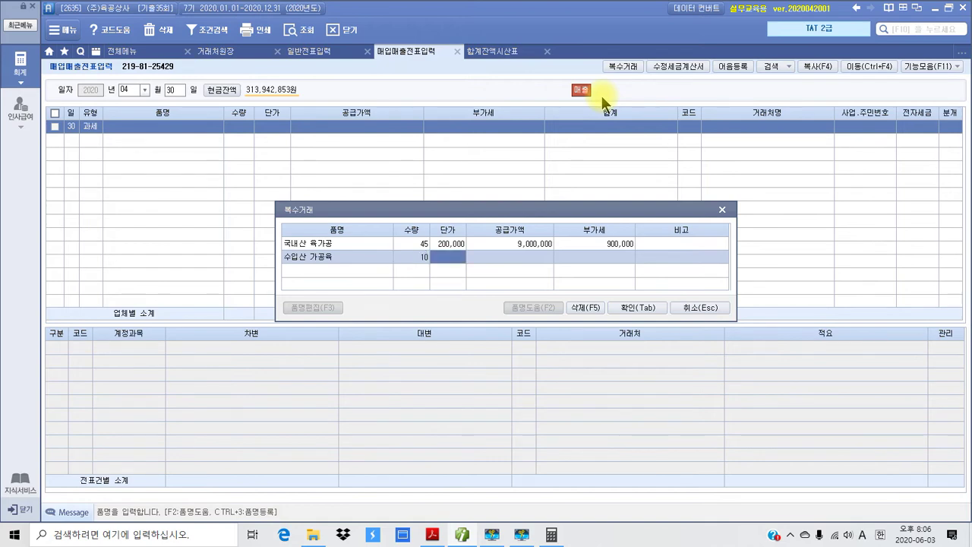
type("1900000")
key("Return")
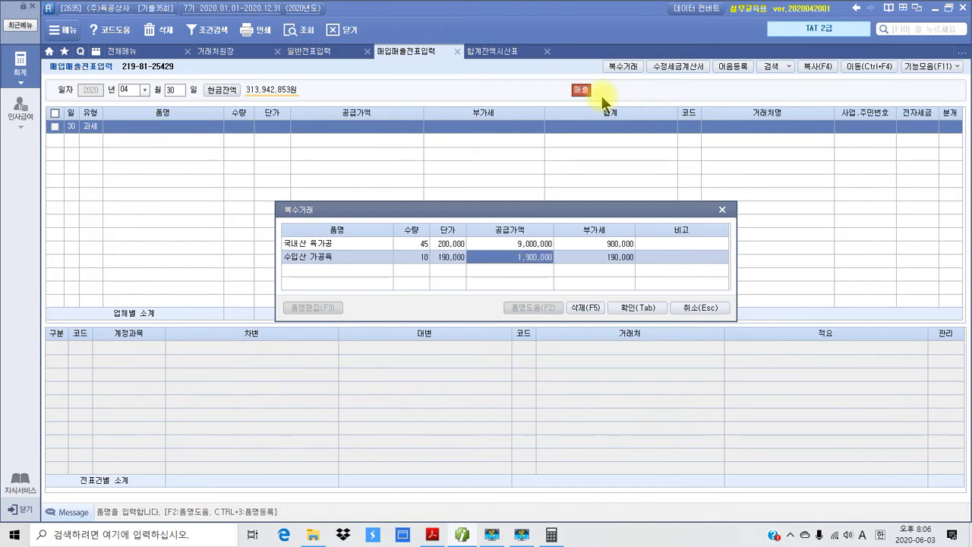
left_click(642, 308)
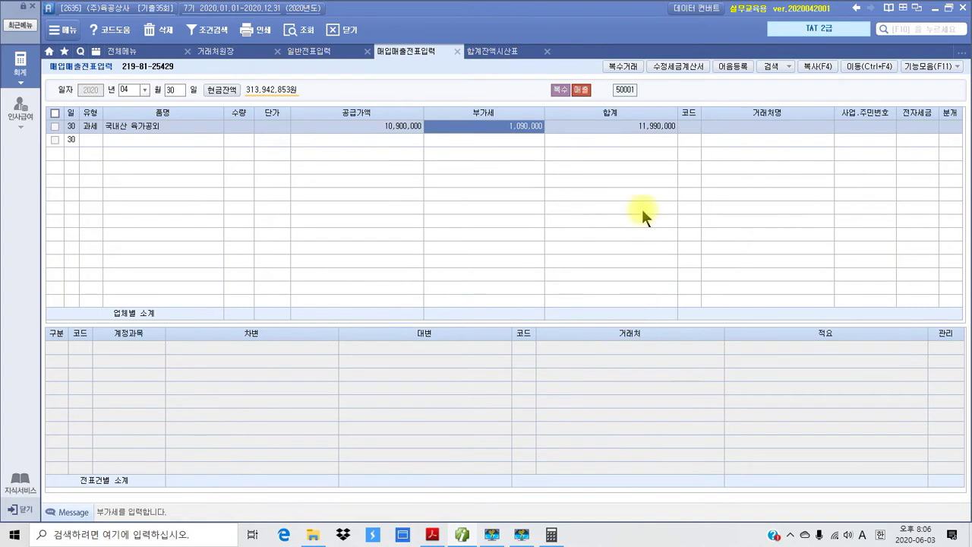
Step: Set the sale's customer to (주)윤상마트, leave 전자세금 blank and choose 혼합 as the 분개 type
left_click(694, 124)
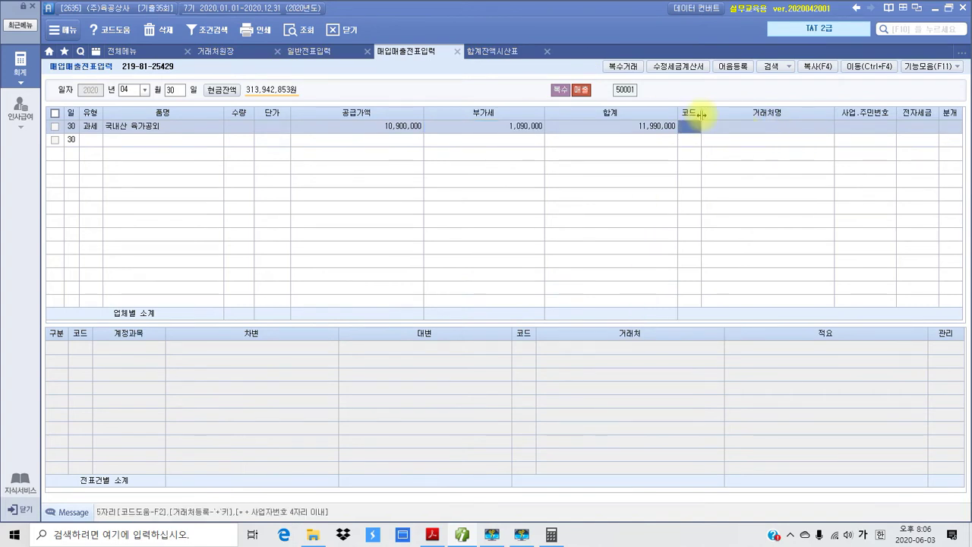
type("윤상")
key("Return")
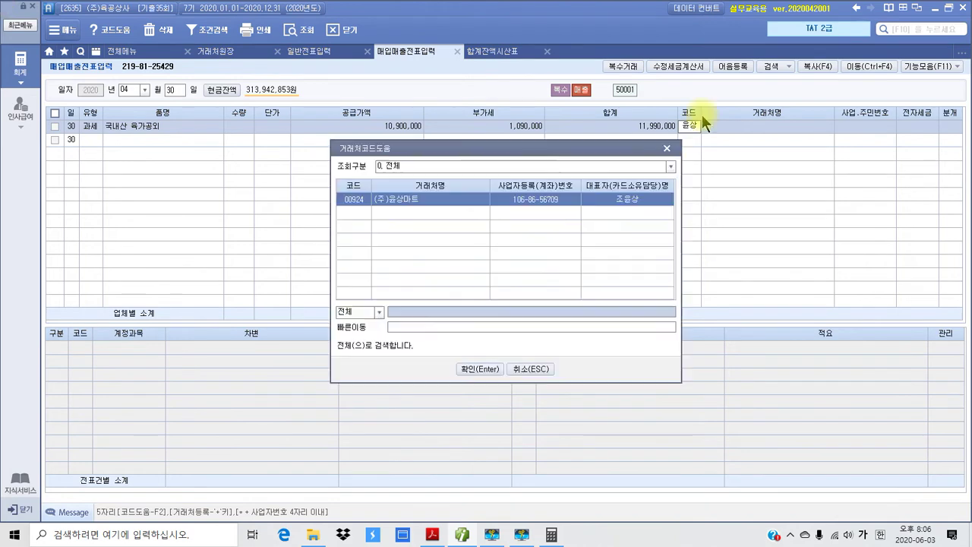
key("Return")
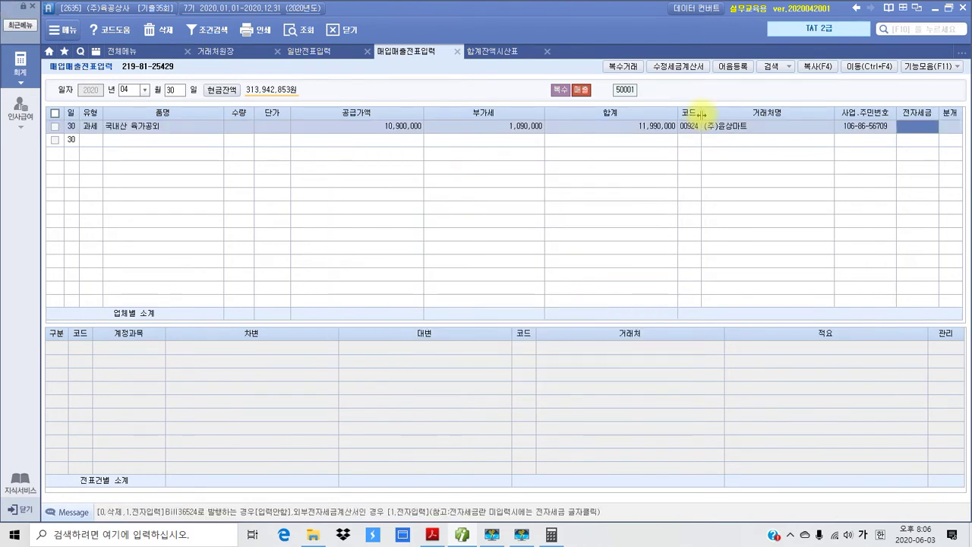
key("Return")
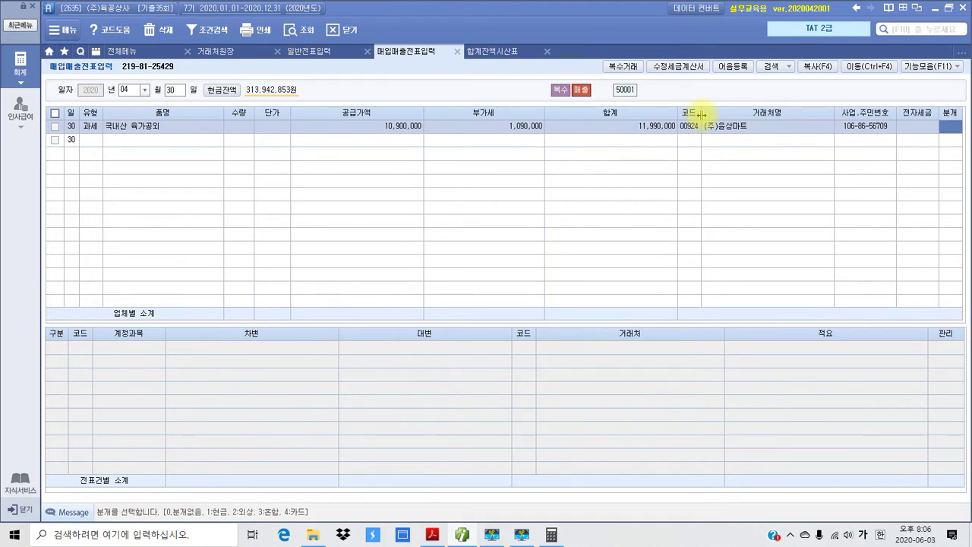
key("3")
key("Return")
Step: Add a 차변 line for account 101 현금 below the 제품매출 line of the journal entry
left_click(49, 370)
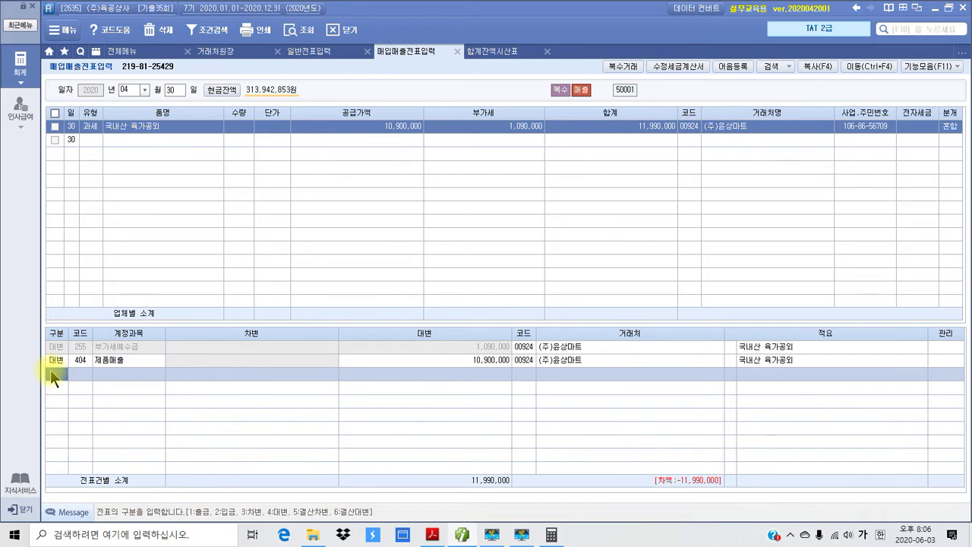
key("Return")
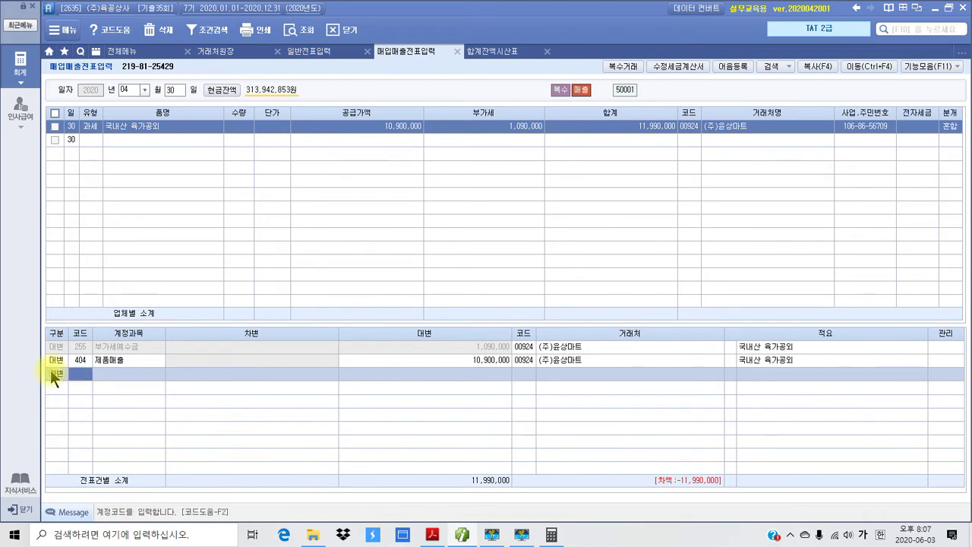
type("101")
key("Return")
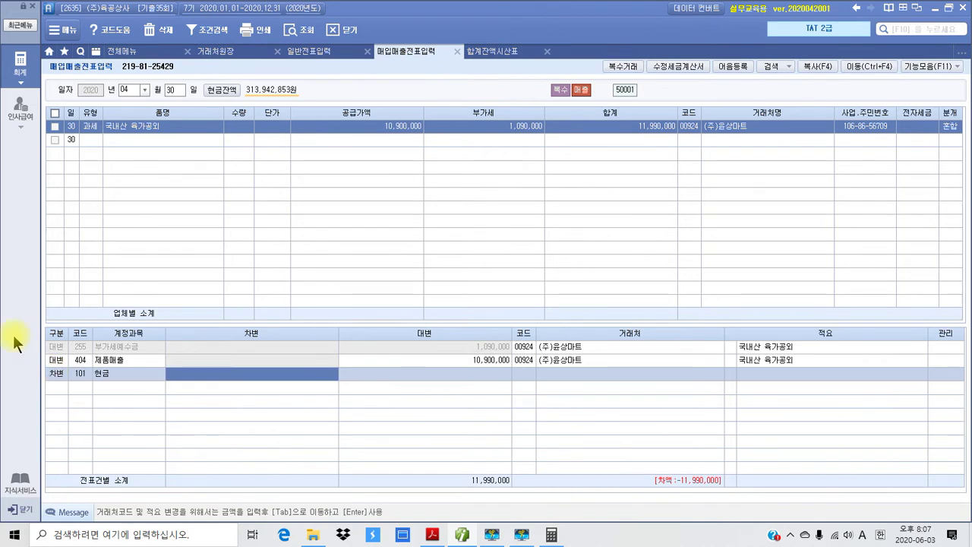
Step: Calculate 20% of the sale total in the Windows calculator as 11,990,000 × 0.2
left_click(550, 534)
left_click(773, 314)
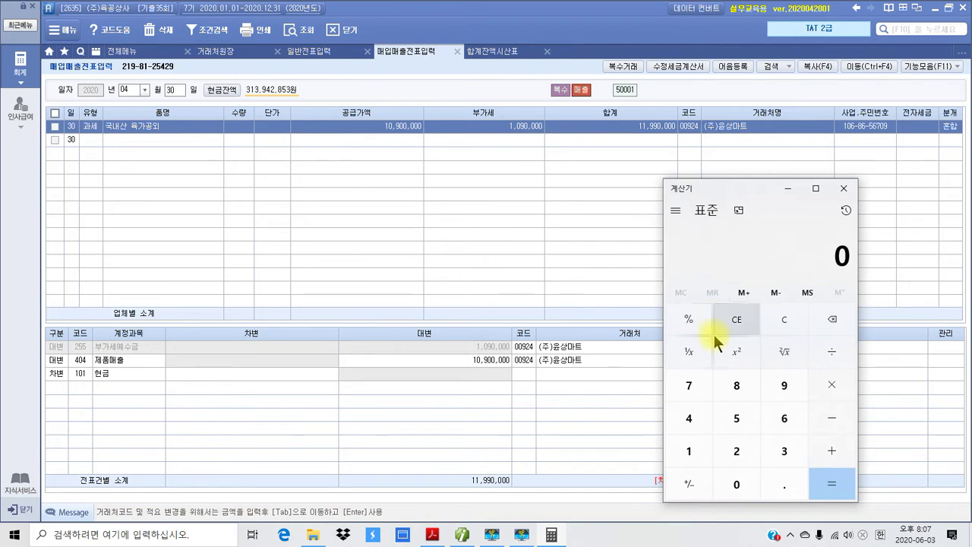
left_click(683, 449)
left_click(683, 450)
left_click(784, 385)
left_click(785, 385)
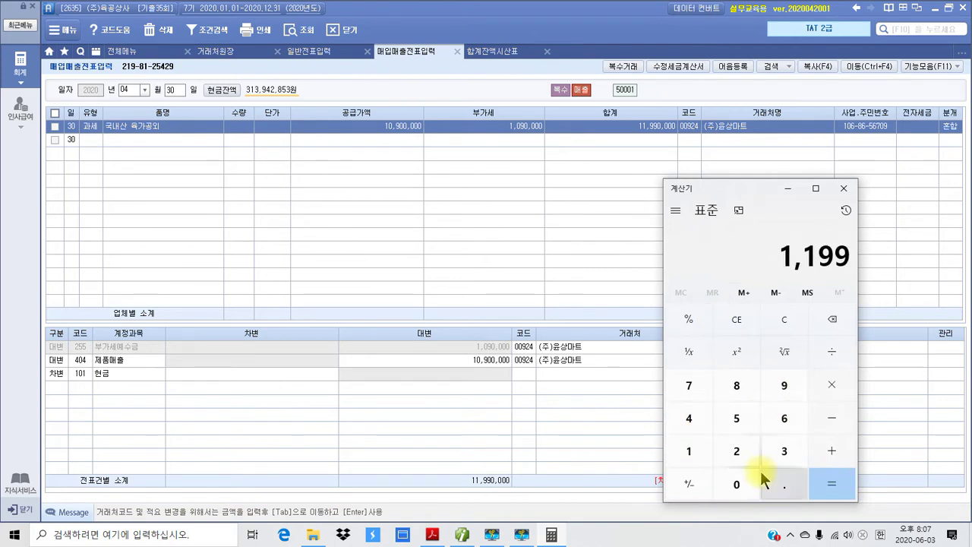
left_click(752, 486)
left_click(749, 483)
left_click(750, 483)
left_click(749, 483)
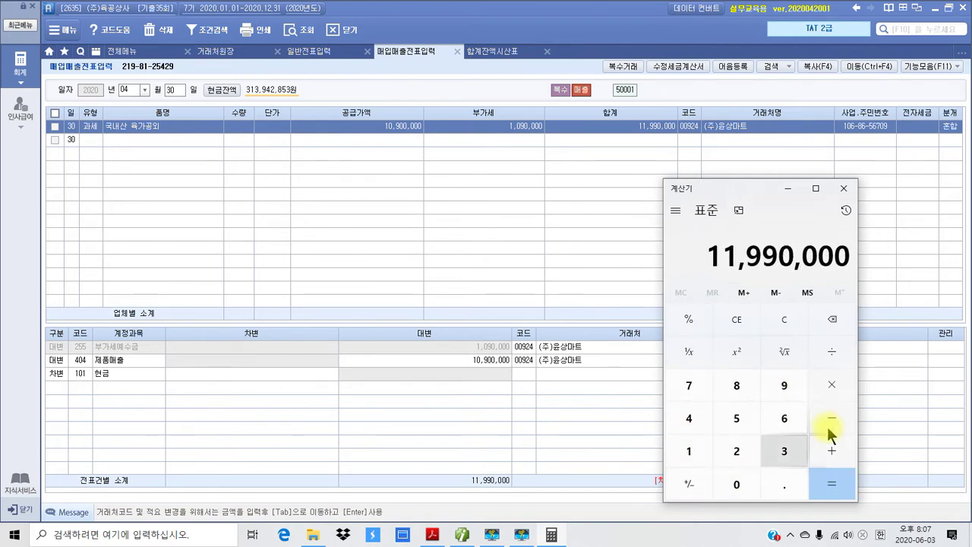
left_click(835, 384)
left_click(781, 488)
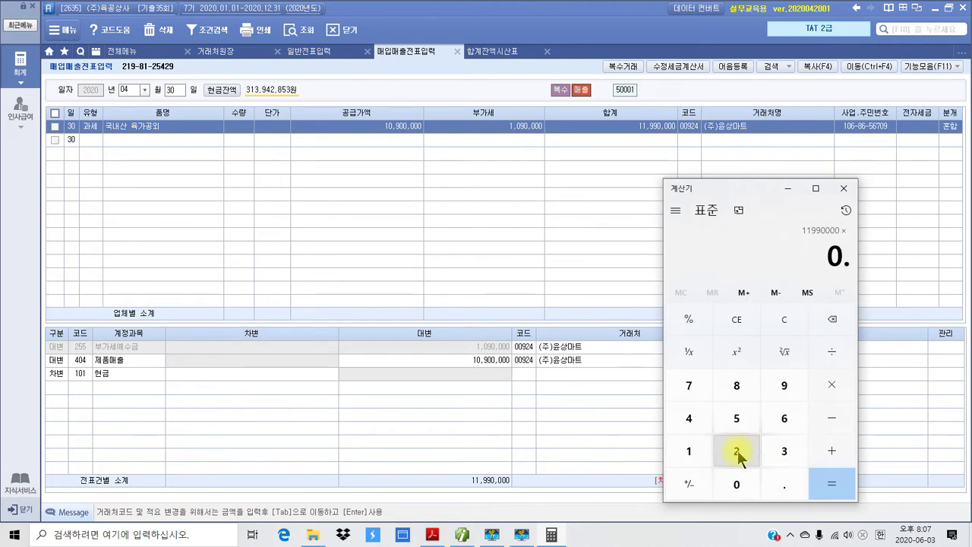
left_click(738, 451)
left_click(832, 484)
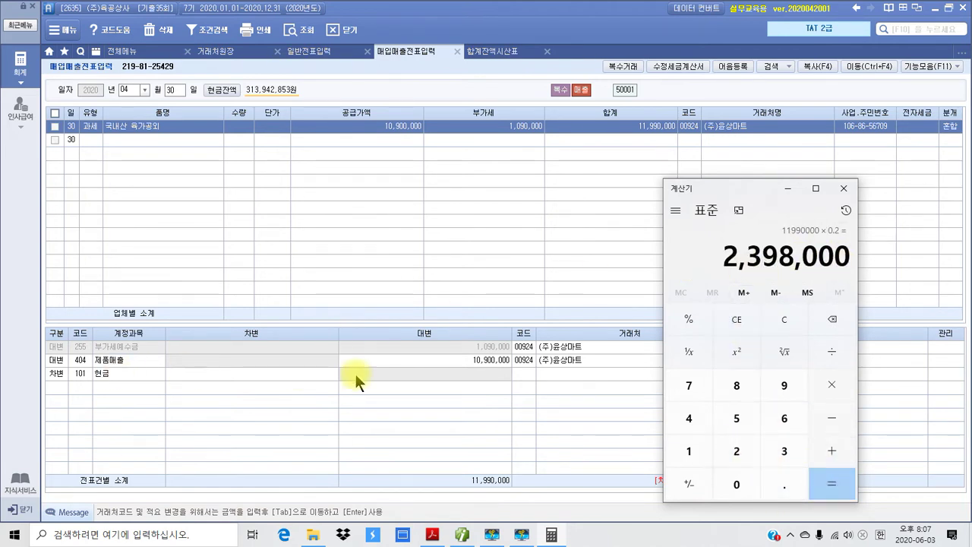
Step: Enter 2,398,000 as the 차변 amount of the 101 현금 line in the journal entry
left_click(425, 373)
type("2398000")
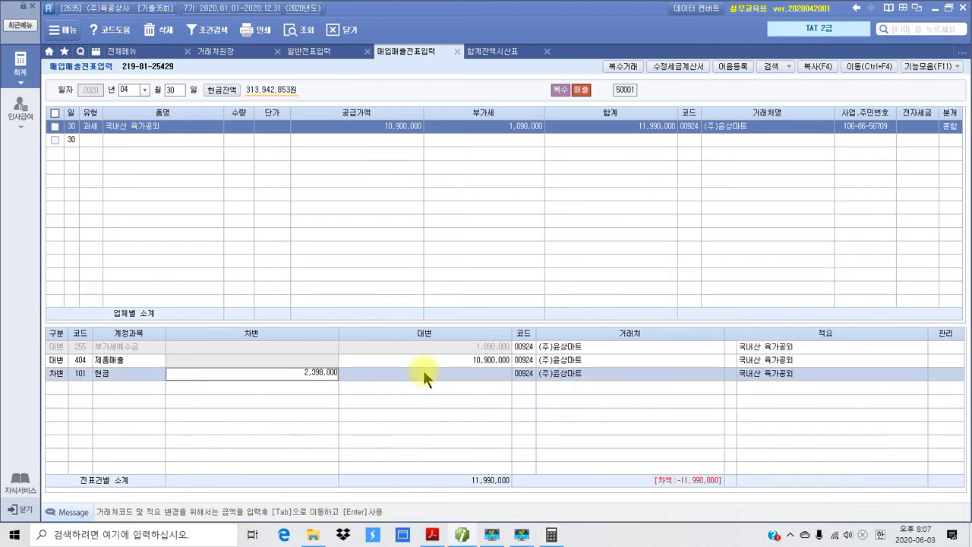
key("Return")
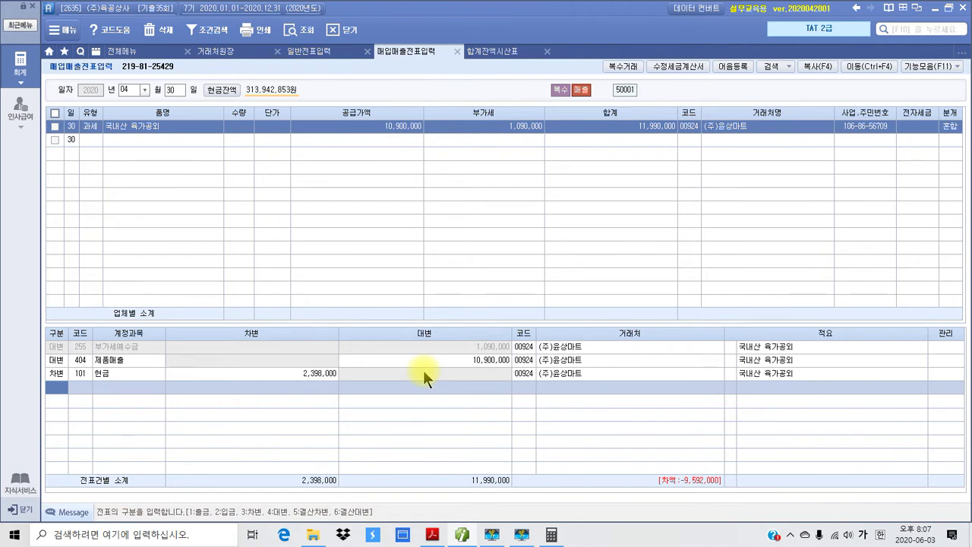
Step: Add a 차변 line for account 108 외상매출금 with the amount 9,592,000 below the 현금 line
type("3108")
key("Return")
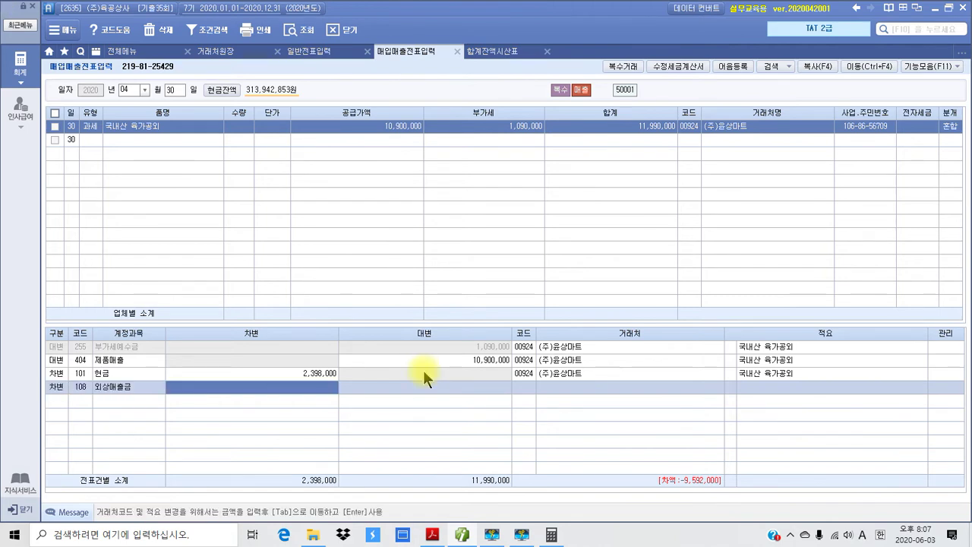
type("9,592")
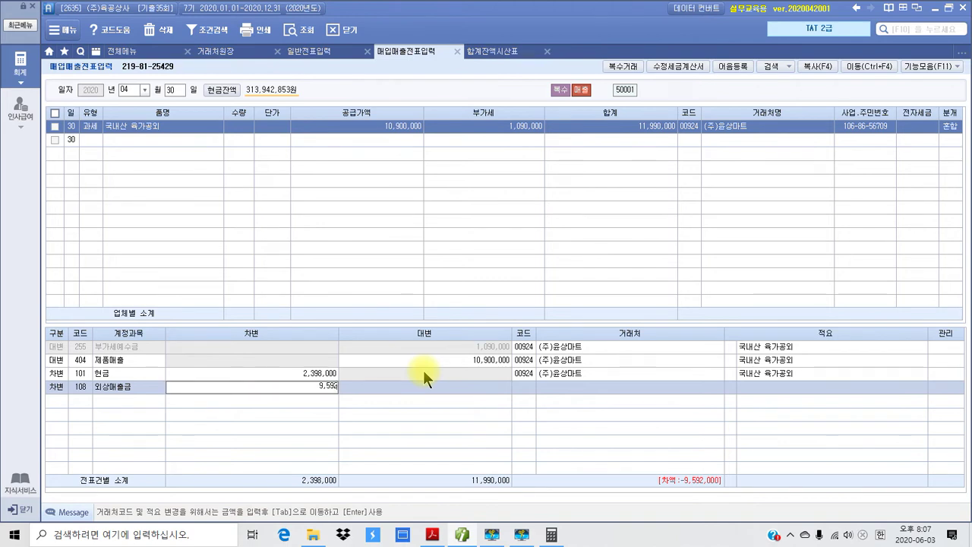
type(",000")
key("Return")
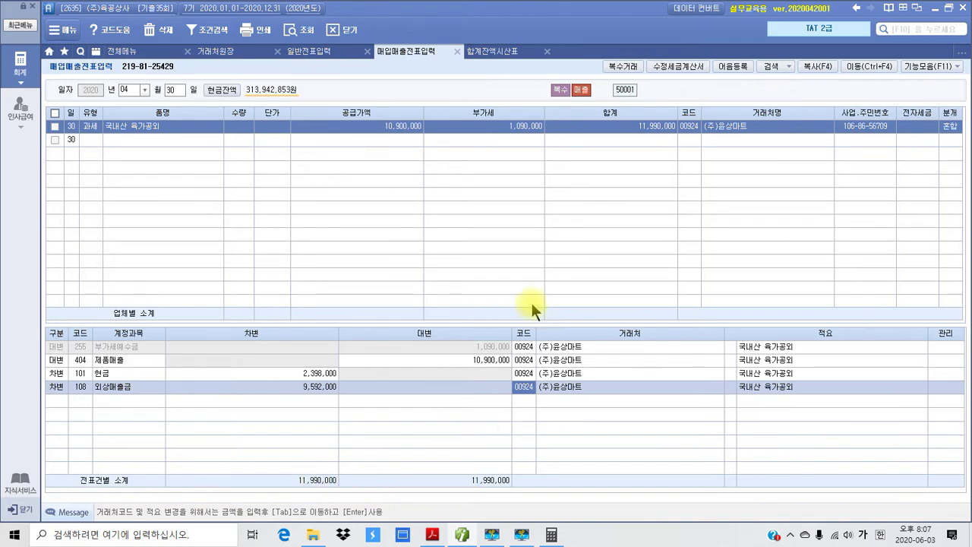
Step: Open 전자세금계산서 발행 및 내역관리 and list all customers' sales invoices for 2020-04-30 to 2020-04-30
left_click(126, 51)
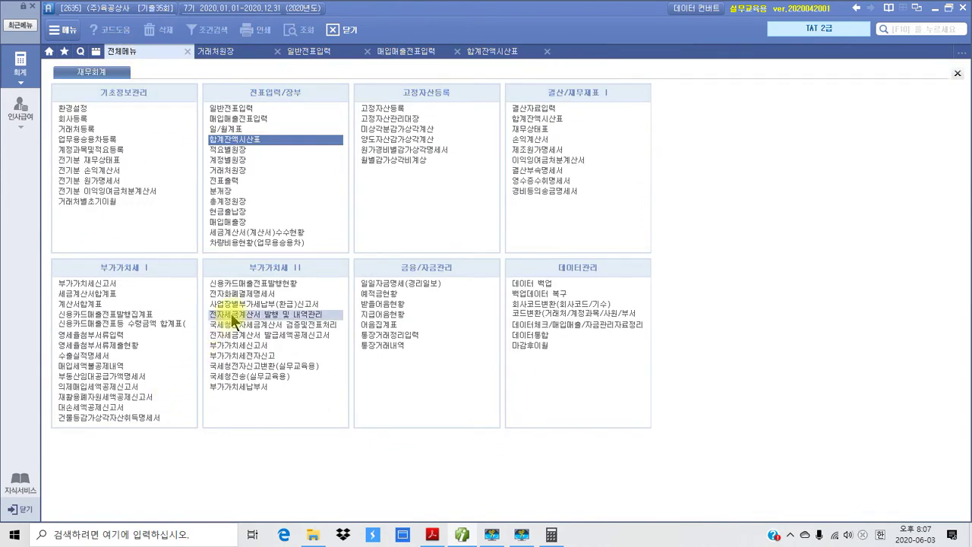
left_click(291, 313)
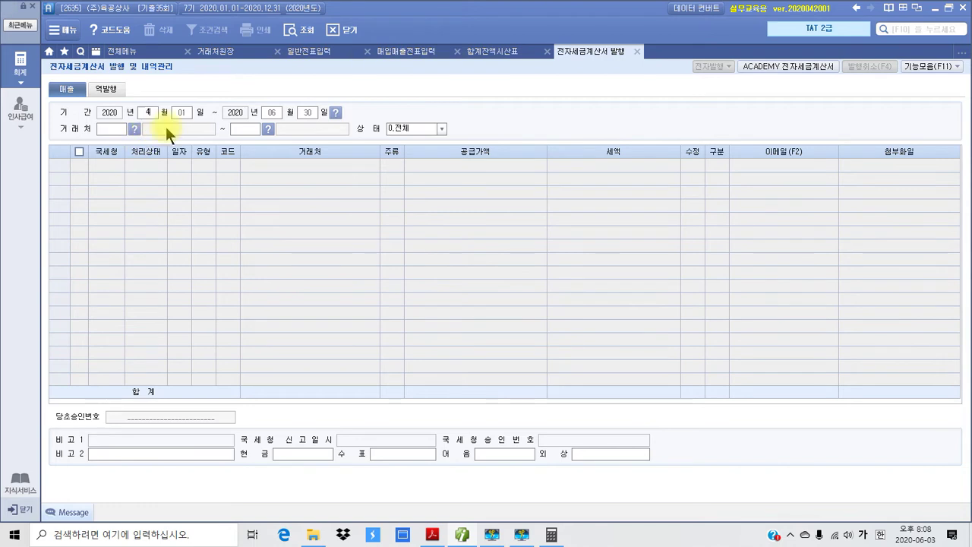
key("Return")
type("30")
key("Return")
type("04")
key("Return")
key("Return")
key("Return")
key("Return")
key("Return")
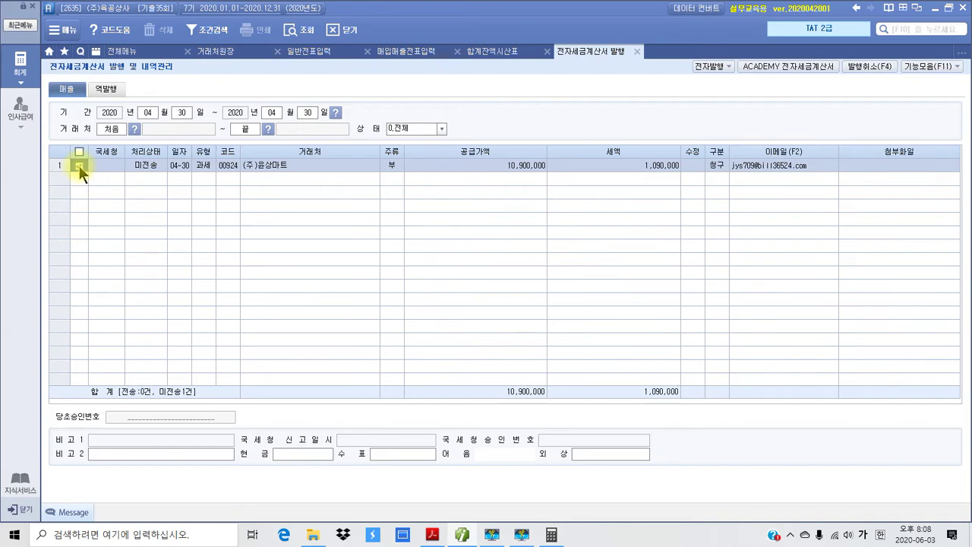
Step: Run 전자발행 for the checked (주)윤상마트 invoice, accepting the prefilled login and confirming the issue
left_click(717, 67)
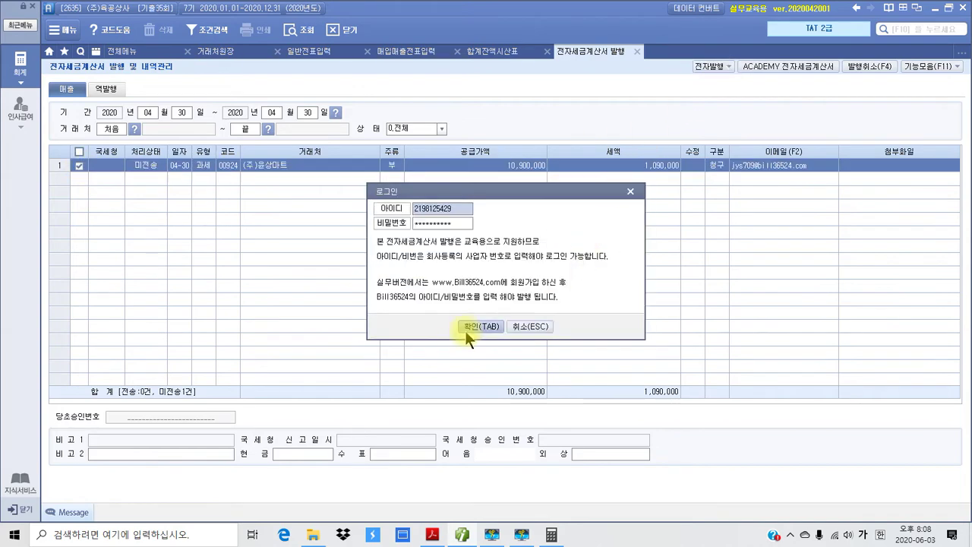
left_click(475, 327)
left_click(522, 448)
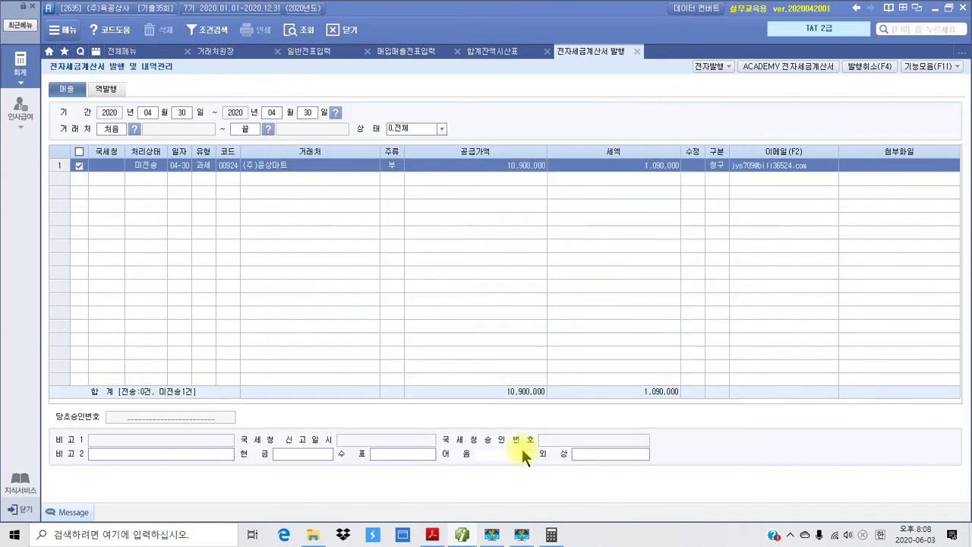
left_click(482, 293)
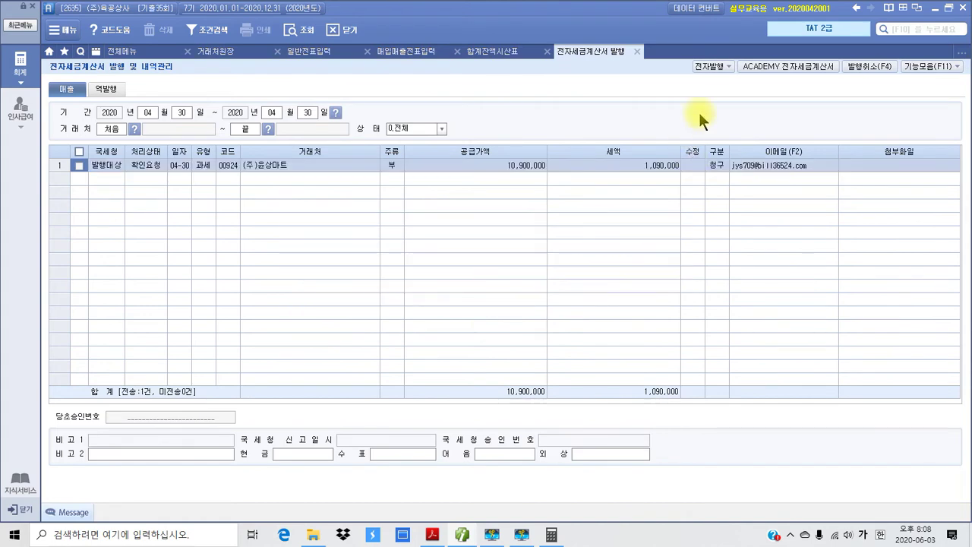
Step: Log in to ACADEMY 전자세금계산서 with the prefilled credentials and look up the 미전송 sales invoices
left_click(768, 67)
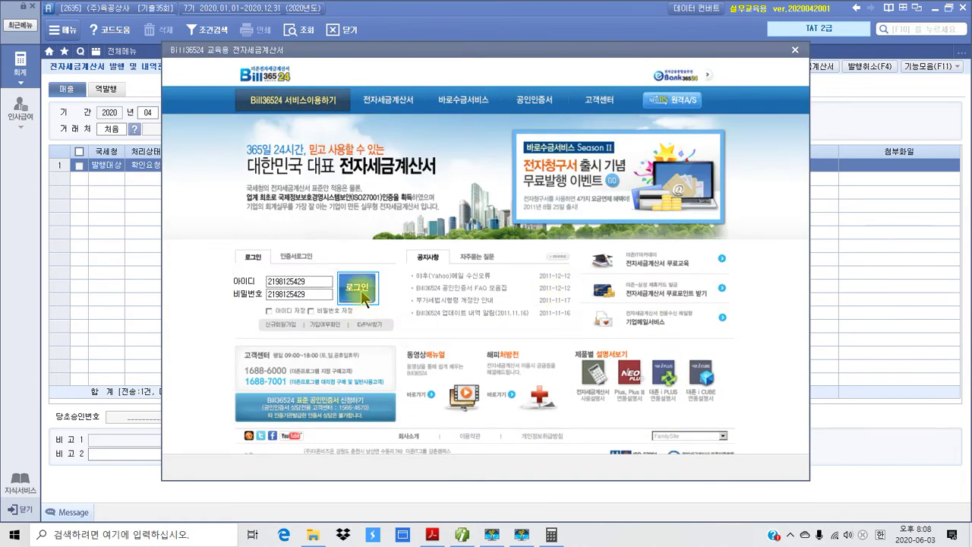
left_click(363, 293)
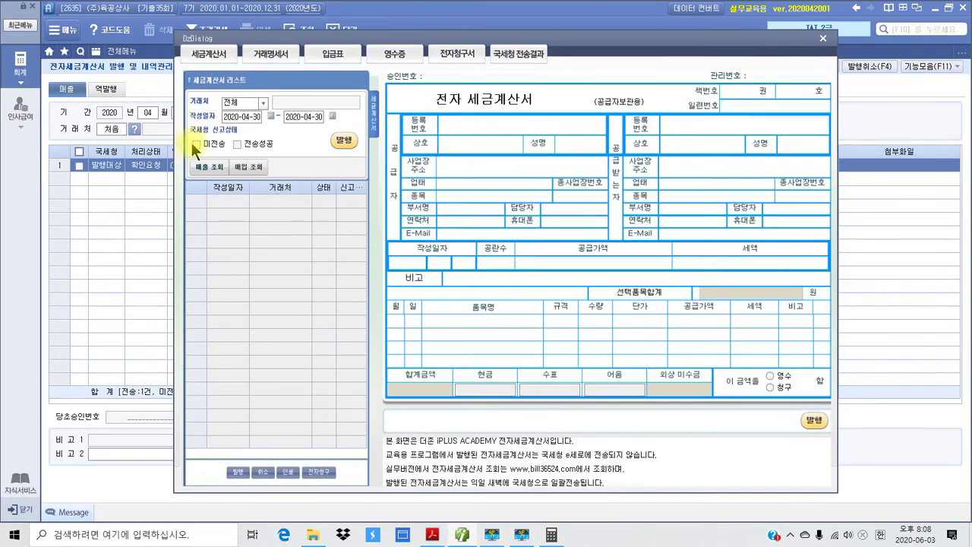
left_click(195, 143)
left_click(205, 166)
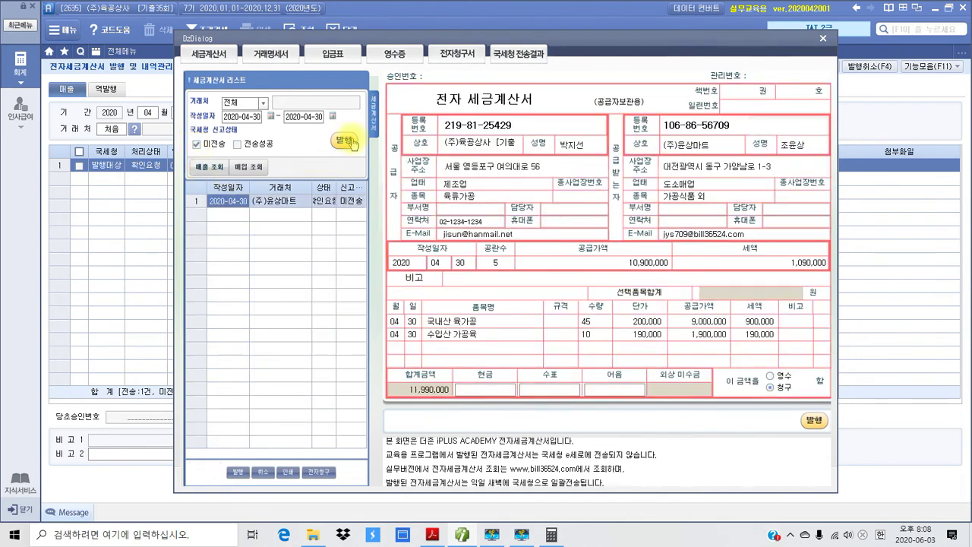
Step: Issue the (주)윤상마트 electronic tax invoice, confirm it and close the Bill36524 window
left_click(346, 141)
left_click(483, 296)
left_click(489, 294)
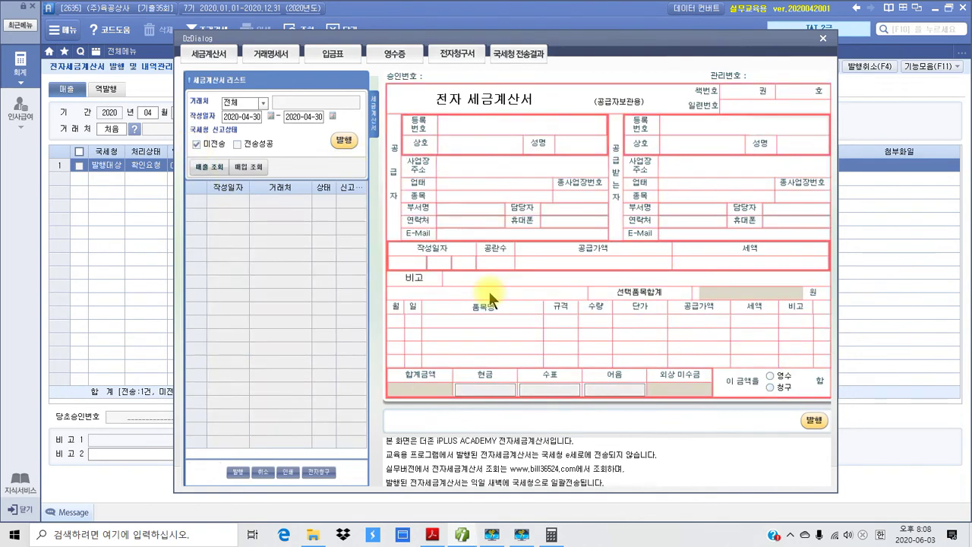
left_click(823, 38)
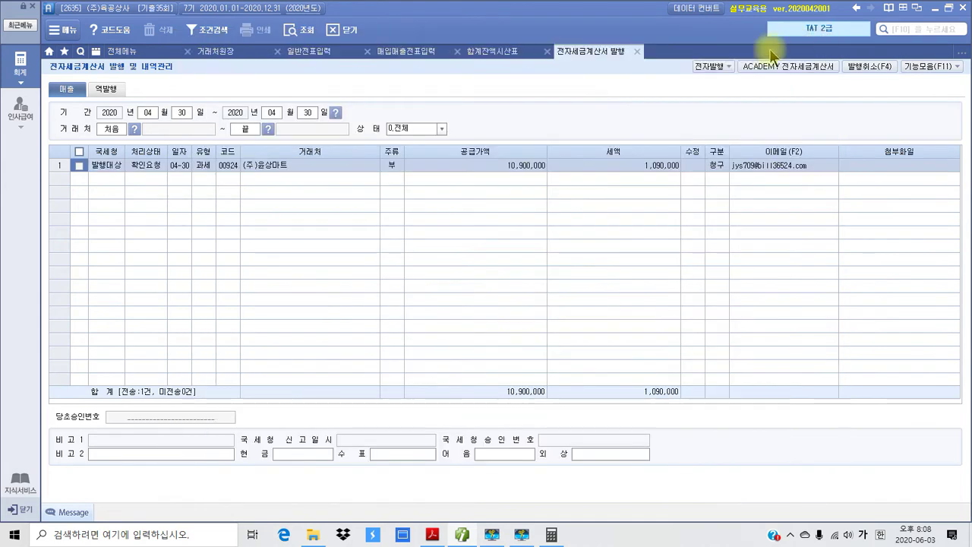
Step: Close the 전자세금계산서 발행 and 합계잔액시산표 screens and refresh the April 30 vouchers in 매입매출전표입력
left_click(637, 51)
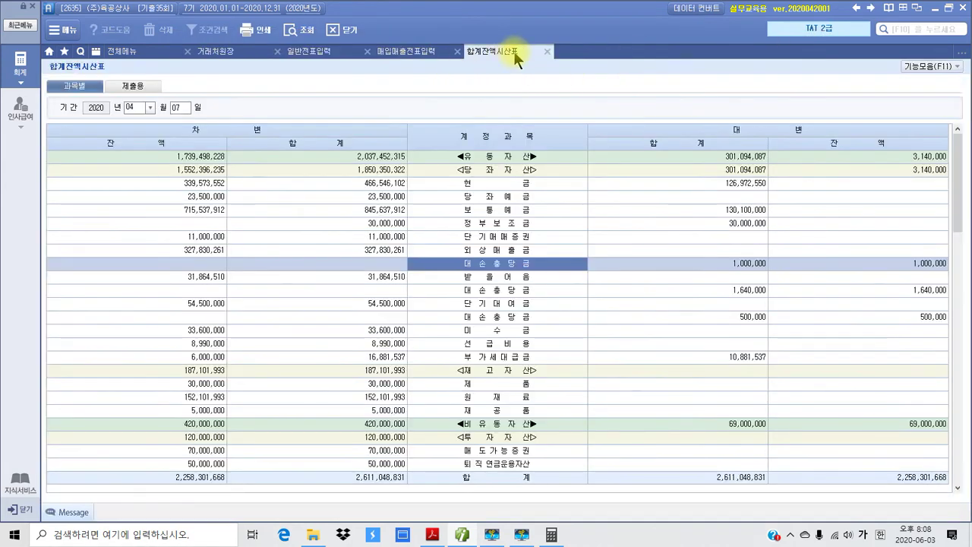
left_click(546, 51)
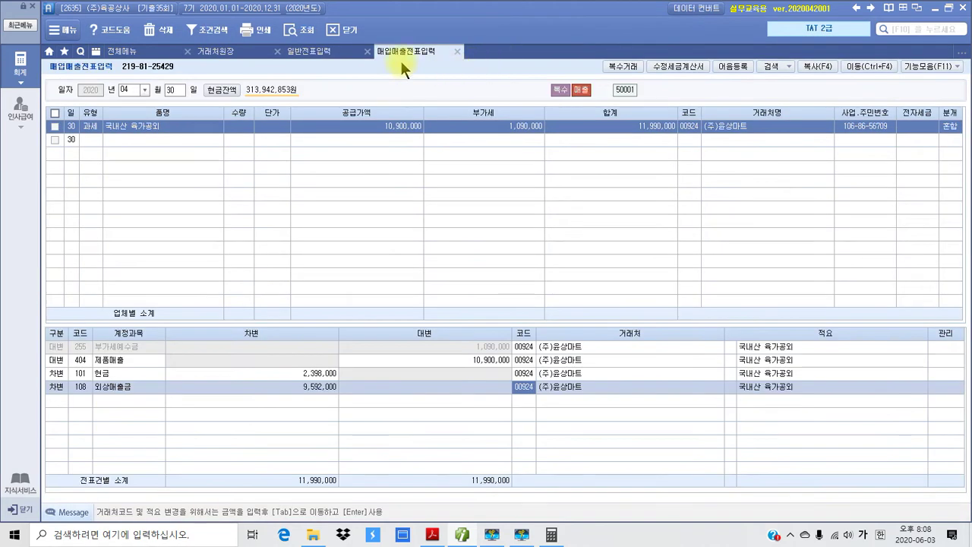
left_click(293, 32)
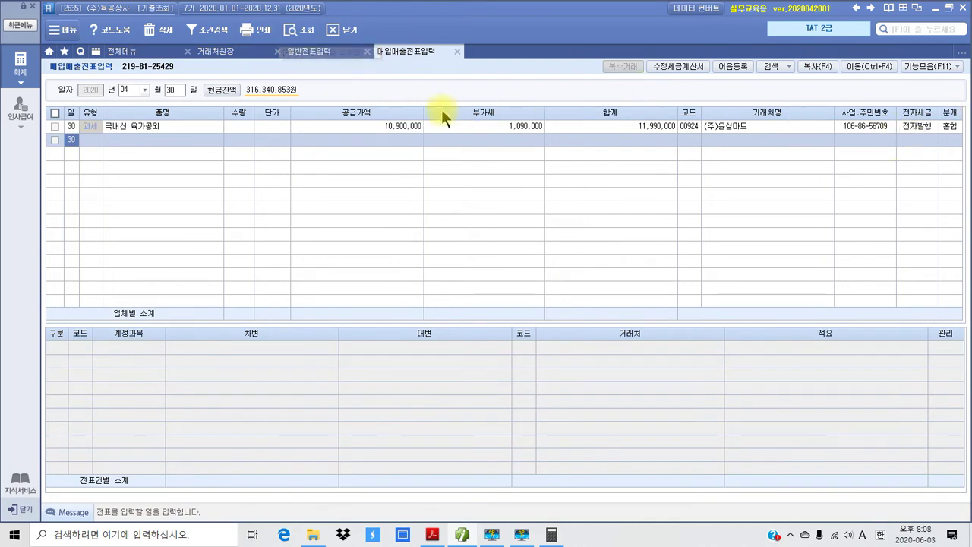
Step: Switch to the exam PDF in Acrobat Reader and highlight the 작성일자 2020.5.10. in question 2, 수정전자세금계산서의 발행
left_click(432, 535)
scroll(357, 182, "up", 3)
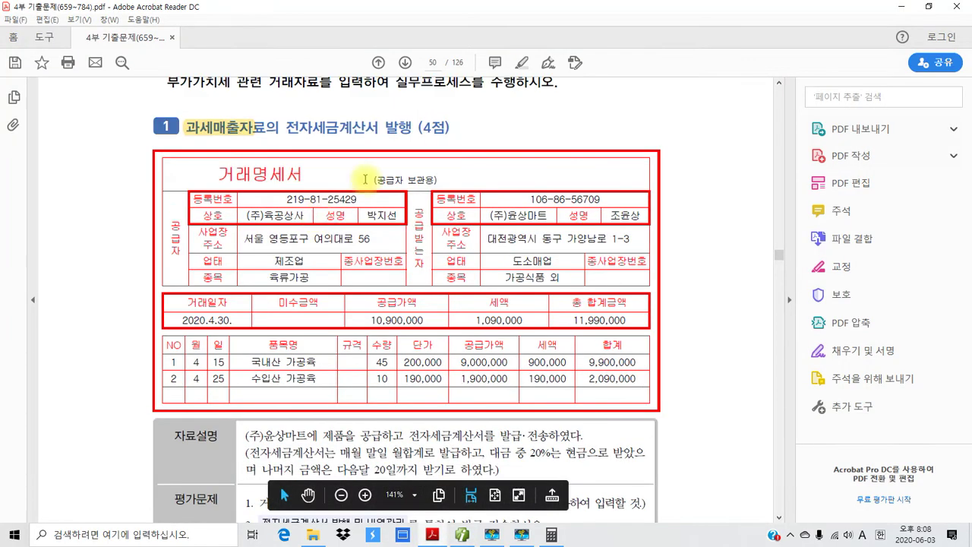
scroll(344, 299, "down", 10)
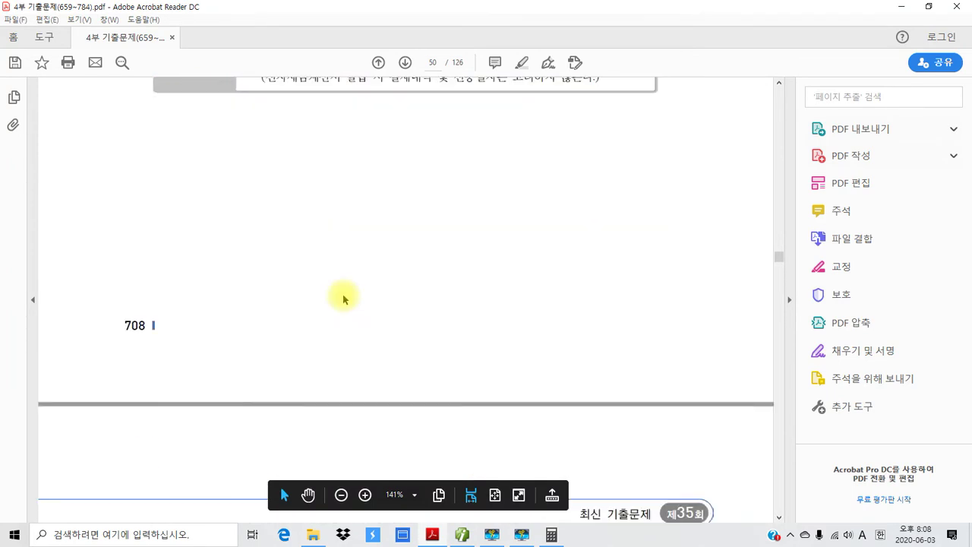
scroll(343, 300, "down", 5)
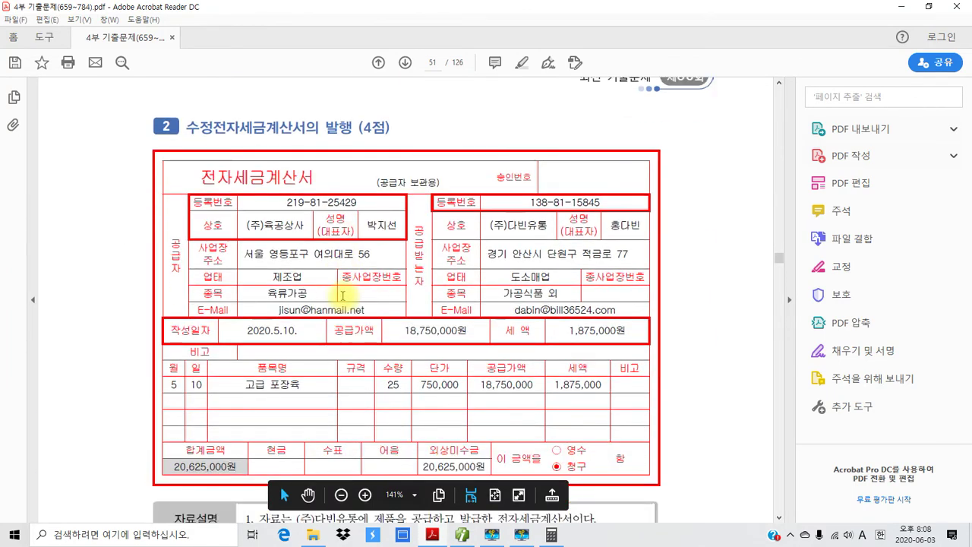
scroll(340, 304, "down", 1)
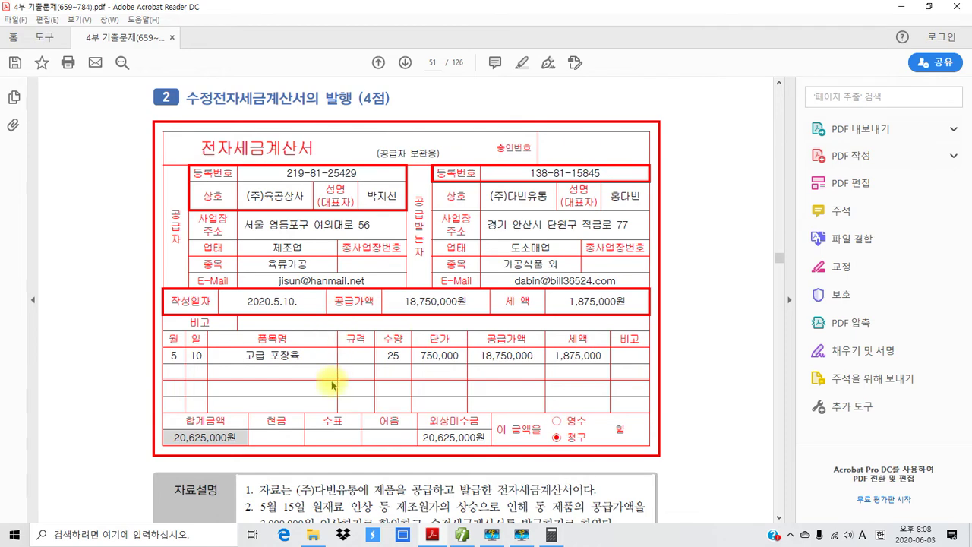
scroll(331, 385, "down", 5)
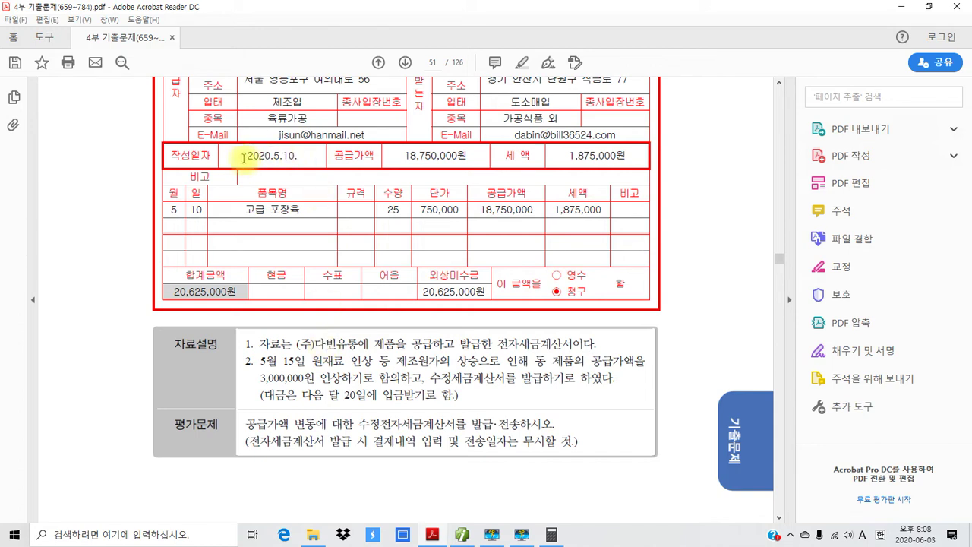
left_click_drag(245, 156, 297, 156)
right_click(295, 156)
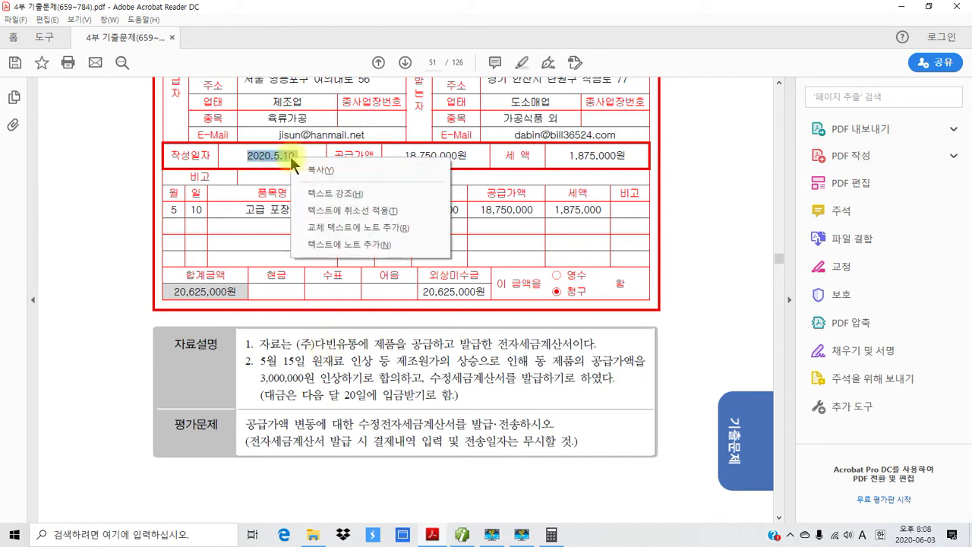
left_click(334, 187)
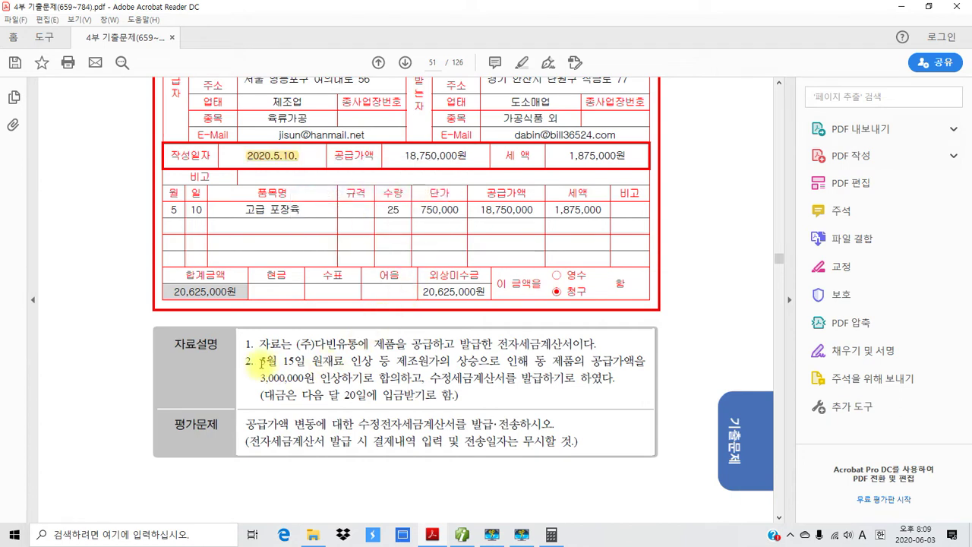
Step: Highlight "5월 15일" and "20일에 입금받기로" in question 2's 자료설명
left_click_drag(261, 361, 303, 367)
right_click(303, 368)
left_click(339, 401)
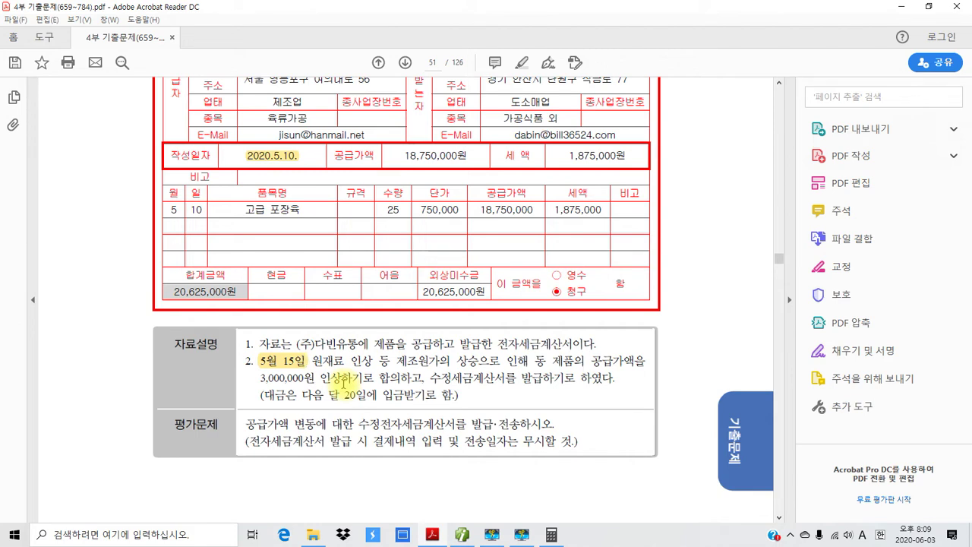
left_click_drag(344, 395, 437, 395)
right_click(419, 397)
left_click(463, 431)
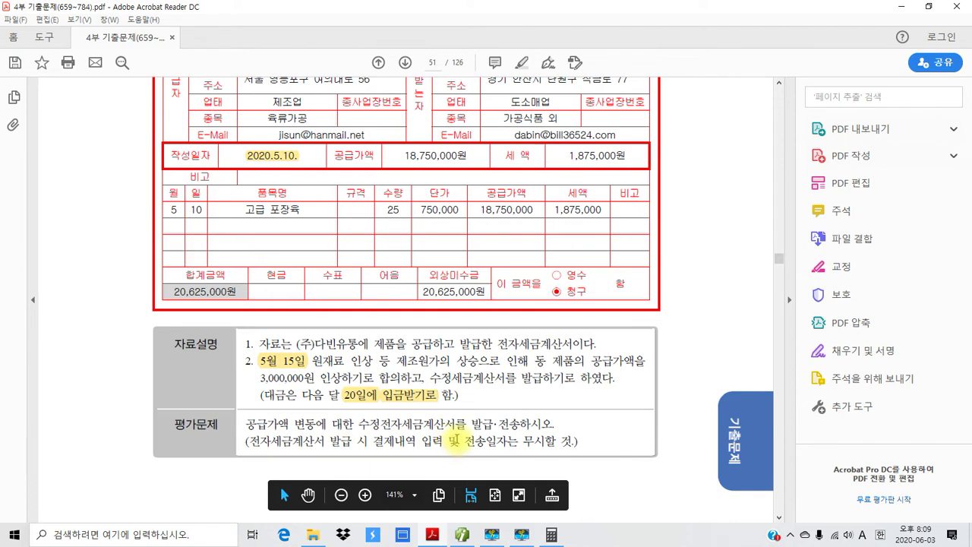
scroll(454, 440, "down", 1)
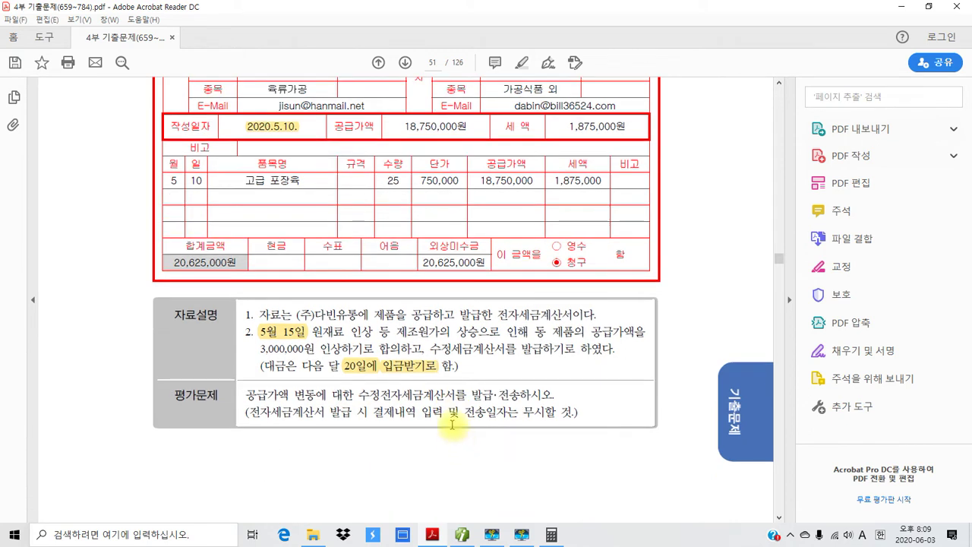
scroll(451, 423, "up", 1)
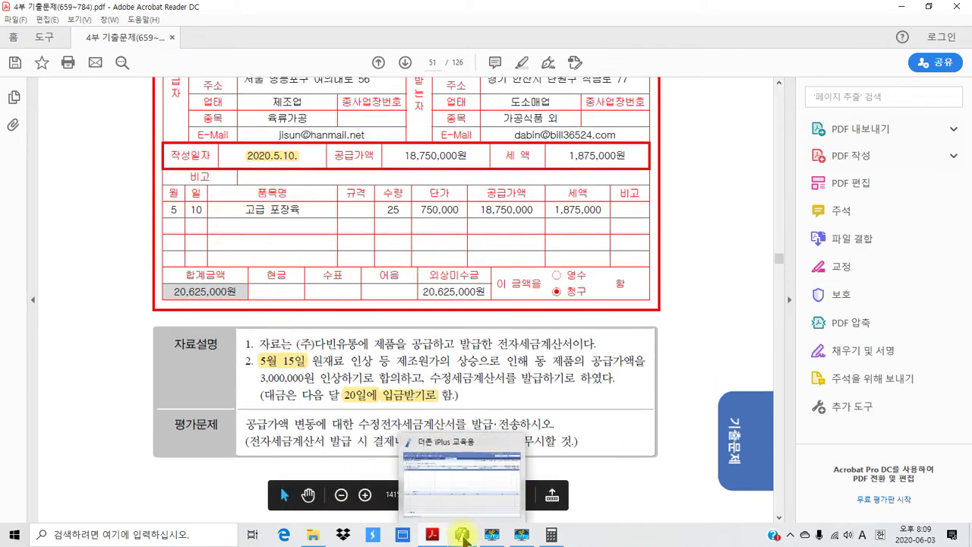
Step: Switch to Smart A and load the May 10 vouchers in 매입매출전표입력
left_click(462, 536)
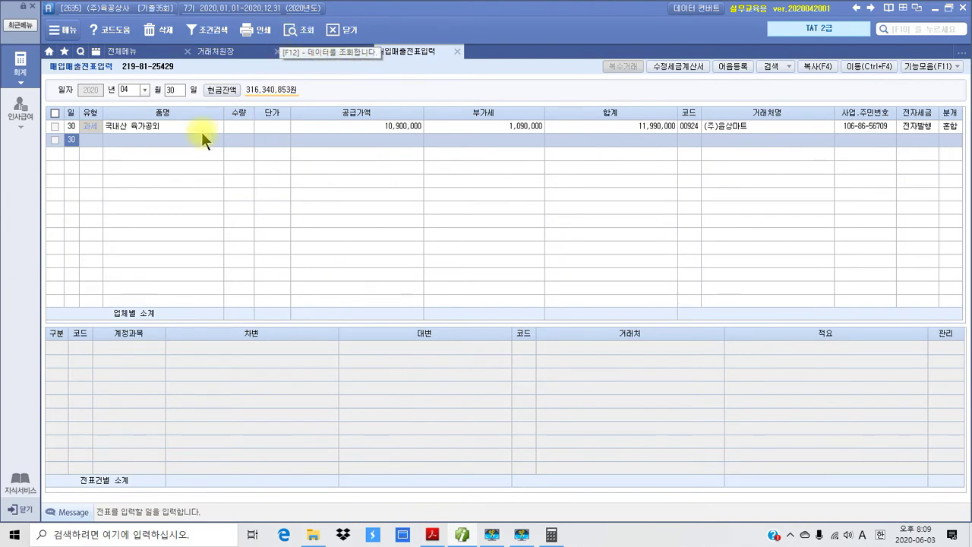
left_click(143, 89)
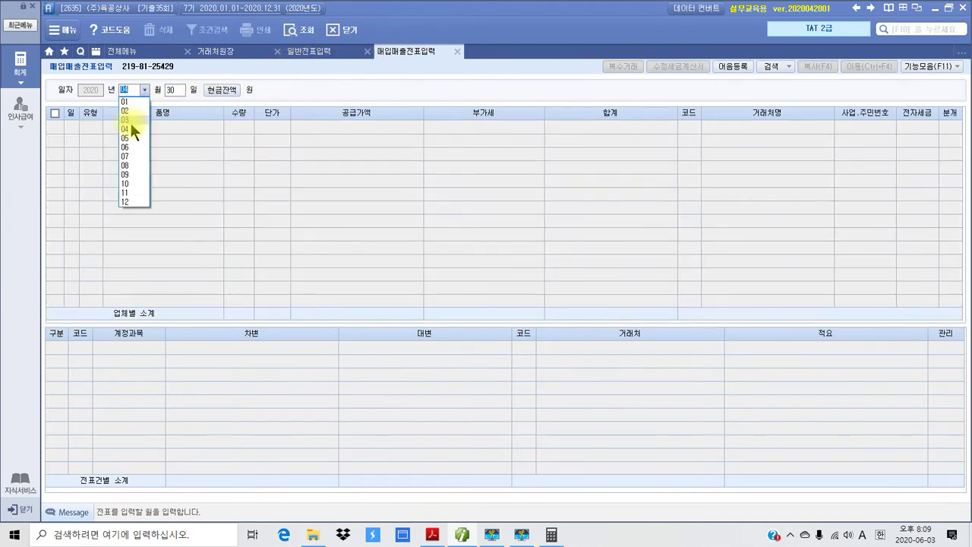
left_click(130, 134)
type("10")
key("Return")
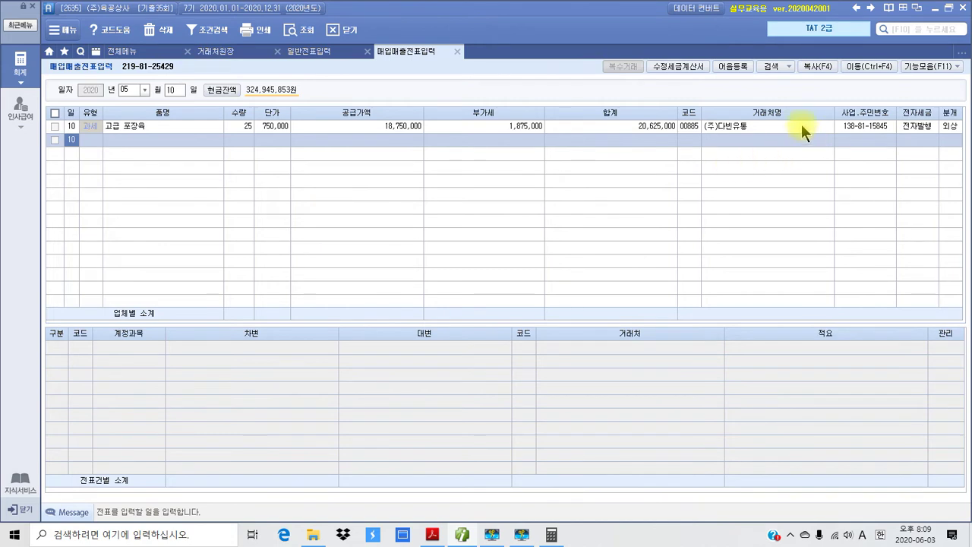
Step: Start a 수정세금계산서 for the (주)다빈유통 고급 포장육 voucher with the reason 2. 공급가액 변동
left_click(534, 128)
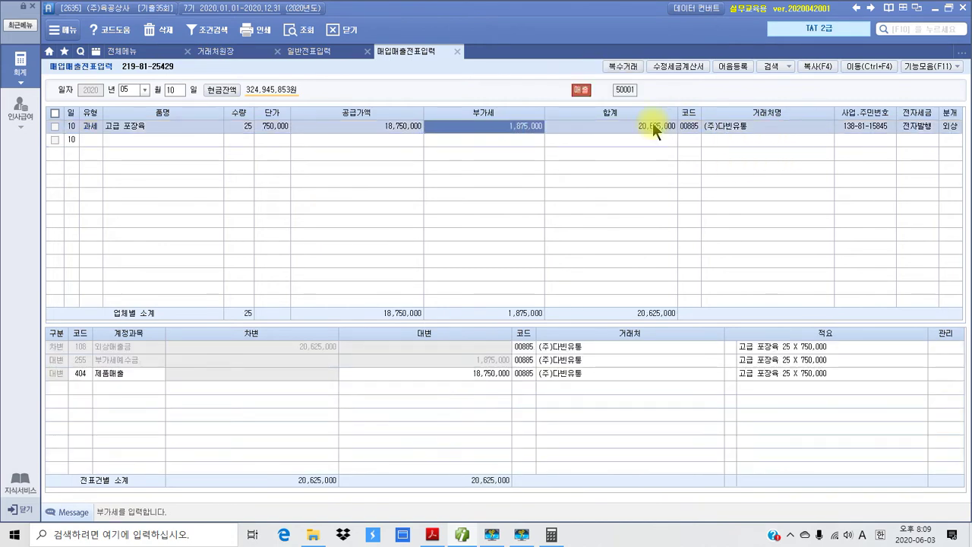
left_click(55, 126)
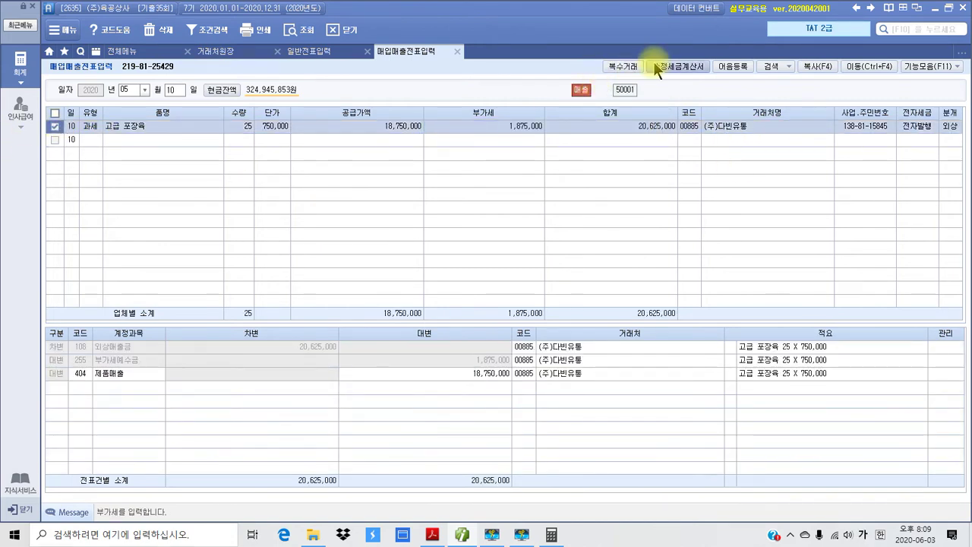
left_click(683, 66)
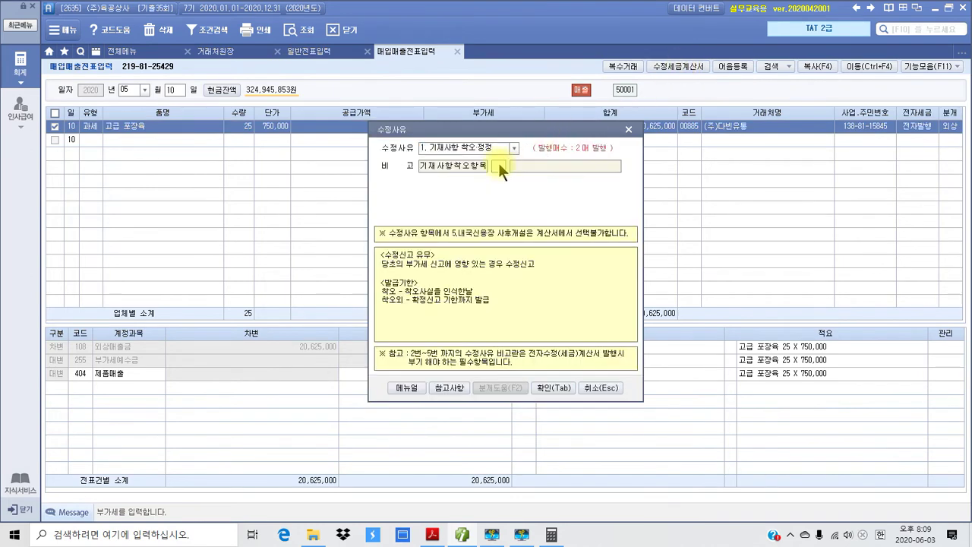
left_click(514, 146)
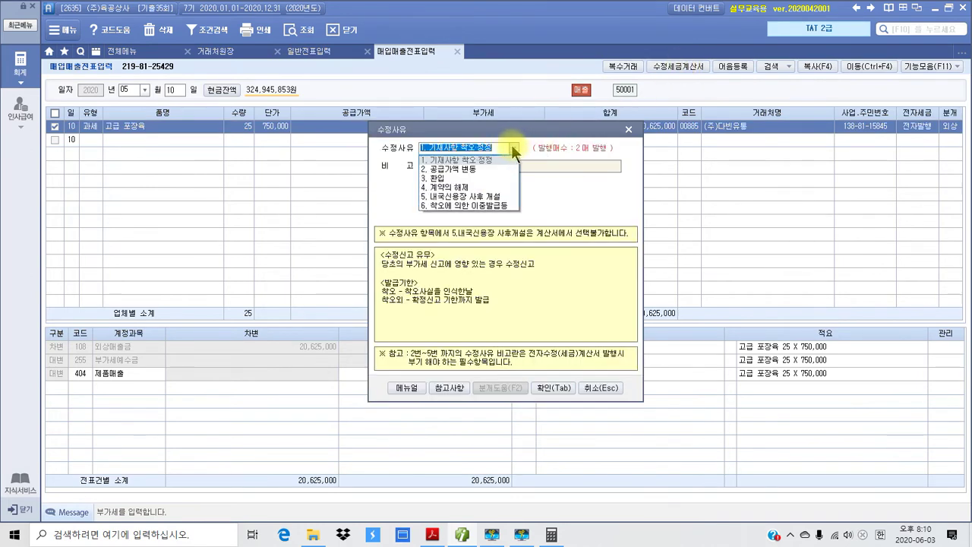
left_click(466, 170)
left_click(464, 169)
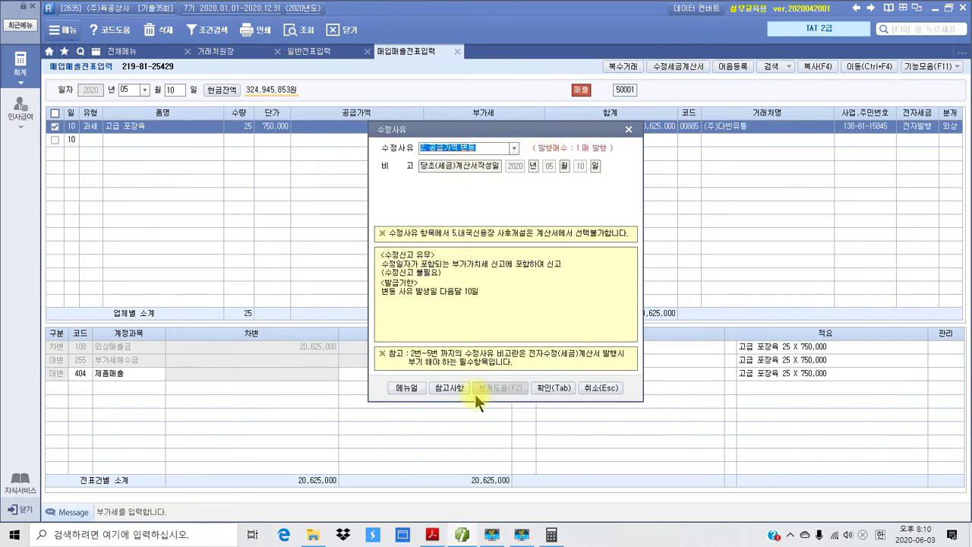
left_click(540, 387)
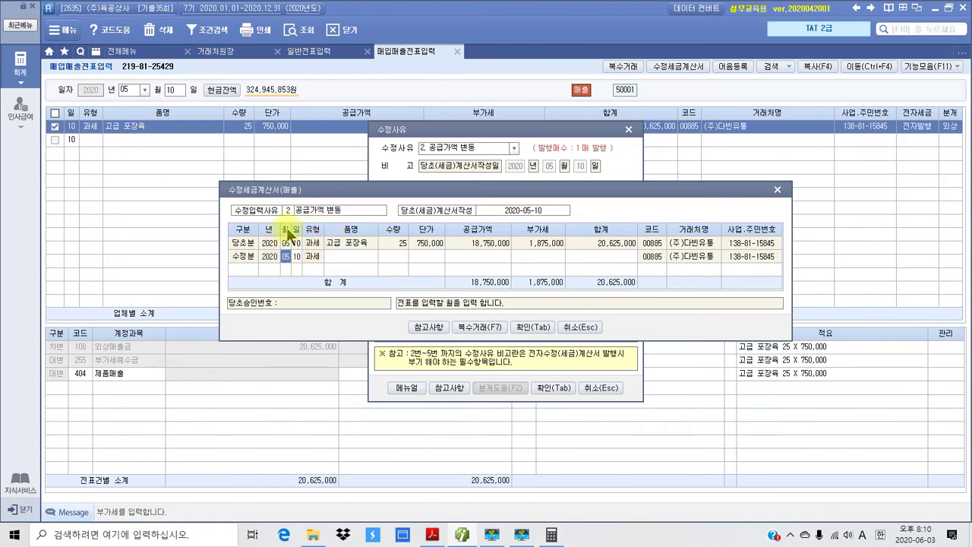
Step: Consult the reference table of correction reasons and methods, and set the 수정분 line's date to May 15
left_click(404, 326)
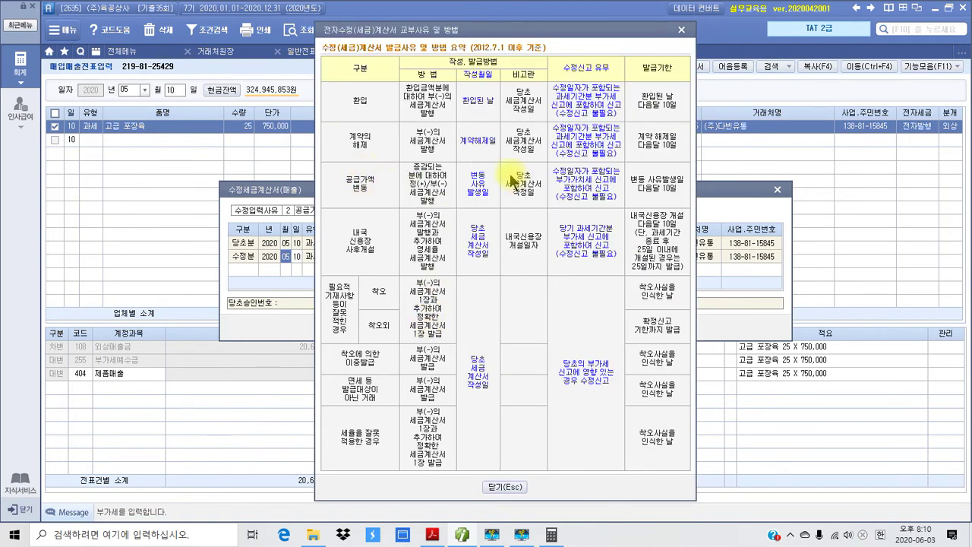
left_click(501, 486)
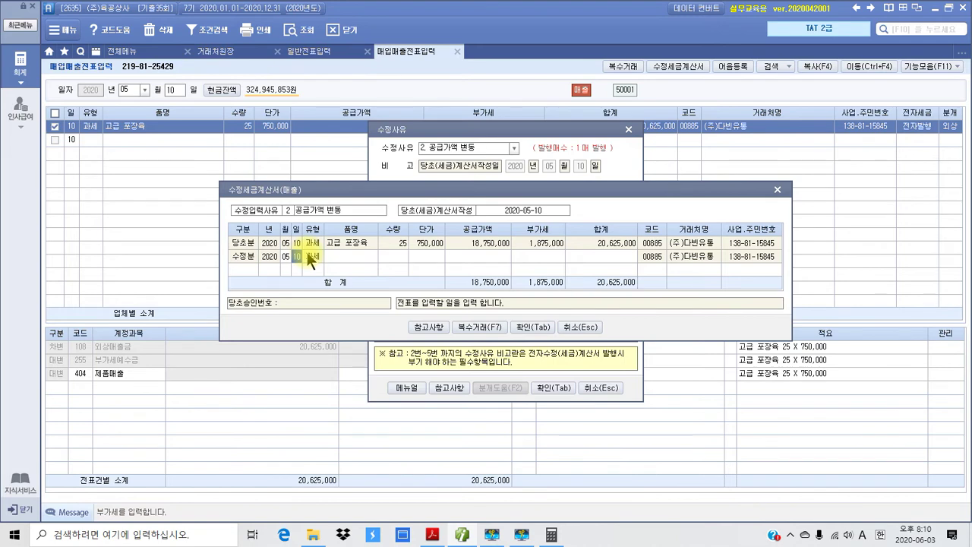
type("15")
key("Return")
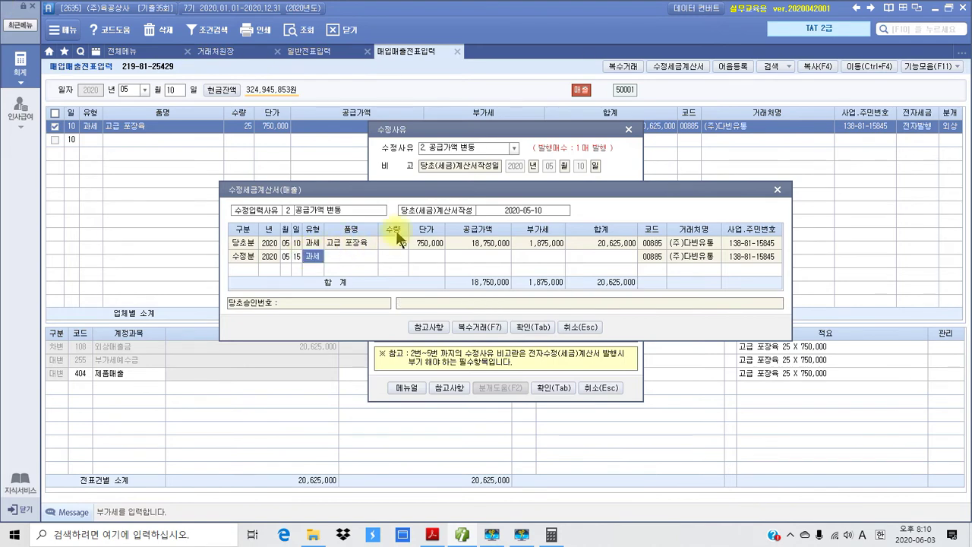
Step: Enter 공급가액 증가 as the 품명 of the 수정분 line
key("Return")
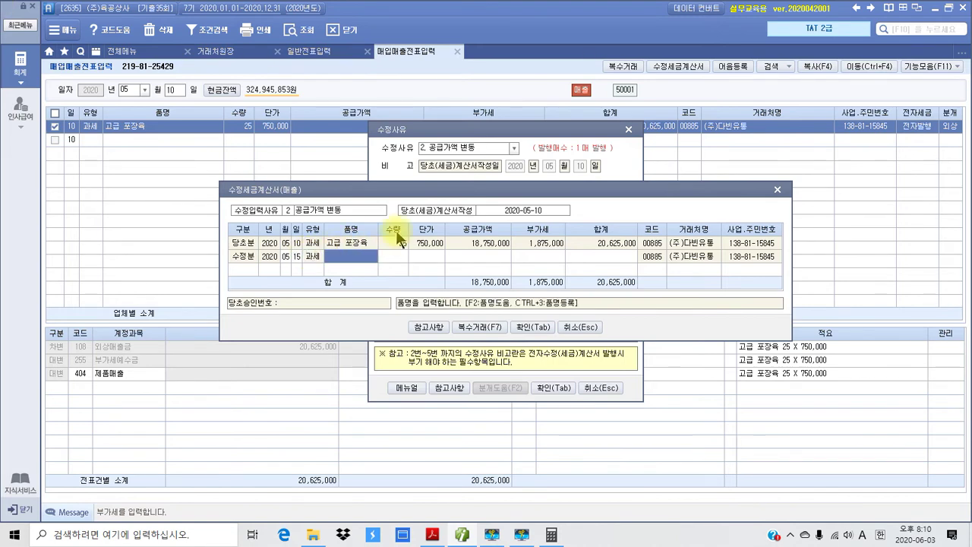
key("Return")
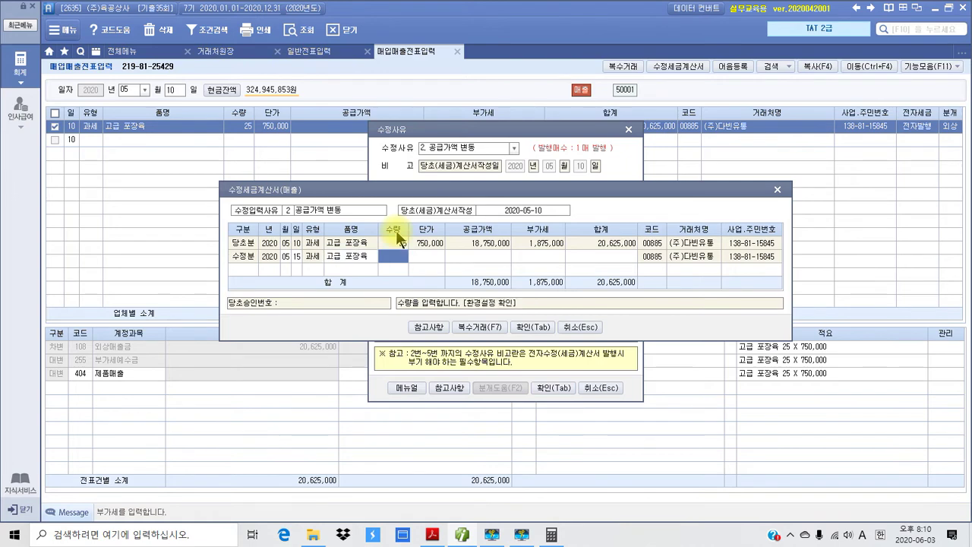
key("shift+Tab")
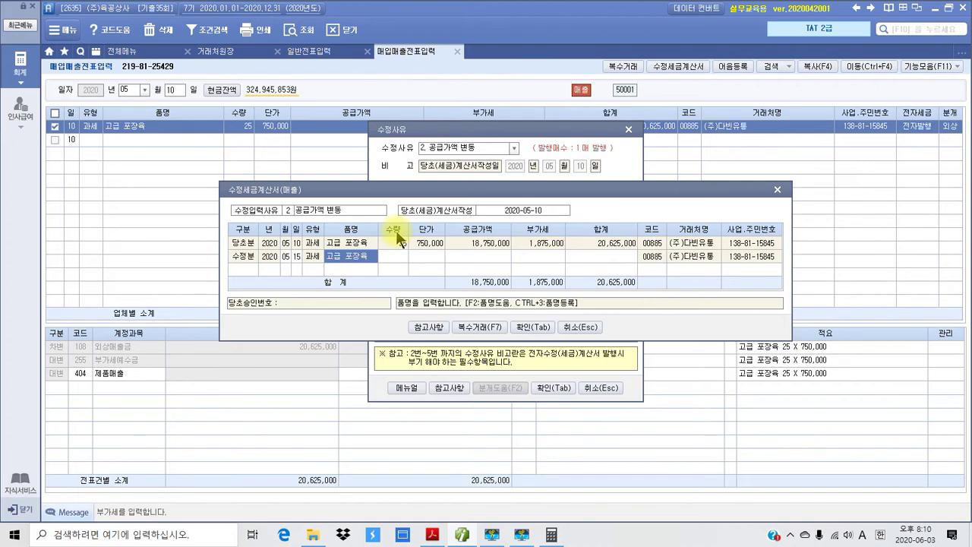
key("BackSpace")
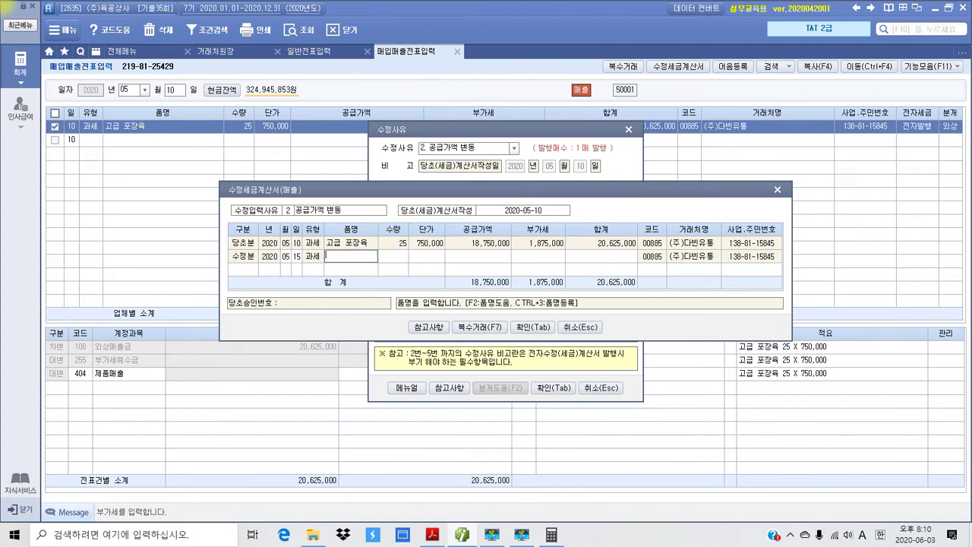
type("공급가액 변동")
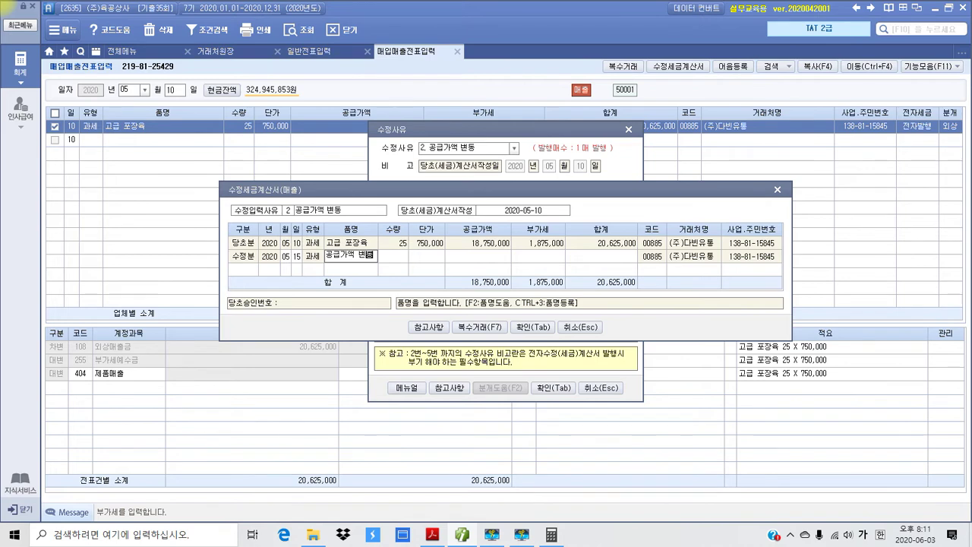
key("BackSpace")
key("BackSpace")
type("증가")
key("Return")
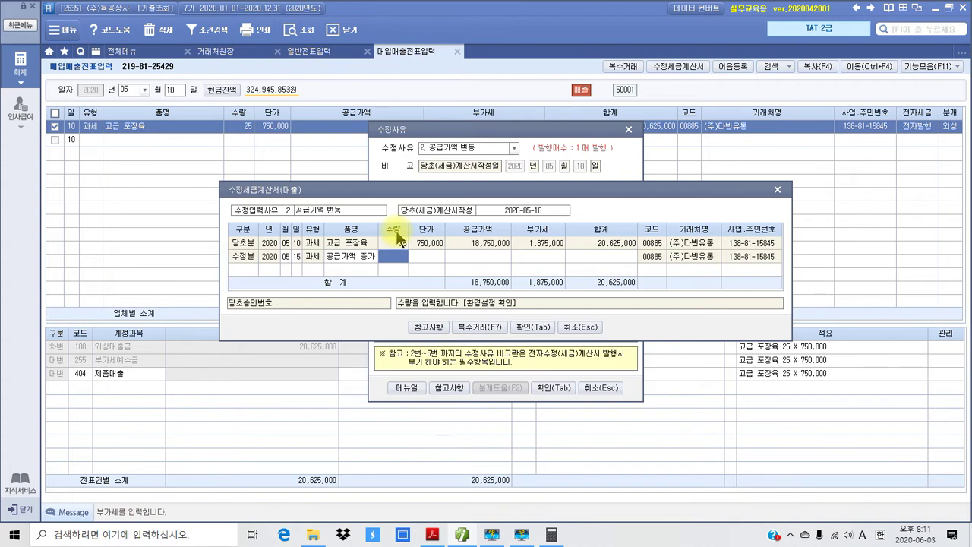
Step: Set the 수정분 line's 공급가액 to 3,000,000, leaving quantity and unit price empty, and register the corrected invoice
key("Return")
key("Return")
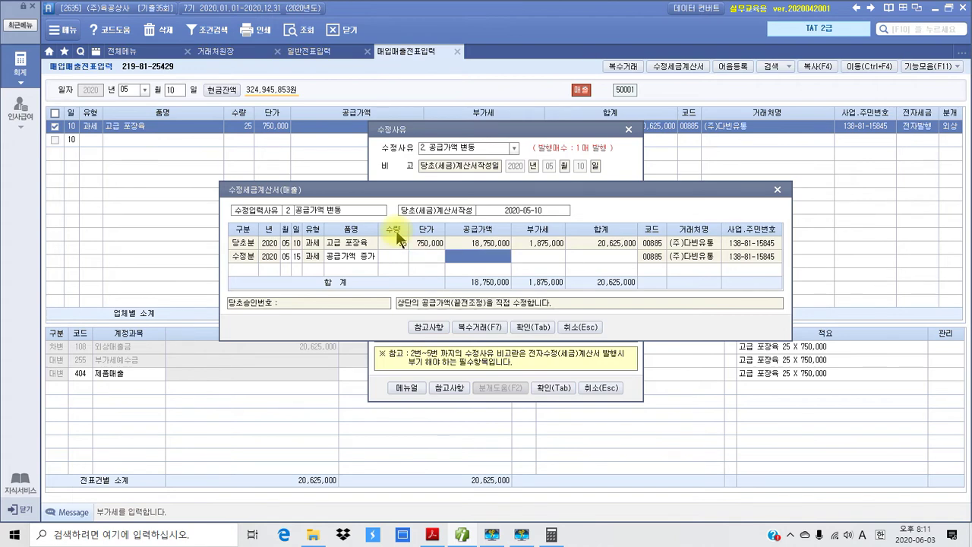
type("3000000")
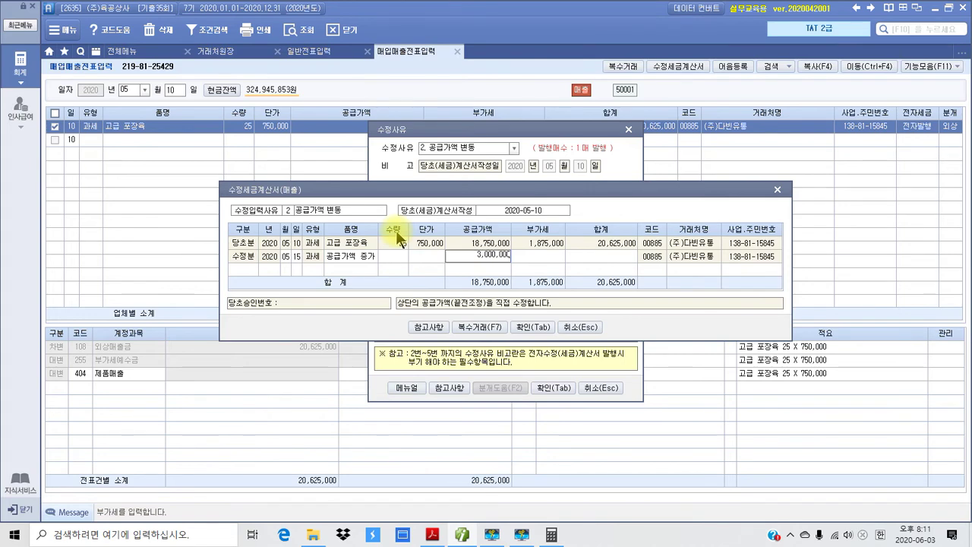
key("Return")
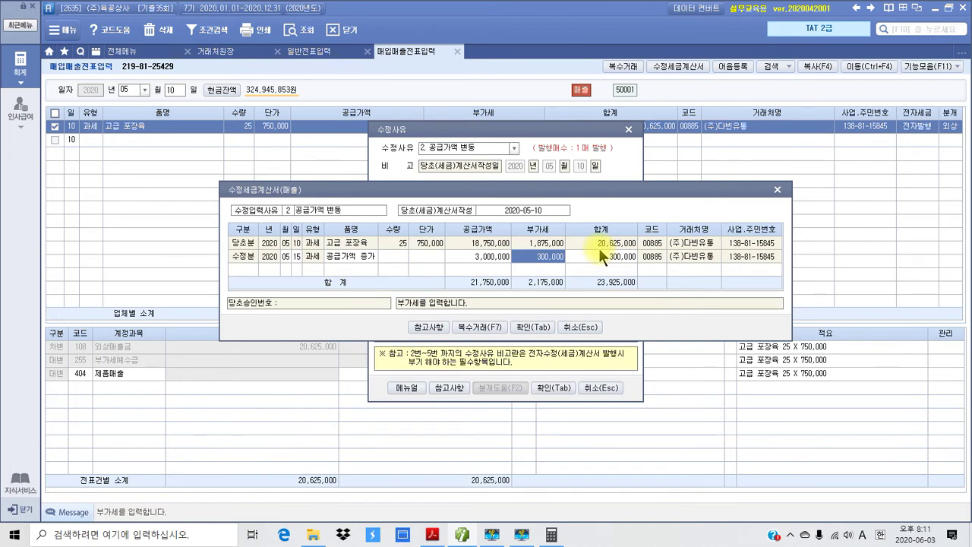
left_click(531, 328)
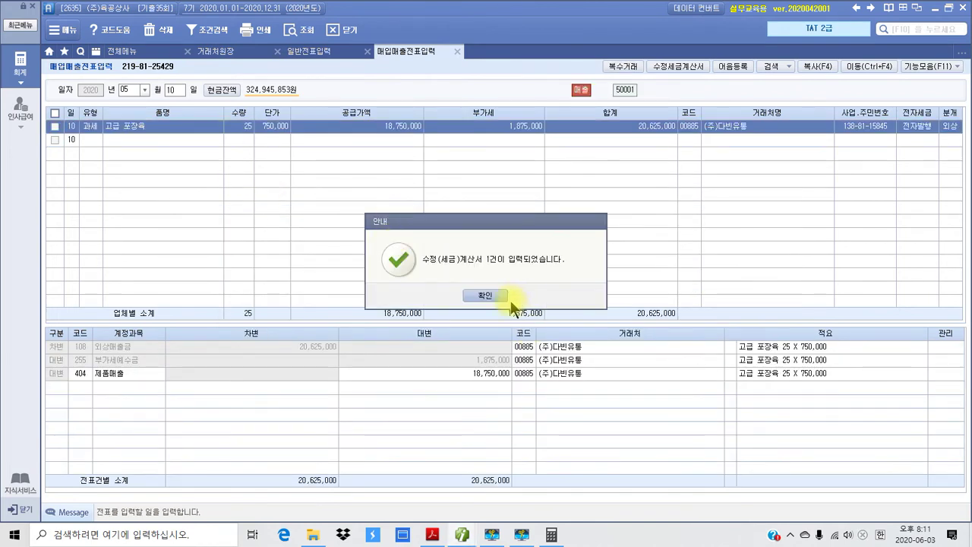
left_click(486, 295)
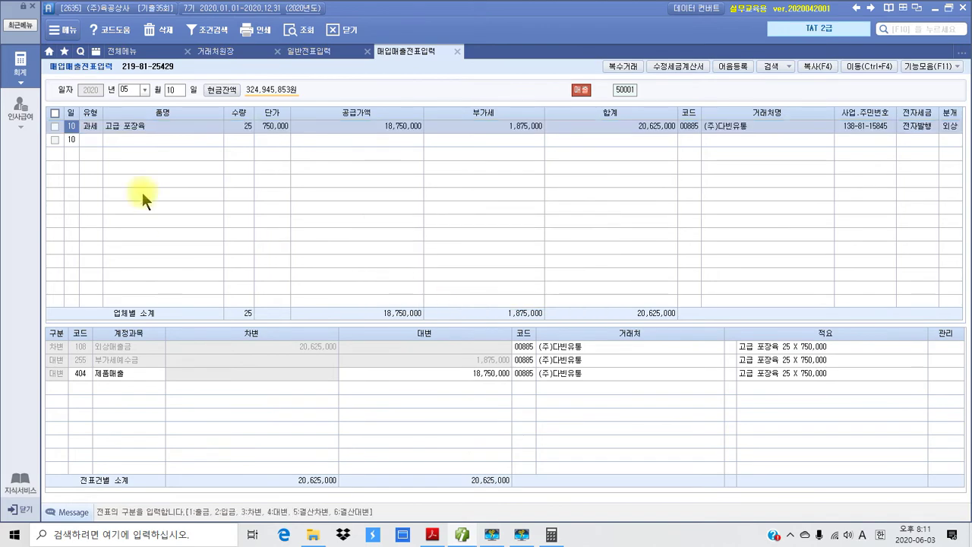
Step: Load the May 15 vouchers and examine the journal entry of the 공급가액 증가 line
left_click(174, 90)
type("15")
key("Return")
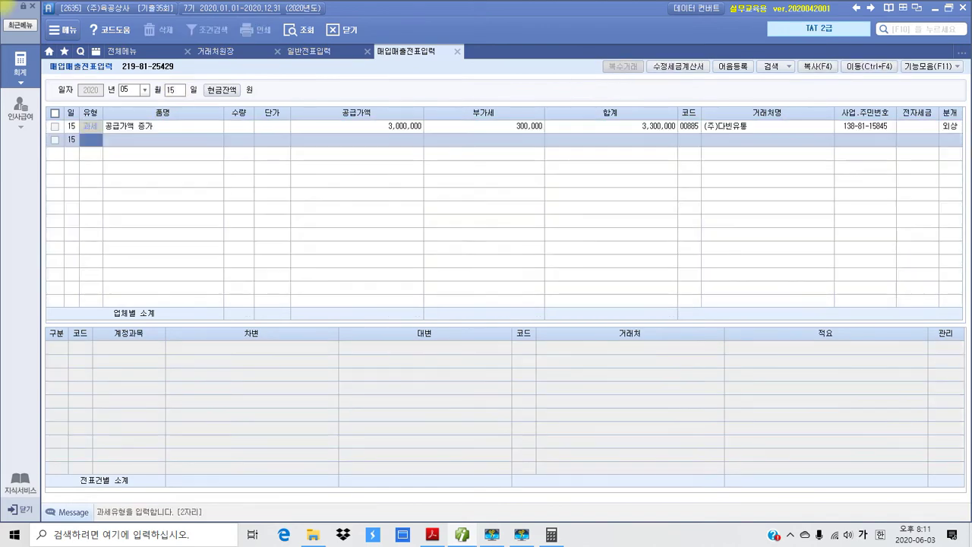
left_click(158, 125)
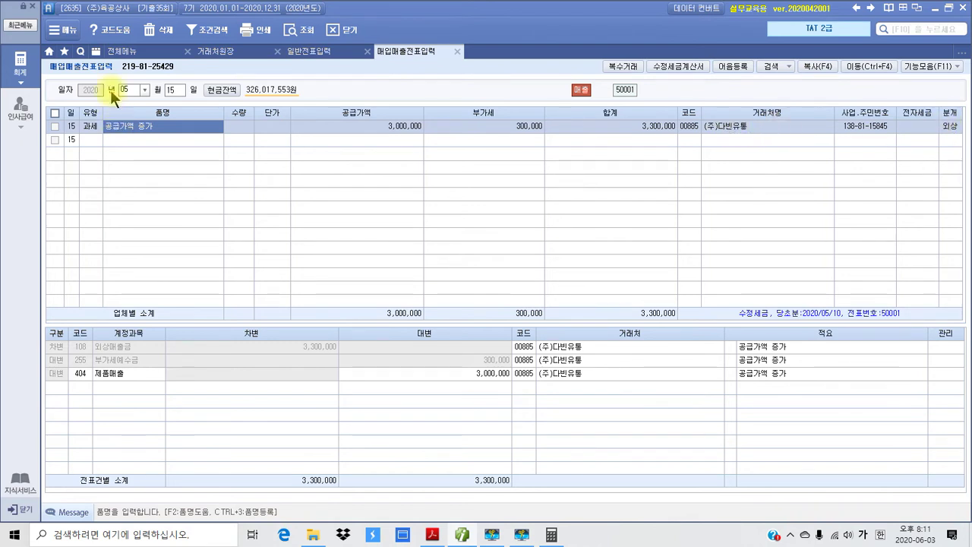
Step: Open 전자세금계산서 발행 및 내역관리 and query all customers' sales invoices for May 15, 2020
left_click(126, 54)
left_click(227, 313)
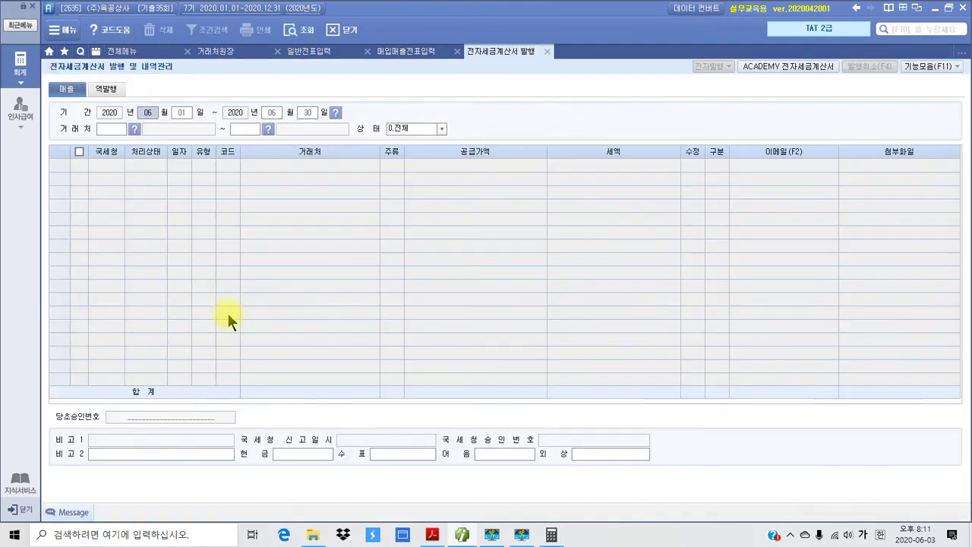
type("05")
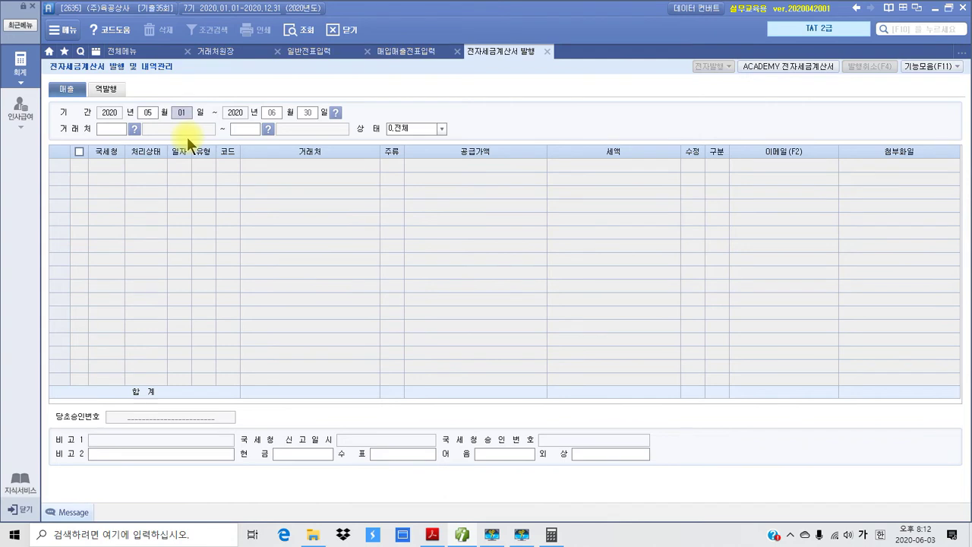
type("150515")
key("Return")
key("Return")
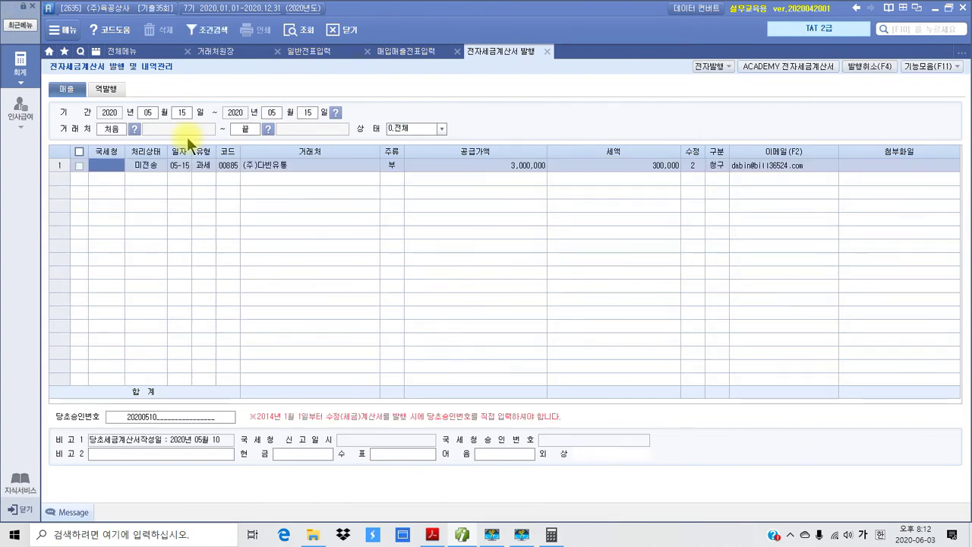
Step: Electronically issue the untransmitted May 15 corrected invoice for (주)다빈유통 and acknowledge the notice
left_click(79, 162)
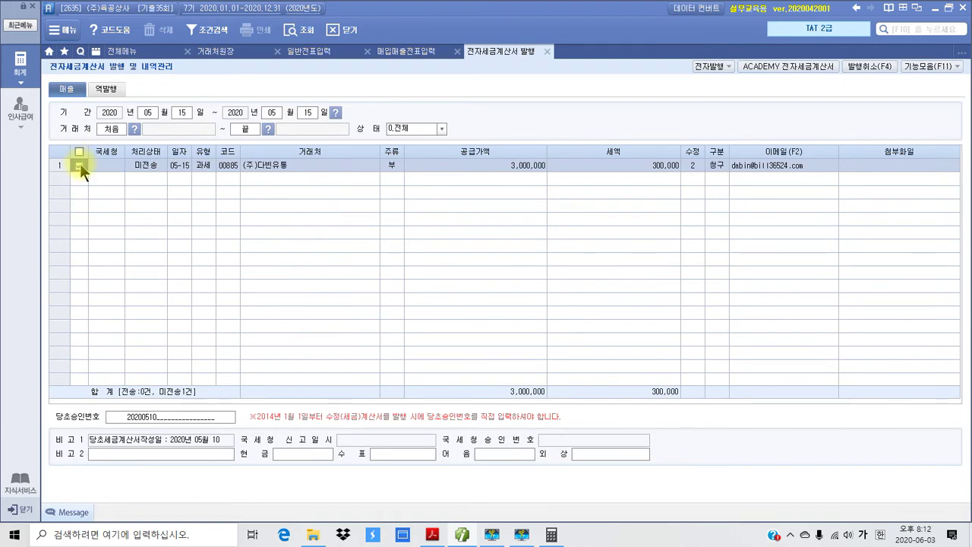
left_click(693, 67)
left_click(476, 332)
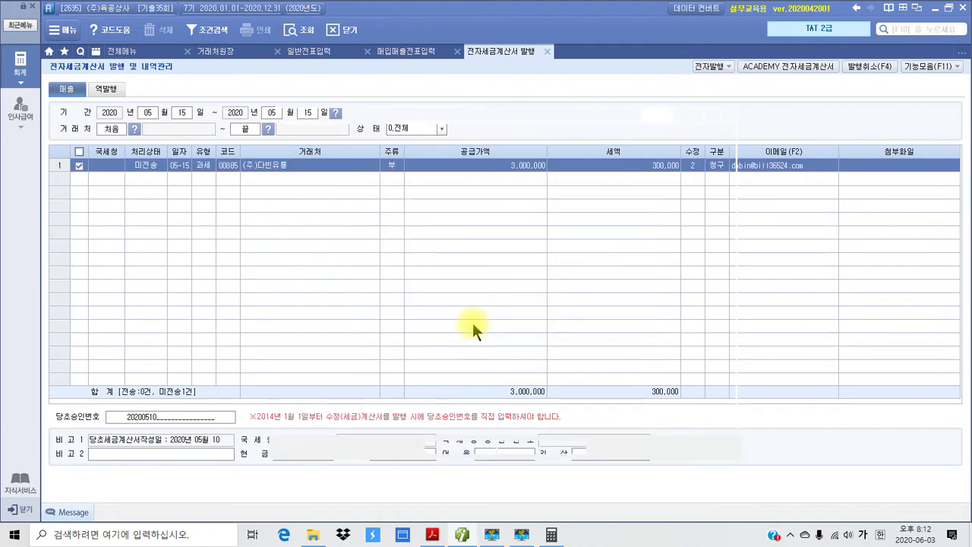
left_click(517, 446)
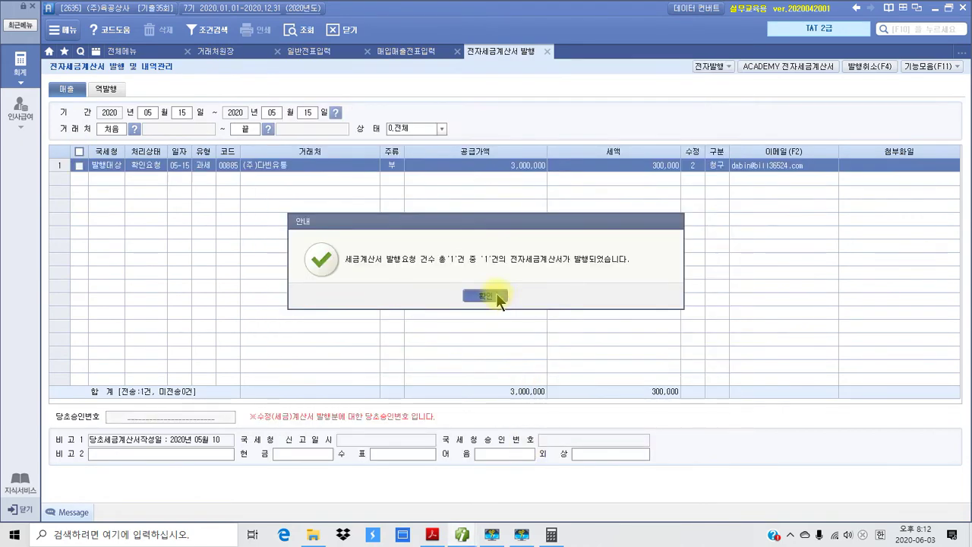
left_click(497, 296)
Step: Log in to the Bill36524 training site, retrieve the sales invoices and issue the (주)다빈유통 전자수정세금계산서
left_click(774, 67)
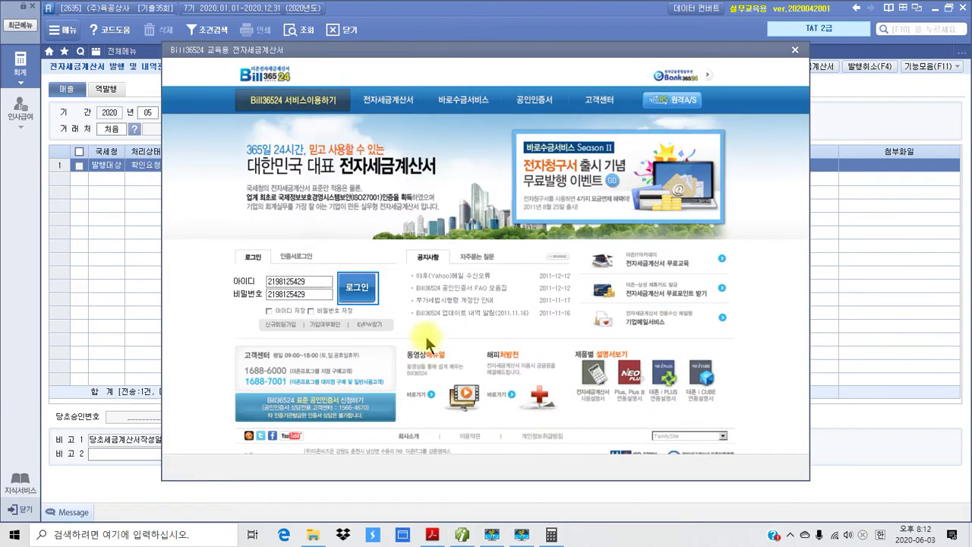
left_click(363, 294)
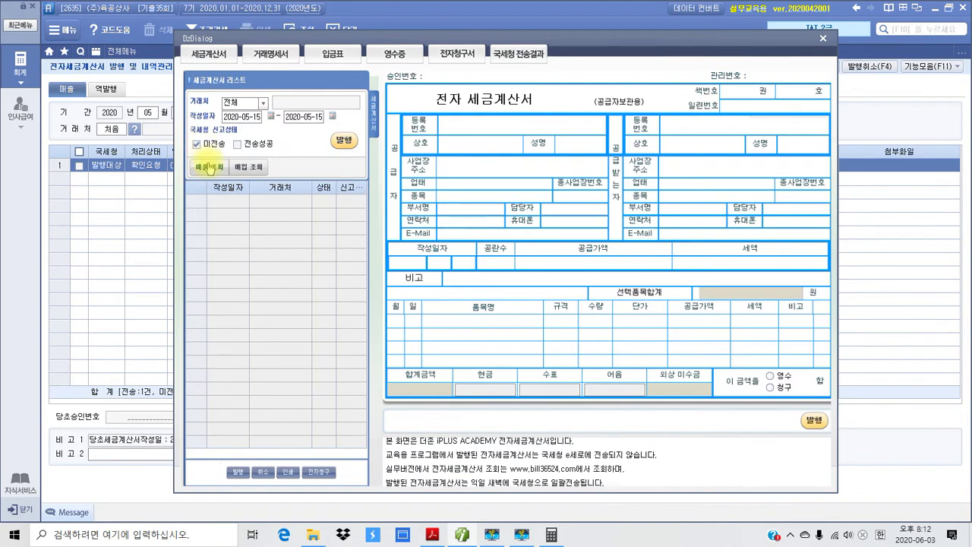
left_click(208, 166)
left_click(344, 148)
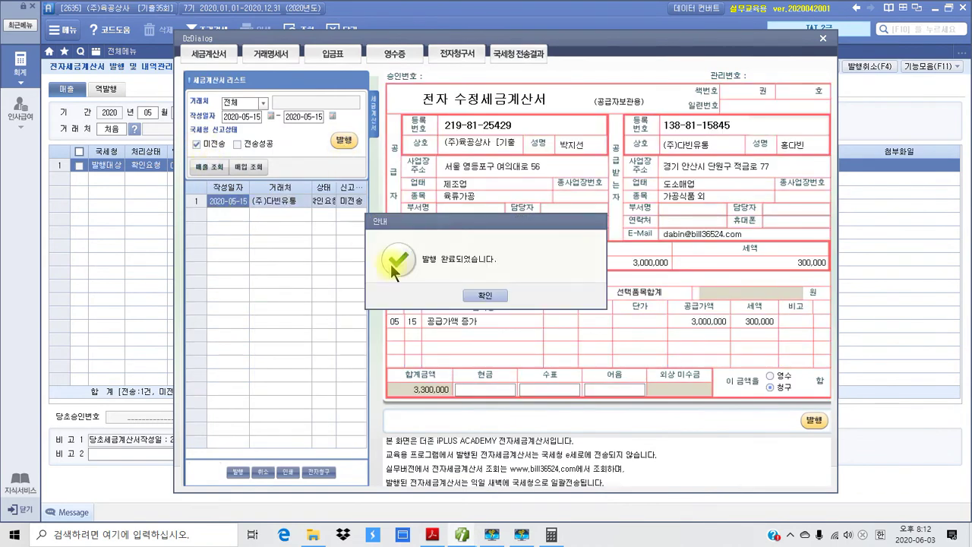
left_click(480, 296)
left_click(479, 295)
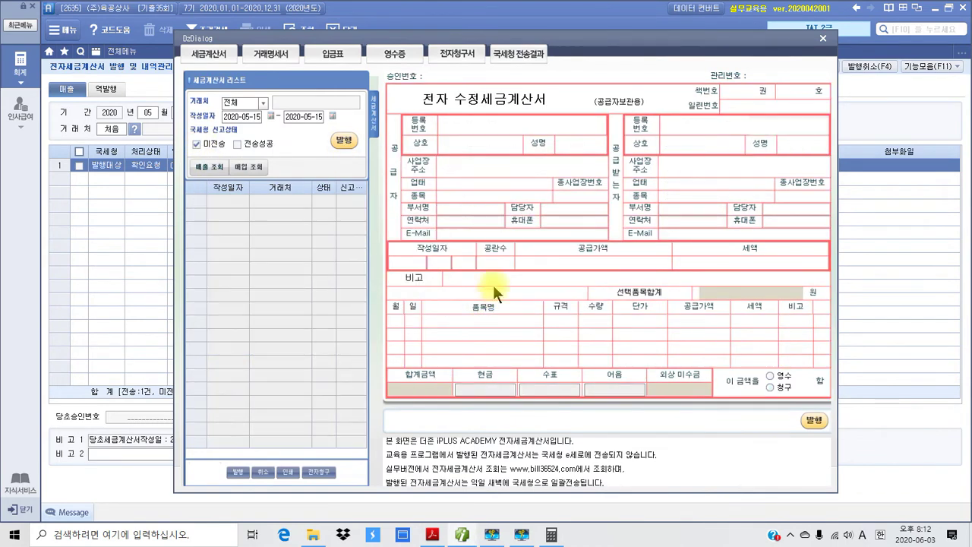
Step: Close the Bill36524 window and the invoice issuance screen, and reload the May 15 vouchers in 매입매출전표입력
left_click(821, 38)
left_click(544, 52)
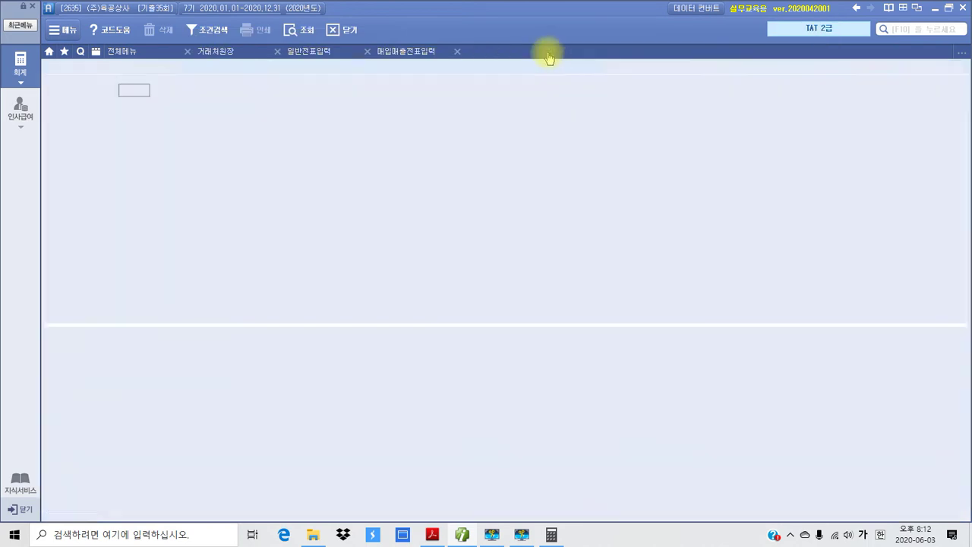
left_click(176, 91)
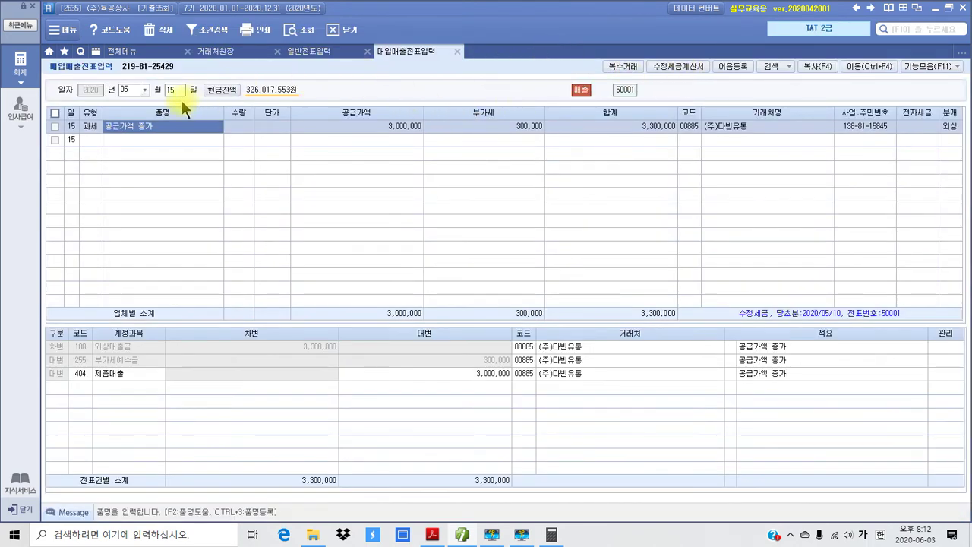
key("Return")
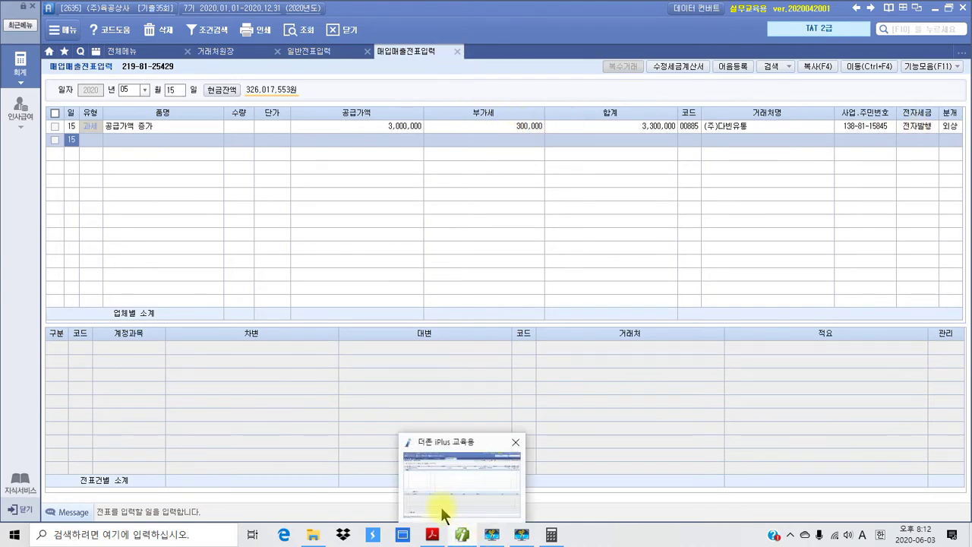
Step: Switch to the exam PDF in Acrobat Reader and review the invoice data and instructions of questions 1 and 2
left_click(432, 535)
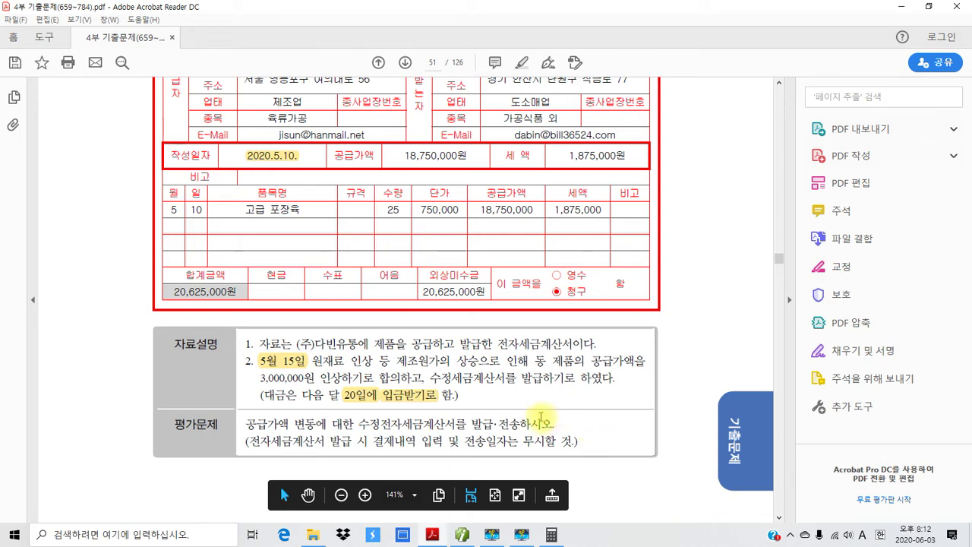
scroll(499, 414, "up", 5)
scroll(497, 412, "up", 2)
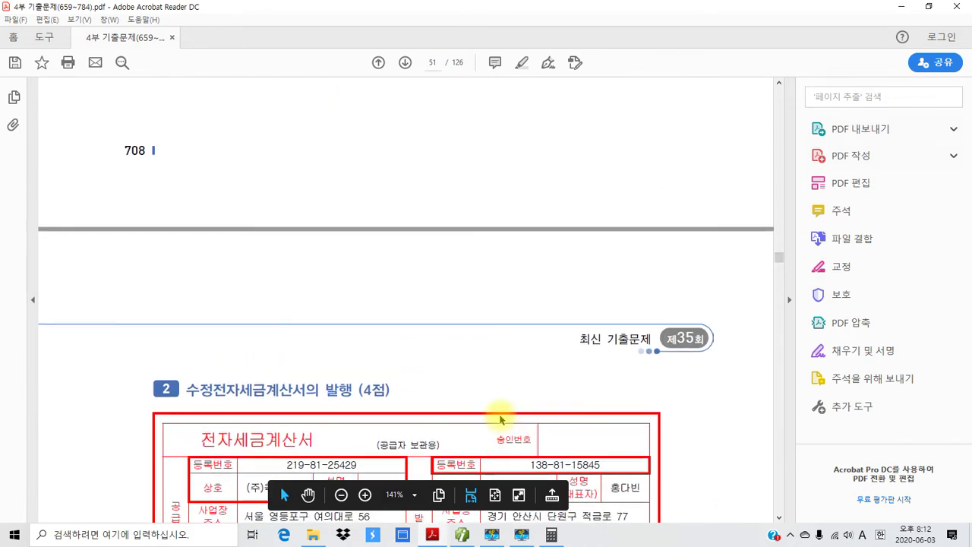
scroll(486, 392, "down", 2)
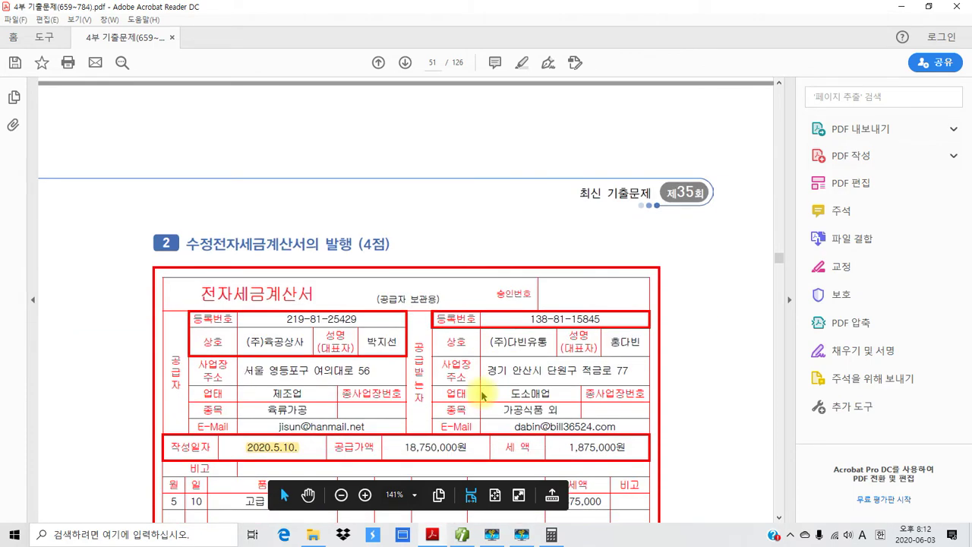
scroll(478, 393, "up", 9)
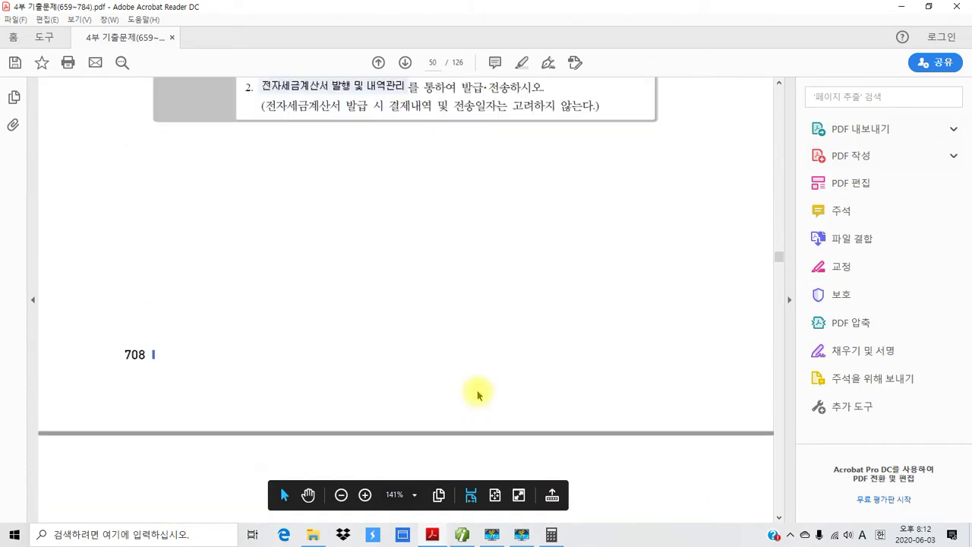
scroll(478, 393, "up", 4)
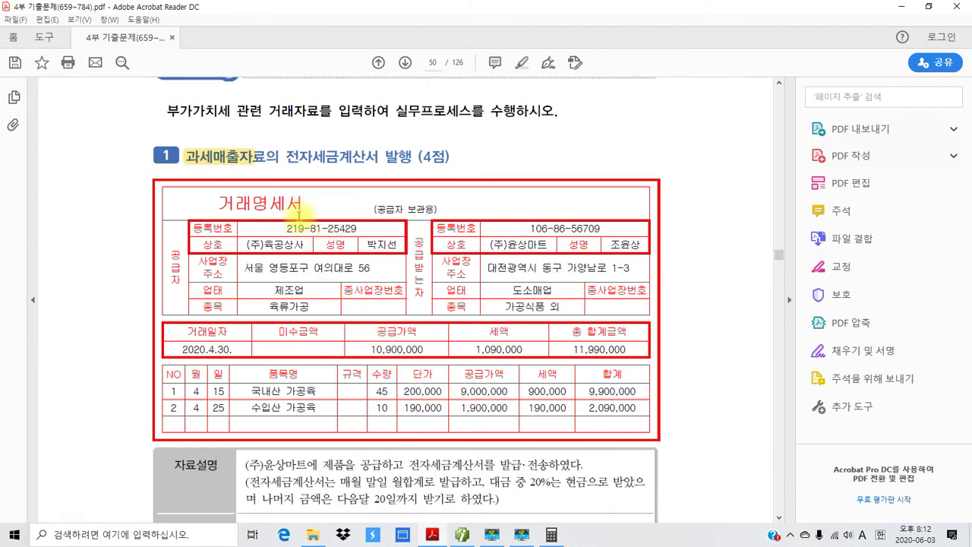
scroll(493, 382, "down", 2)
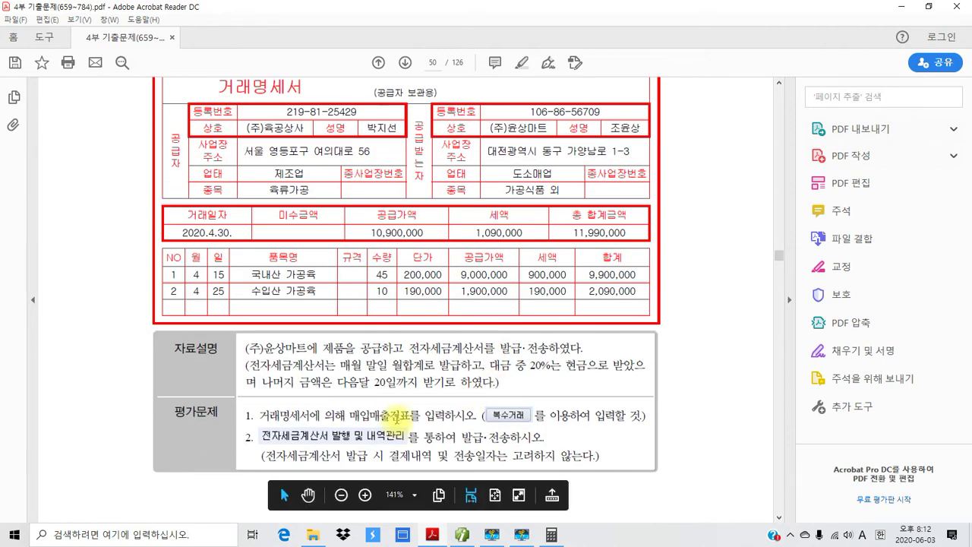
scroll(396, 421, "down", 9)
scroll(394, 420, "down", 3)
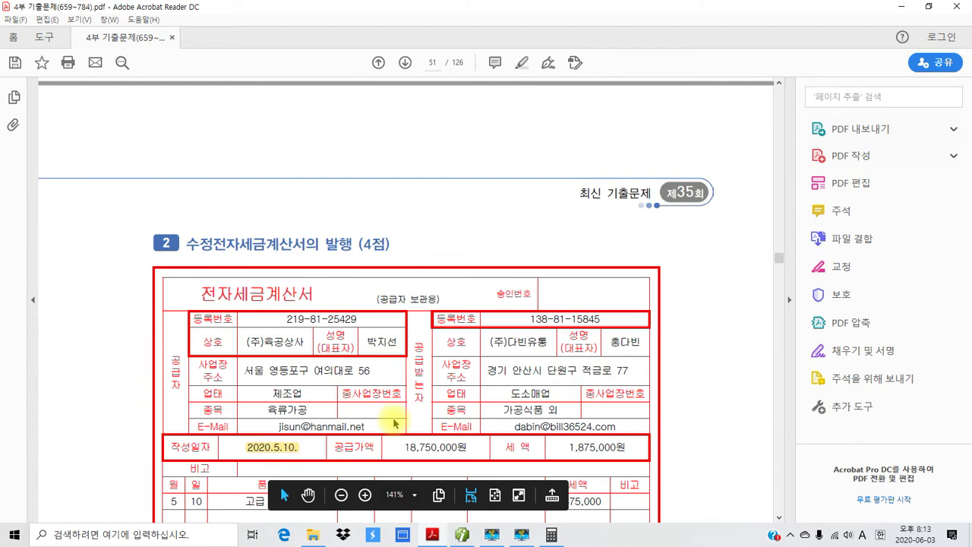
scroll(394, 423, "down", 3)
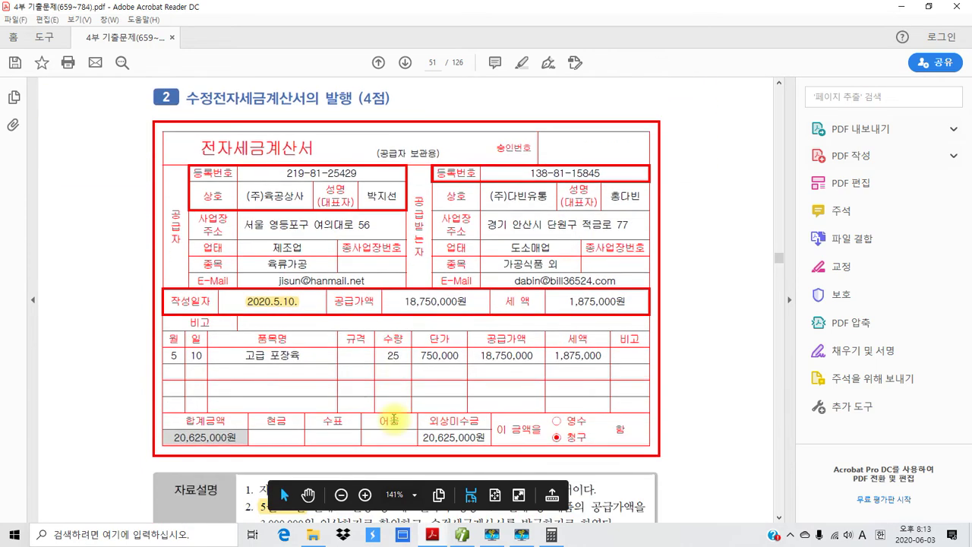
scroll(384, 330, "down", 2)
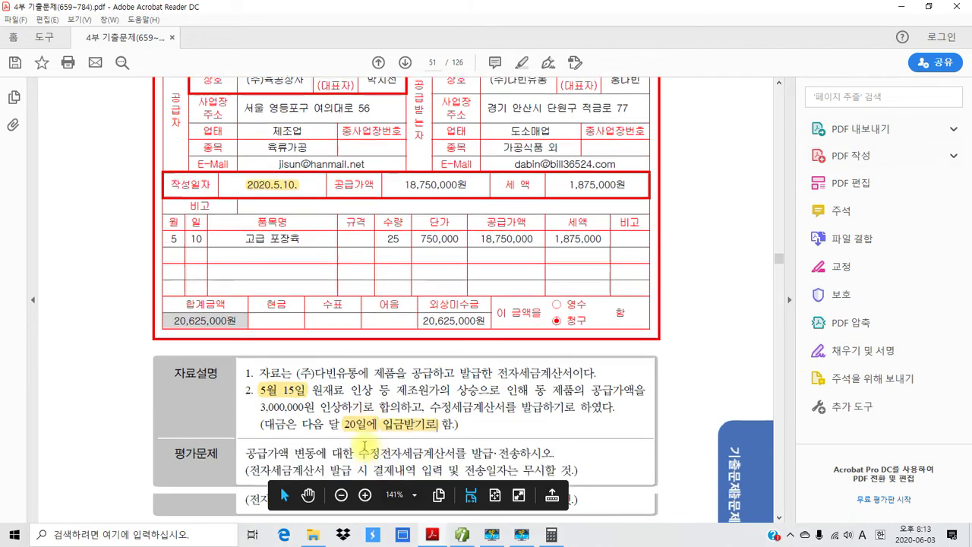
scroll(365, 446, "down", 2)
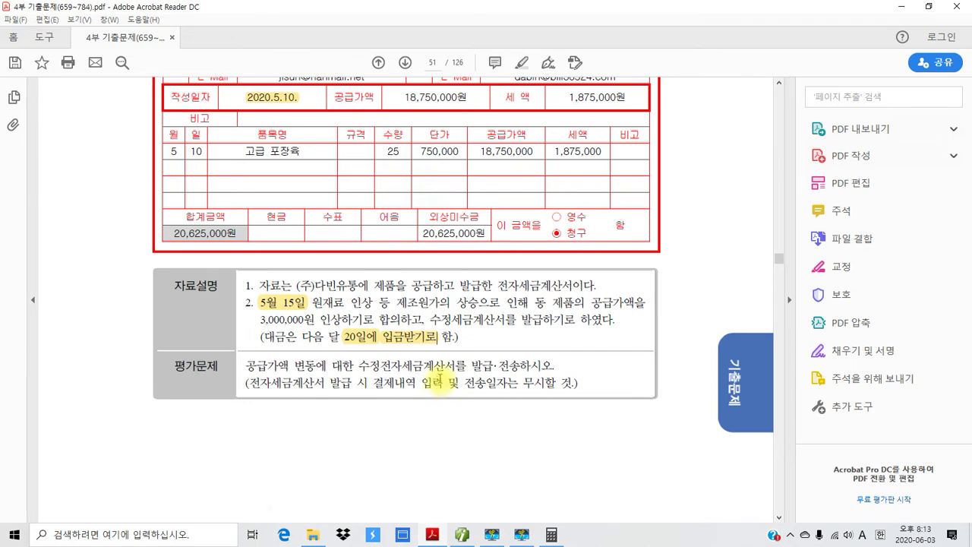
scroll(439, 383, "up", 6)
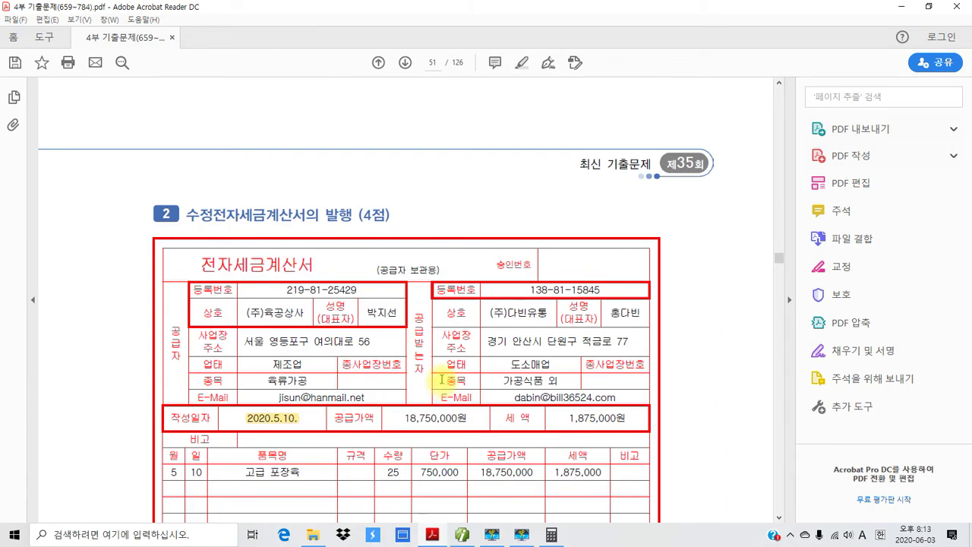
scroll(441, 378, "down", 2)
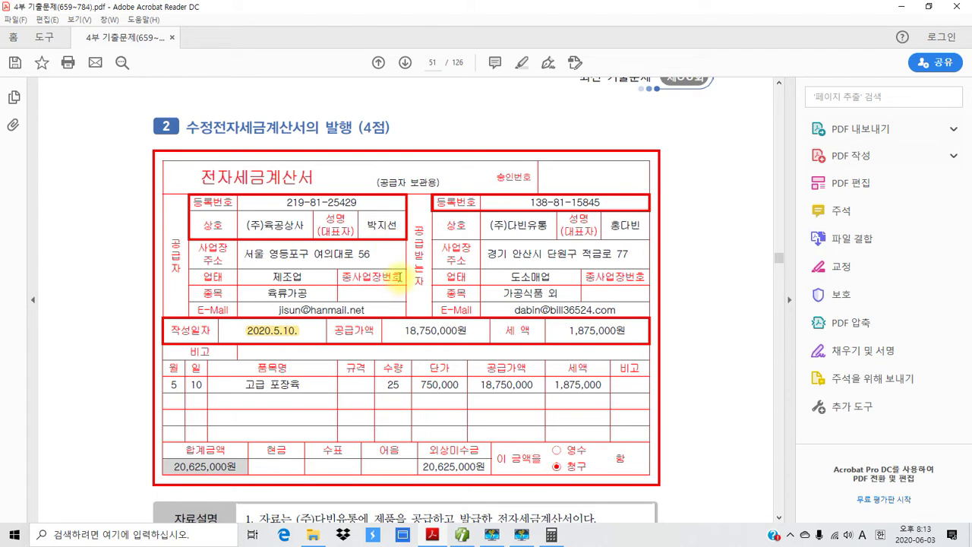
Step: Highlight the words 신용카드매출전표발행집계표 in the heading of question 3 in the exam PDF
scroll(399, 279, "down", 15)
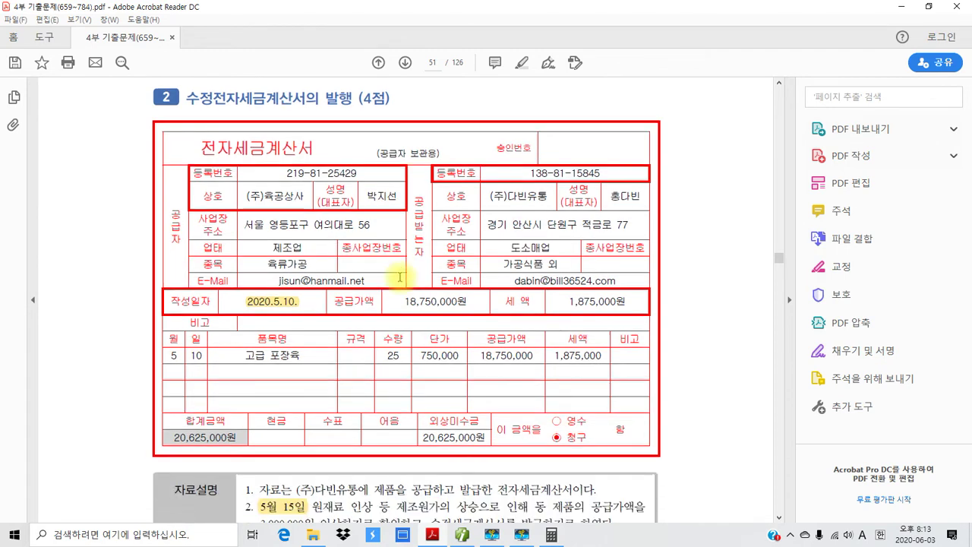
scroll(400, 283, "down", 6)
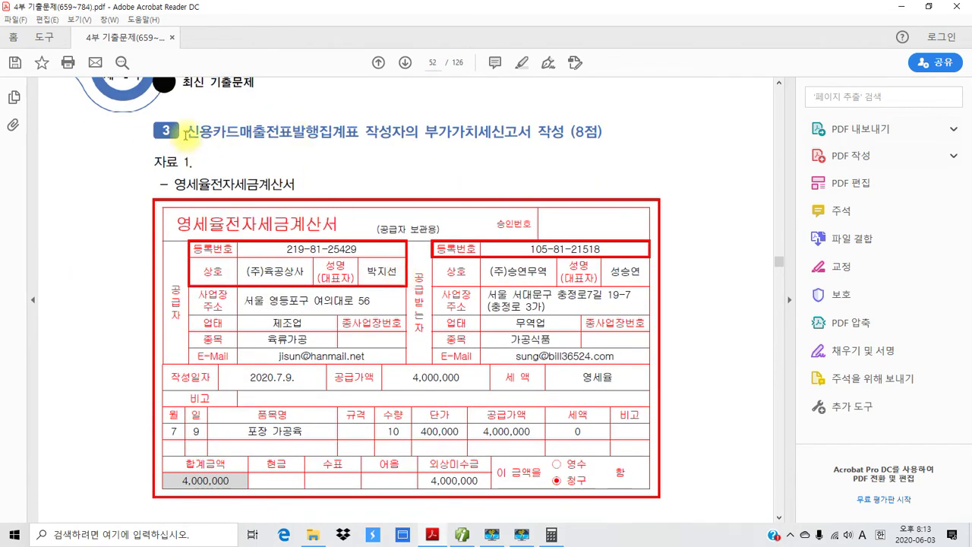
left_click_drag(185, 133, 358, 133)
right_click(356, 133)
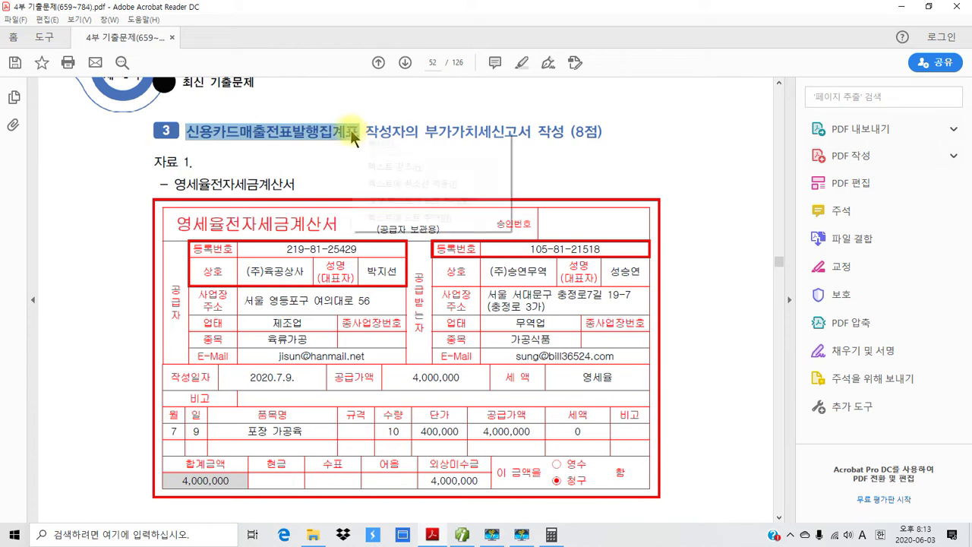
left_click(395, 167)
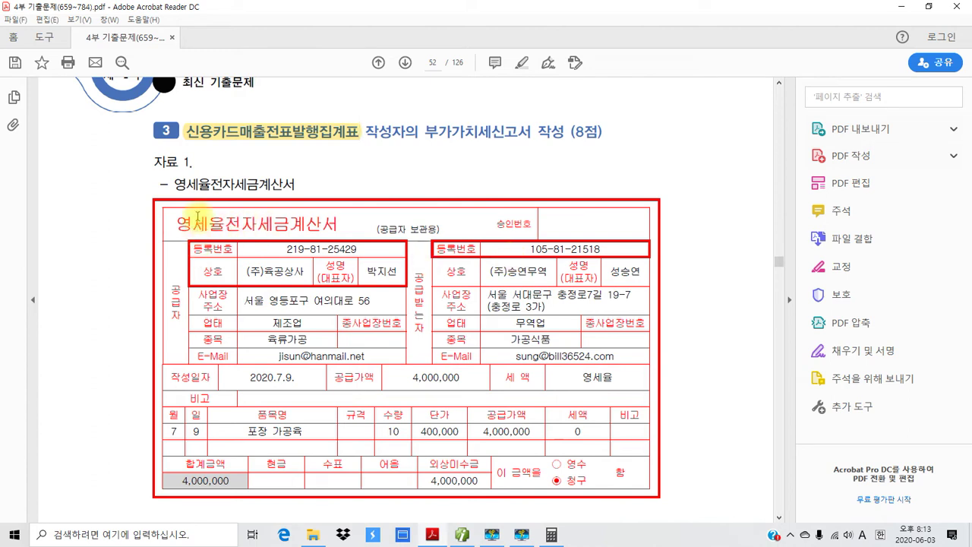
Step: Examine question 3's 영세율전자세금계산서, card sales slips, 현금영수증 and the 자료설명 and 평가문제 instructions
scroll(302, 207, "down", 2)
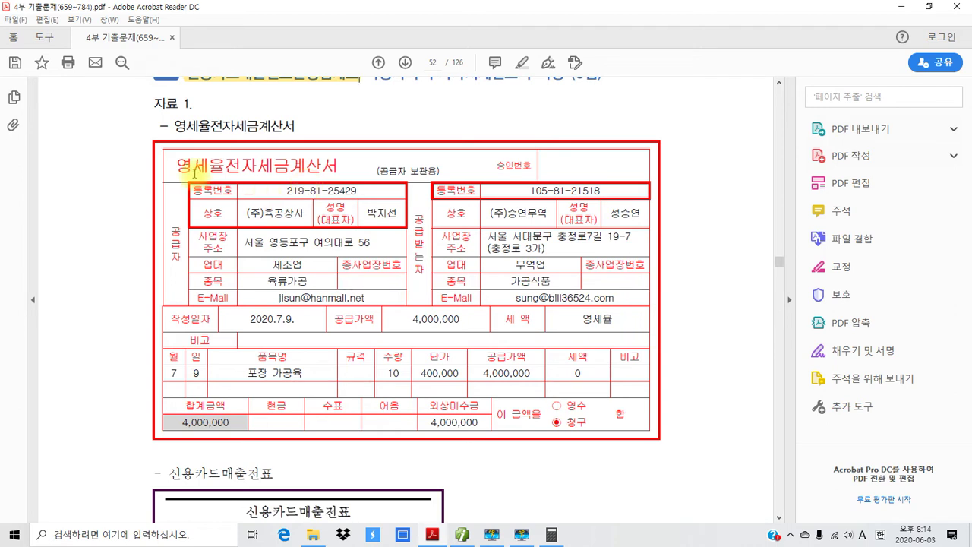
scroll(160, 289, "up", 2)
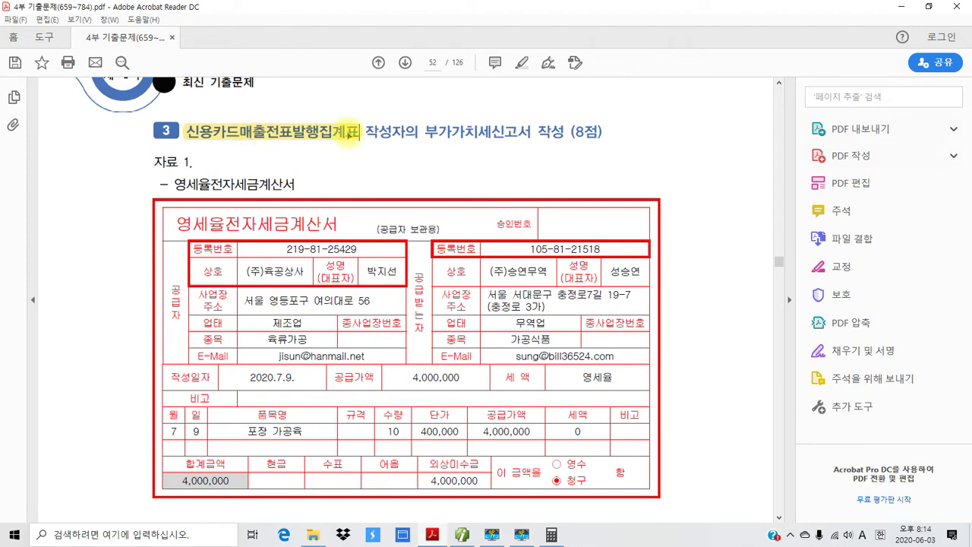
scroll(253, 256, "down", 5)
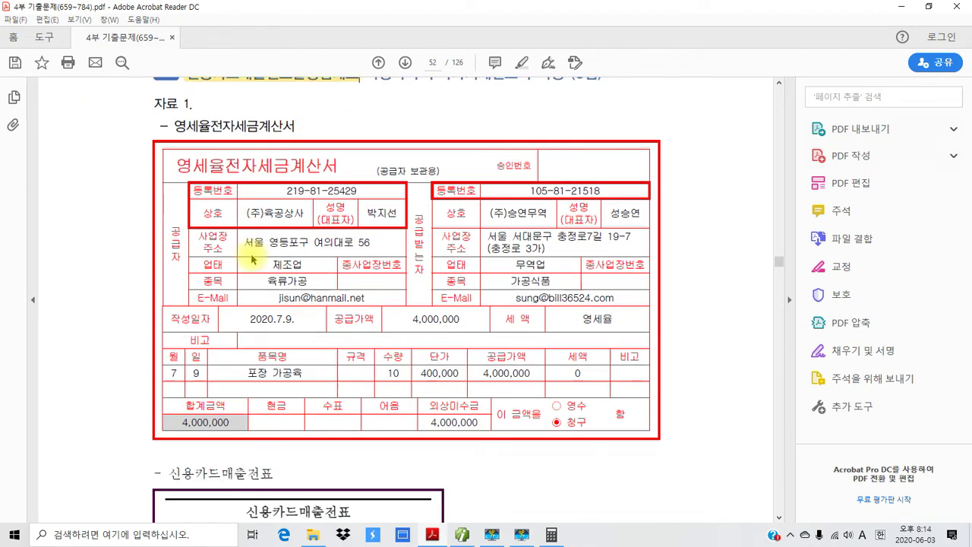
scroll(233, 416, "down", 3)
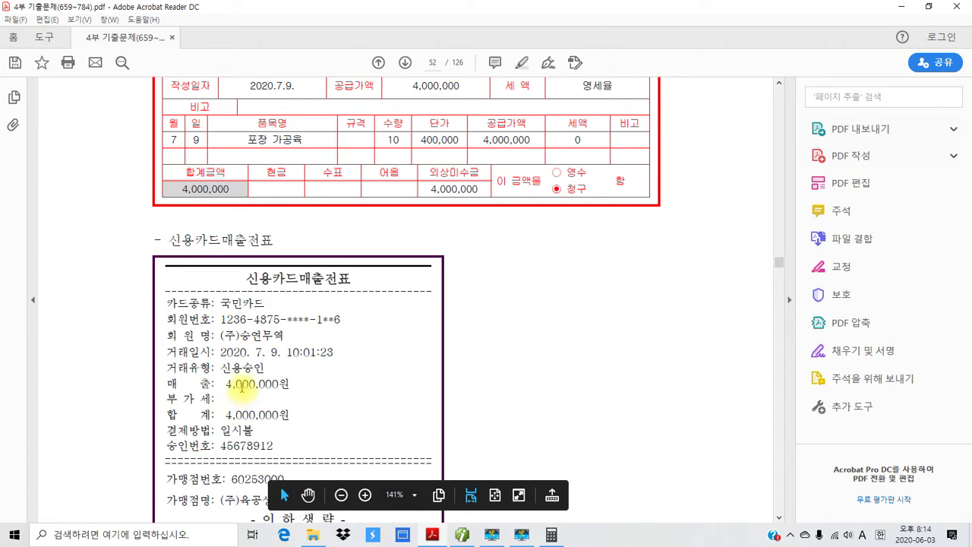
scroll(242, 386, "down", 5)
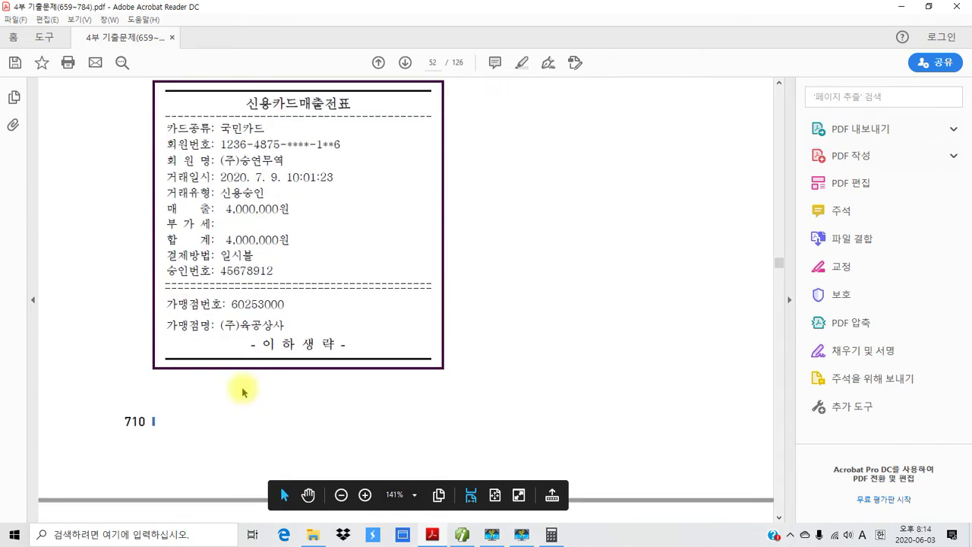
scroll(256, 330, "down", 12)
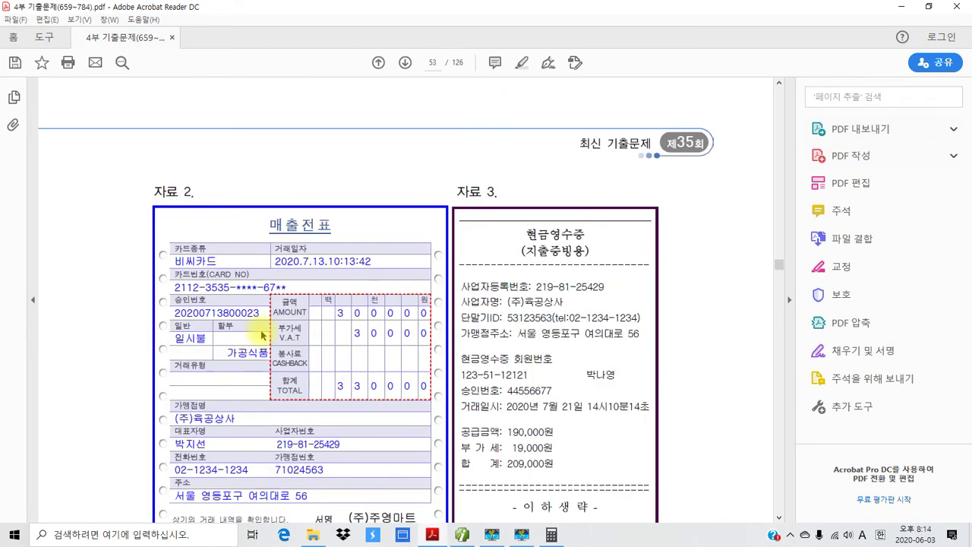
scroll(365, 380, "down", 5)
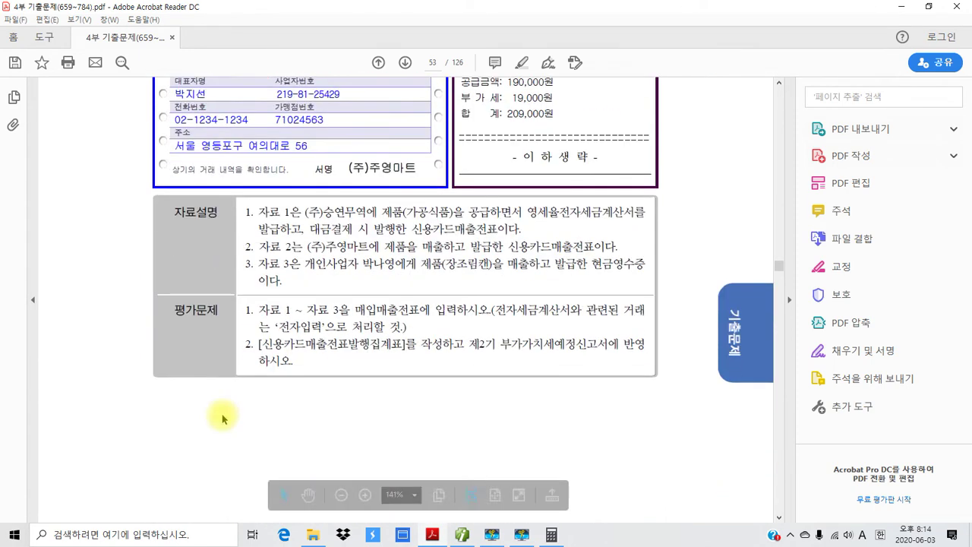
scroll(222, 418, "up", 1)
scroll(264, 268, "up", 5)
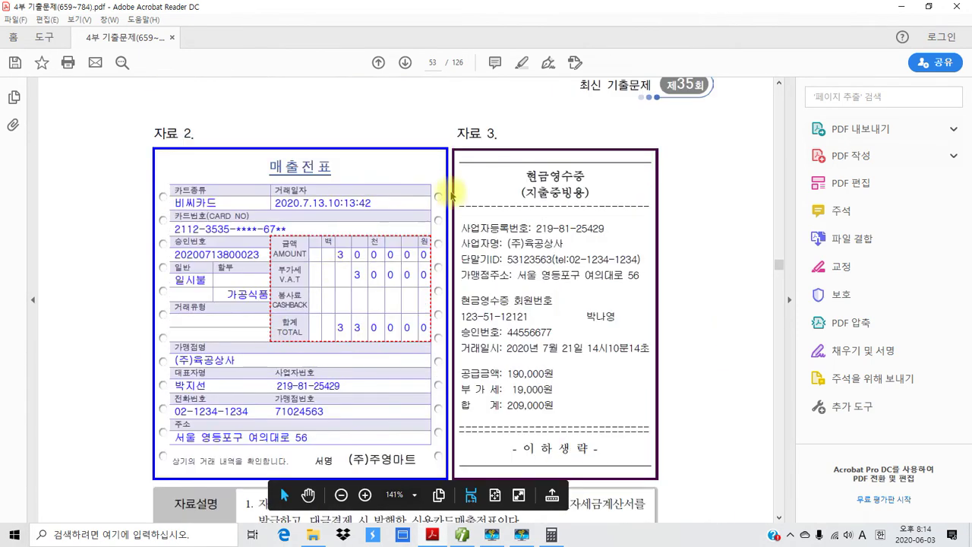
Step: Highlight "영세율전자세금계산서" and "대금결제 시 발행한 신용카드매출전표이다." in item 1 of the 자료설명 section
scroll(289, 418, "down", 3)
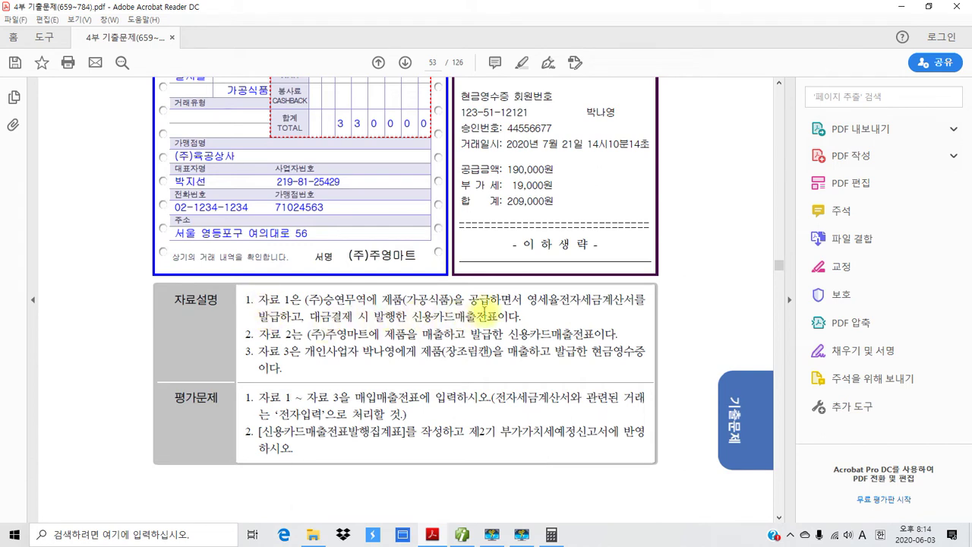
left_click_drag(529, 299, 624, 300)
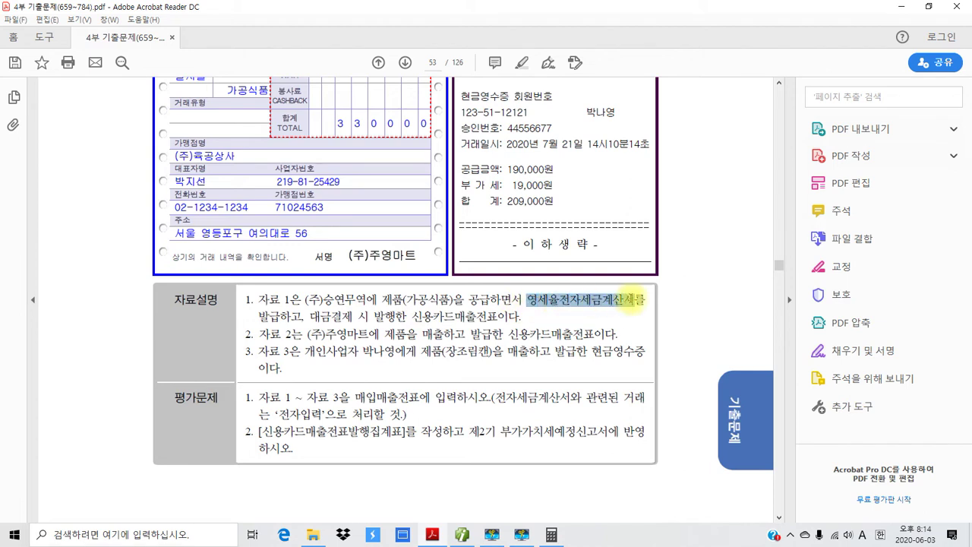
right_click(622, 302)
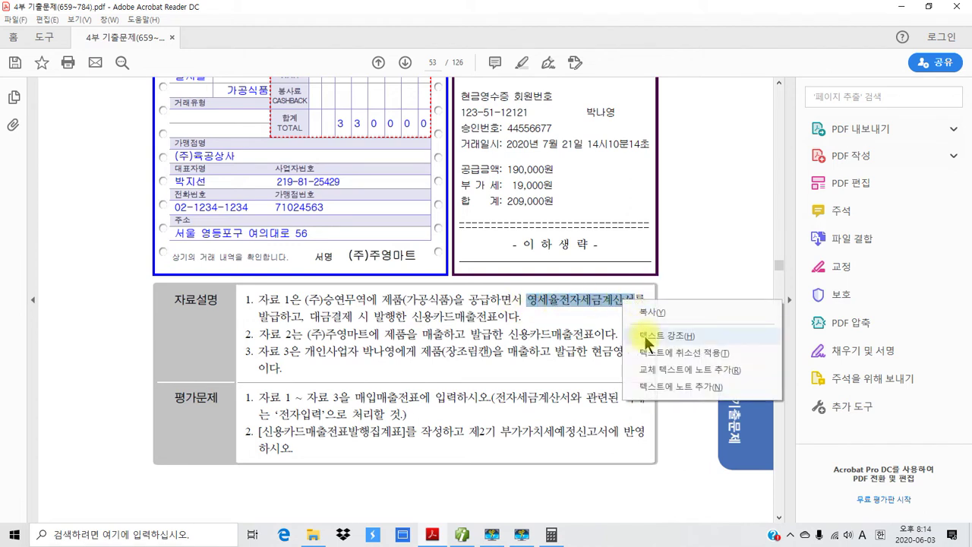
left_click(647, 341)
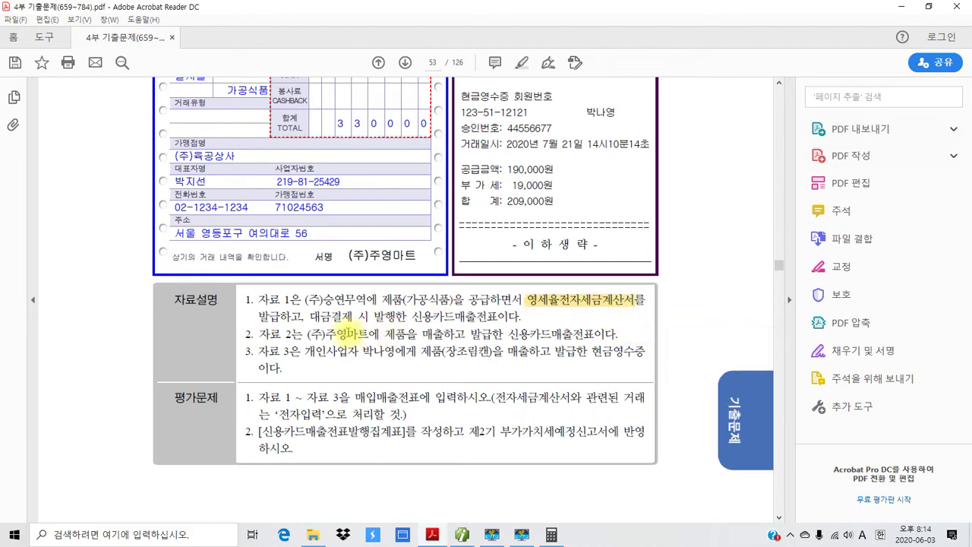
left_click_drag(310, 317, 521, 317)
right_click(466, 315)
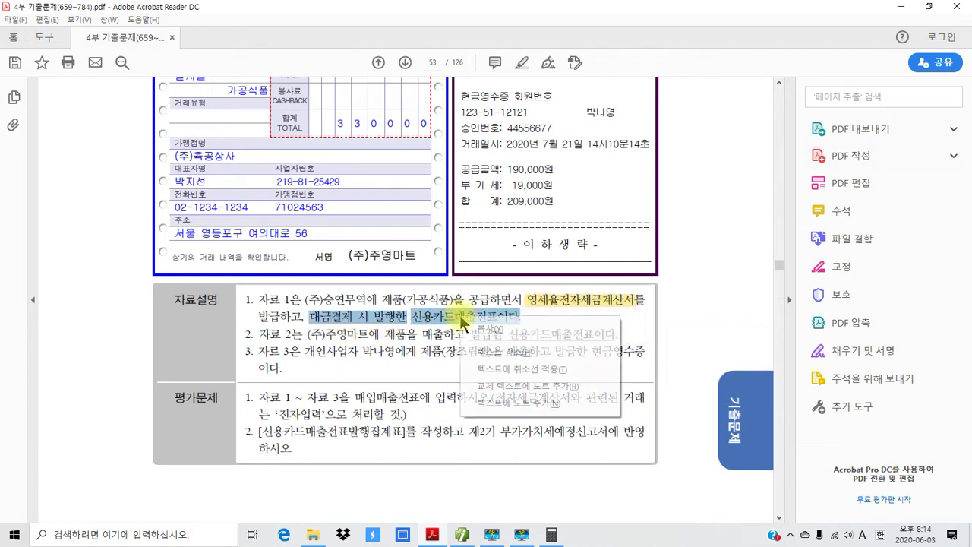
left_click(497, 348)
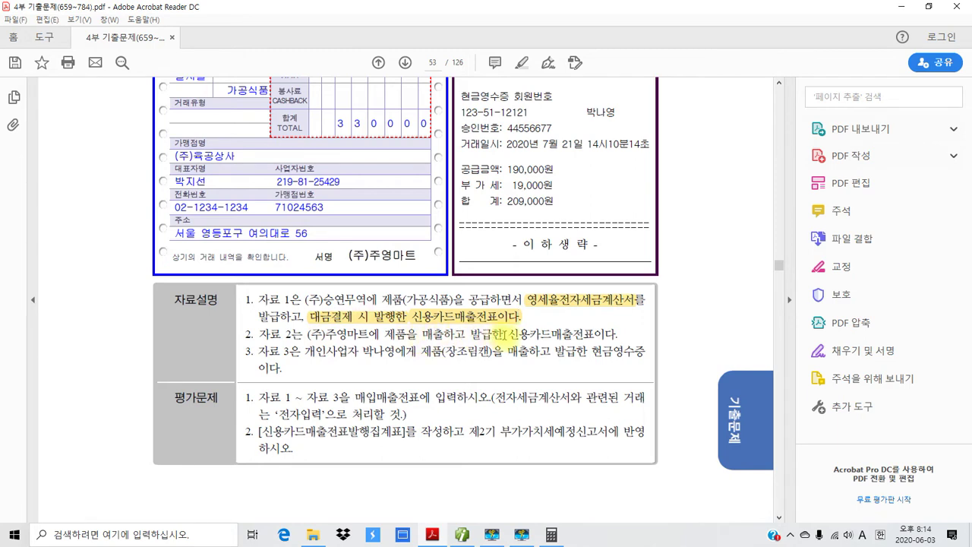
Step: Highlight "신용카드매출전표" in item 2 and "현금영수증" in item 3 of the 자료설명 section
left_click_drag(508, 334, 595, 335)
right_click(573, 344)
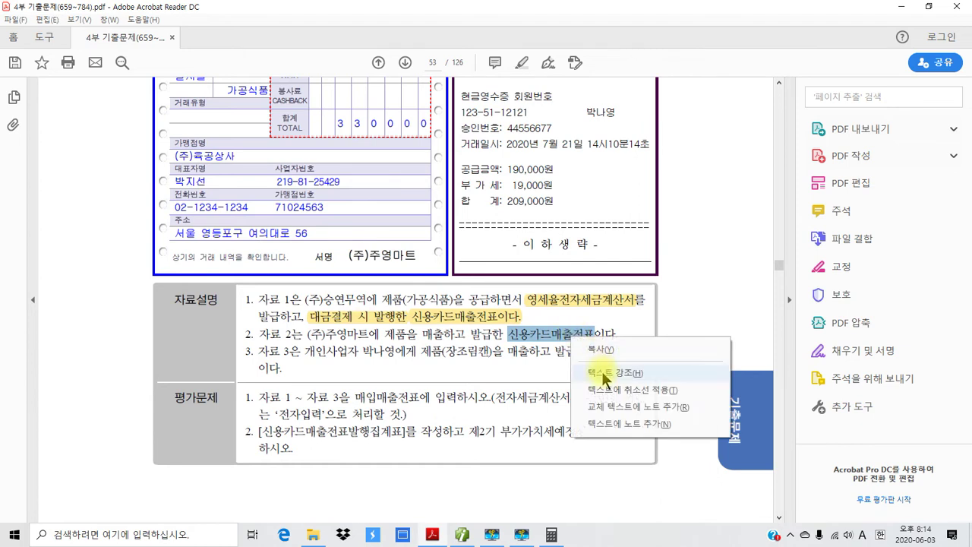
left_click(565, 369)
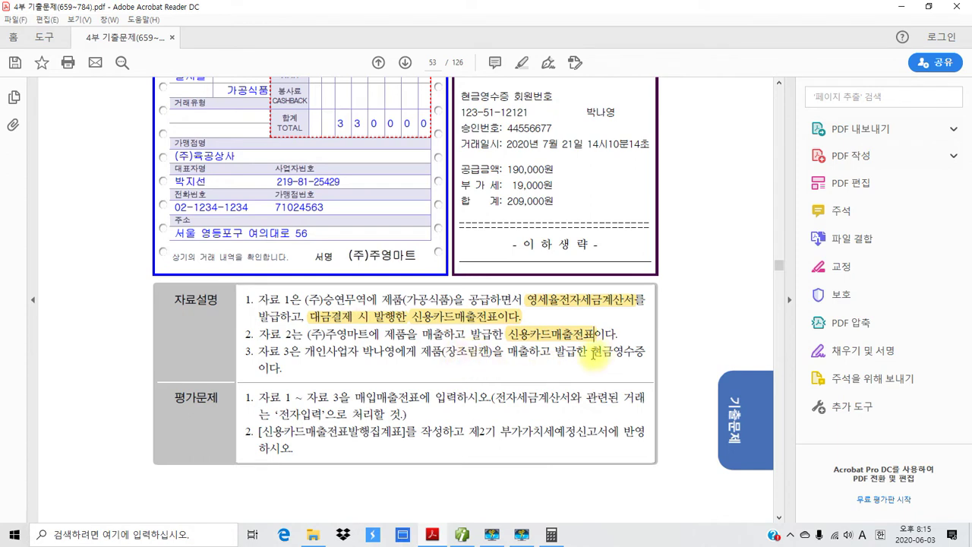
left_click_drag(591, 351, 642, 353)
right_click(635, 354)
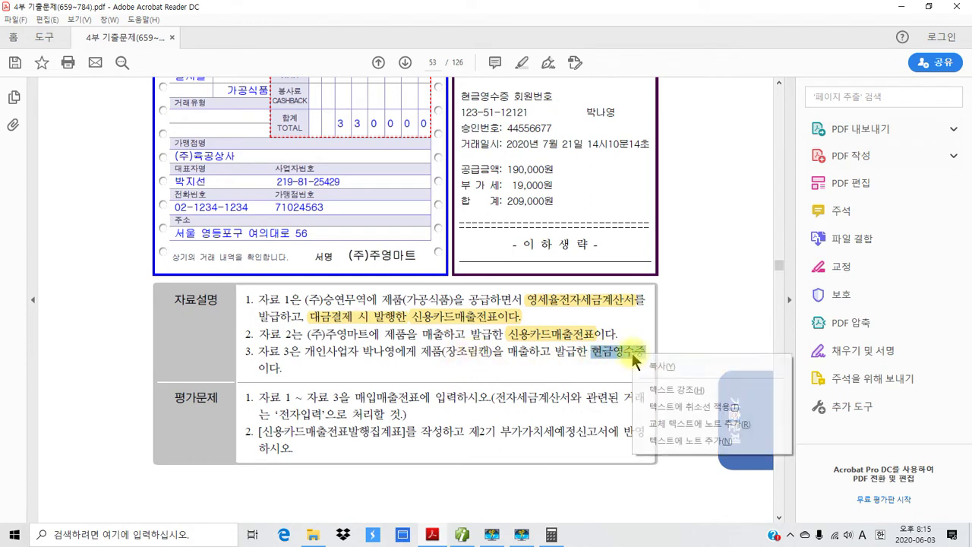
left_click(660, 390)
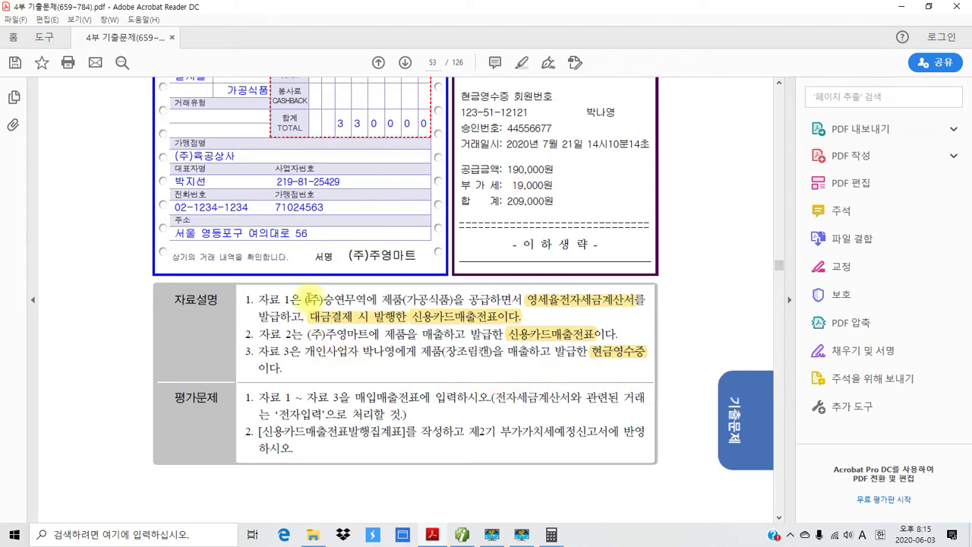
Step: Highlight "매입매출전표" in item 1 of the 평가문제 section
scroll(265, 372, "down", 1)
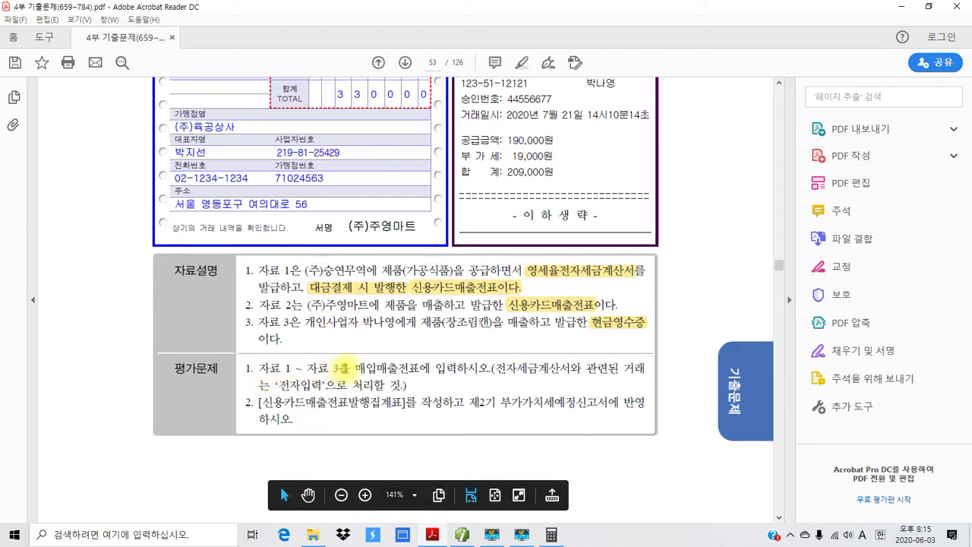
left_click_drag(354, 369, 420, 370)
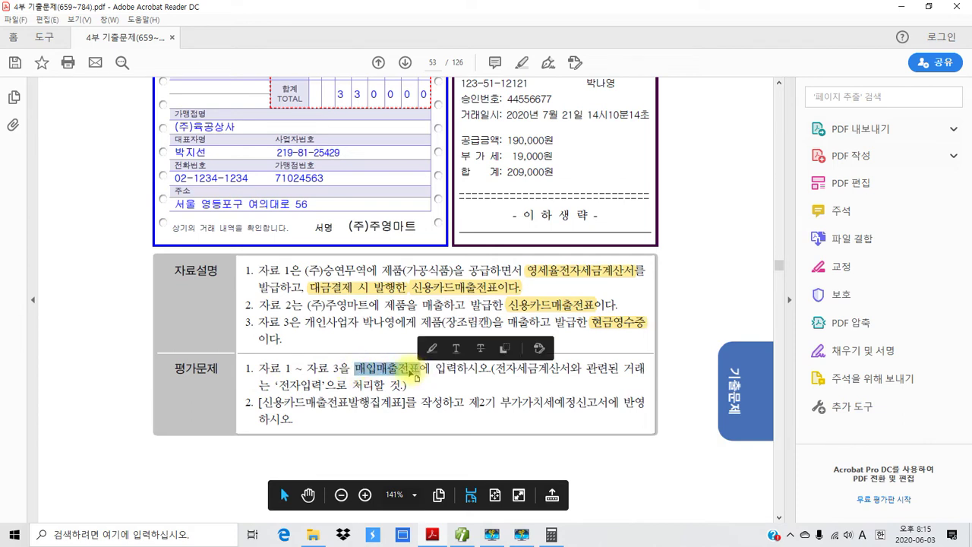
right_click(414, 374)
left_click(430, 407)
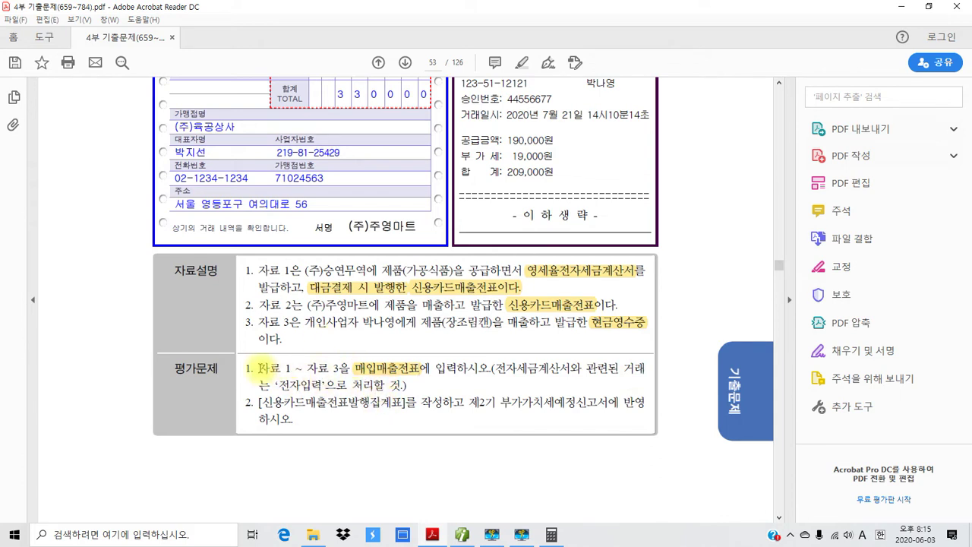
Step: Review the 영세율전자세금계산서 and the 신용카드매출전표 under 자료 1 for the transaction details
scroll(300, 360, "up", 10)
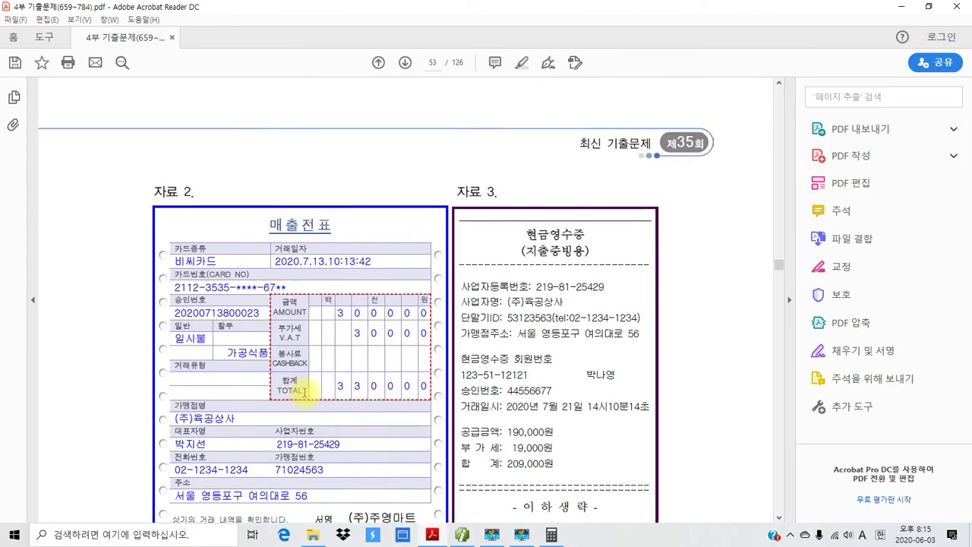
scroll(305, 349, "up", 5)
scroll(307, 348, "down", 1)
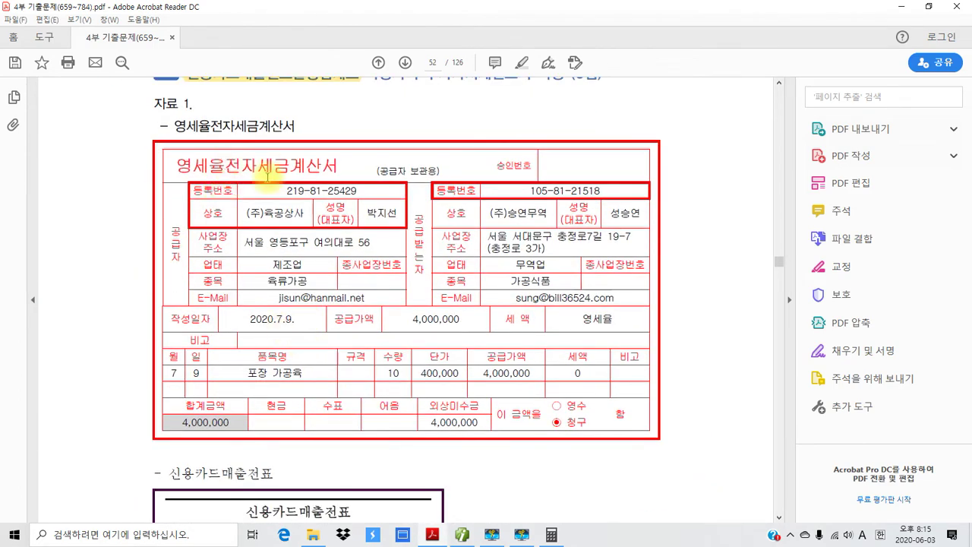
scroll(275, 254, "down", 1)
scroll(275, 254, "down", 5)
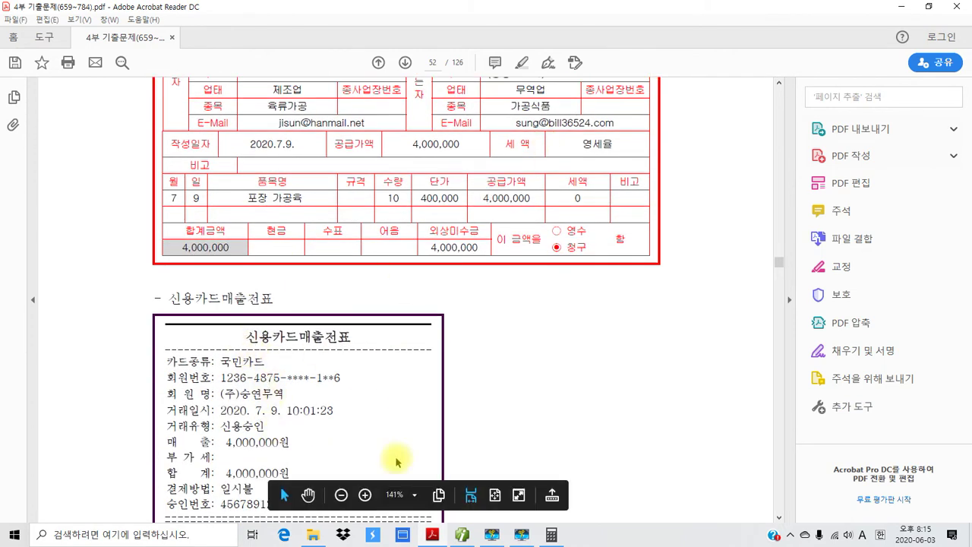
left_click(461, 535)
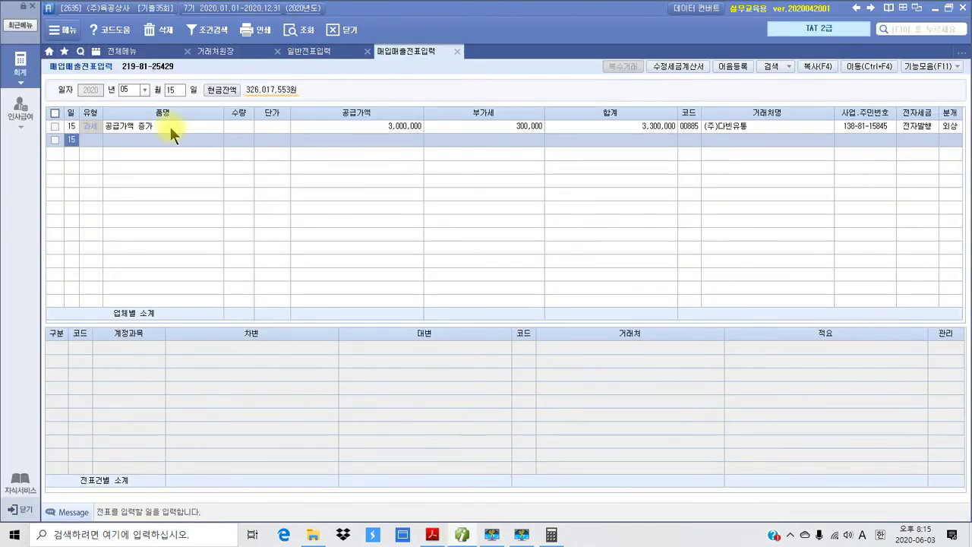
left_click(461, 535)
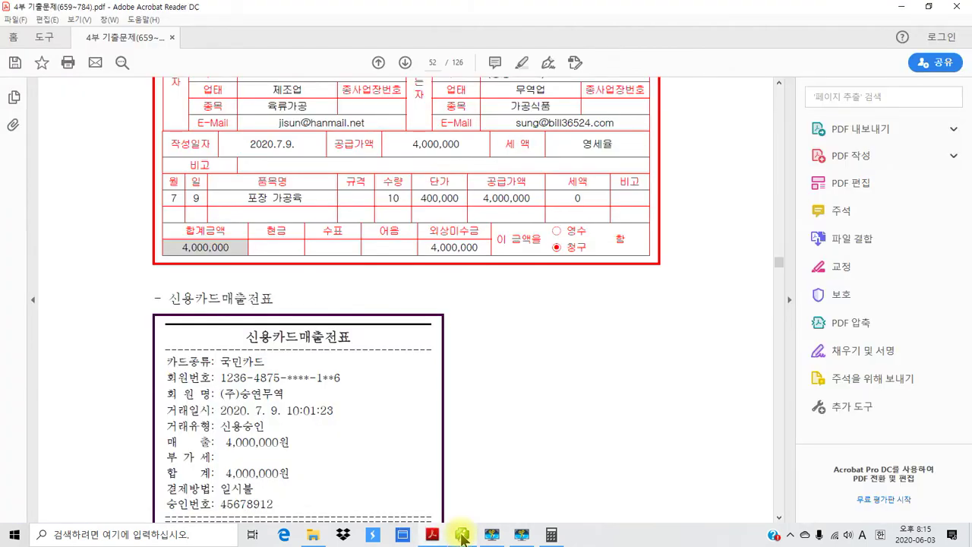
Step: Switch to the accounting program and start a 영세 sales line dated July 9 in 매입매출전표입력
left_click(461, 536)
left_click(145, 90)
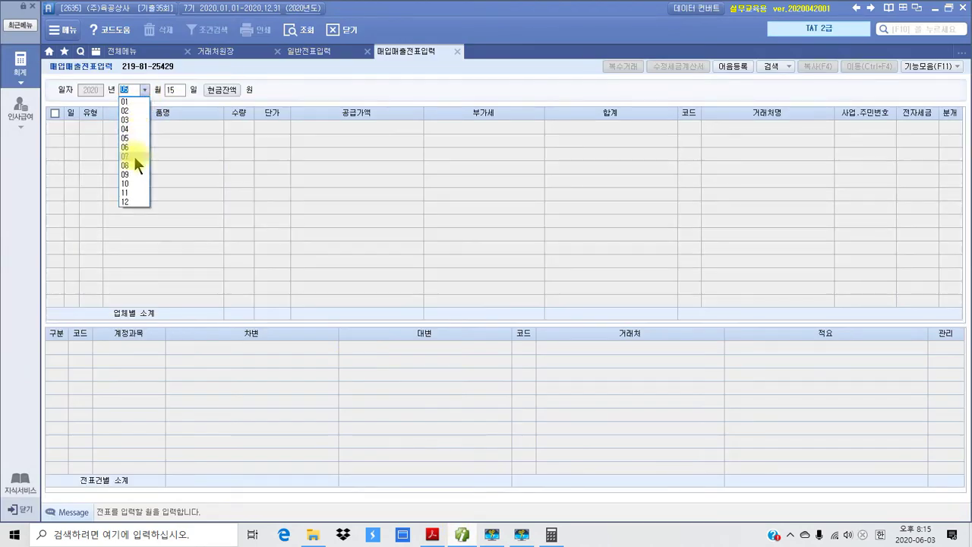
left_click(134, 155)
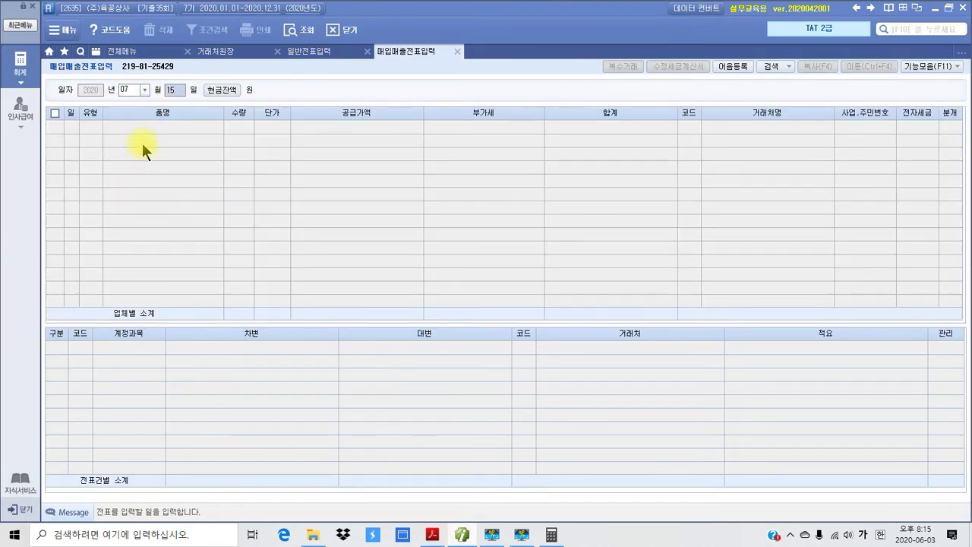
type("09")
key("Return")
key("Return")
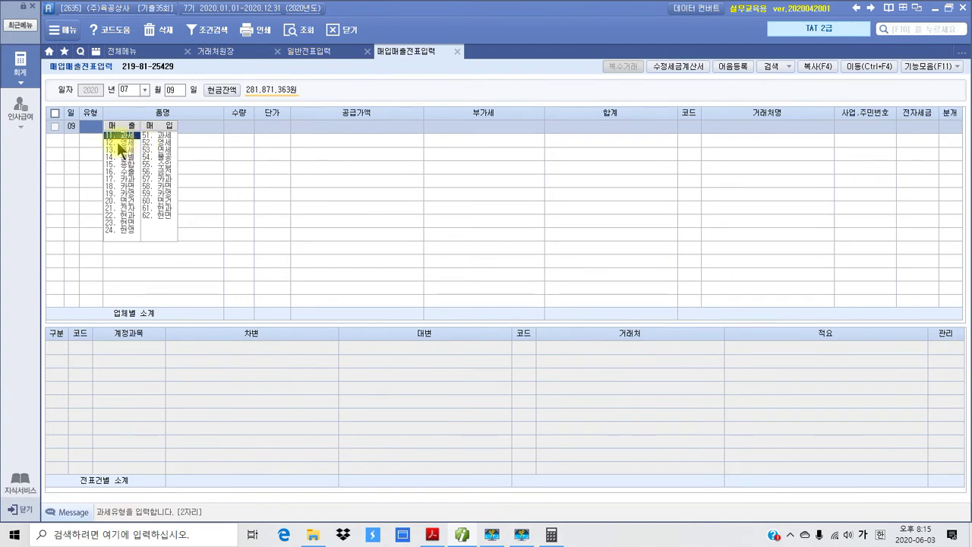
left_click(120, 142)
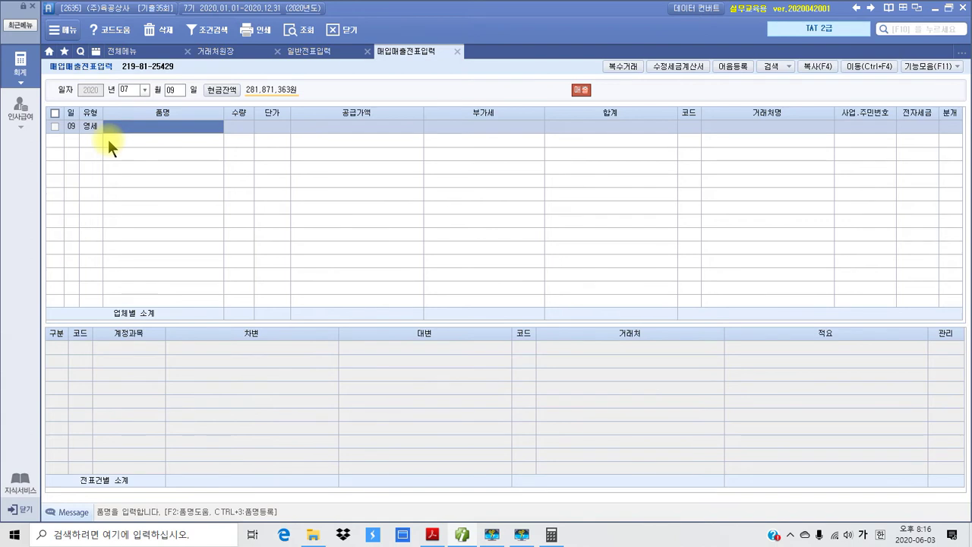
Step: Enter the item 포장 가공육 with quantity 10 and unit price 400,000 on the 영세 sales line
type("포뽐")
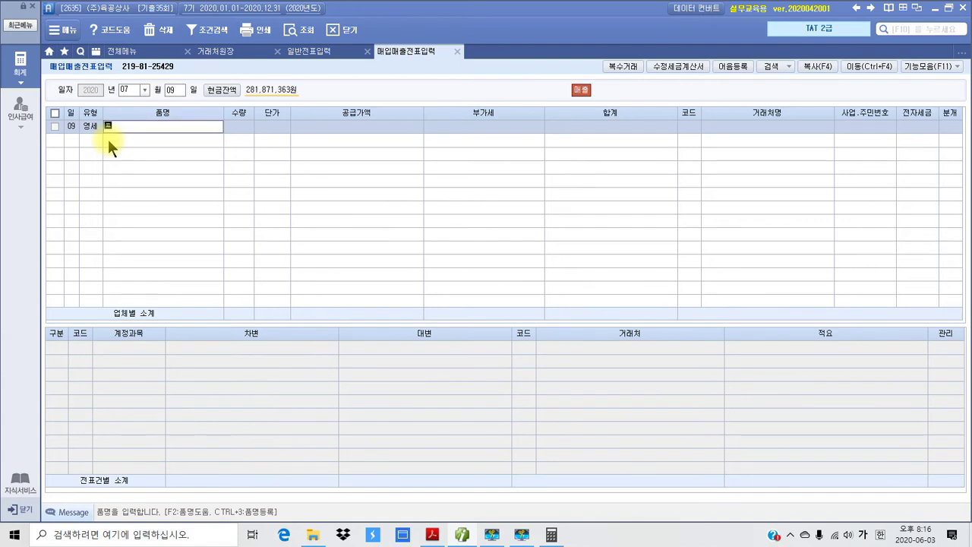
type(" 가공유ㄱ")
key("Return")
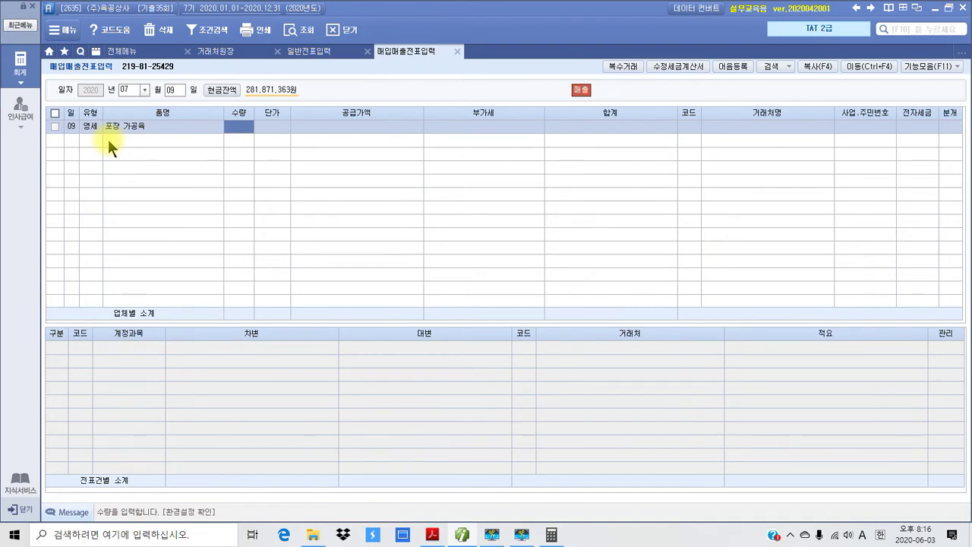
type("10")
key("Return")
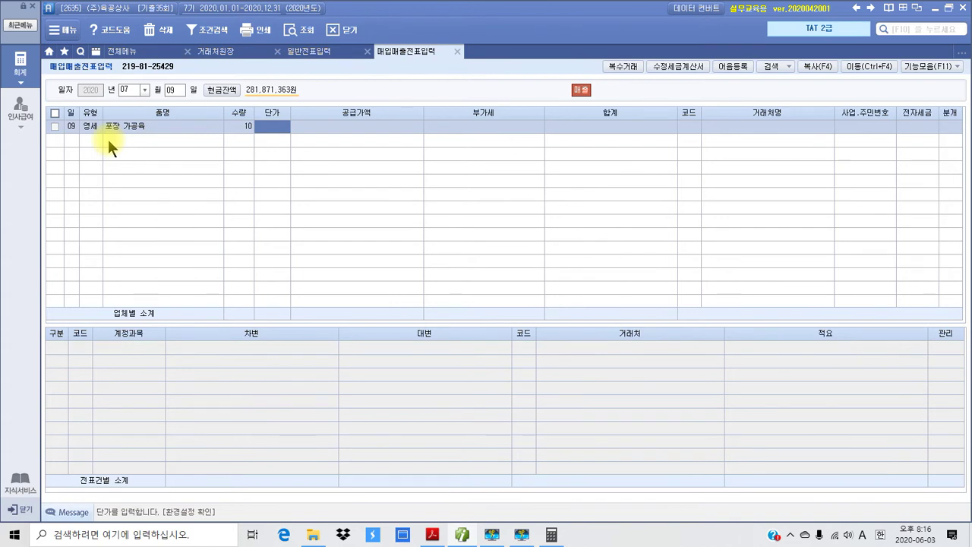
type("4000000")
key("Return")
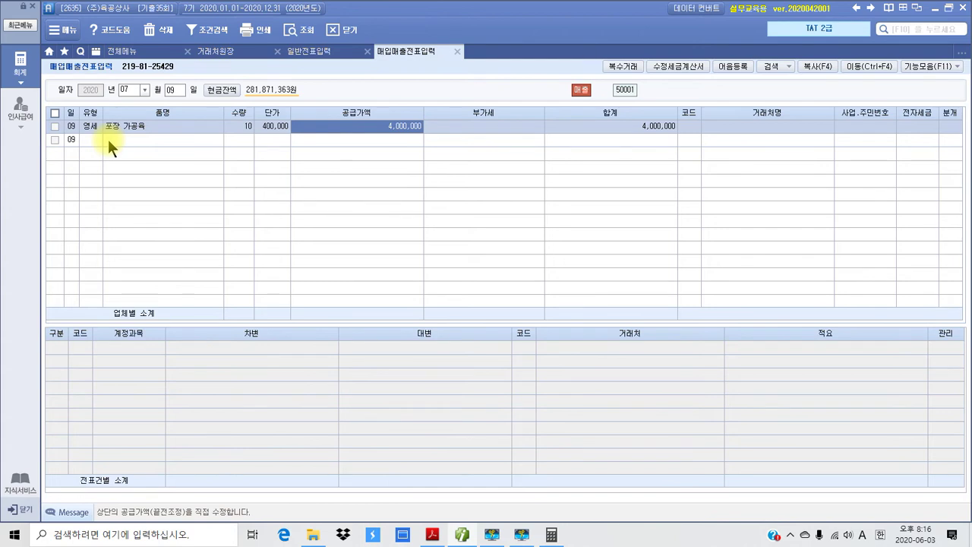
key("Return")
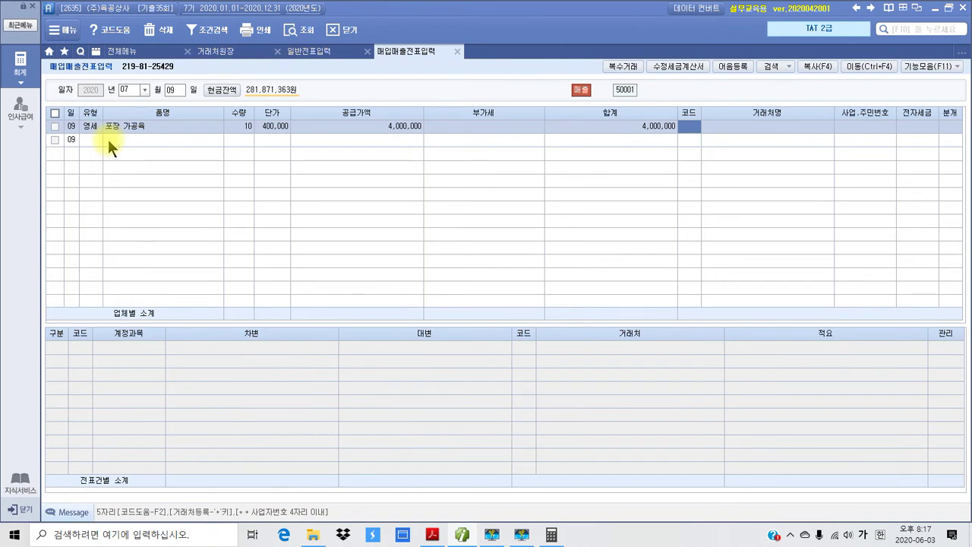
Step: Assign (주)승연무역 as the sales line's trading partner and mark its tax invoice as 전자입력
type("승연")
key("Return")
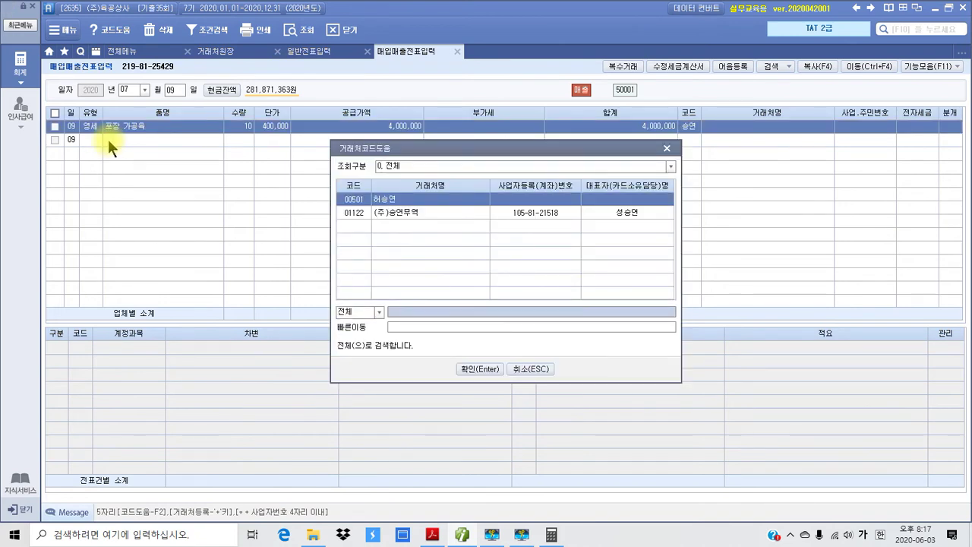
key("Down")
key("Return")
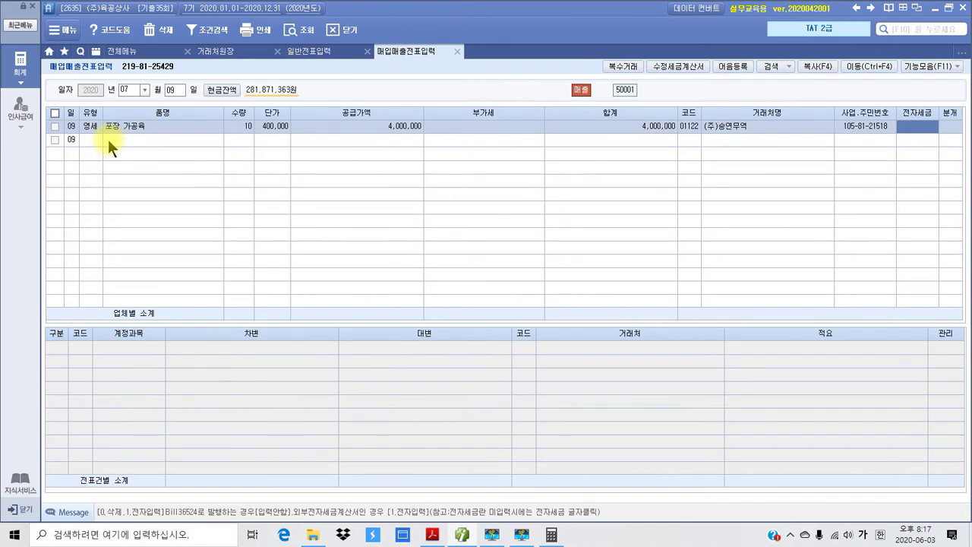
key("1")
key("Return")
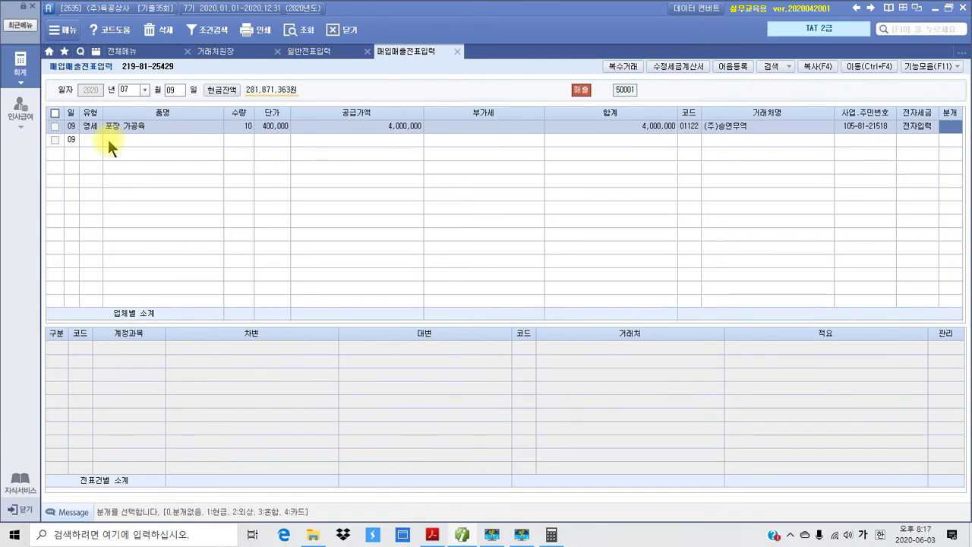
Step: Set the sales line's 분개 type to 카드 with 국민카드 as the credit card company
key("4")
key("Return")
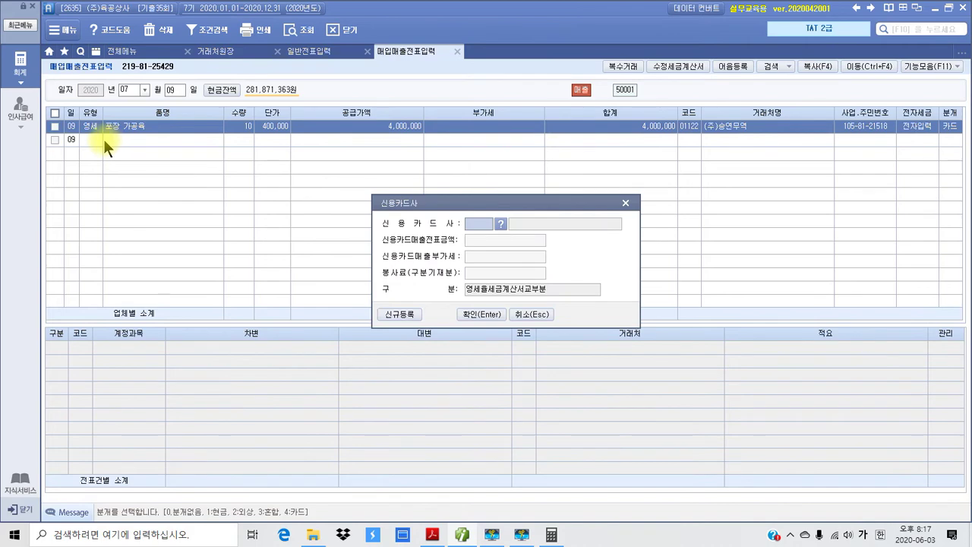
left_click(499, 223)
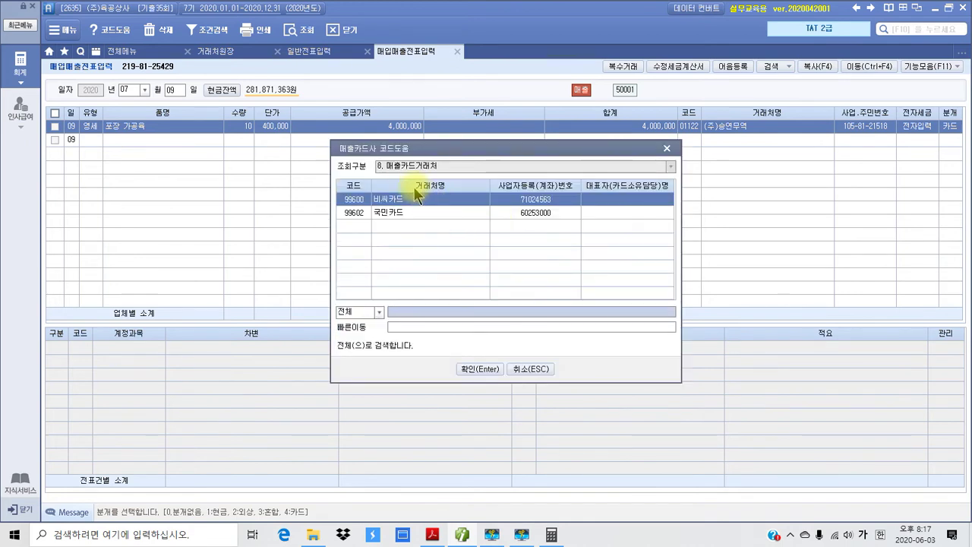
left_click(394, 210)
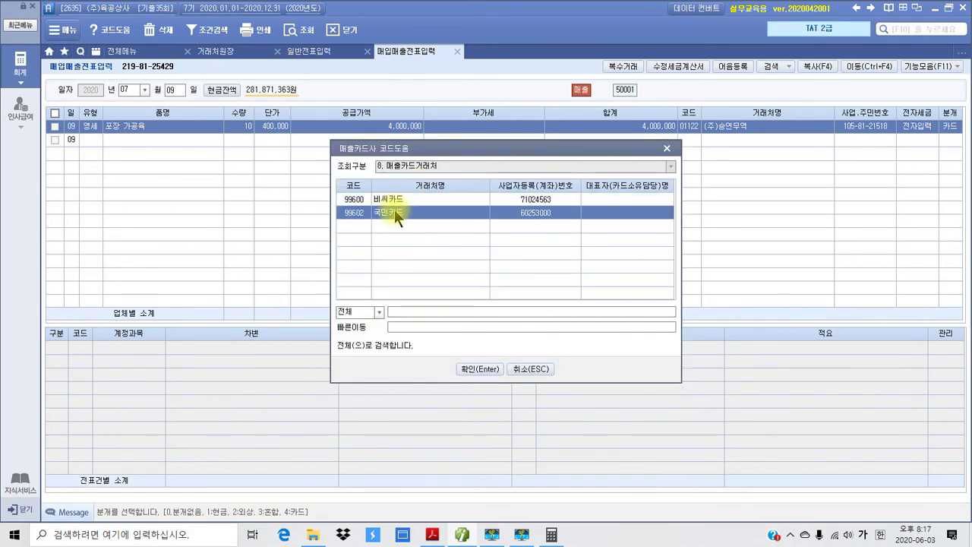
left_click(468, 370)
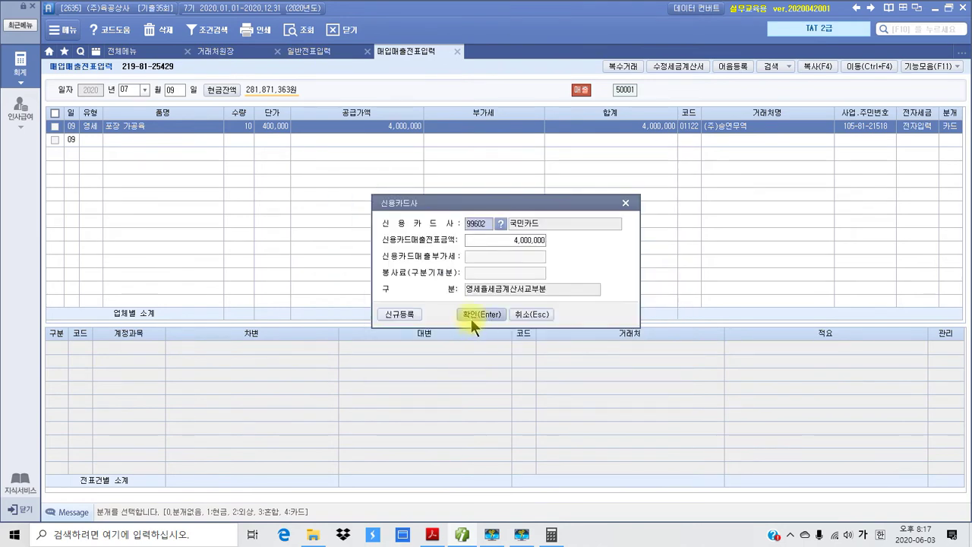
left_click(471, 315)
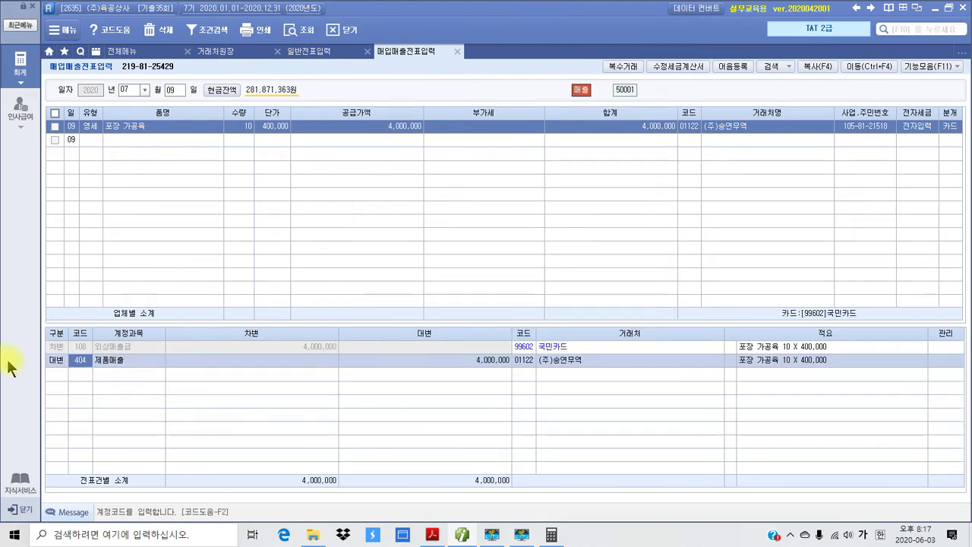
Step: Review the debit and credit lines of the July 9 journal entry
left_click(247, 349)
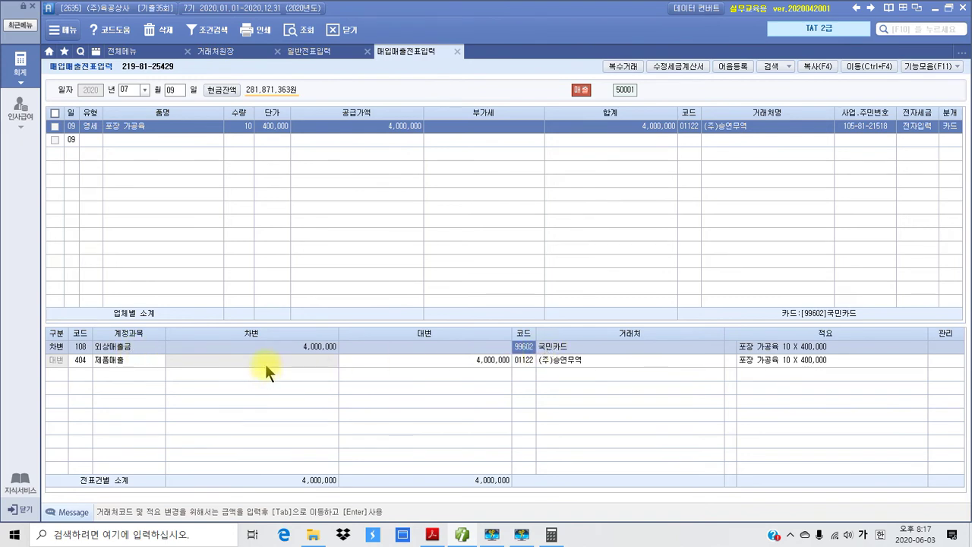
left_click(80, 361)
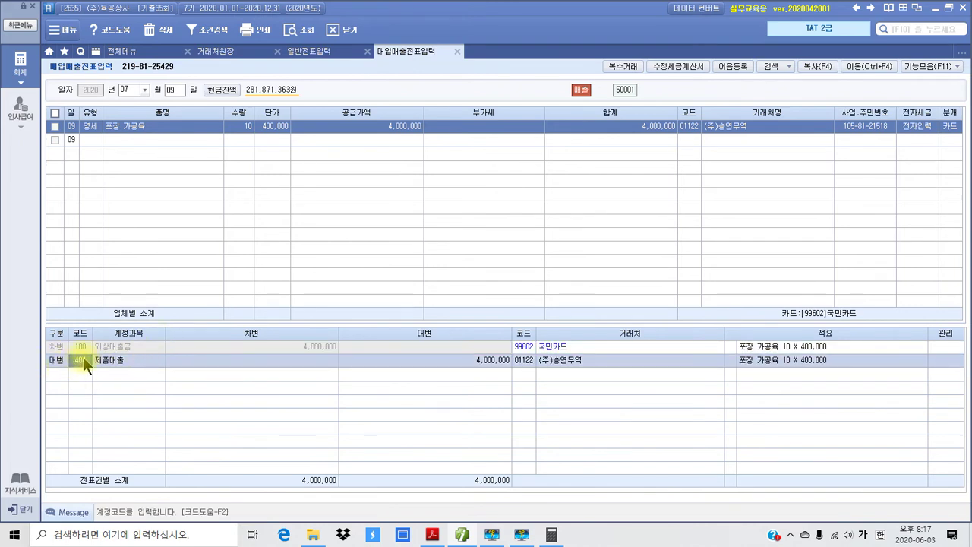
left_click(416, 358)
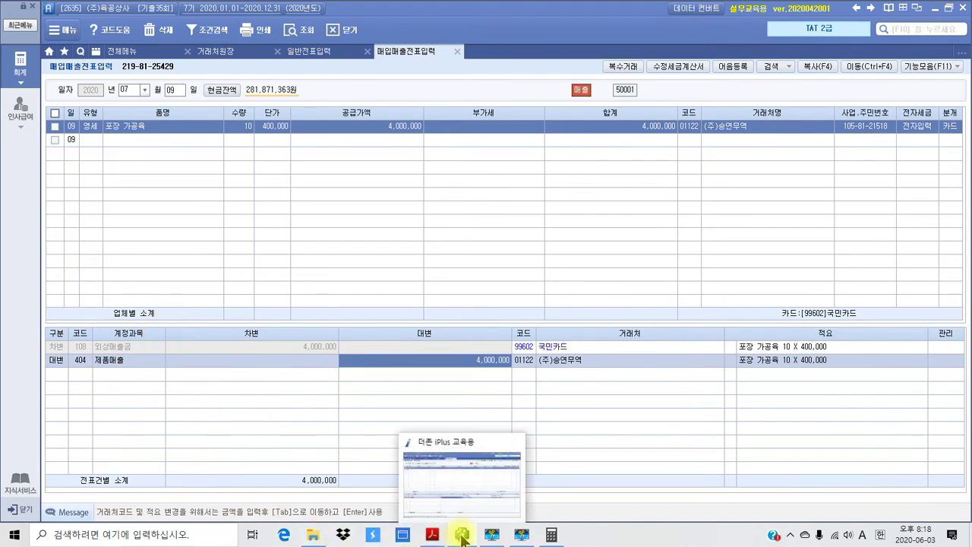
Step: Switch to the exam PDF in Acrobat Reader and read the 자료 2 card sales slip and its 자료설명
left_click(431, 536)
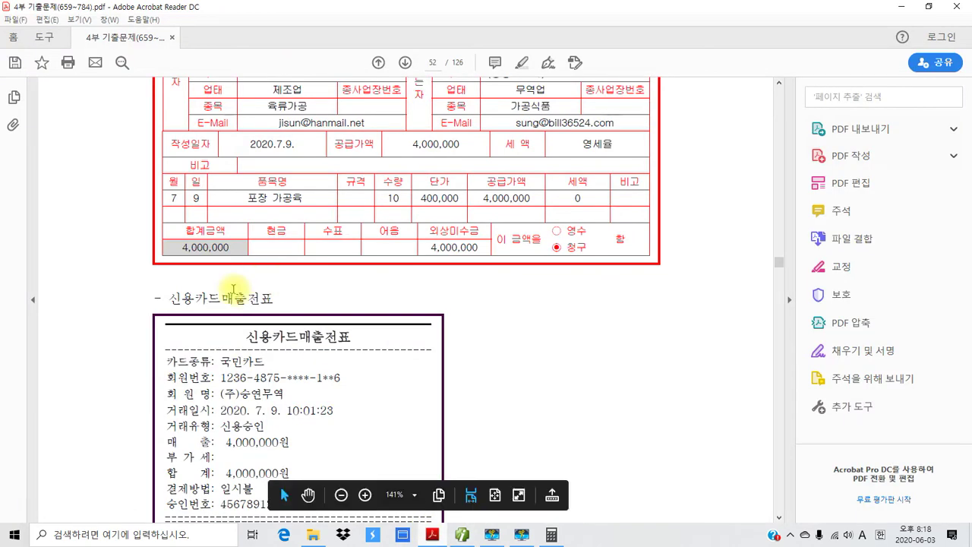
scroll(237, 297, "down", 10)
scroll(238, 298, "down", 2)
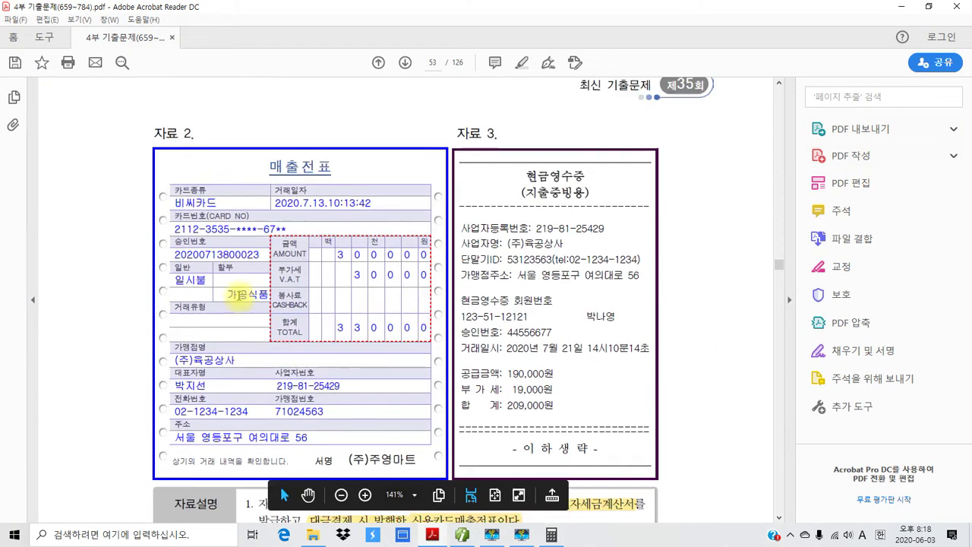
scroll(238, 297, "up", 1)
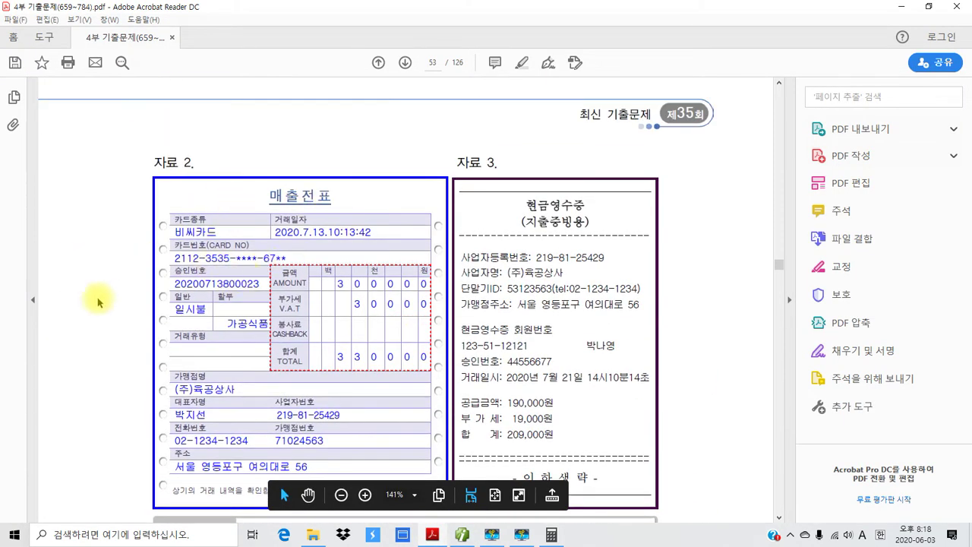
scroll(277, 229, "down", 1)
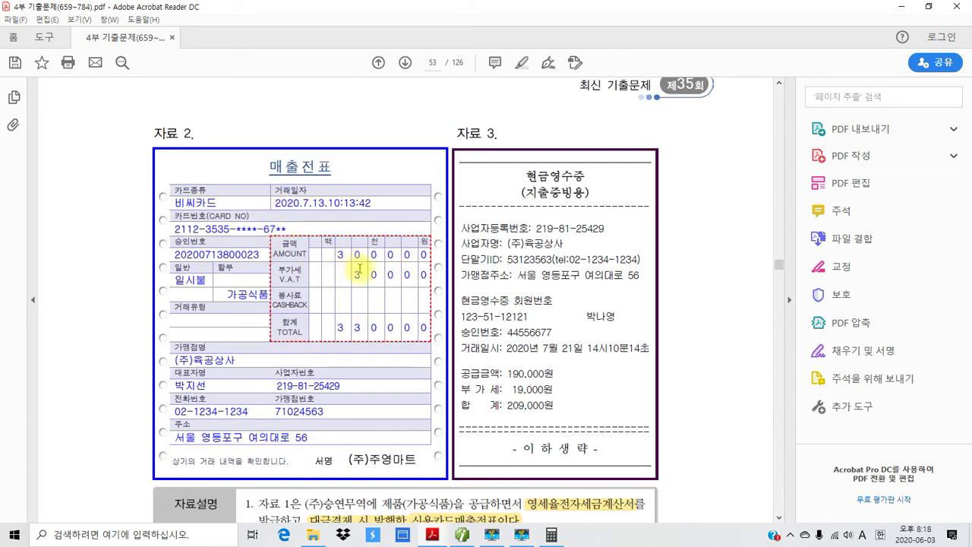
scroll(326, 385, "down", 1)
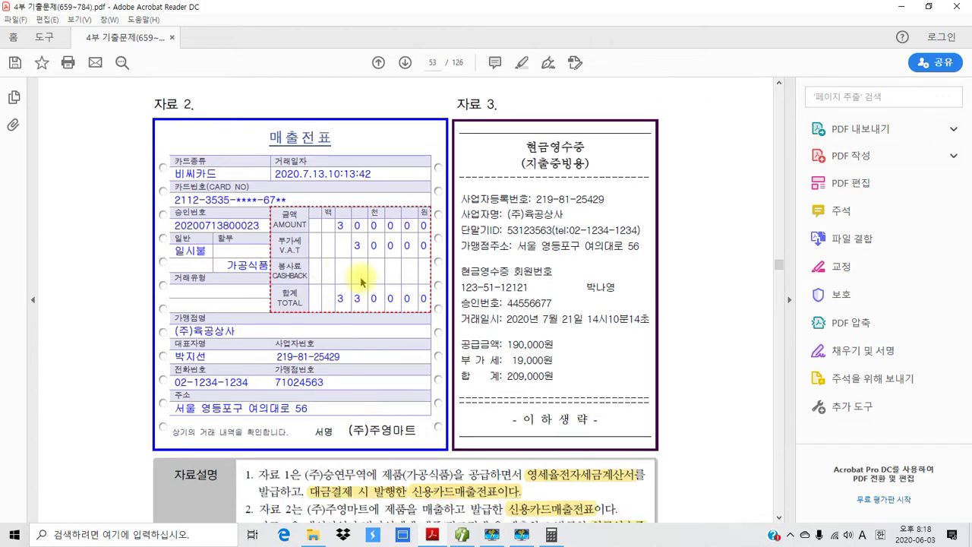
scroll(357, 407, "down", 3)
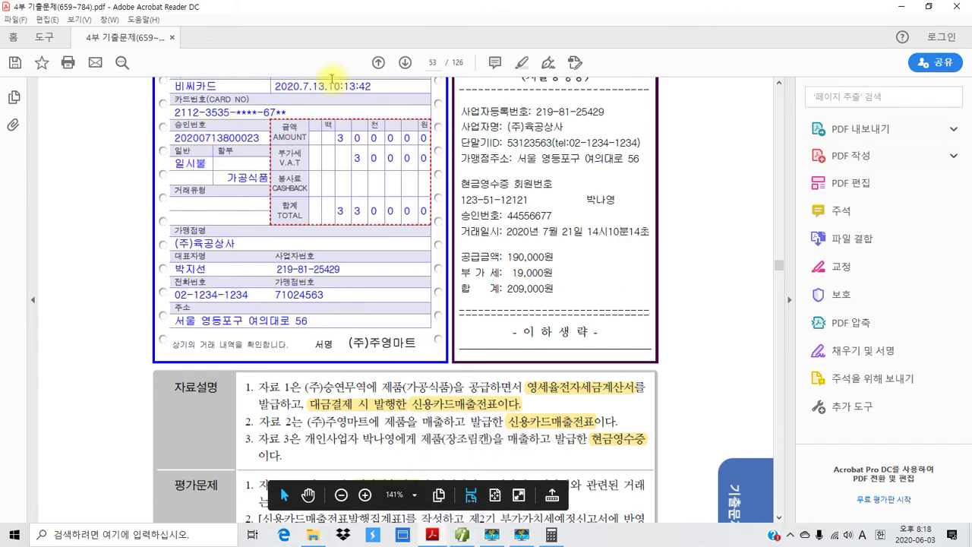
Step: Switch back to the accounting program and start a 카과 sales line dated July 13 in 매입매출전표입력
left_click(492, 536)
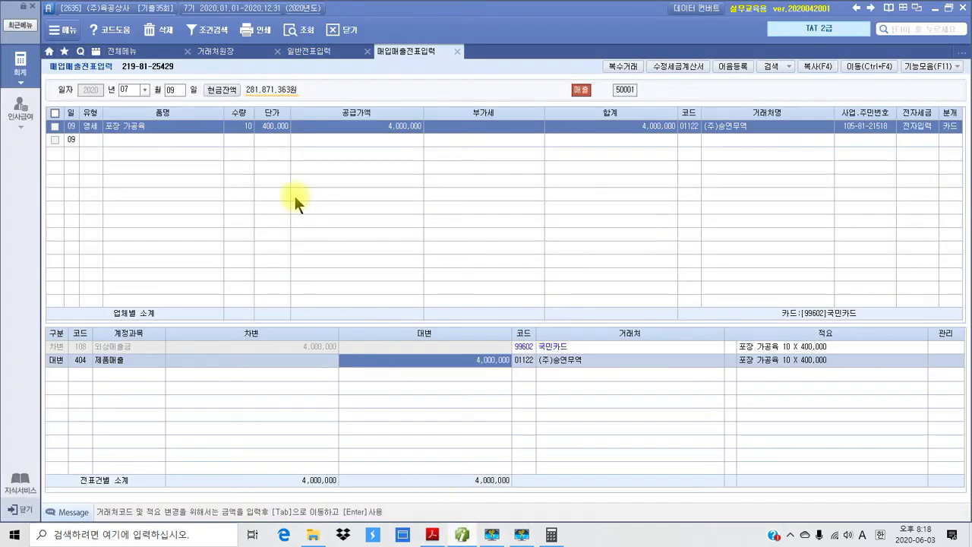
left_click(170, 92)
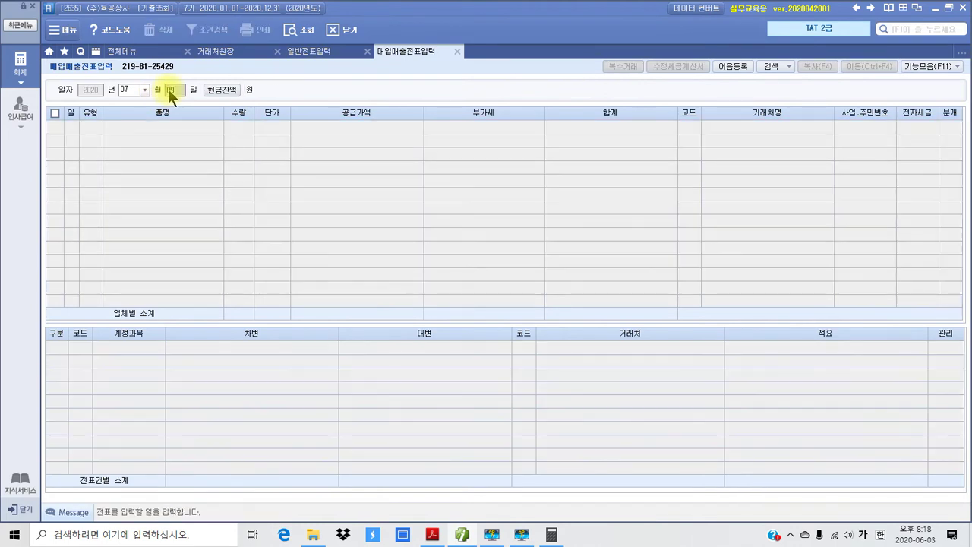
type("13")
key("Return")
key("Return")
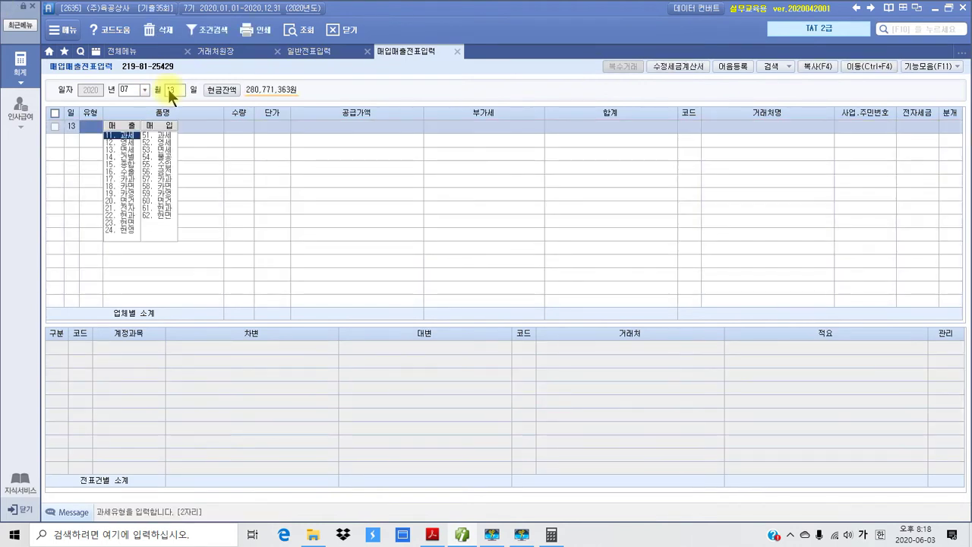
double_click(116, 179)
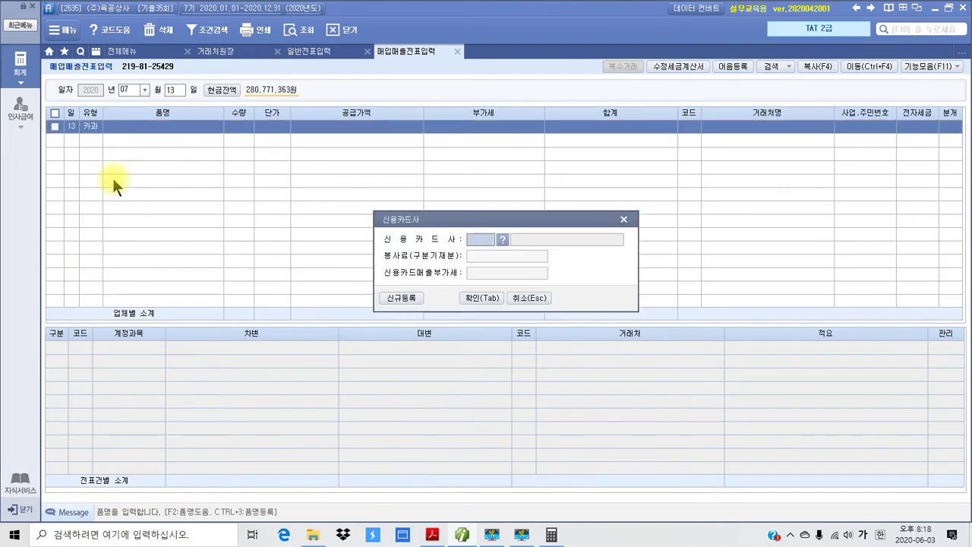
Step: Assign 비씨카드 as the credit card company of the July 13 카과 sale
left_click(504, 239)
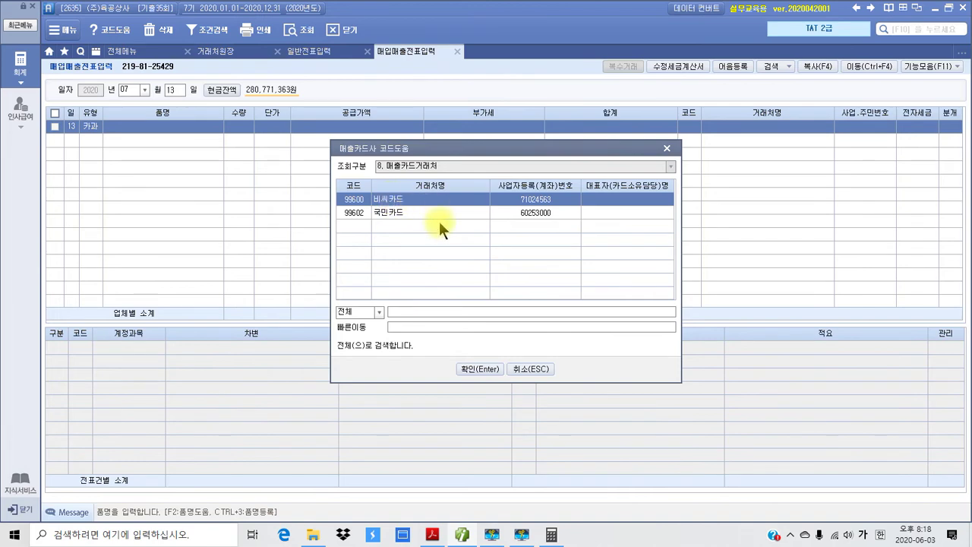
left_click(464, 368)
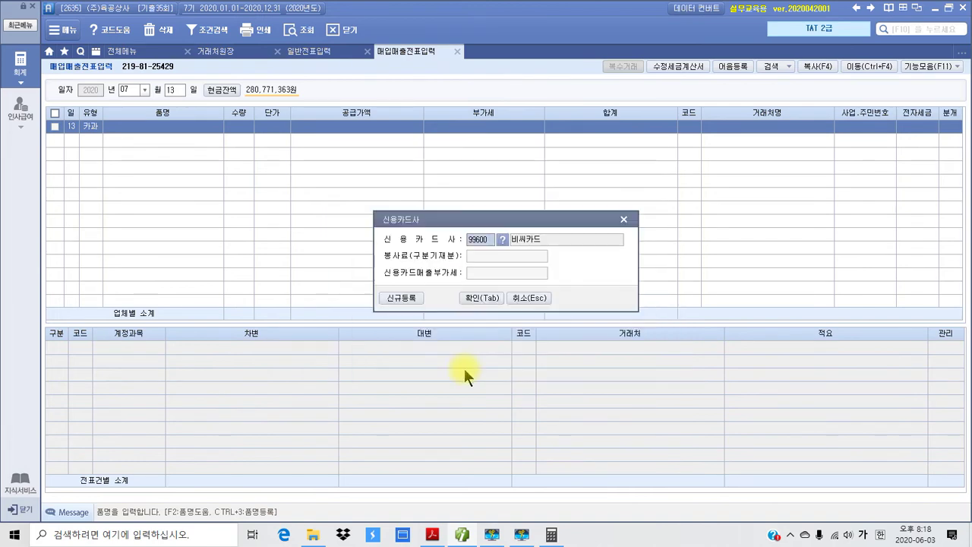
left_click(468, 298)
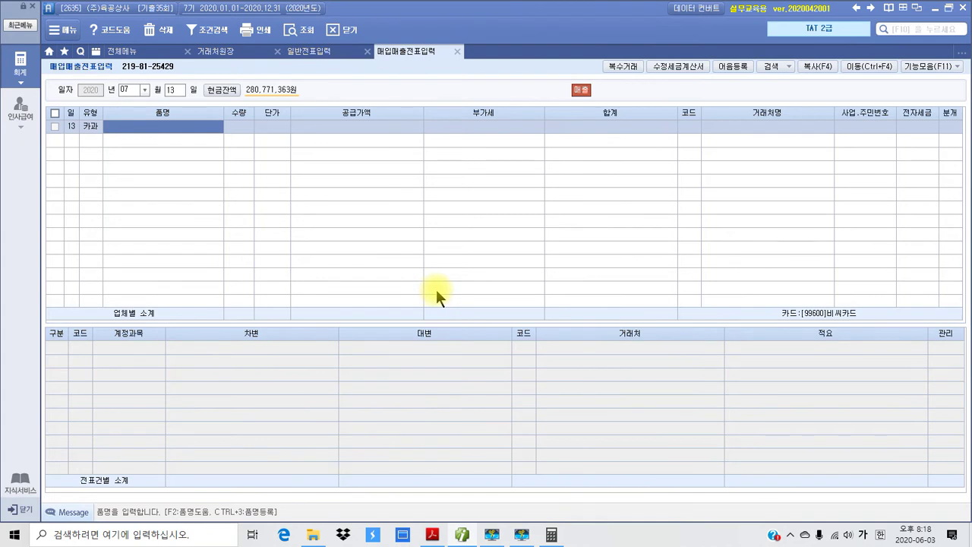
Step: Enter the item 제품 with a supply amount of 300,000 and accept the calculated VAT, leaving quantity and unit price blank
type("제품")
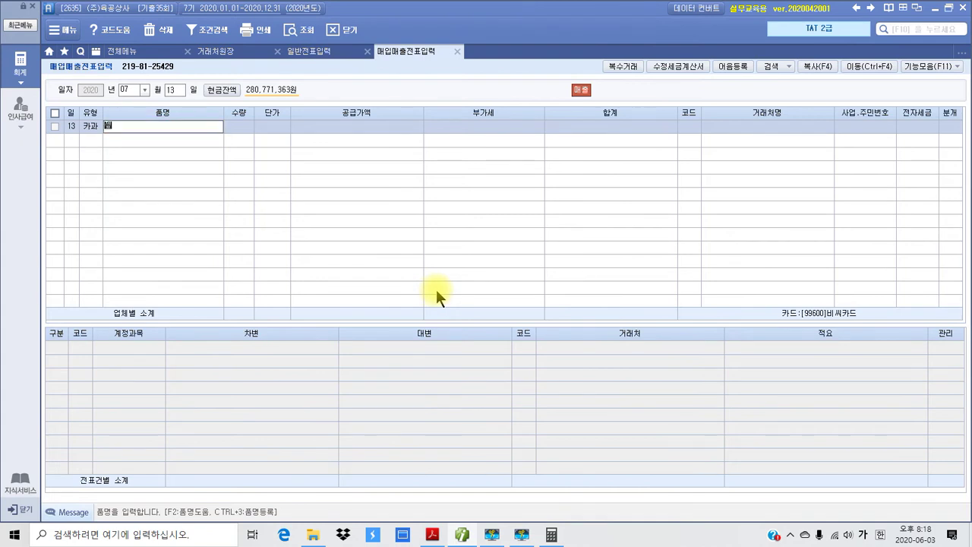
key("Return")
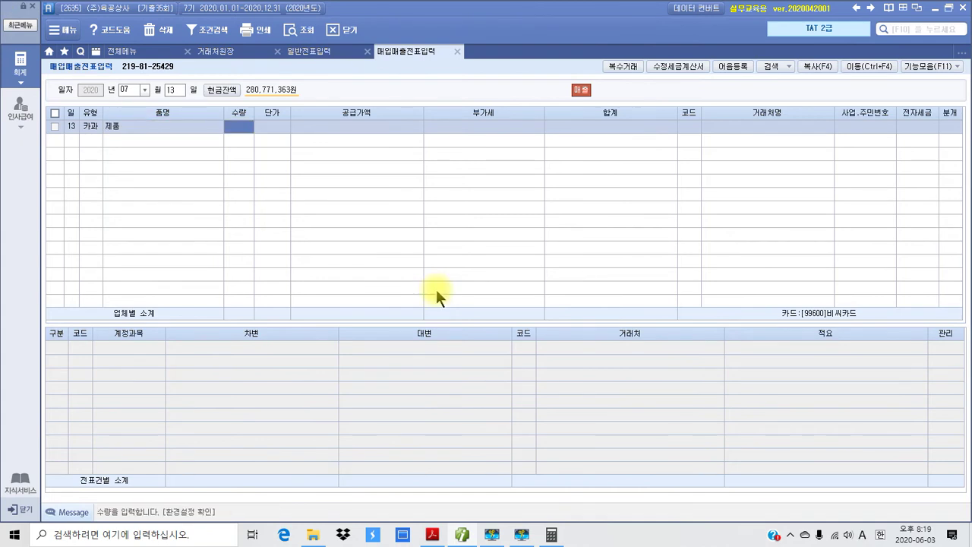
key("Return")
key("Return")
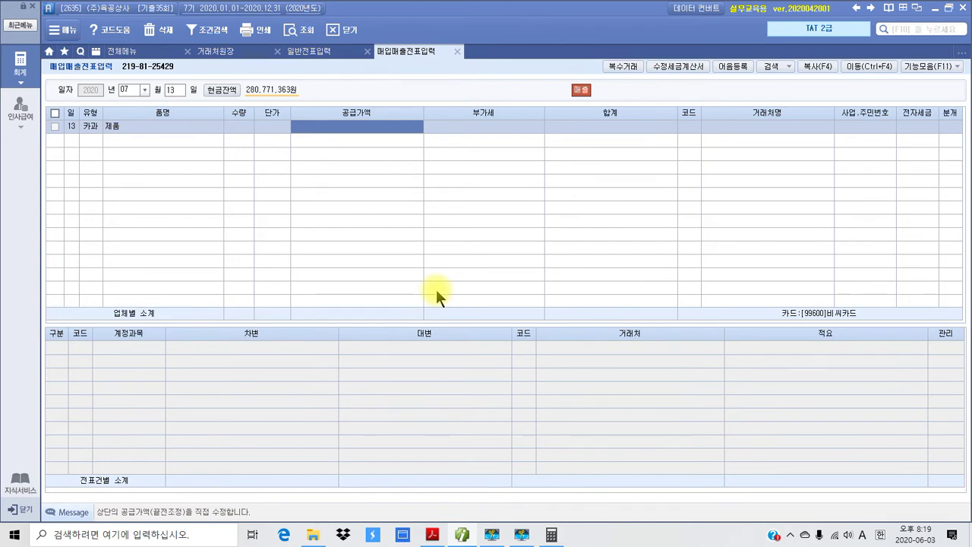
type("3")
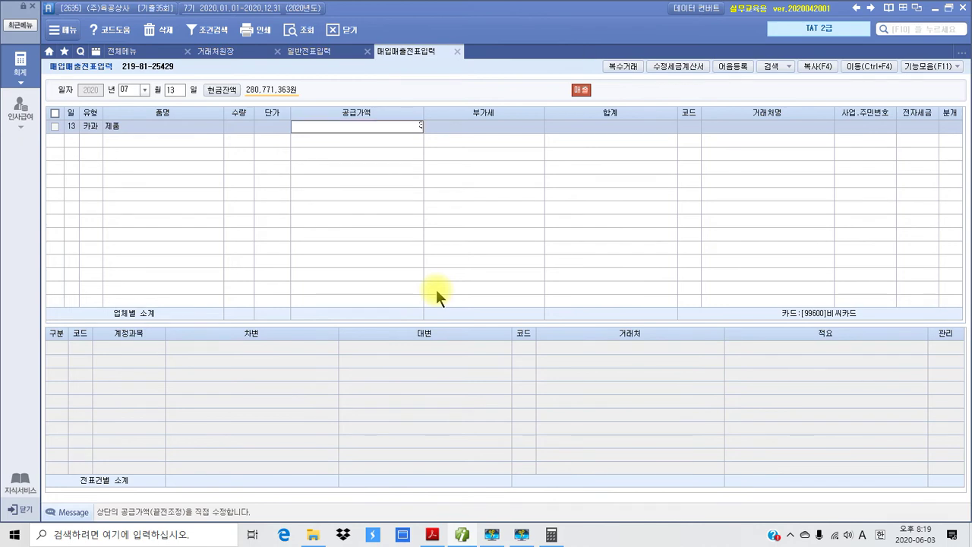
type("30,000")
key("Return")
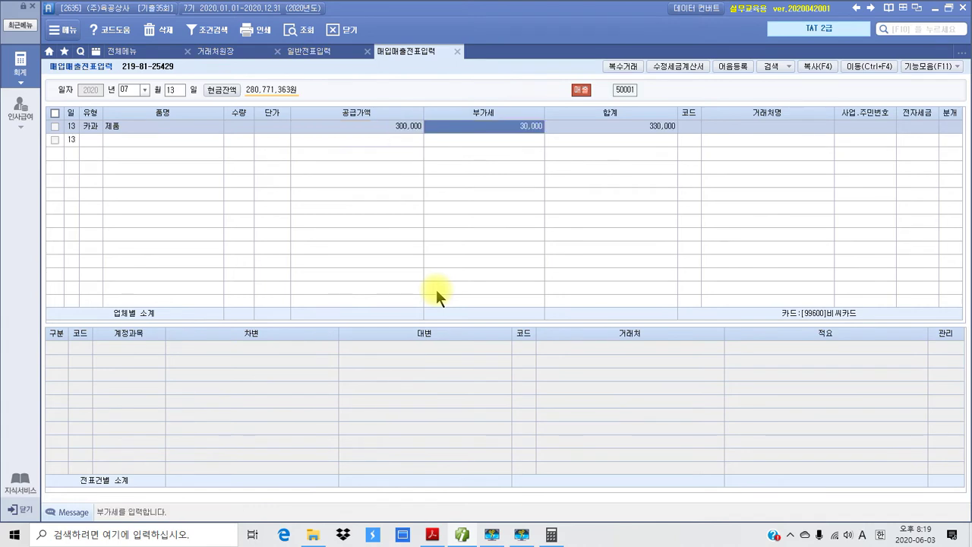
key("Return")
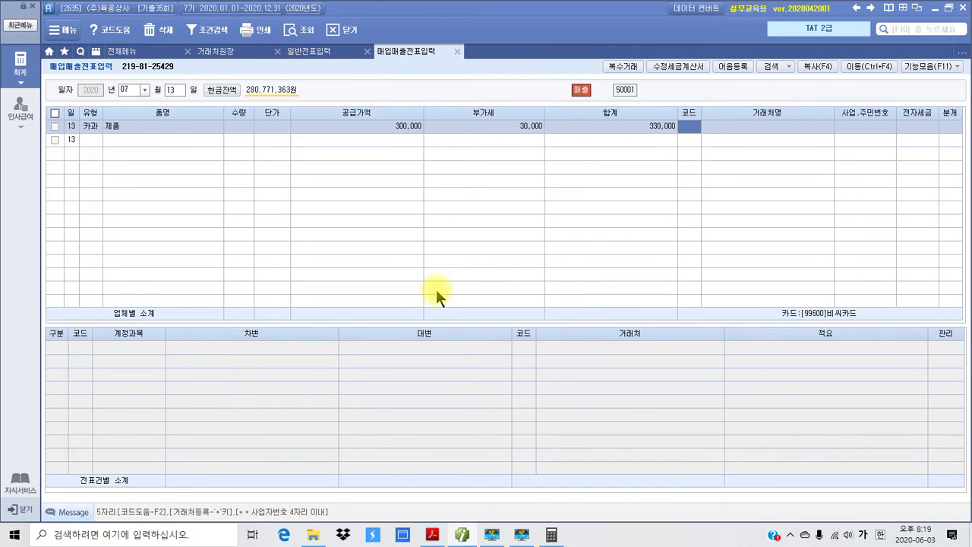
Step: Assign (주)주영마트 as the trading partner of the 카과 sales line and set its 분개 type to 카드
type("주영")
key("Return")
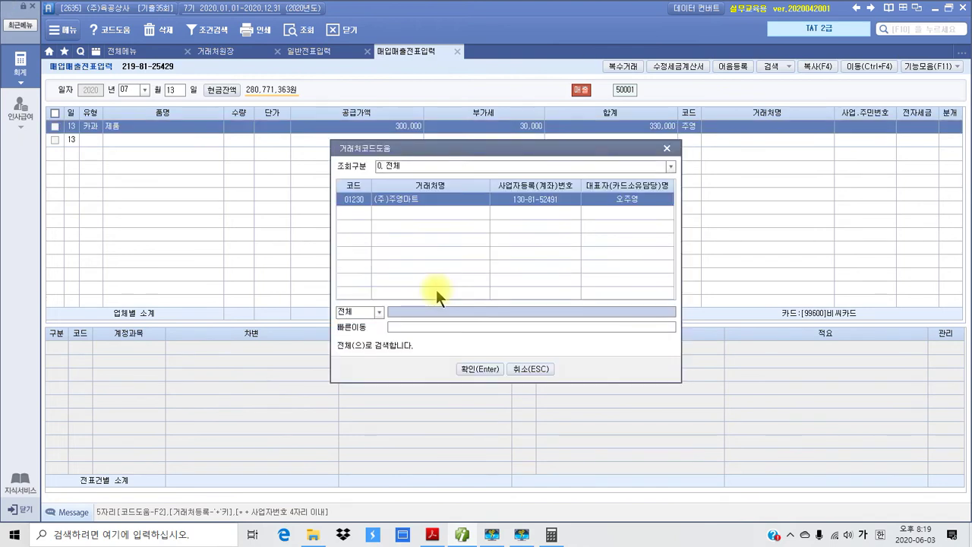
key("Return")
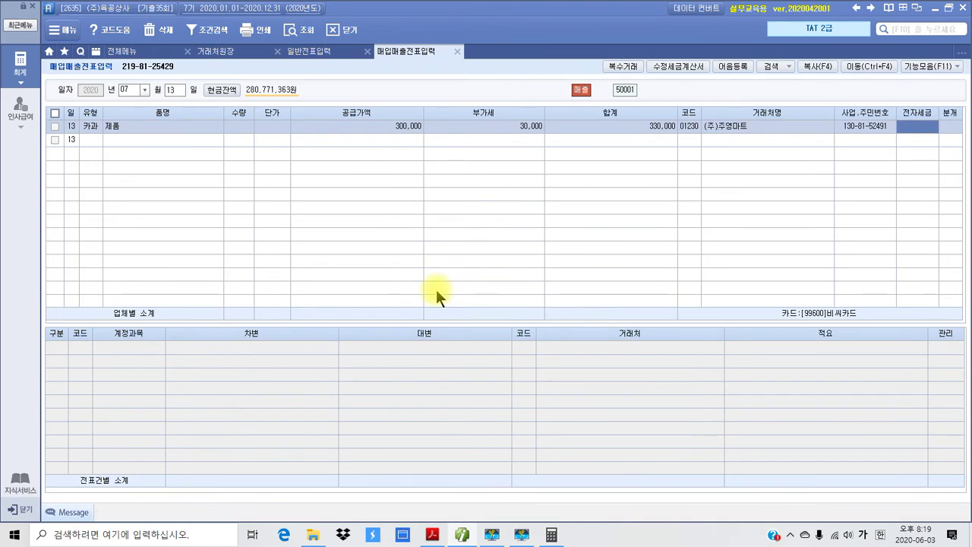
key("Return")
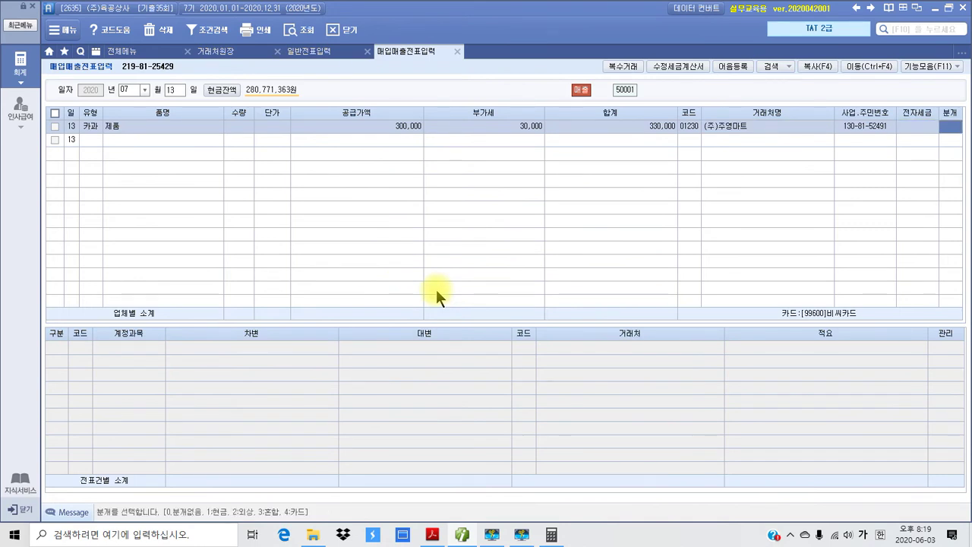
key("4")
key("Return")
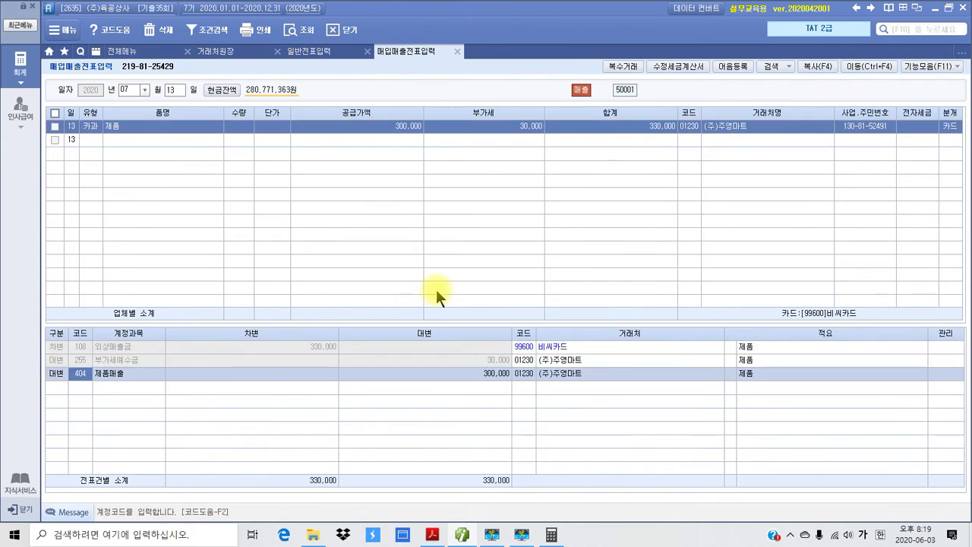
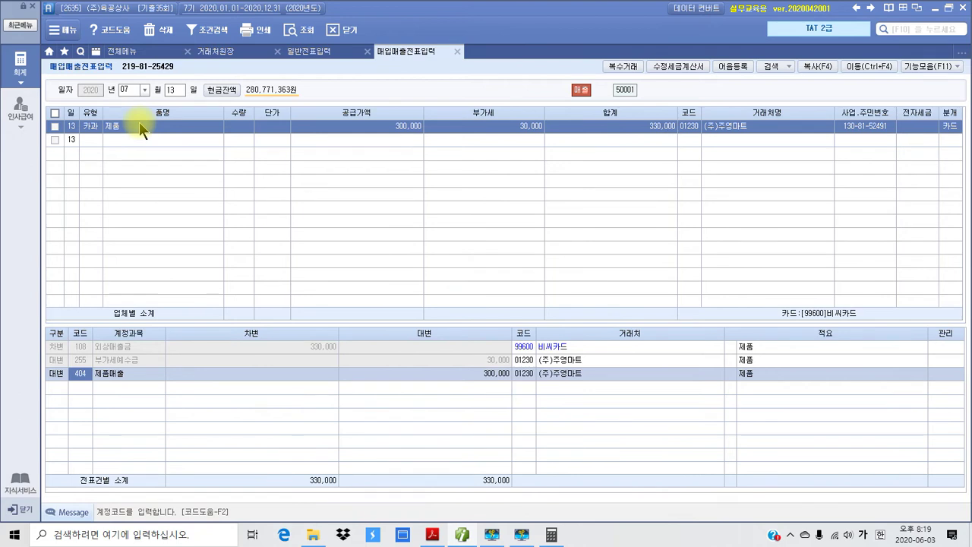
Step: Switch to the exam PDF and read the 자료 3 cash receipt together with its 자료설명
left_click(135, 126)
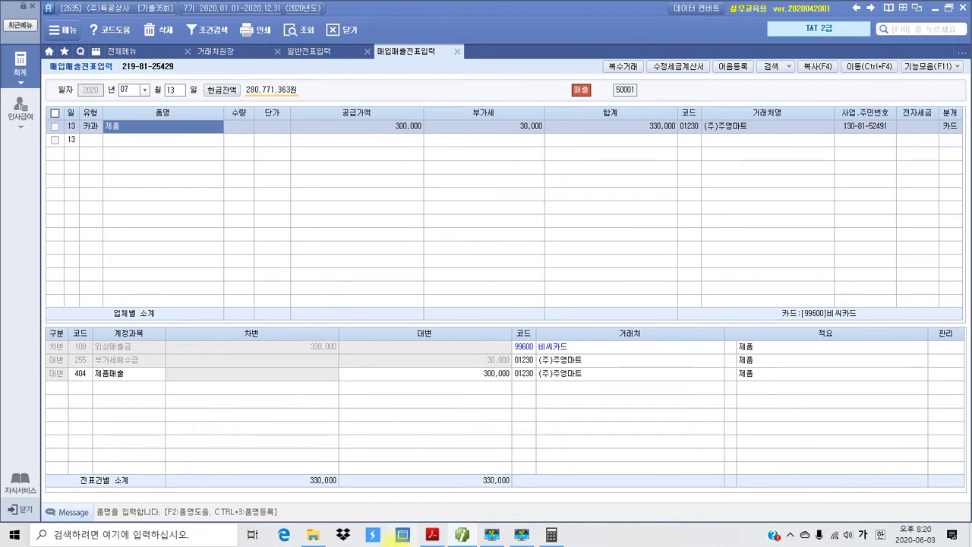
left_click(436, 538)
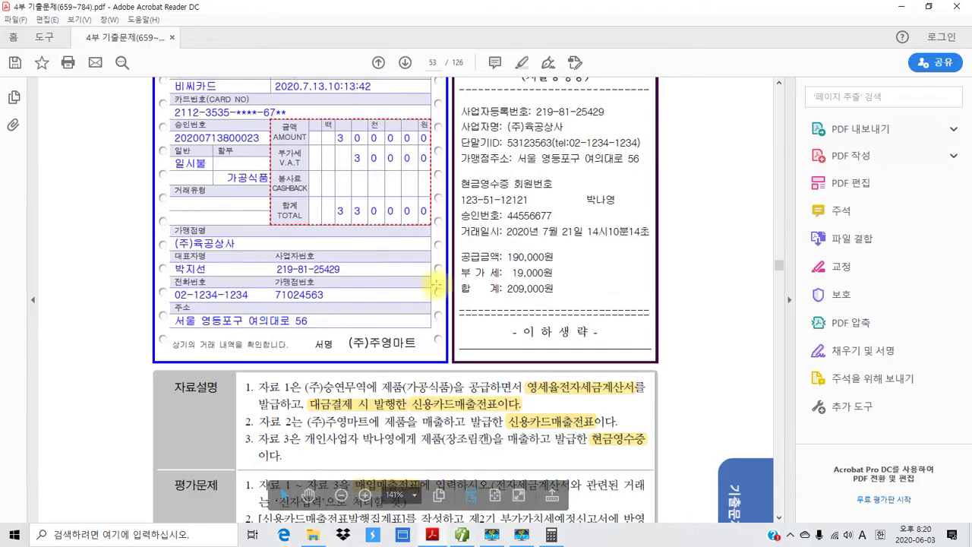
scroll(496, 159, "up", 3)
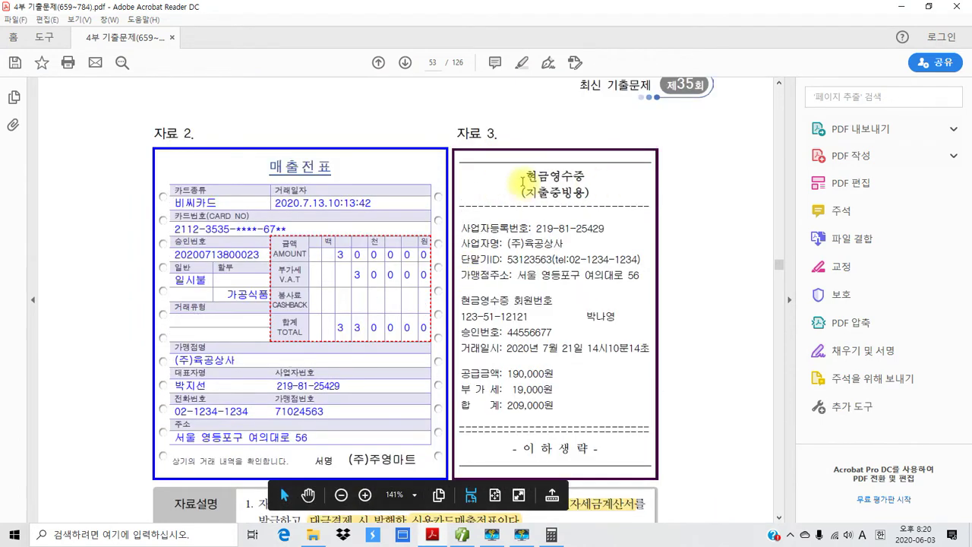
left_click_drag(522, 182, 590, 193)
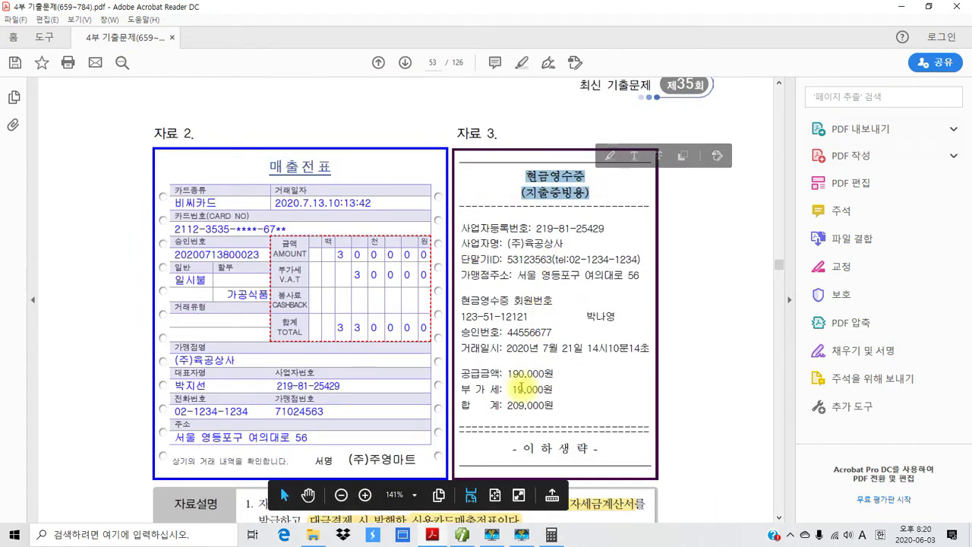
left_click_drag(516, 388, 555, 405)
left_click(559, 395)
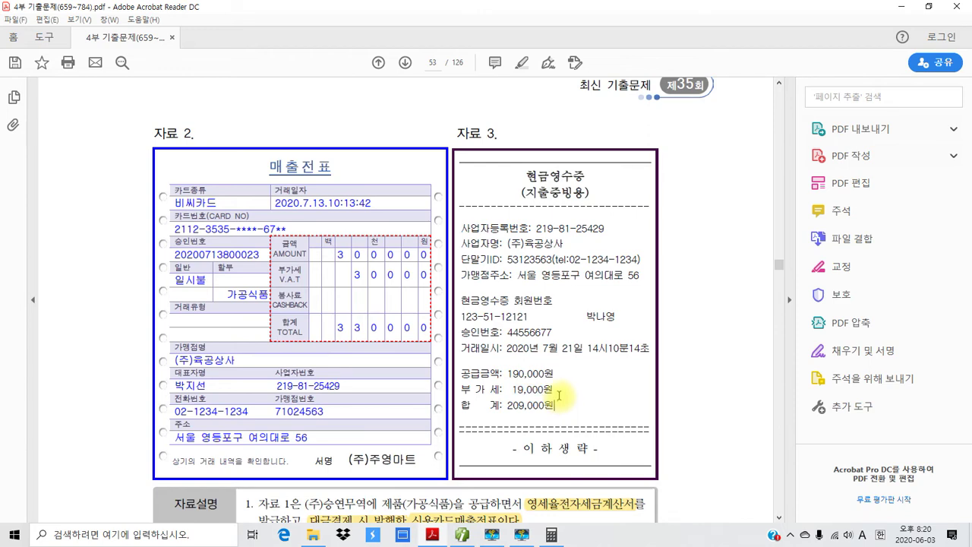
scroll(559, 395, "down", 2)
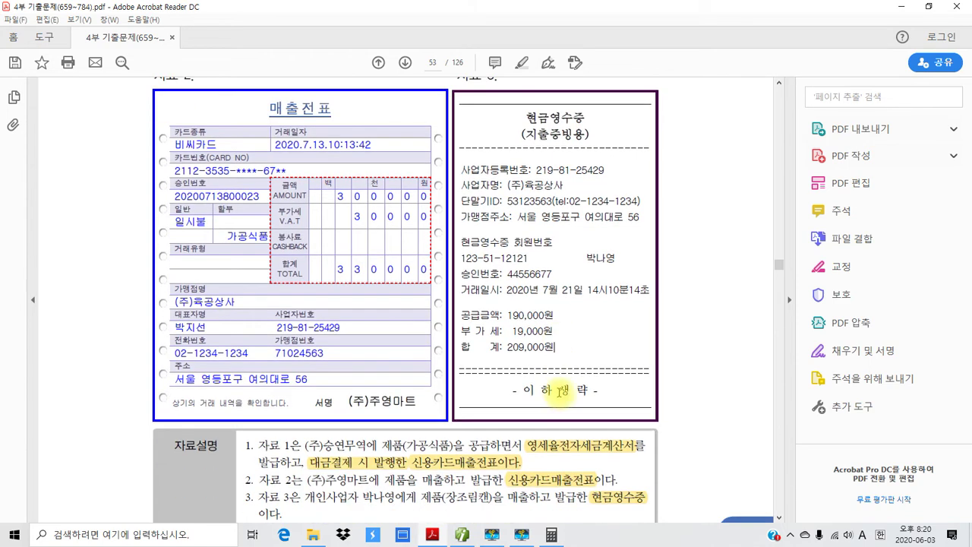
scroll(559, 391, "down", 4)
scroll(514, 301, "up", 4)
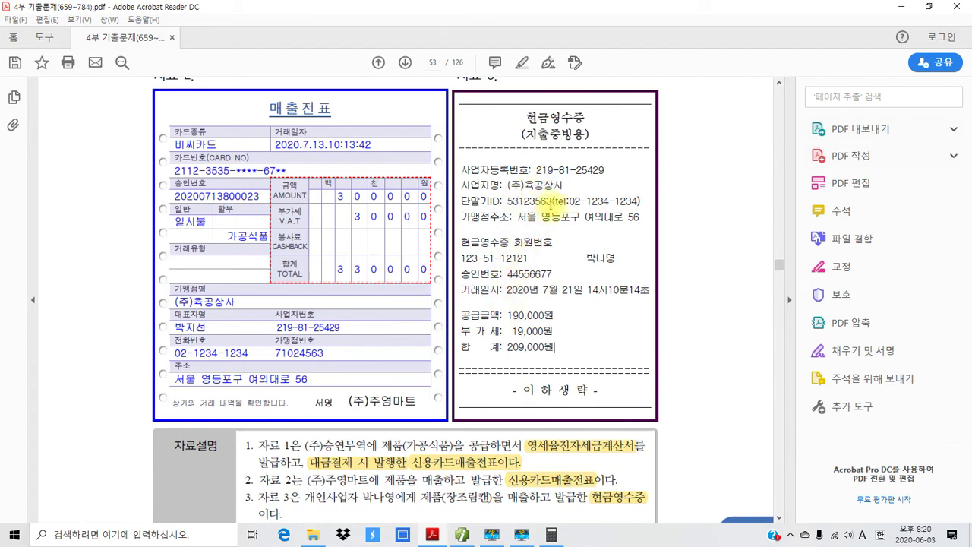
Step: Highlight the transaction date 7월 21일 on the 자료 3 cash receipt
left_click_drag(582, 289, 543, 289)
right_click(560, 291)
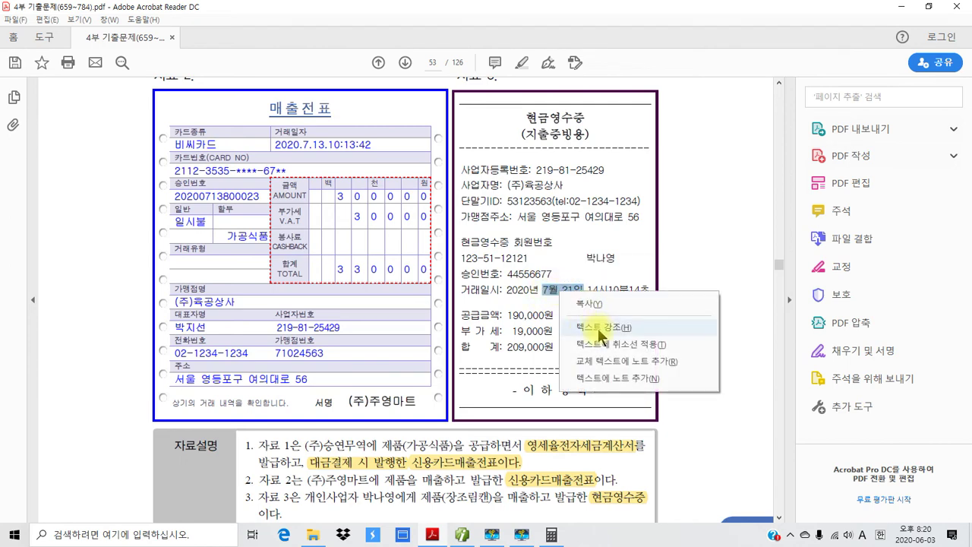
left_click(599, 328)
Step: Switch back to 매입매출전표입력, set the date to July 21 and start a sales line of type 22 현과
mouse_move(492, 535)
left_click(279, 483)
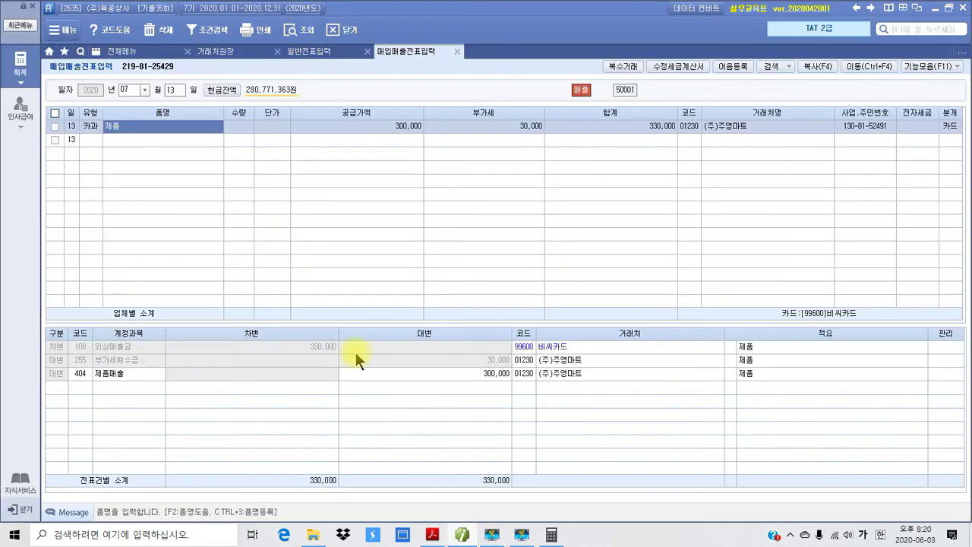
left_click(175, 90)
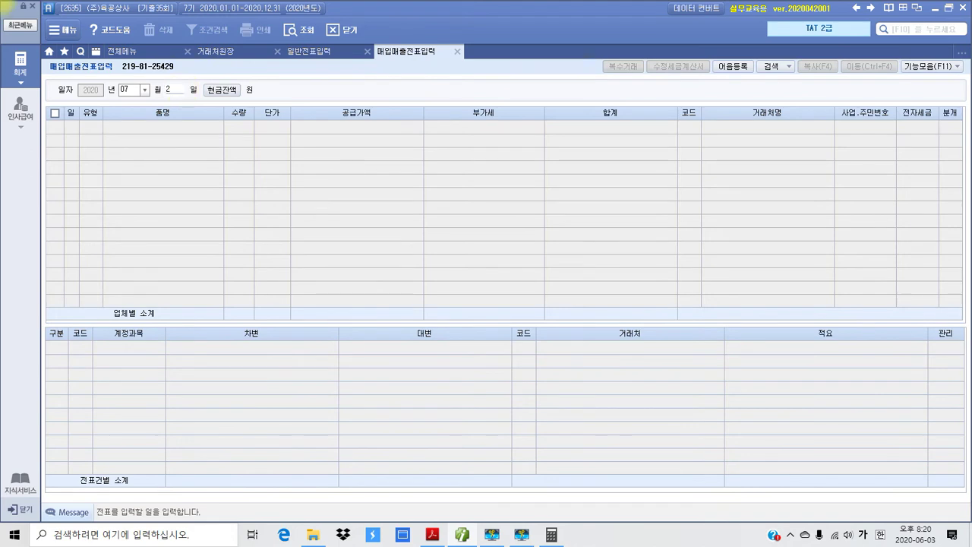
type("21")
key("Return")
key("Return")
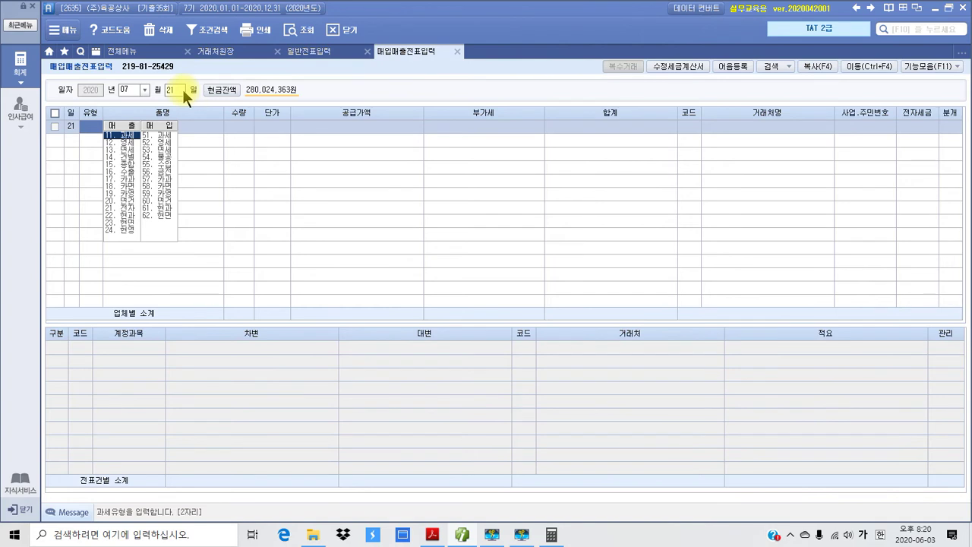
type("22")
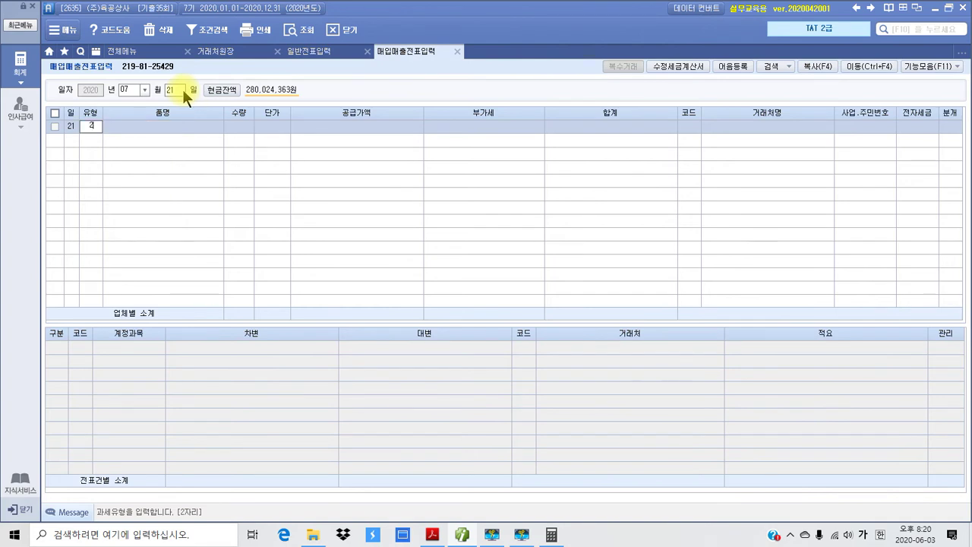
key("Return")
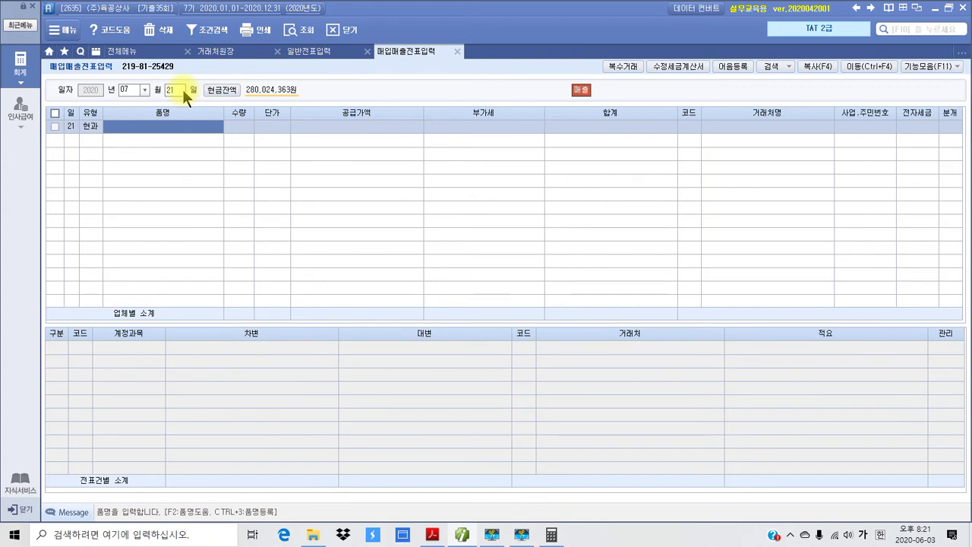
Step: Enter the item 장조림캔 with a VAT-inclusive amount of 209,000 and accept the calculated VAT, leaving quantity and unit price blank
type("장조리")
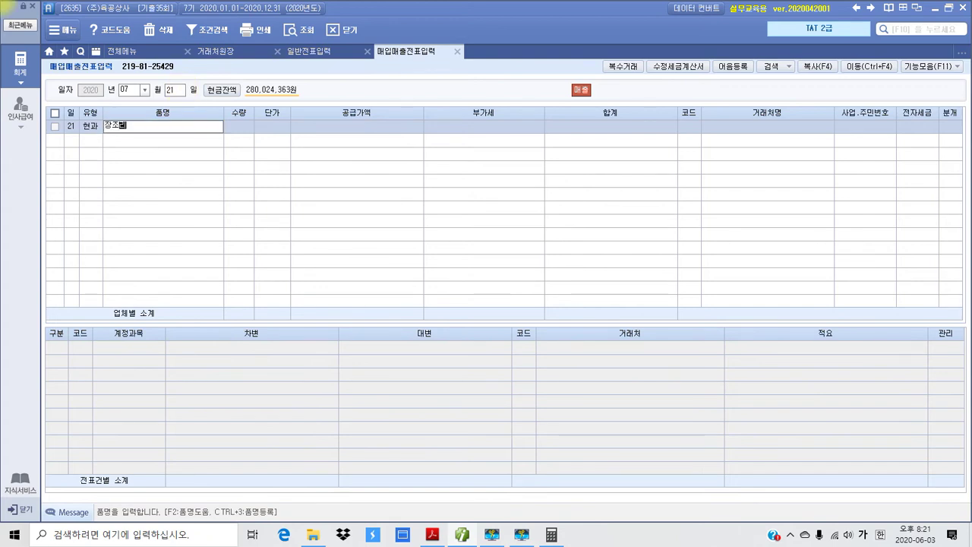
type("림캔")
key("Return")
key("Return")
key("Return")
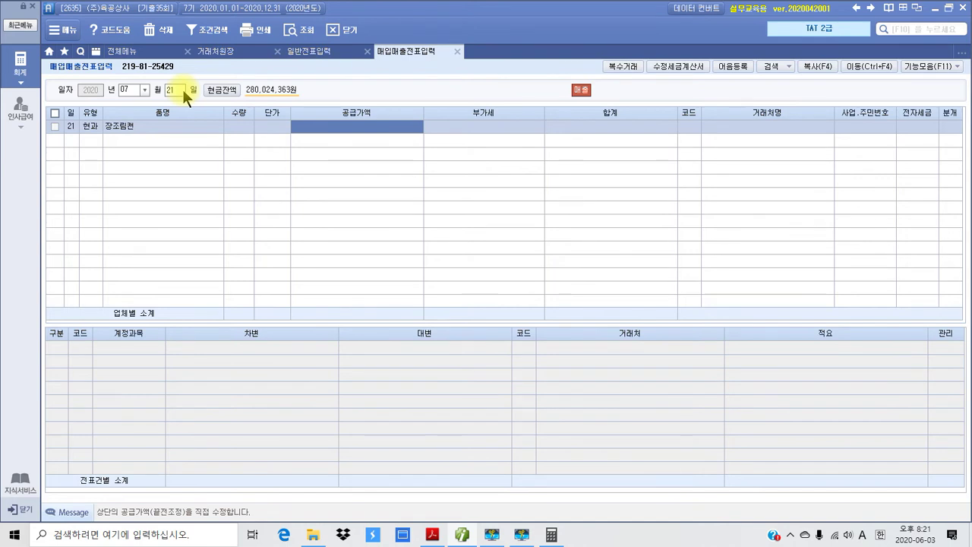
type("2090000")
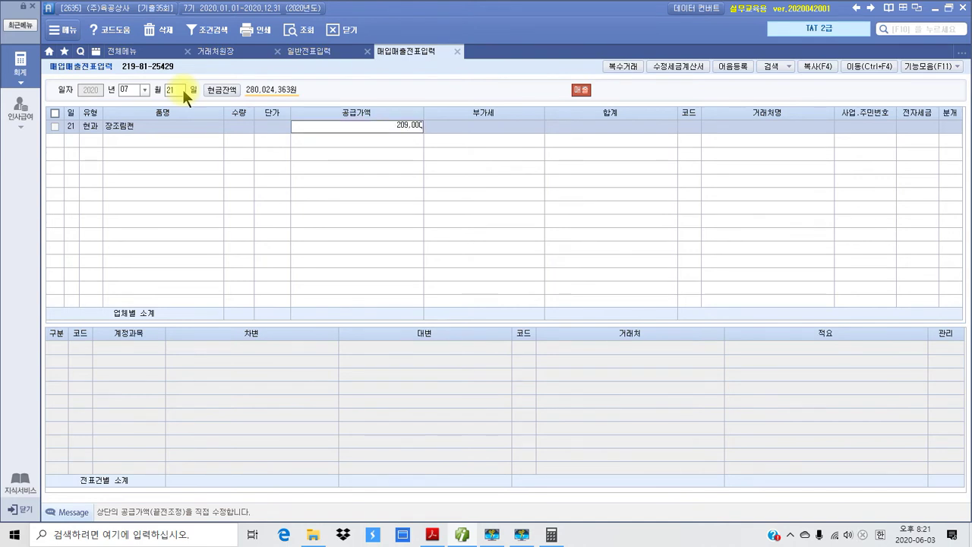
key("Return")
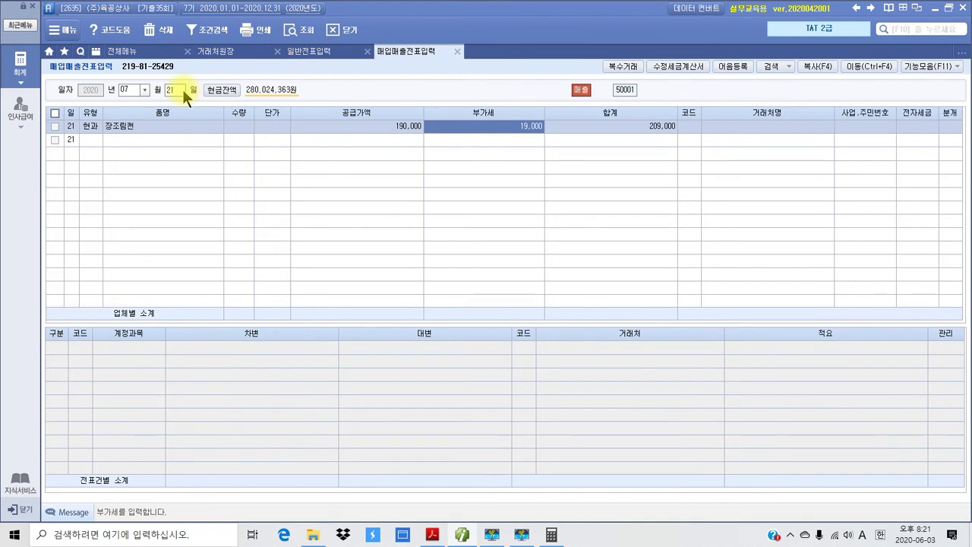
key("Return")
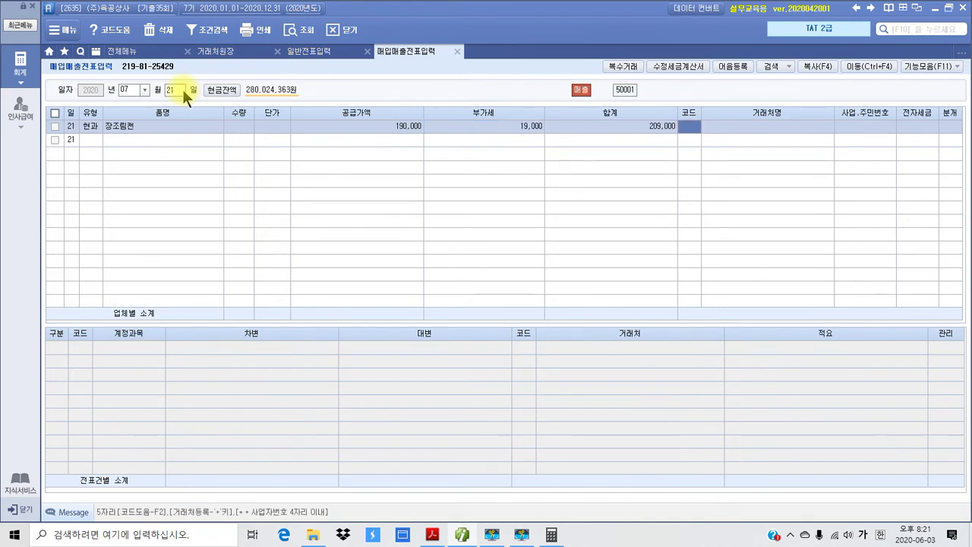
Step: Assign the individual customer from the cash receipt as trading partner, set the 분개 type to 현금 and check the resulting entry lines
type("박ㅁ")
key("Return")
key("Return")
key("Return")
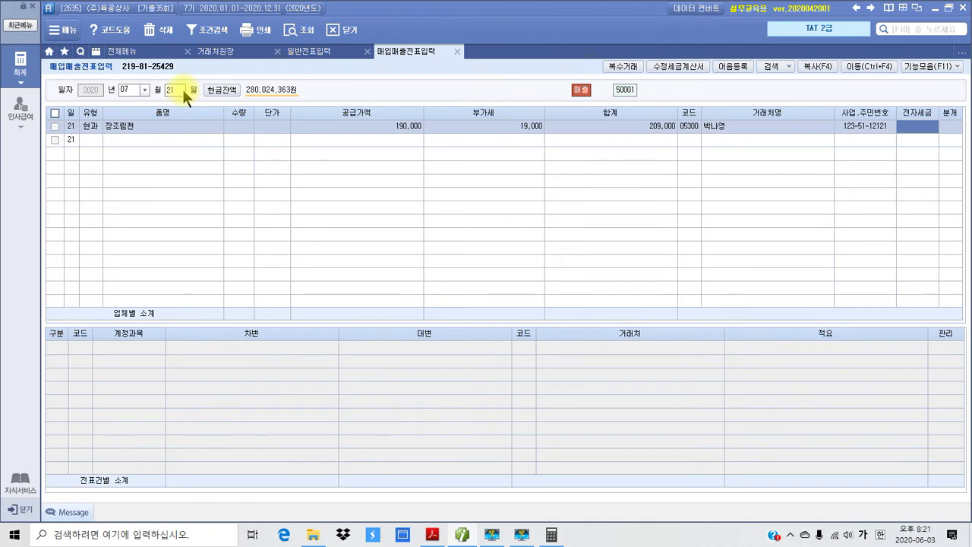
key("Return")
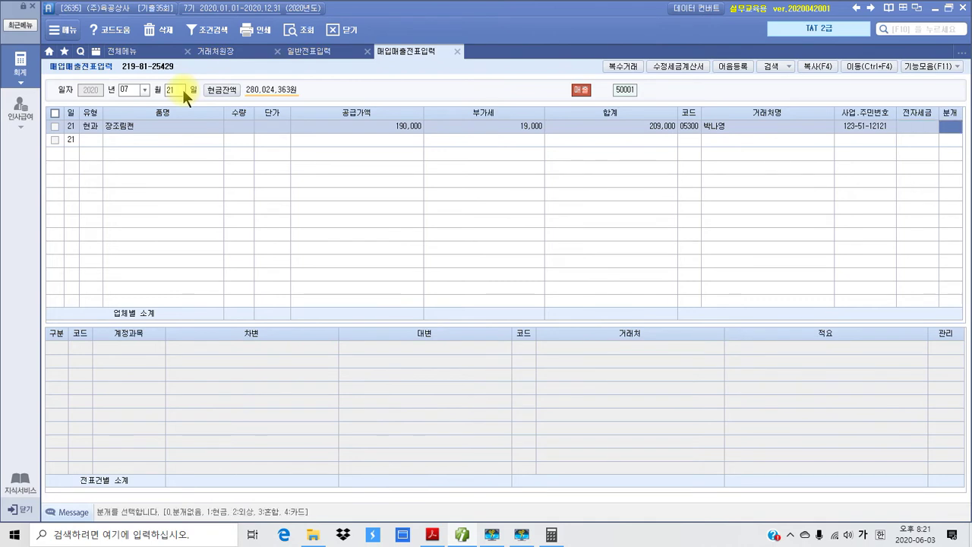
type("1")
key("Return")
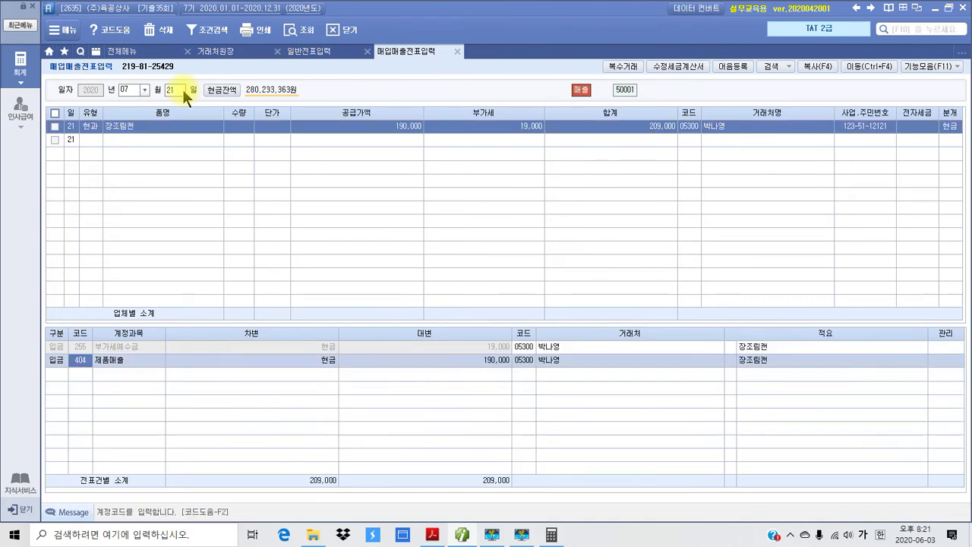
left_click(79, 347)
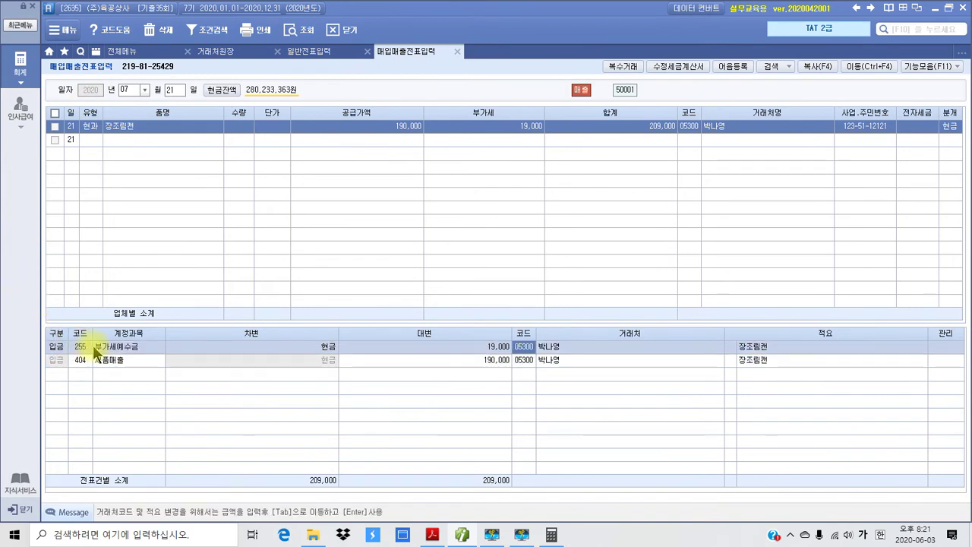
left_click(80, 360)
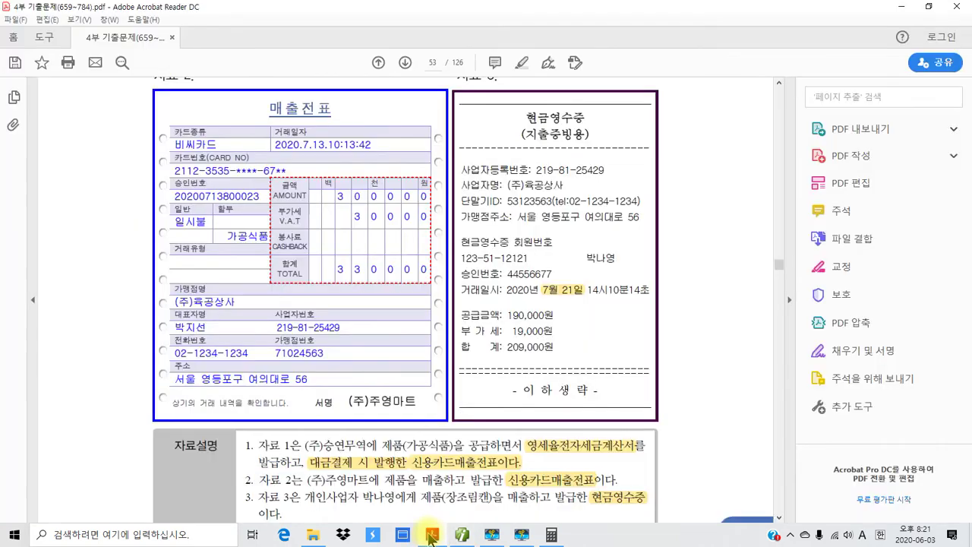
Step: Switch to the exam PDF and read the second 평가문제 item on the 신용카드매출전표발행집계표 and the 제2기 부가가치세예정신고서
left_click(432, 533)
scroll(413, 442, "down", 5)
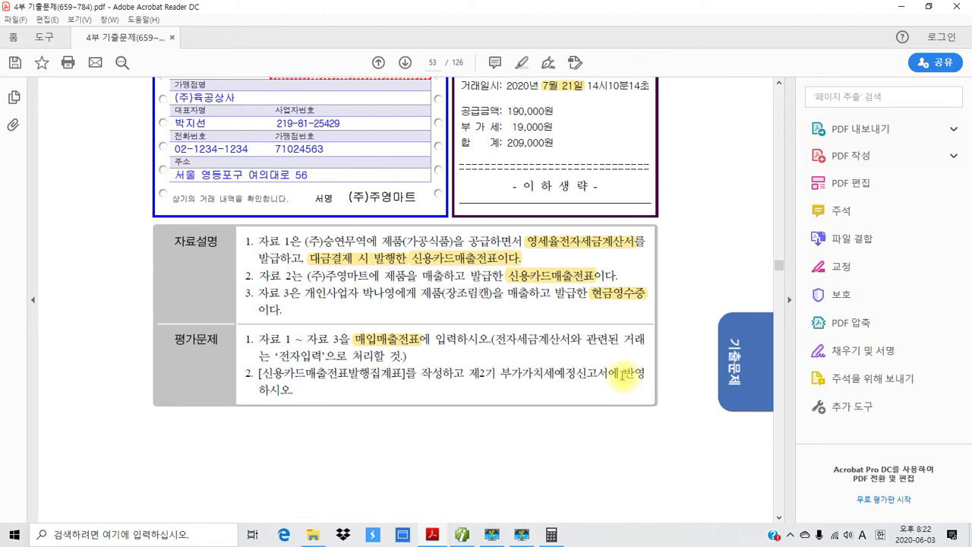
left_click_drag(259, 374, 395, 374)
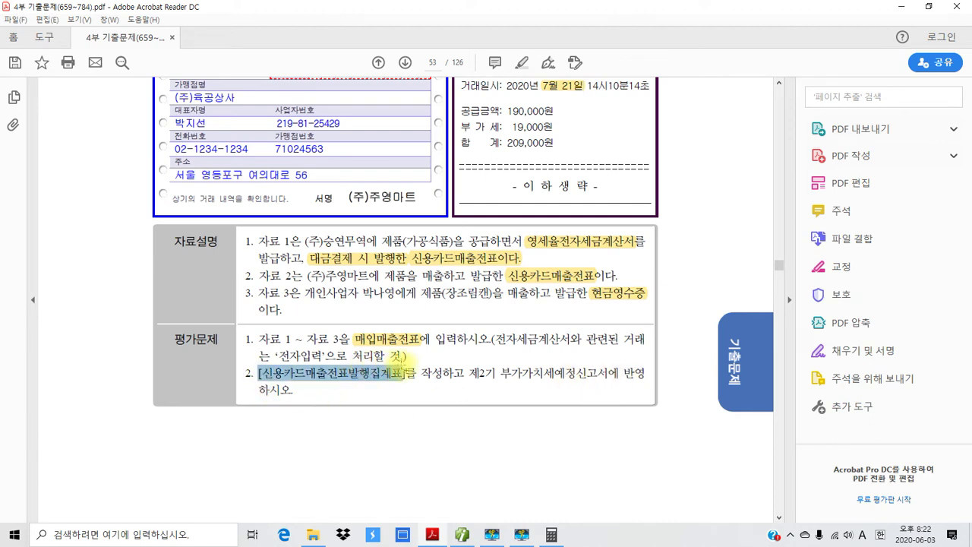
left_click_drag(499, 373, 619, 374)
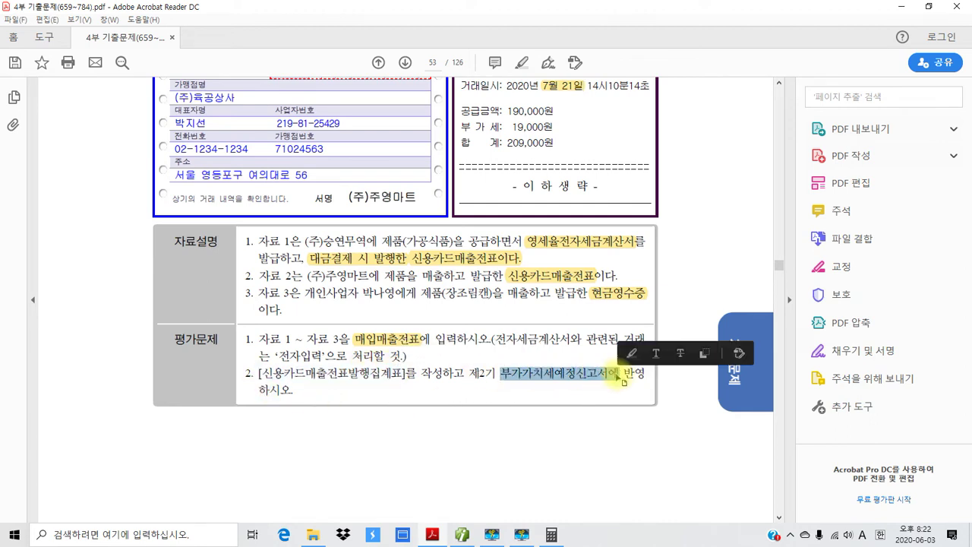
left_click(456, 379)
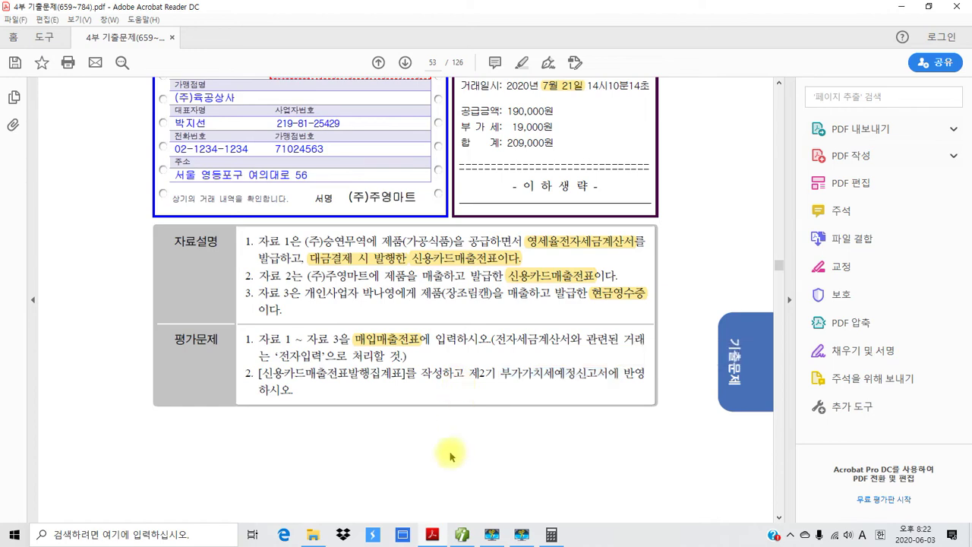
Step: Return to the accounting program, open the 신용카드매출전표발행집계표 and set its period to July through September 2020
left_click(462, 534)
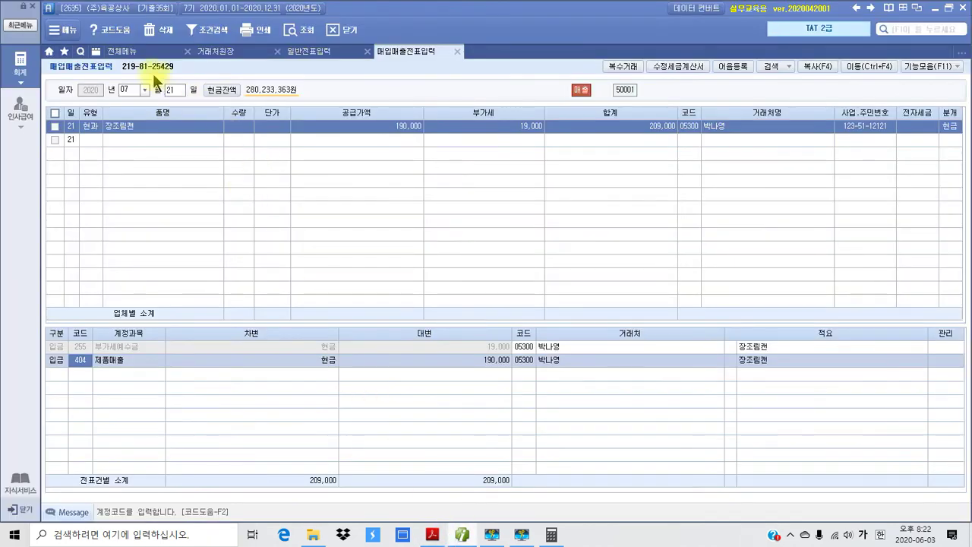
left_click(123, 52)
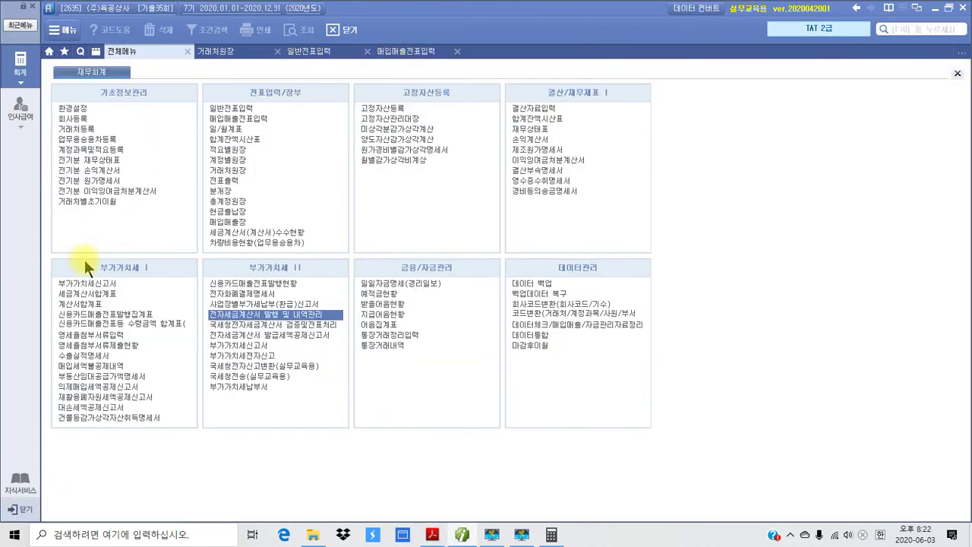
left_click(124, 313)
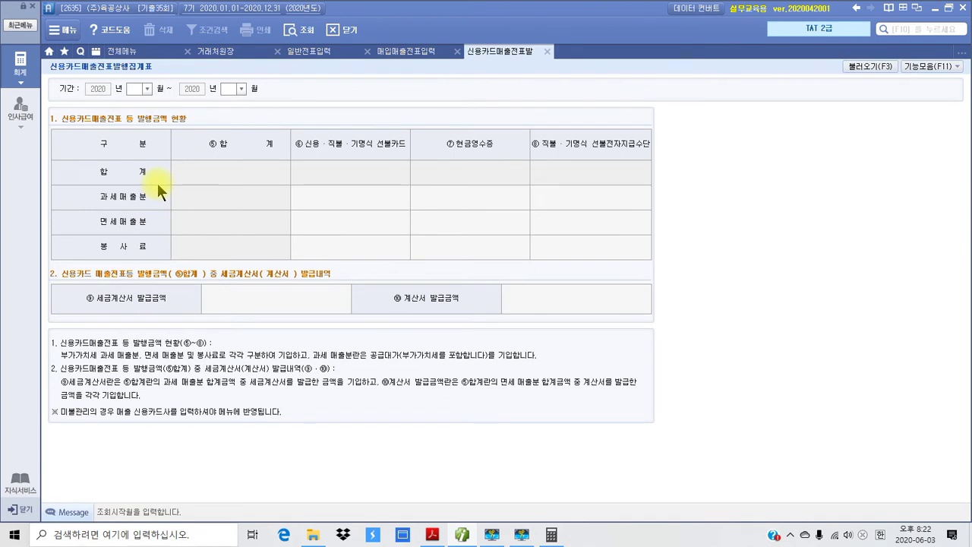
type("07")
key("Return")
type("9")
key("Return")
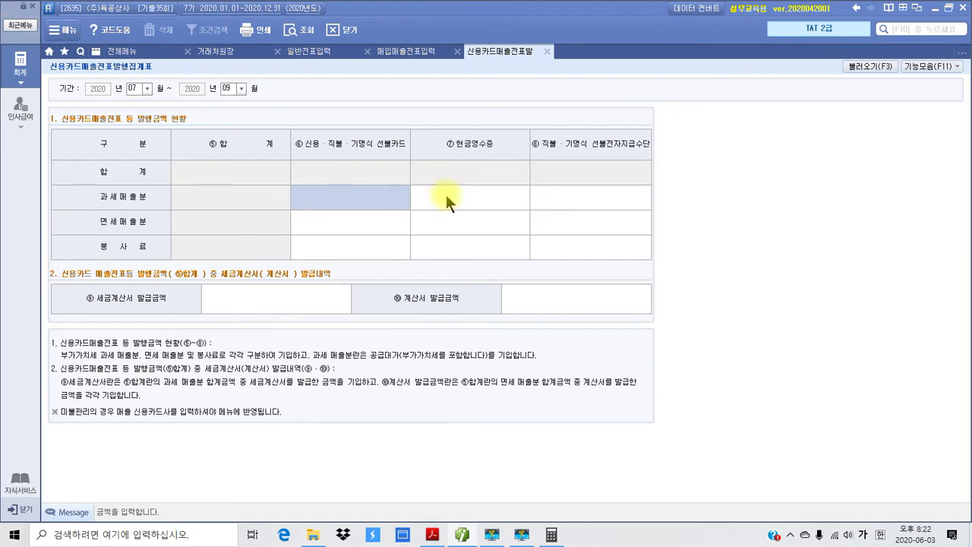
Step: Load the voucher data into the 신용카드매출전표발행집계표, check the card, 현금영수증 and 세금계산서 발급금액 amounts, and close the form
left_click_drag(832, 58, 911, 76)
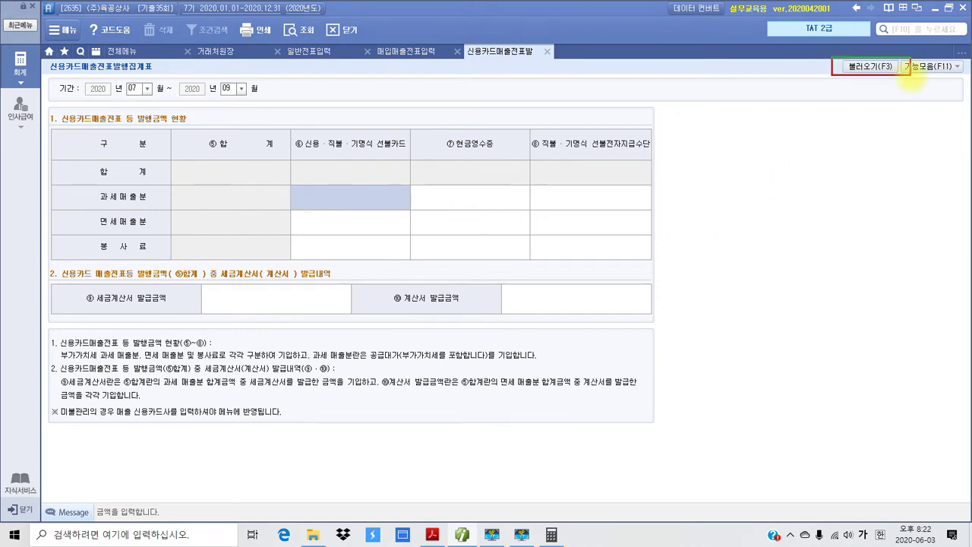
left_click_drag(837, 129, 866, 70)
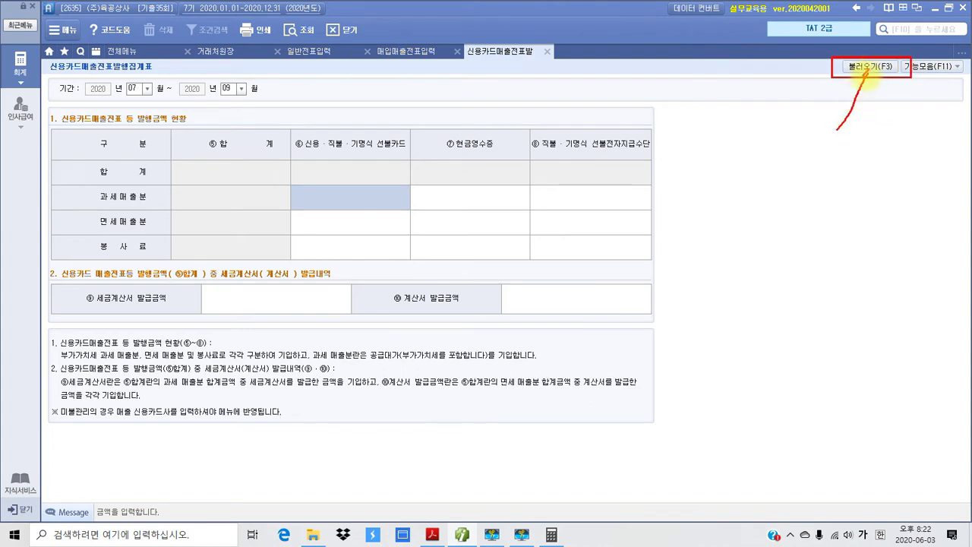
left_click(860, 70)
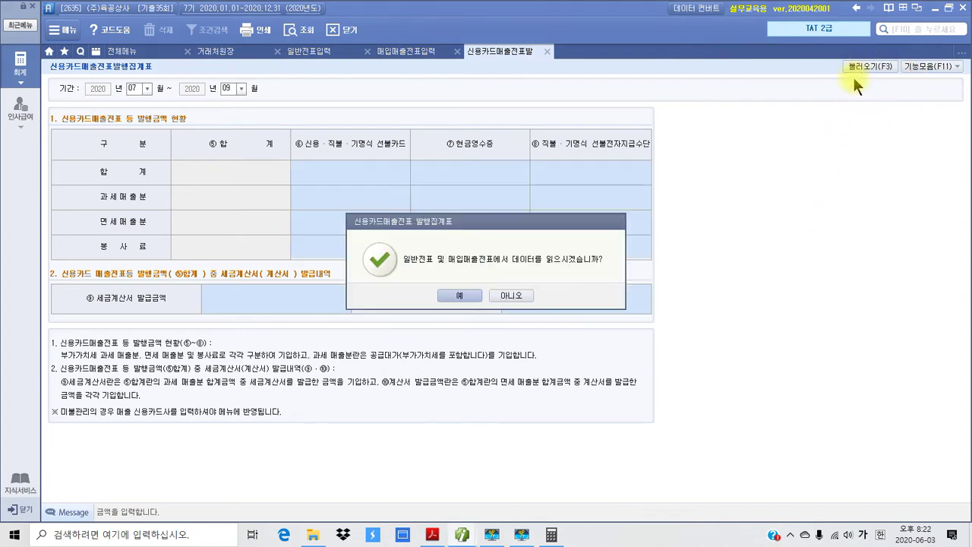
left_click(458, 295)
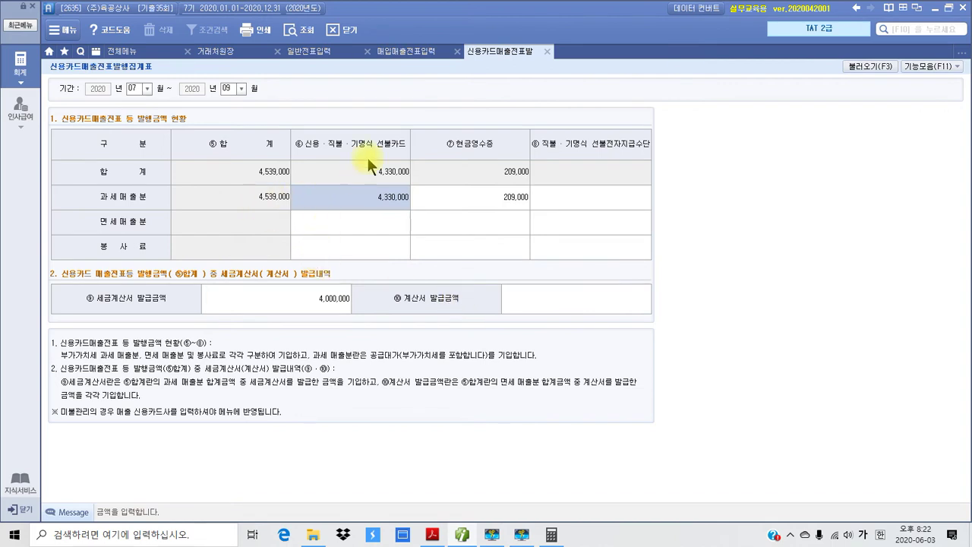
left_click(490, 196)
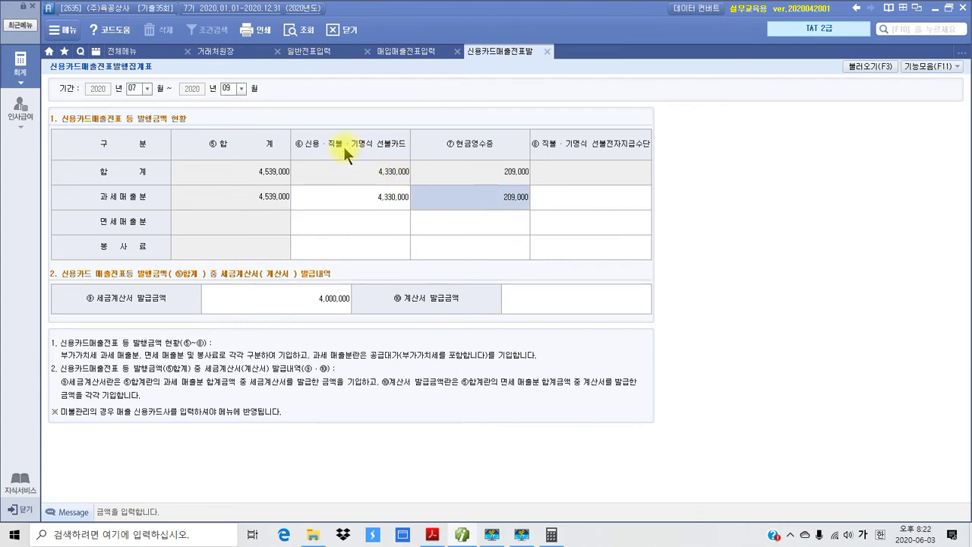
left_click(376, 196)
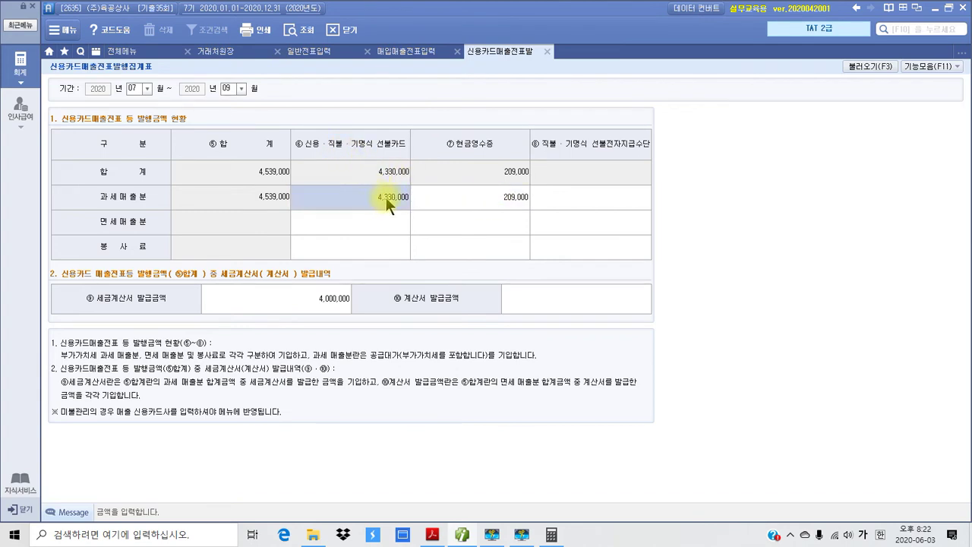
left_click(318, 300)
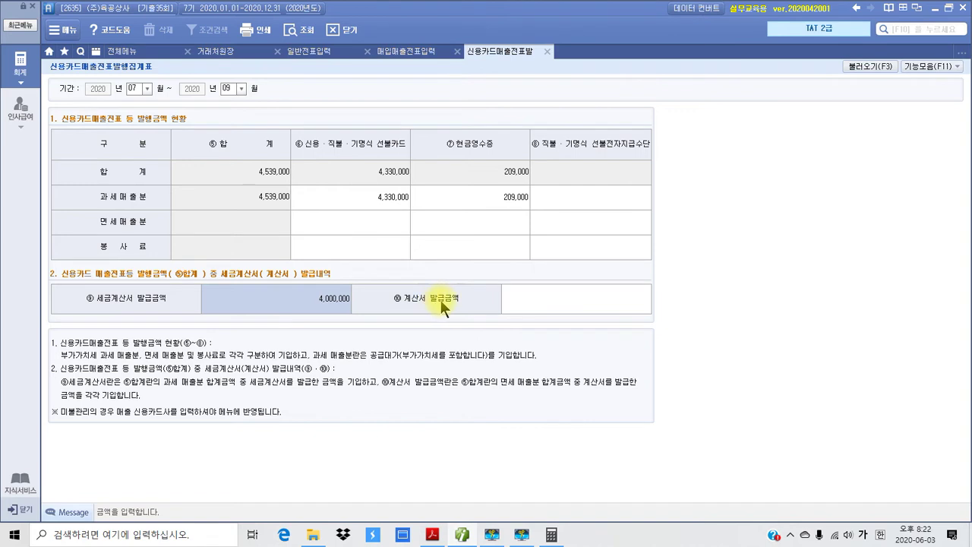
left_click(549, 51)
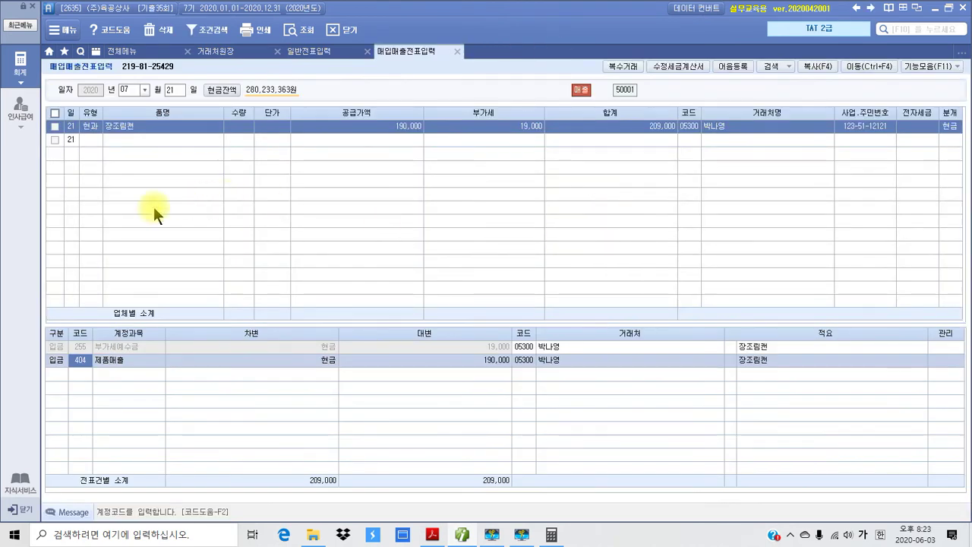
Step: Open the 부가가치세신고서 and set its period from July 1 to September 30, 2020
left_click(128, 51)
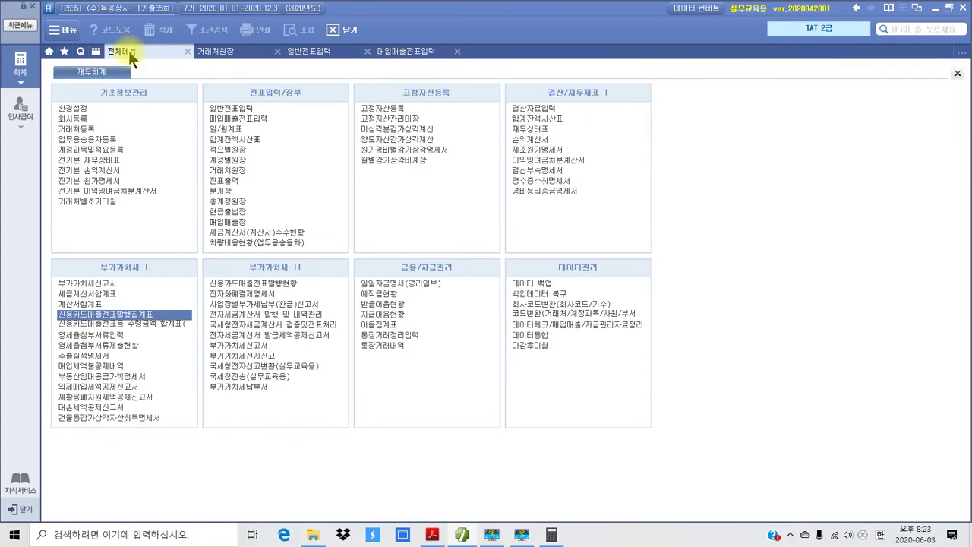
left_click(80, 286)
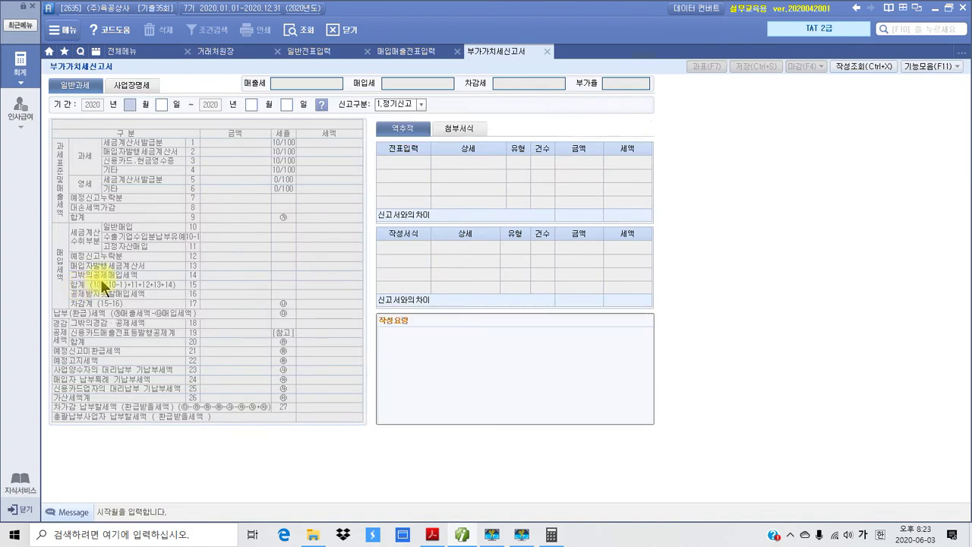
type("07")
key("Return")
type("09")
type("30")
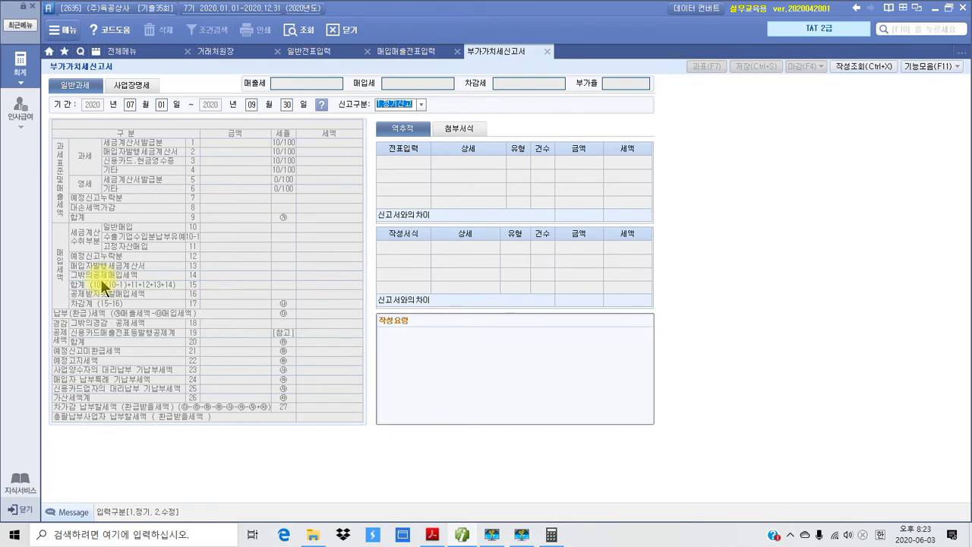
Step: Load the July to September 2020 부가가치세신고서 as a 정기신고, save it and close the form
key("Return")
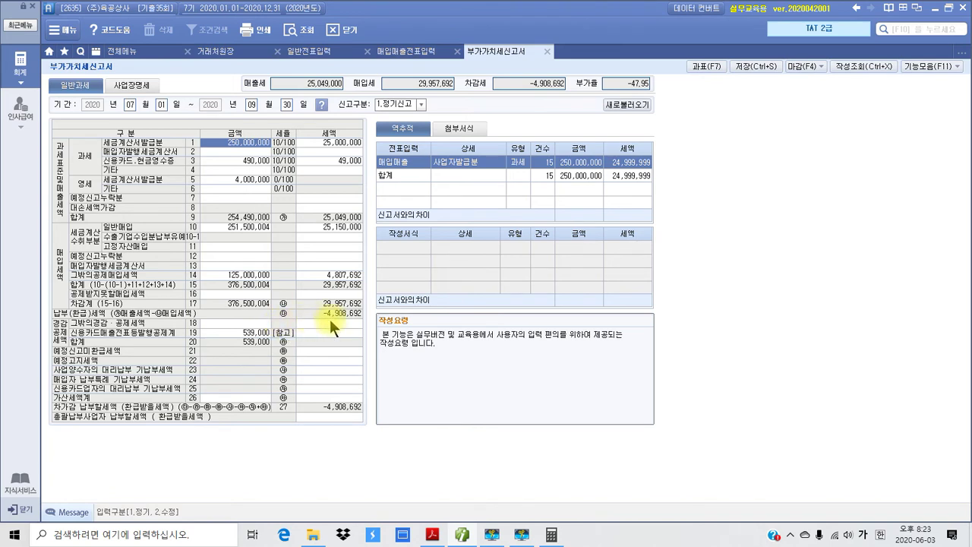
left_click(757, 65)
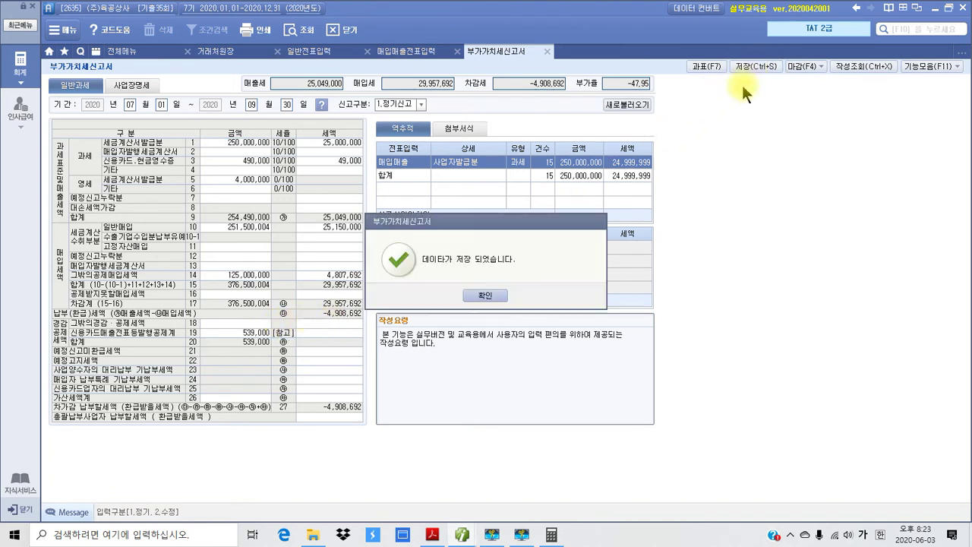
left_click(484, 294)
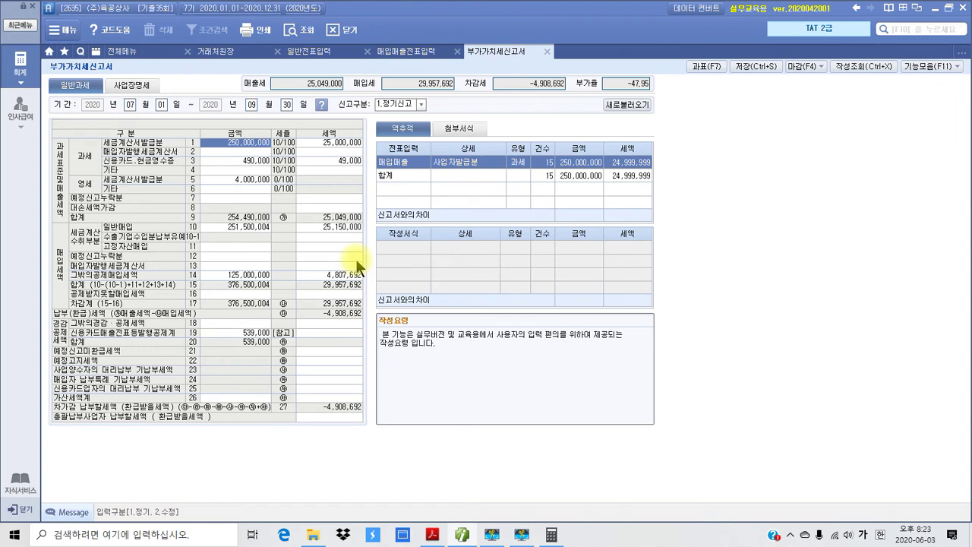
left_click(544, 52)
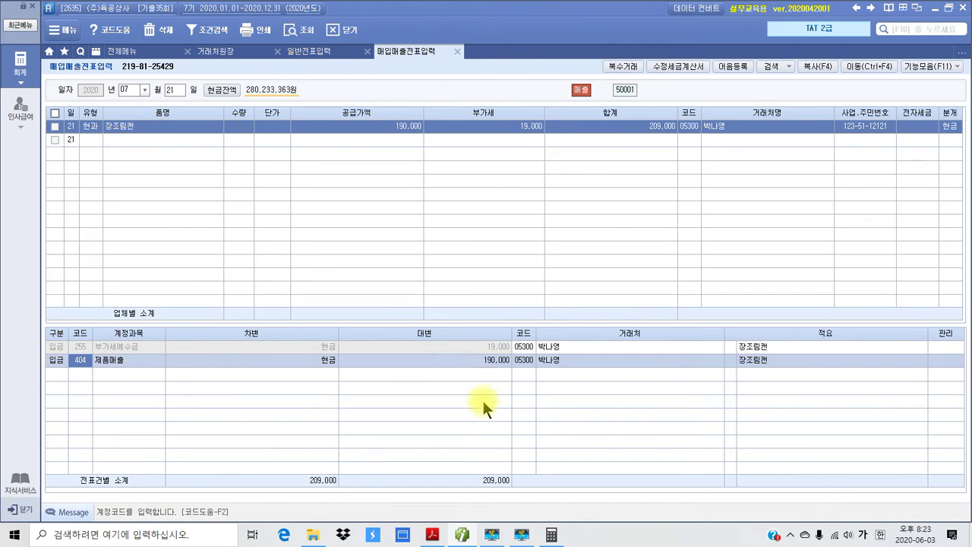
Step: Switch to the exam PDF, go to question 4 and highlight 의제매입세액공제신고사업자 in its title
left_click(432, 535)
scroll(520, 246, "up", 5)
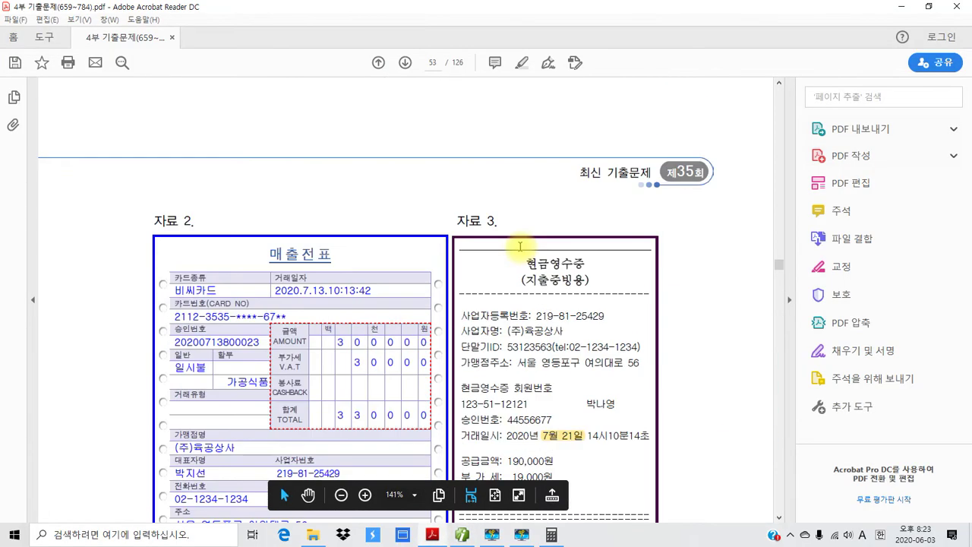
scroll(520, 245, "up", 10)
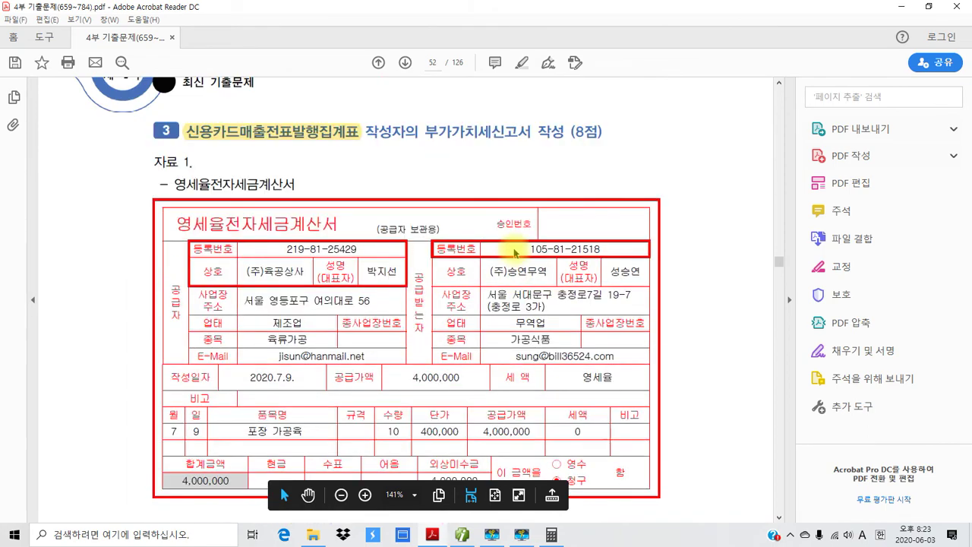
scroll(516, 262, "down", 10)
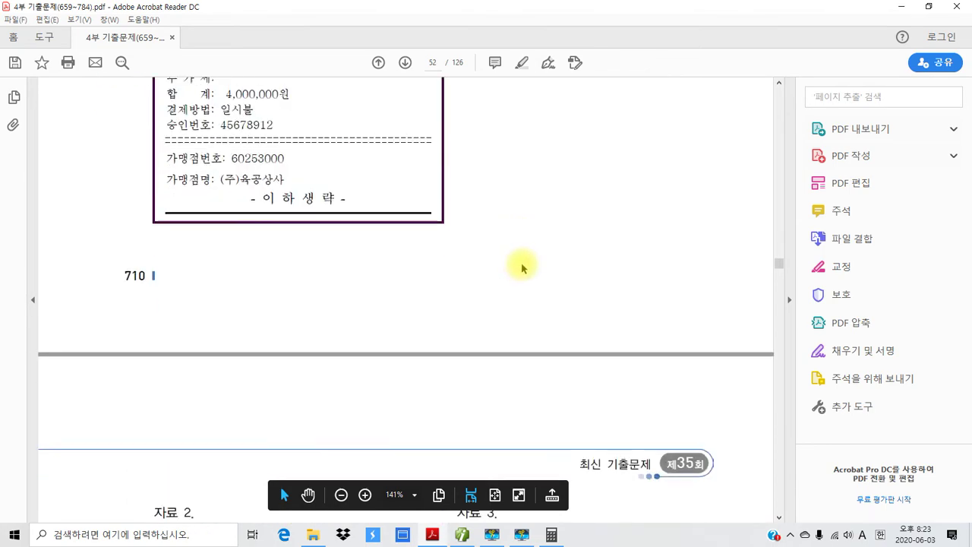
scroll(522, 267, "down", 15)
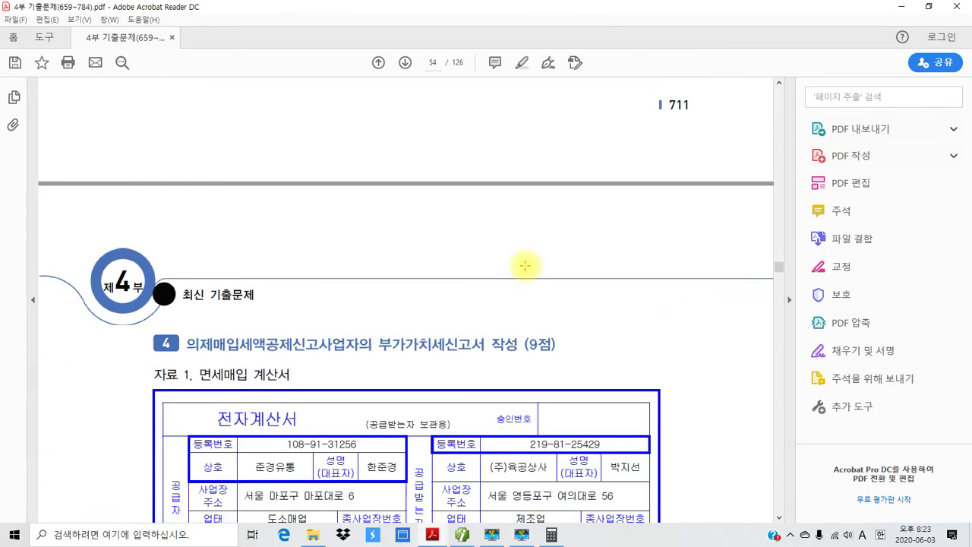
scroll(525, 266, "down", 5)
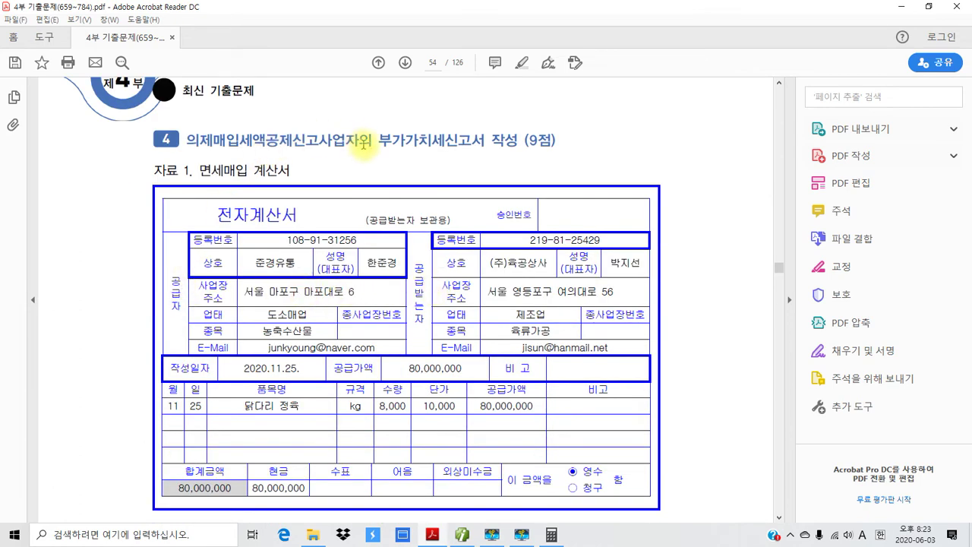
left_click_drag(184, 140, 354, 142)
right_click(354, 145)
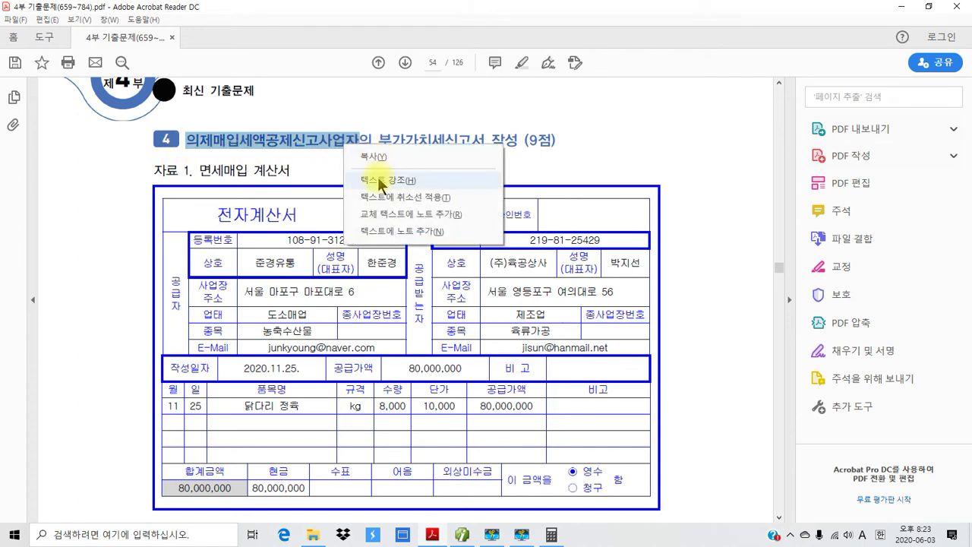
left_click(363, 176)
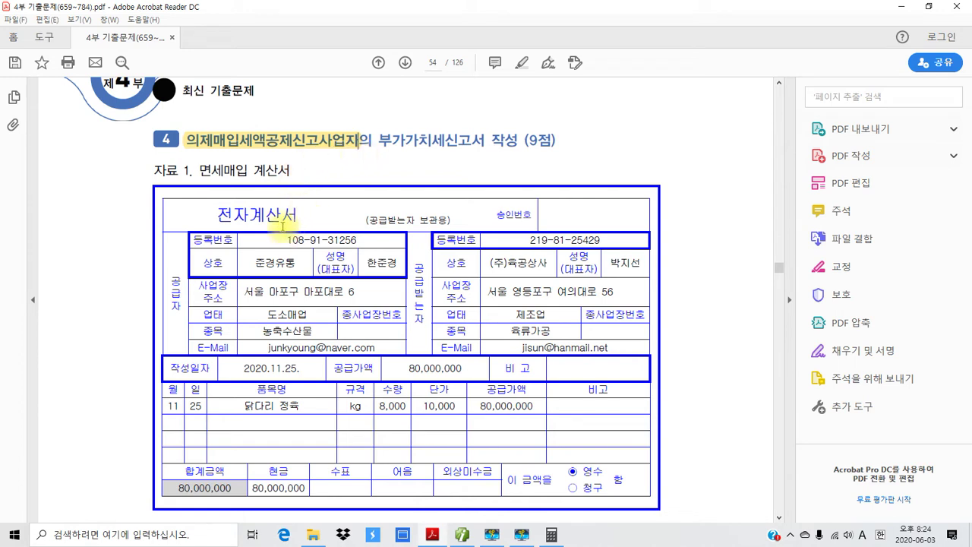
Step: Read question 4's 자료 1 to 4: the 면세매입 계산서, 농산물 거래 내역서, 면세매입 영수증 and 의제매입세액 정산 data
scroll(290, 248, "down", 1)
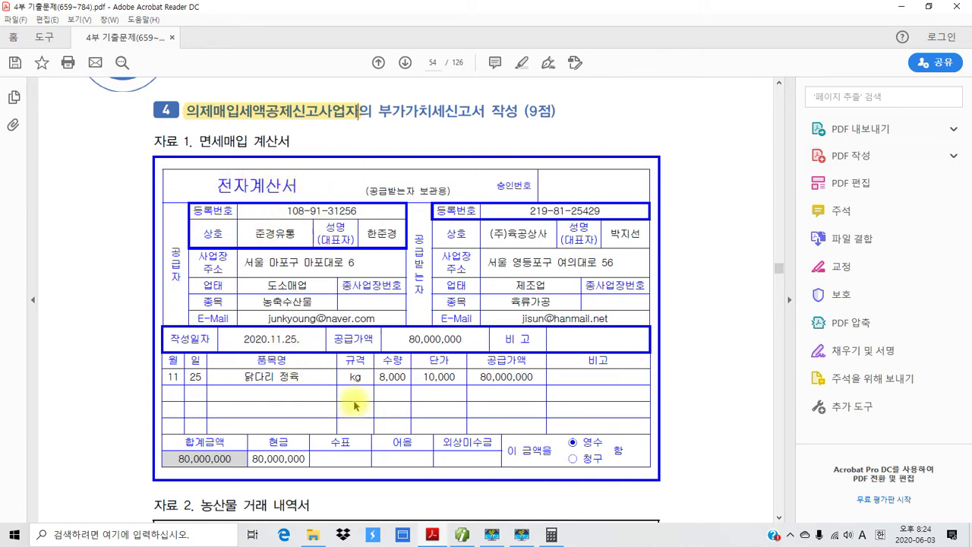
scroll(353, 408, "down", 5)
scroll(353, 408, "down", 3)
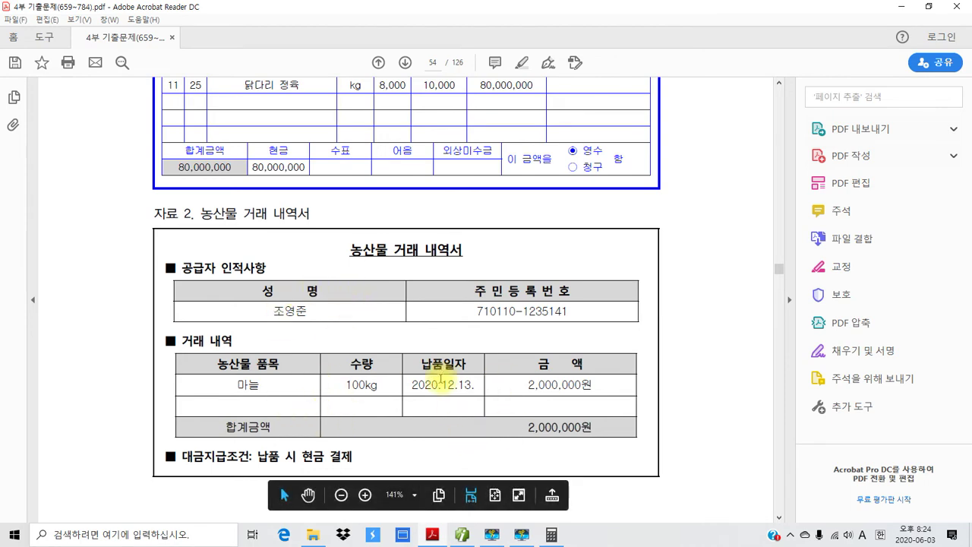
scroll(439, 376, "down", 3)
scroll(438, 378, "down", 10)
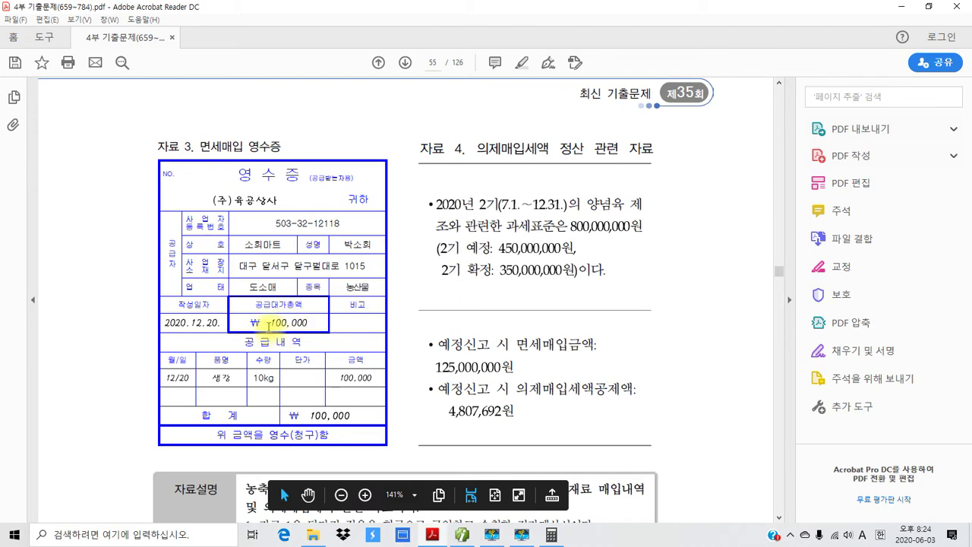
scroll(268, 323, "up", 10)
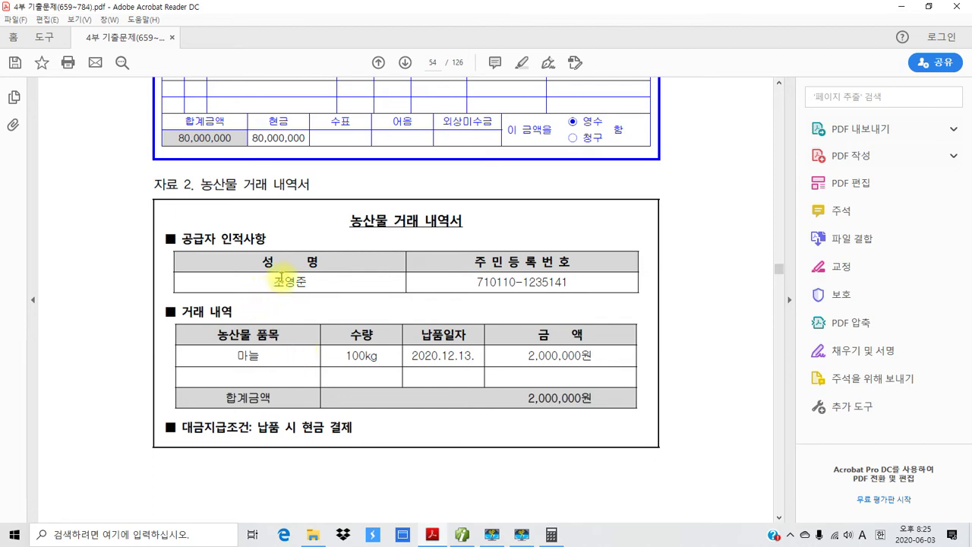
scroll(288, 311, "down", 10)
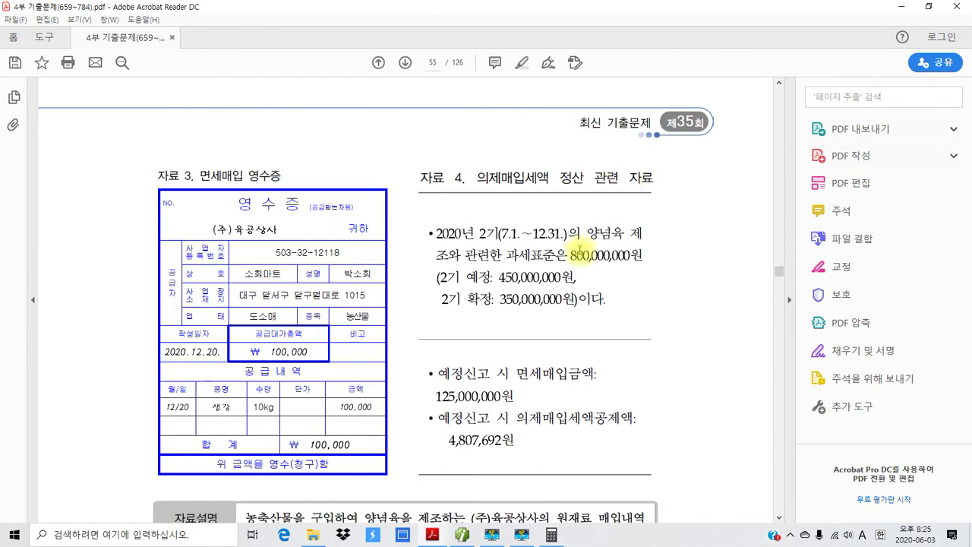
scroll(538, 271, "down", 1)
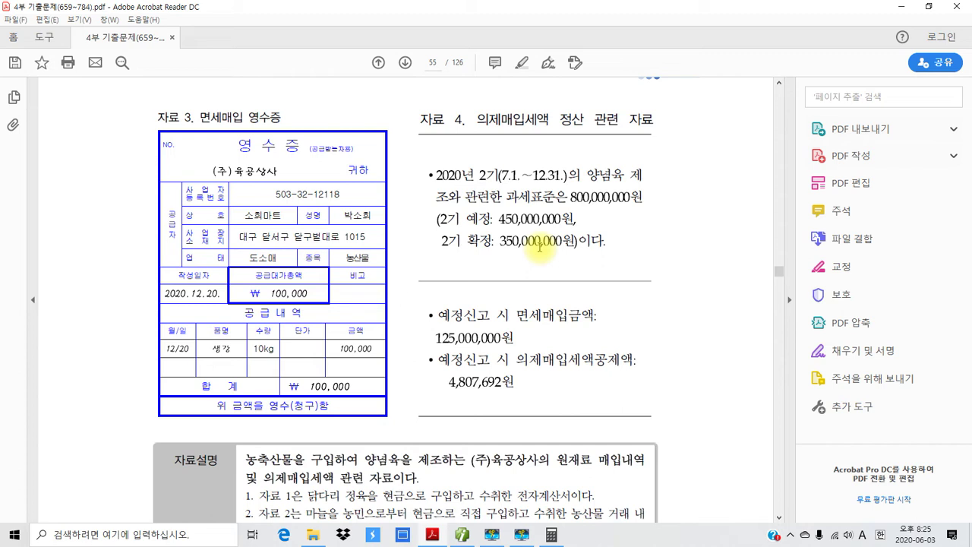
scroll(472, 332, "down", 1)
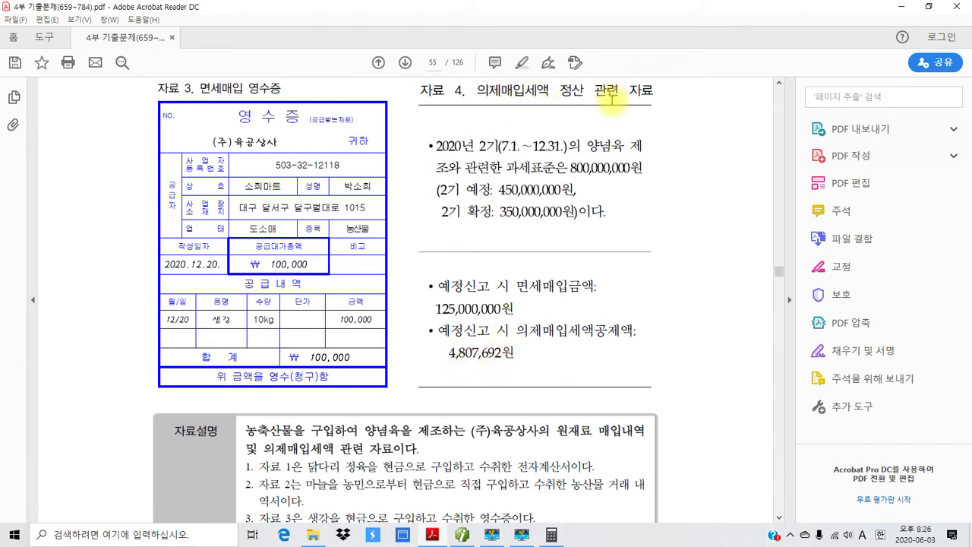
Step: Read the 자료설명 notes on the 닭다리 정육, 마늘 and 생강 purchases and compare them with the 자료 3 receipt
scroll(494, 463, "down", 5)
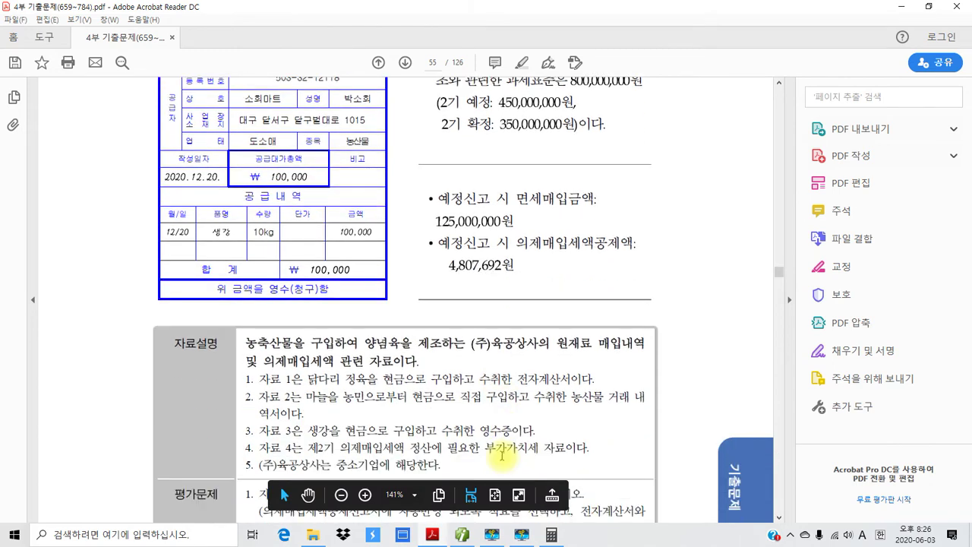
scroll(501, 454, "down", 3)
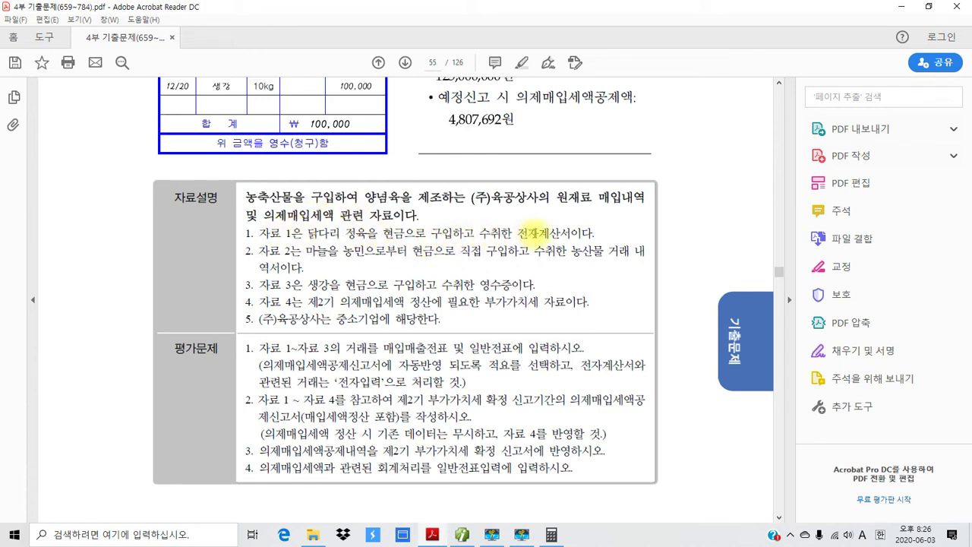
left_click_drag(596, 232, 346, 231)
left_click(270, 257)
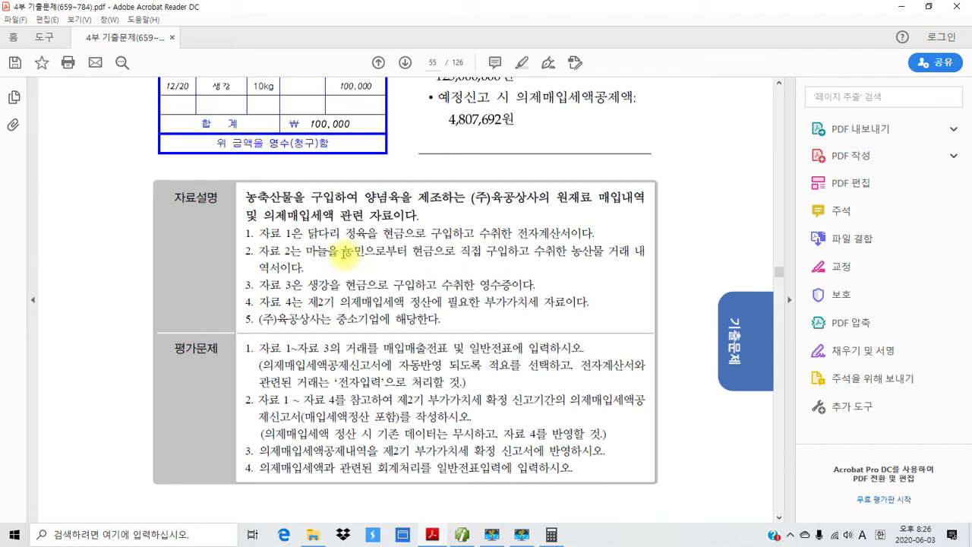
left_click_drag(346, 250, 532, 256)
left_click(446, 256)
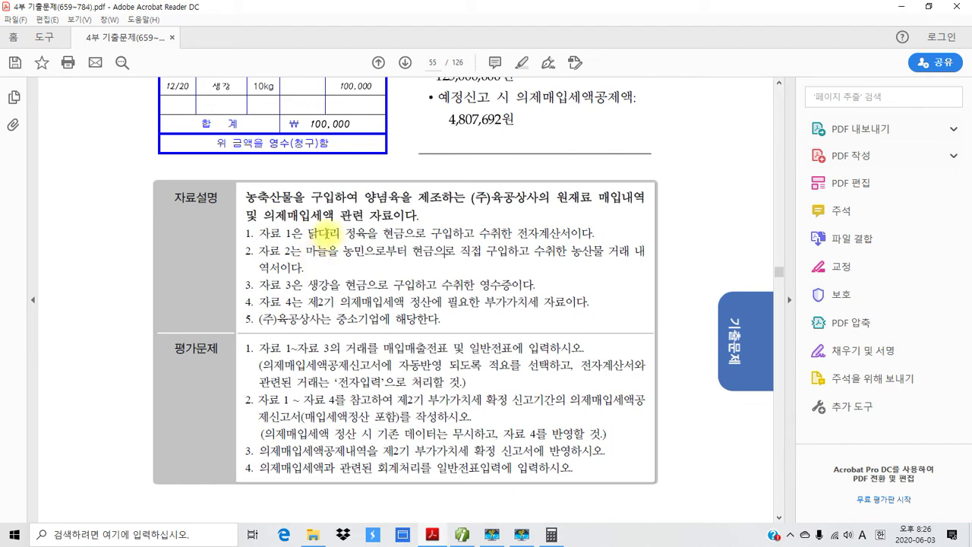
scroll(294, 286, "down", 1)
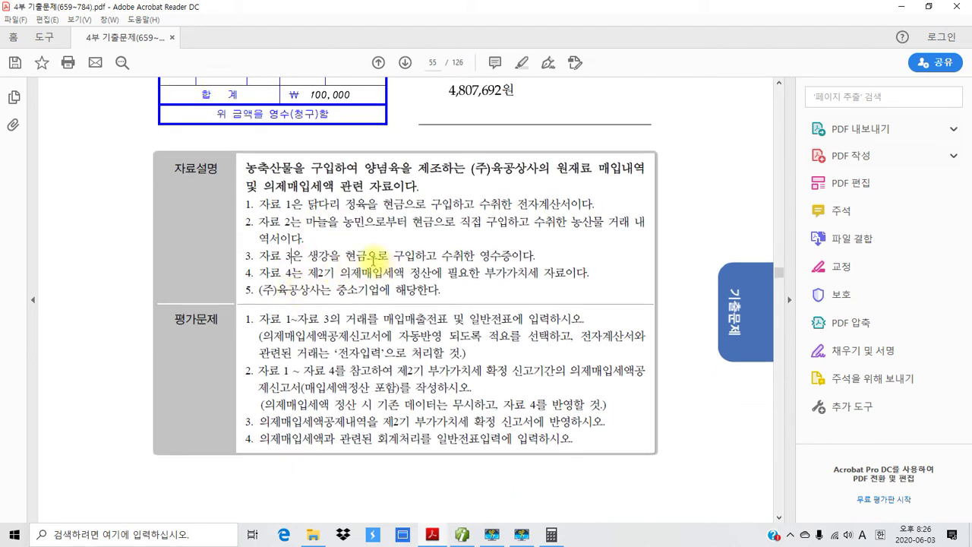
scroll(375, 278, "up", 5)
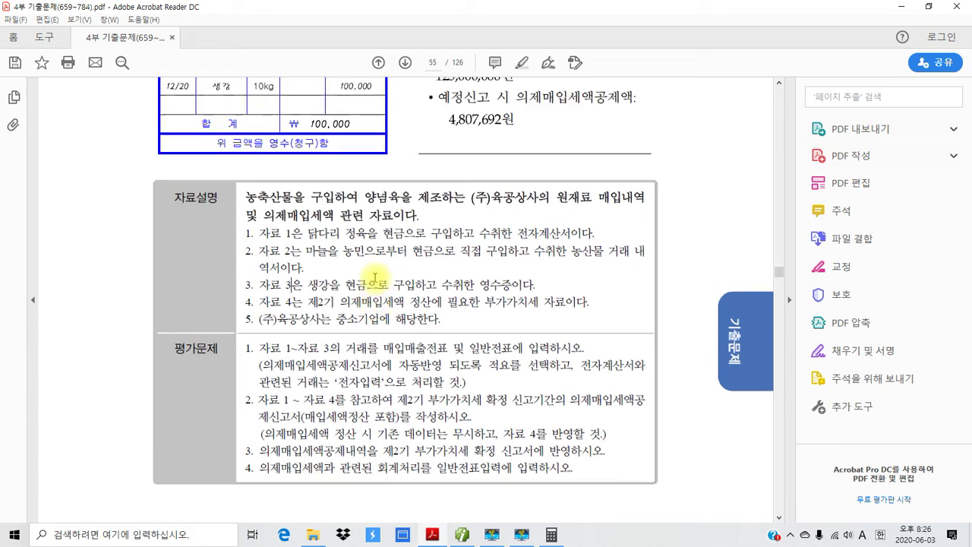
scroll(375, 281, "up", 1)
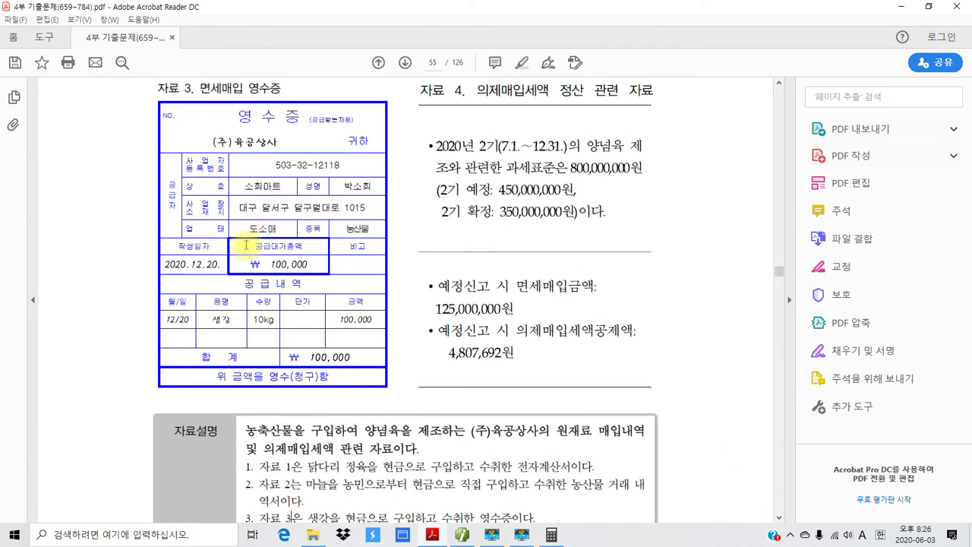
Step: Highlight the 자료설명 sentence stating that 자료 4 is needed for the 제2기 의제매입세액 정산
scroll(309, 302, "down", 5)
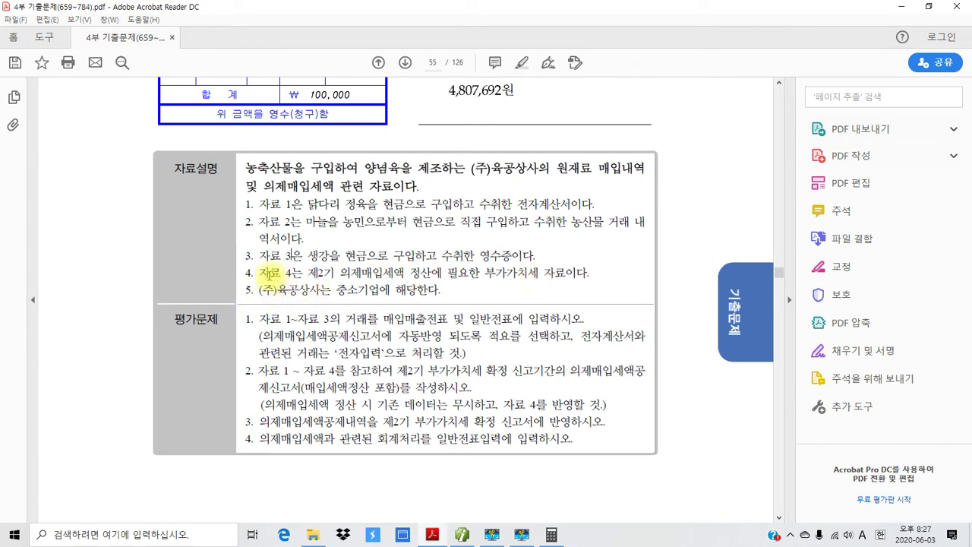
left_click_drag(260, 272, 586, 273)
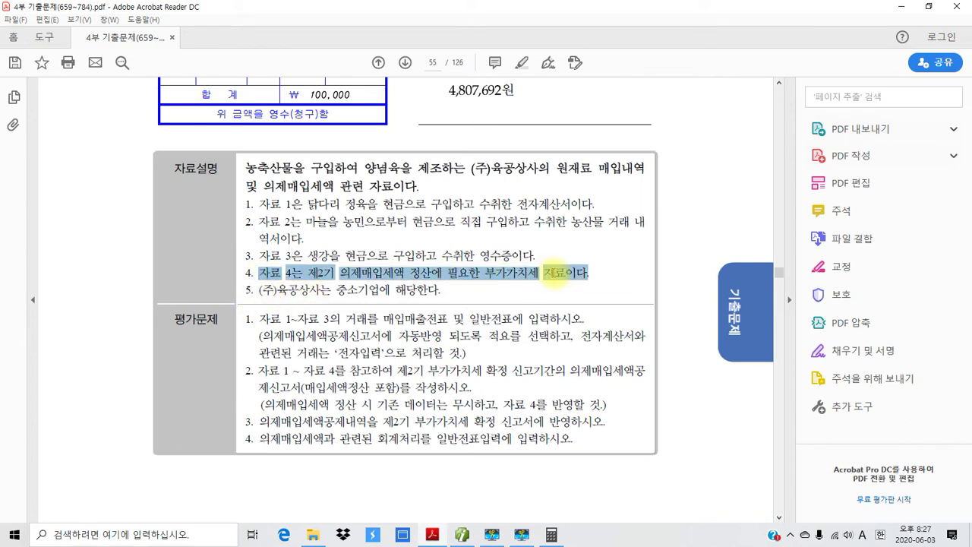
right_click(559, 278)
left_click(592, 311)
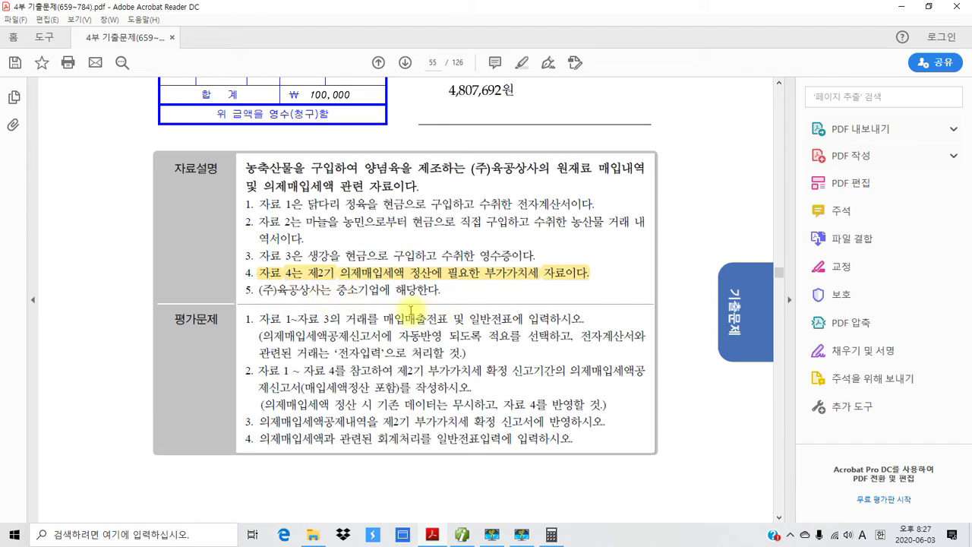
Step: Read the first 평가문제 item and highlight 적요를 선택하고 in its instruction
scroll(289, 342, "down", 1)
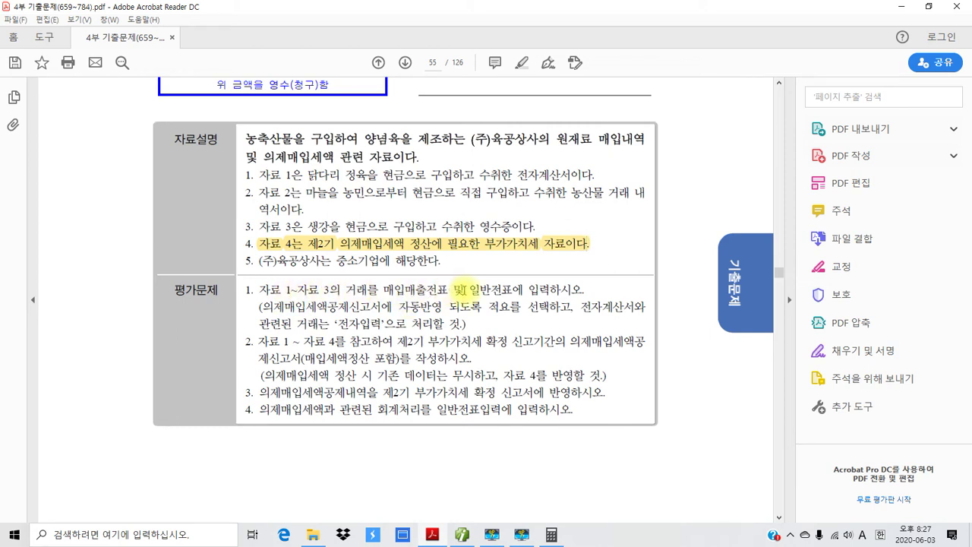
left_click_drag(469, 289, 524, 289)
left_click(476, 292)
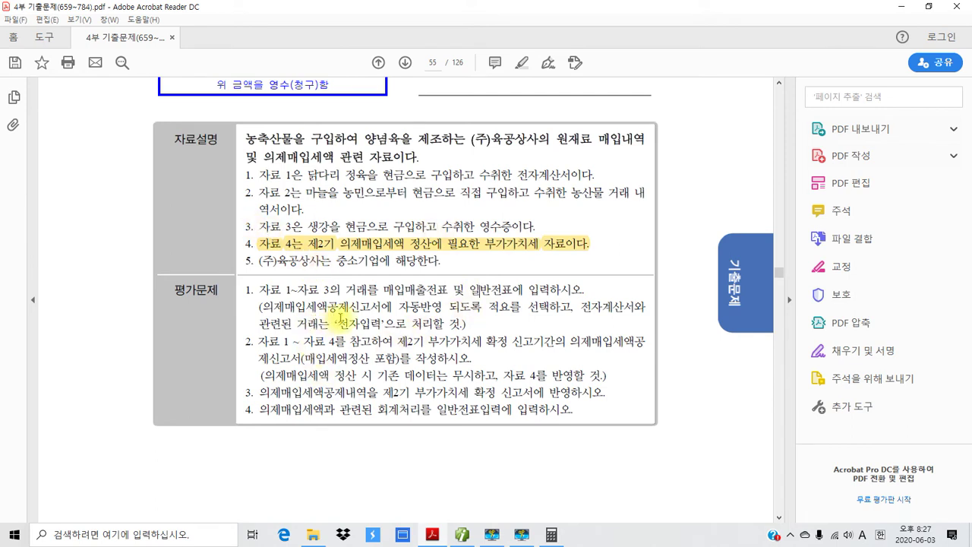
left_click_drag(487, 307, 571, 307)
right_click(548, 311)
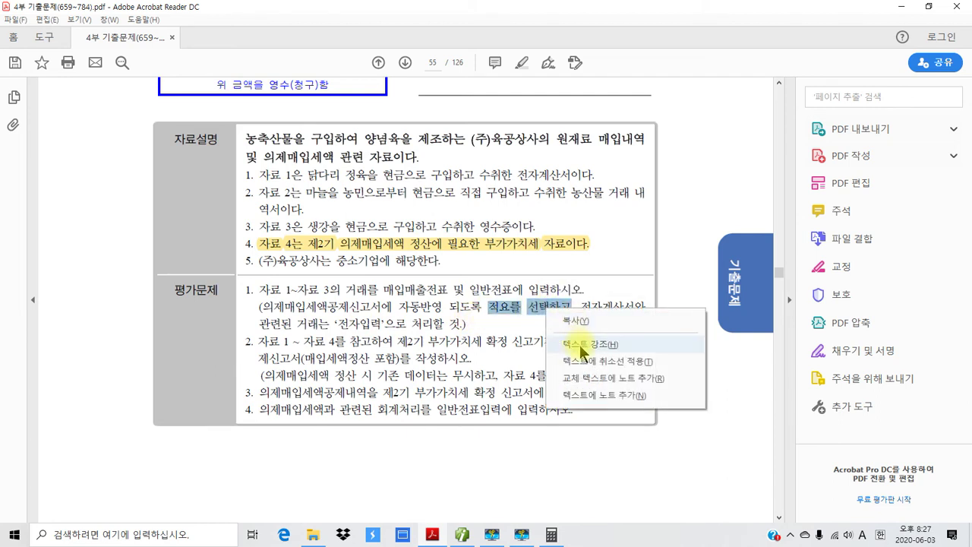
left_click(581, 346)
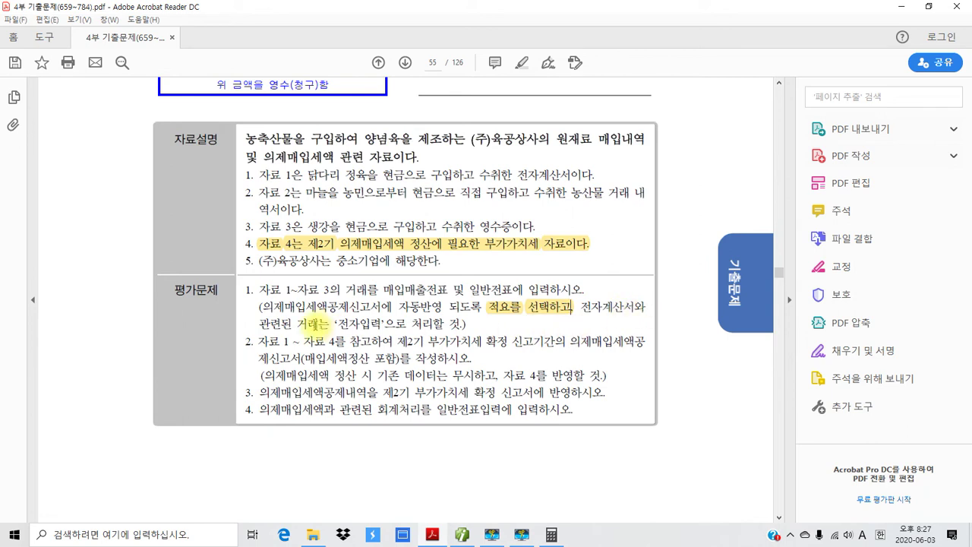
Step: Check the 전자입력 instruction in the first 평가문제 item and go back to the 자료 1 전자계산서
left_click_drag(338, 325, 381, 325)
left_click(366, 340)
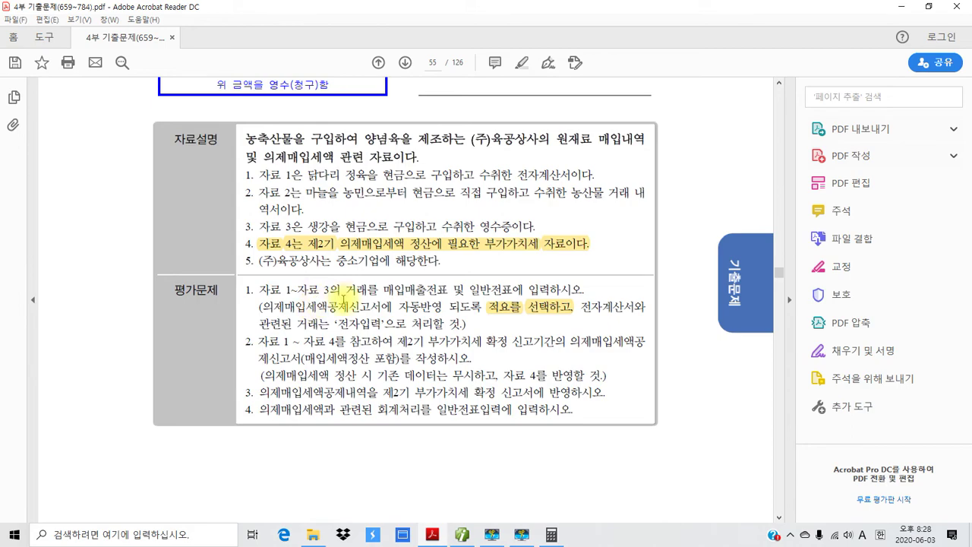
scroll(363, 316, "up", 15)
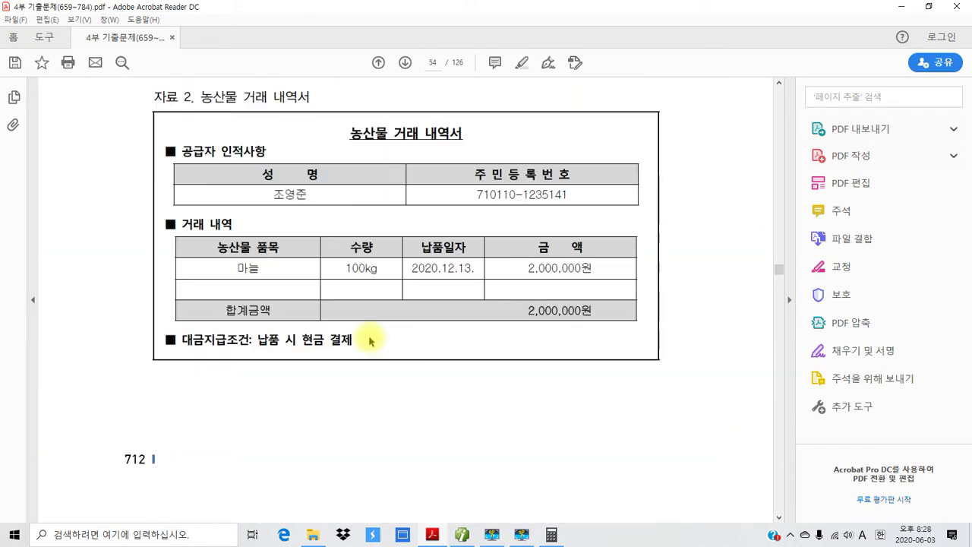
scroll(370, 338, "up", 10)
scroll(368, 338, "down", 1)
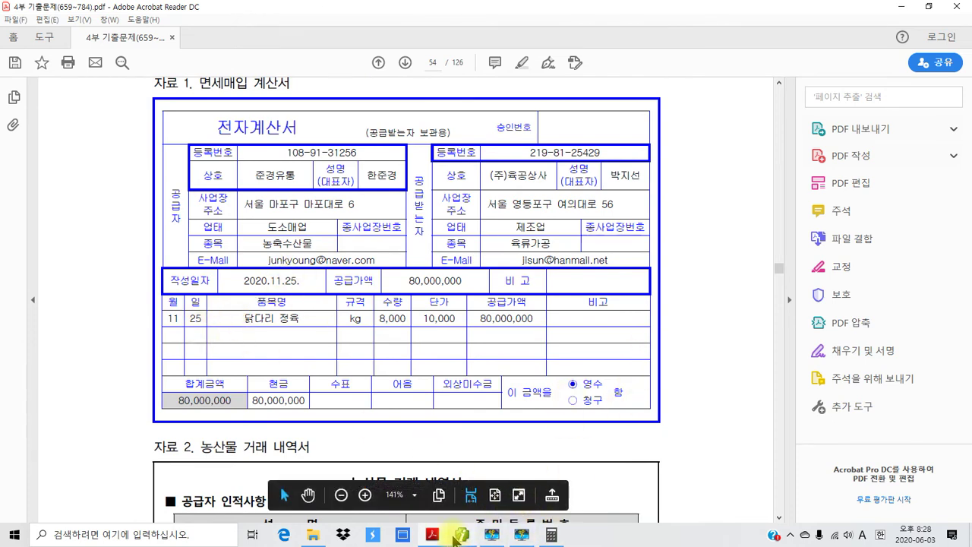
Step: Switch to the accounting program and set the 매입매출전표입력 date to November 25
left_click(461, 535)
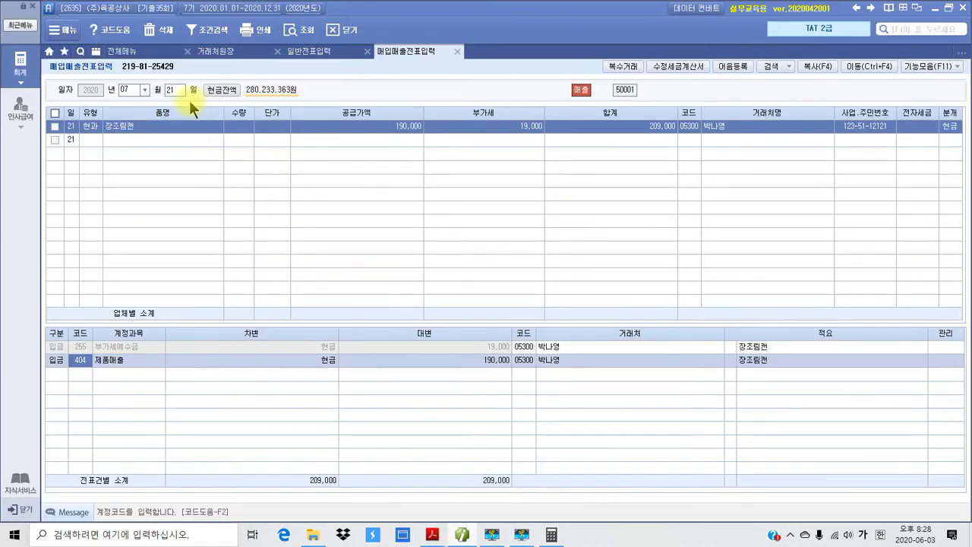
left_click(126, 89)
type("07")
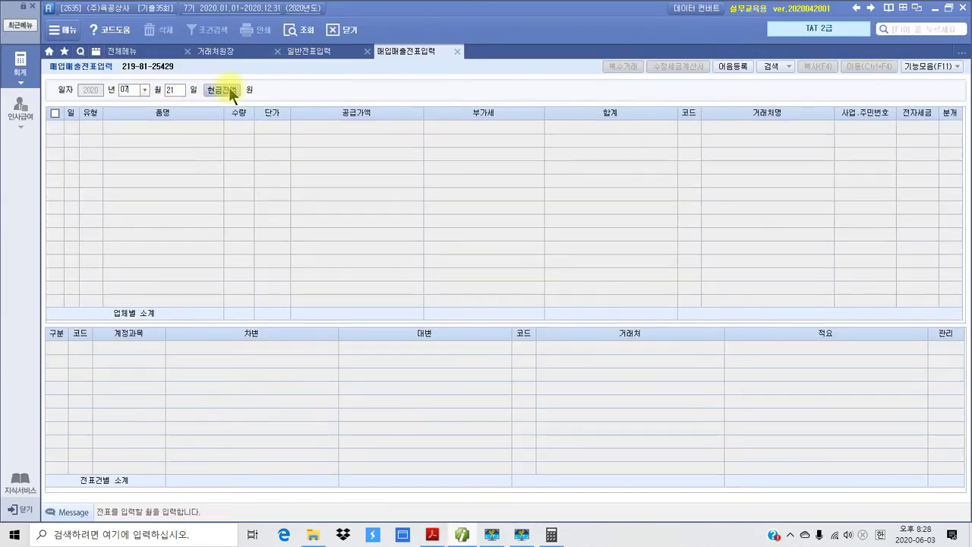
left_click(143, 90)
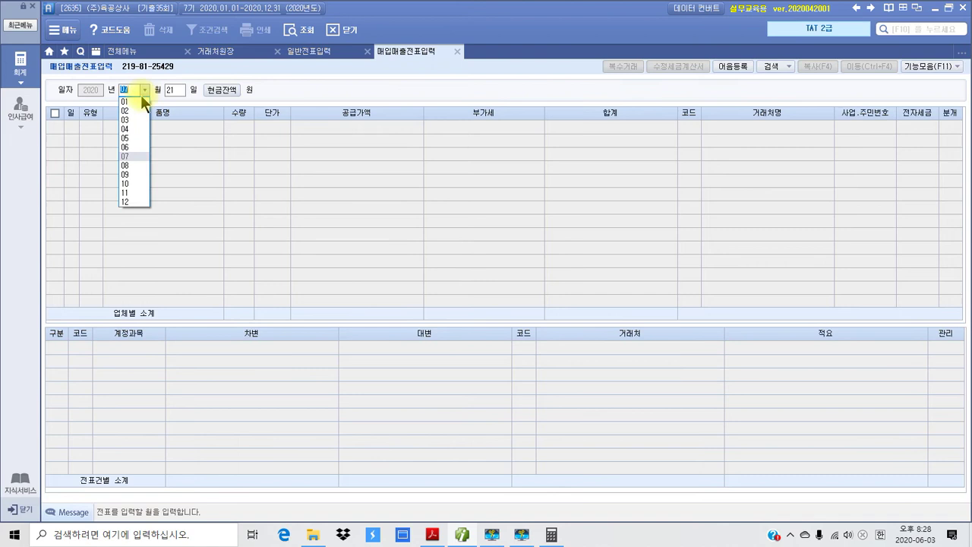
left_click(124, 192)
type("25")
key("Return")
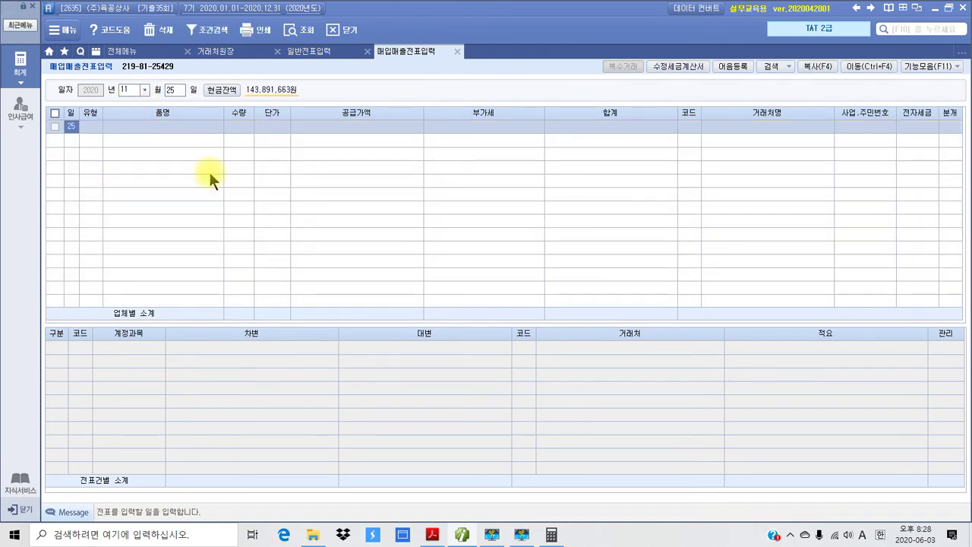
Step: Start a purchase line of tax type 53 면세 with 닭다리 정육 as the item name
key("Return")
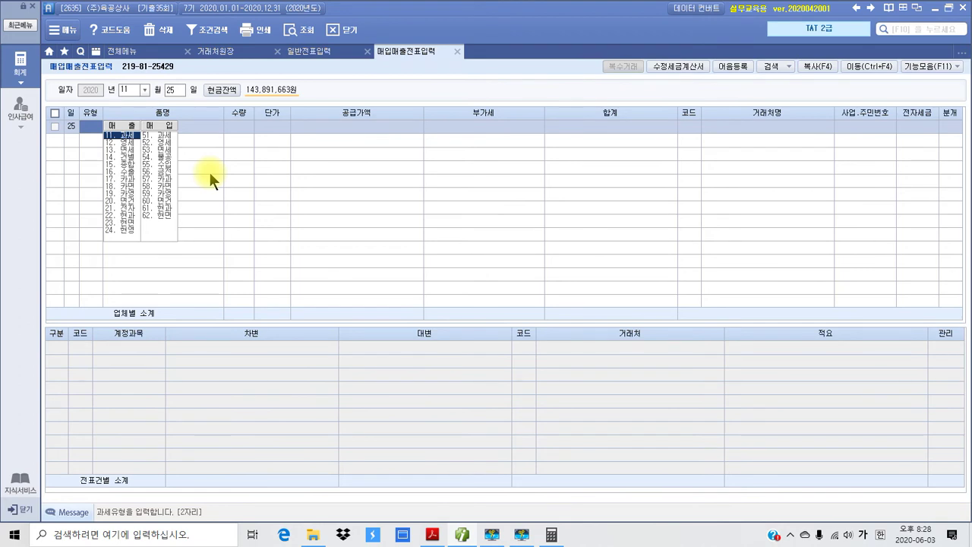
type("53")
key("Return")
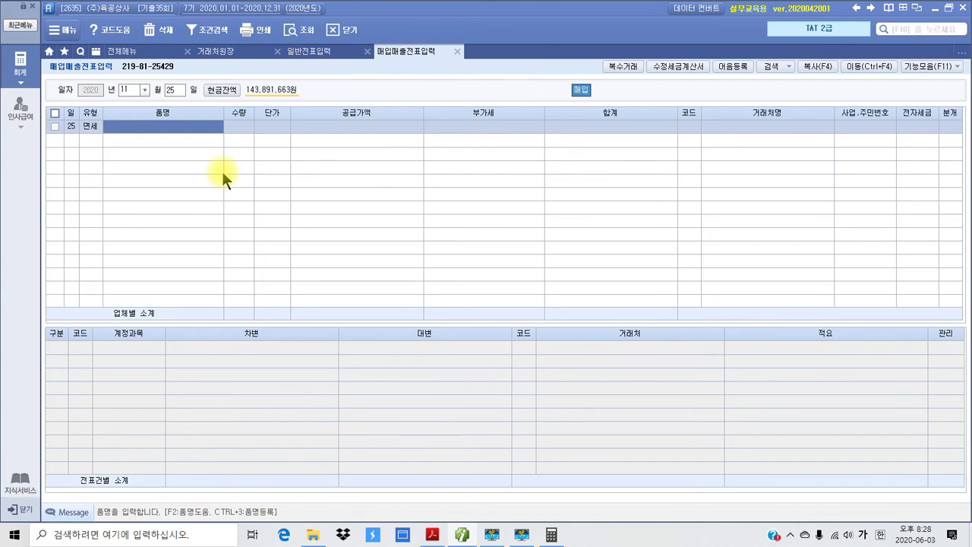
type("닭다리")
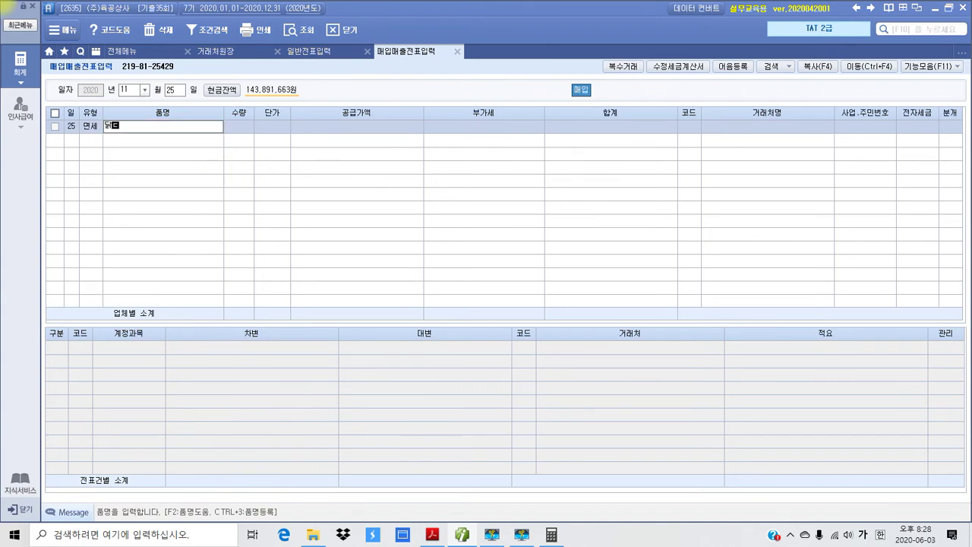
type(" 정육")
key("Return")
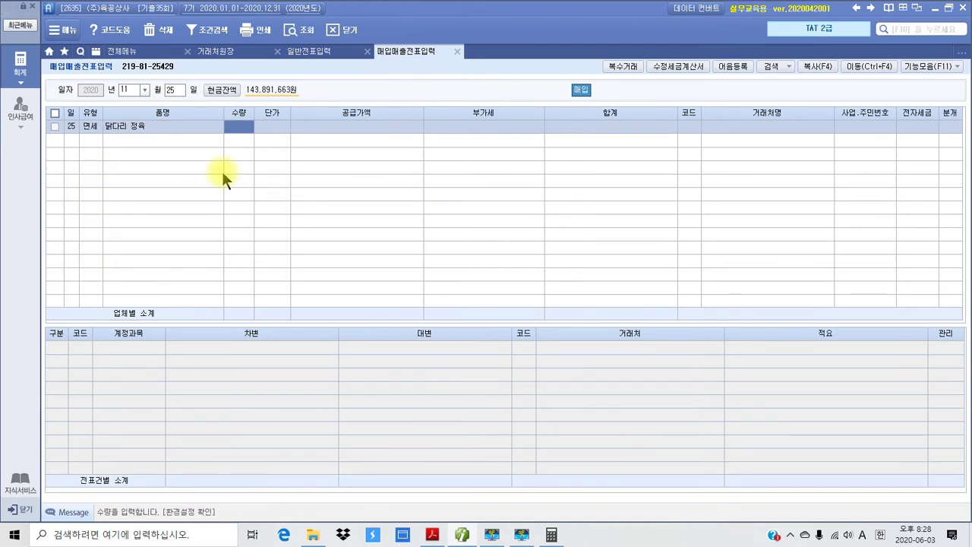
Step: Enter quantity 8,000 and unit price 10,000 for 닭다리 정육 and accept the calculated supply amount
type("1000000")
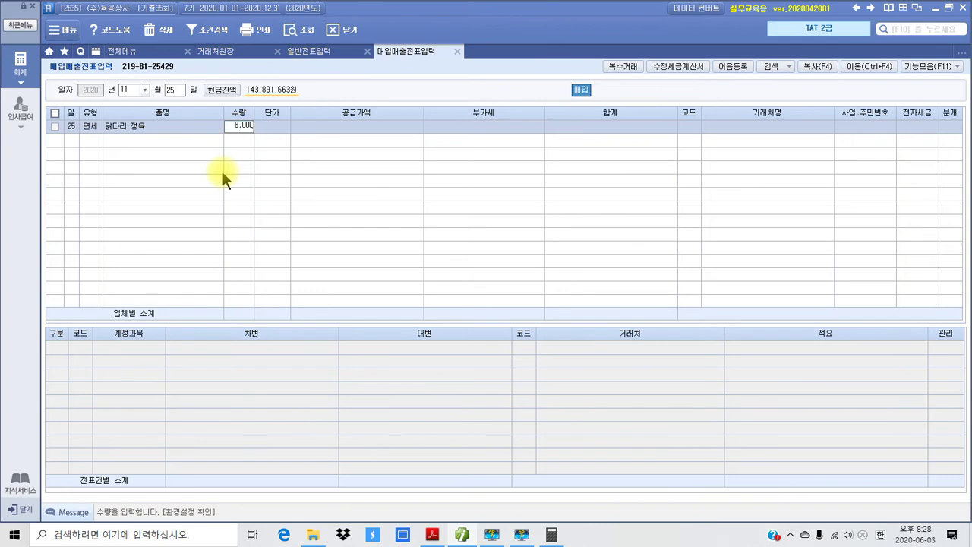
key("BackSpace")
key("BackSpace")
key("BackSpace")
key("Return")
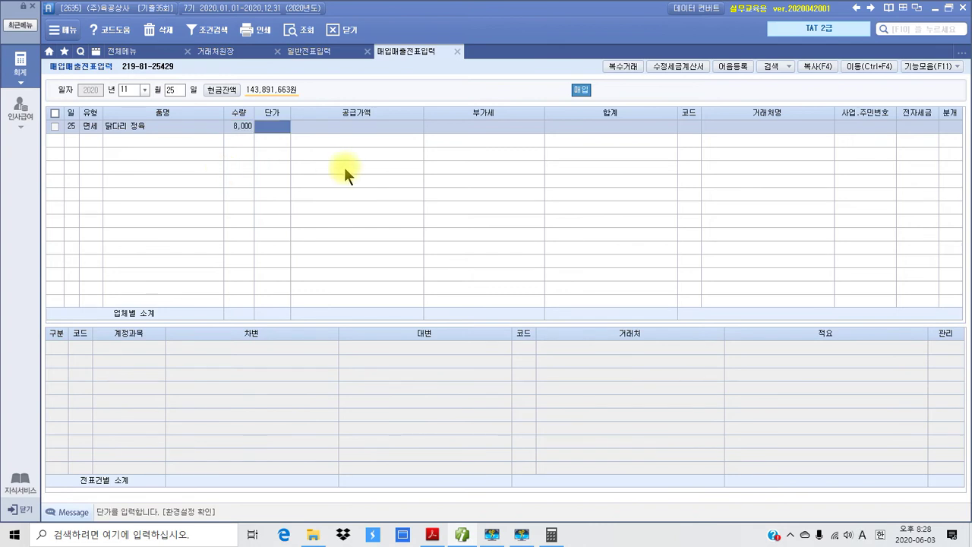
type("100000")
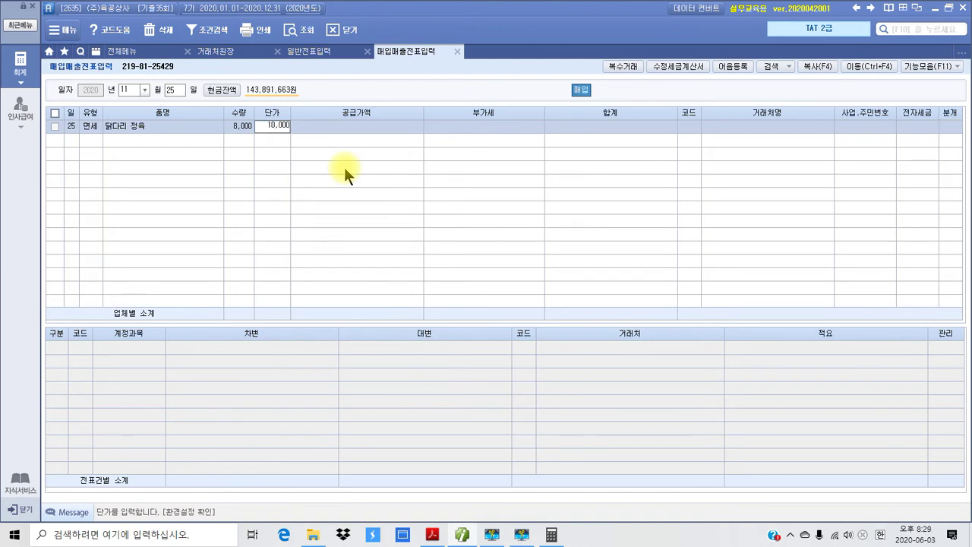
key("Return")
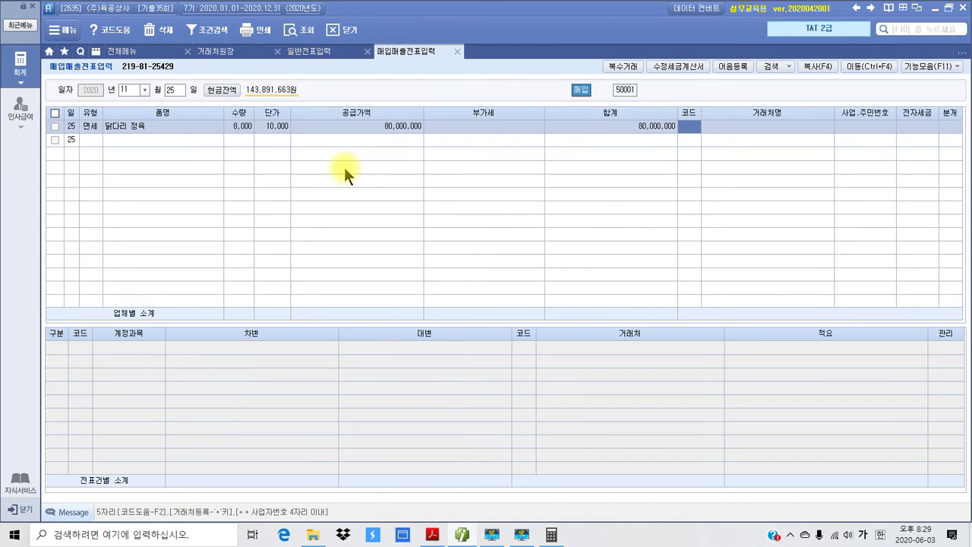
Step: Assign 준경유통 as the supplier, mark the invoice as 전자입력, and journalize the purchase as 현금
type("준형")
key("Return")
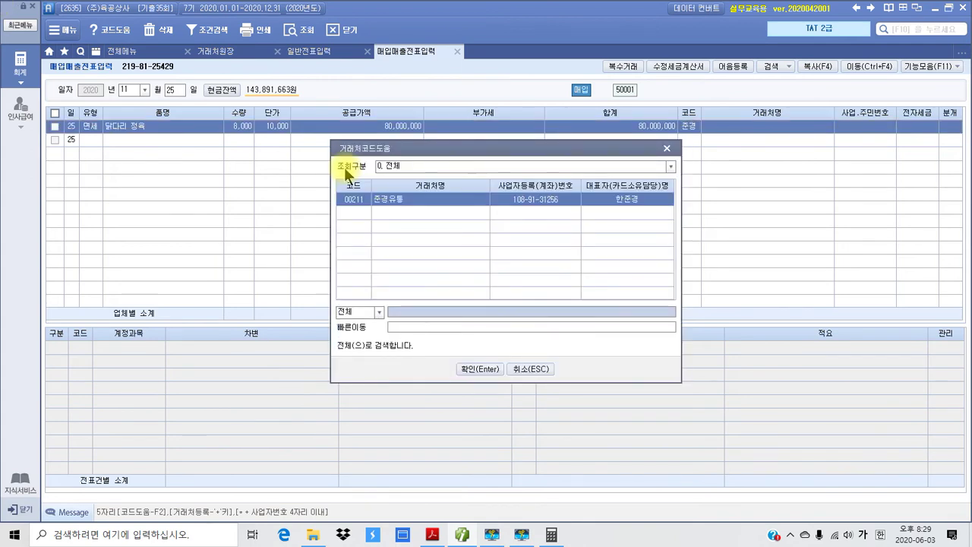
key("Return")
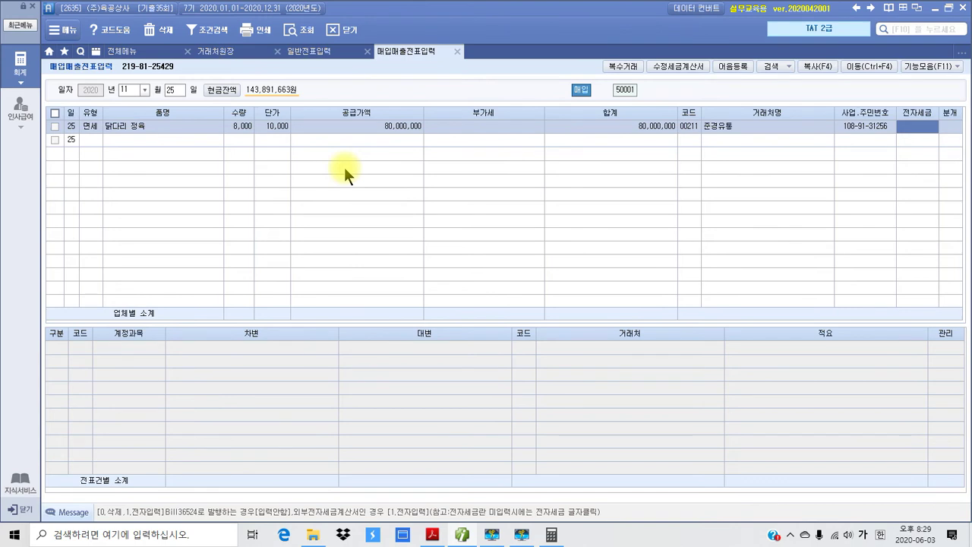
type("1")
key("Return")
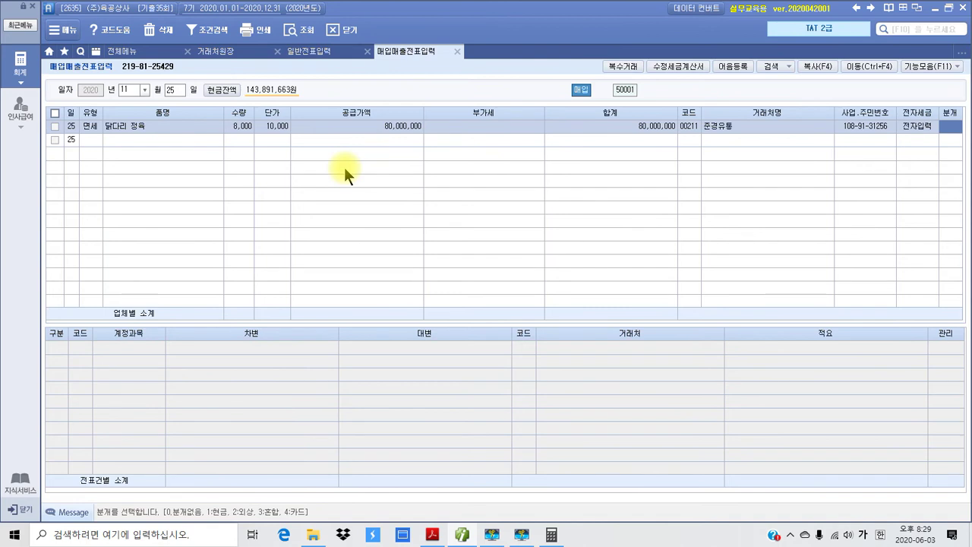
type("1")
key("Return")
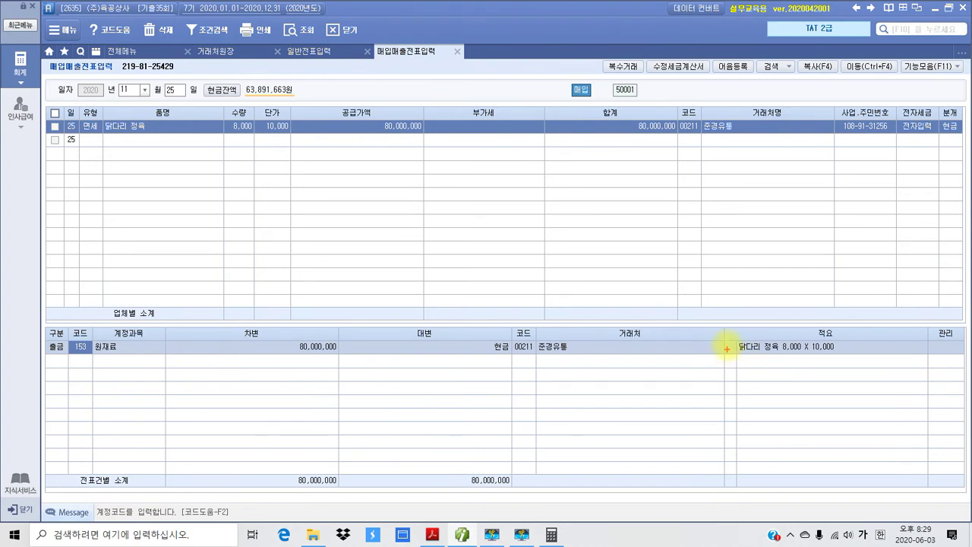
left_click_drag(716, 333, 754, 375)
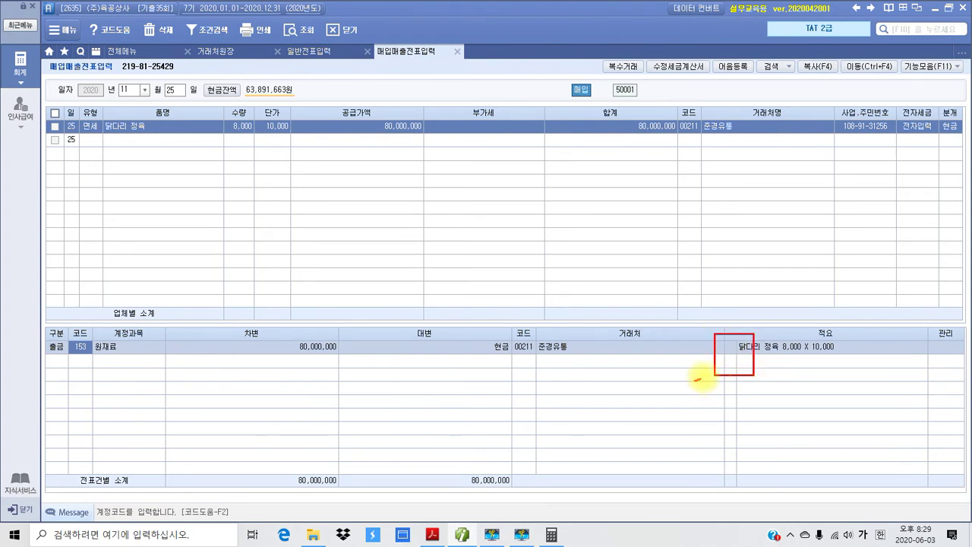
left_click_drag(694, 380, 731, 346)
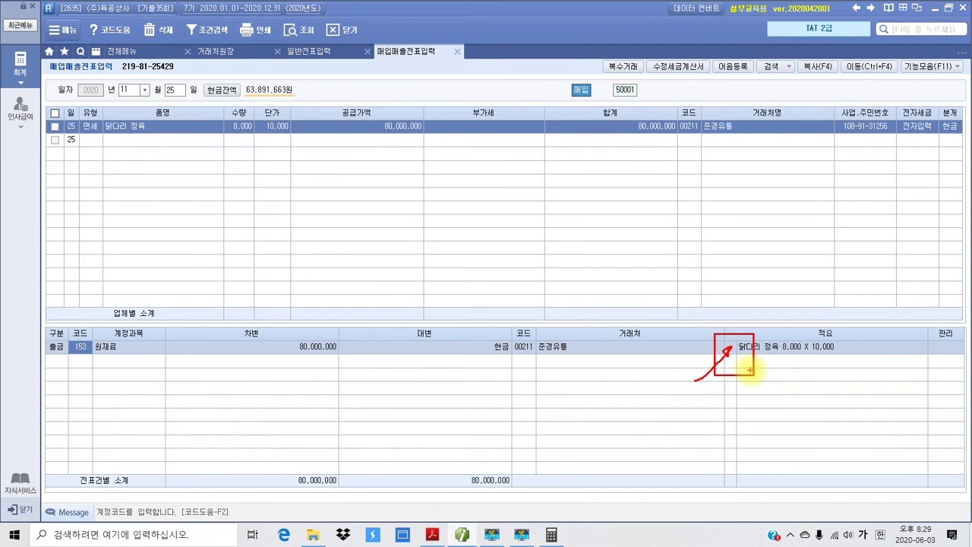
key("Escape")
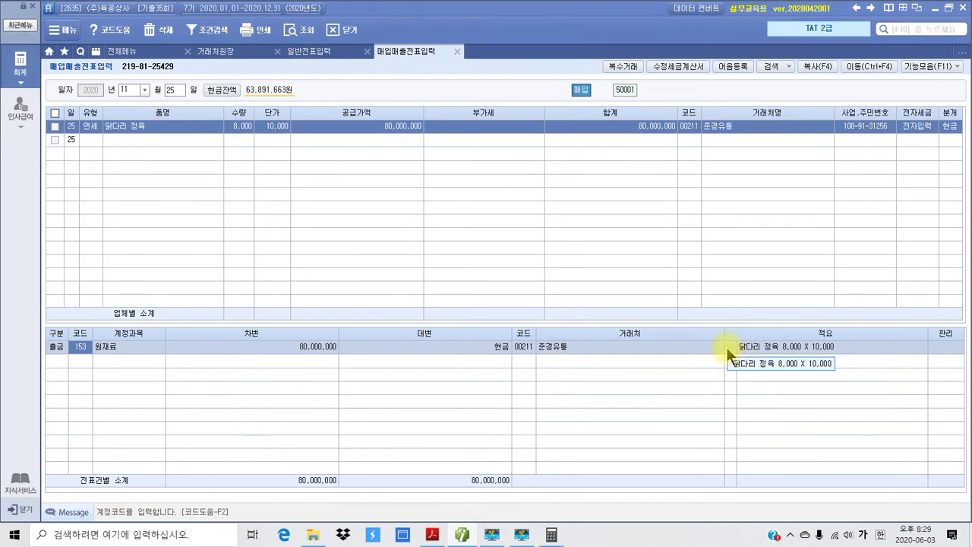
Step: Set the 원재료 journal line's 적요 to code 06 의제매입세액 원재료차감(부가)
left_click(729, 346)
key("F2")
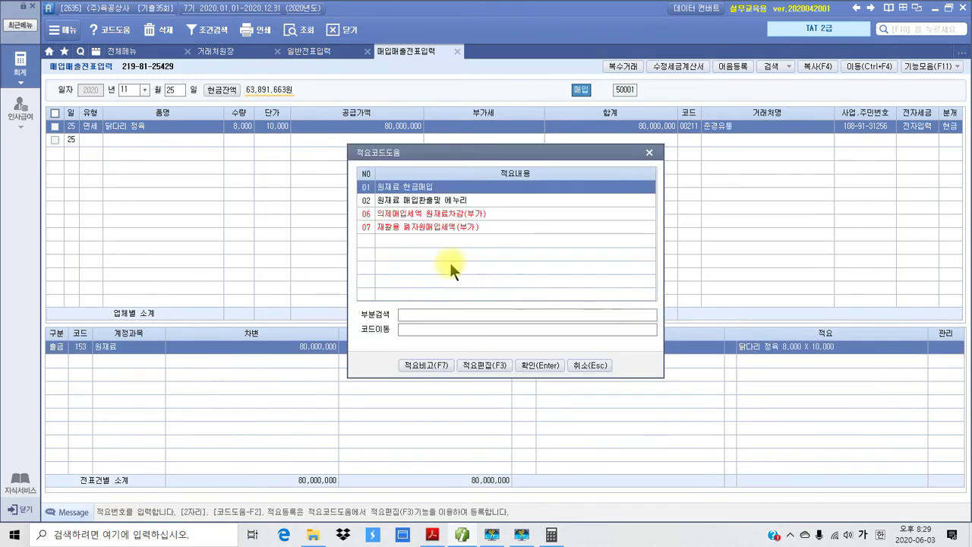
left_click(399, 214)
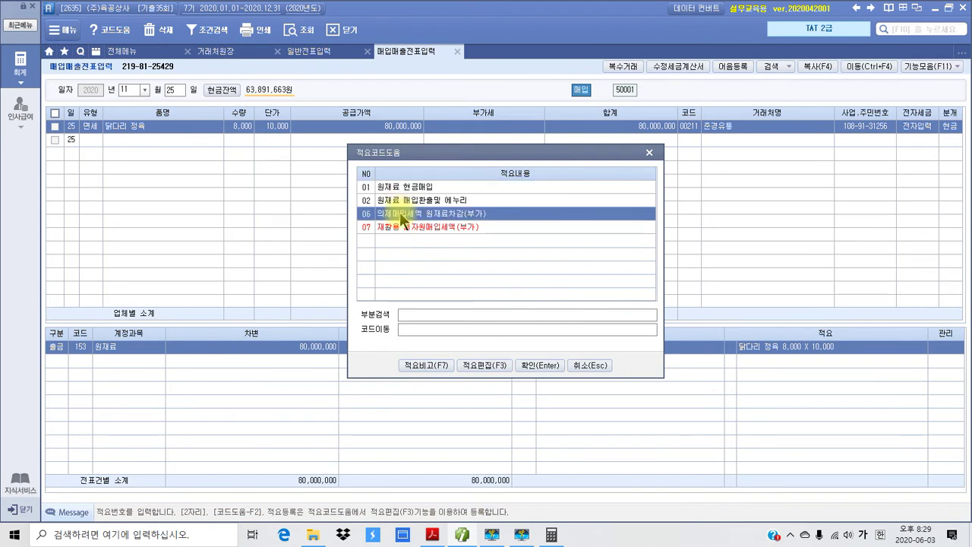
left_click(531, 365)
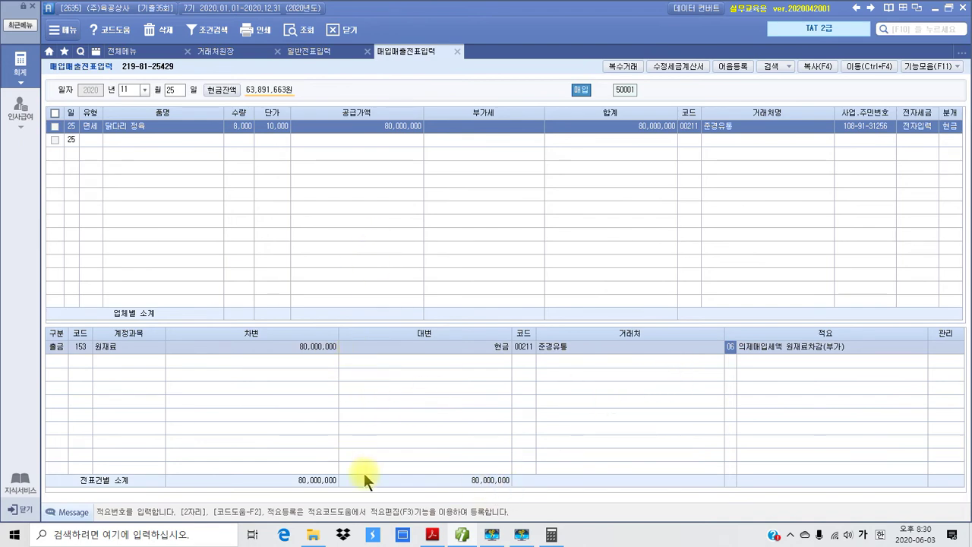
Step: Return to the PDF, read the 자료 2 농산물 거래 내역서, and highlight the 마늘 delivery date
left_click(432, 535)
scroll(409, 341, "down", 5)
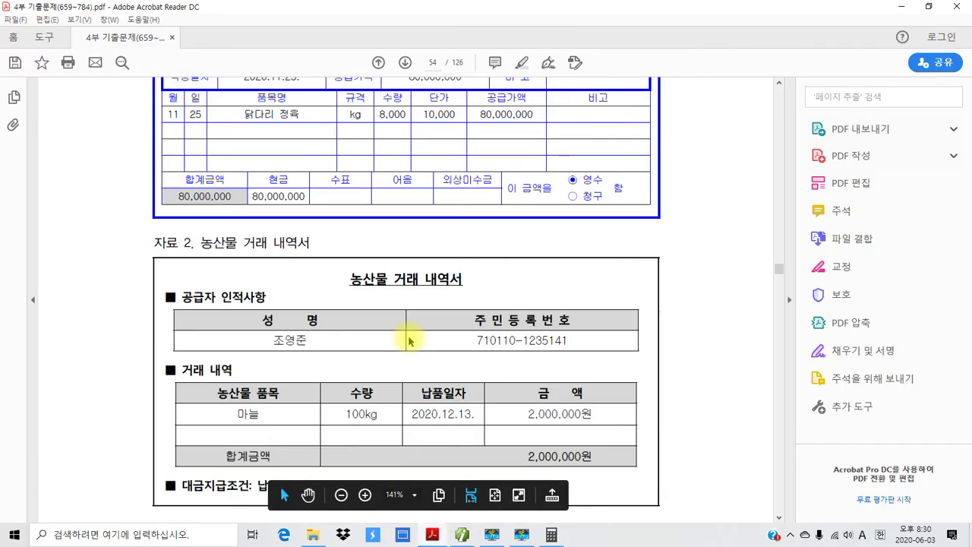
scroll(409, 342, "down", 2)
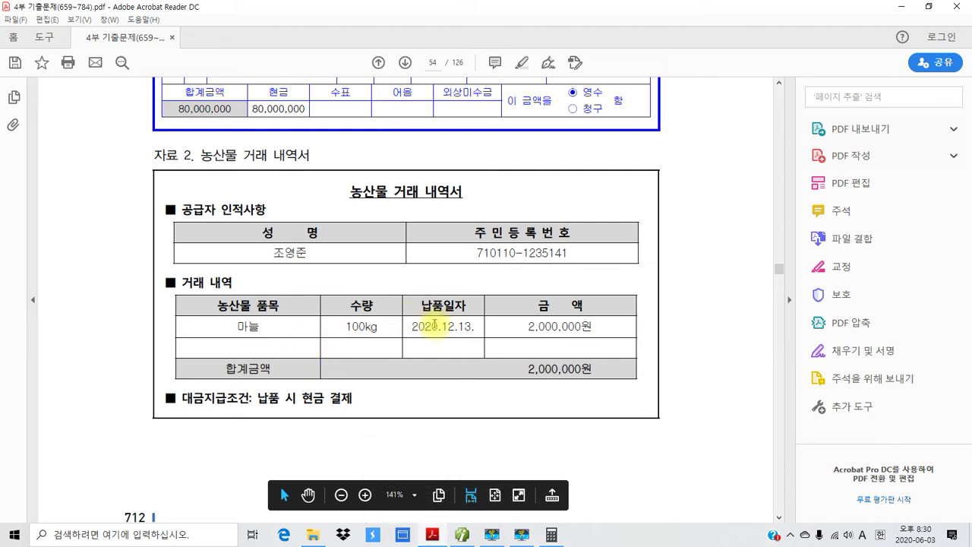
left_click_drag(438, 326, 478, 326)
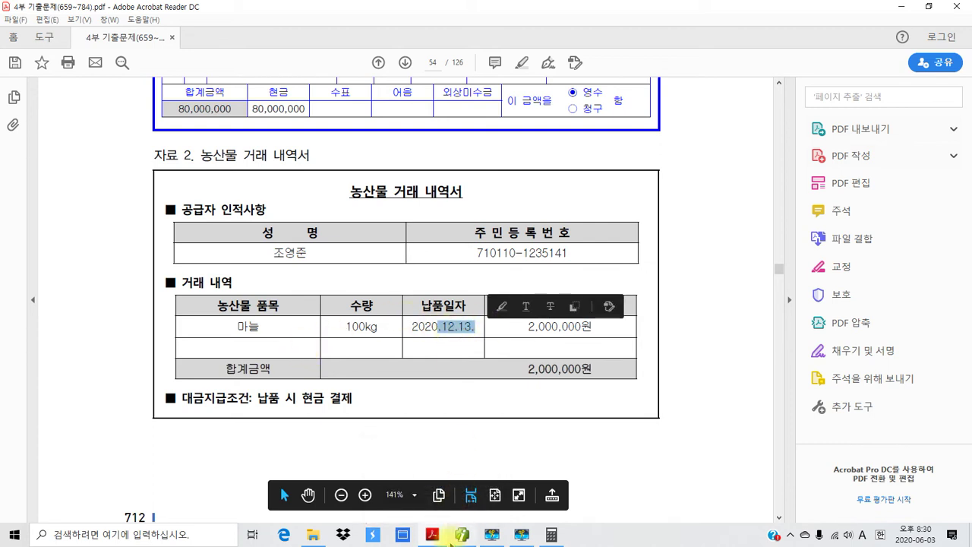
Step: Switch back to the accounting program, set the voucher date to December 13, and choose purchase type 60 면건
left_click(461, 535)
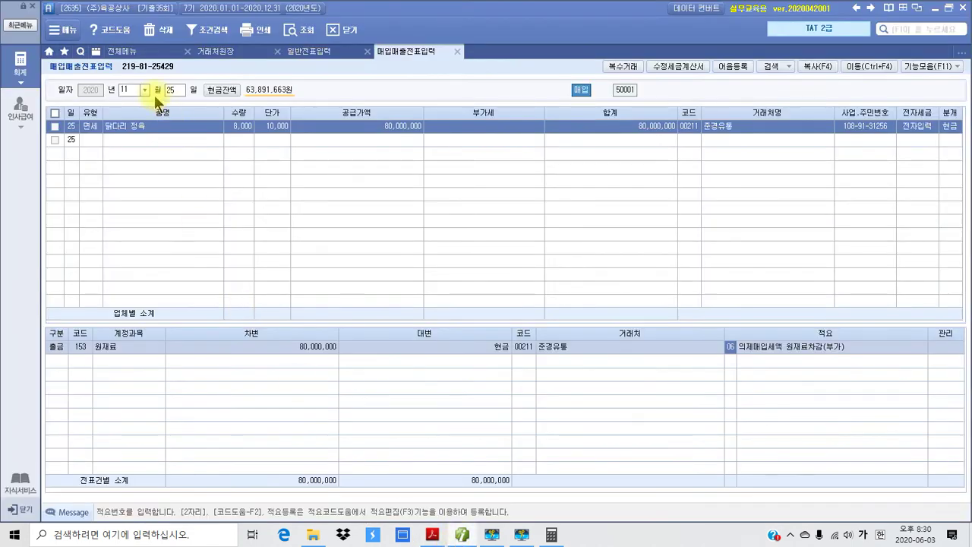
type("12")
key("Return")
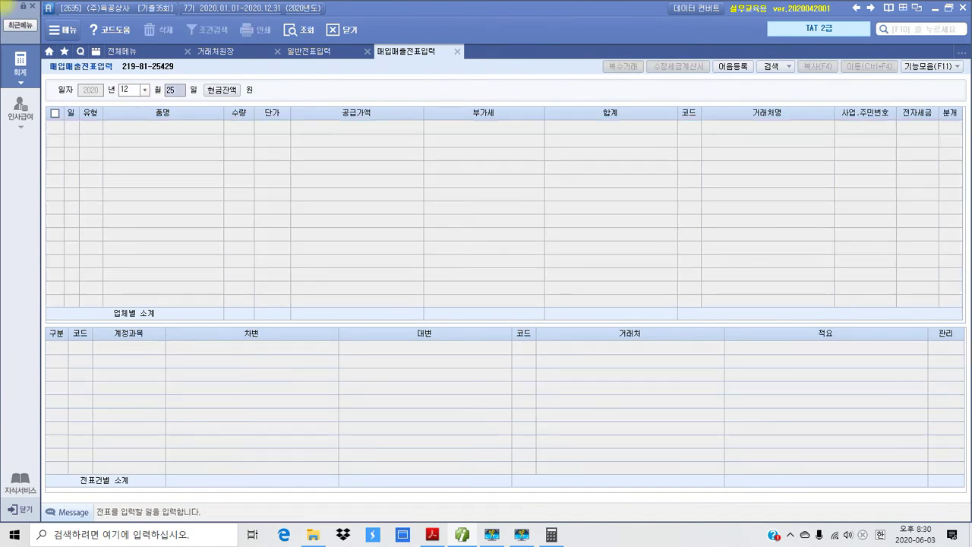
type("13")
key("Return")
key("Return")
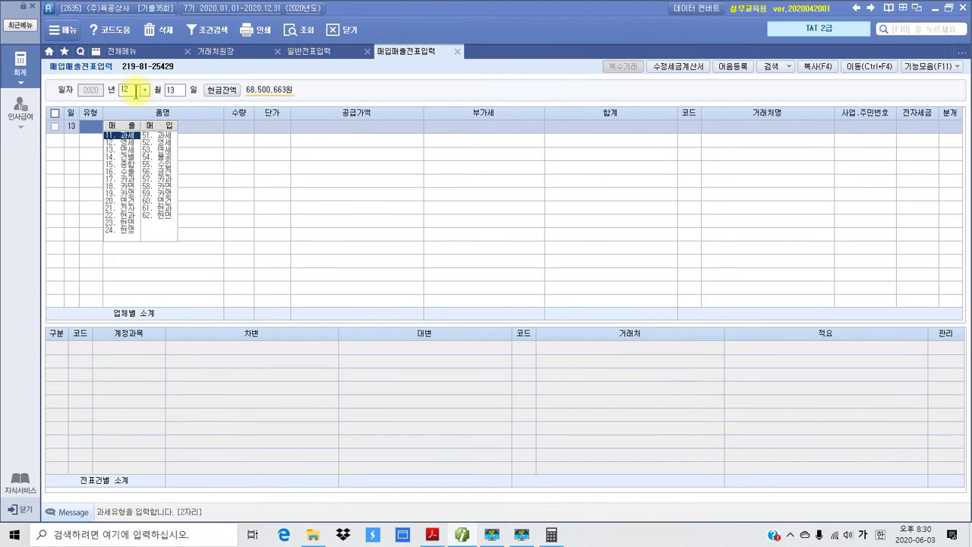
left_click(151, 201)
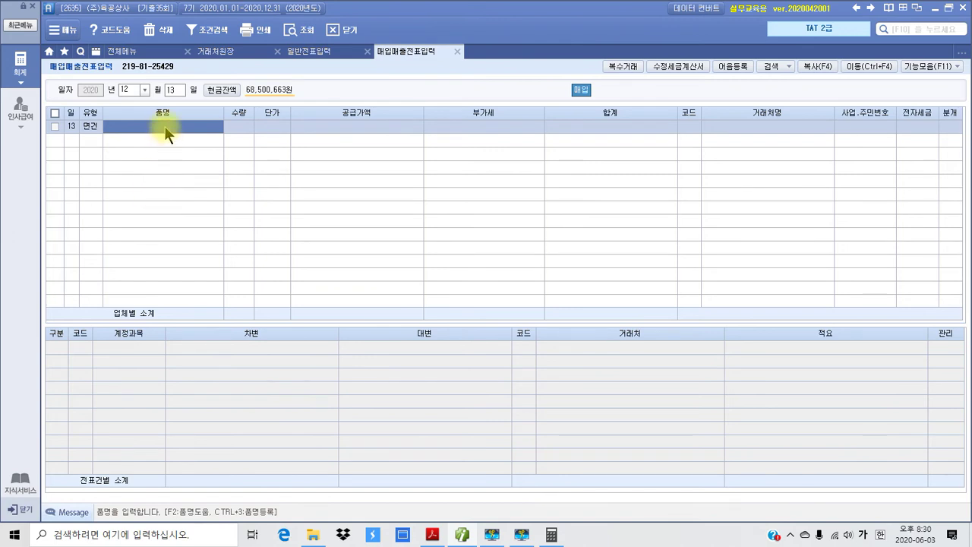
Step: Enter 마늘 as the item with quantity 100 and supply amount 2,000,000, leaving the unit price blank
type("마늘")
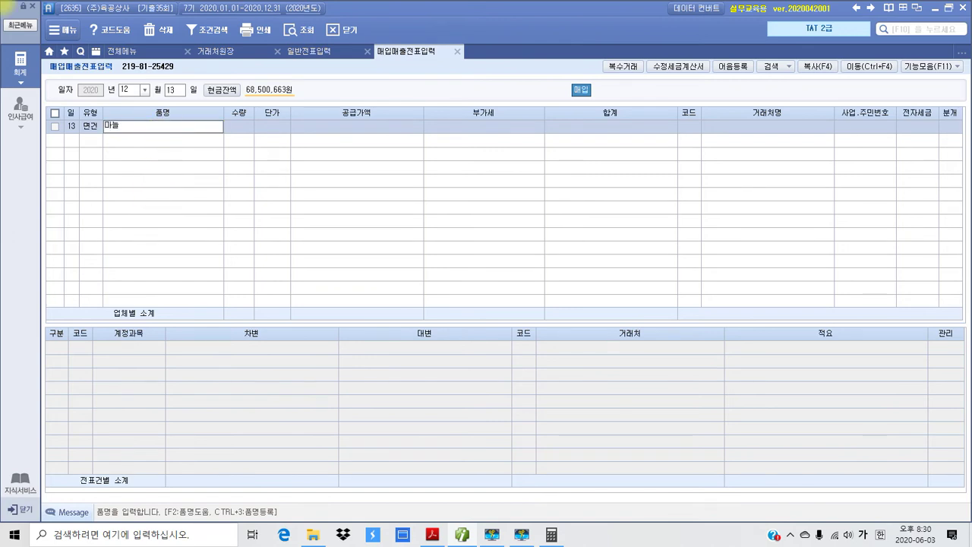
key("Return")
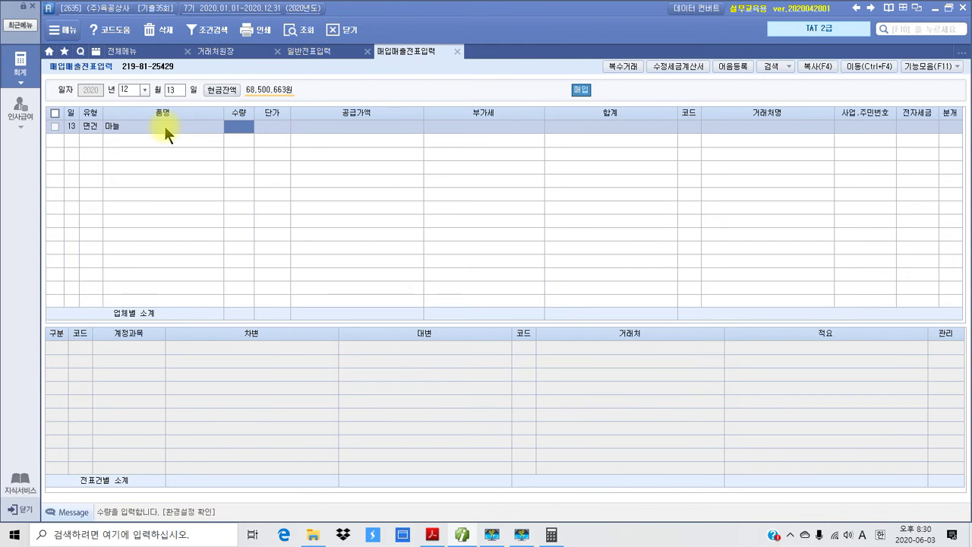
type("100")
key("Return")
key("Return")
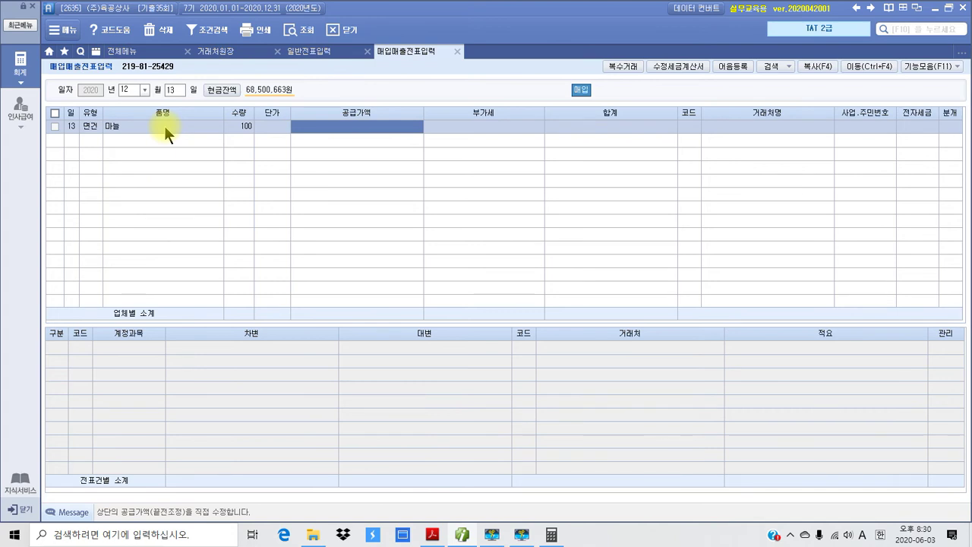
type("2000000")
key("Return")
key("Return")
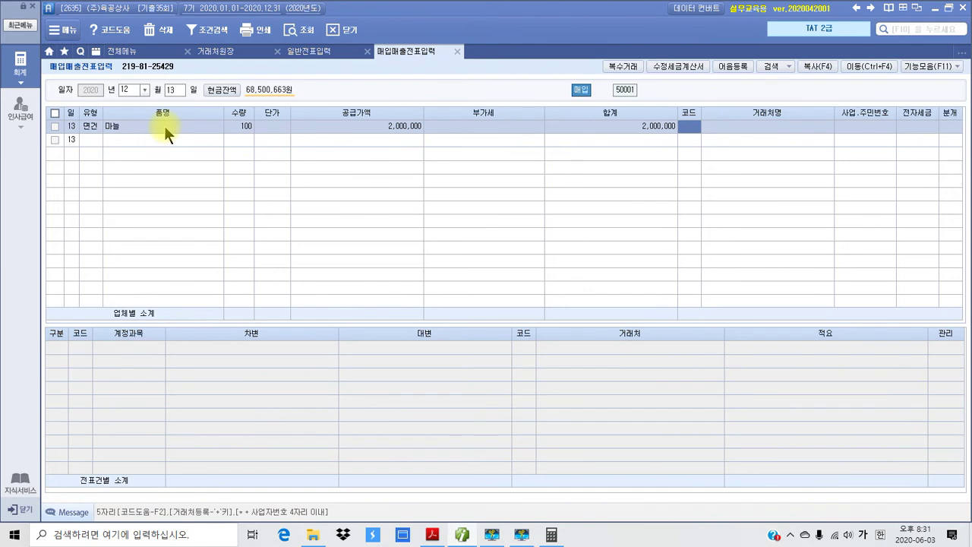
Step: Look up the individual supplier named in 자료 2 and assign that person as the 마늘 purchase's 거래처
type("종영")
key("BackSpace")
key("BackSpace")
type("조흰")
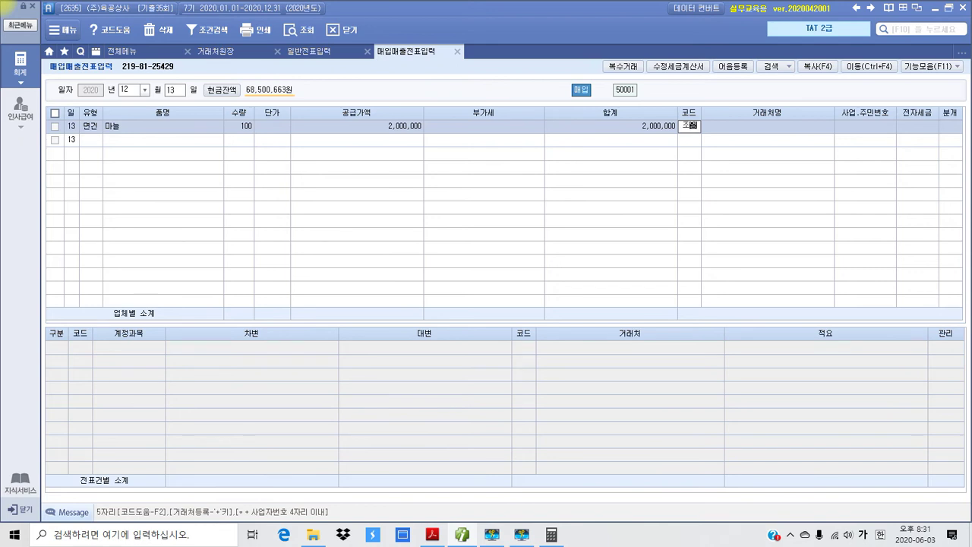
key("Return")
key("Return")
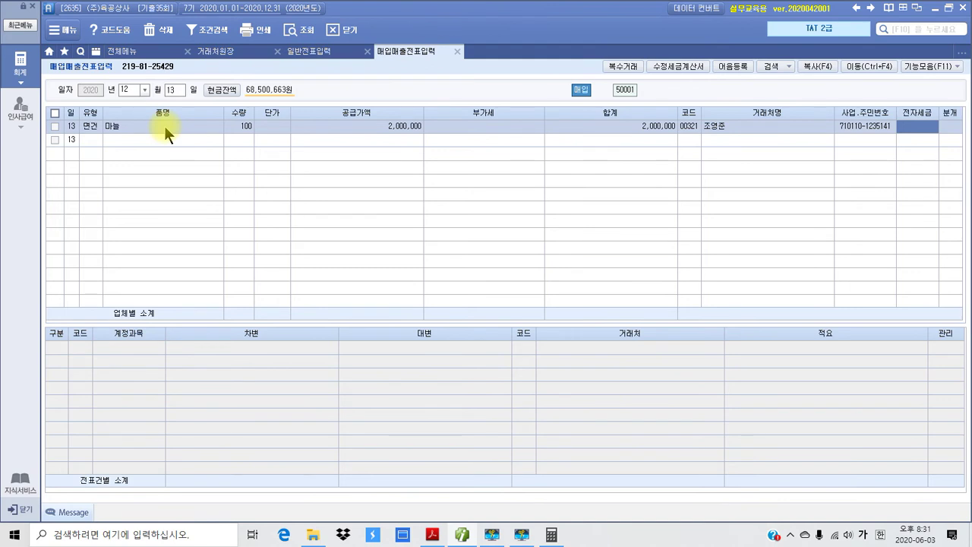
Step: Set the 마늘 purchase's 분개 to 1 현금, keeping 원재료 (153) as the debit account
key("Return")
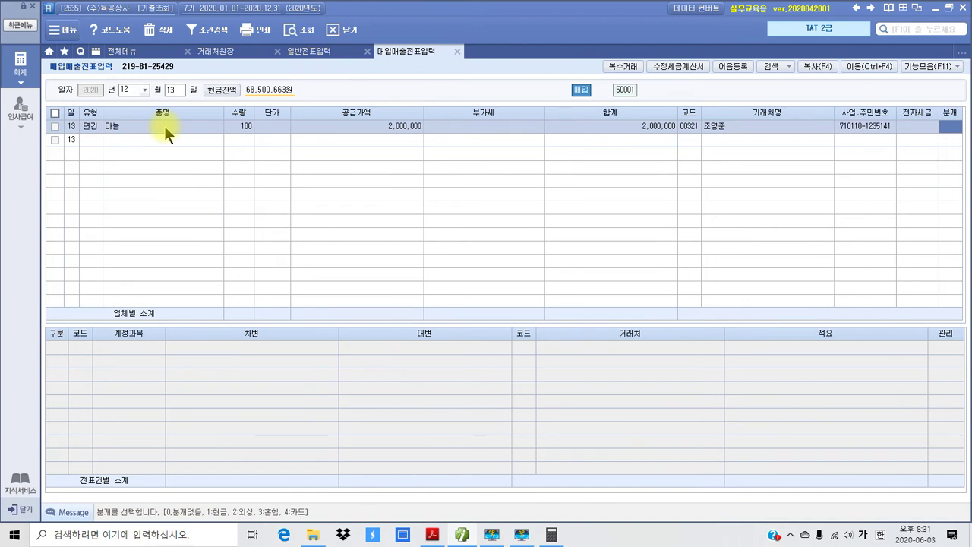
type("1")
key("Return")
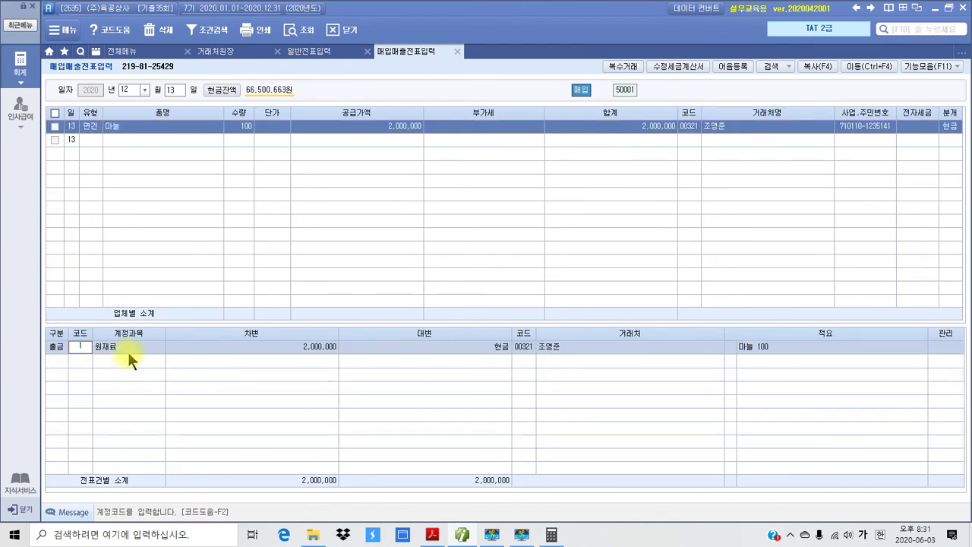
type("1")
key("Return")
Step: Assign 적요 06 의제매입세액 원재료차감(부가) to the 마늘 purchase's 원재료 entry
left_click(524, 364)
left_click(724, 345)
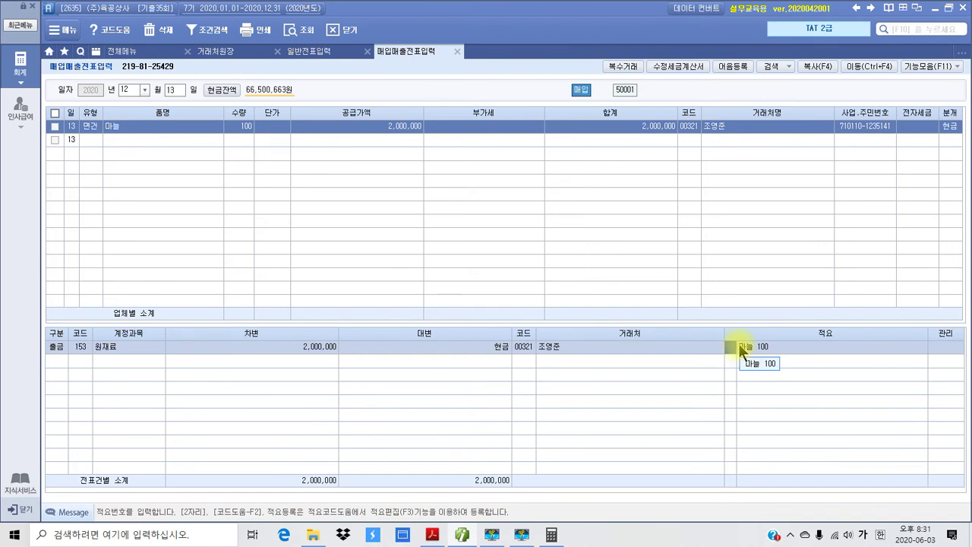
left_click(730, 346)
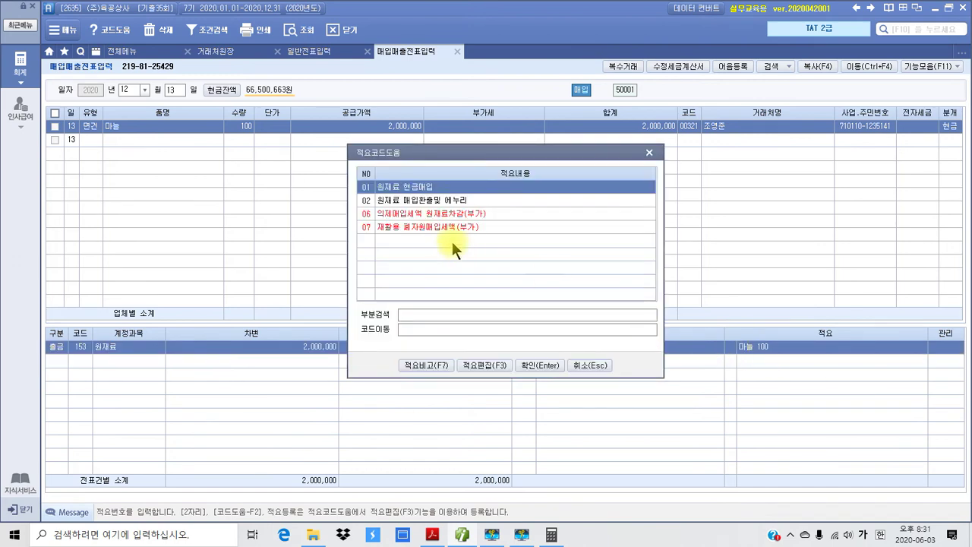
left_click(430, 218)
left_click(532, 365)
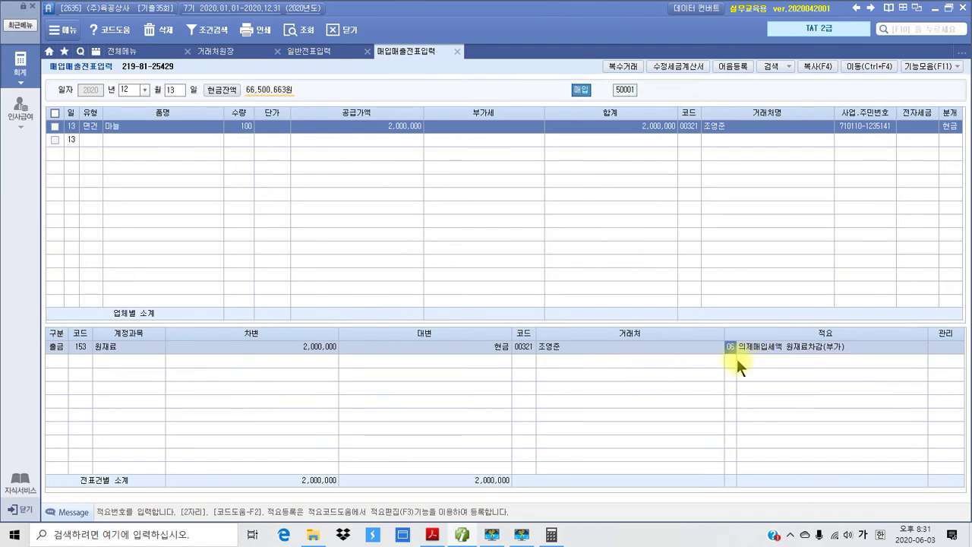
Step: Check the 자료 3 면세매입 영수증 in the PDF and set the date in the accounting program's 일반전표입력 to December 20
left_click(432, 535)
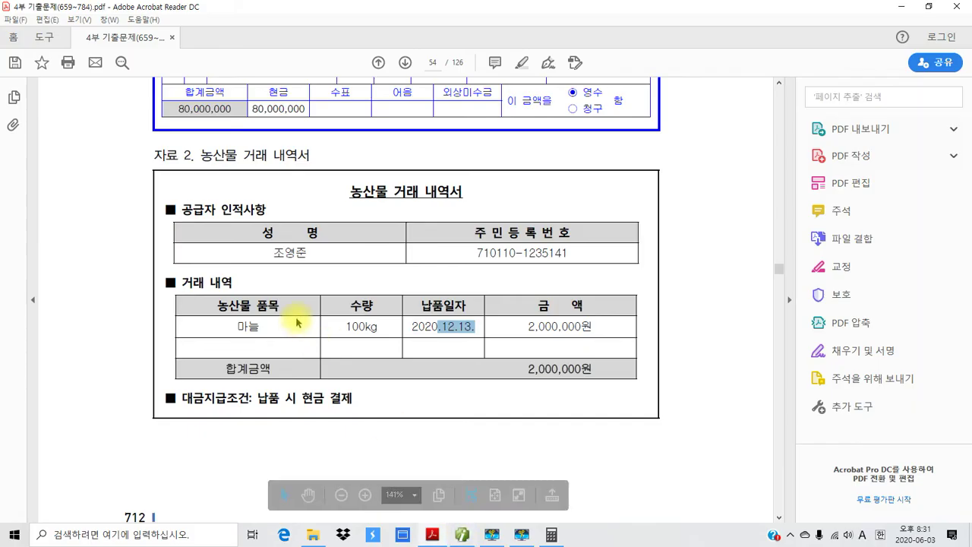
scroll(296, 322, "down", 5)
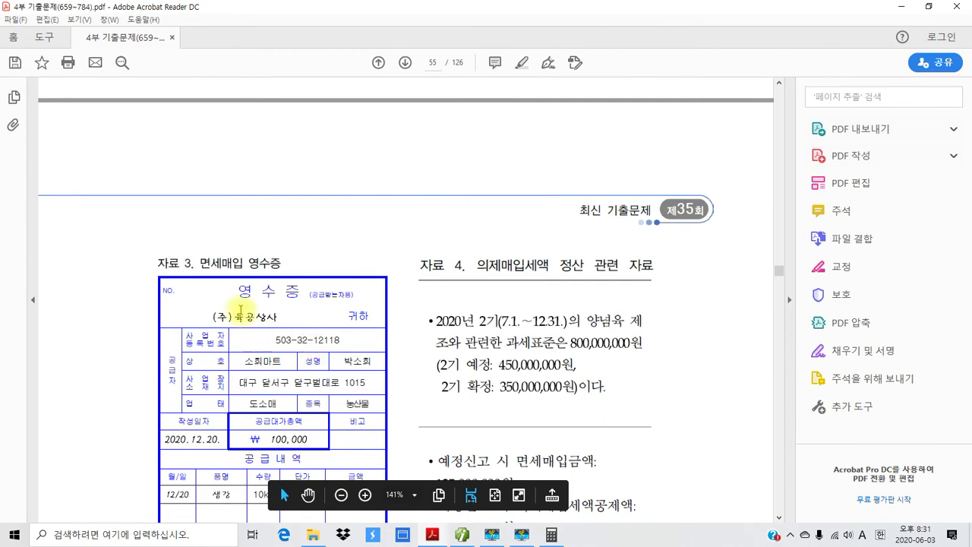
scroll(206, 271, "down", 3)
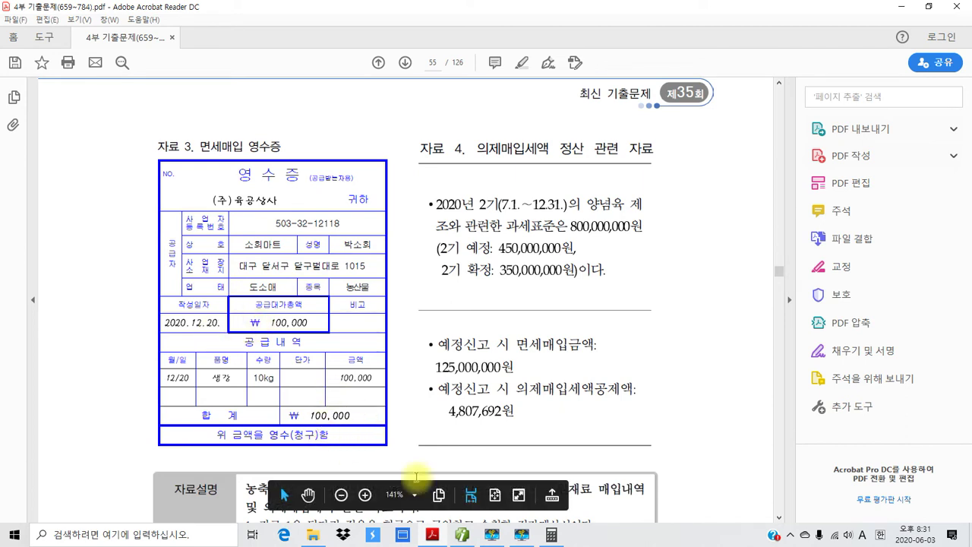
key("alt+Tab")
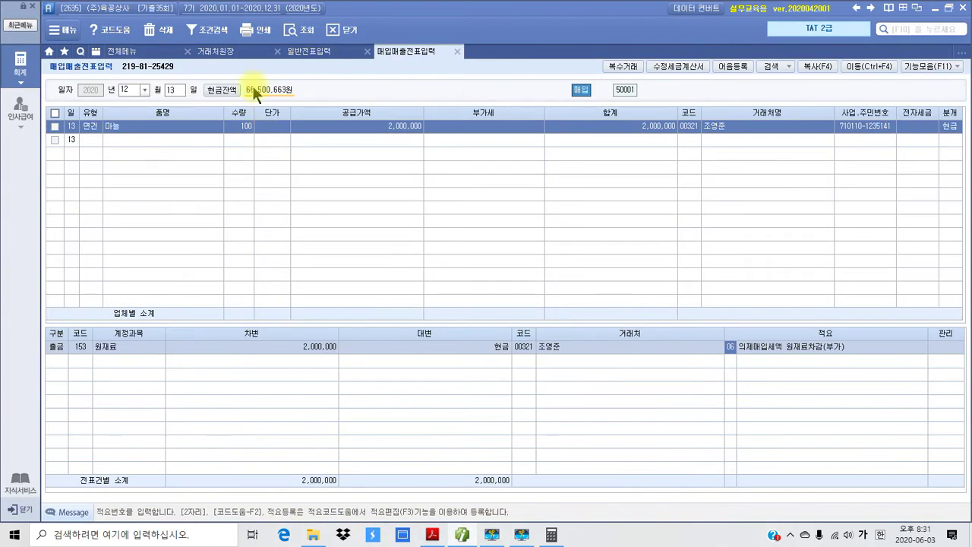
left_click(300, 51)
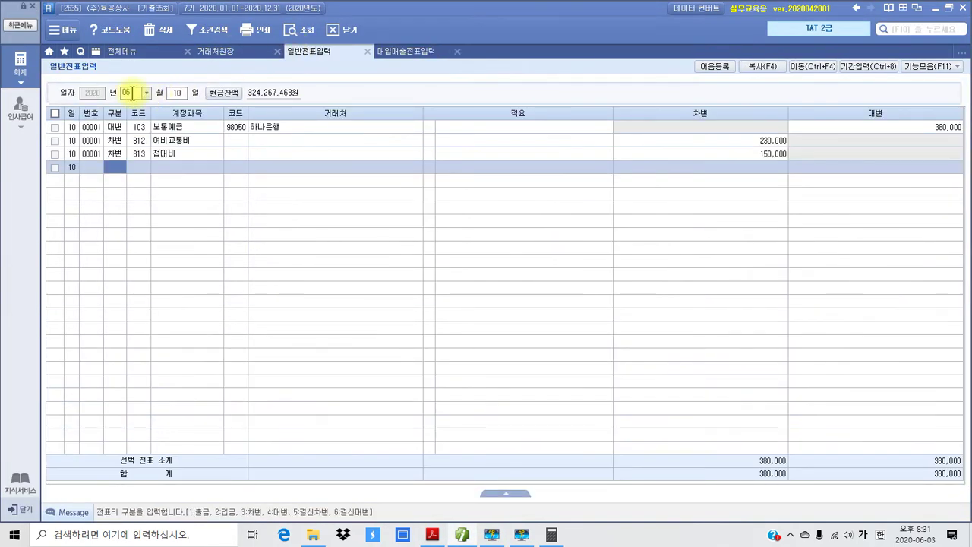
type("12")
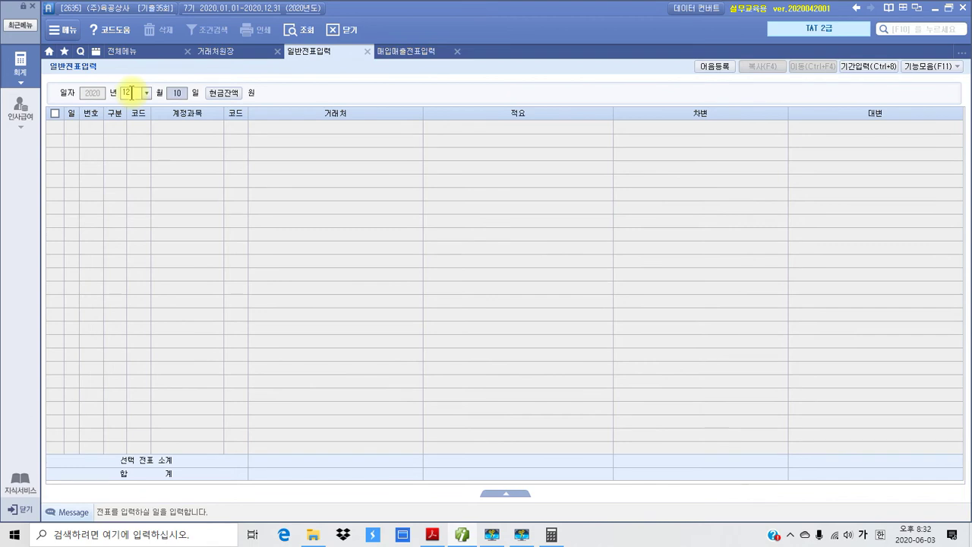
type("20")
key("Return")
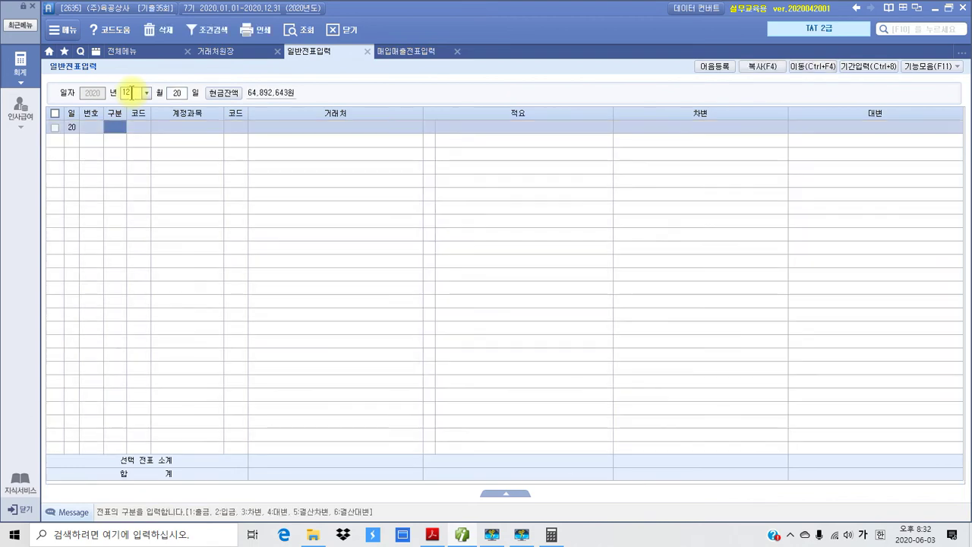
Step: Enter a 차변 line for 원재료 (153) with an amount of 100,000, leaving the 거래처 and 적요 blank
type("3")
key("Return")
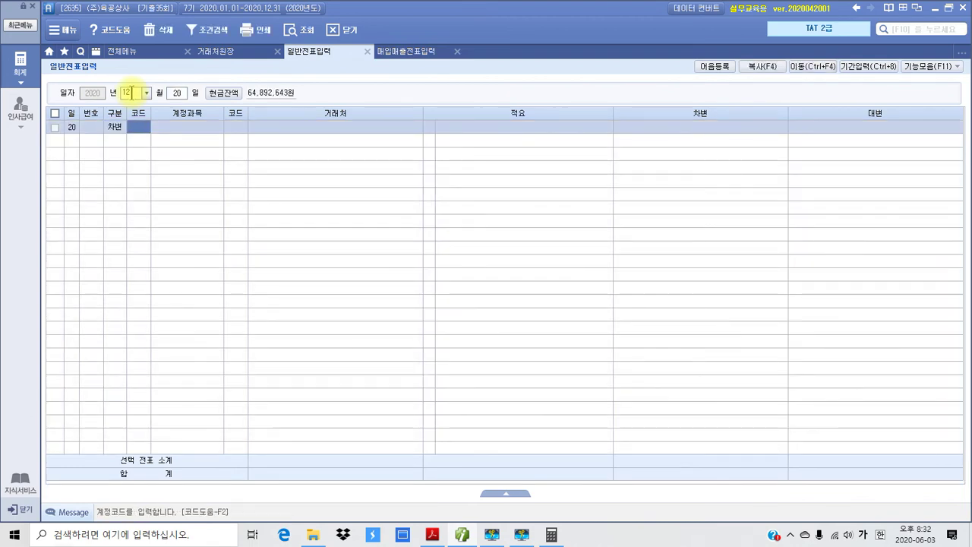
type("원재")
key("Return")
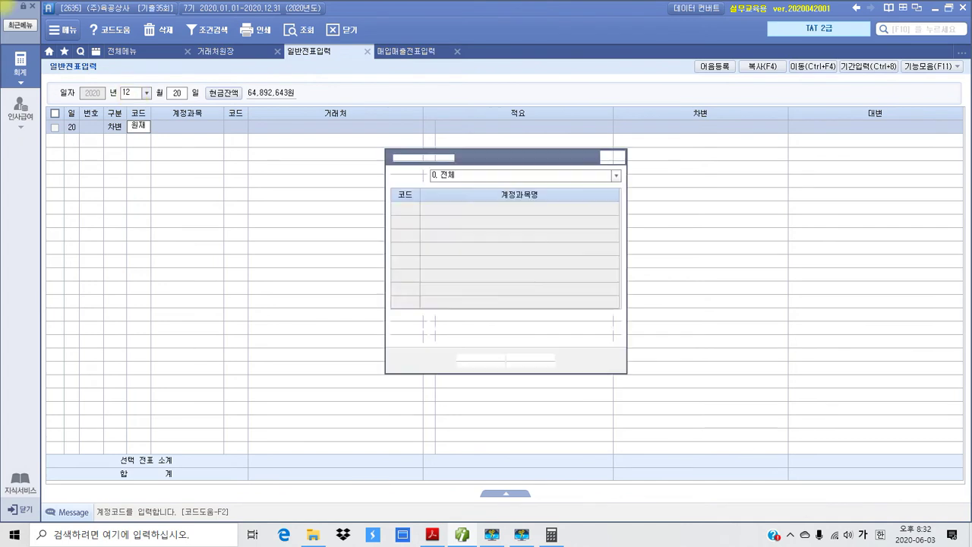
key("Return")
key("Return")
key("Return")
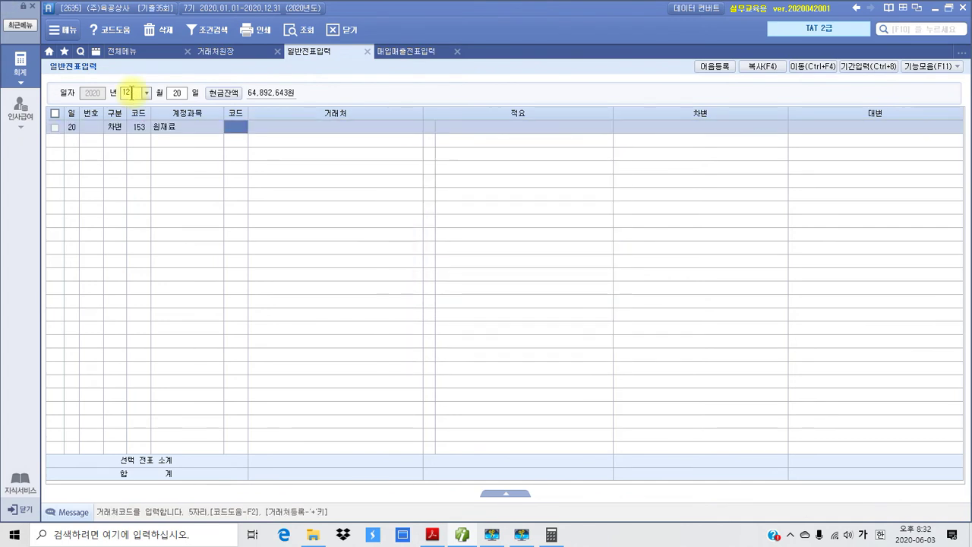
type("1000000")
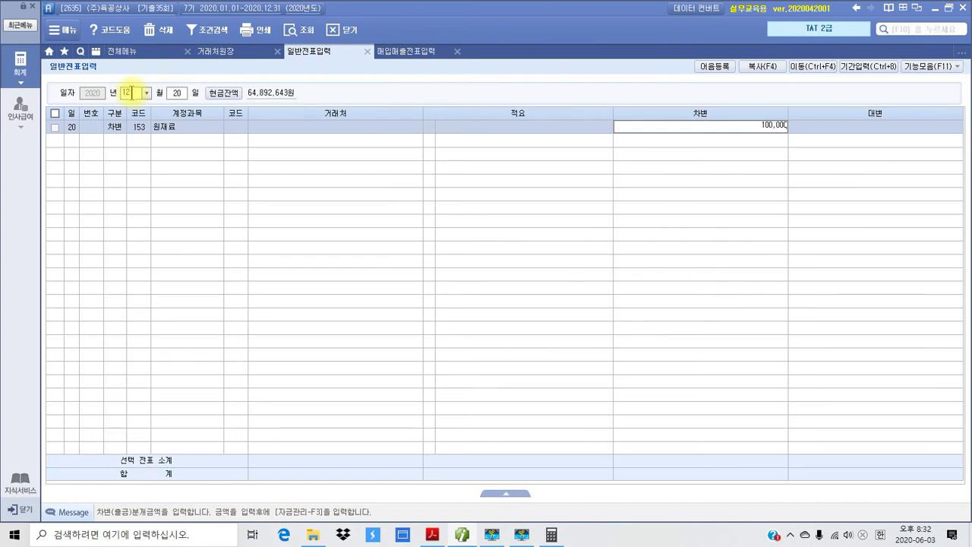
key("Return")
Step: Enter the matching 대변 line for 현금 (101) with 100,000 and select the 원재료 line's 적요 number field
type("4")
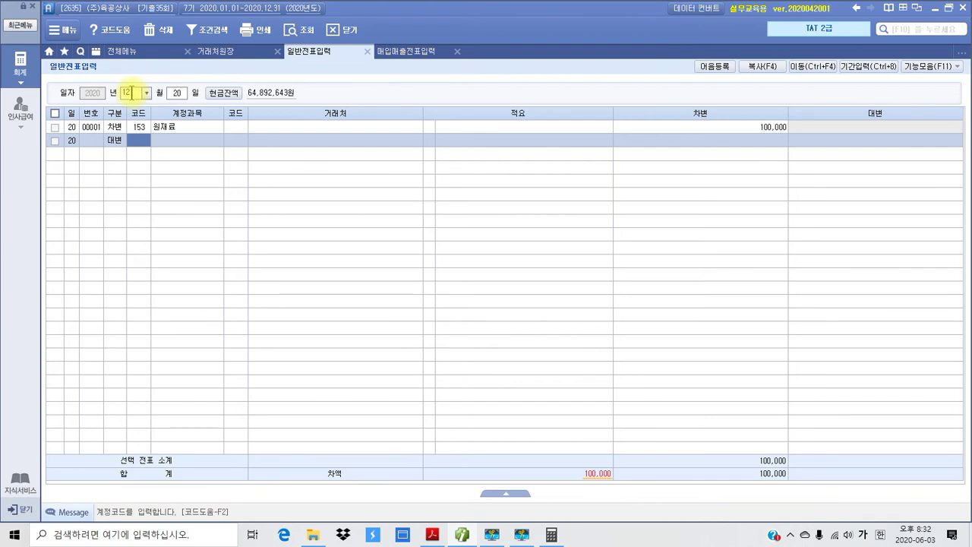
type("101")
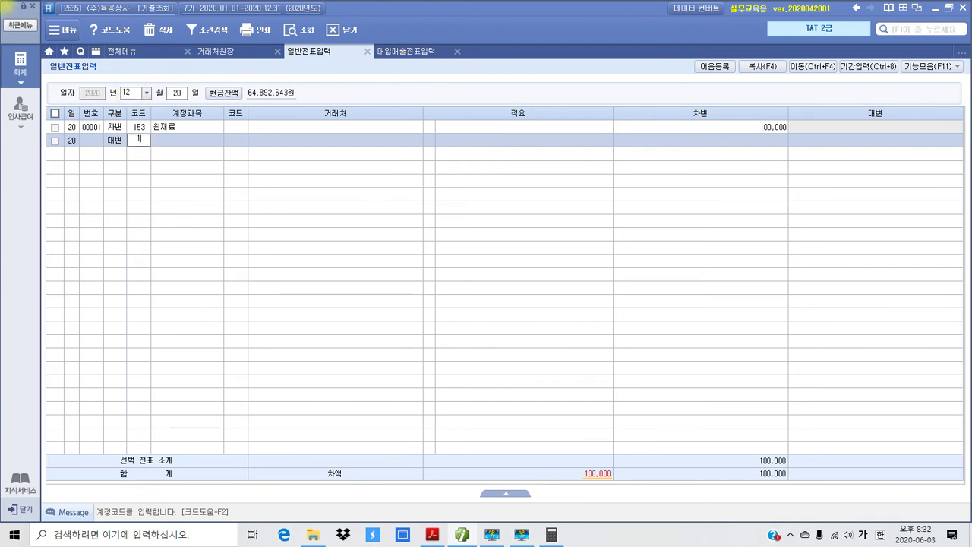
key("Return")
key("Return")
key("Return")
key("Return")
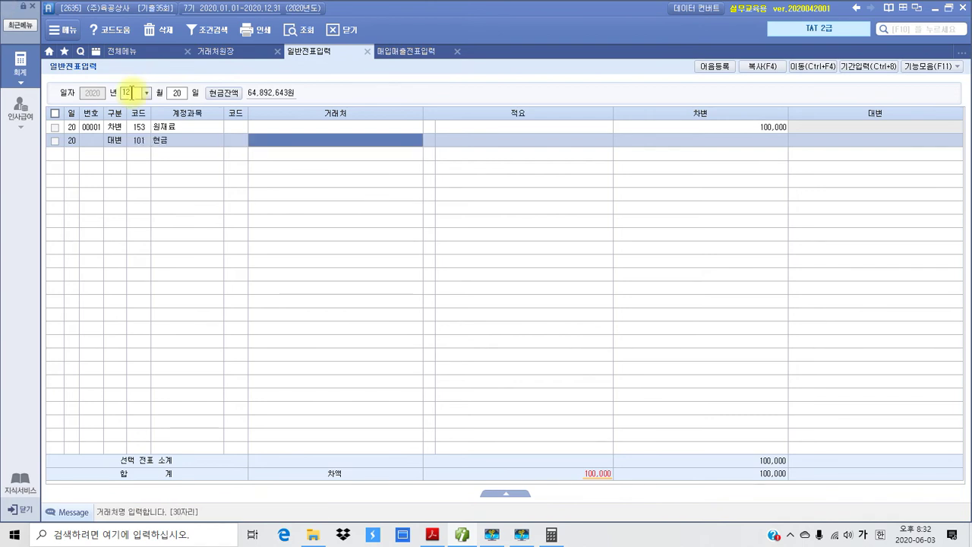
type("1000000")
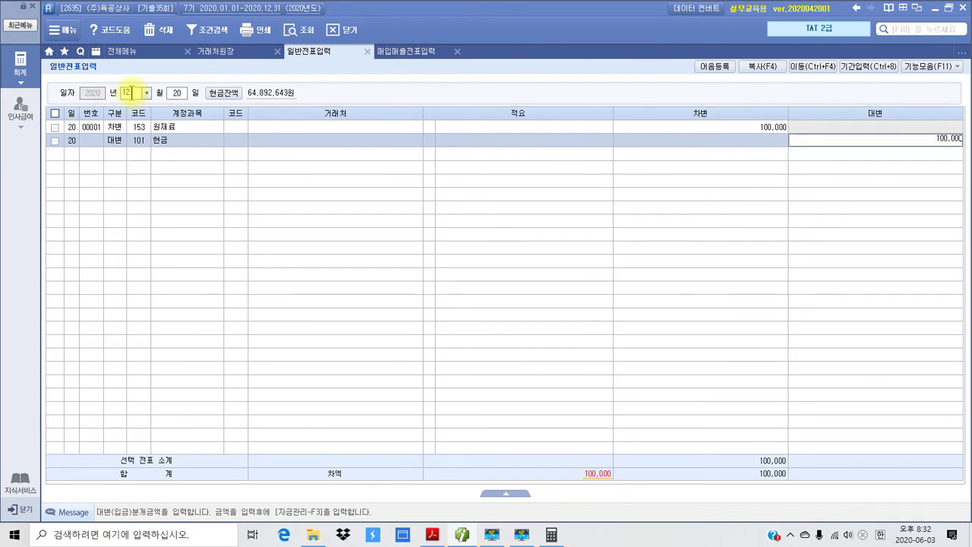
key("Return")
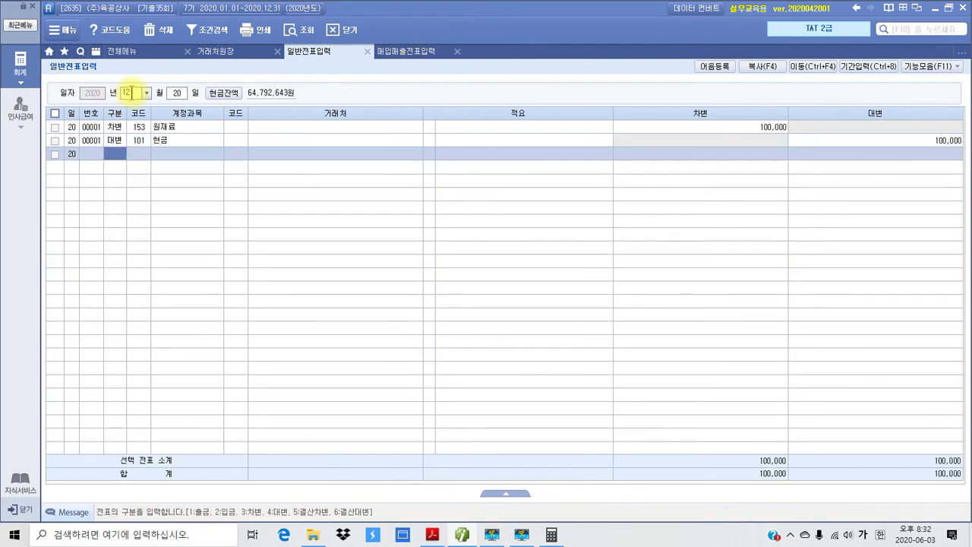
left_click(427, 127)
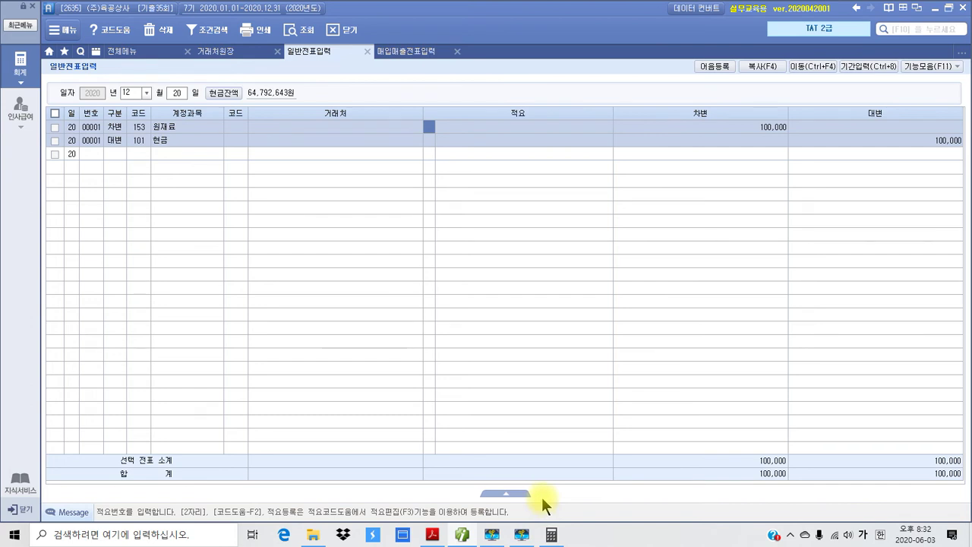
Step: Switch to the PDF and review the 자료설명 and 평가문제 instructions below 자료 3 and 자료 4
left_click(468, 538)
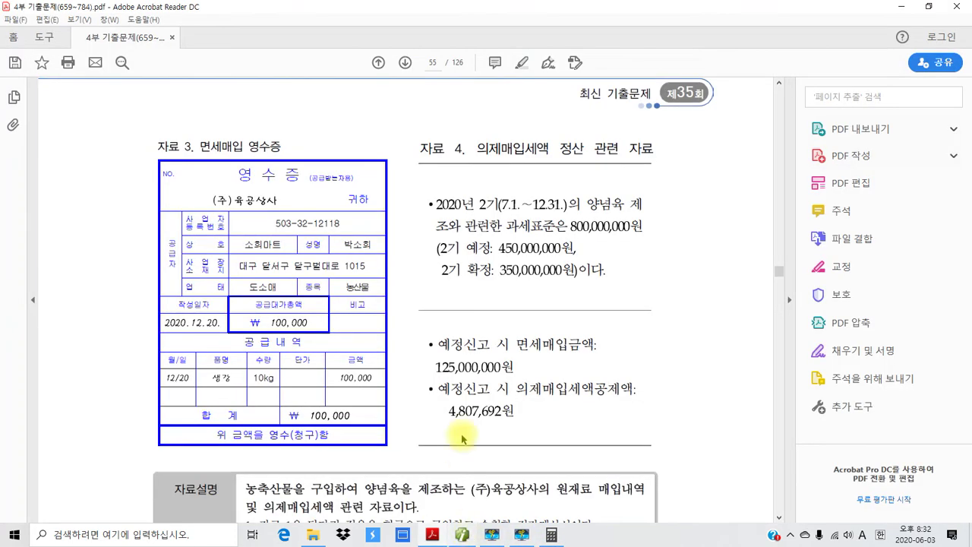
scroll(452, 428, "down", 5)
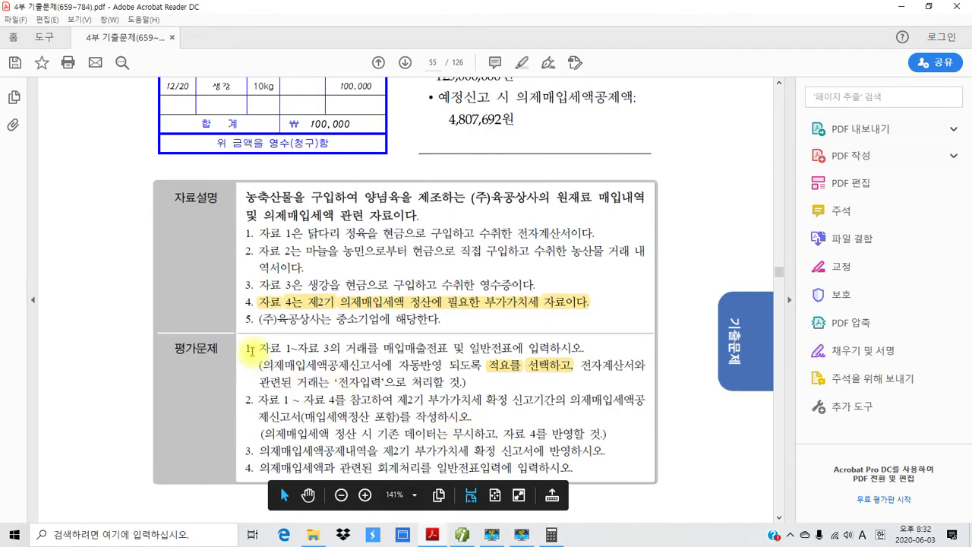
left_click_drag(245, 348, 255, 356)
right_click(254, 354)
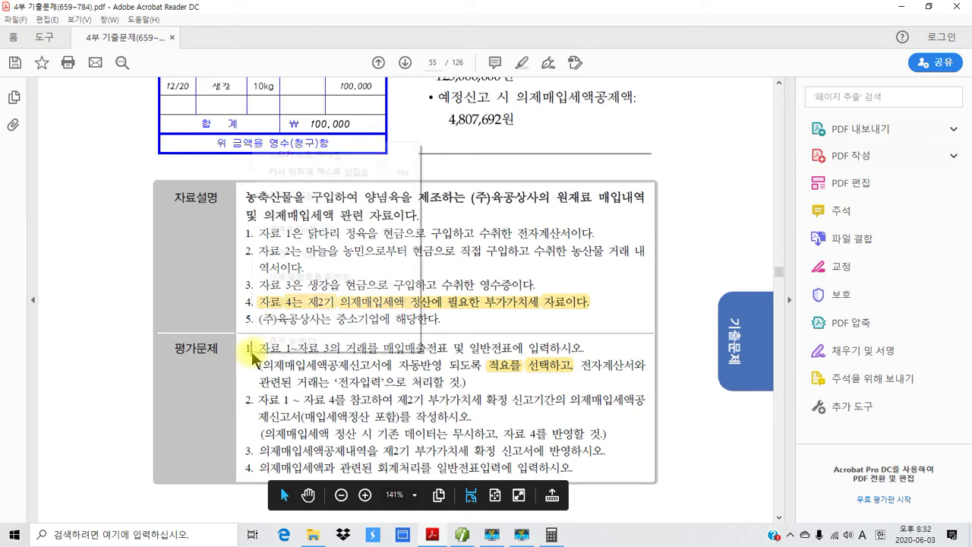
left_click(334, 395)
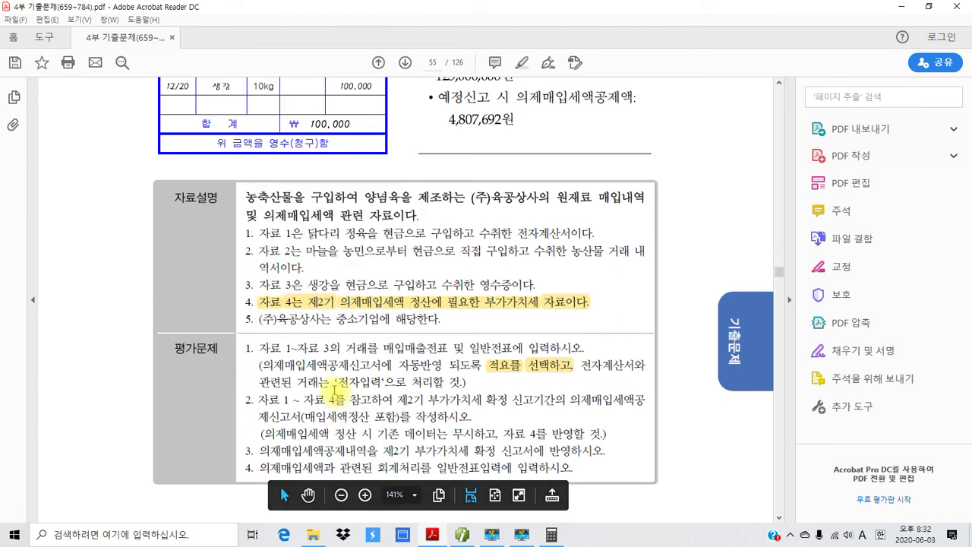
Step: Highlight "제신고서(매입세액정산 포함)" and "자료 4를 반영할 것.)" in 평가문제 item 2
scroll(301, 370, "down", 1)
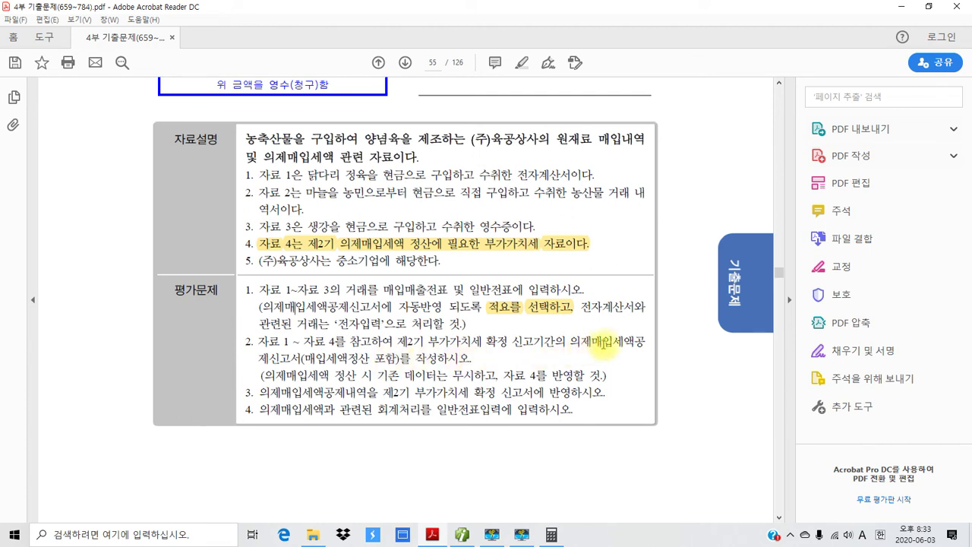
left_click_drag(301, 357, 382, 363)
left_click(347, 360)
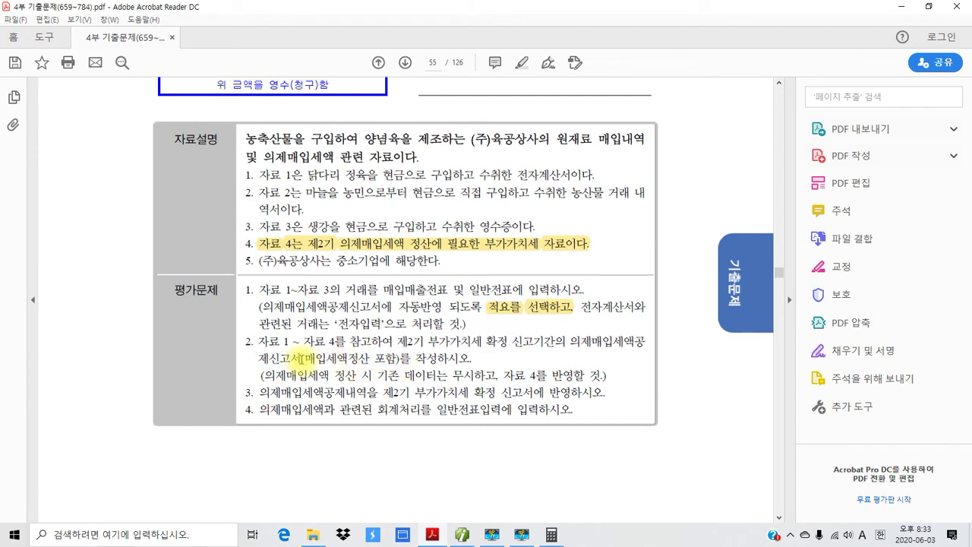
left_click_drag(301, 358, 389, 357)
right_click(381, 356)
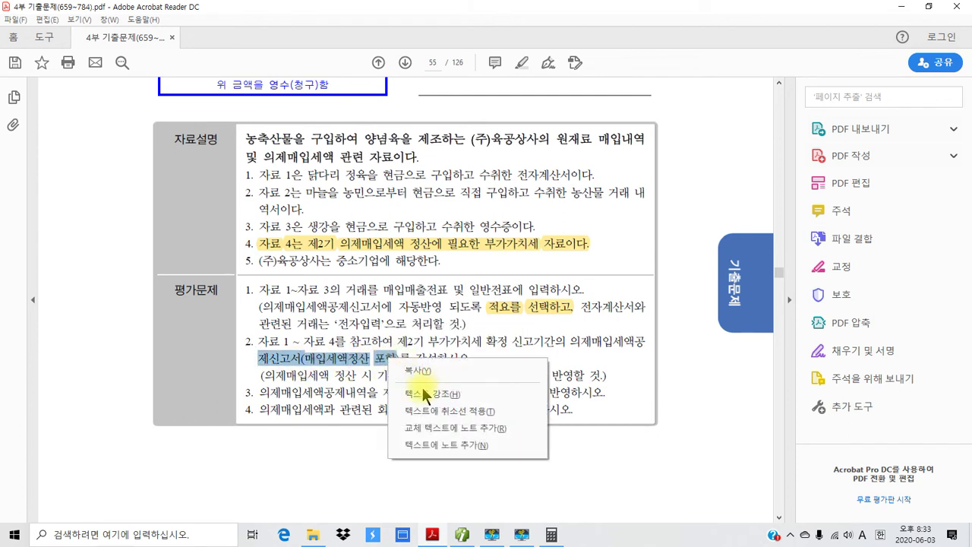
left_click(422, 389)
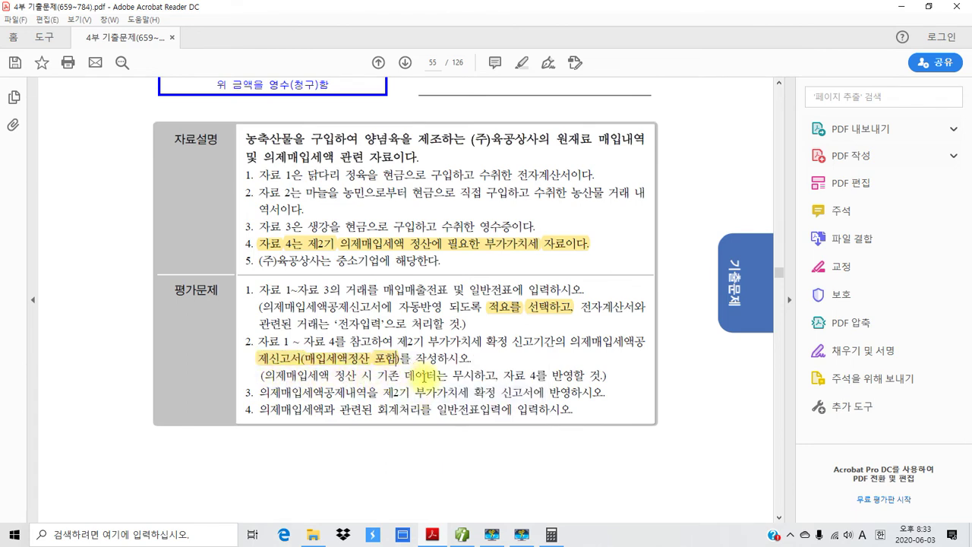
left_click_drag(501, 375, 599, 375)
right_click(599, 380)
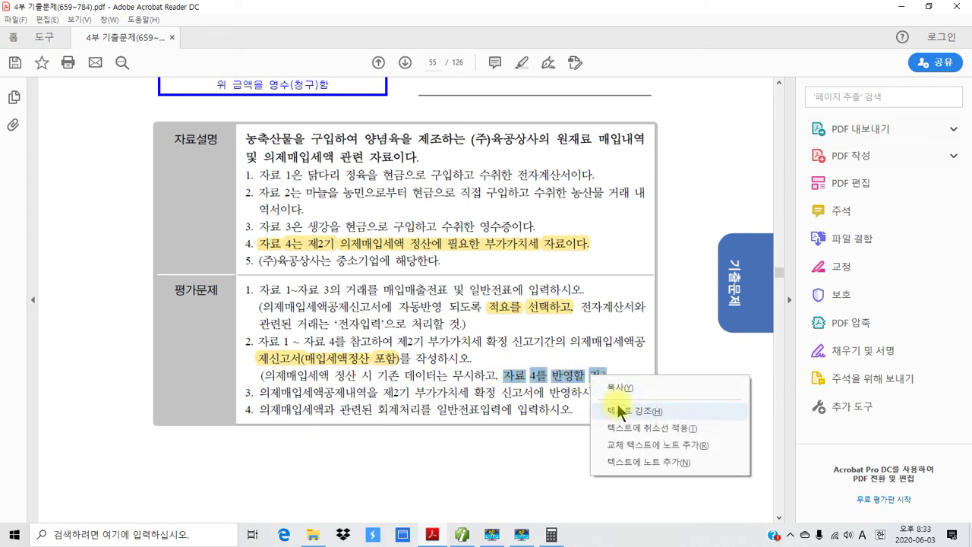
left_click(619, 403)
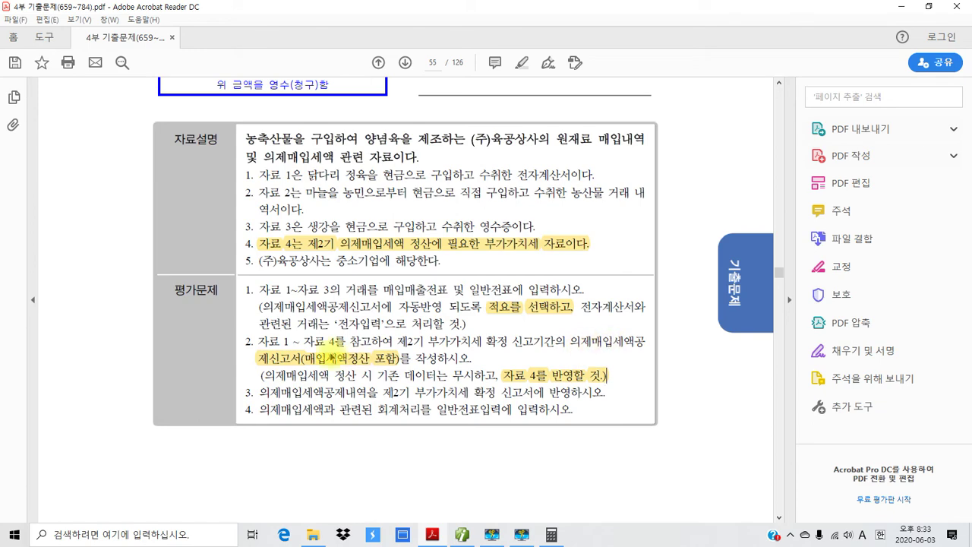
Step: Review the 자료 4 의제매입세액 정산 data in the PDF and switch back to the accounting program
scroll(542, 380, "up", 5)
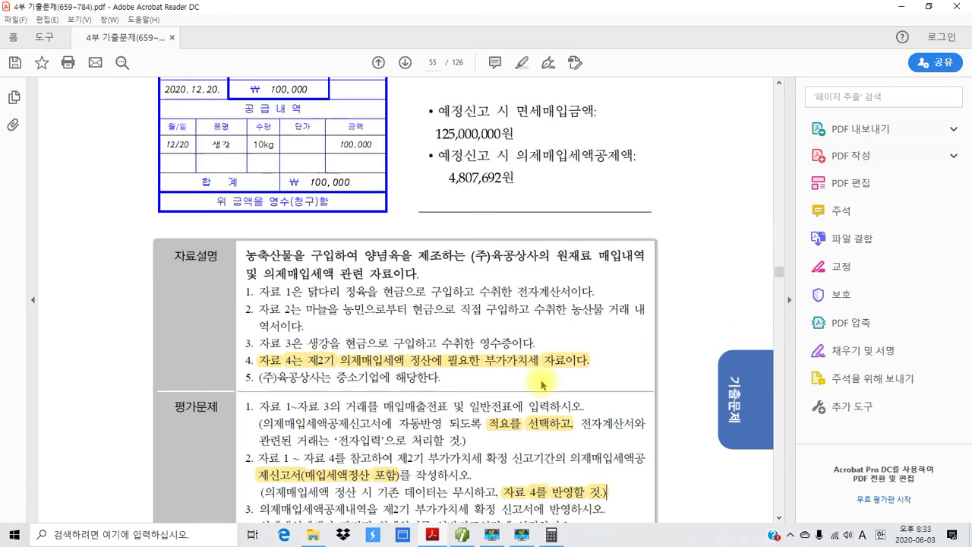
scroll(541, 380, "up", 3)
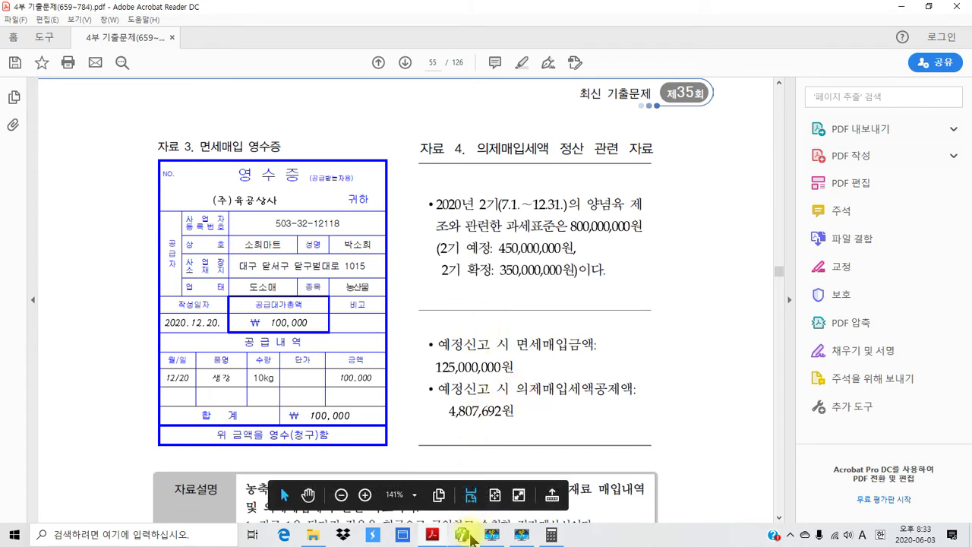
left_click(471, 536)
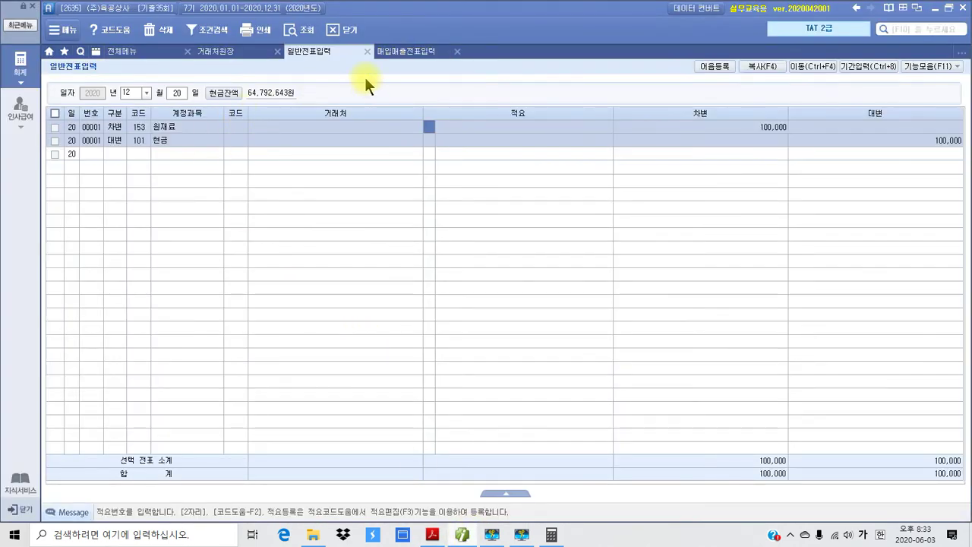
Step: Open the 의제매입세액공제신고서 and load the period from month 10 to month 12 of 2020
left_click(125, 54)
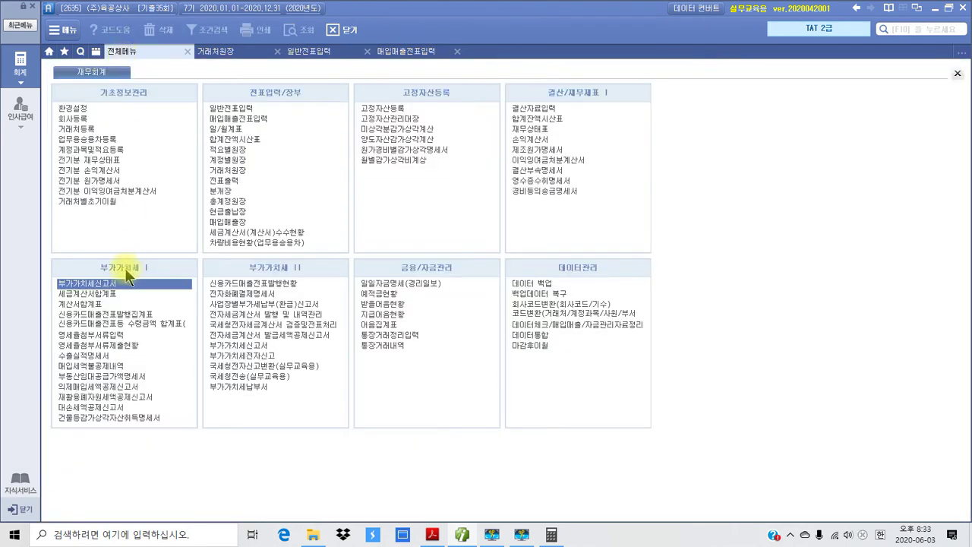
left_click(101, 386)
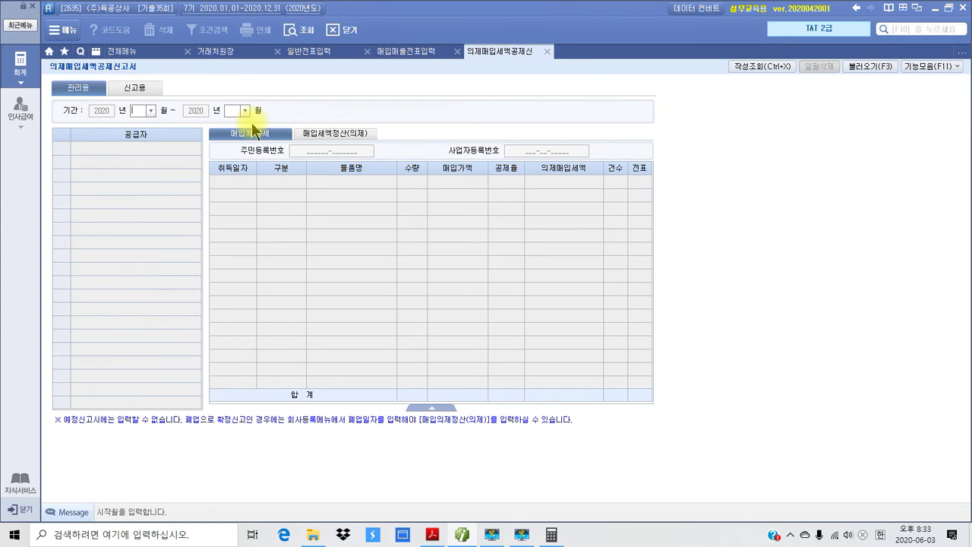
type("10")
type("12")
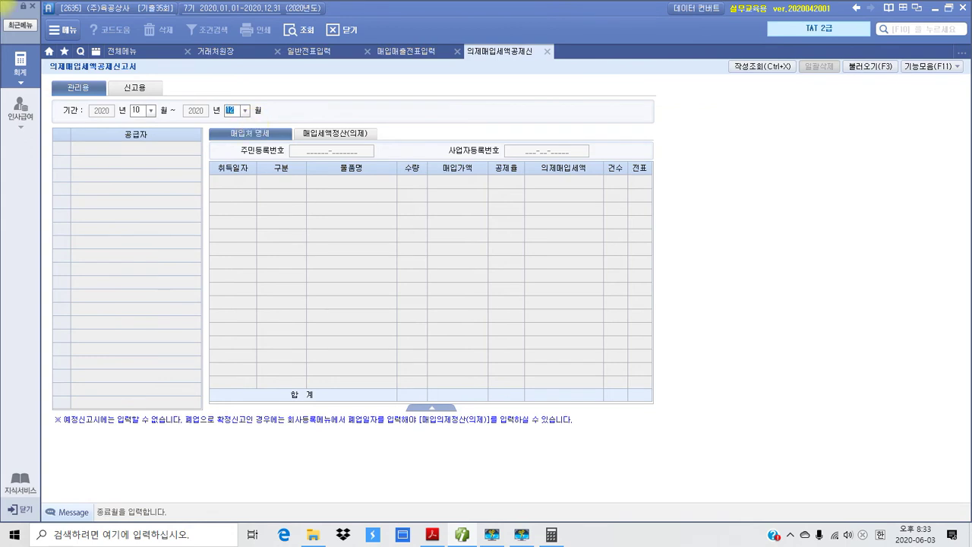
key("Return")
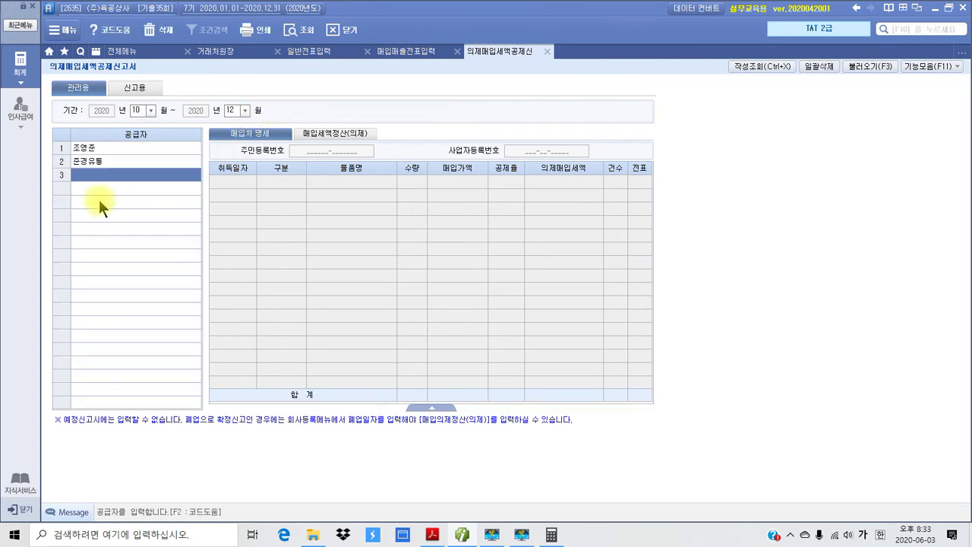
Step: Review the 매입처 명세 purchase details of both listed suppliers
left_click(98, 144)
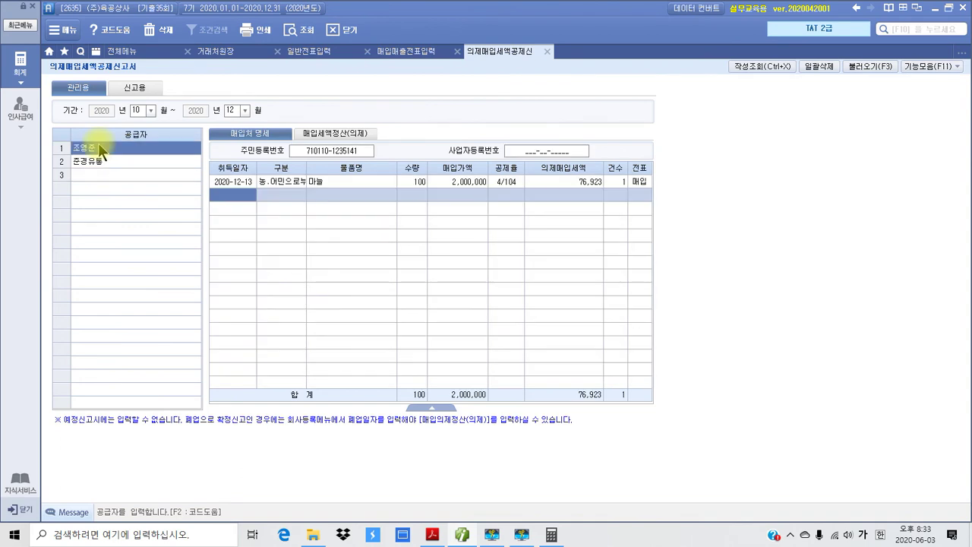
left_click(104, 162)
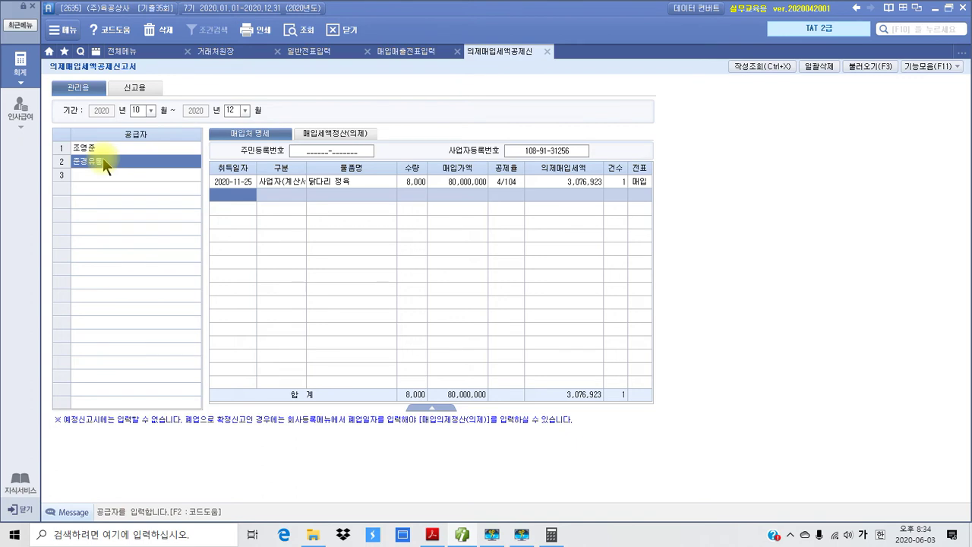
left_click(106, 147)
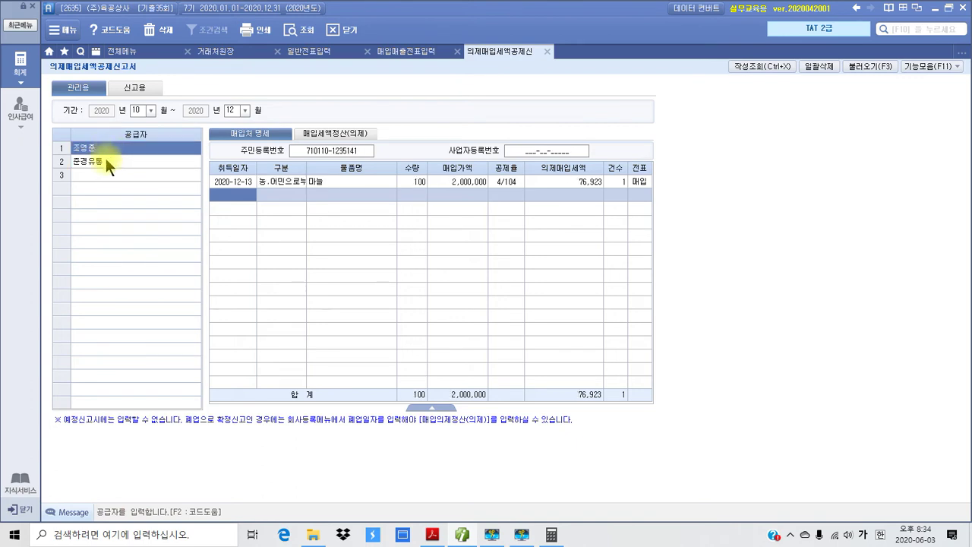
left_click(107, 160)
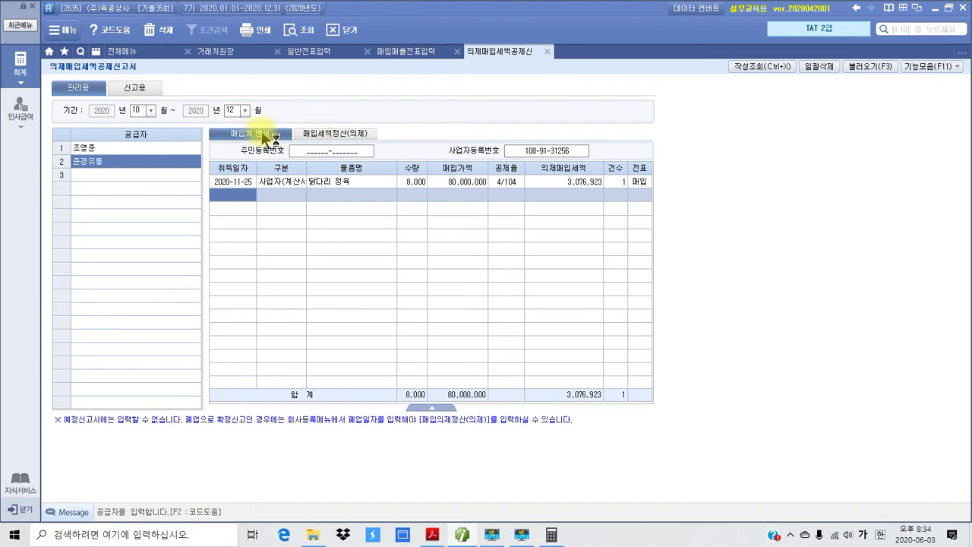
Step: Show 매입세액정산(의제), check the 자료 4 정산 data in the PDF, and return to the accounting program
left_click(318, 134)
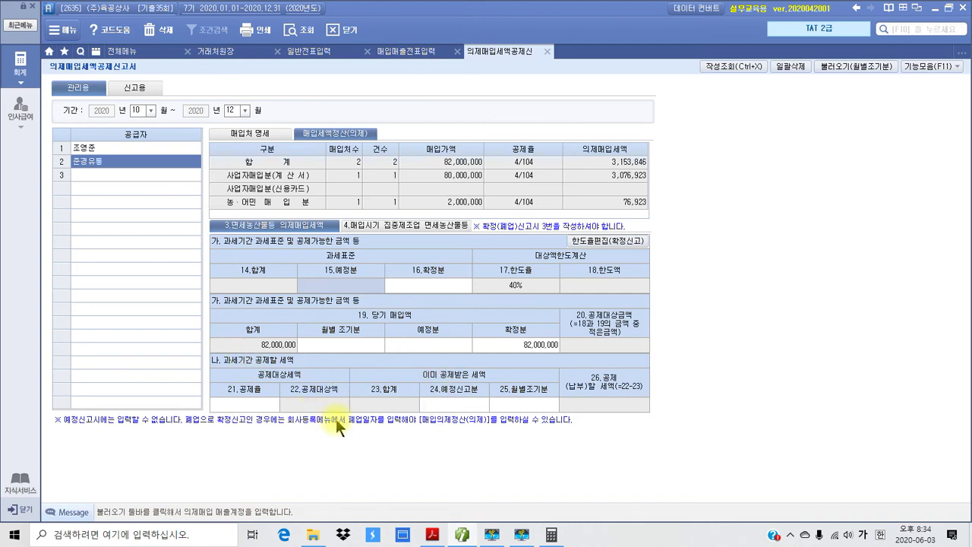
left_click(432, 536)
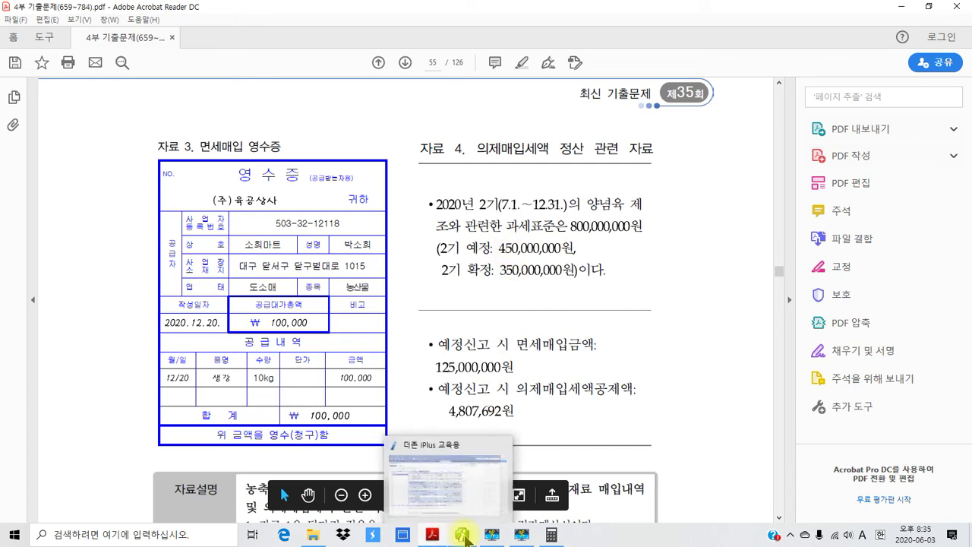
left_click(462, 535)
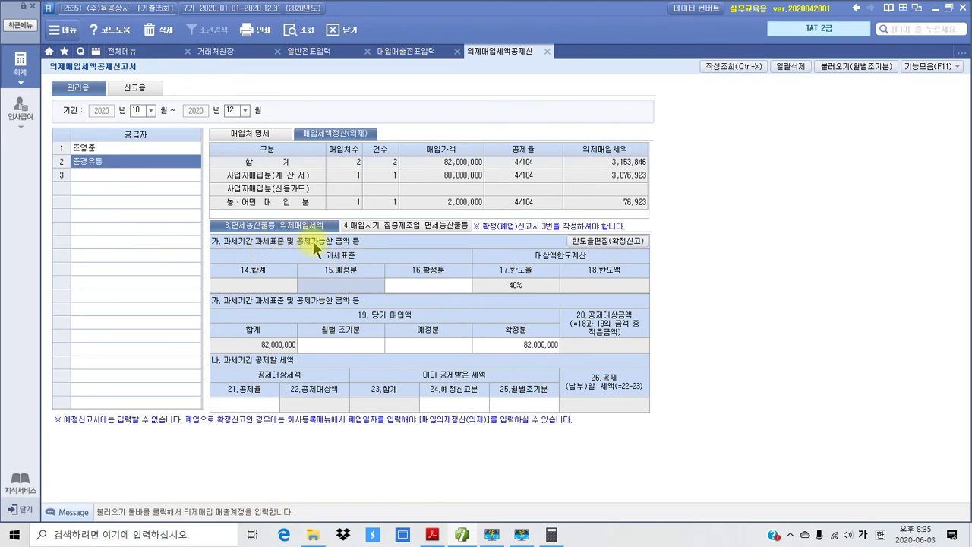
Step: Enter the 과세표준 amounts: 450,000,000 for 15.예정분 and 350,000,000 for 16.확정분
left_click(422, 287)
left_click(364, 288)
left_click(370, 284)
type("450000000")
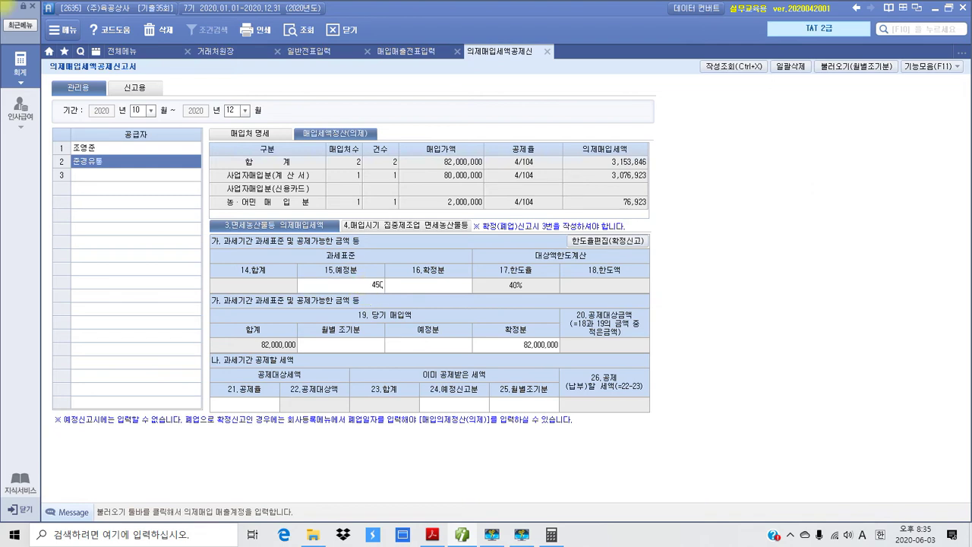
key("Return")
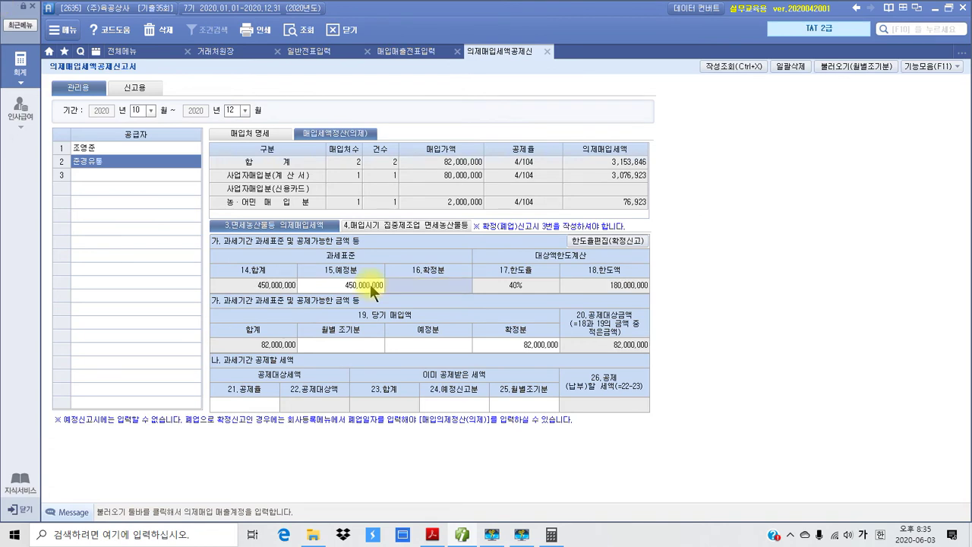
type("500")
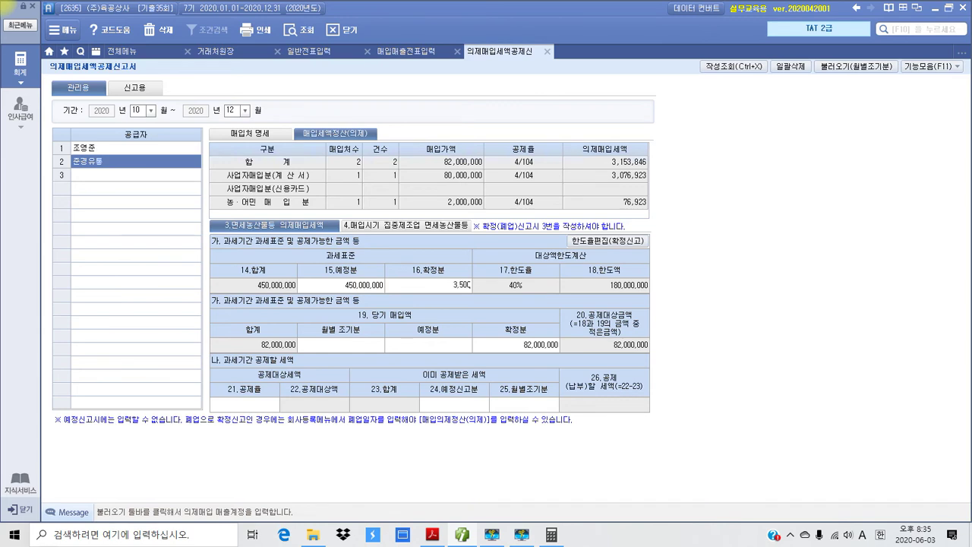
key("BackSpace")
type("0000000")
key("Return")
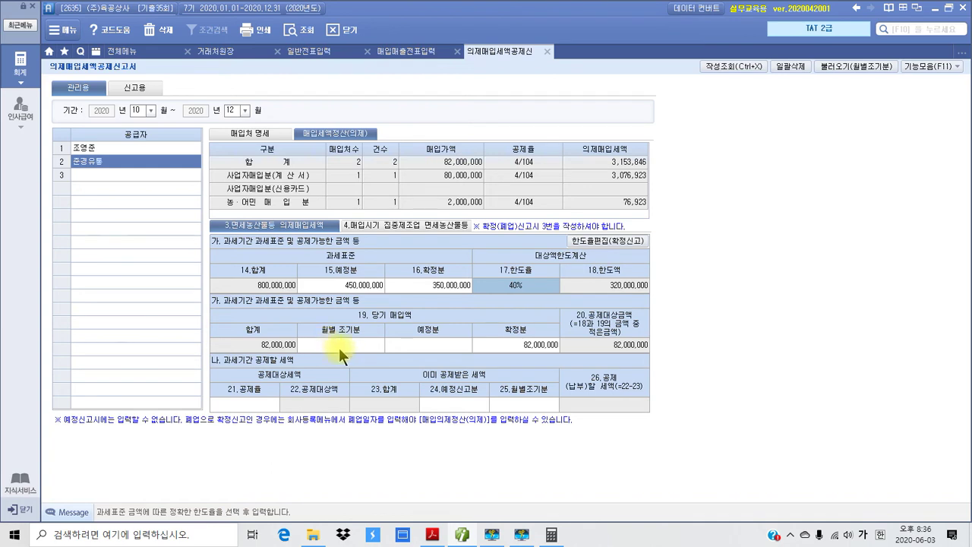
Step: Set the 예정분 amount under 19.당기 매입액 to 125,000,000
left_click(413, 345)
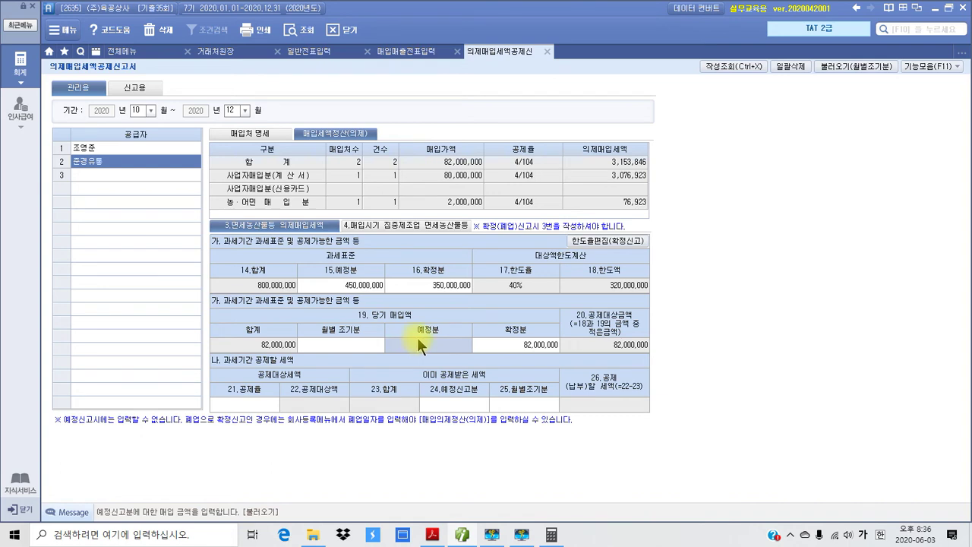
type("1205000000")
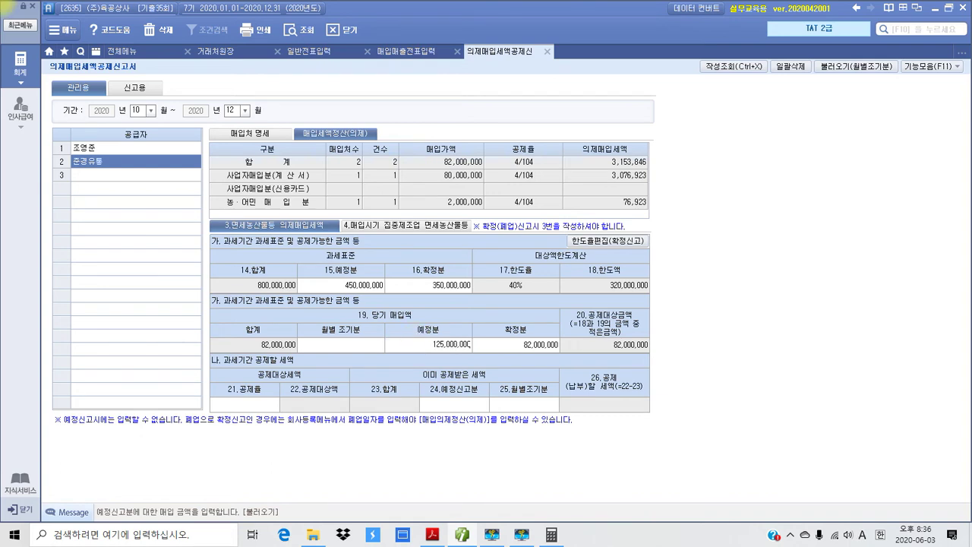
key("Return")
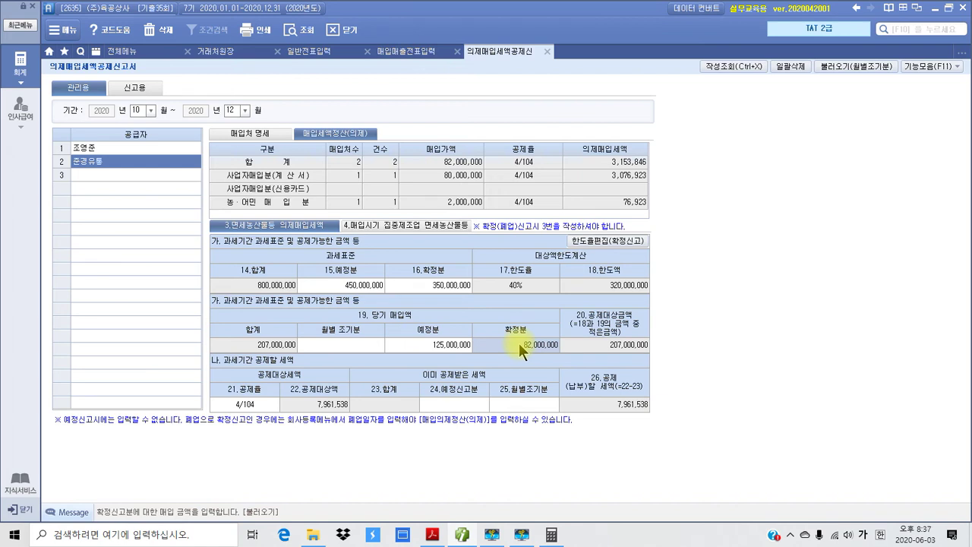
Step: Recheck both suppliers' 매입처 명세 against the 예정분 and 확정분 amounts under 당기 매입액 in 매입세액정산(의제)
left_click(265, 135)
left_click(130, 149)
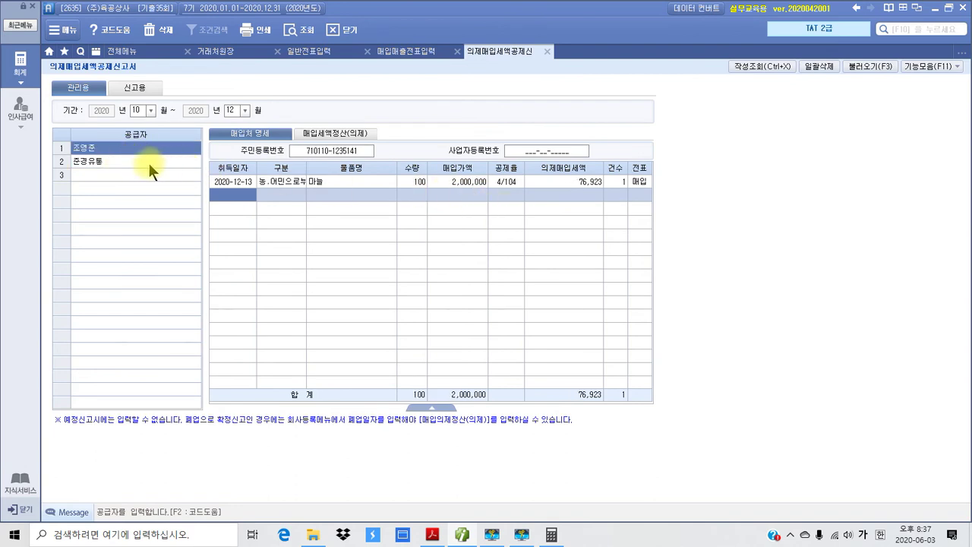
left_click(149, 163)
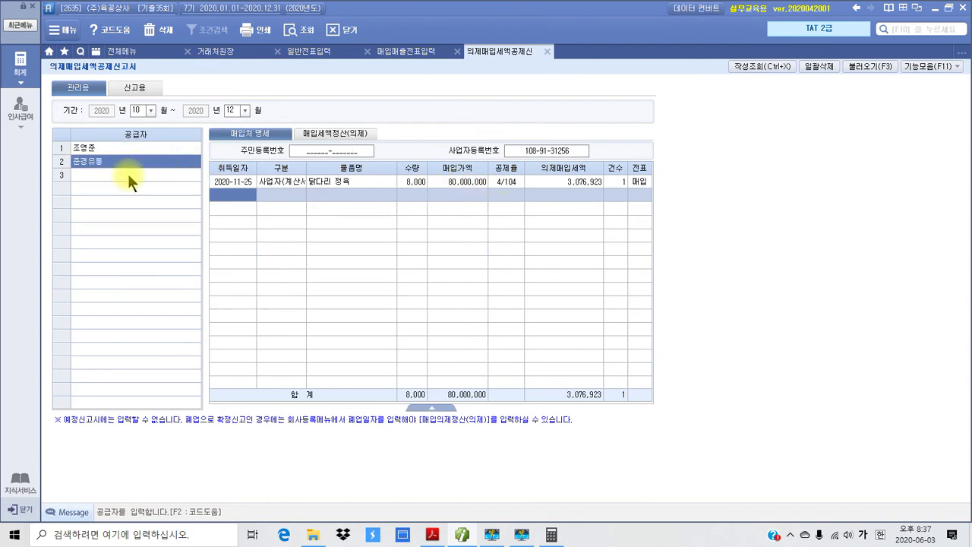
left_click(326, 137)
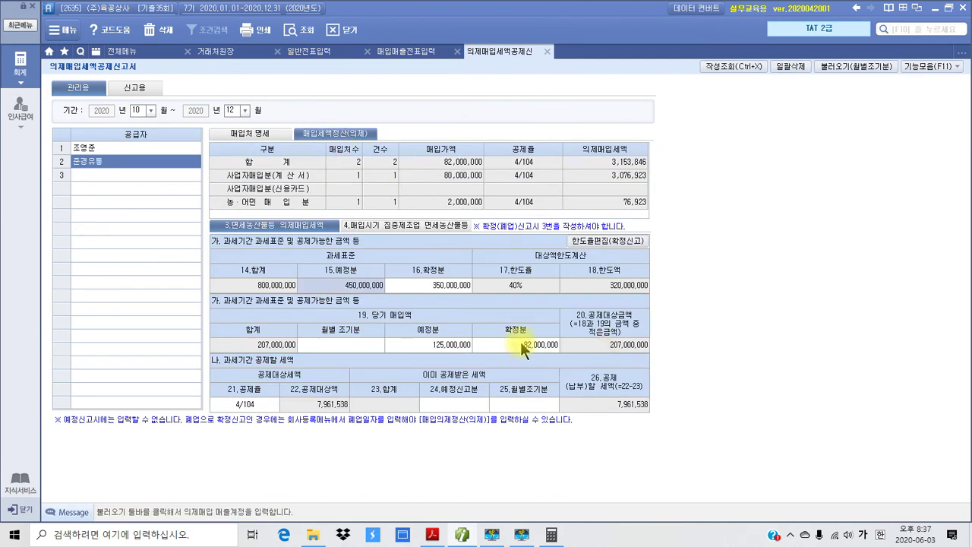
left_click(433, 344)
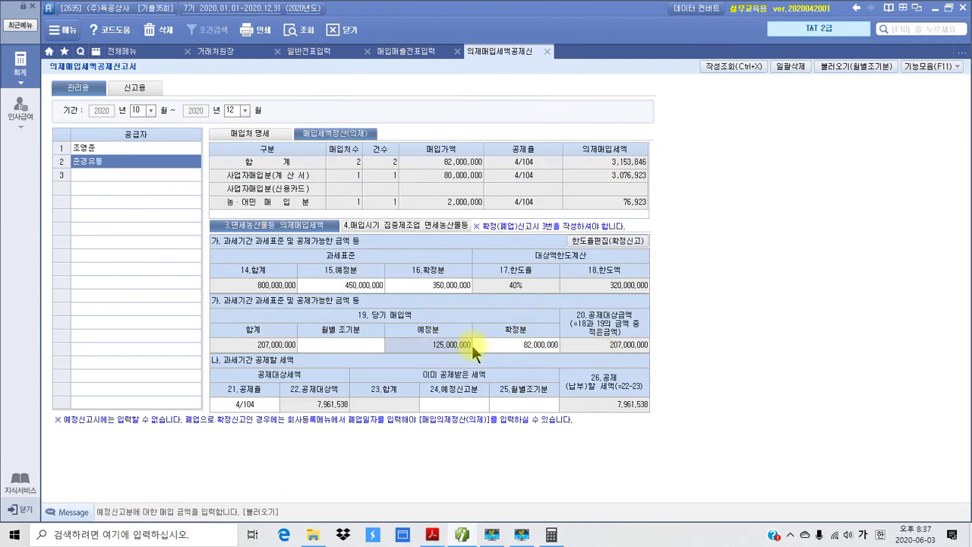
left_click(501, 346)
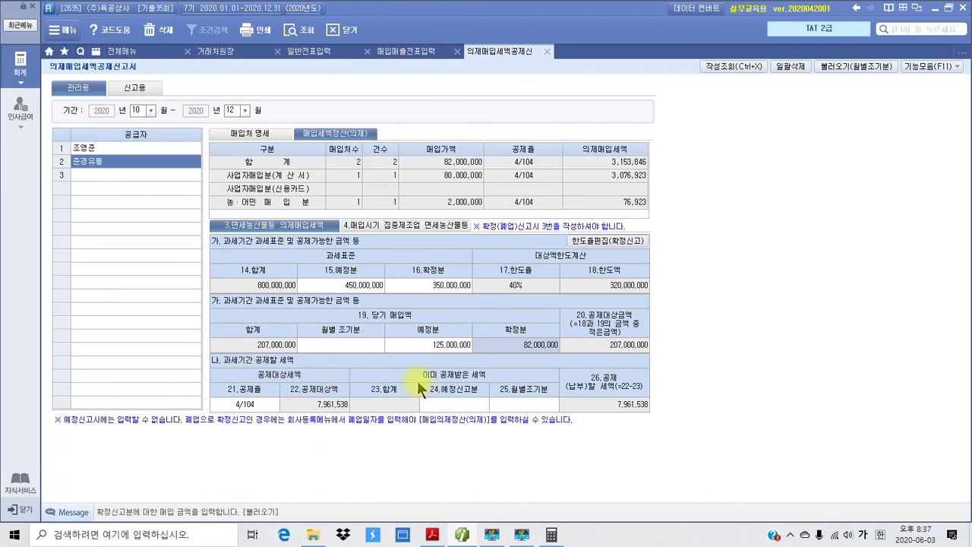
Step: Look up the 예정신고 시 의제매입세액공제액 in the PDF and enter 4,807,692 as 24.예정신고분 in the accounting program
left_click(449, 403)
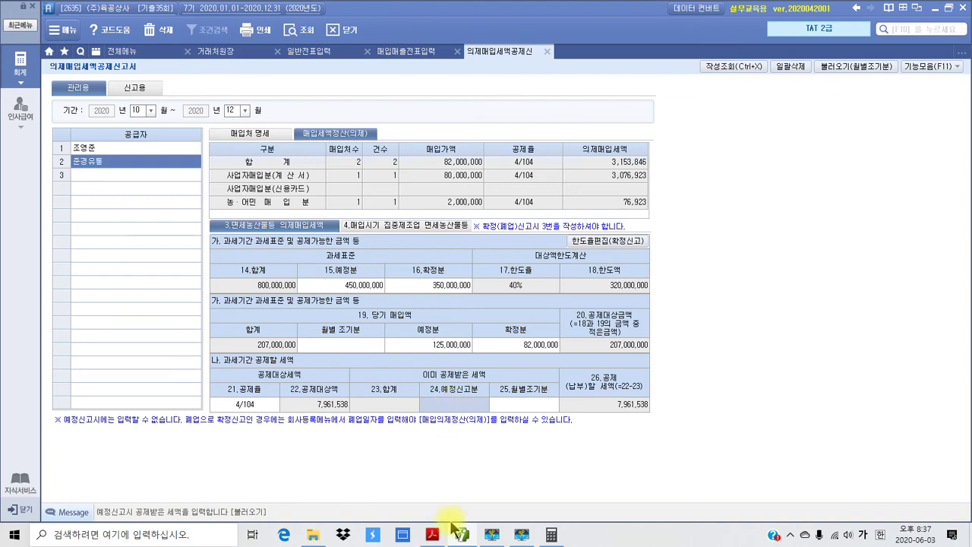
left_click(432, 535)
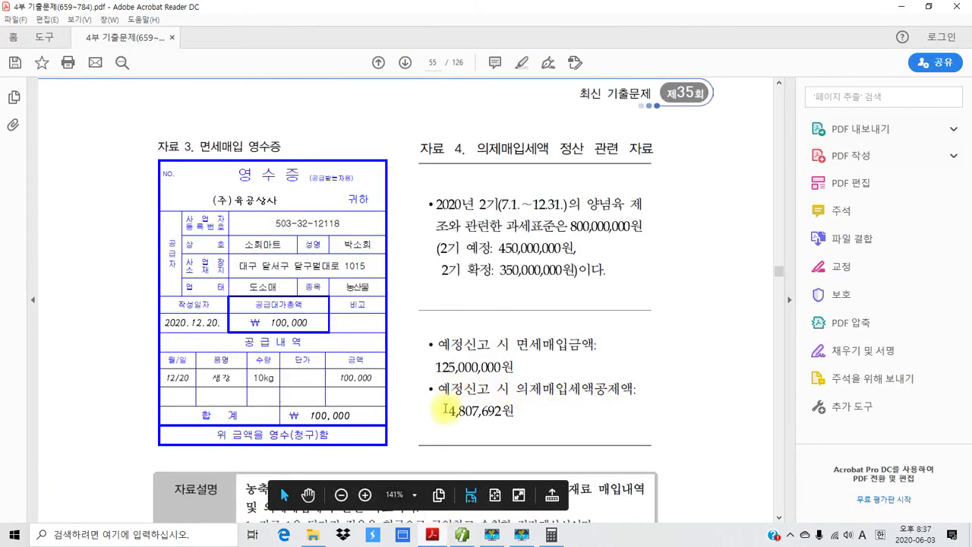
left_click_drag(448, 410, 494, 416)
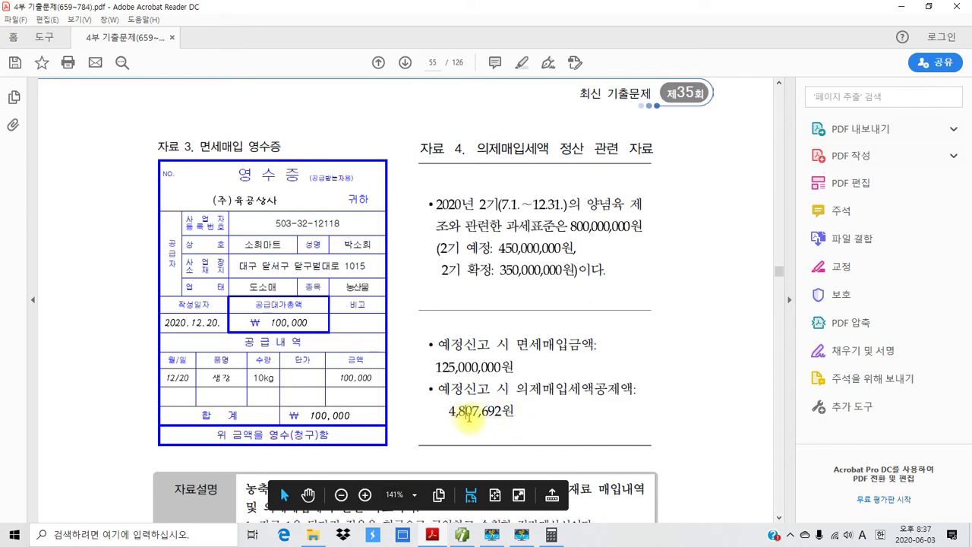
left_click(465, 416)
left_click(463, 536)
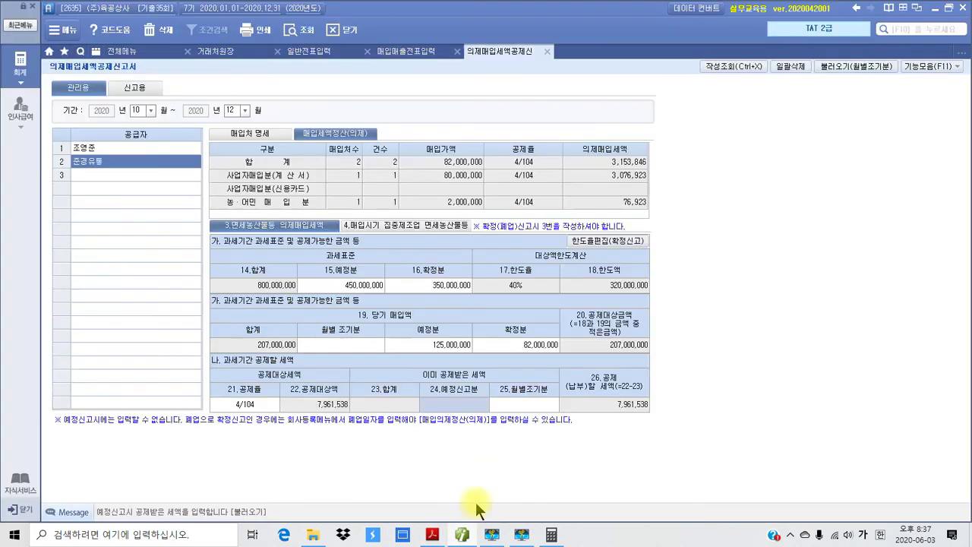
left_click(450, 401)
type("4,807")
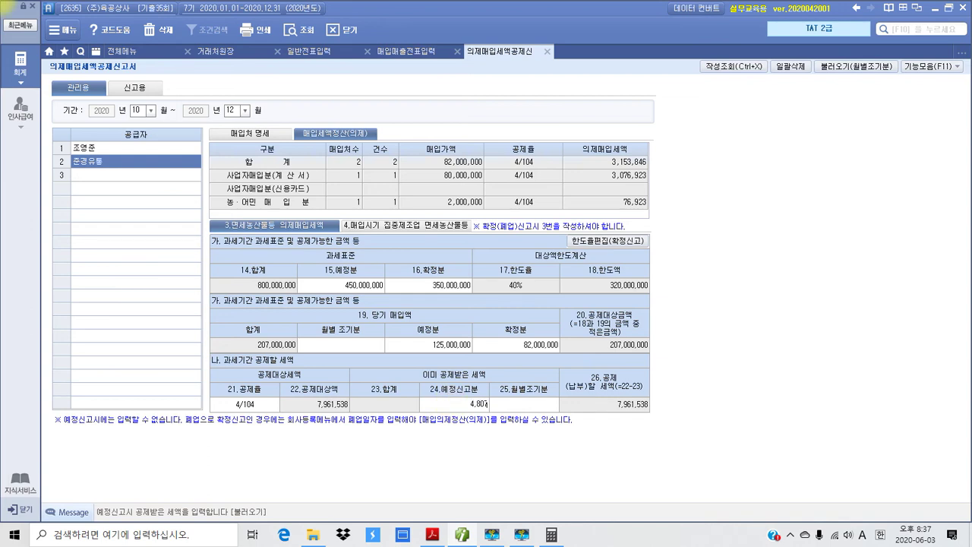
type(",693")
key("Return")
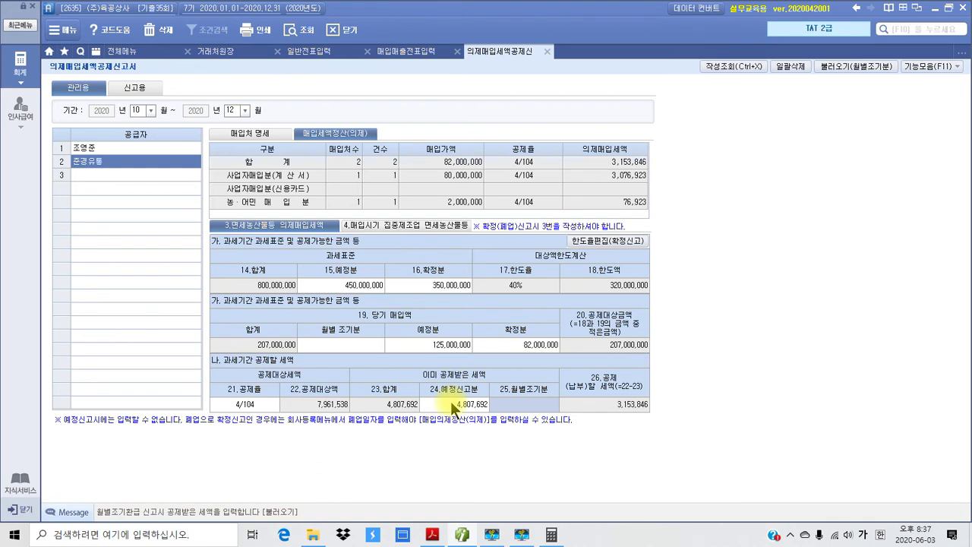
left_click_drag(295, 122, 385, 139)
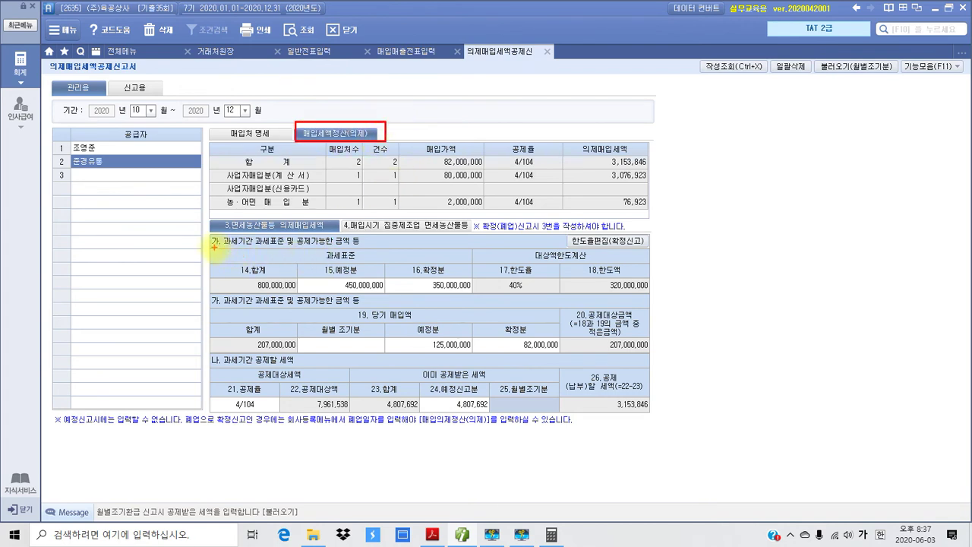
left_click_drag(205, 238, 486, 299)
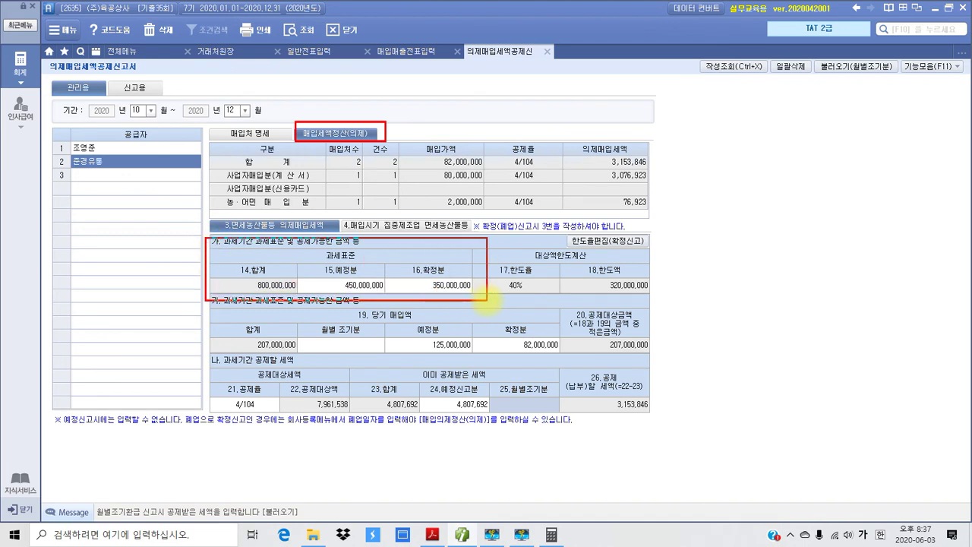
mouse_move(372, 263)
left_mouse_down()
mouse_move(430, 270)
mouse_move(442, 262)
left_mouse_up()
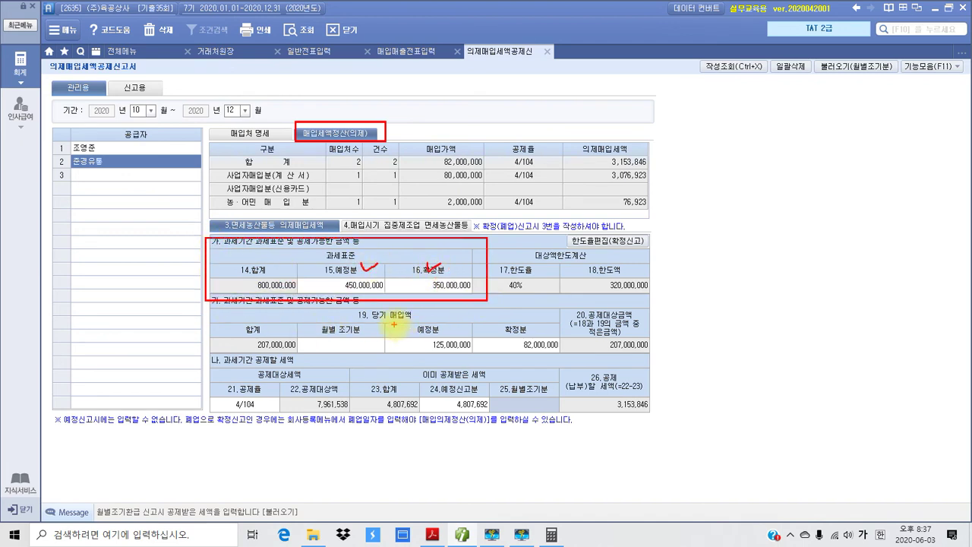
mouse_move(389, 322)
left_mouse_down()
mouse_move(425, 350)
mouse_move(579, 358)
left_mouse_up()
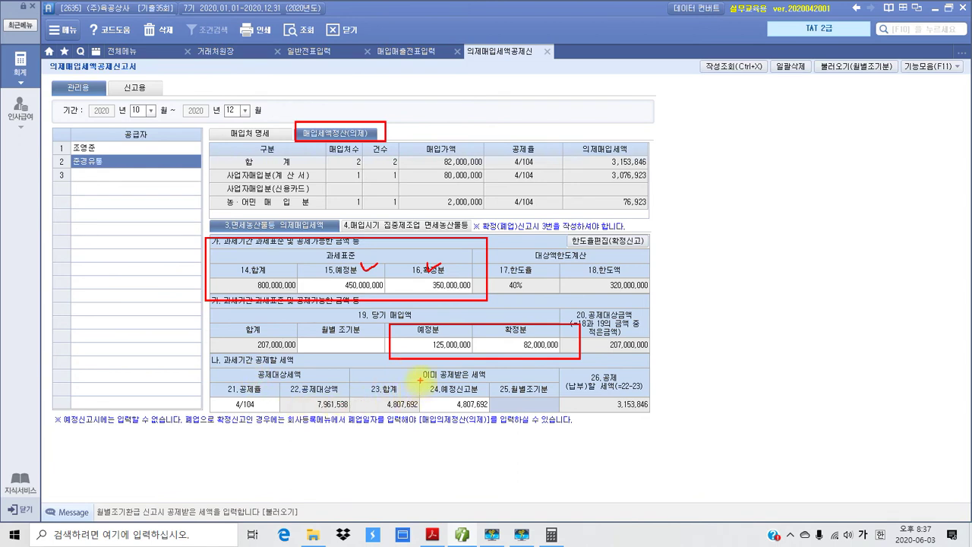
left_click_drag(420, 380, 489, 418)
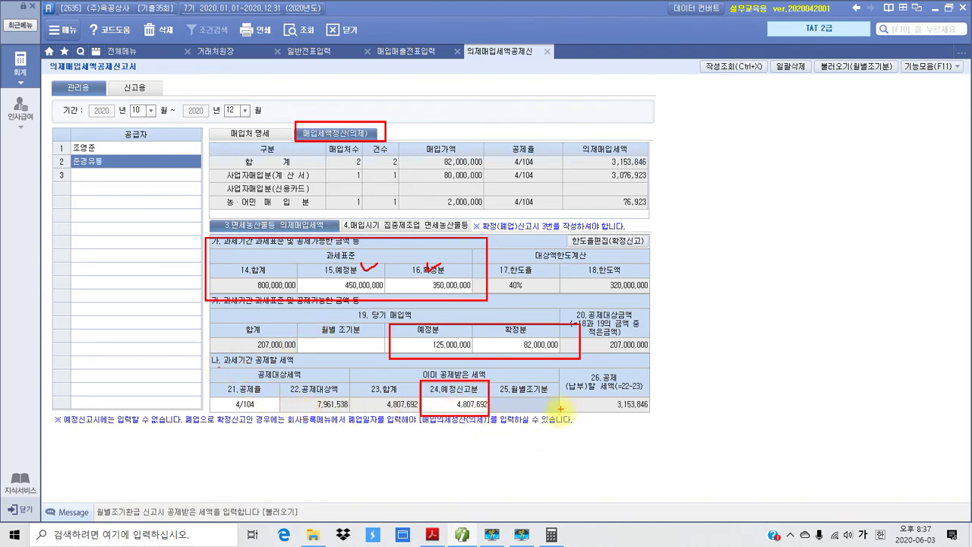
key("Escape")
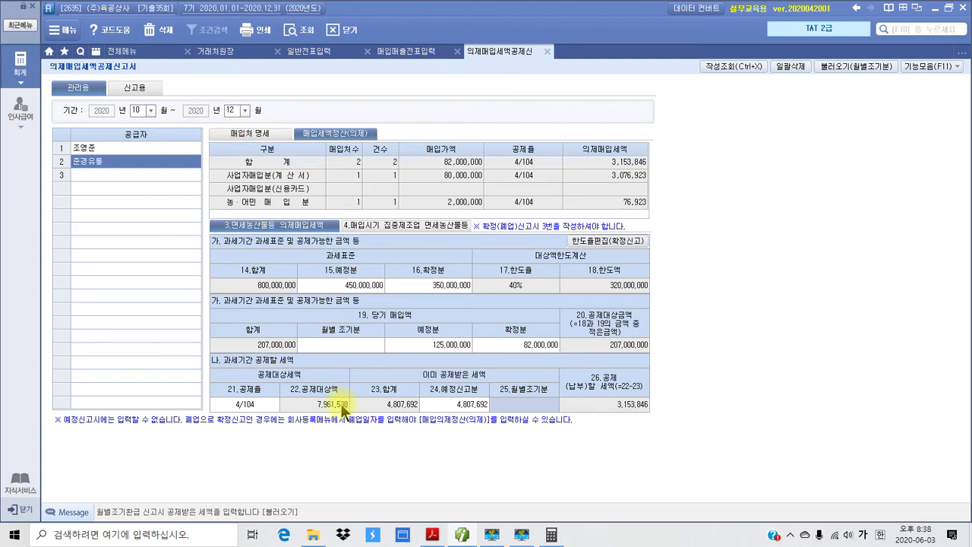
Step: Check 26.공제(납부)할 세액 in 매입세액정산(의제), and read 평가문제 item 3 in the exam PDF
left_click(613, 404)
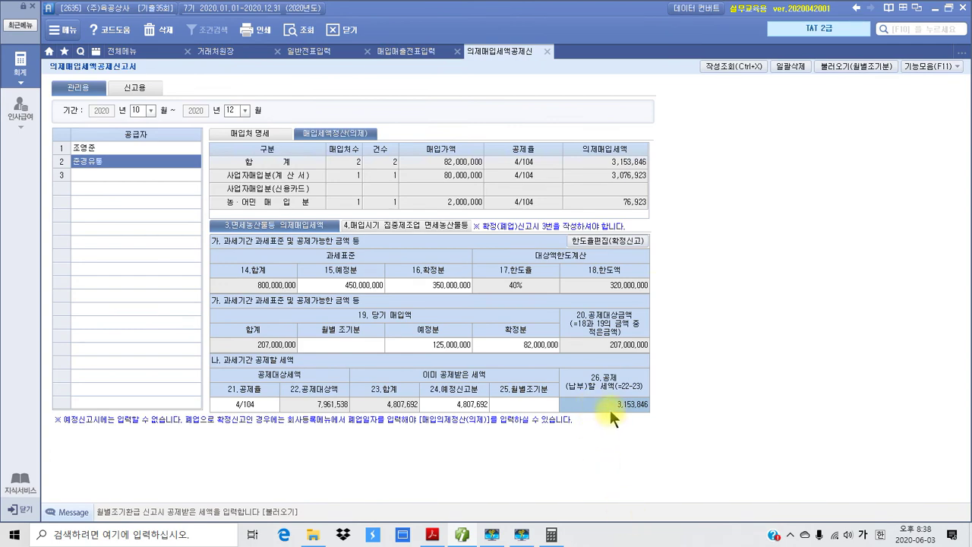
left_click(463, 535)
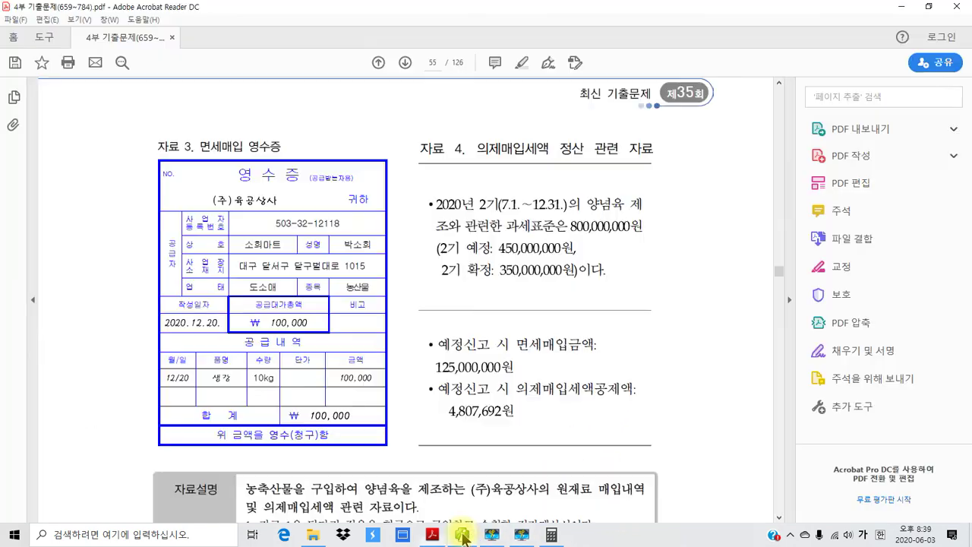
scroll(480, 437, "down", 10)
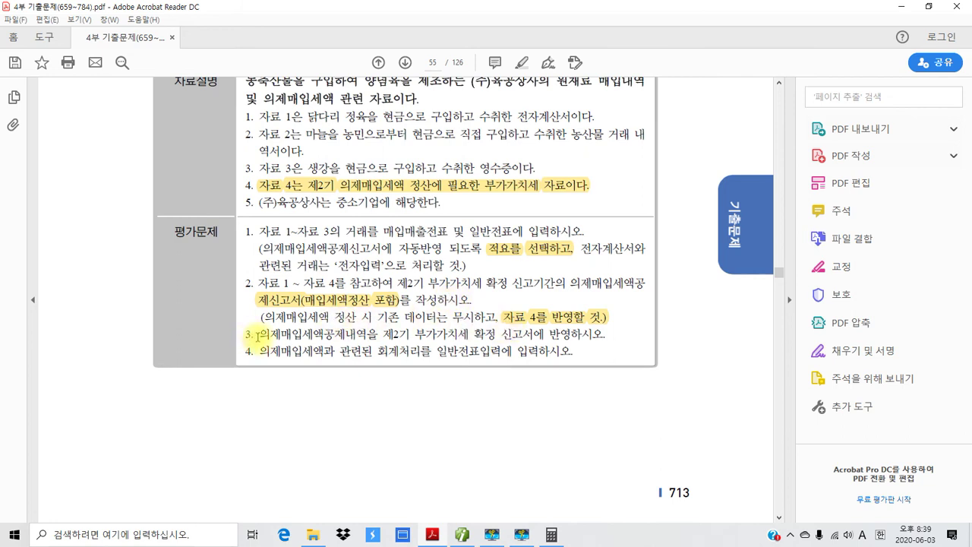
left_click_drag(259, 334, 580, 340)
left_click(580, 340)
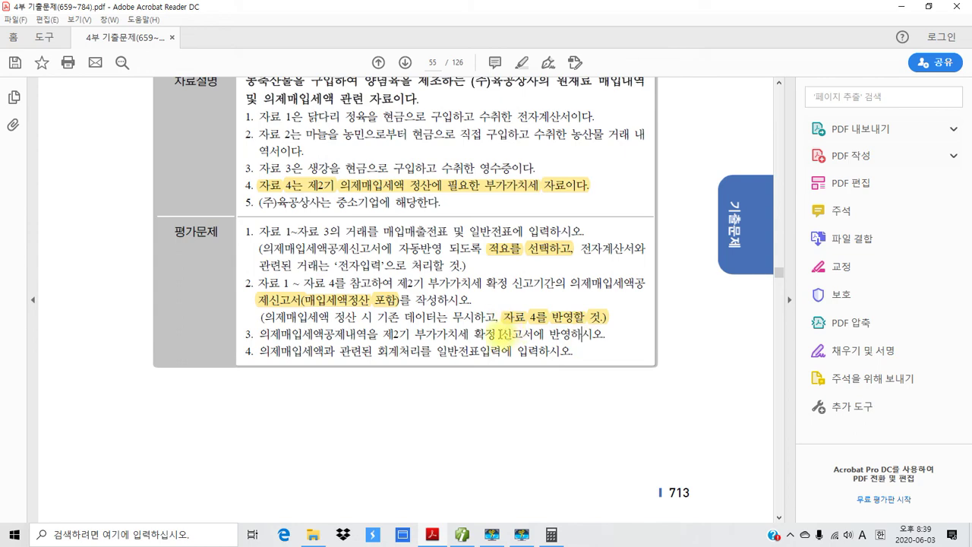
Step: Switch to the accounting program and load the 부가가치세신고서 for October 1 to December 31, 2020 as 정기신고
left_click(462, 533)
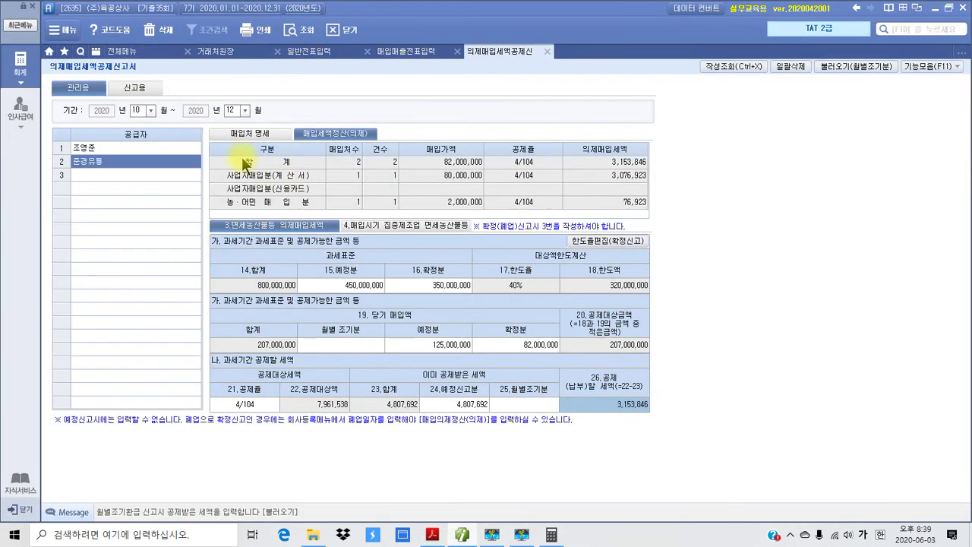
left_click(132, 51)
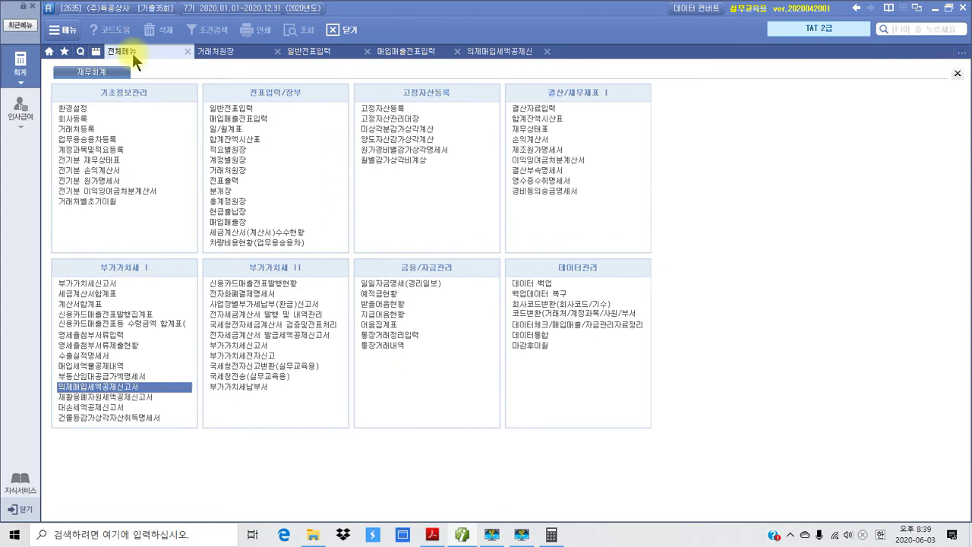
left_click(79, 284)
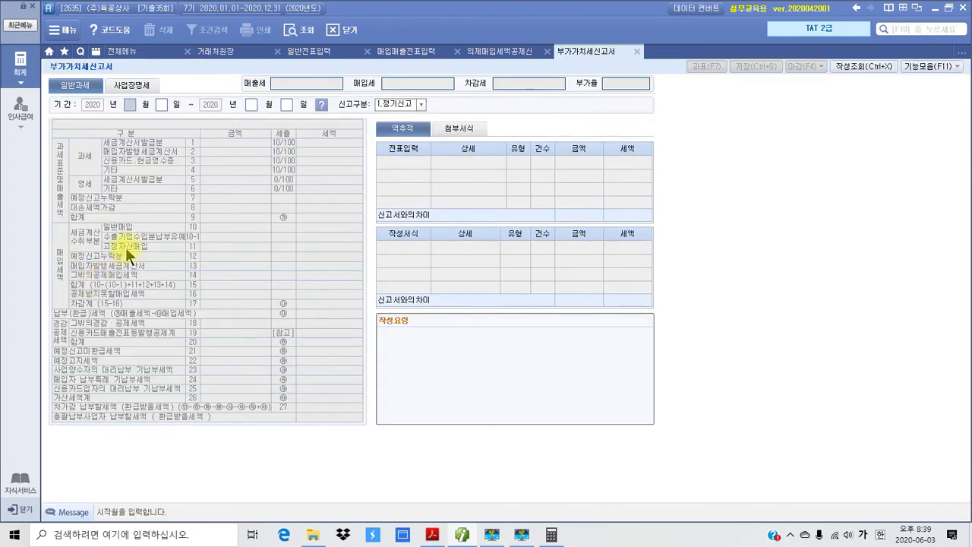
type("10")
key("Return")
key("Return")
type("12")
key("Return")
key("Return")
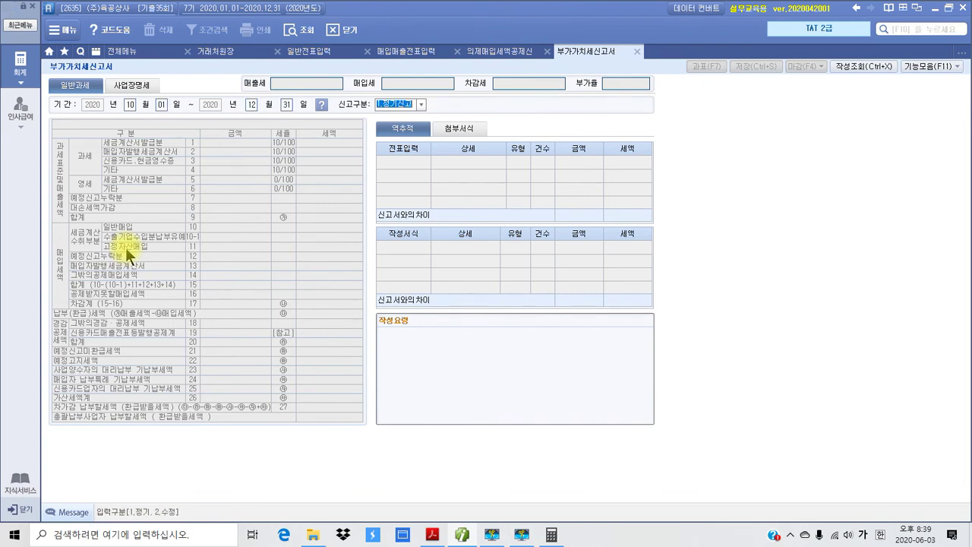
key("Return")
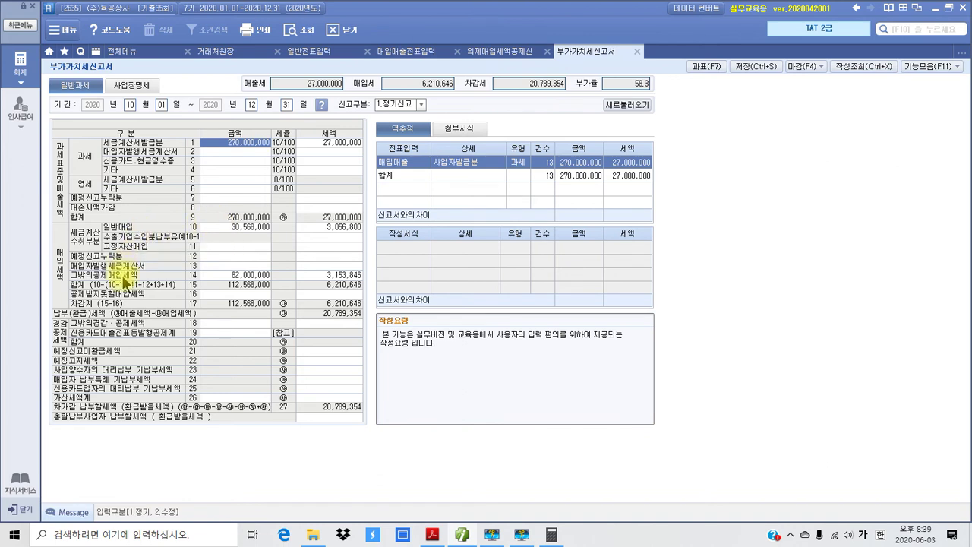
Step: Check the amount and tax of line 14.그밖의공제매입세액 against the source forms and save the VAT return
left_click(222, 276)
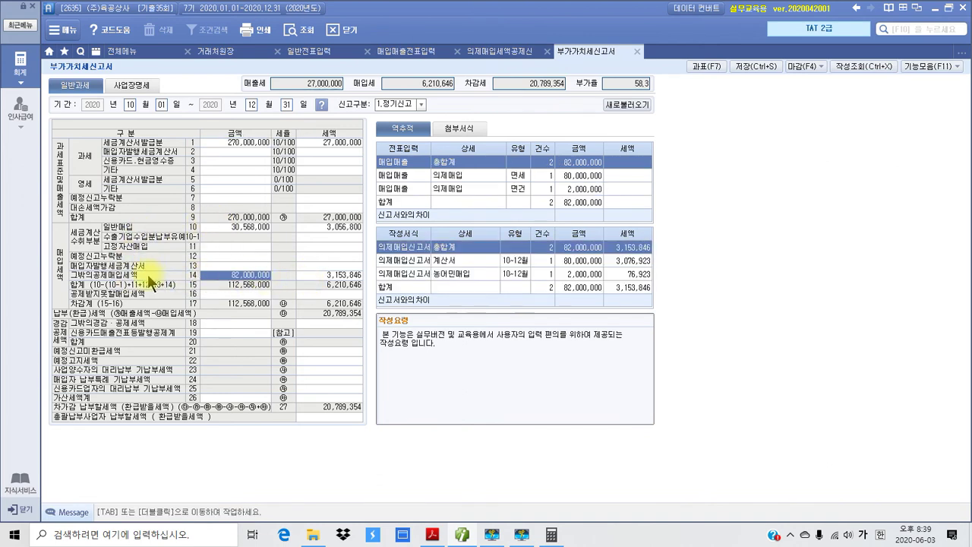
left_click(325, 276)
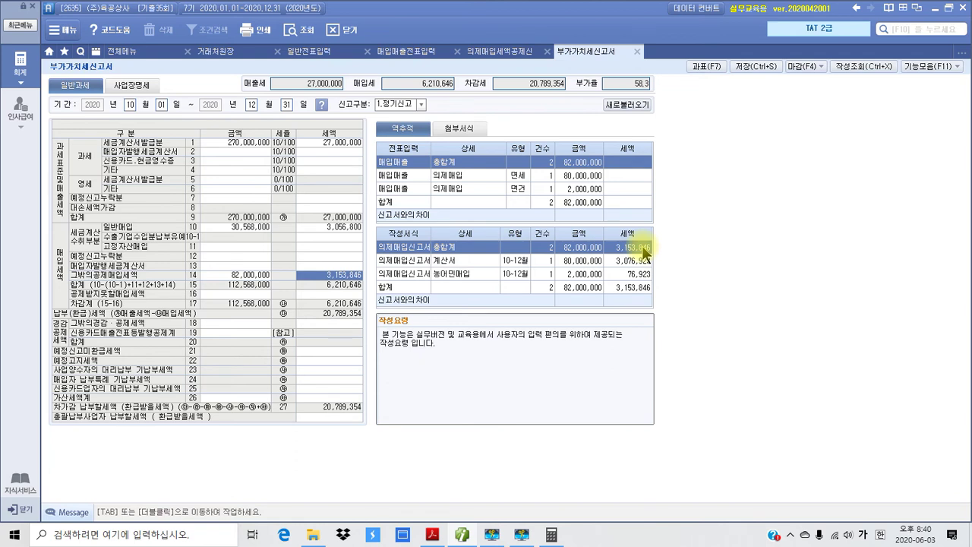
left_click(761, 63)
left_click(485, 295)
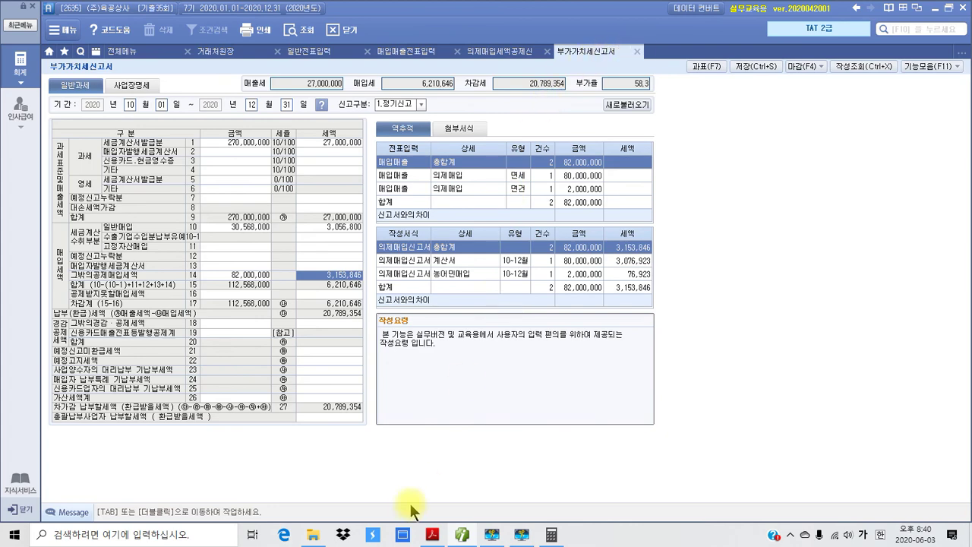
Step: Switch to the exam PDF and highlight "회계처리를 일반전표입력에" in 평가문제 item 4
left_click(432, 535)
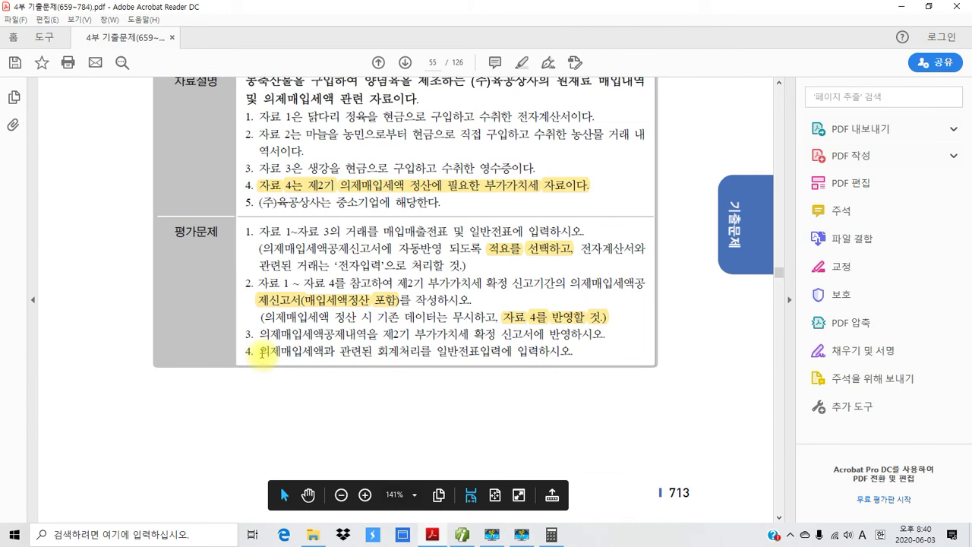
left_click_drag(379, 353, 512, 354)
right_click(478, 356)
left_click(501, 393)
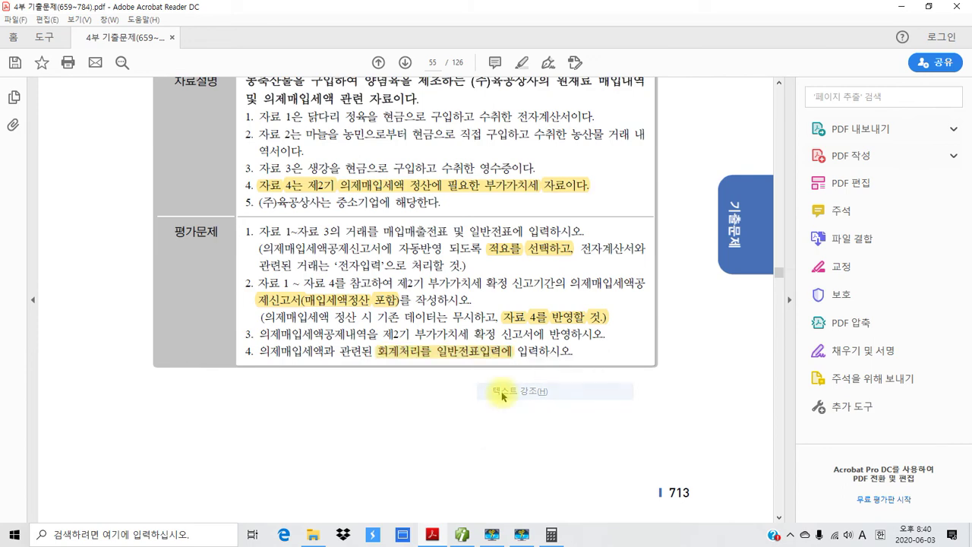
Step: Recheck 26.공제(납부)할 세액 in the accounting program's 의제매입세액공제신고서, and open 일반전표입력 for December 31
left_click(462, 535)
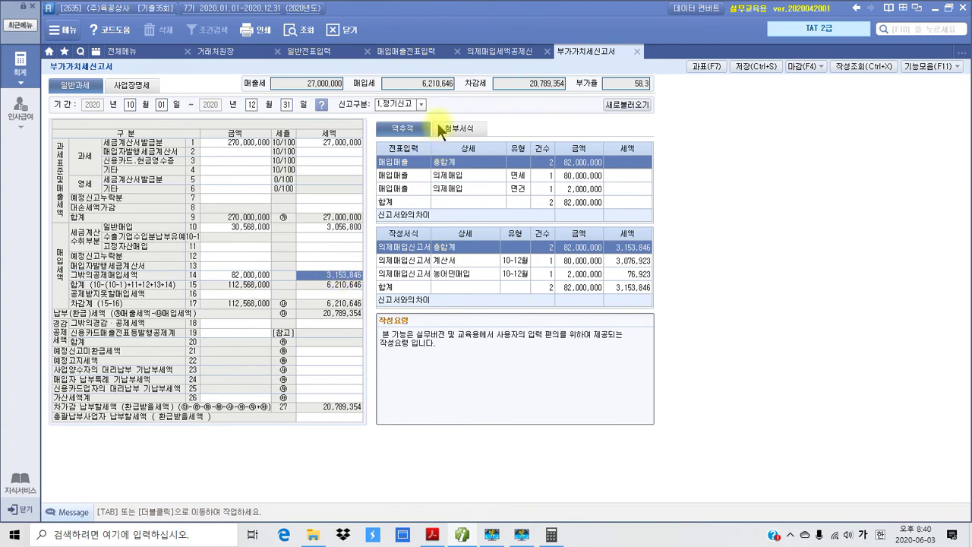
left_click(480, 51)
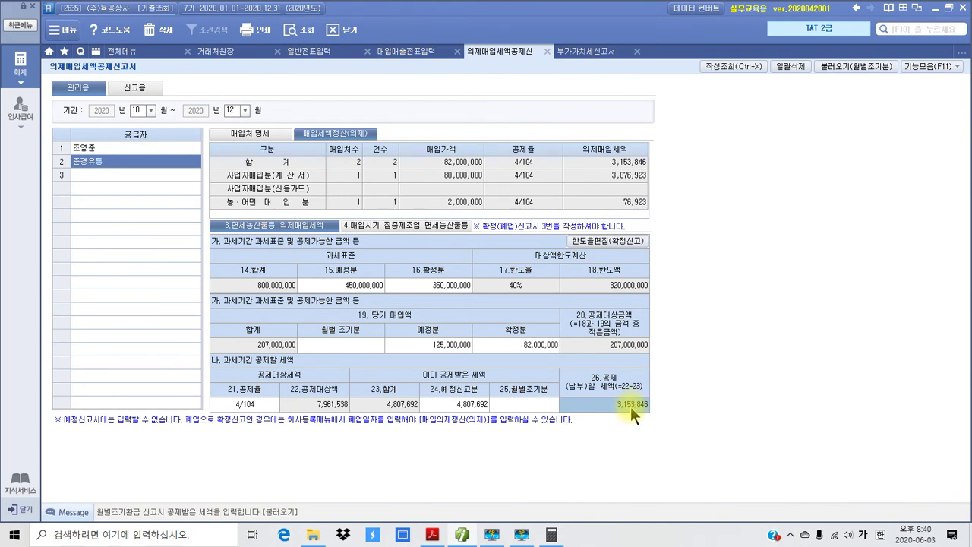
left_click(305, 48)
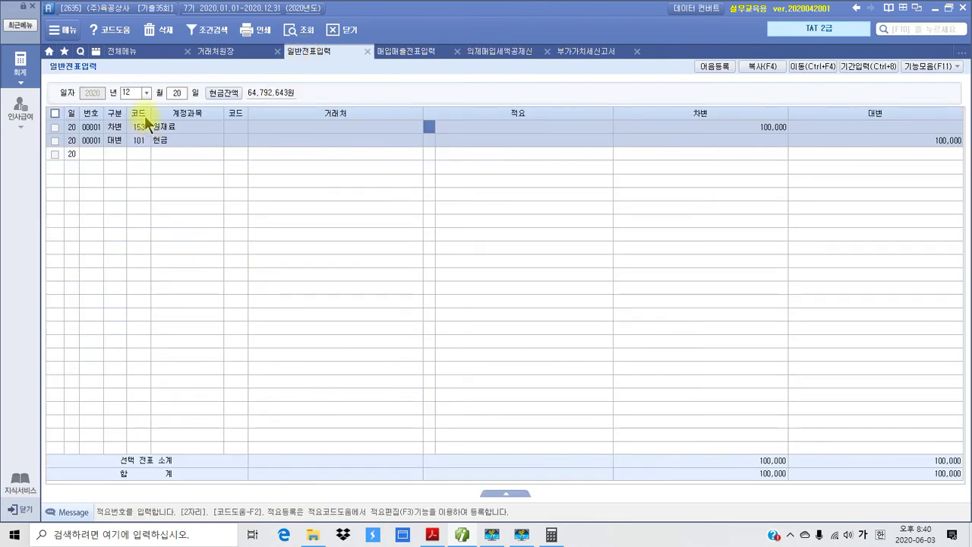
left_click(179, 92)
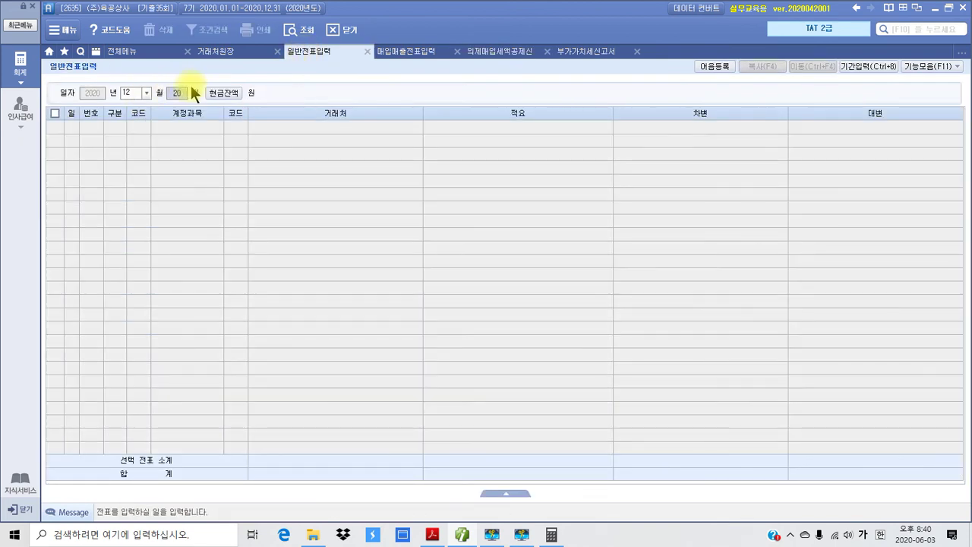
type("31")
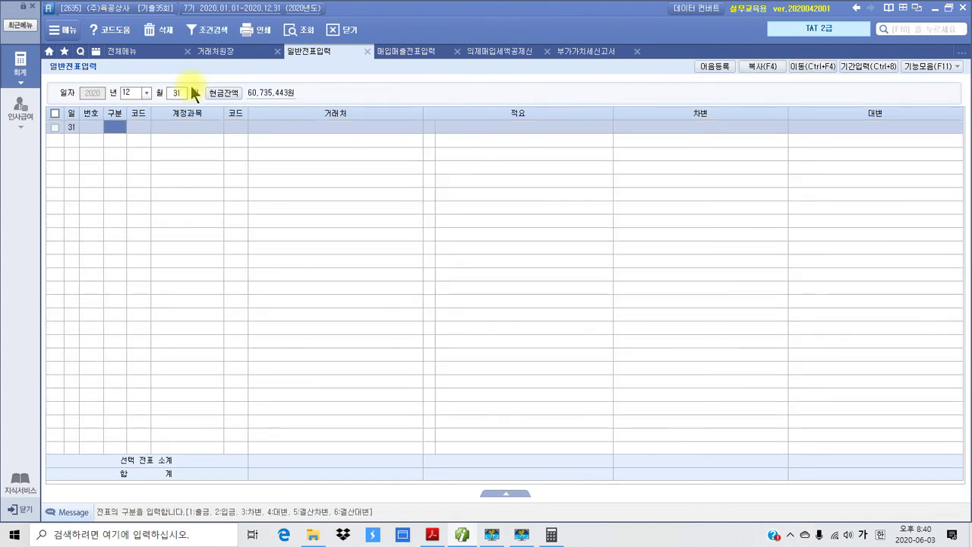
Step: Enter a 차변 line for account 135 부가세대급금 with an amount of 3,153,846
type("3")
key("Return")
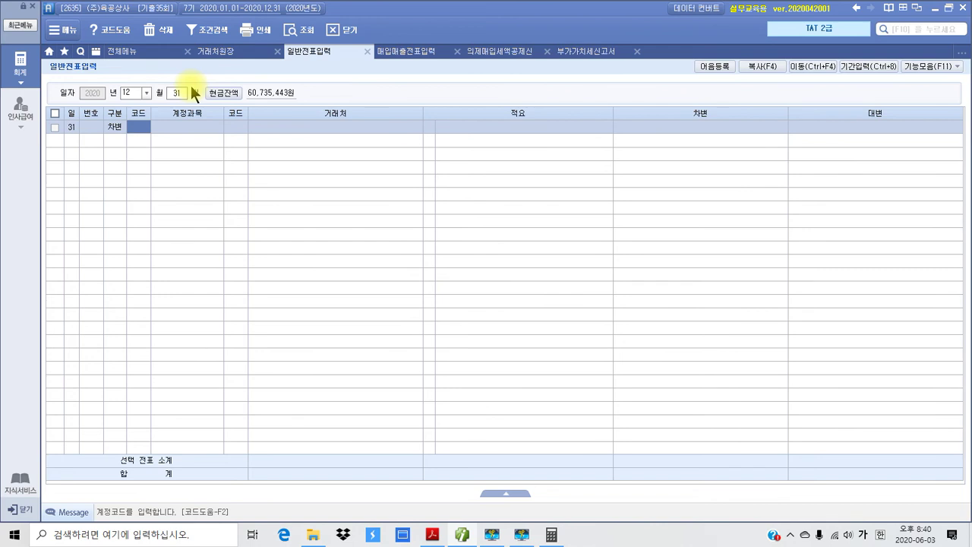
type("부가")
key("Return")
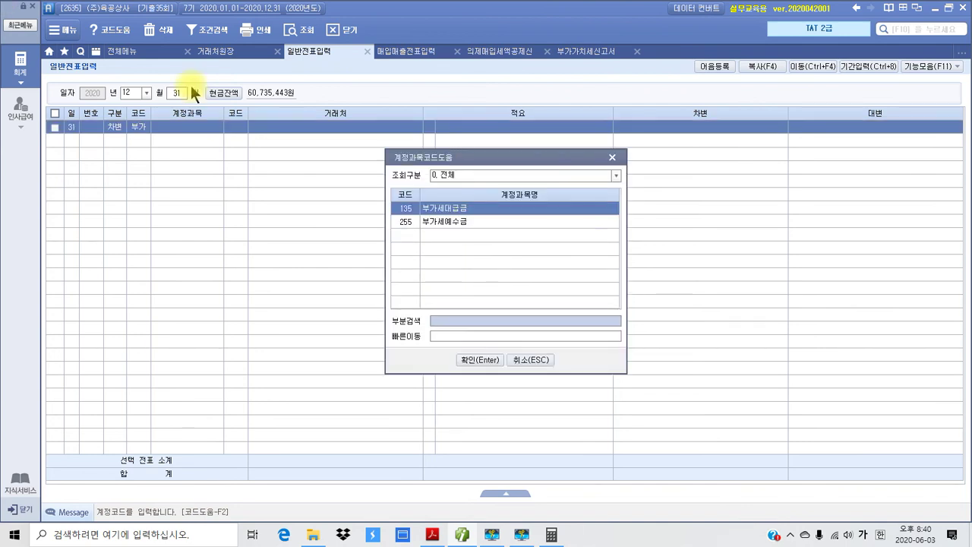
key("Return")
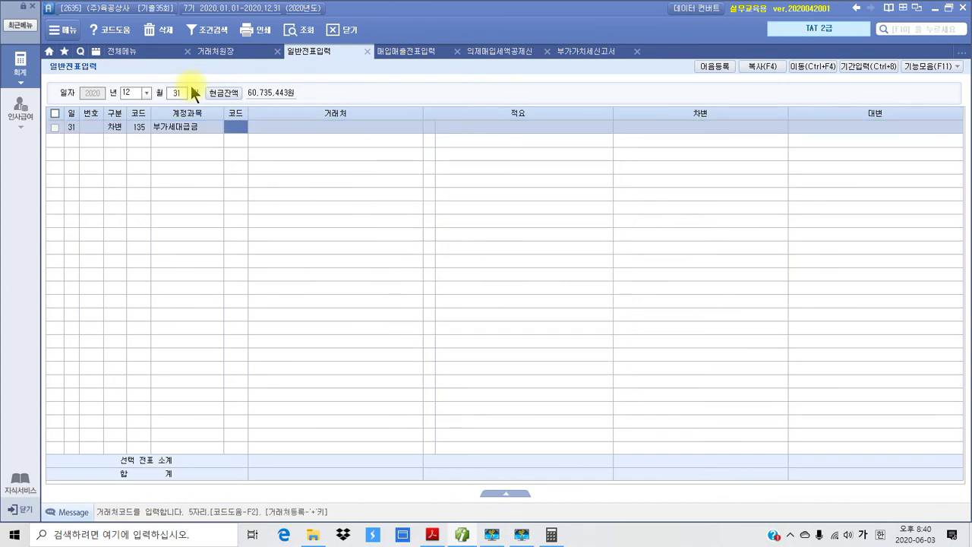
key("Return")
key("Return")
key("Return")
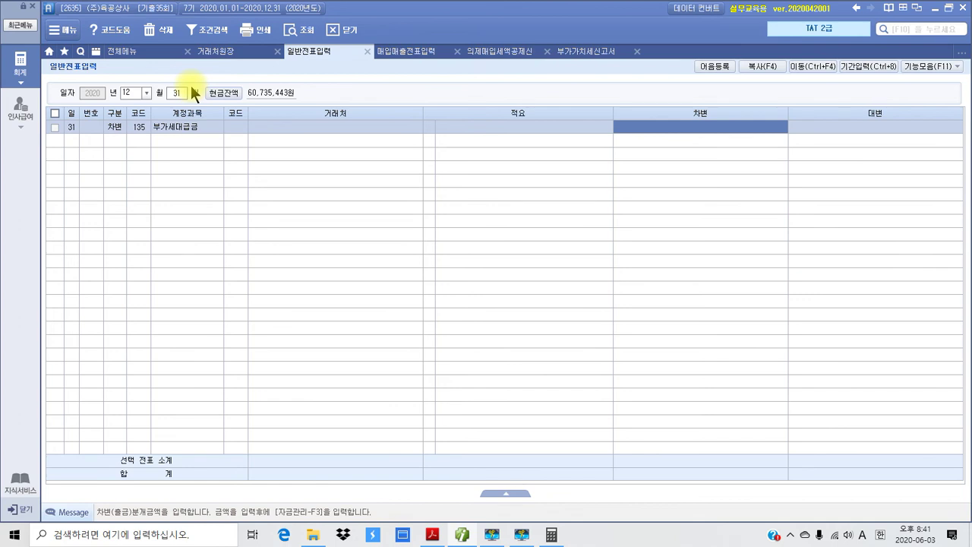
type("3153")
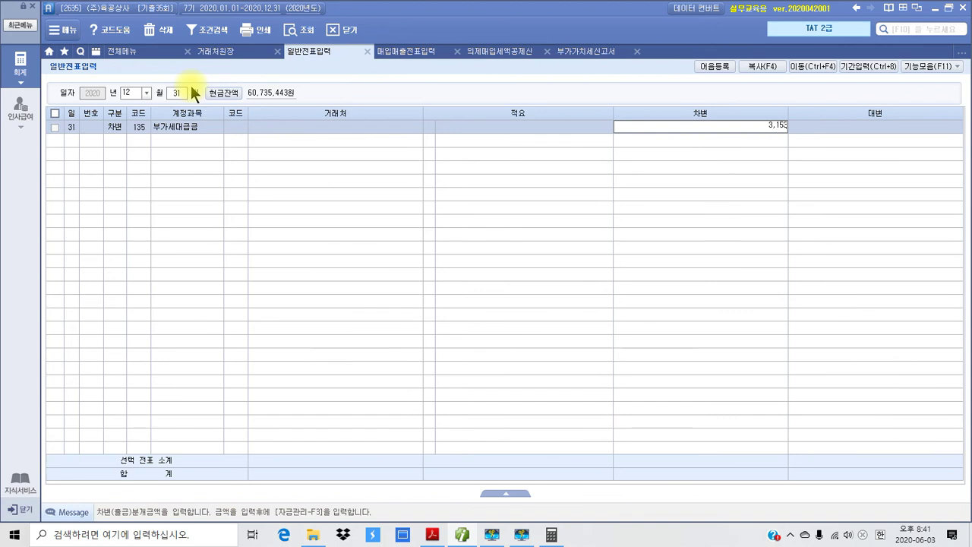
type("846")
key("Return")
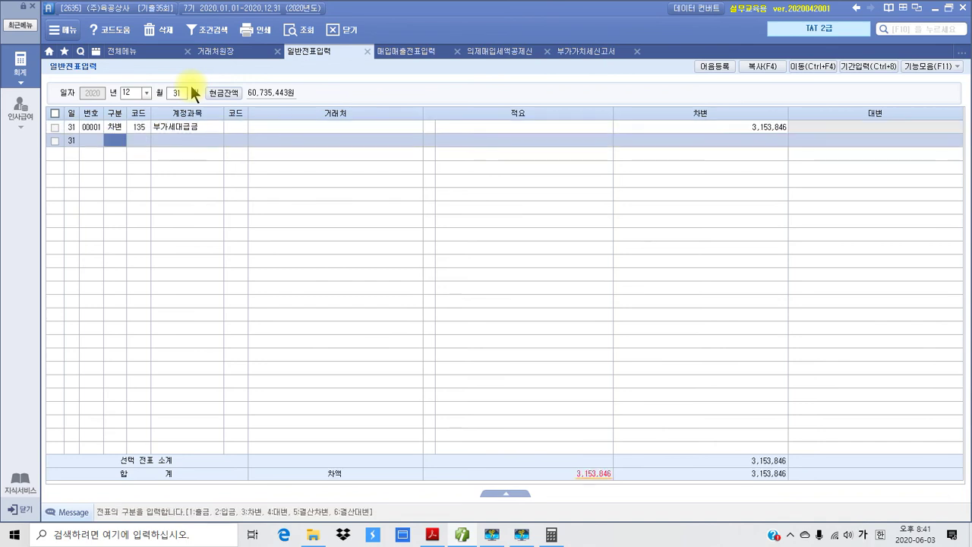
Step: Enter a 대변 line for account 153 원재료 with an amount of 3,153,846
type("4")
key("Return")
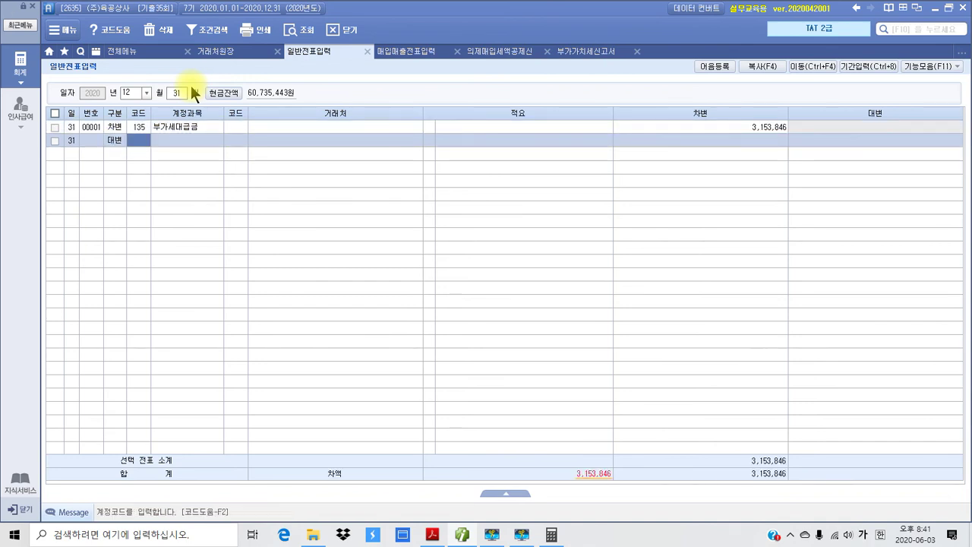
type("원재")
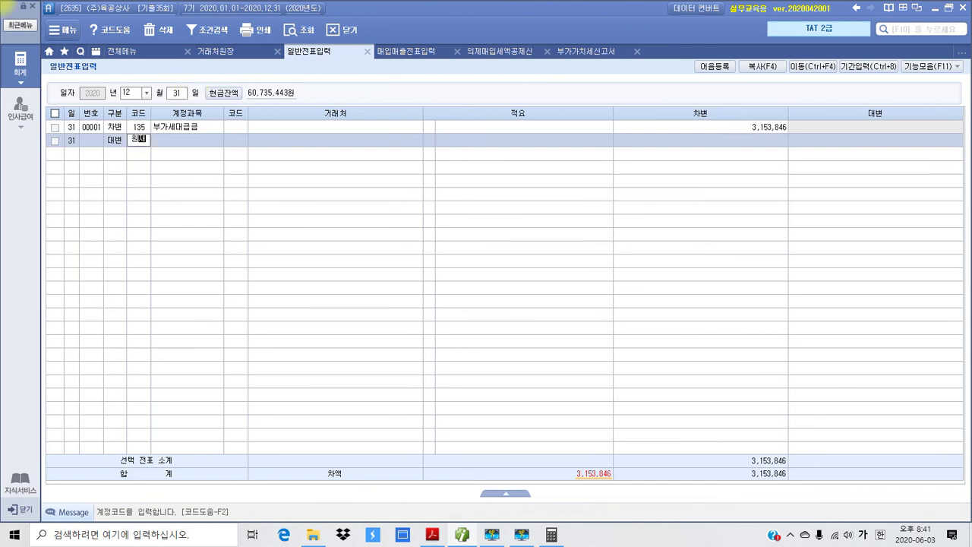
key("Return")
key("Return")
key("Return")
key("Return")
key("Return")
key("Return")
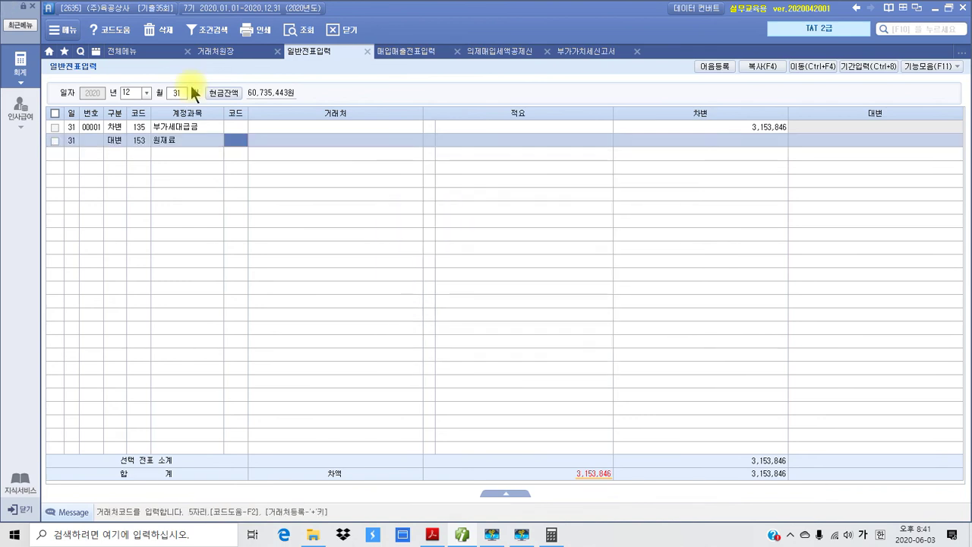
type("3,153")
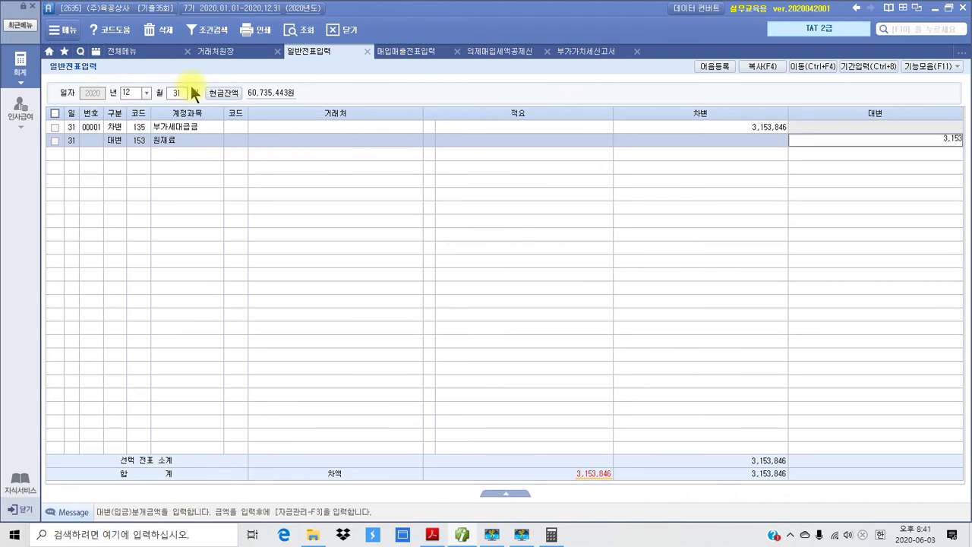
type(",846")
key("Return")
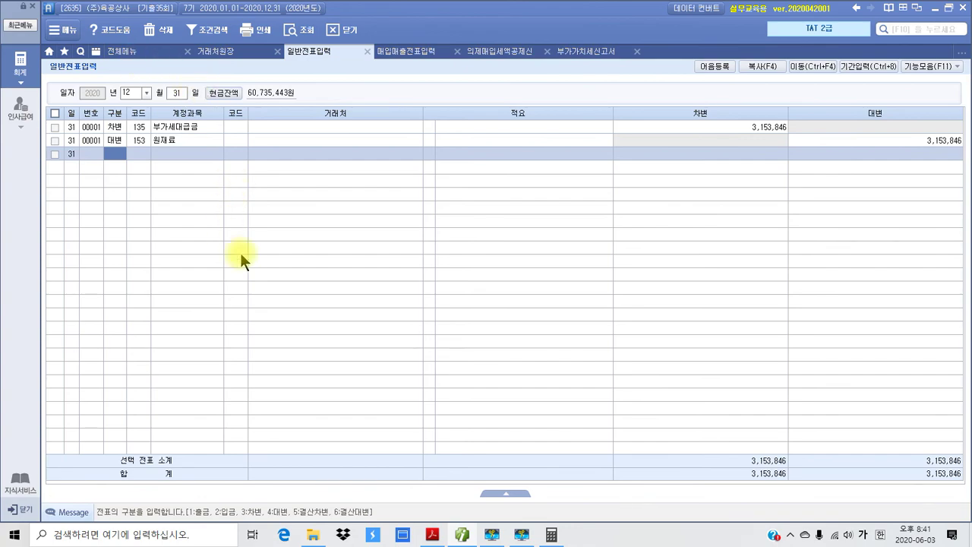
Step: Review 자료 4 and the 평가문제 items in the exam PDF, and recheck the December 31 voucher in the accounting program
left_click(463, 534)
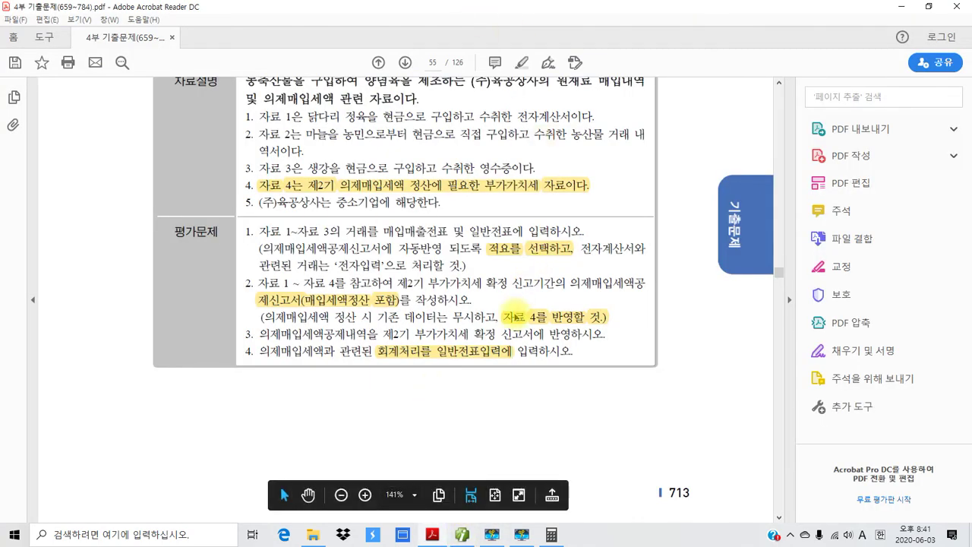
scroll(515, 313, "up", 10)
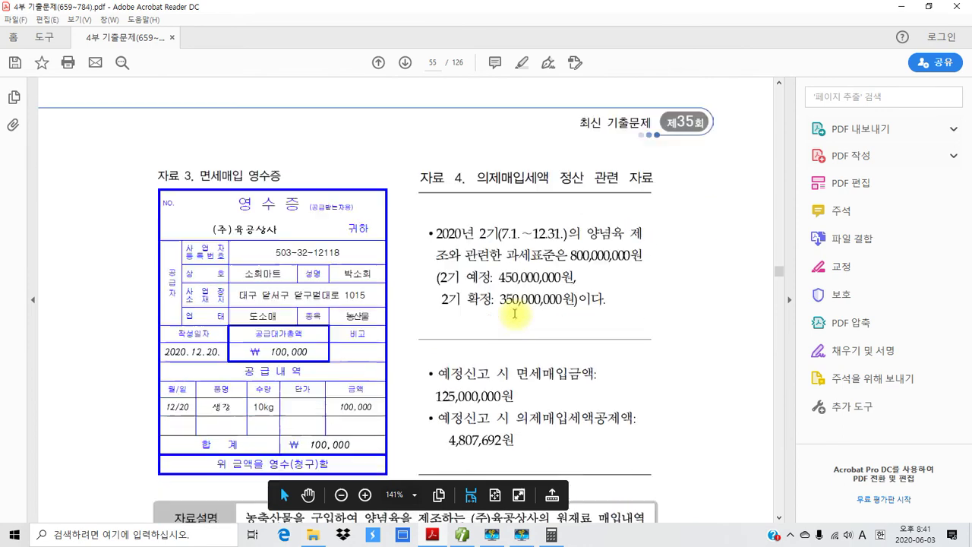
scroll(538, 334, "down", 9)
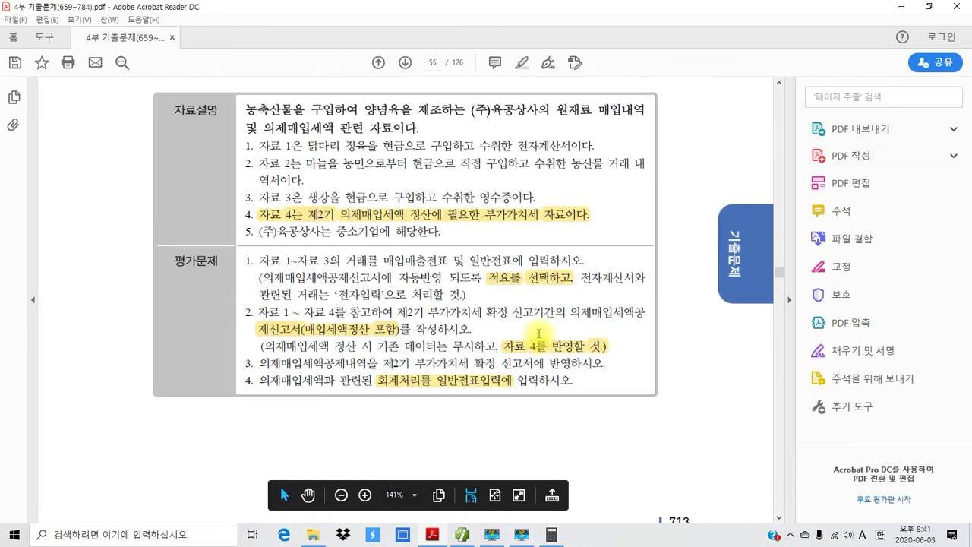
scroll(538, 334, "down", 4)
left_click(462, 534)
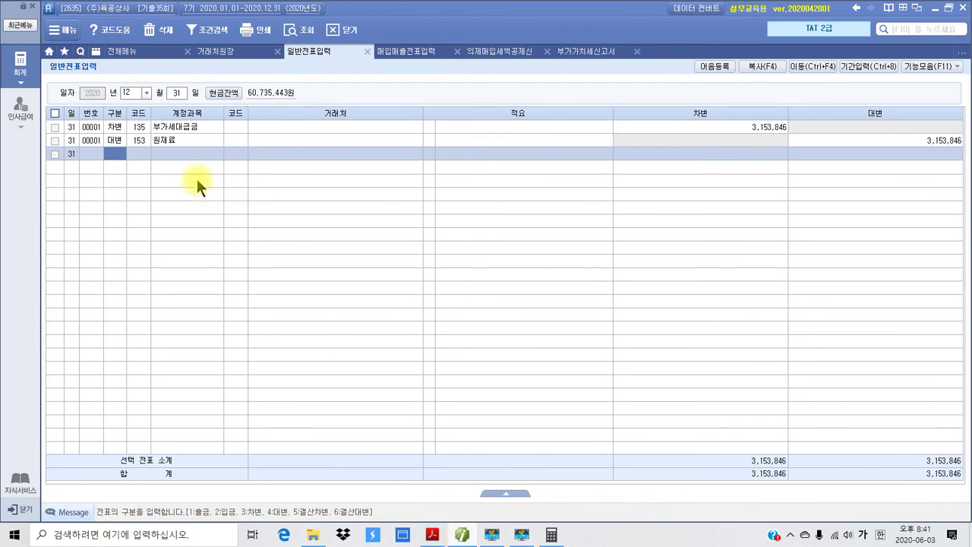
key("Up")
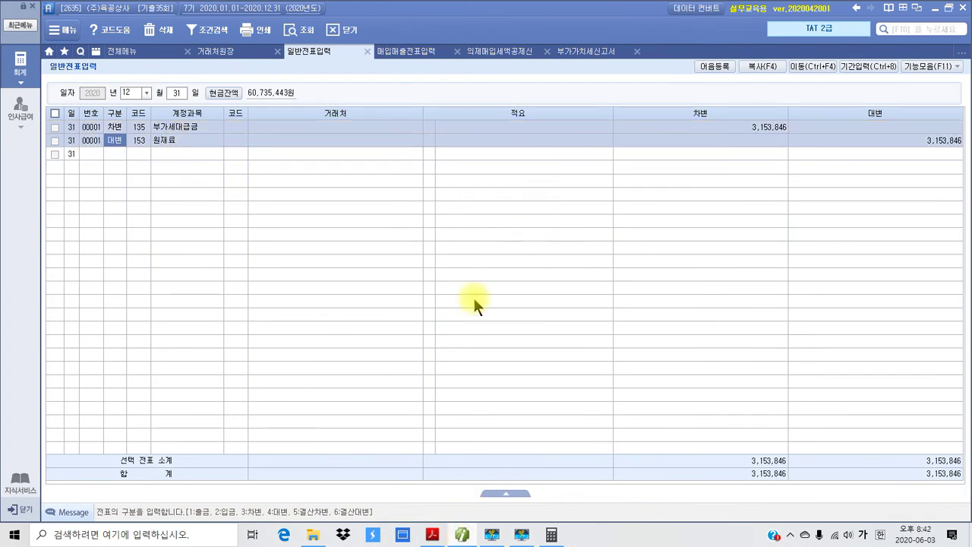
Step: Close the open voucher, deduction report, VAT return and 거래처원장 screens, leaving only 전체메뉴
left_click(365, 53)
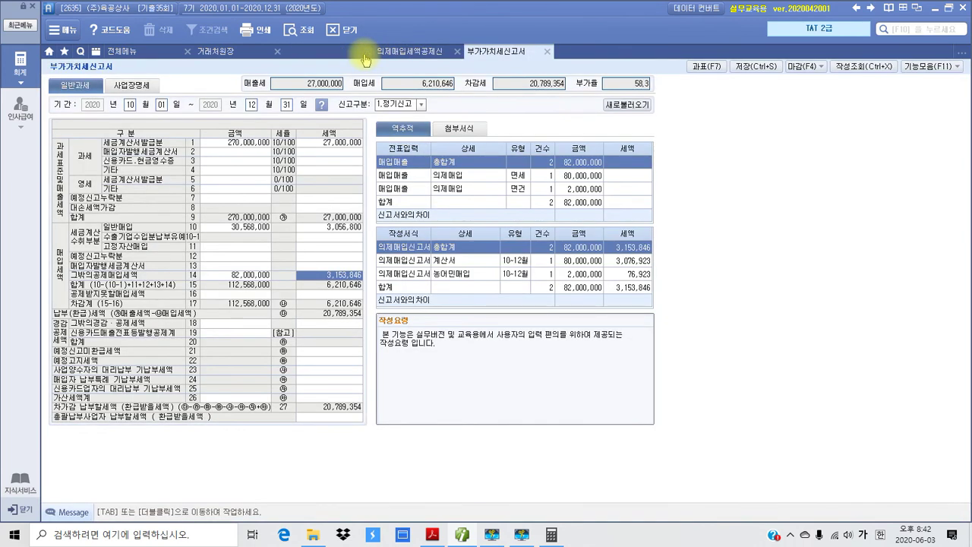
left_click(365, 53)
left_click(365, 54)
left_click(365, 53)
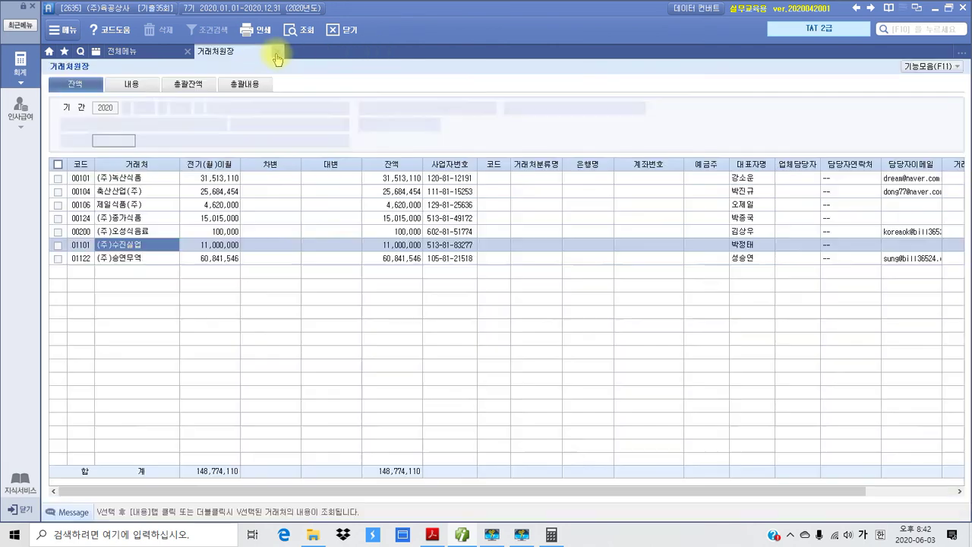
left_click(278, 51)
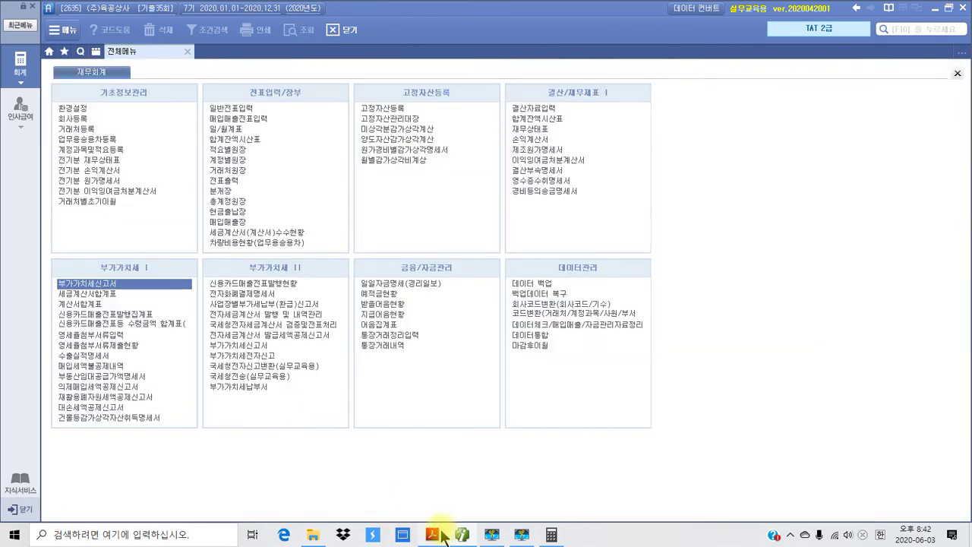
Step: Switch to the exam PDF and read 문제 3 결산, item 1 유가증권 및 외화평가, with its 단기매매증권명세서
left_click(432, 534)
scroll(386, 350, "down", 7)
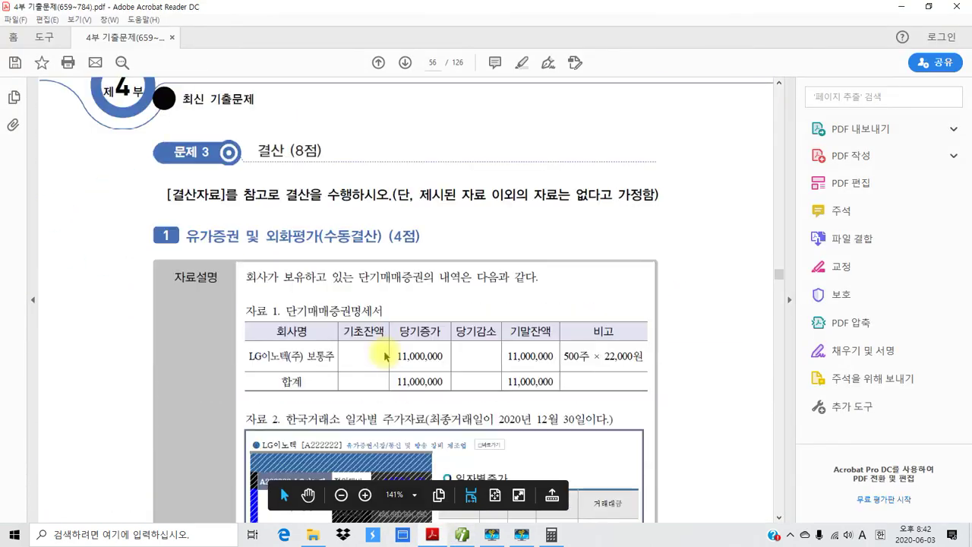
scroll(383, 366, "down", 3)
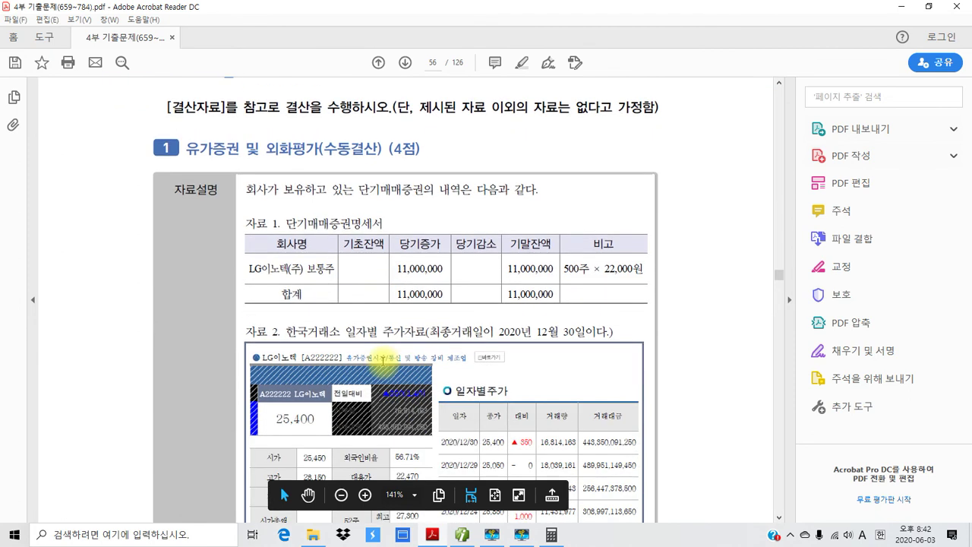
scroll(383, 366, "up", 3)
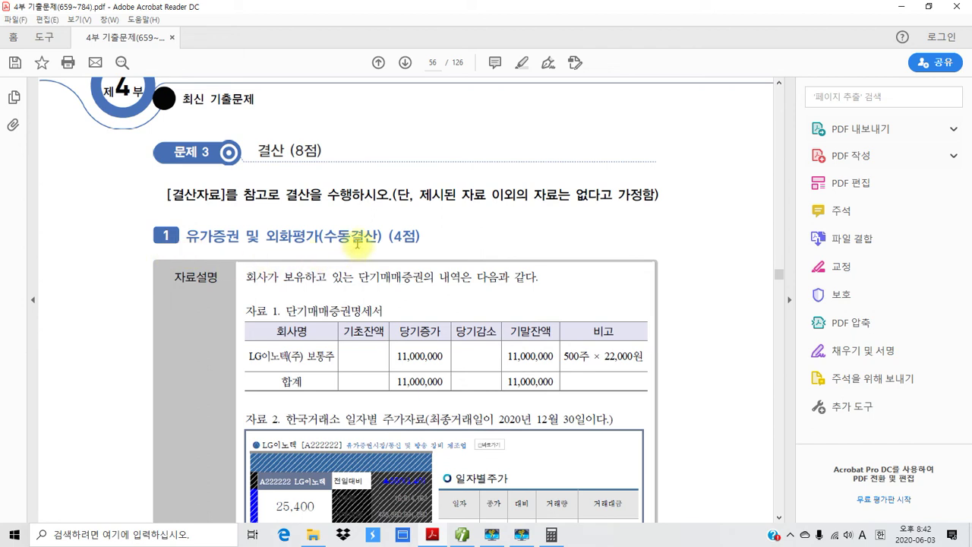
scroll(373, 250, "down", 1)
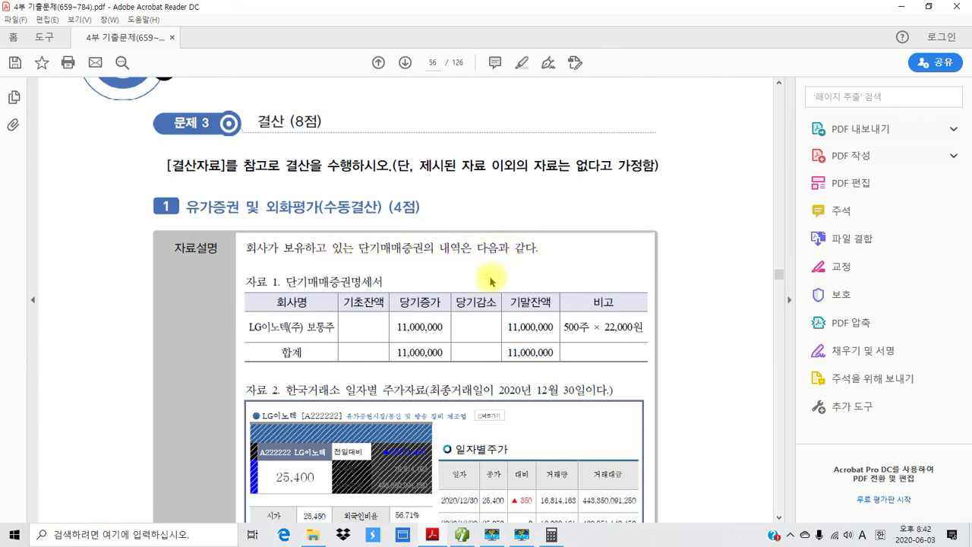
scroll(495, 278, "down", 1)
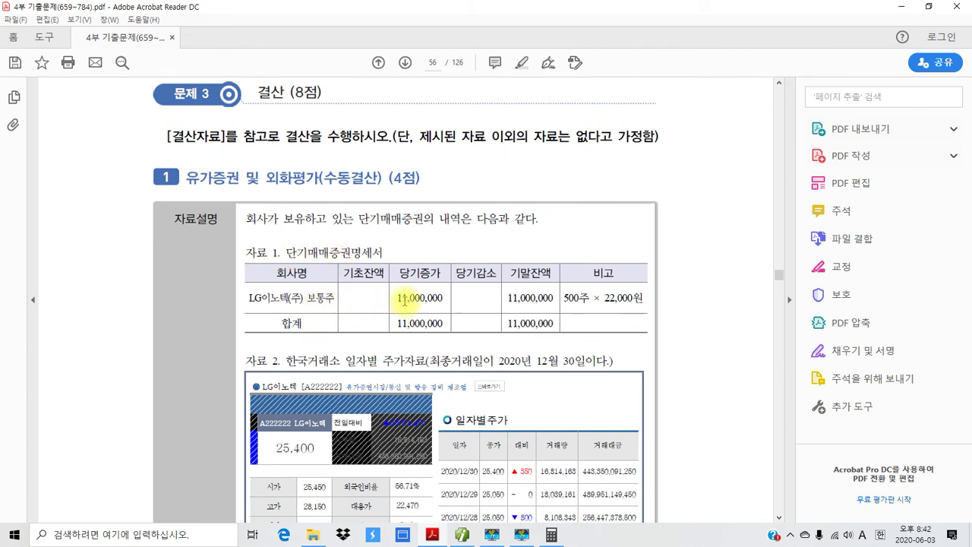
scroll(401, 350, "down", 2)
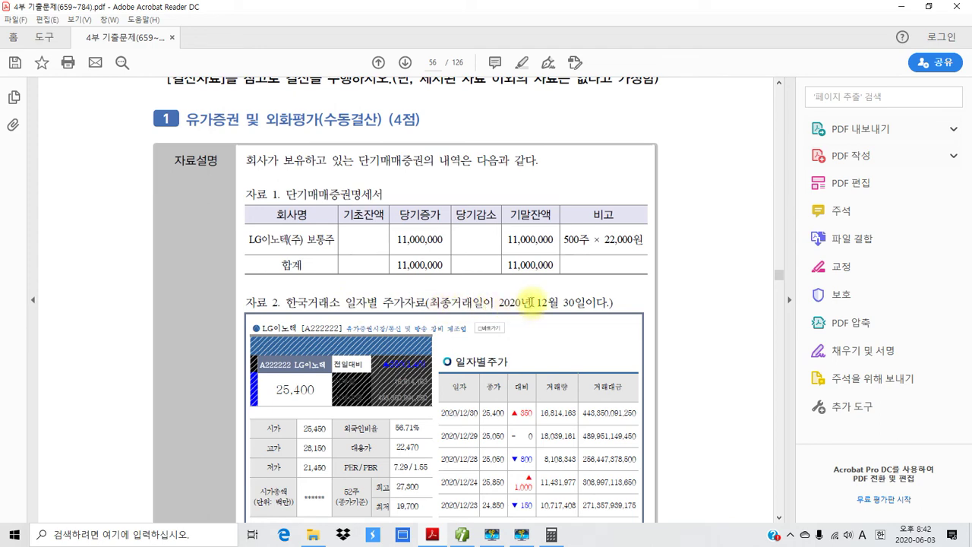
Step: Highlight the final trading date "12월 30일이다" in 자료 2 and the entry date "12월 31일에" in 평가문제
left_click_drag(533, 301, 610, 303)
right_click(586, 302)
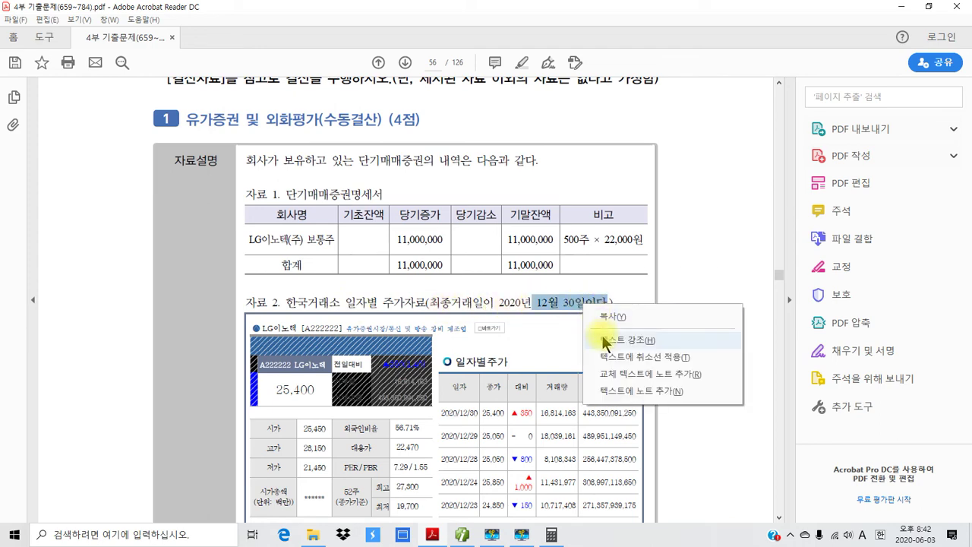
left_click(612, 338)
scroll(475, 362, "down", 3)
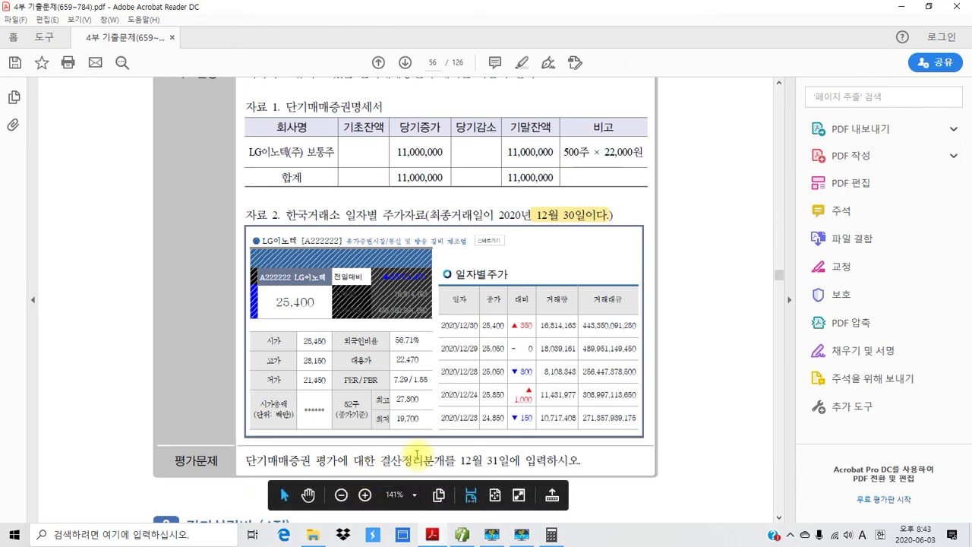
left_click_drag(460, 460, 521, 461)
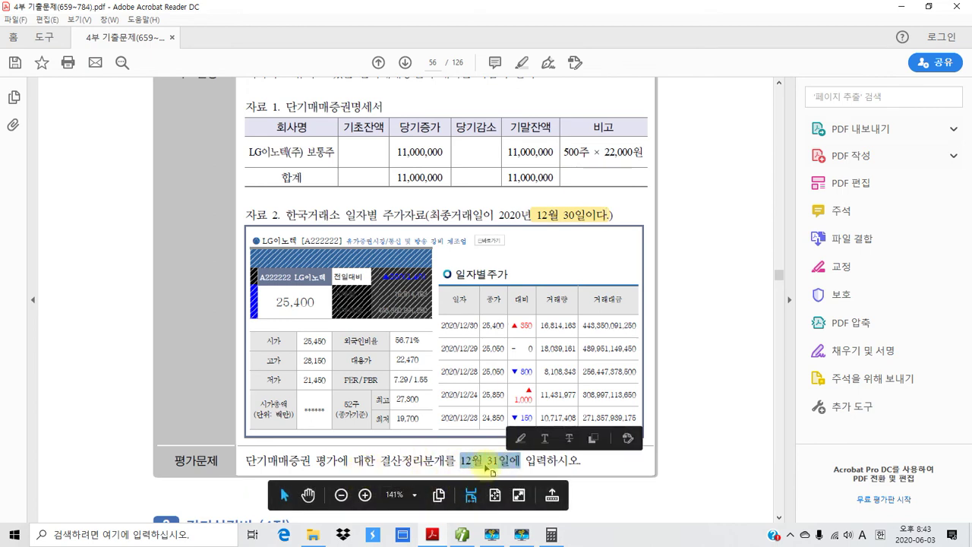
right_click(488, 465)
left_click(524, 399)
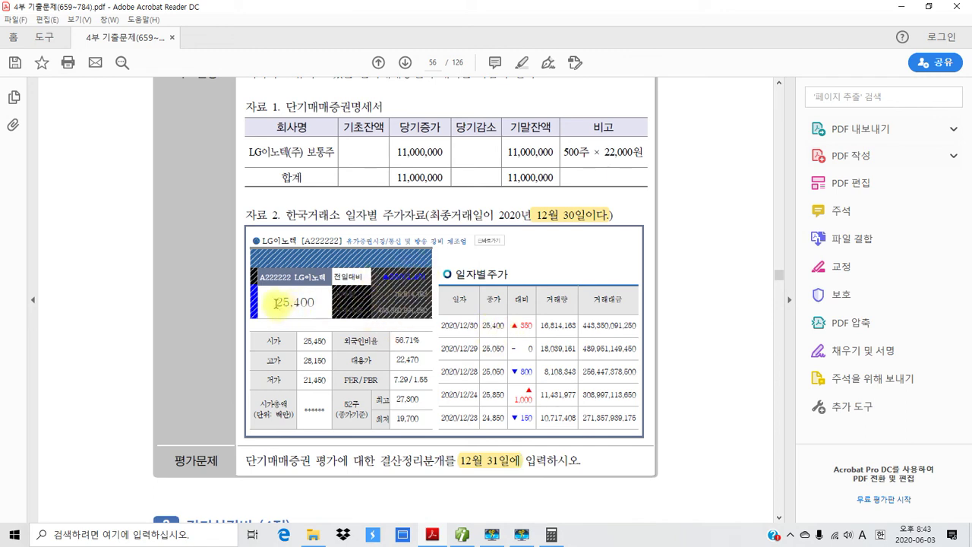
Step: Highlight the share price 25,400 in 자료 2, and 500주 and 22,000원 in the 비고 column of 자료 1
left_click_drag(275, 302, 316, 302)
right_click(313, 303)
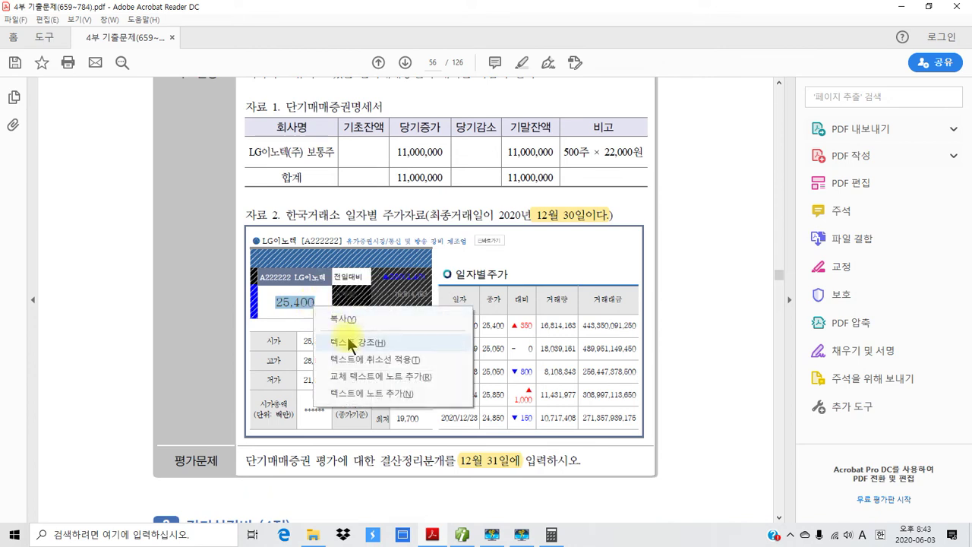
left_click(394, 342)
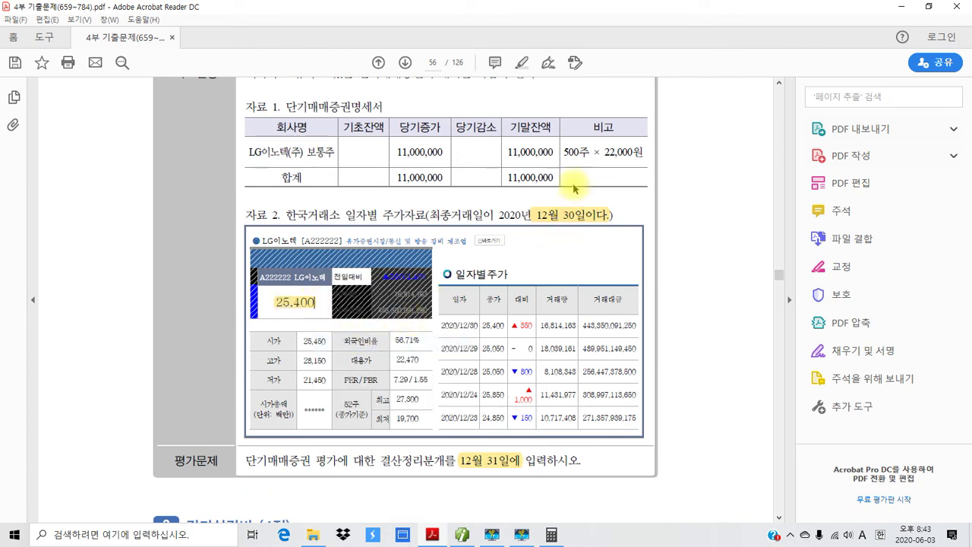
left_click_drag(564, 152, 577, 155)
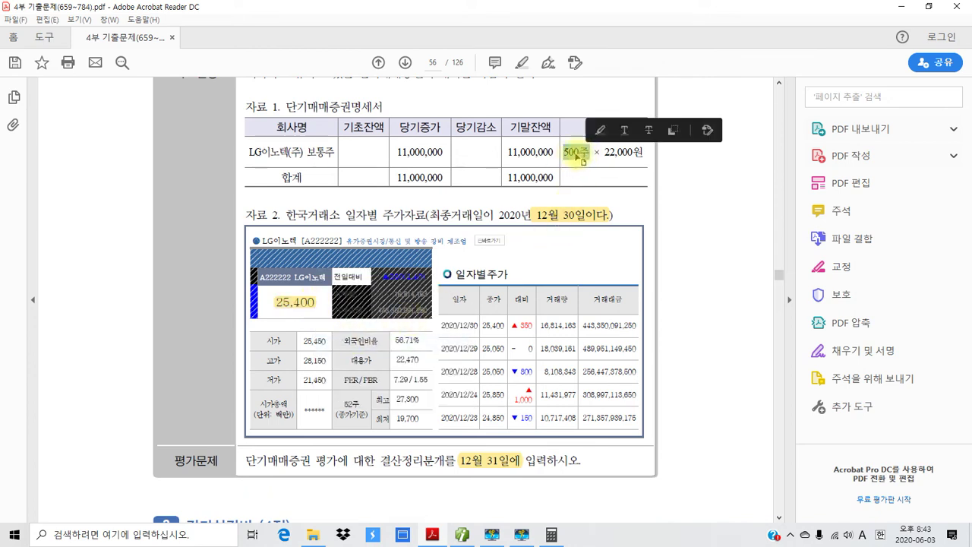
right_click(576, 155)
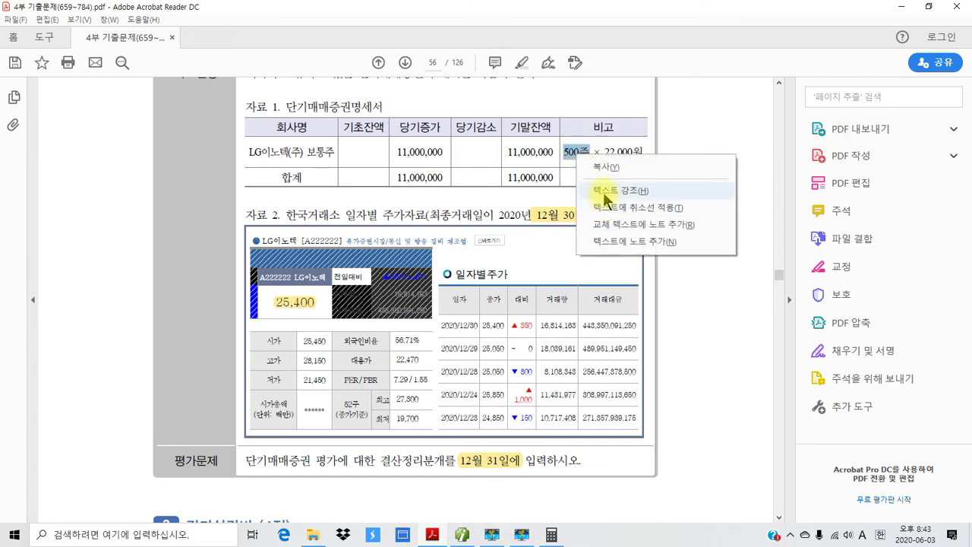
left_click(616, 191)
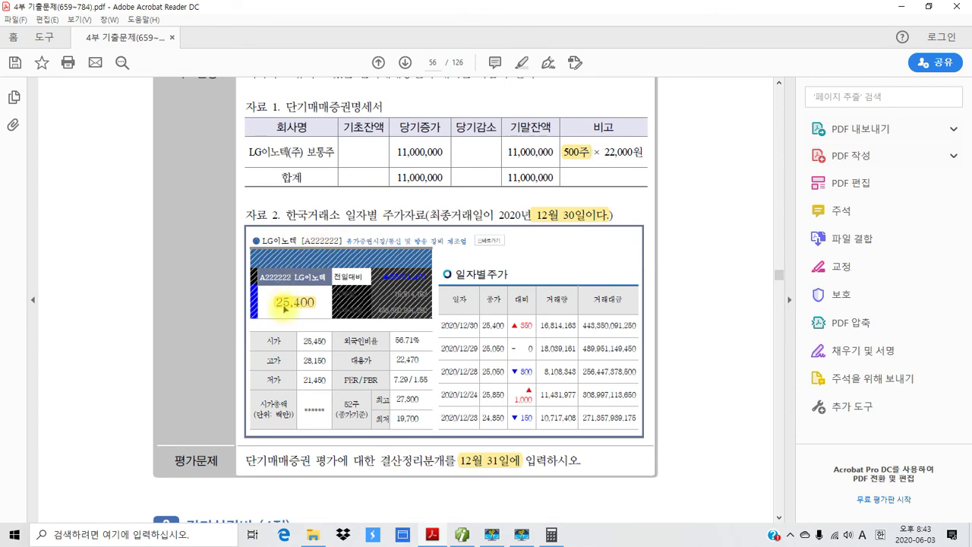
left_click_drag(605, 152, 644, 154)
right_click(644, 155)
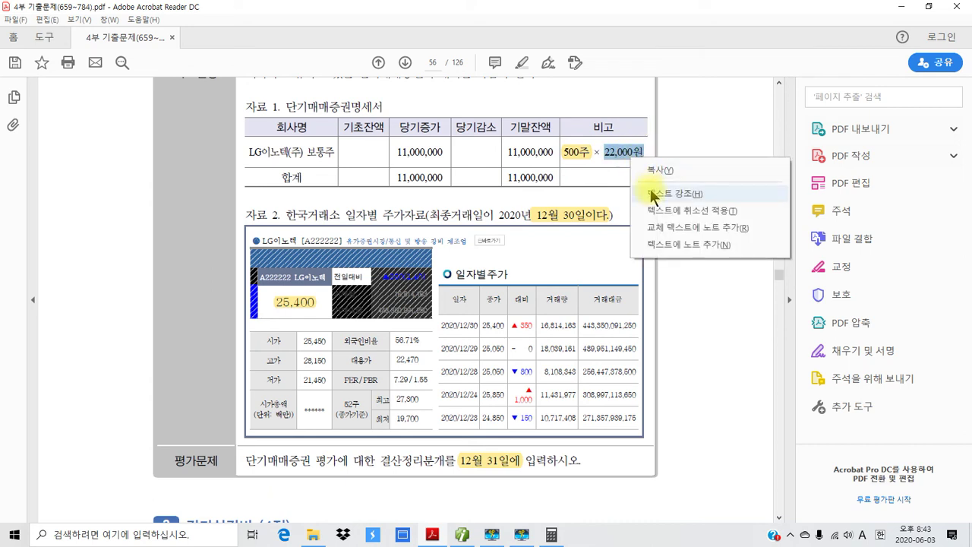
left_click(652, 192)
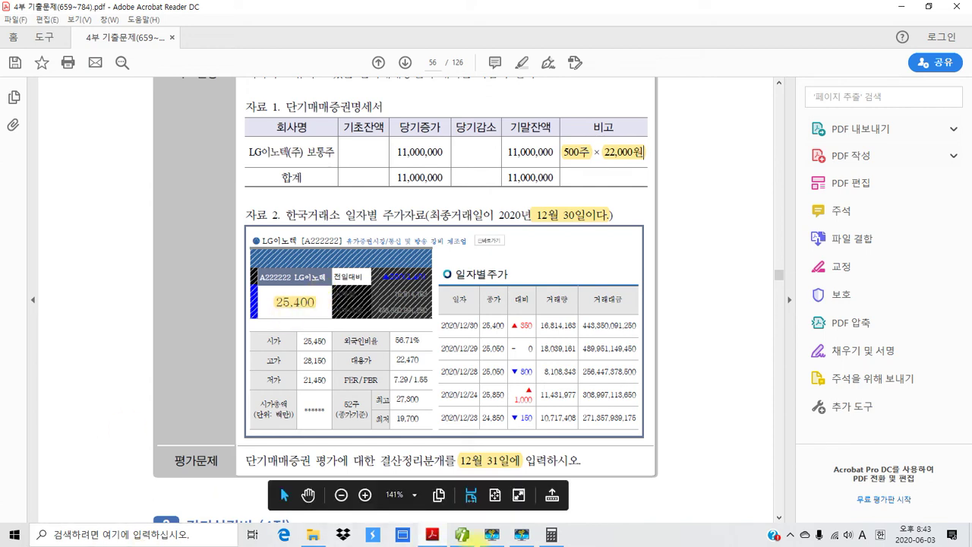
Step: Calculate the per-share price difference as 25,400 minus 22,000 in the calculator
left_click(553, 534)
left_click(783, 319)
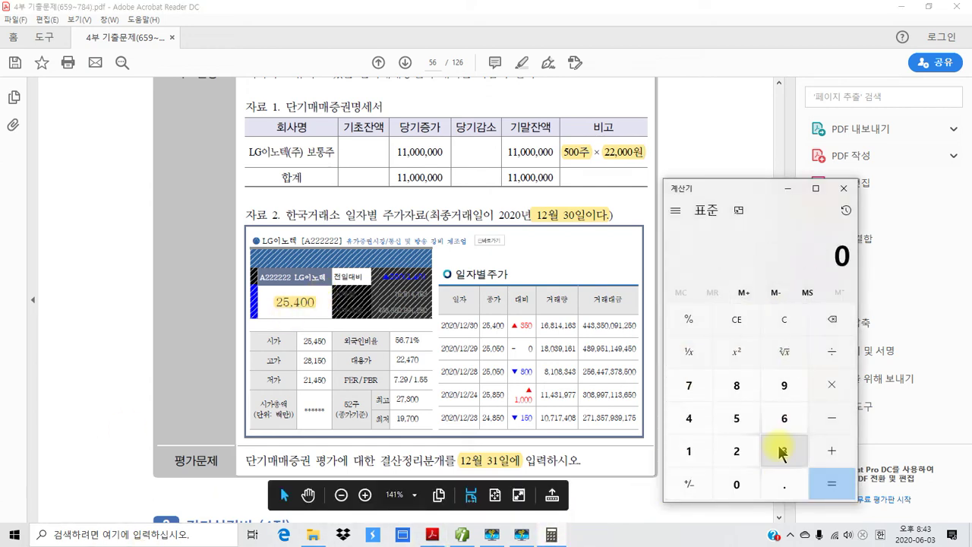
left_click(736, 451)
left_click(729, 419)
left_click(706, 428)
left_click(727, 483)
left_click(728, 483)
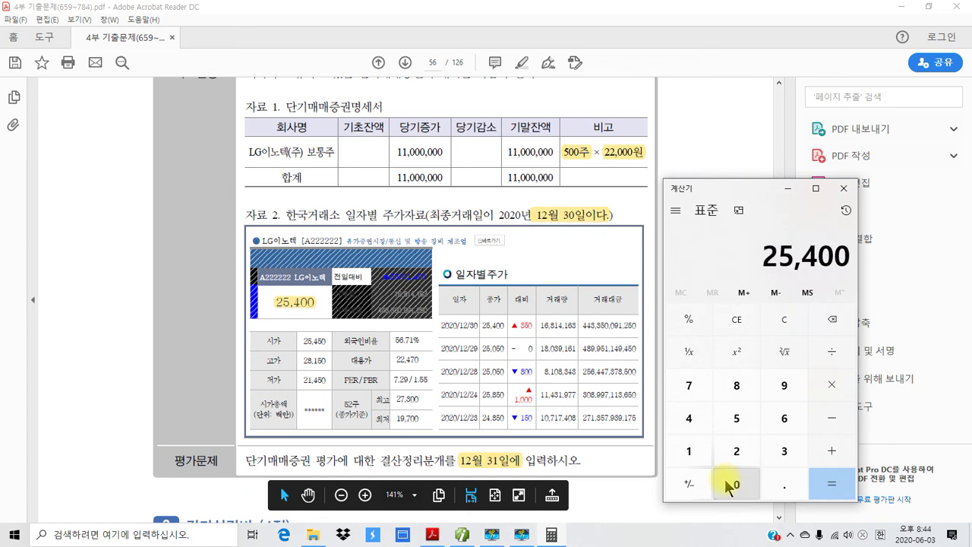
left_click(833, 419)
left_click(737, 451)
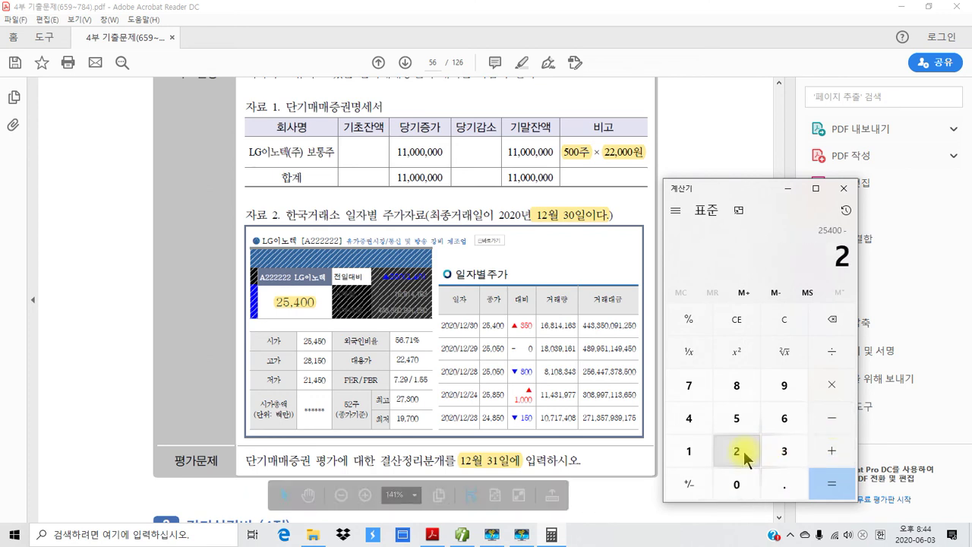
left_click(738, 450)
left_click(739, 484)
left_click(741, 486)
left_click(741, 486)
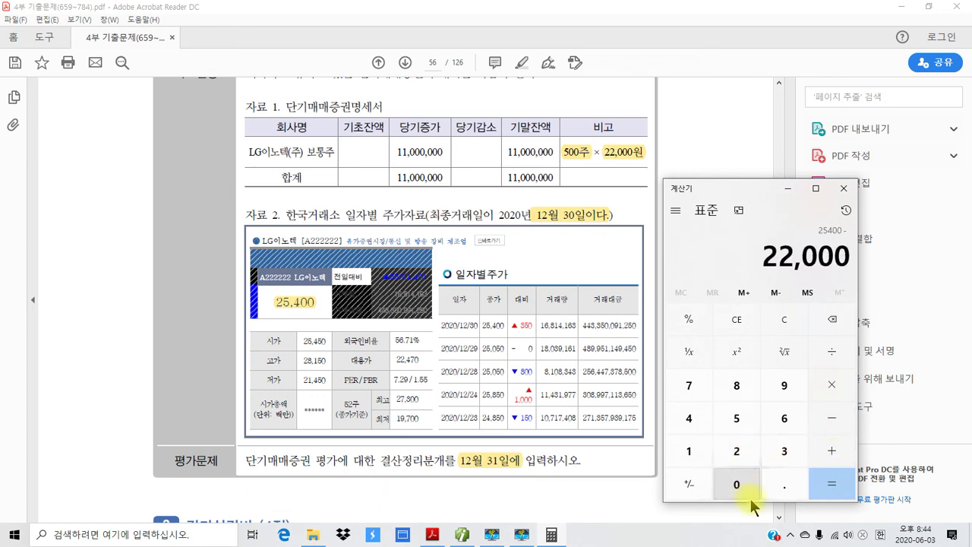
left_click(828, 486)
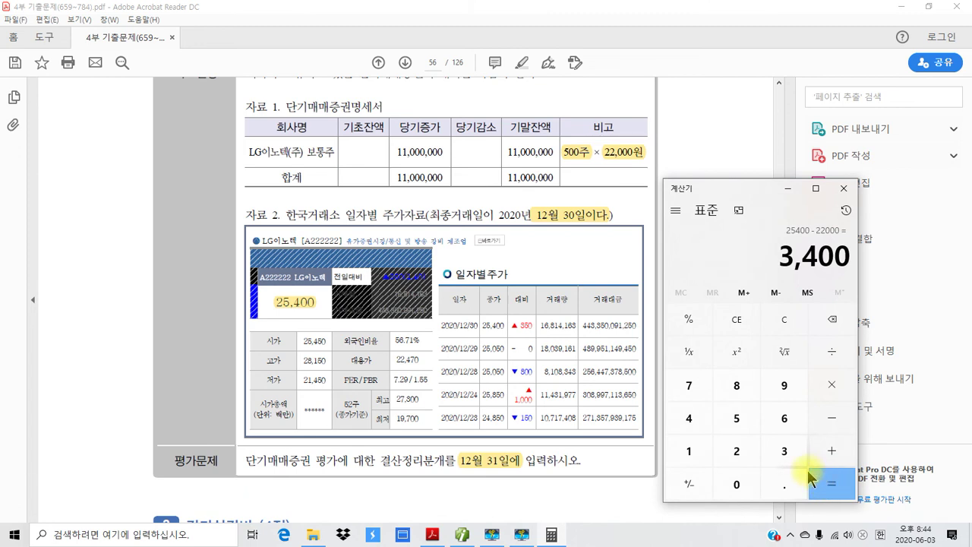
Step: Multiply the per-share difference by 500 shares to get the total valuation amount
left_click(828, 388)
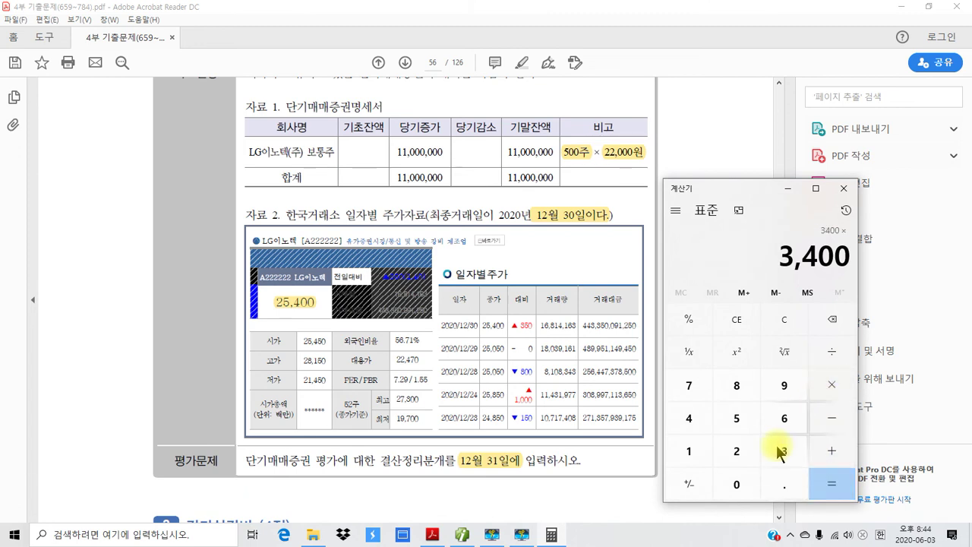
left_click(736, 418)
left_click(737, 486)
left_click(740, 487)
left_click(832, 484)
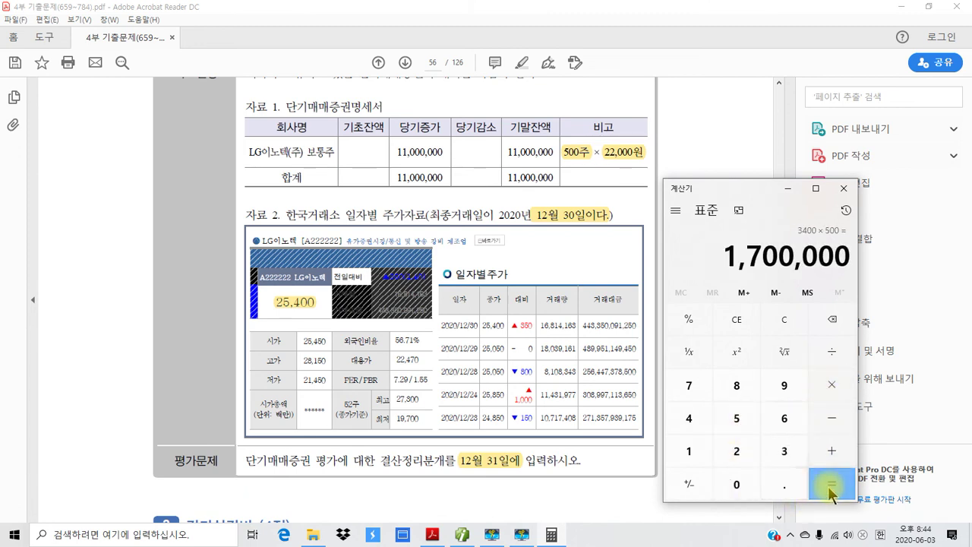
Step: Highlight the word 단기매매증권 in the title of 자료 1 in the PDF
left_click_drag(286, 106, 351, 110)
right_click(351, 111)
left_click(373, 136)
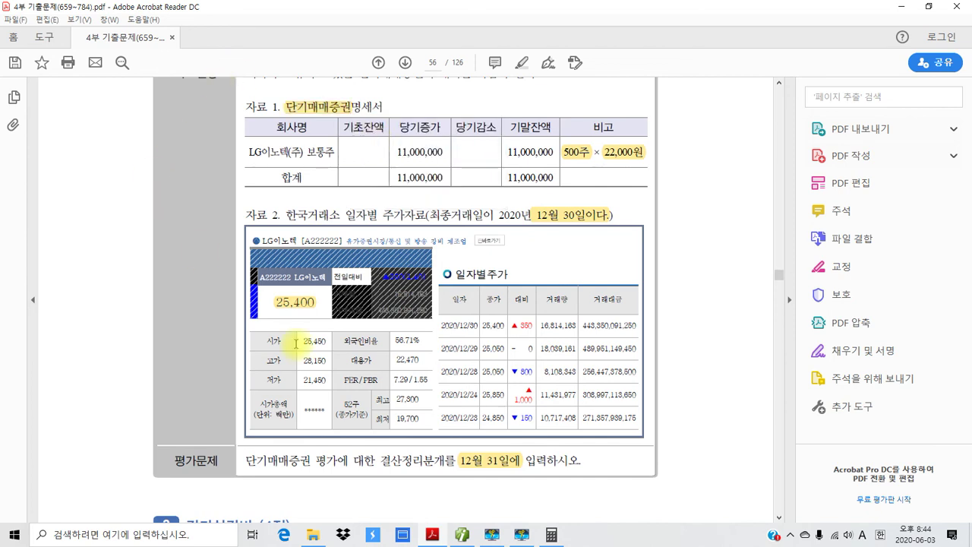
Step: Switch to the accounting program and open 일반전표입력 for December 31
left_click(461, 535)
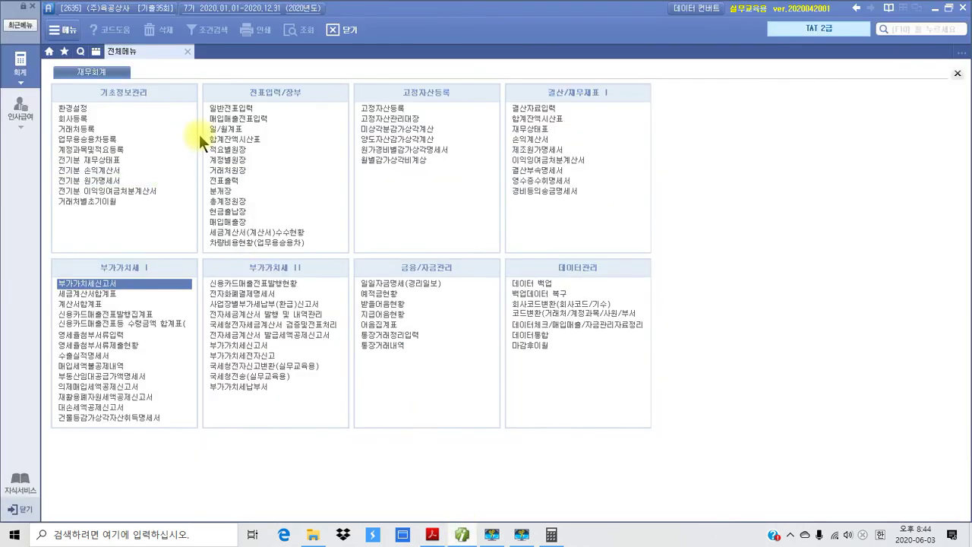
left_click(222, 108)
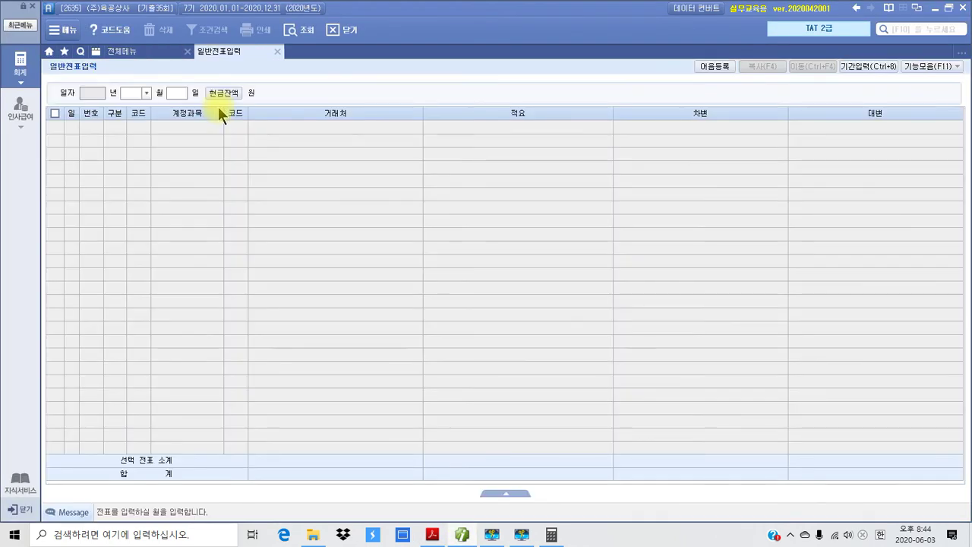
type("12")
key("Return")
type("31")
key("Return")
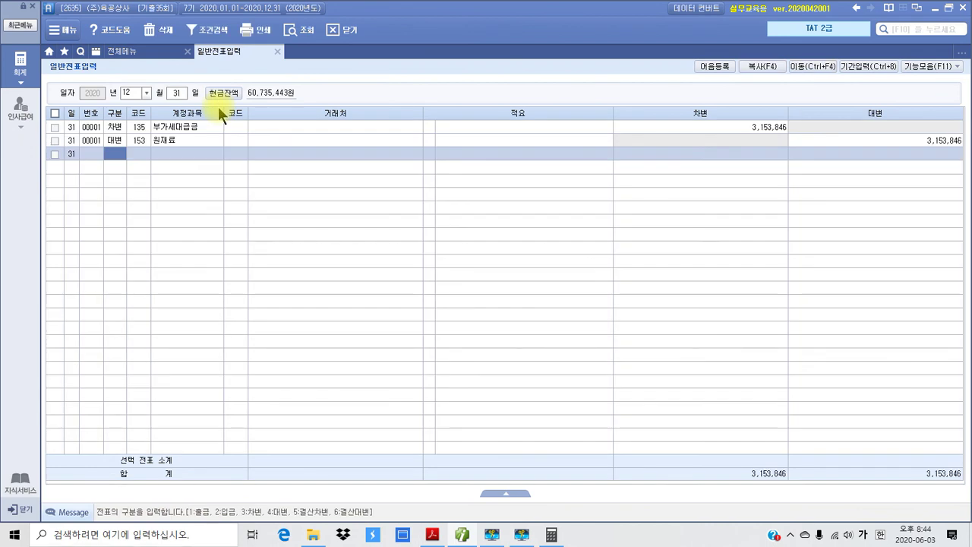
Step: Enter a December 31 차변 line for account 107 단기매매증권 with an amount of 1,700,000
type("3")
key("Return")
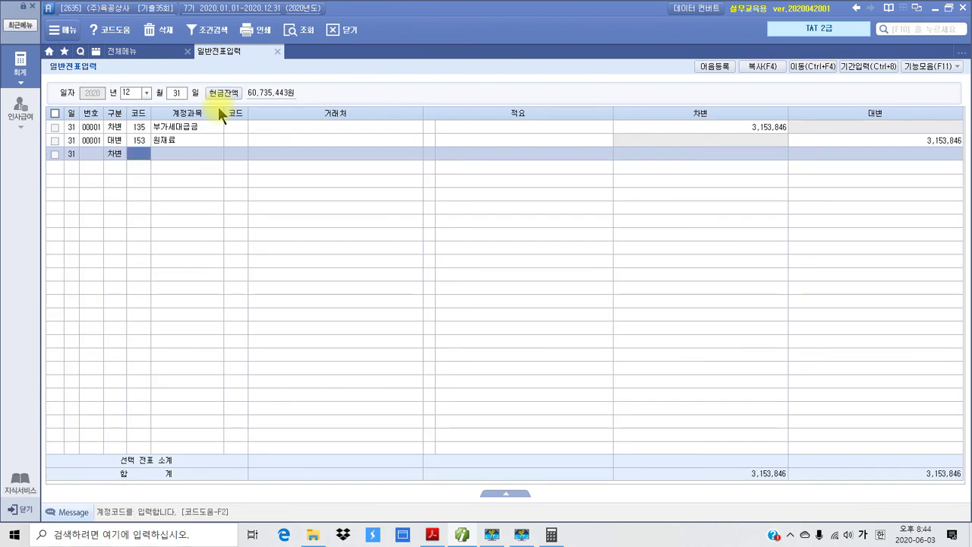
type("107")
key("Return")
key("Return")
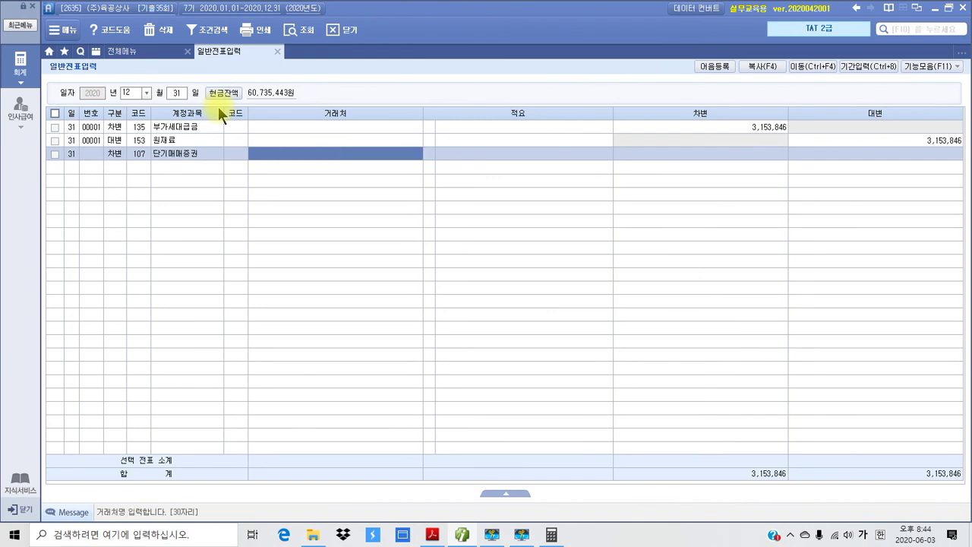
key("Return")
key("Return")
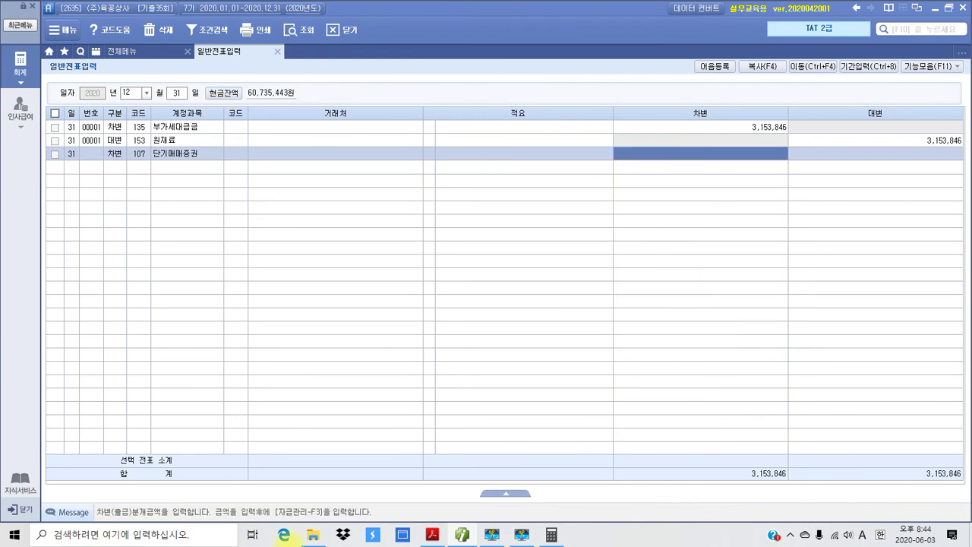
left_click(555, 535)
left_click(554, 536)
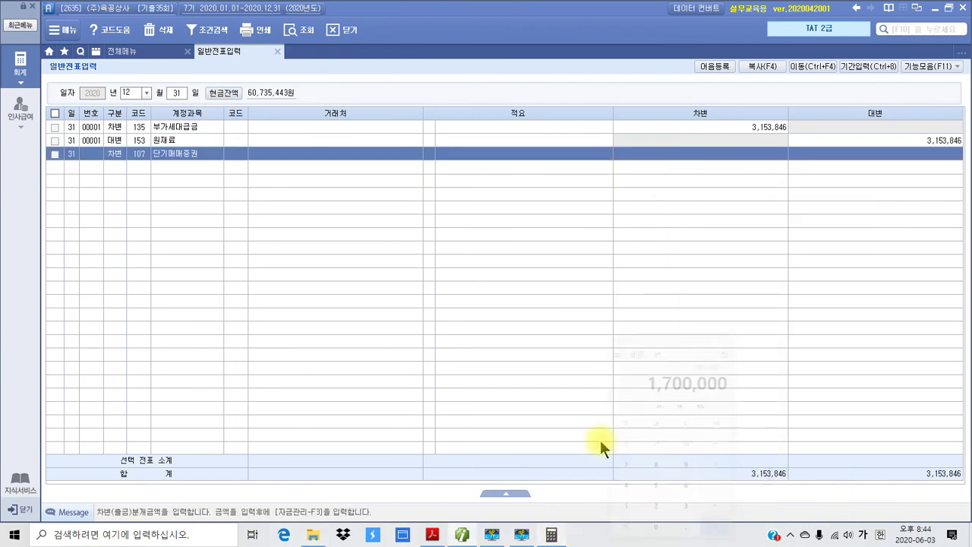
left_click(729, 155)
type("170")
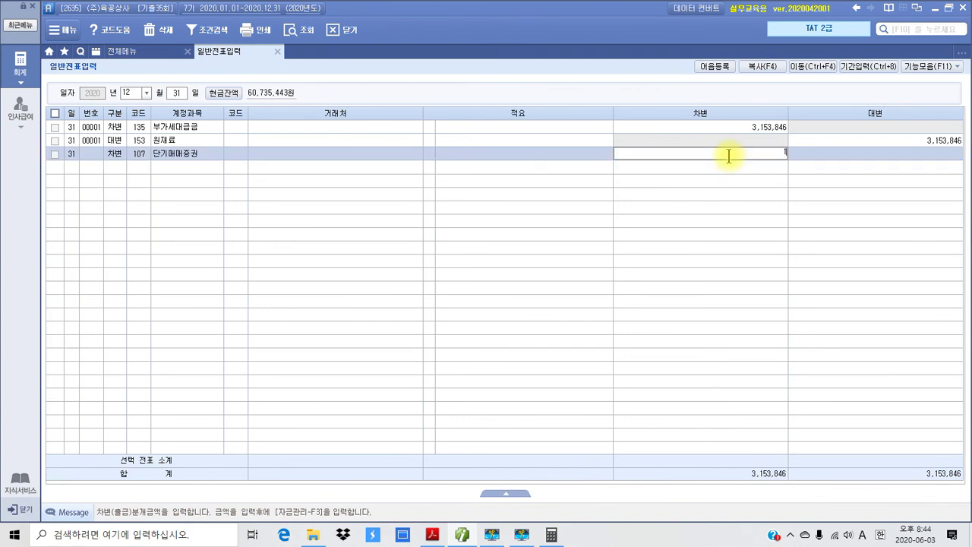
key("Return")
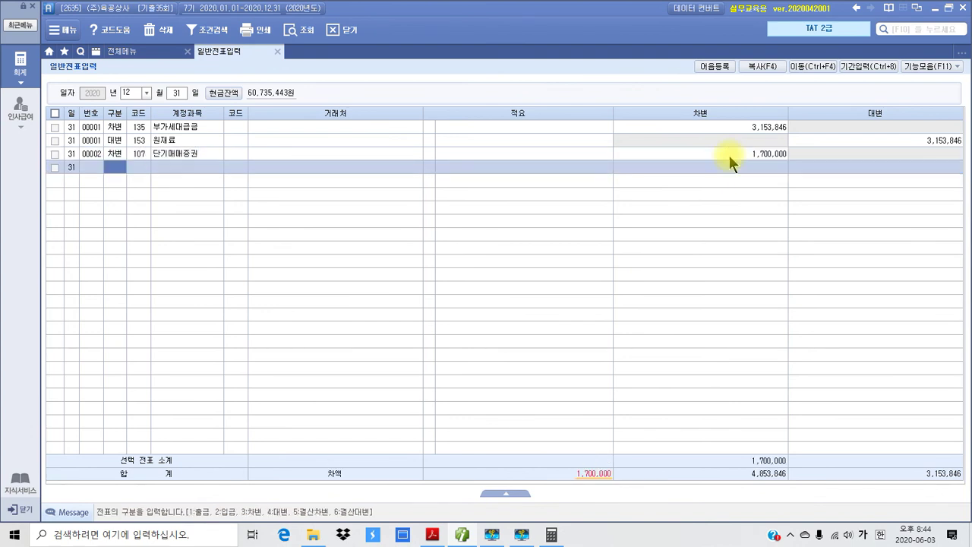
Step: Enter the matching 대변 line for account 905 단기매매증권평가익 with an amount of 1,700,000
type("4")
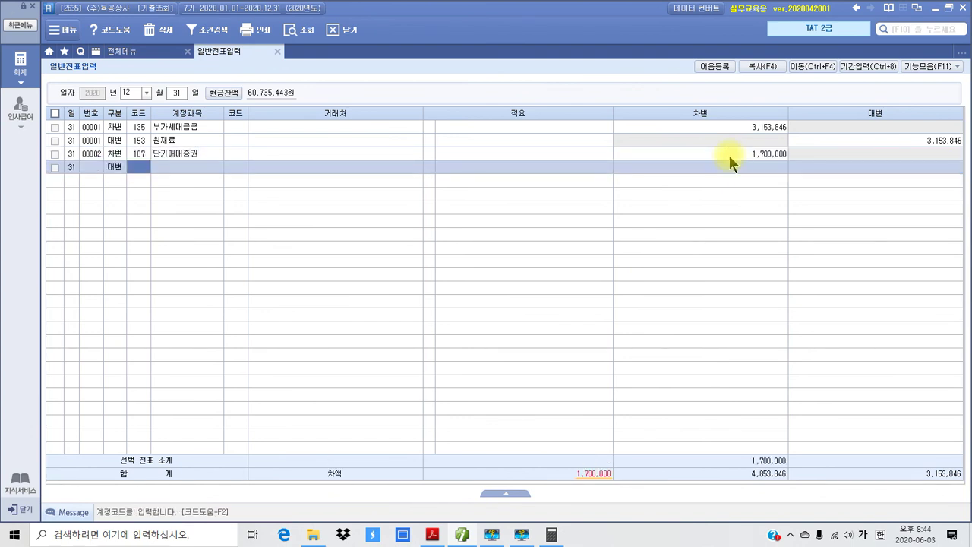
type("평가")
key("Return")
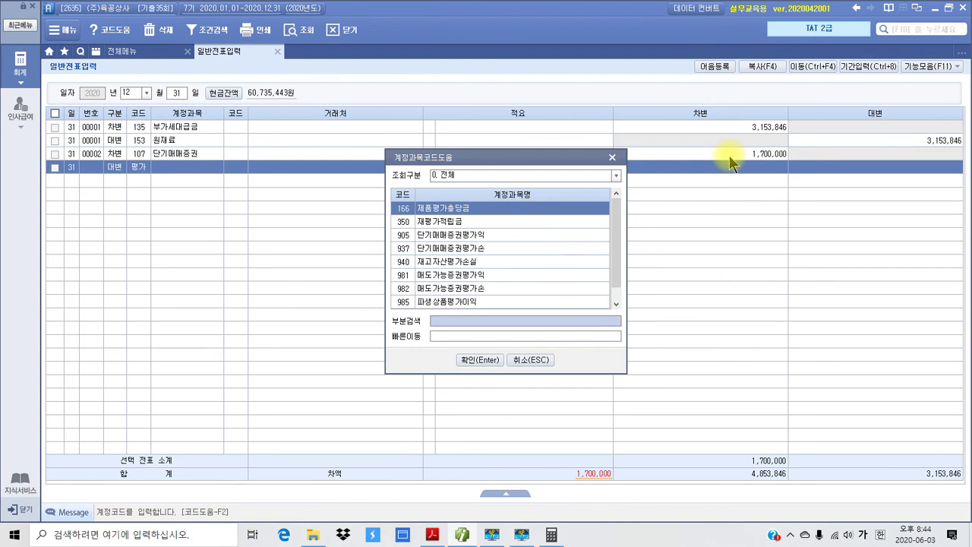
key("Down")
key("Down")
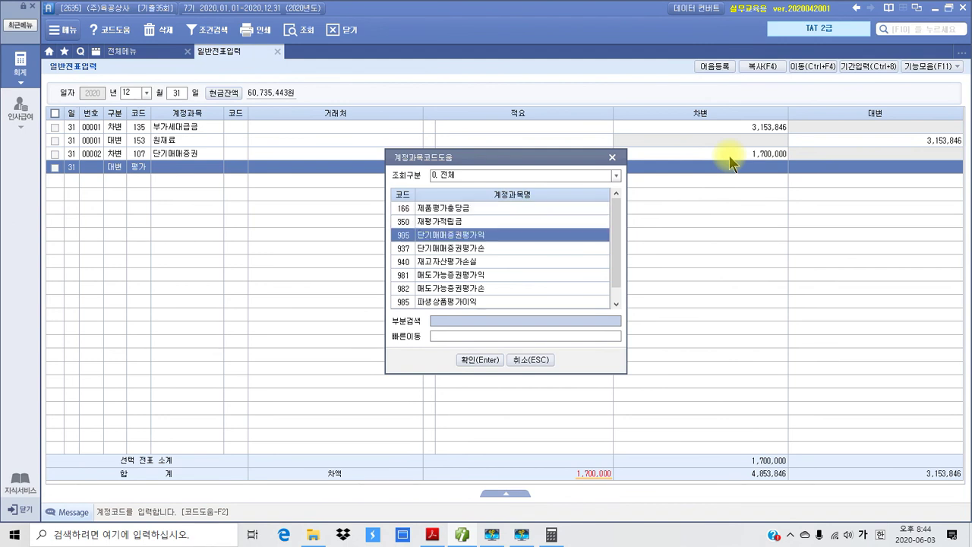
key("Return")
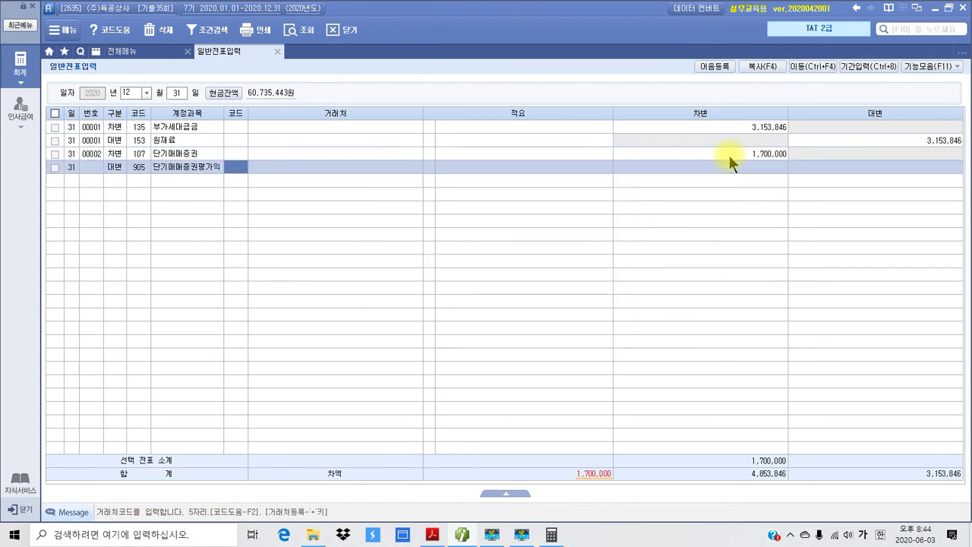
key("Return")
key("Return")
key("Return")
key("Return")
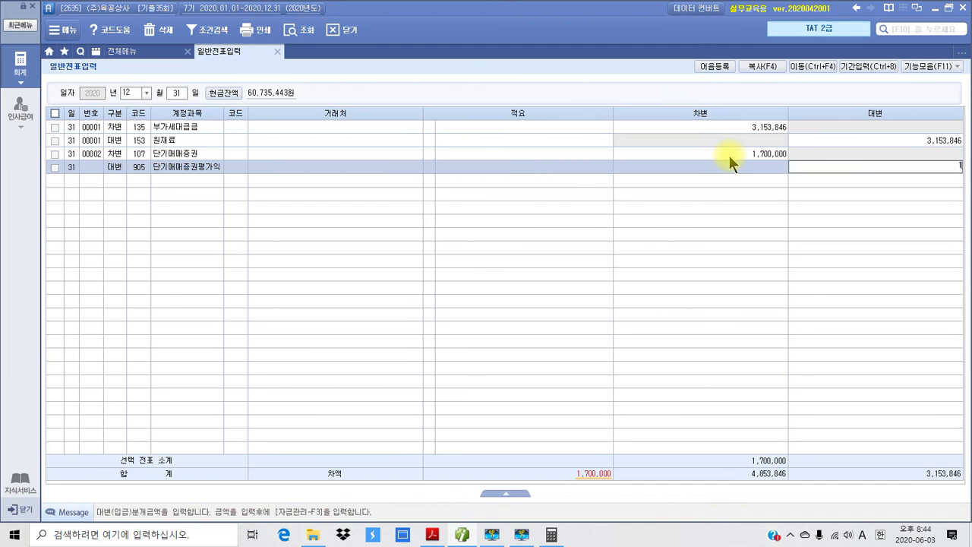
type("1700000")
key("Return")
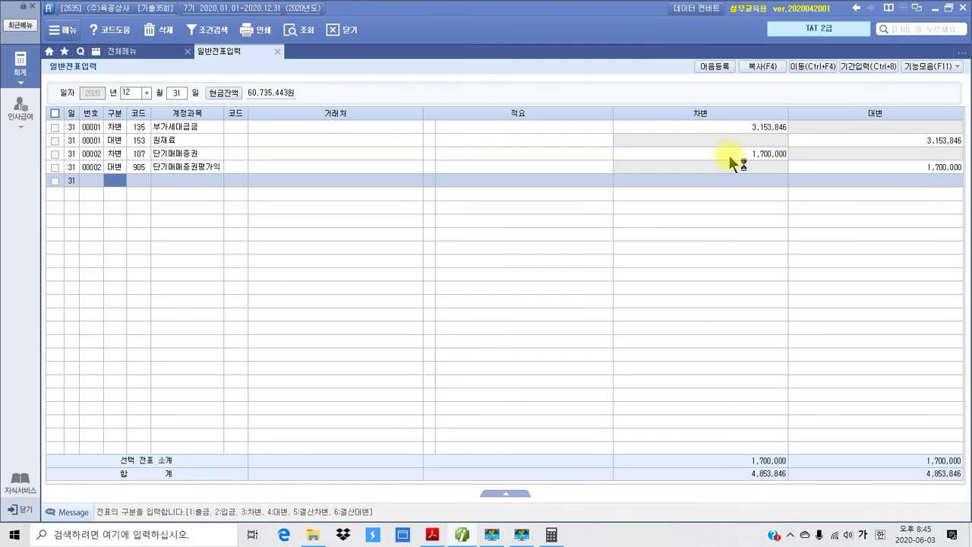
Step: Switch to the PDF and read the asset table, 결산자료 and 평가문제 of item 2 감가상각비
left_click(432, 534)
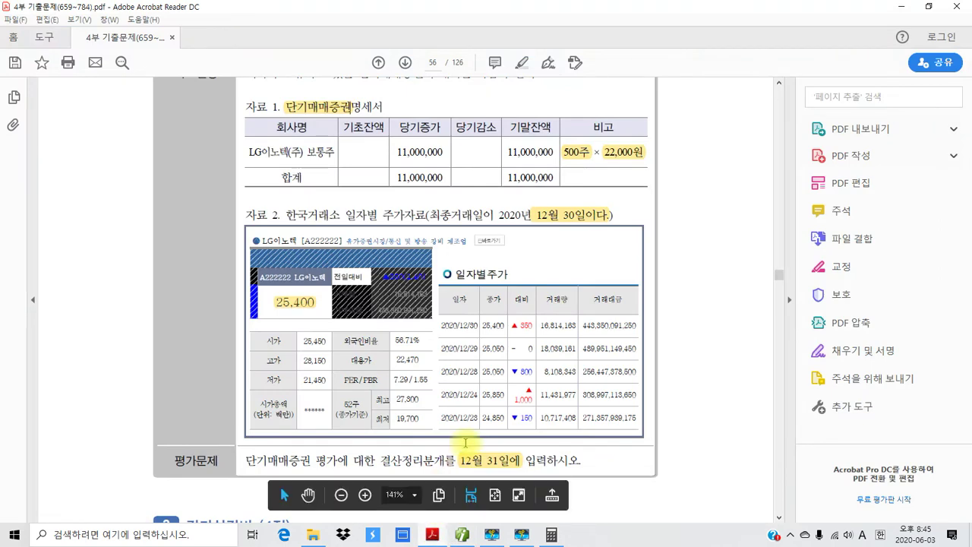
scroll(465, 443, "down", 5)
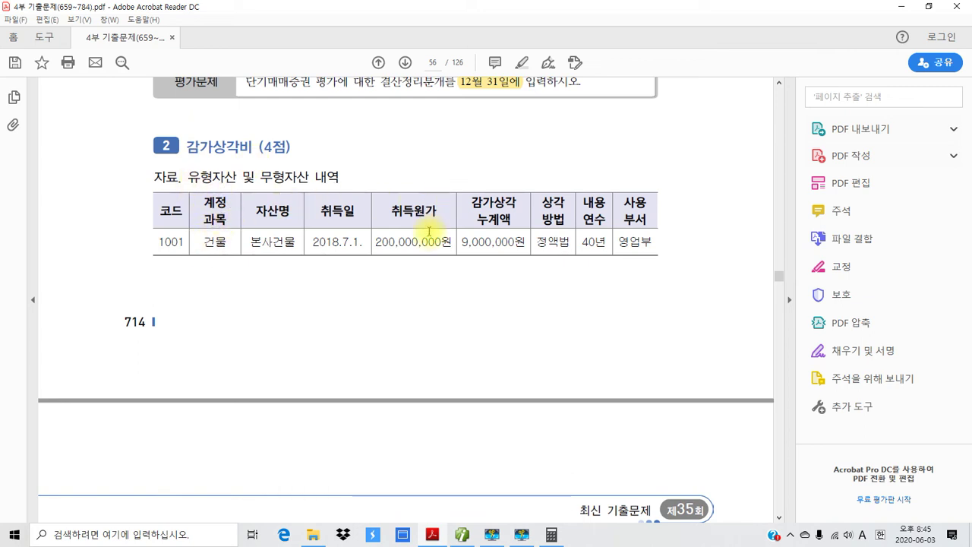
scroll(535, 280, "down", 2)
scroll(533, 278, "down", 4)
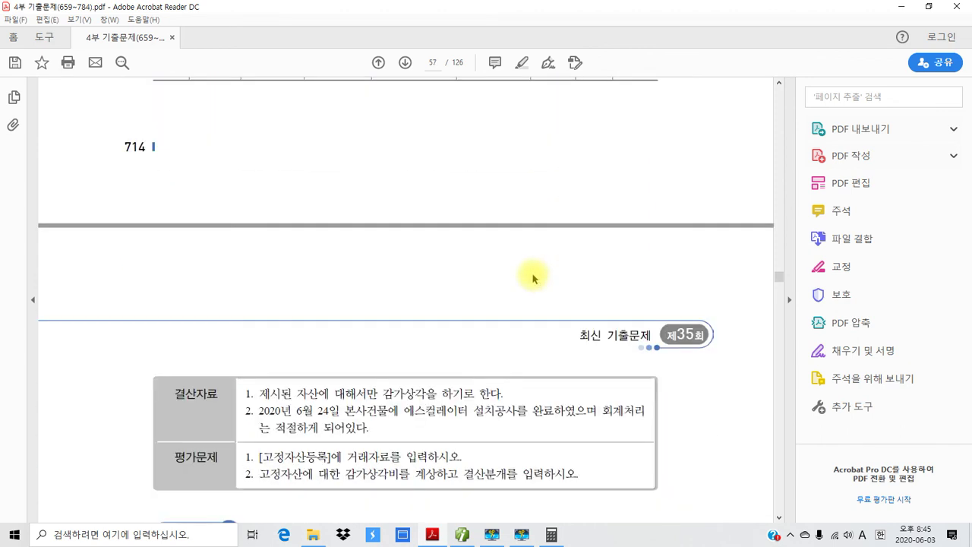
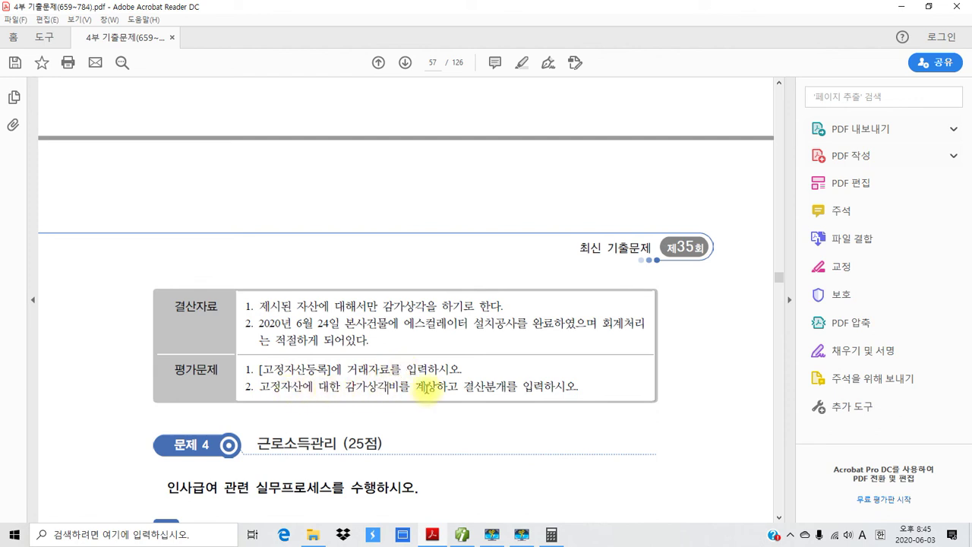
left_click_drag(465, 387, 577, 388)
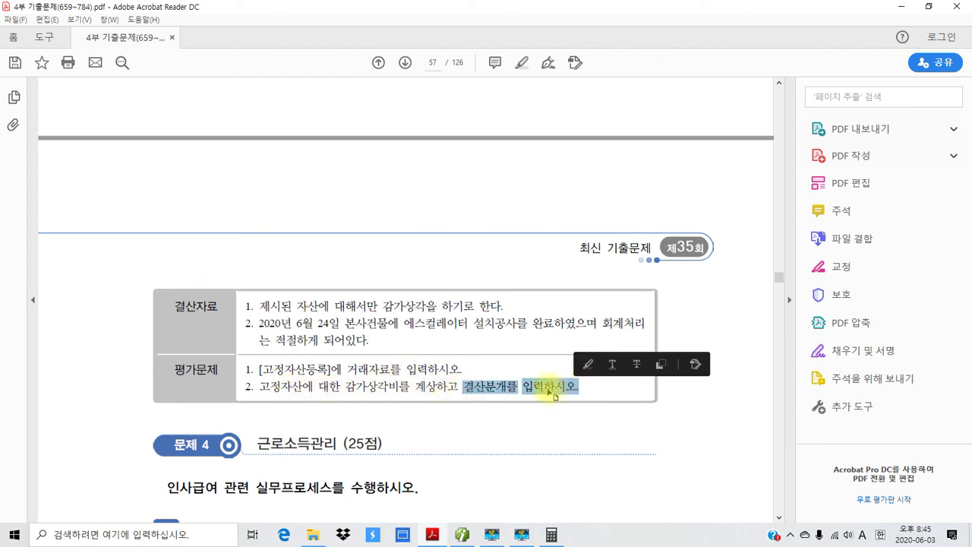
left_click(545, 388)
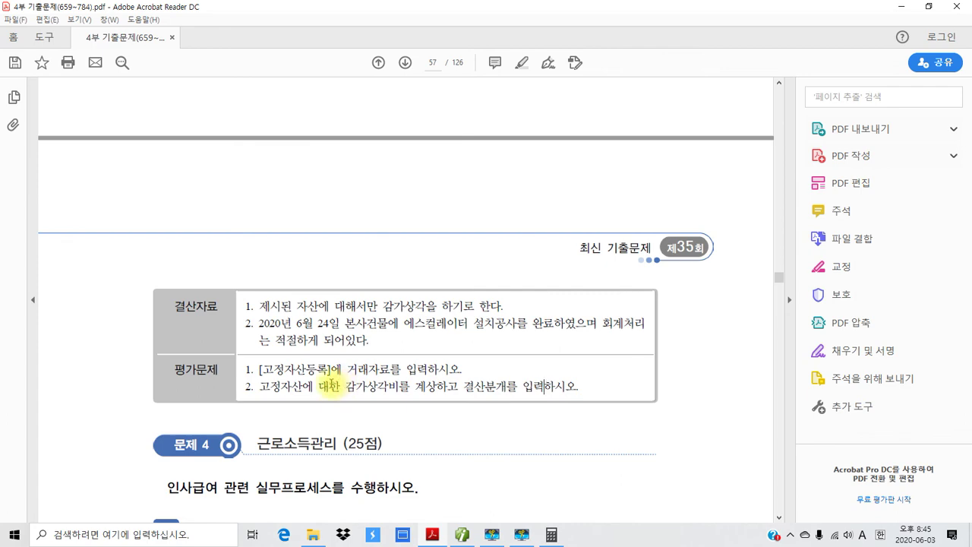
scroll(416, 310, "up", 3)
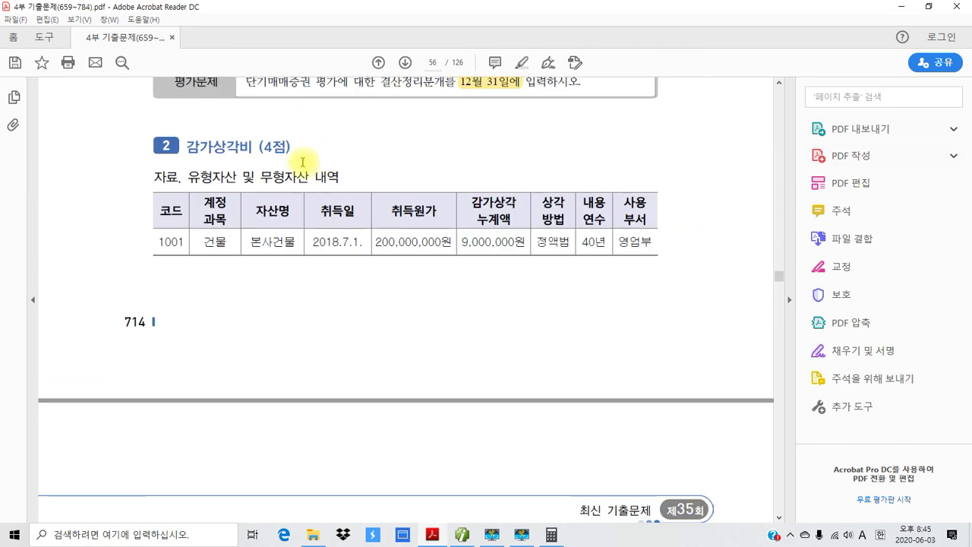
scroll(281, 292, "down", 5)
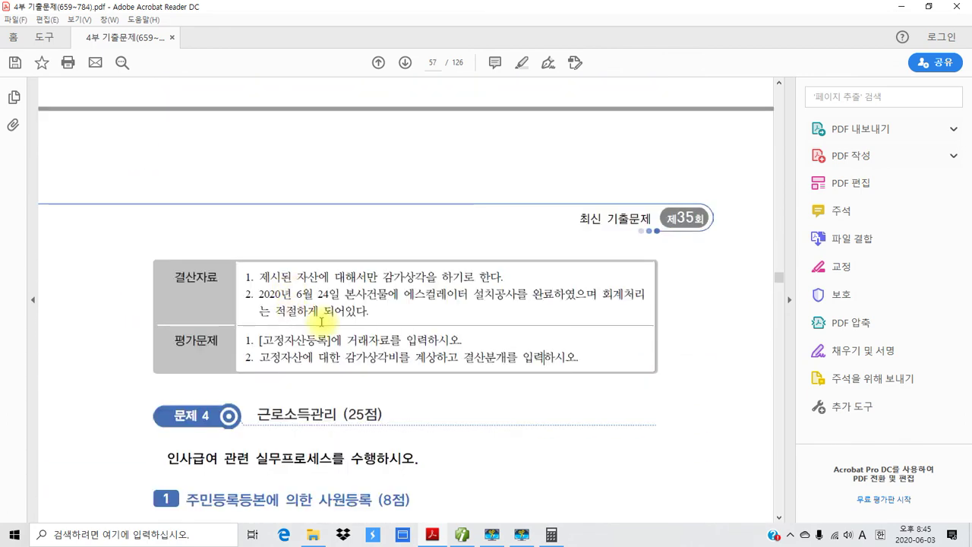
scroll(319, 329, "up", 2)
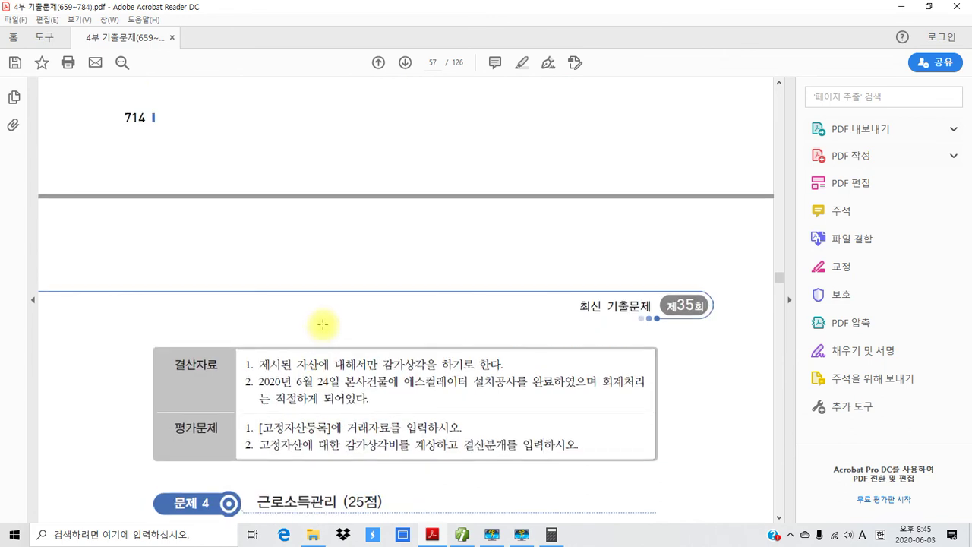
scroll(323, 324, "up", 2)
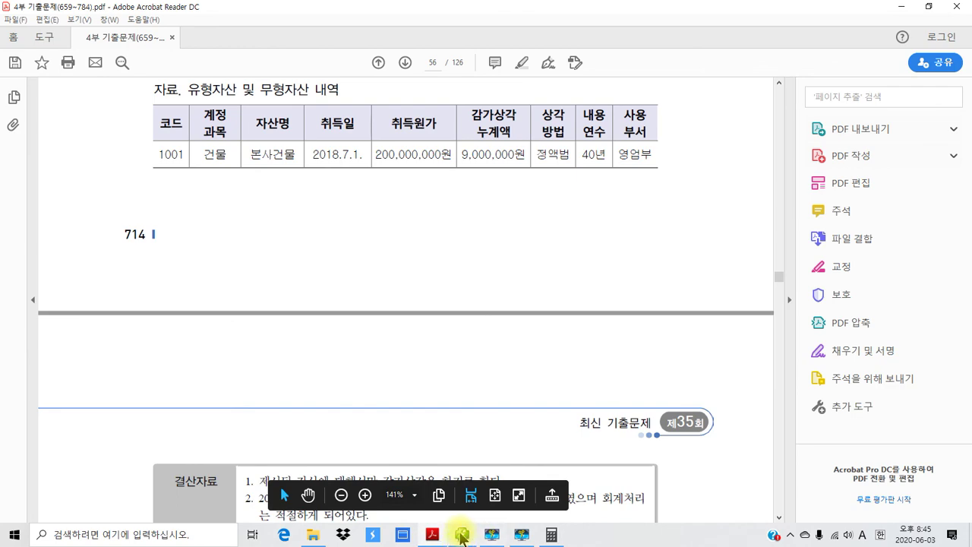
Step: Switch to the accounting program, open 고정자산등록 and choose account 202 건물 for the first asset row
left_click(462, 534)
left_click(148, 53)
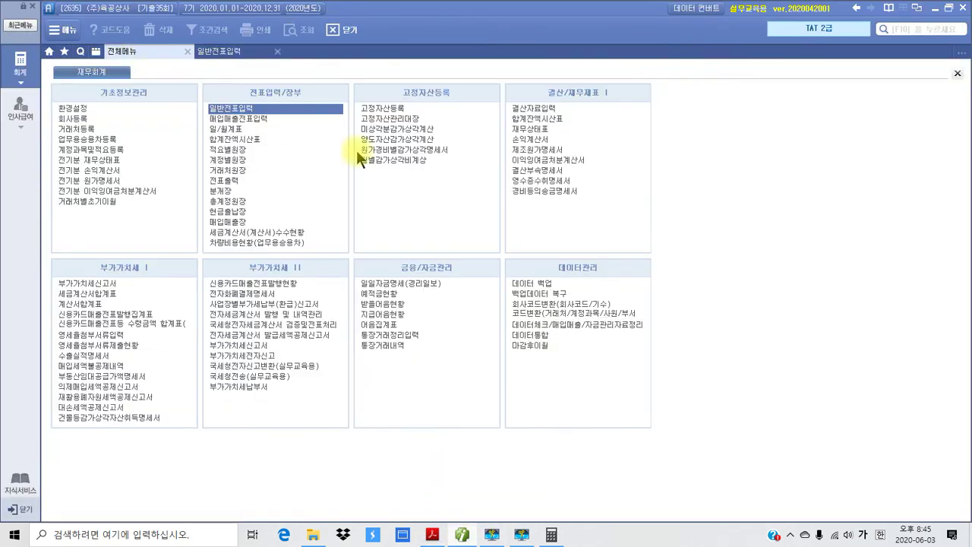
left_click(402, 110)
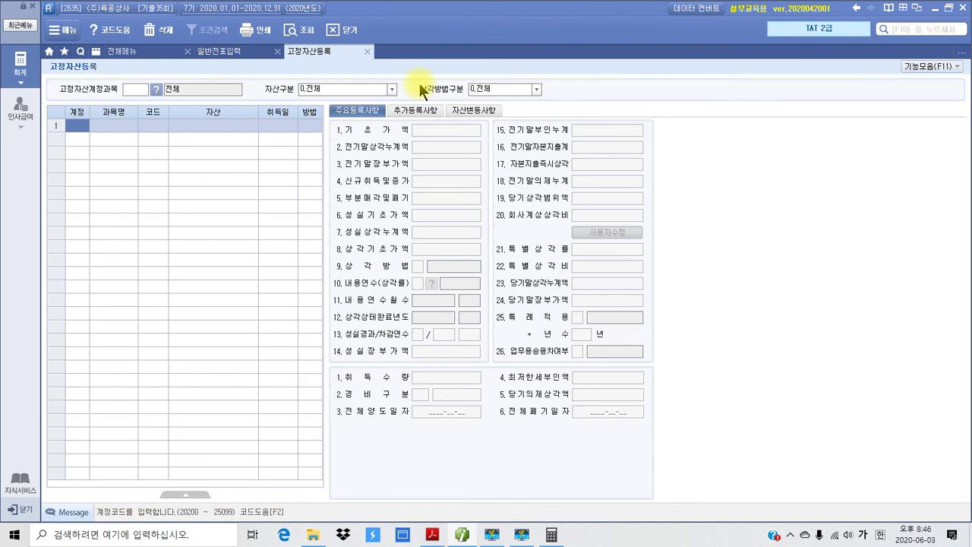
key("F2")
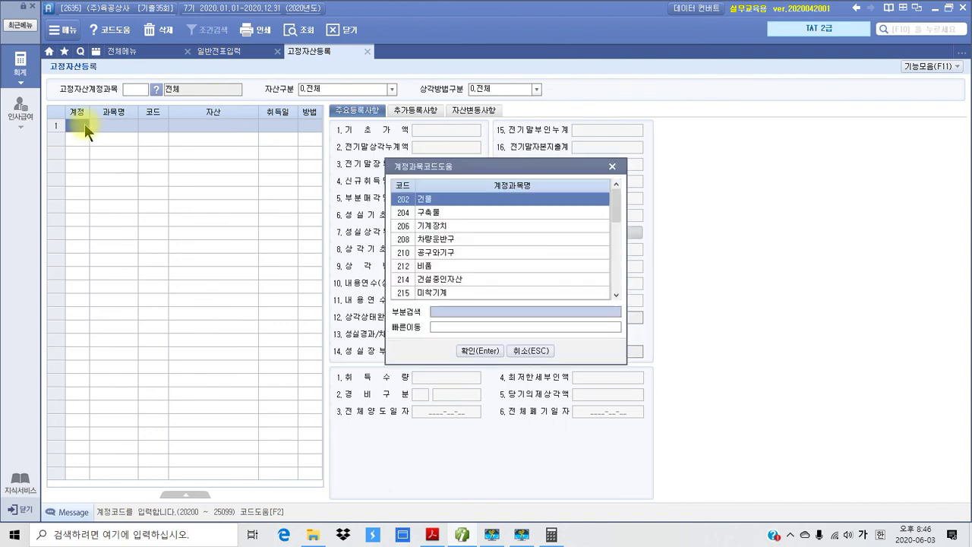
left_click(478, 349)
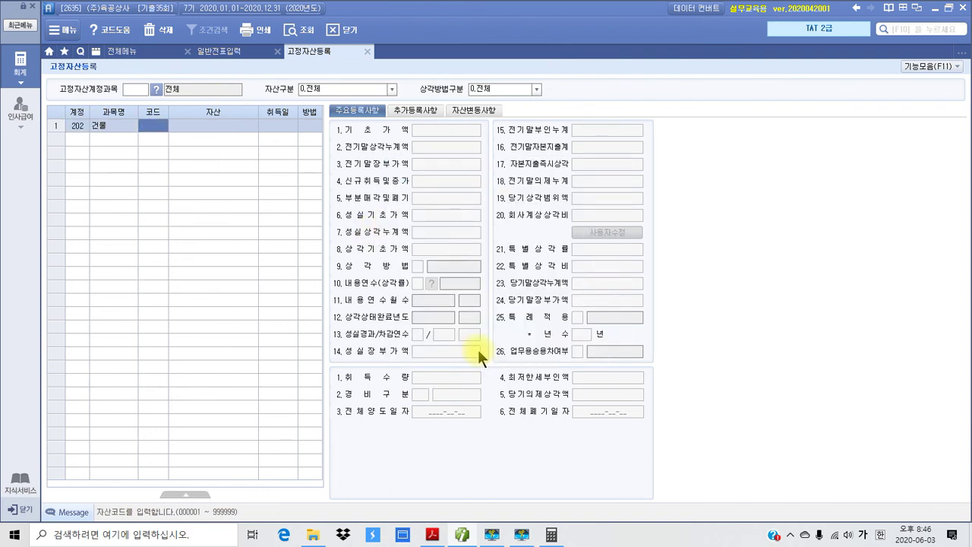
Step: Register the building asset with code 001001, name 본사건물 and acquisition date 2018-07-01
type("001001")
key("Return")
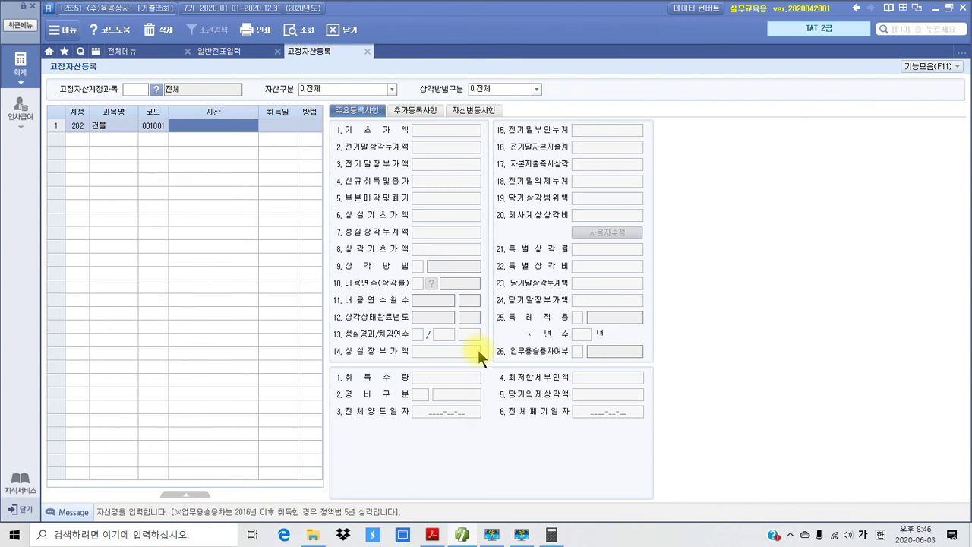
type("본사건")
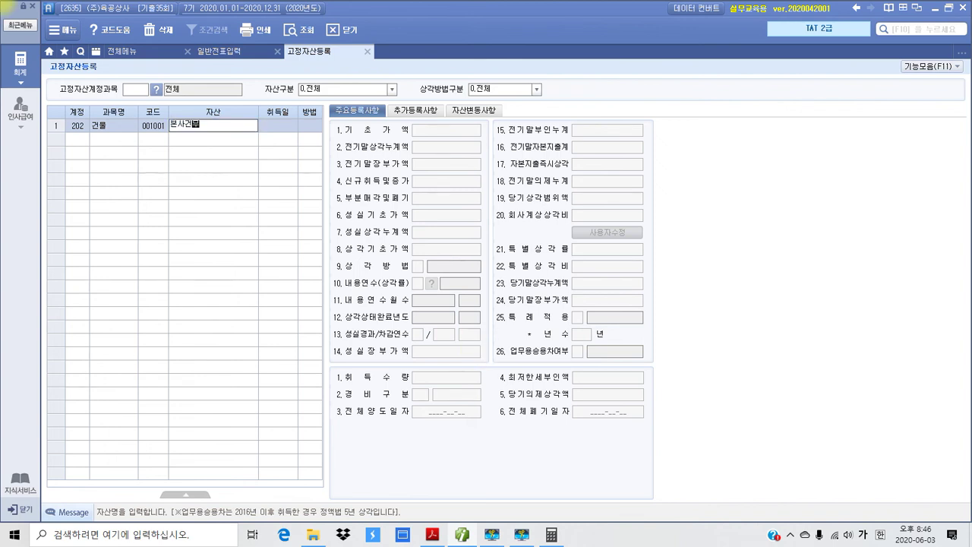
type("물")
key("Return")
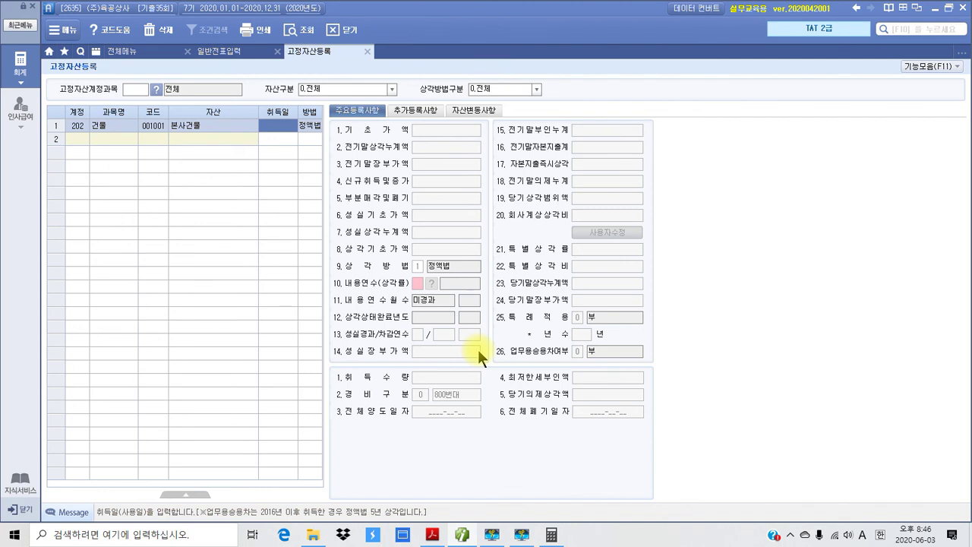
type("2018-07-01")
key("Return")
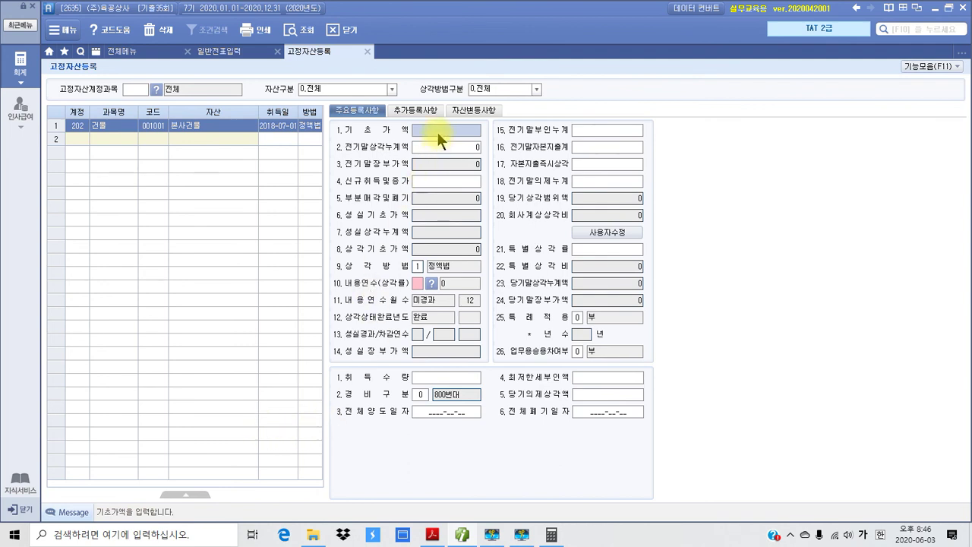
Step: Set 본사건물's 기초가액 to 200,000,000 and its 전기말상각누계액 to 9,000,000
type("200")
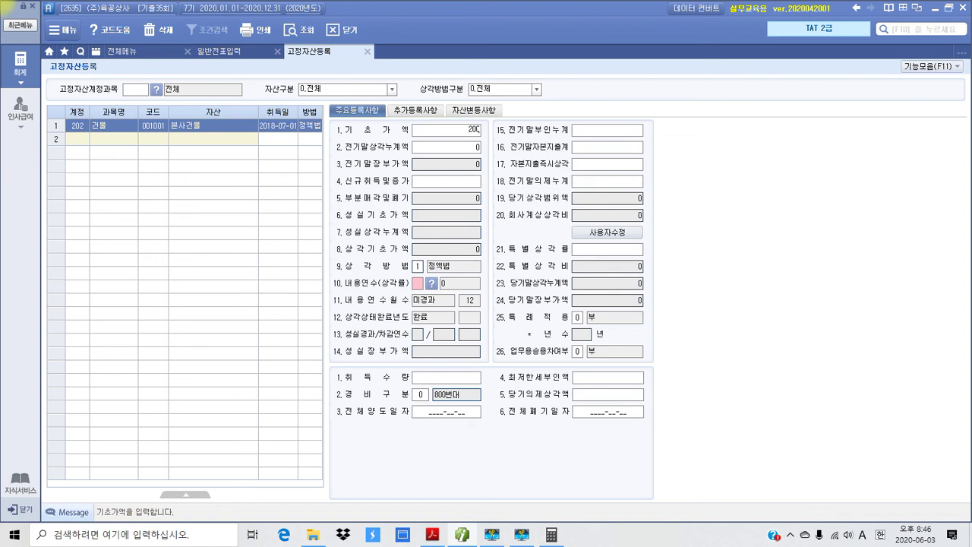
type(",000,000")
key("Return")
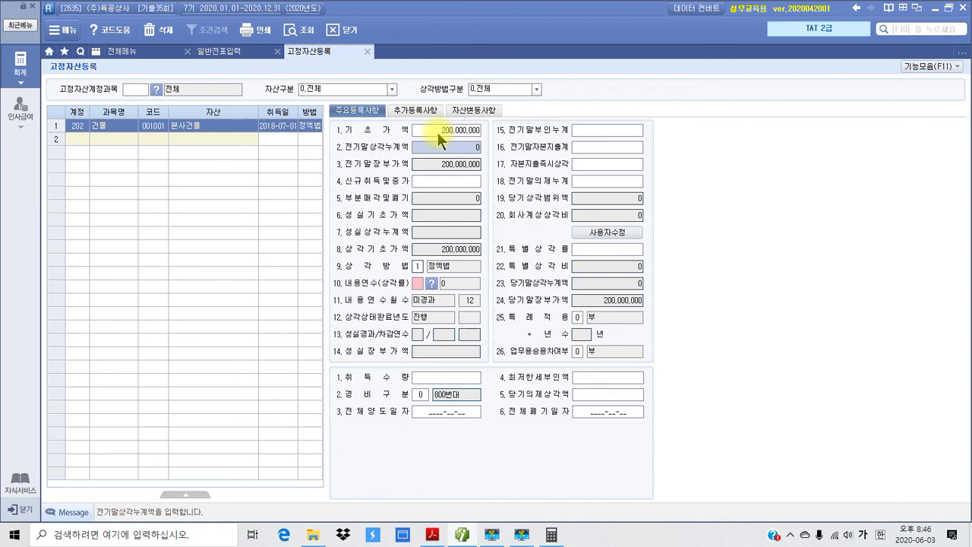
type("9000000")
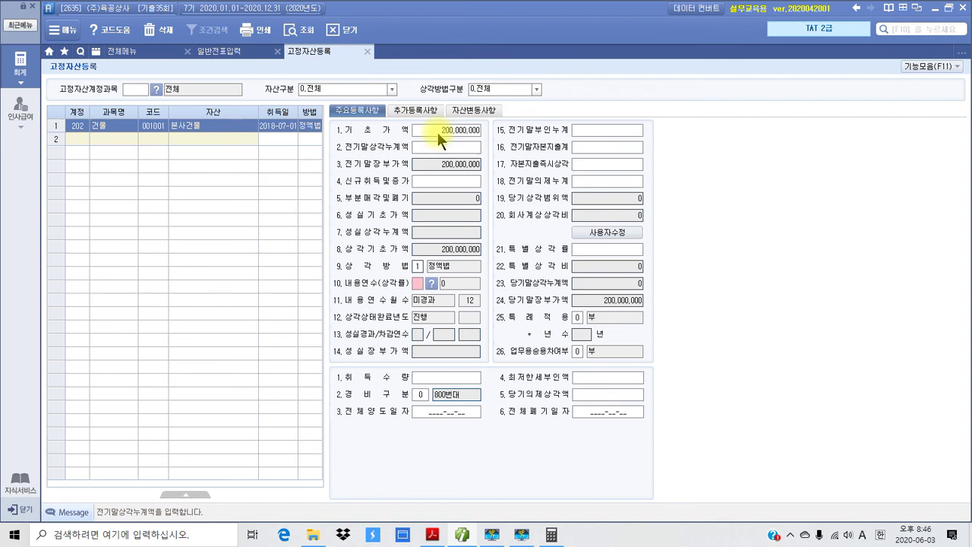
key("Return")
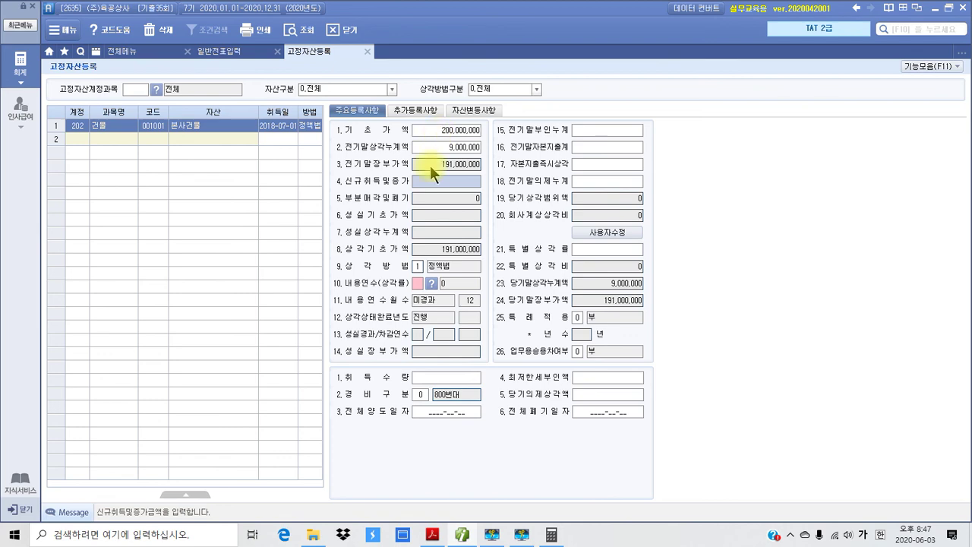
Step: Switch to the PDF and highlight the date 6월 24일 in item 2 of the 결산자료
left_click(431, 535)
scroll(398, 343, "down", 1)
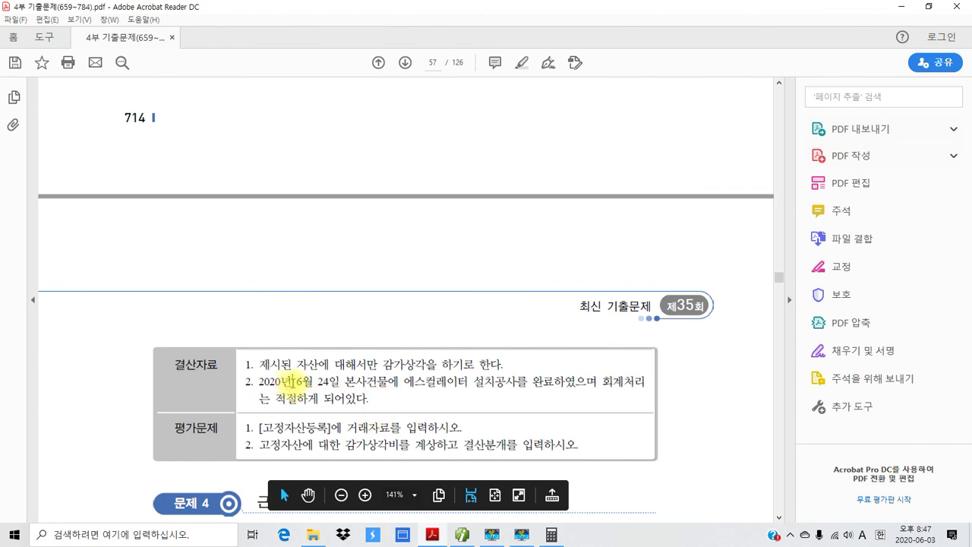
left_click_drag(294, 381, 338, 382)
right_click(325, 385)
left_click(357, 419)
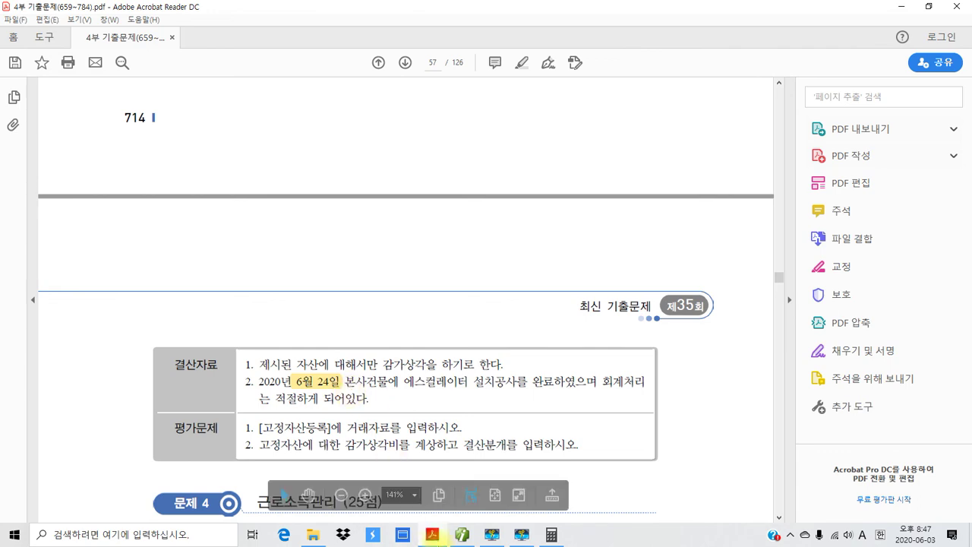
Step: Switch to the accounting program, open 매입매출전표입력 for June 24 and examine the 에스컬레이터 purchase and its 건물 debit line
key("alt+Tab")
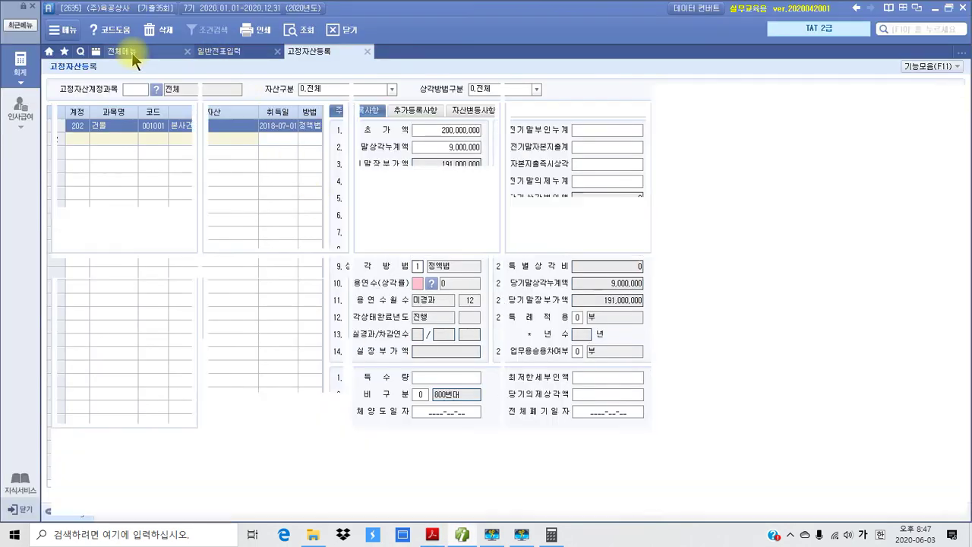
left_click(131, 51)
left_click(250, 120)
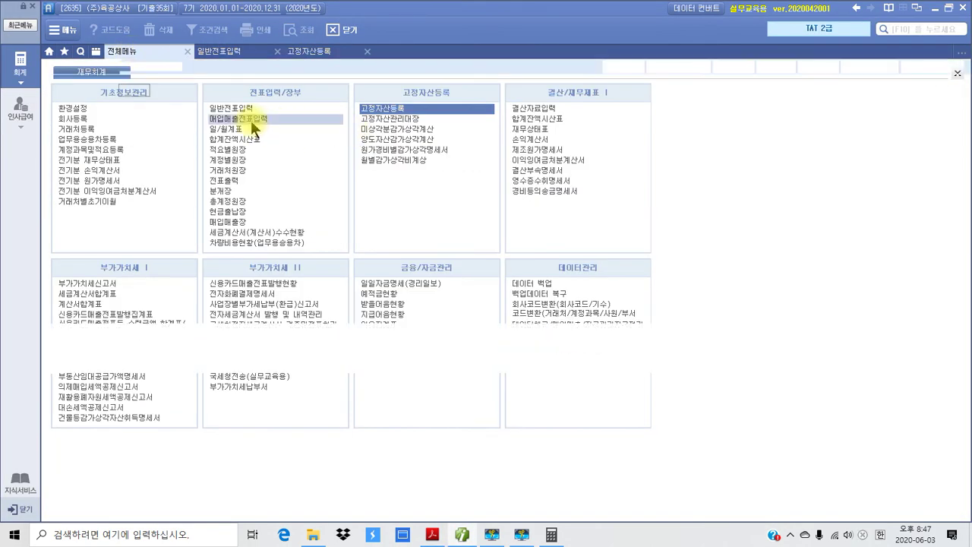
type("06")
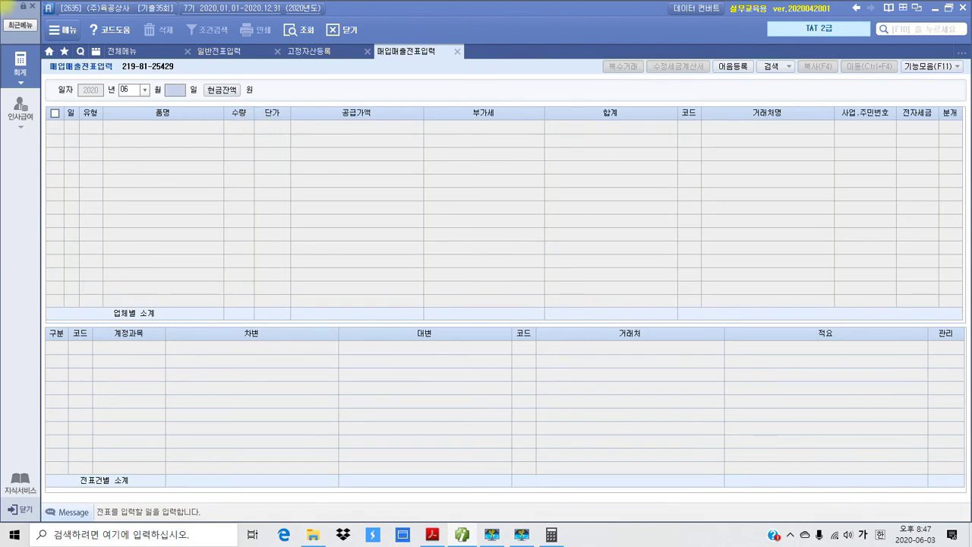
type("24")
key("Return")
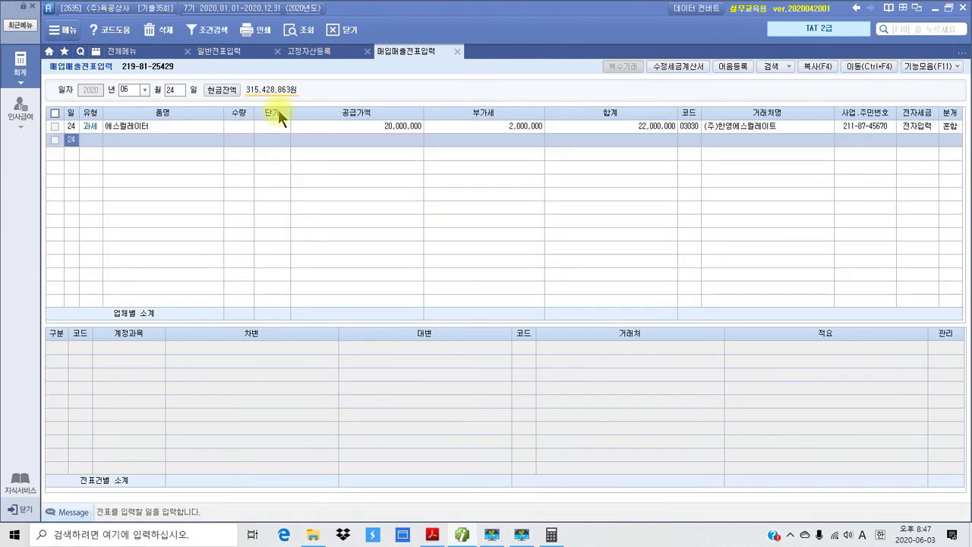
left_click(203, 126)
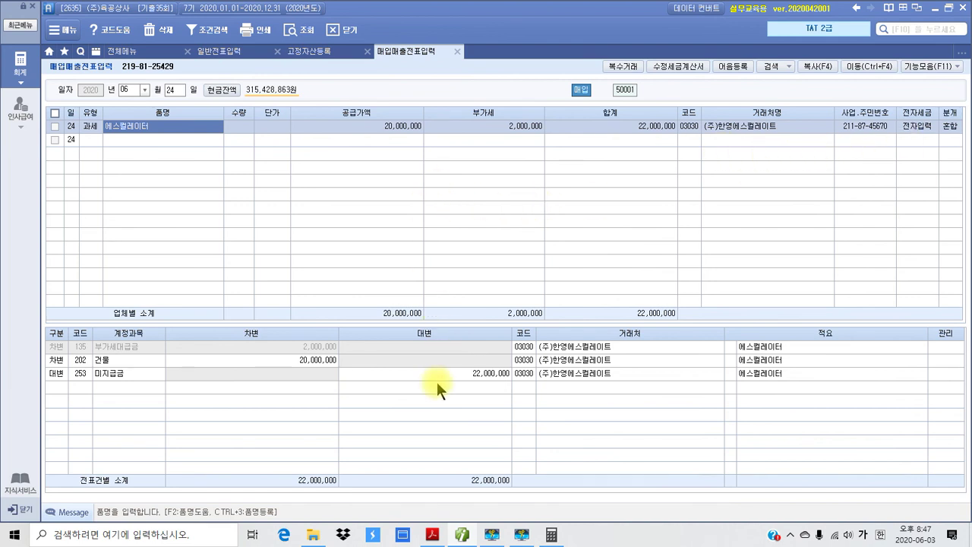
left_click(287, 360)
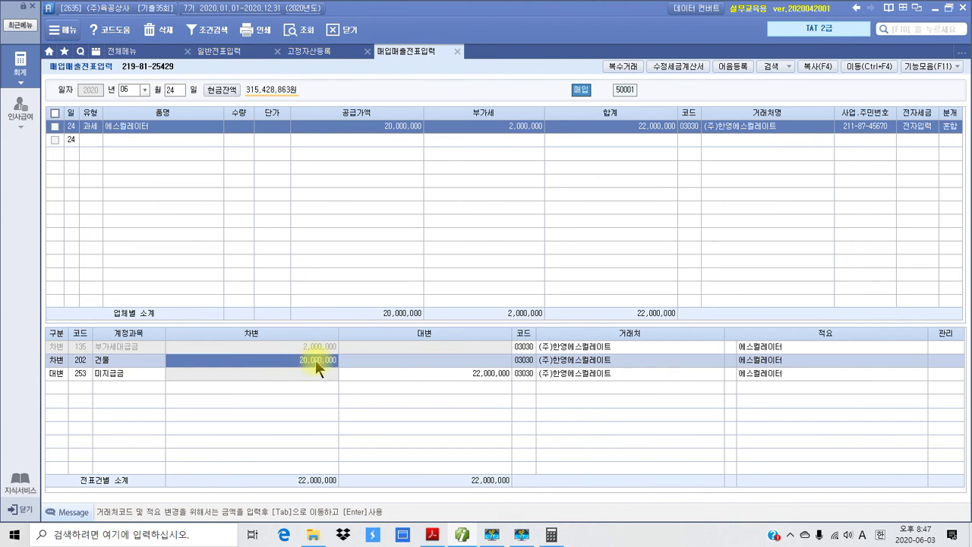
Step: Return to 고정자산등록 and set 본사건물's 신규취득및증가 to 20,000,000
left_click(329, 53)
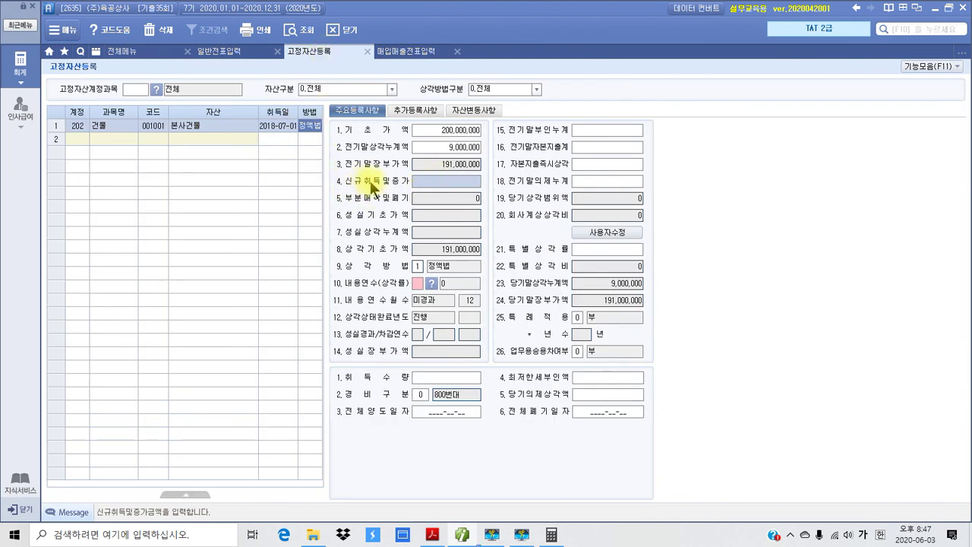
left_click(436, 183)
type("20000000")
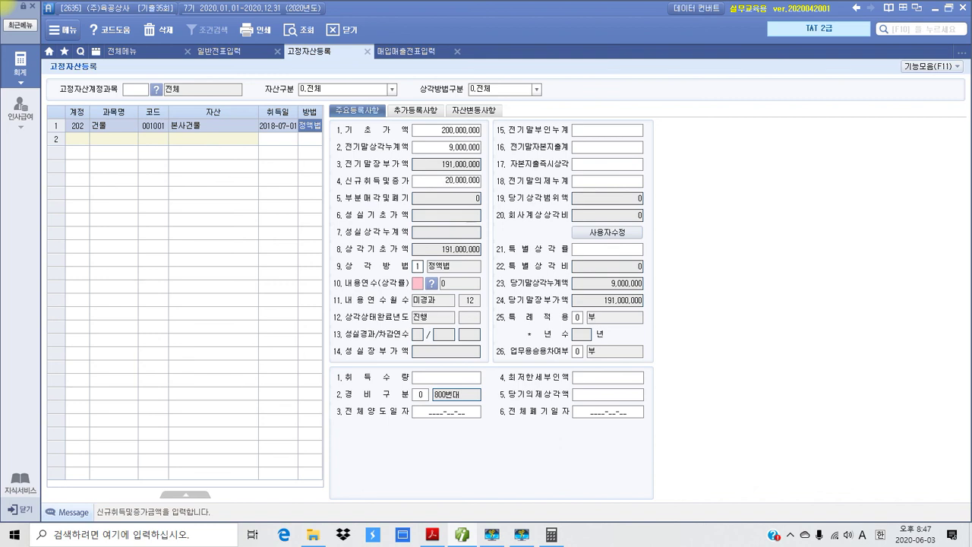
key("Return")
left_click(436, 185)
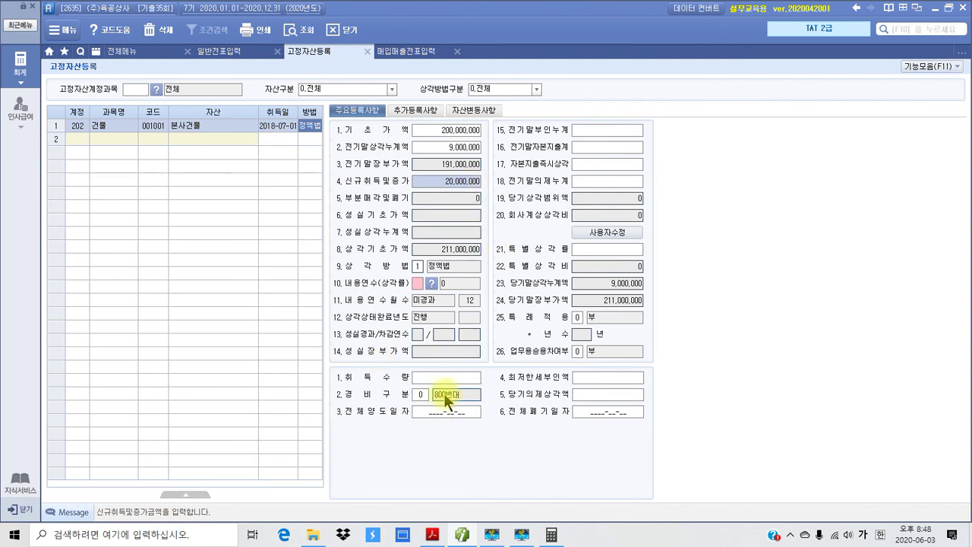
Step: Set 본사건물's 내용연수 to 40 years and close 고정자산등록
left_click(419, 267)
left_click(421, 281)
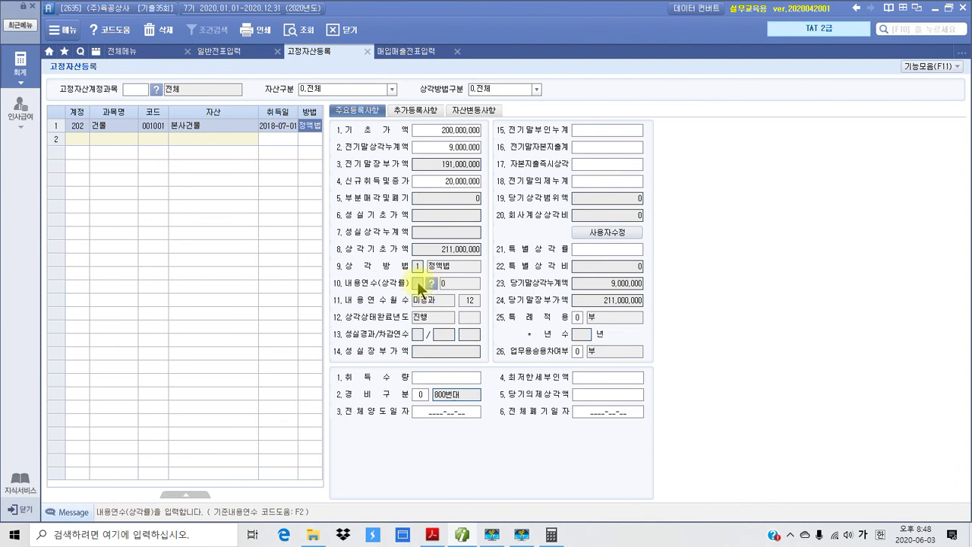
type("40")
key("Return")
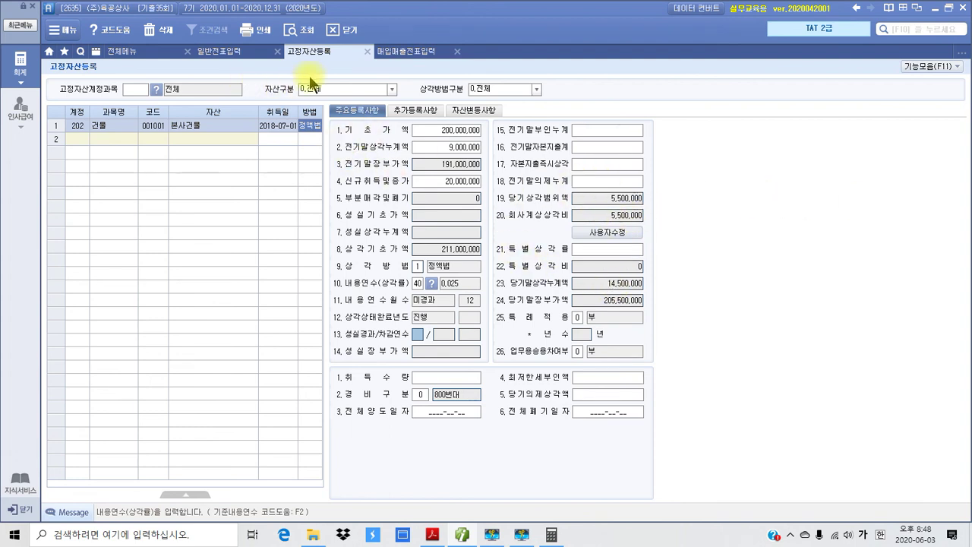
left_click(368, 51)
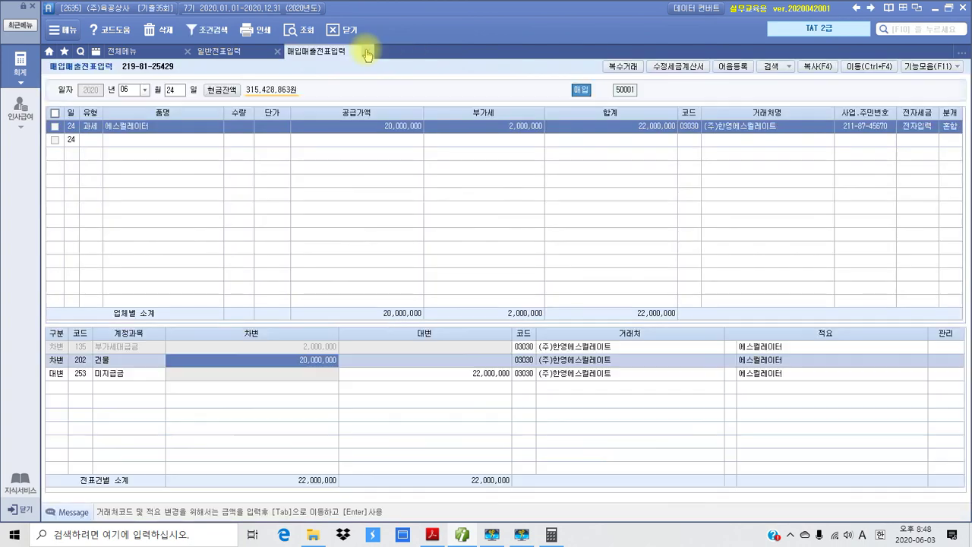
Step: Calculate the depreciation in 월별감가상각비계상 for 결산월 12 with 경비구분 전체, and save the data on closing
left_click(121, 51)
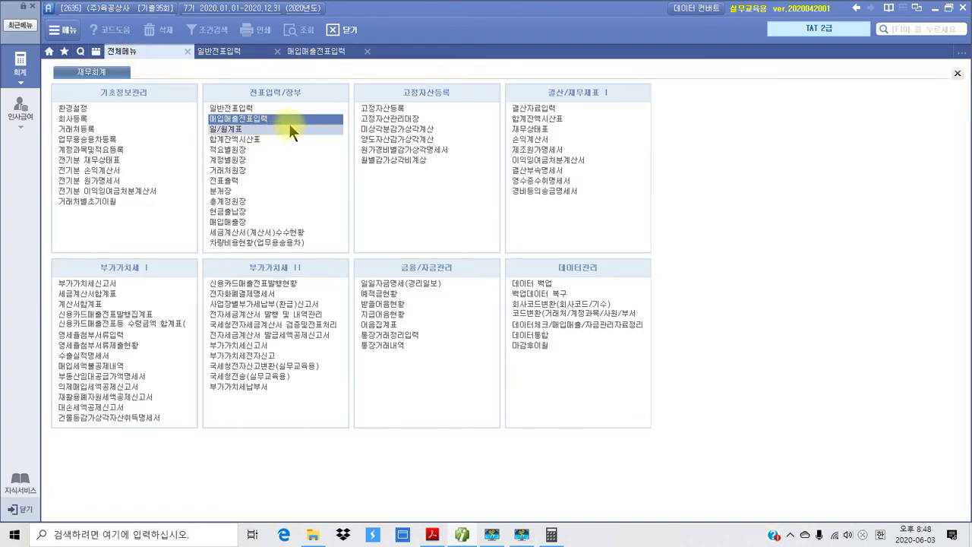
left_click(391, 158)
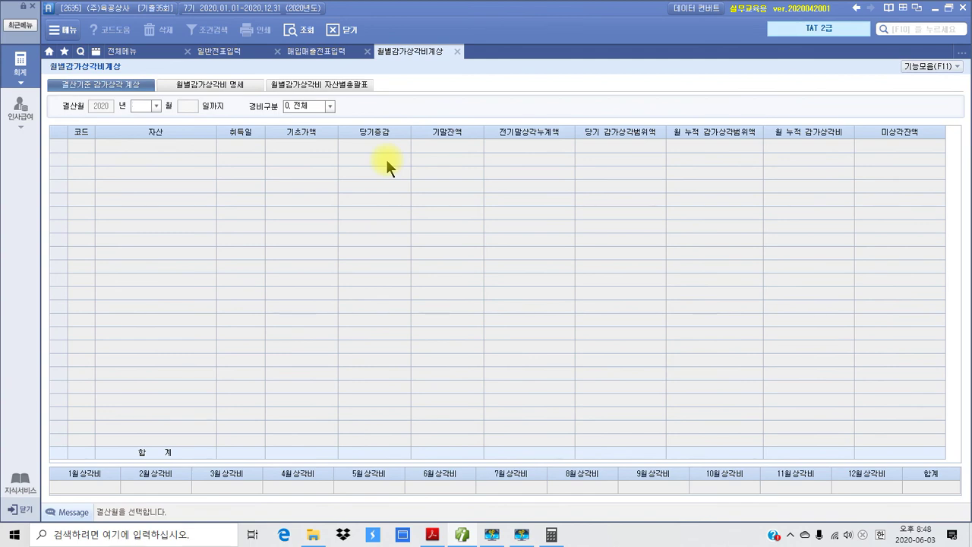
type("12")
key("Return")
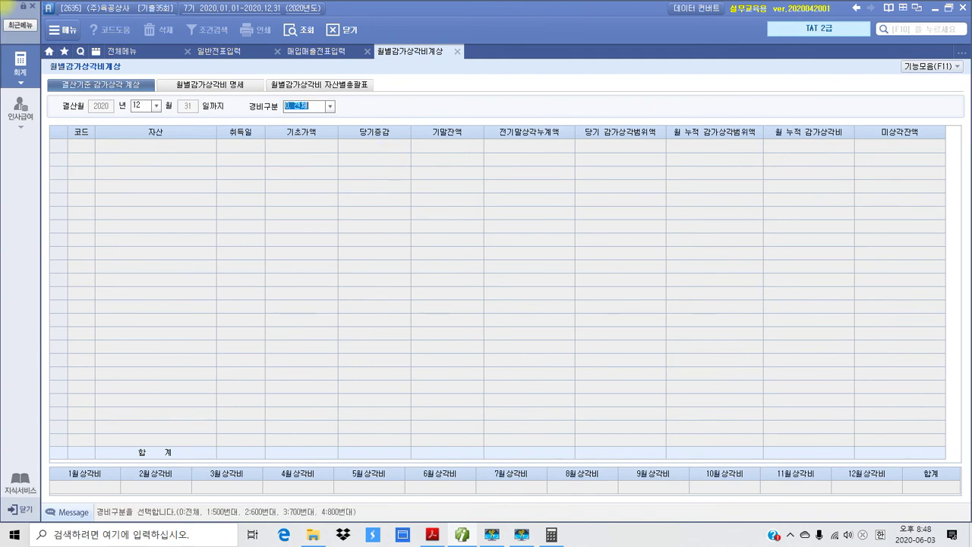
key("Return")
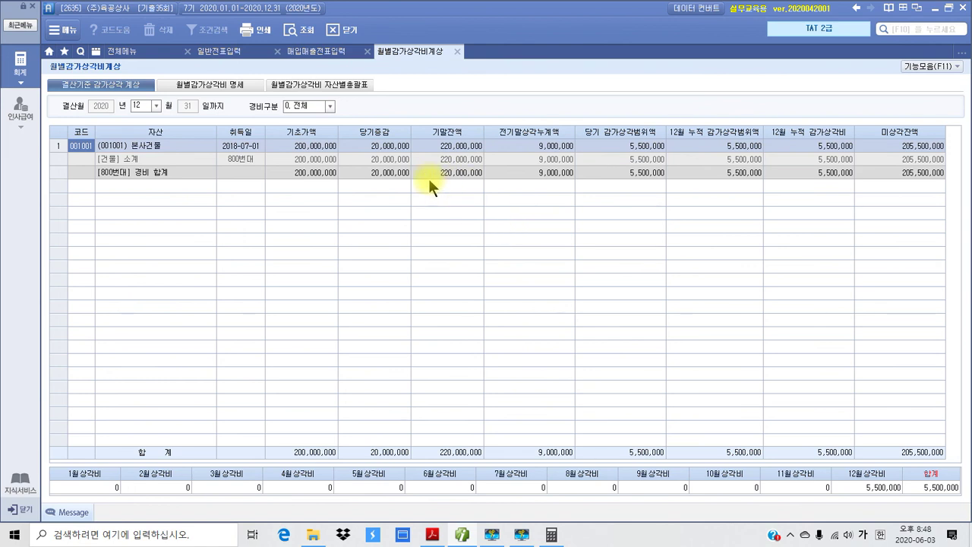
left_click(426, 52)
left_click(457, 51)
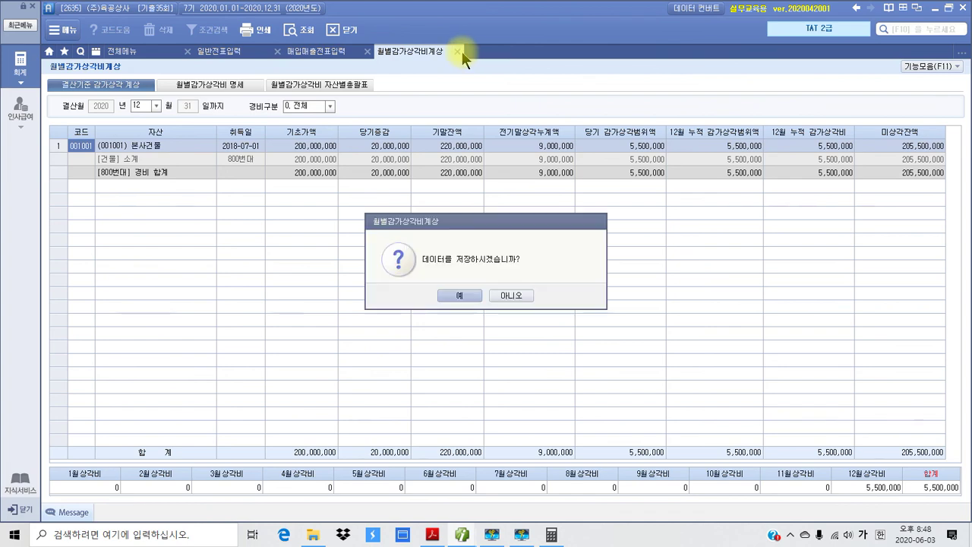
left_click(459, 295)
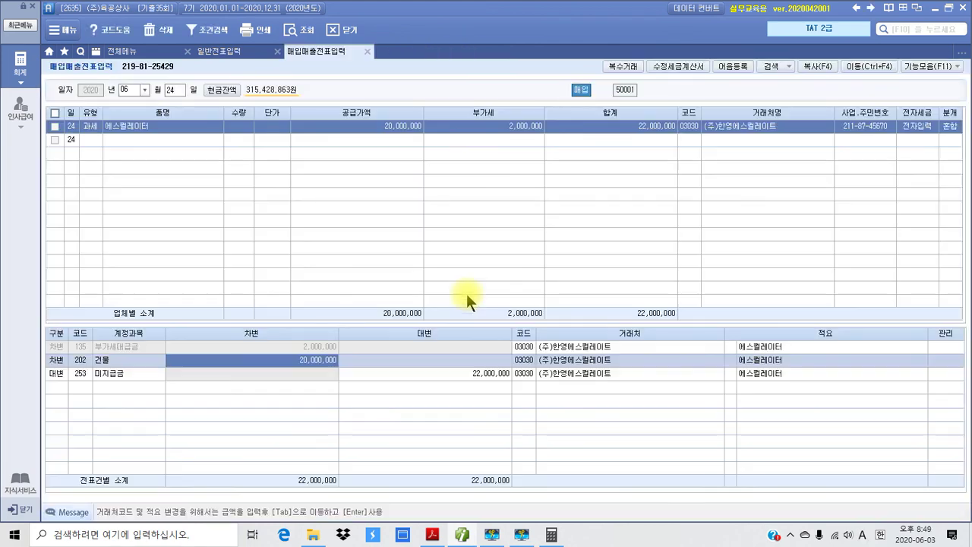
Step: Open 결산자료입력 and load the closing data for months 01 through 12
left_click(134, 51)
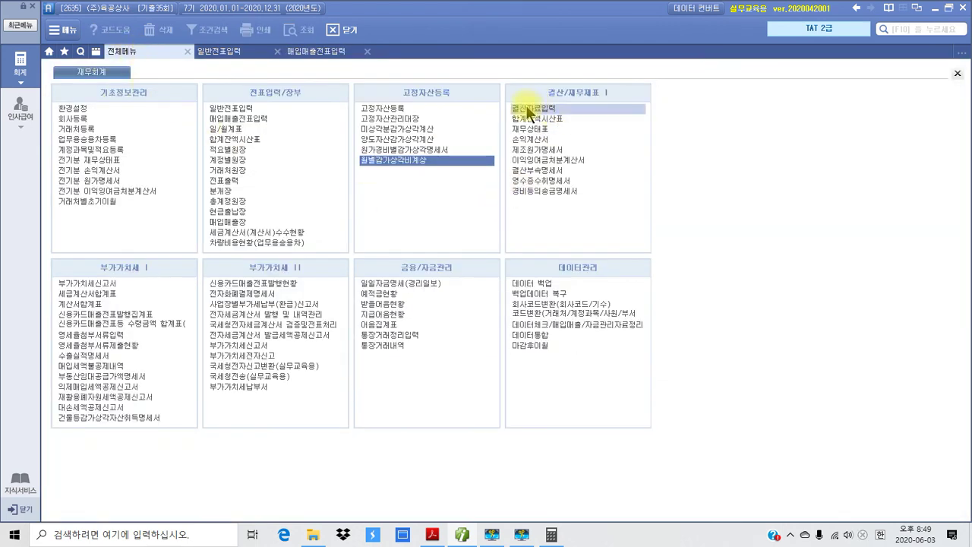
key("ctrl+2")
mouse_move(498, 97)
left_mouse_down()
mouse_move(591, 116)
mouse_move(575, 102)
left_mouse_up()
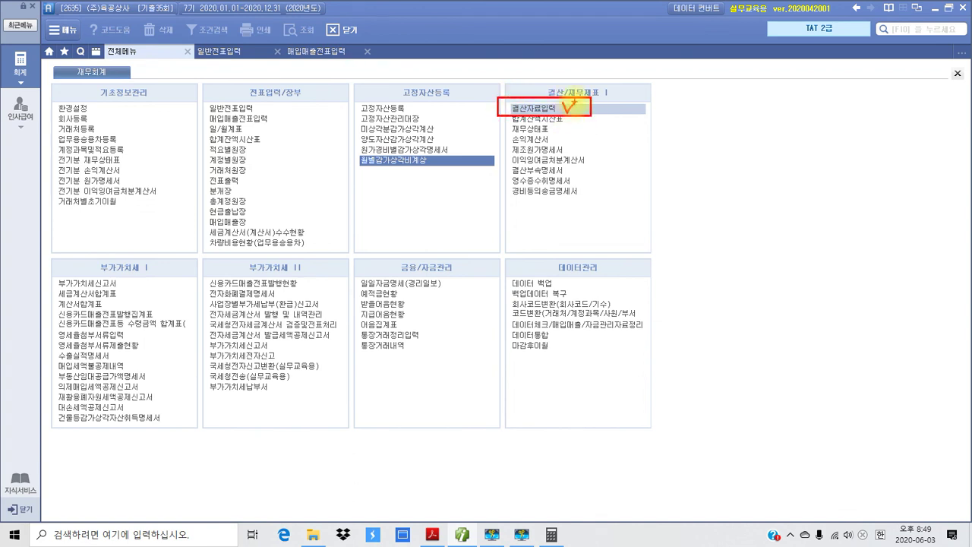
key("Escape")
left_click(530, 107)
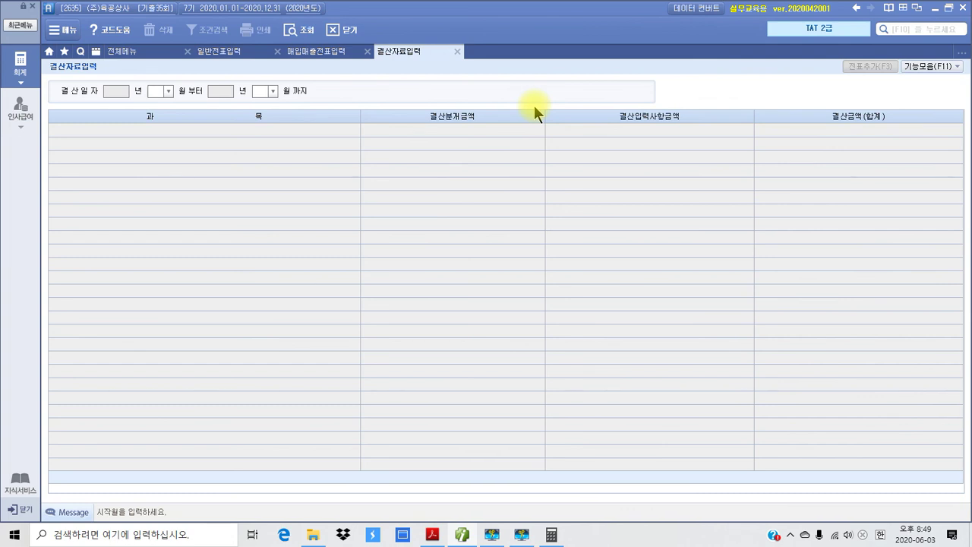
type("1")
key("Return")
type("12")
key("Return")
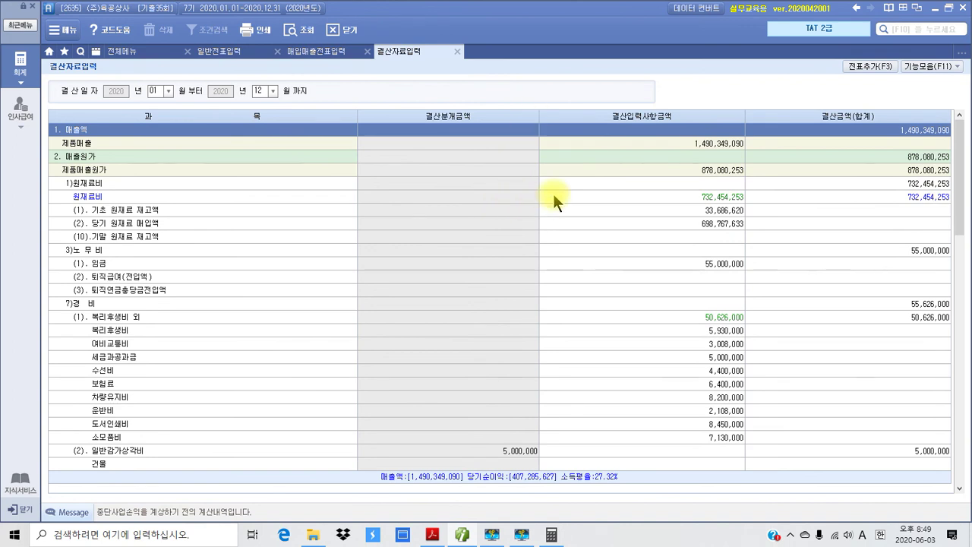
Step: Apply the 건물 depreciation to the closing data with 감가상각반영
left_click(927, 67)
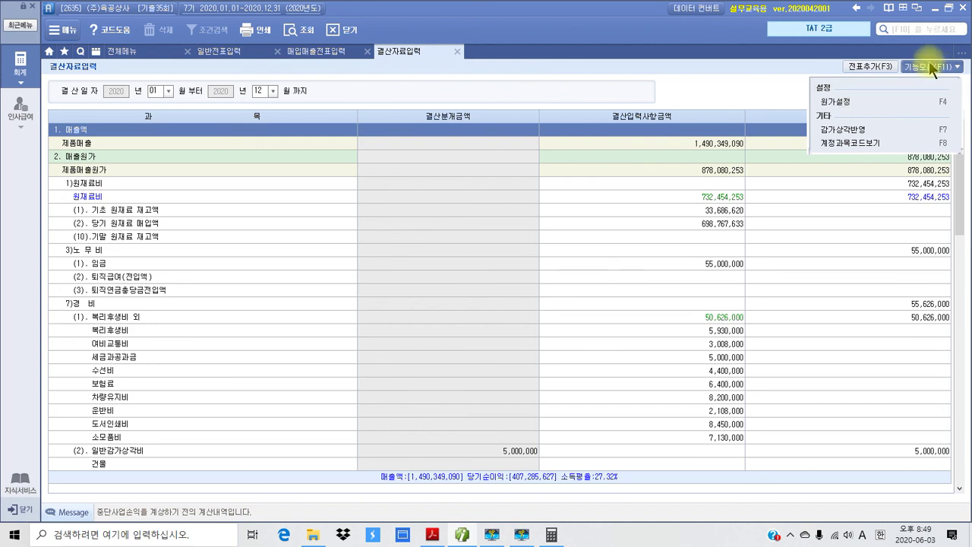
left_click(857, 130)
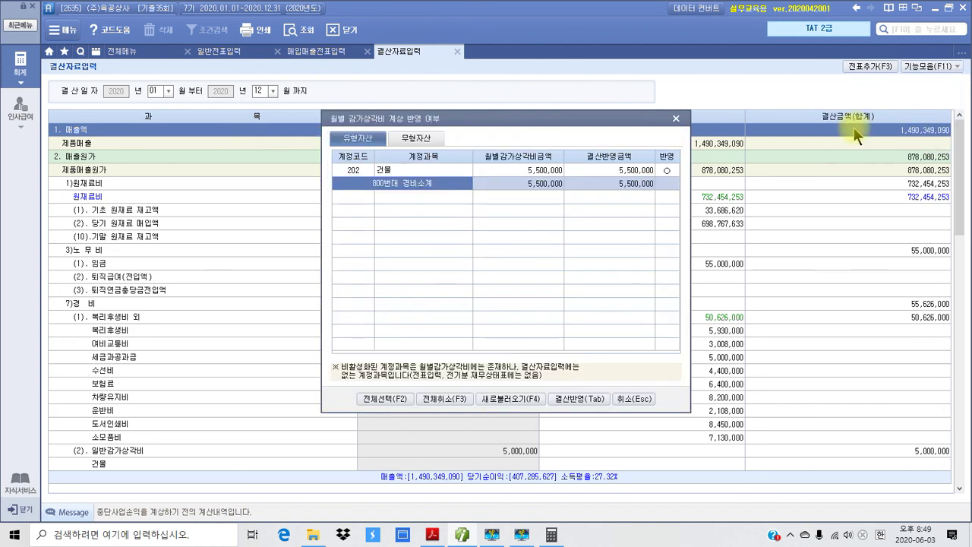
left_click(563, 398)
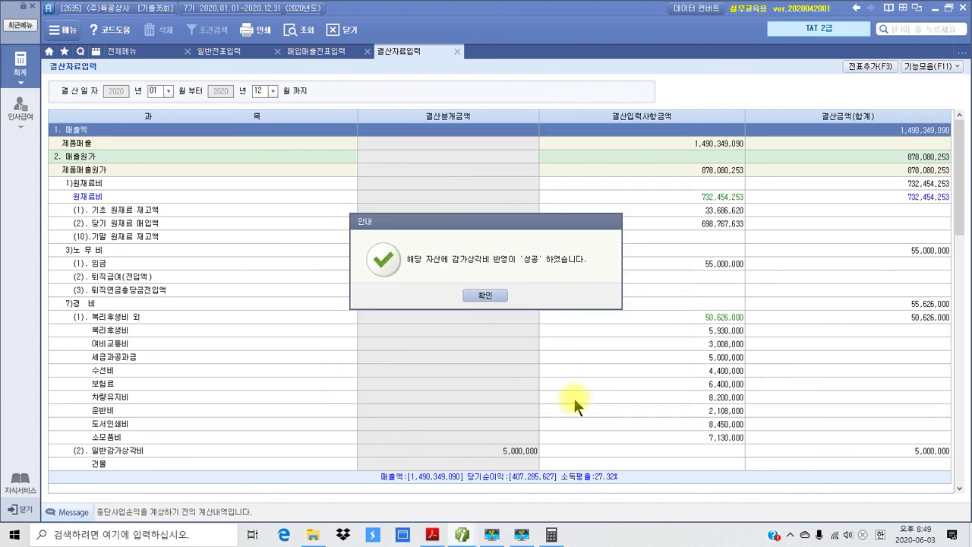
left_click(486, 295)
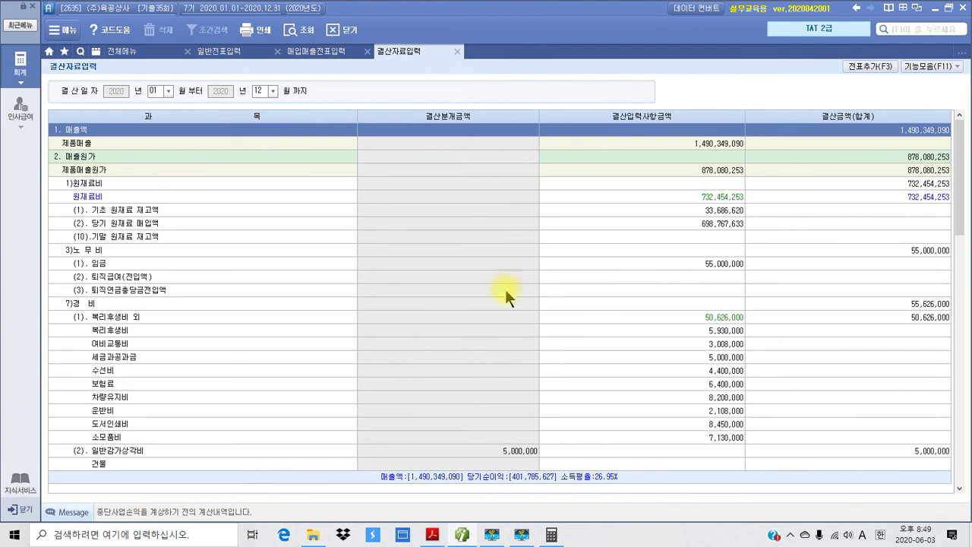
Step: Add the closing entries from 결산자료입력 to the general journal with 전표추가
left_click(866, 65)
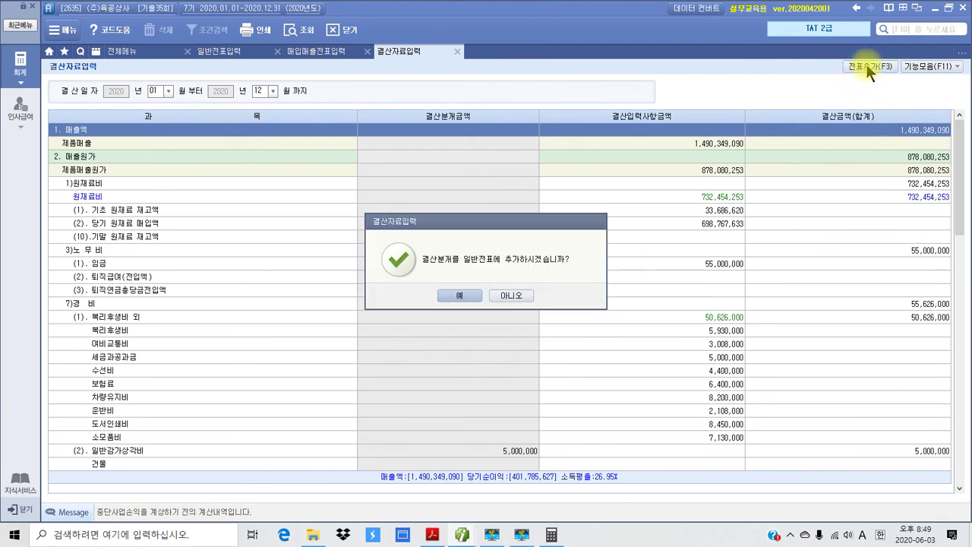
left_click(466, 296)
left_click(475, 296)
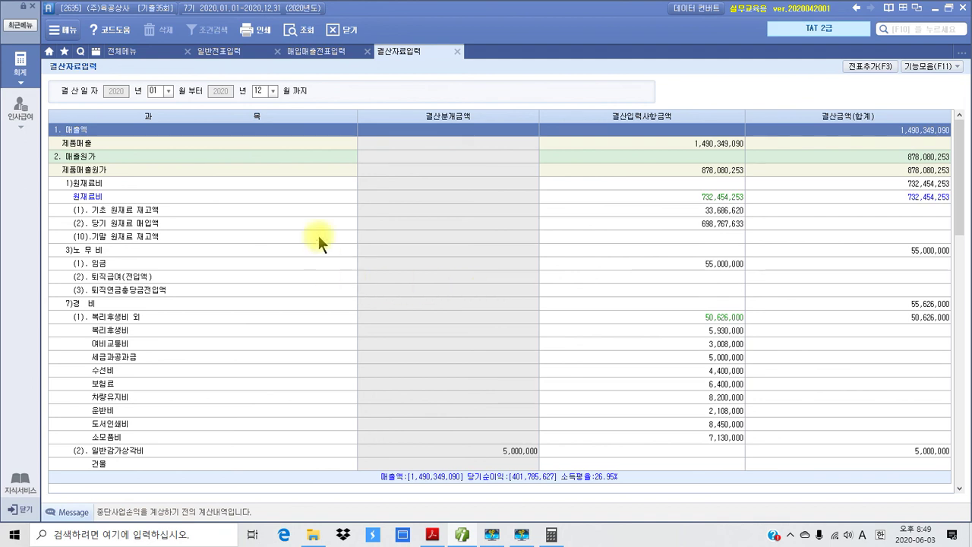
Step: Refresh the December 31 entries in 일반전표입력 and check the 818 감가상각비 and 203 감가상각누계액 closing entry
left_click(233, 52)
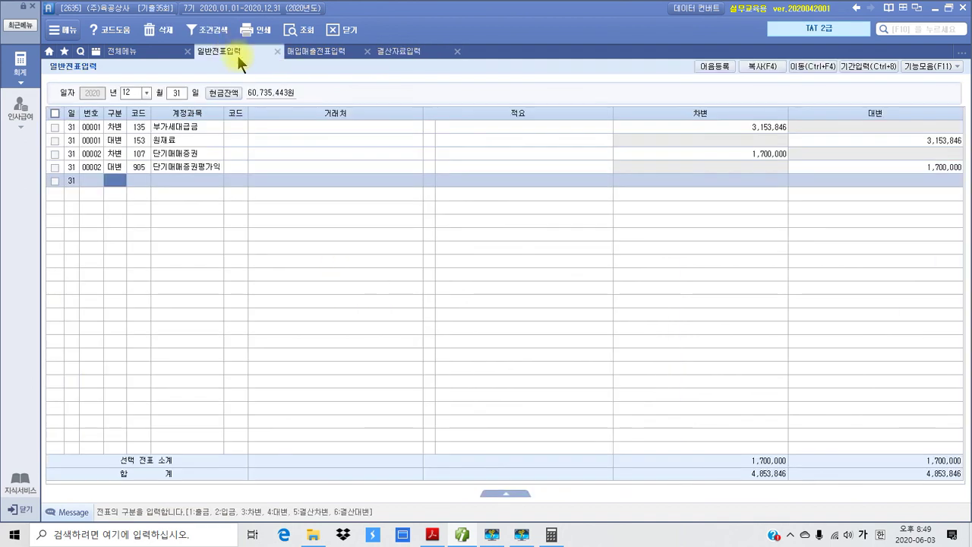
left_click(334, 51)
left_click(402, 52)
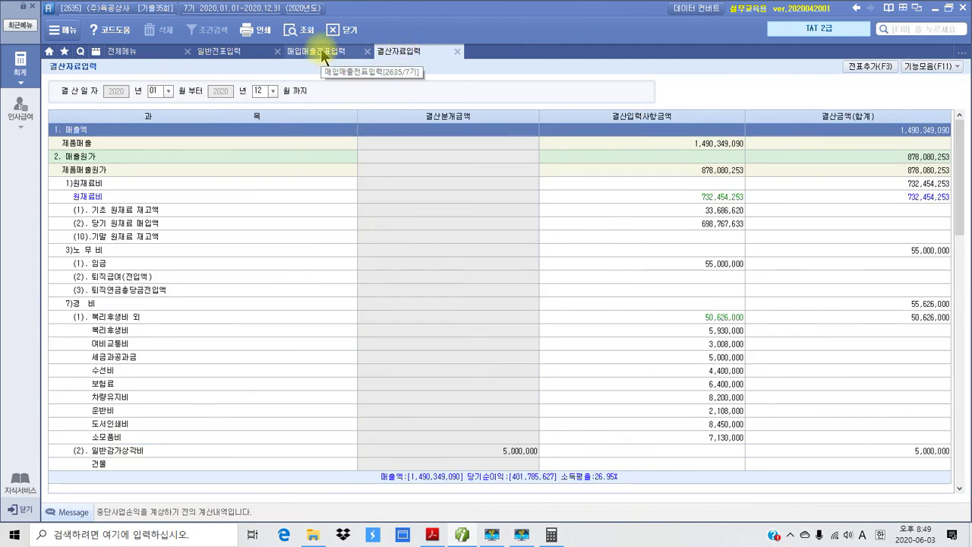
left_click(237, 51)
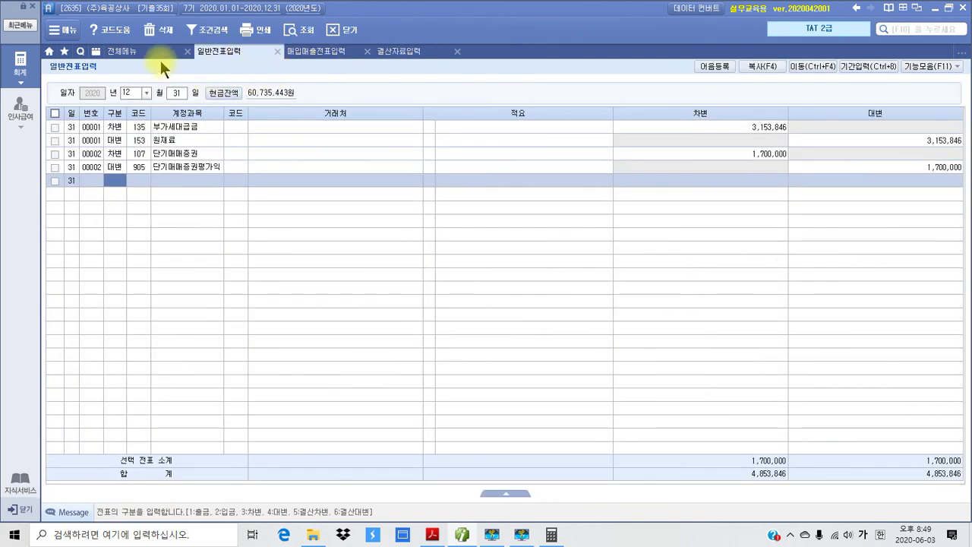
left_click(297, 31)
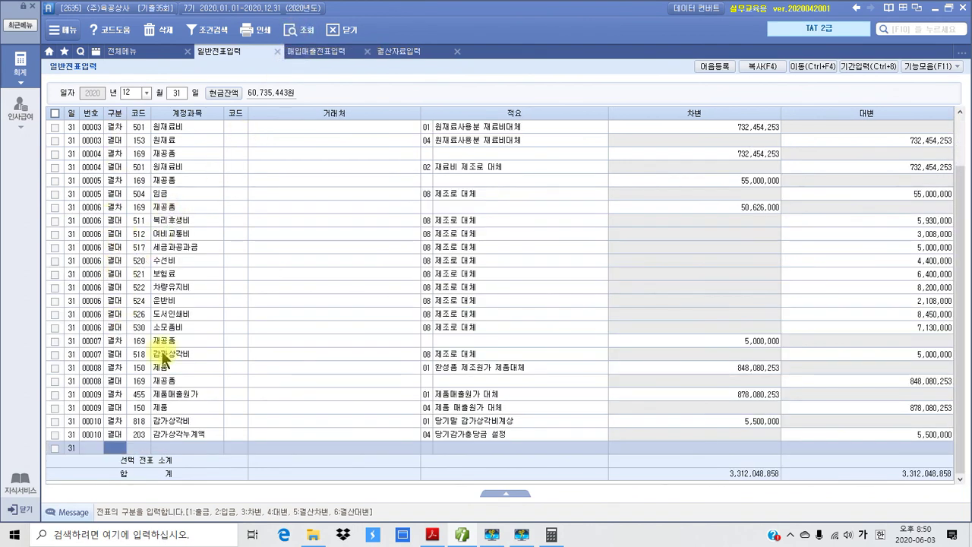
left_click(168, 422)
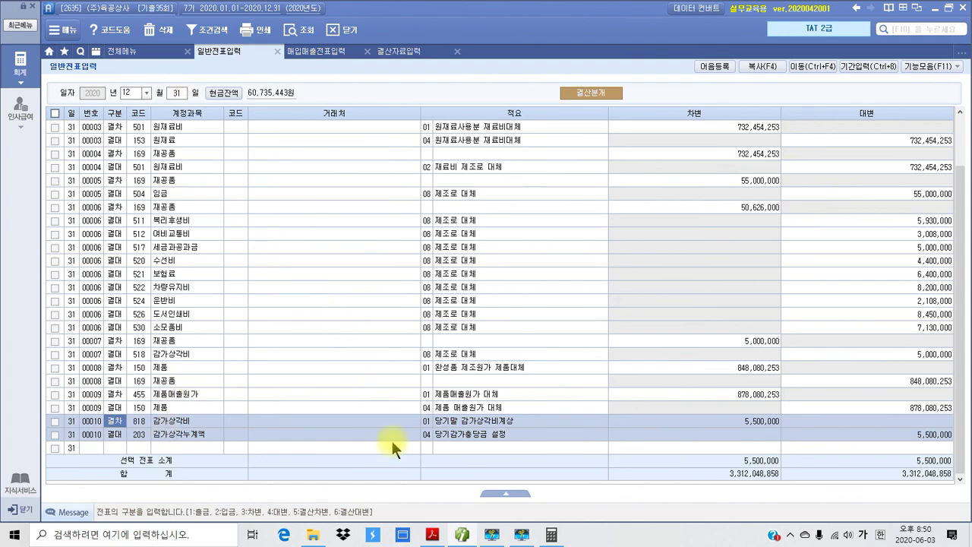
Step: Switch to the exam PDF, review the 감가상각비 question, and highlight "결산분개를 입력하시오" in its 평가문제
left_click(432, 534)
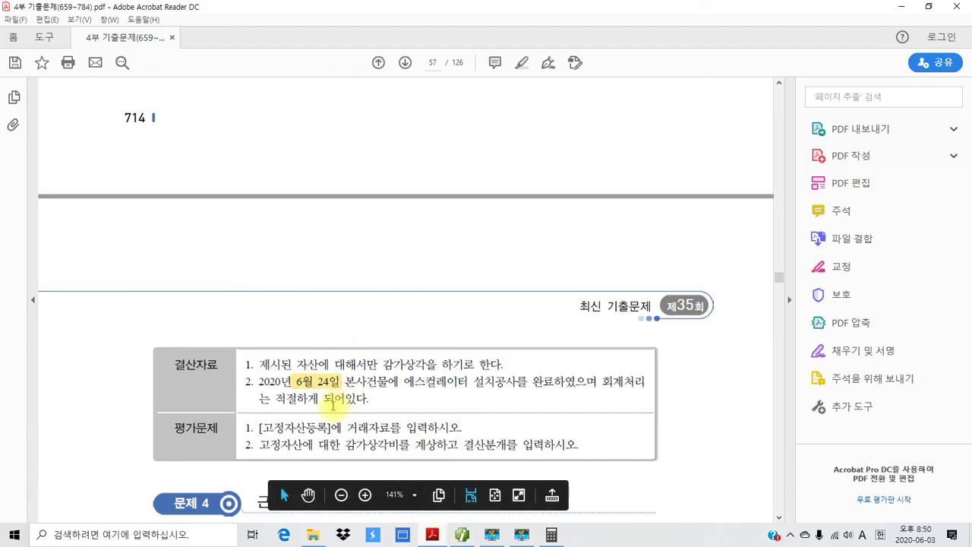
scroll(332, 404, "up", 8)
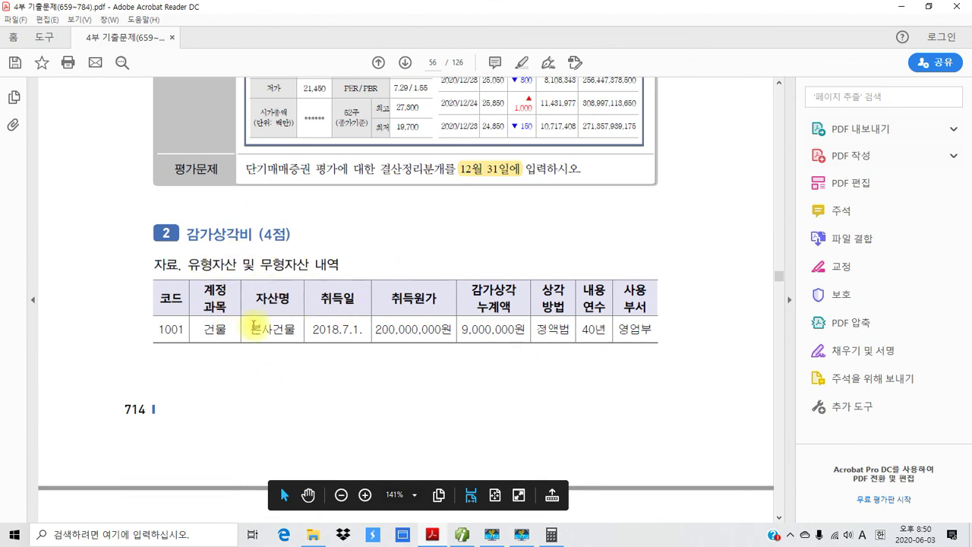
scroll(254, 326, "down", 8)
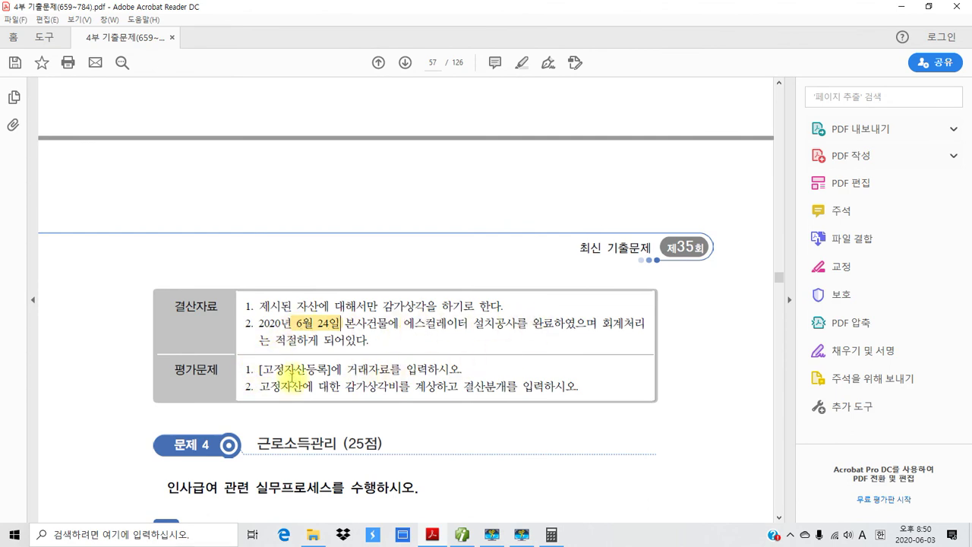
left_click_drag(259, 386, 558, 389)
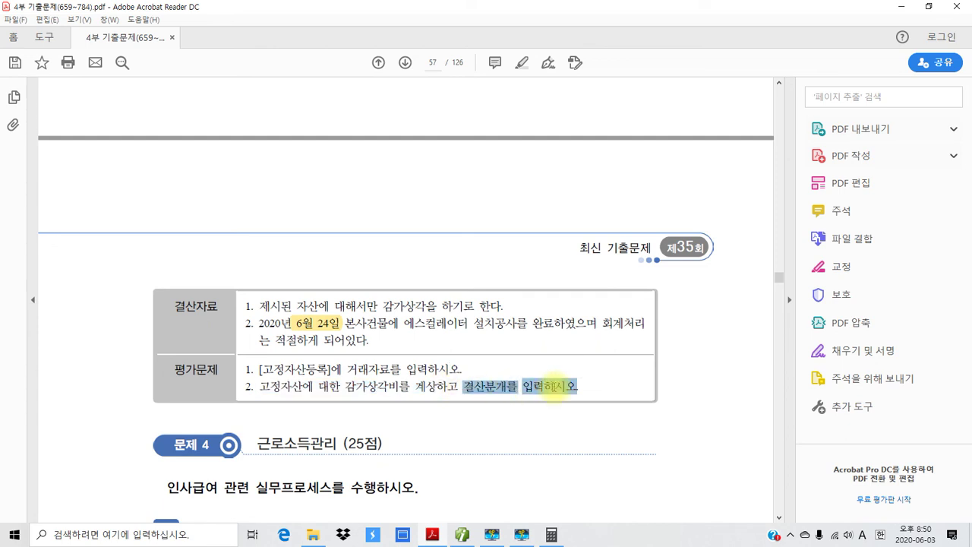
right_click(566, 389)
left_click(600, 422)
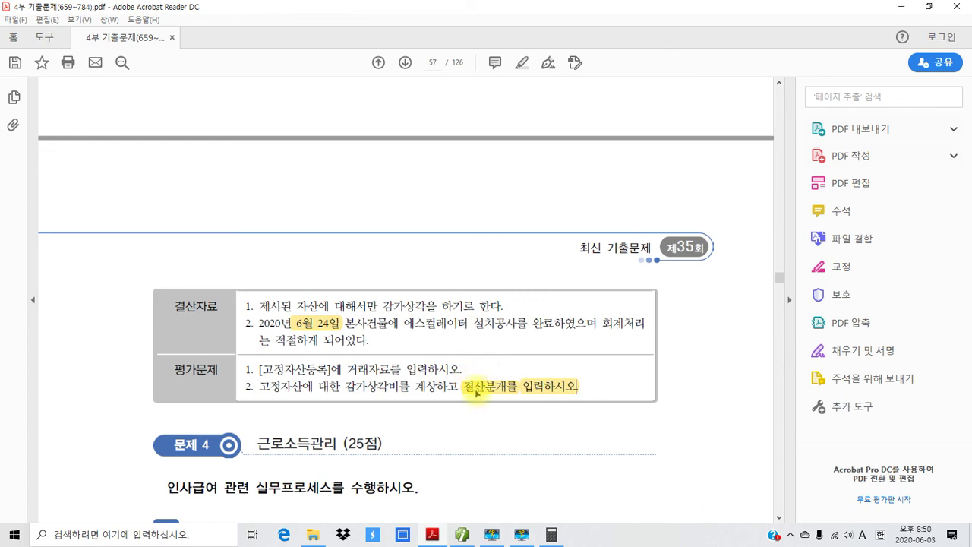
Step: Return to 더존 iPlus and check the 818 감가상각비 and 203 감가상각누계액 closing entry in 일반전표입력
mouse_move(460, 537)
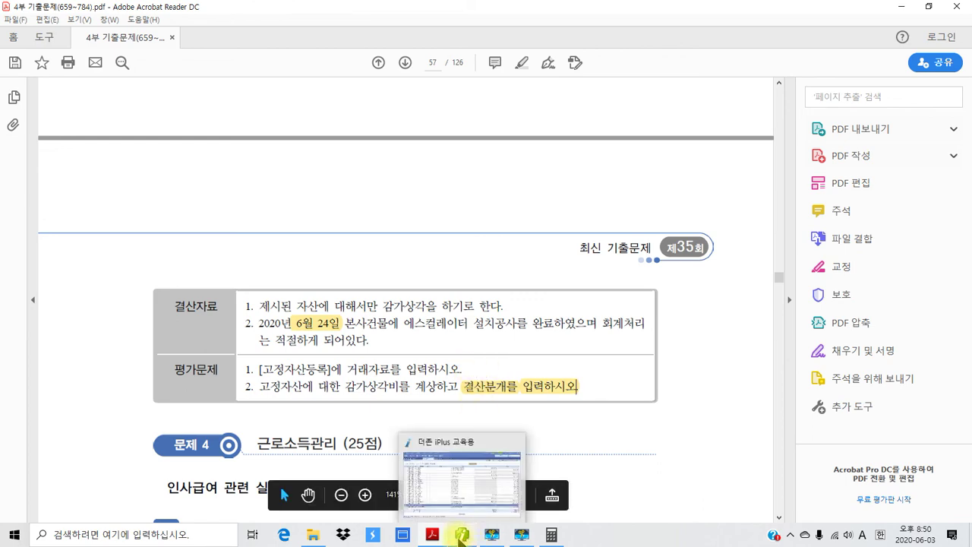
left_click(460, 536)
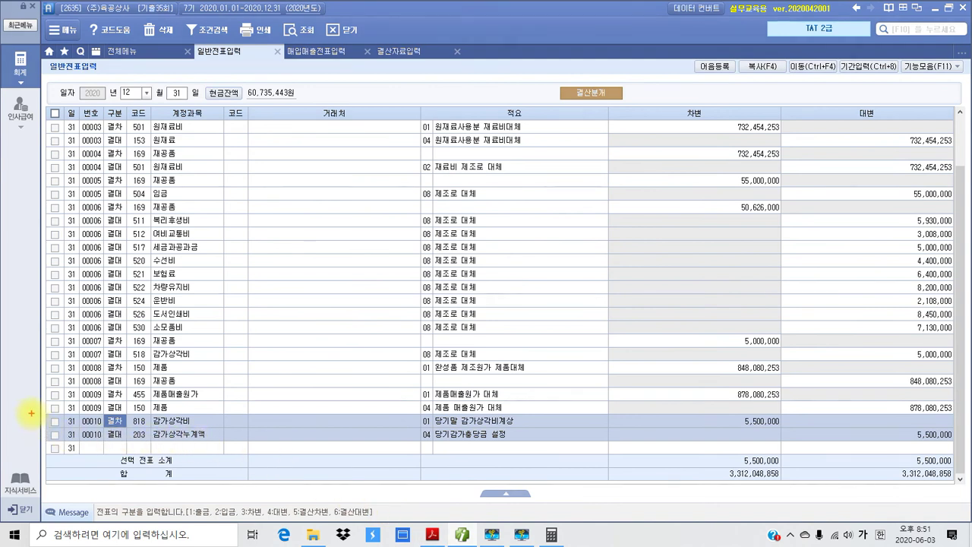
mouse_move(31, 413)
left_mouse_down()
mouse_move(56, 430)
mouse_move(963, 438)
left_mouse_up()
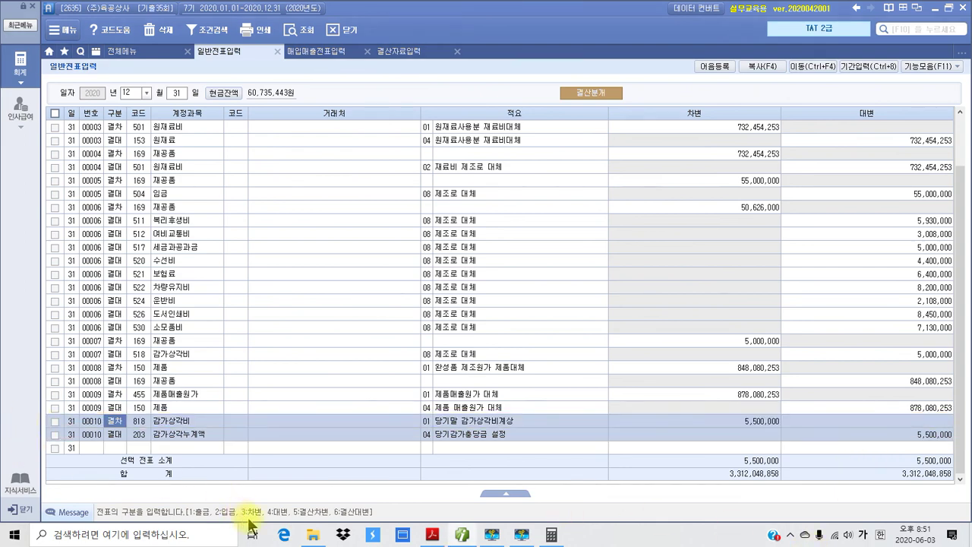
Step: Switch to the exam PDF and read on from 결산자료 to the start of 문제 4 근로소득관리
left_click(432, 534)
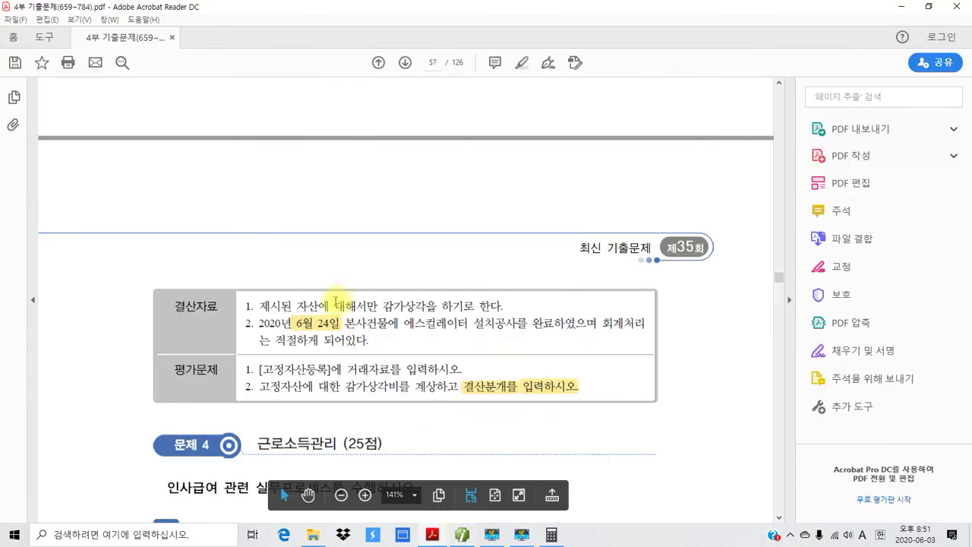
scroll(365, 341, "down", 2)
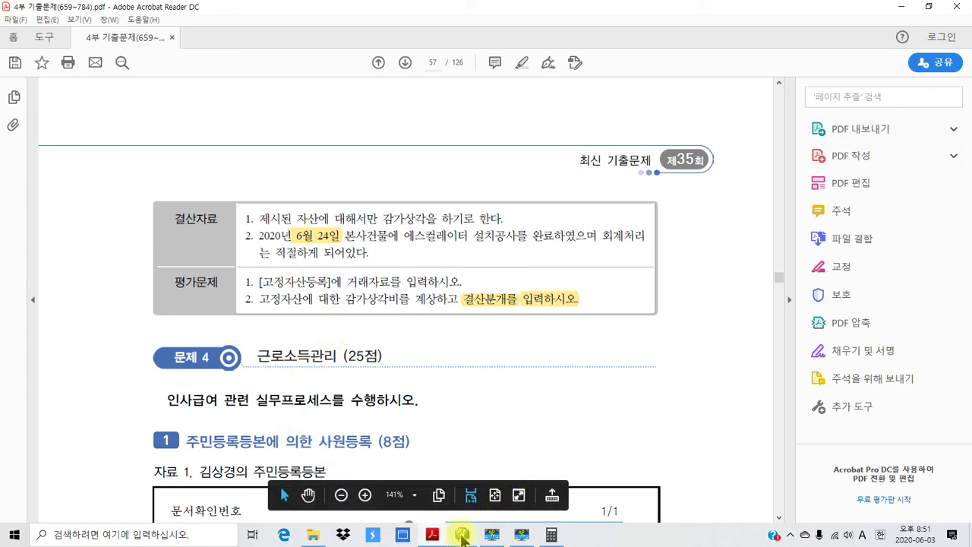
mouse_move(463, 538)
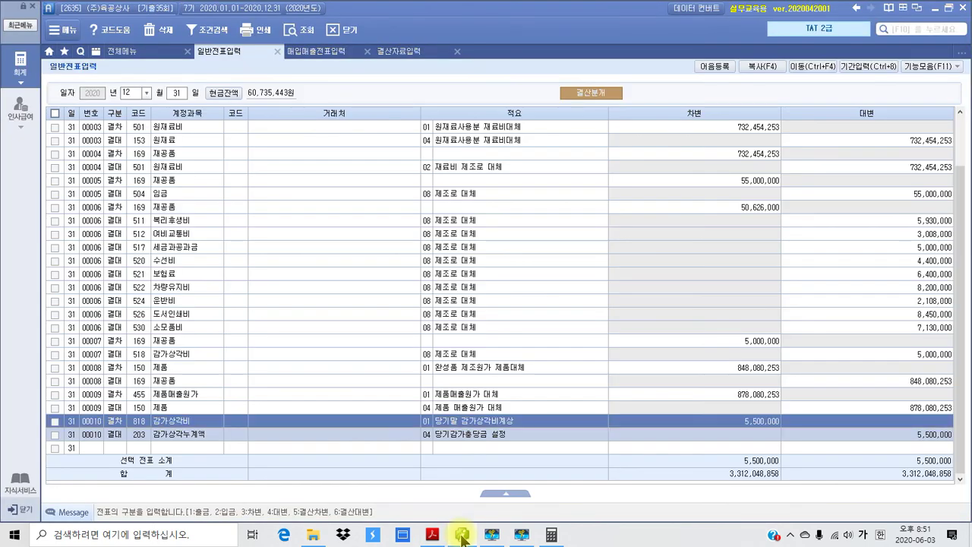